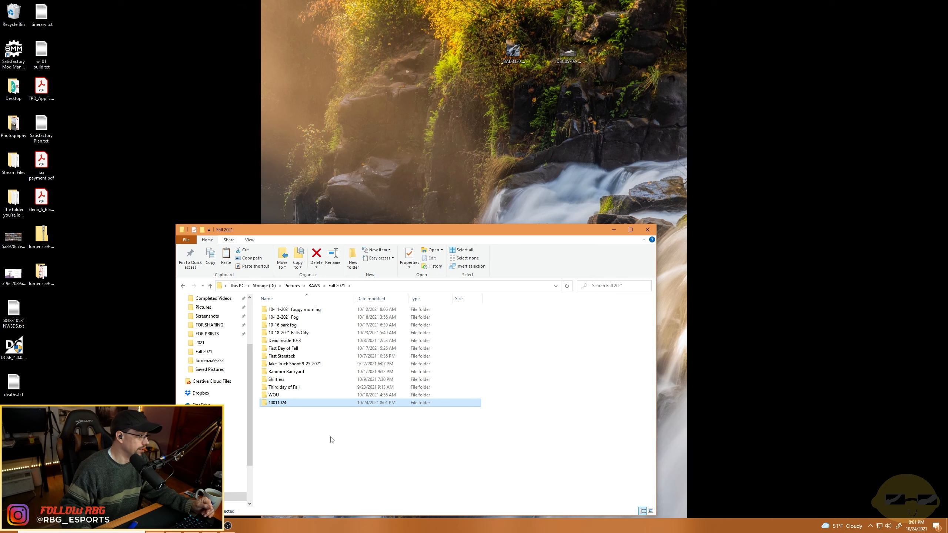
Rename the 10011024 folder in Fall 2021 as "Storm Coast Test Shoot".
{"action": "left_click", "coordinate": [283, 402]}
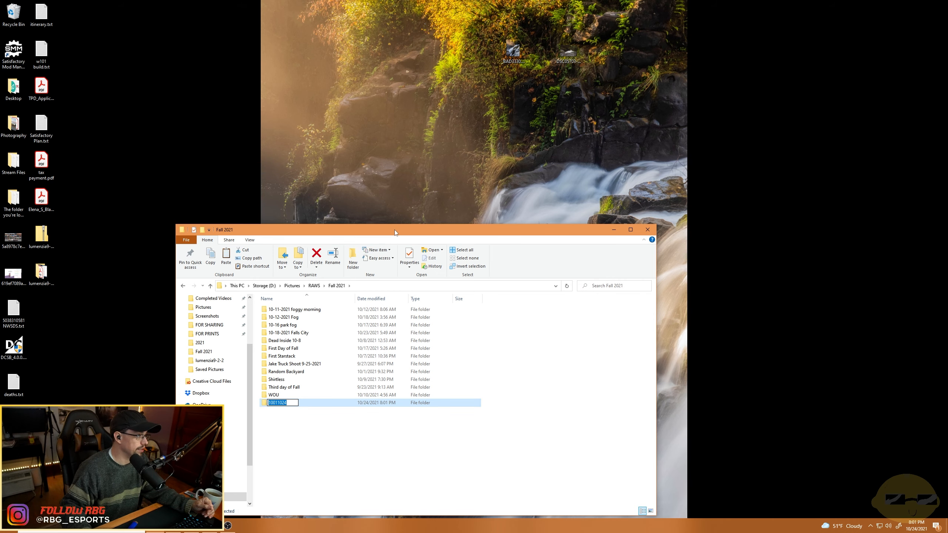
{"action": "left_click_drag", "start_coordinate": [393, 230], "coordinate": [438, 88]}
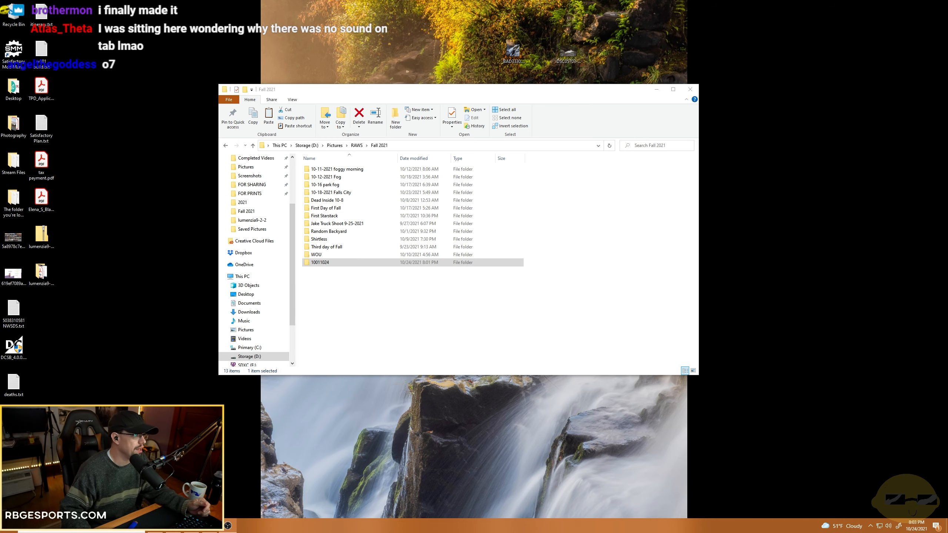
{"action": "left_click", "coordinate": [317, 263]}
{"action": "left_click", "coordinate": [316, 263]}
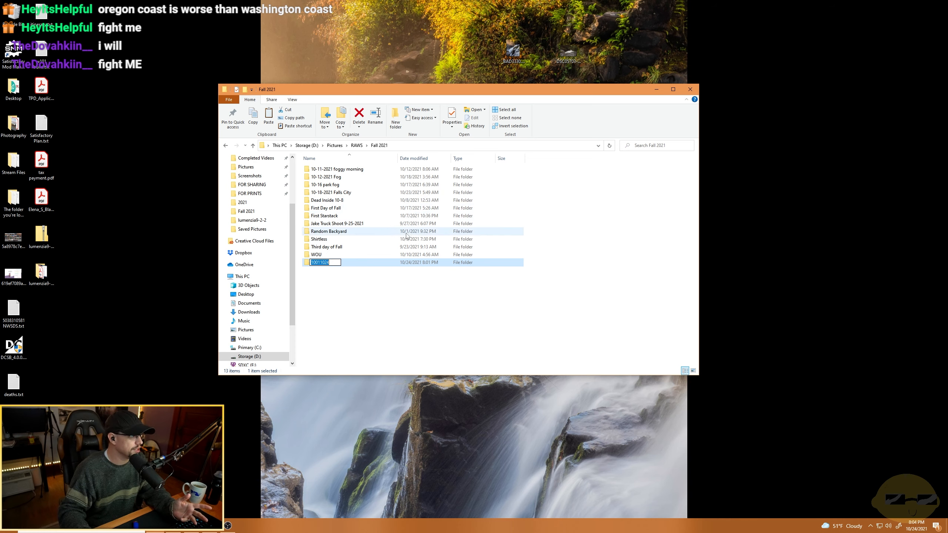
{"action": "left_click", "coordinate": [336, 262]}
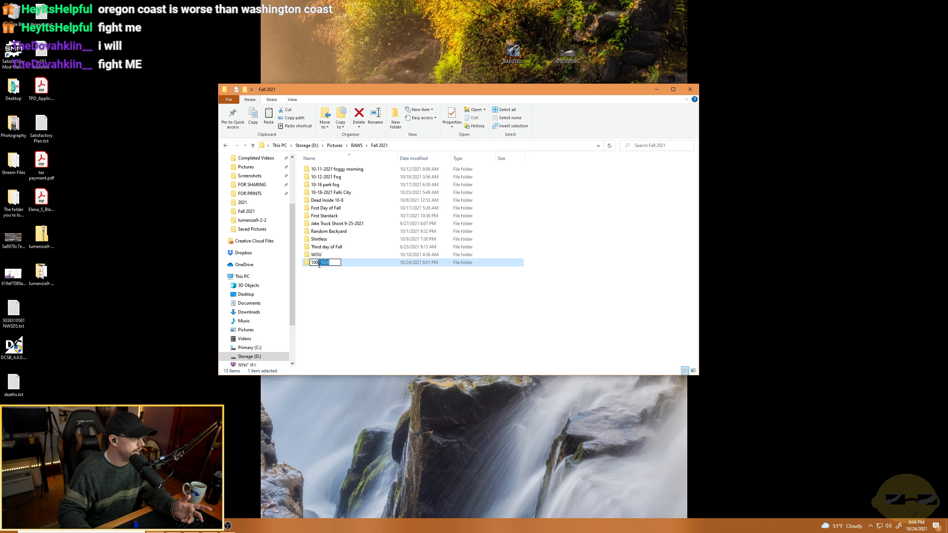
{"action": "left_click_drag", "start_coordinate": [319, 264], "coordinate": [304, 269]}
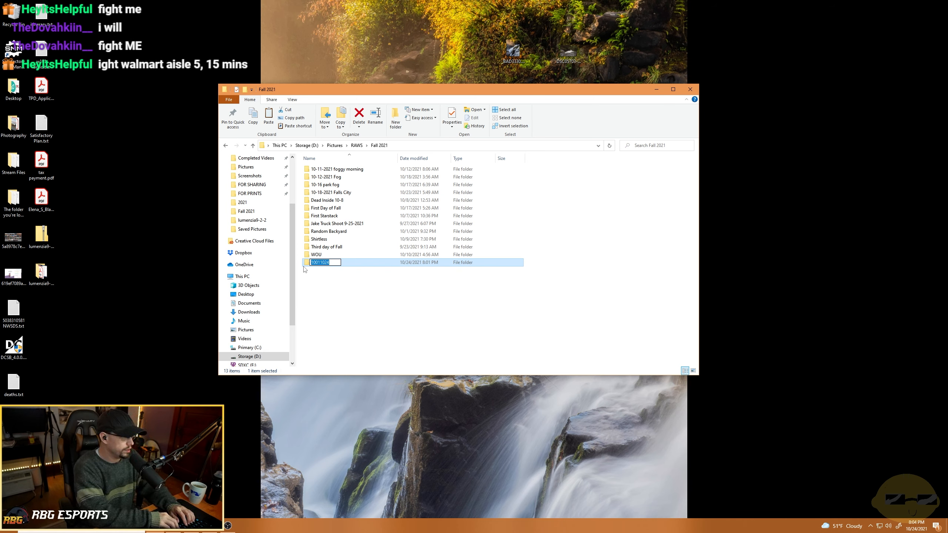
{"action": "type", "text": "Storm Coast "}
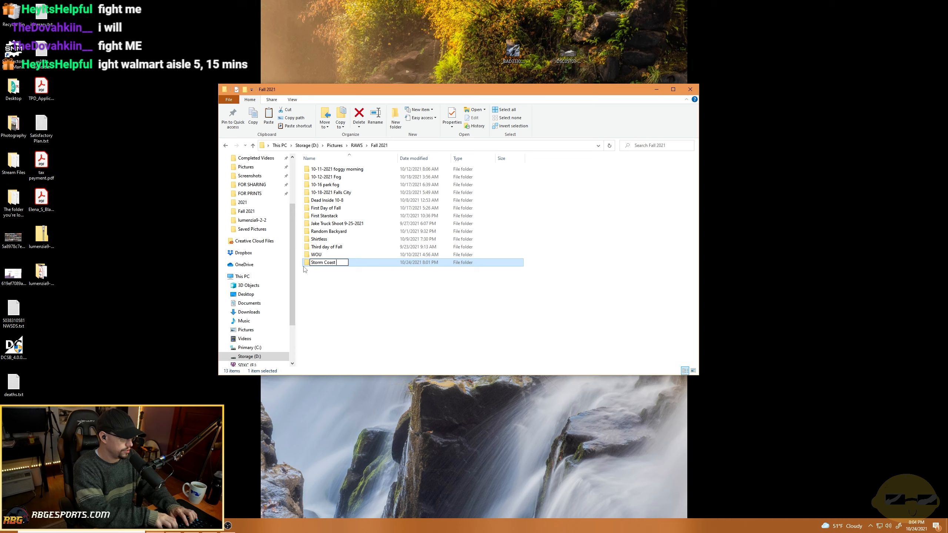
{"action": "type", "text": "Test Shoot"}
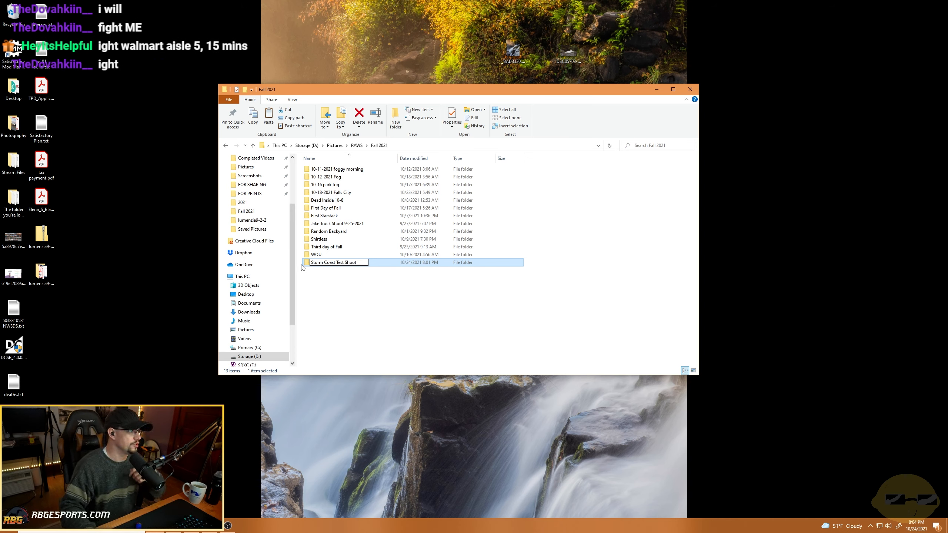
{"action": "key", "text": "Return"}
Switch to Lightroom Classic and show the photos in the Library module.
{"action": "key", "text": "super"}
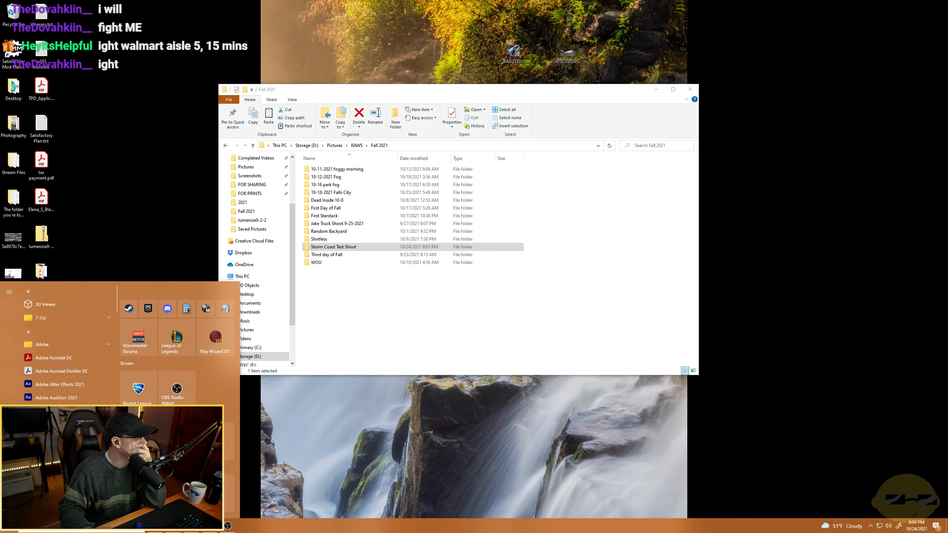
{"action": "left_click", "coordinate": [216, 493]}
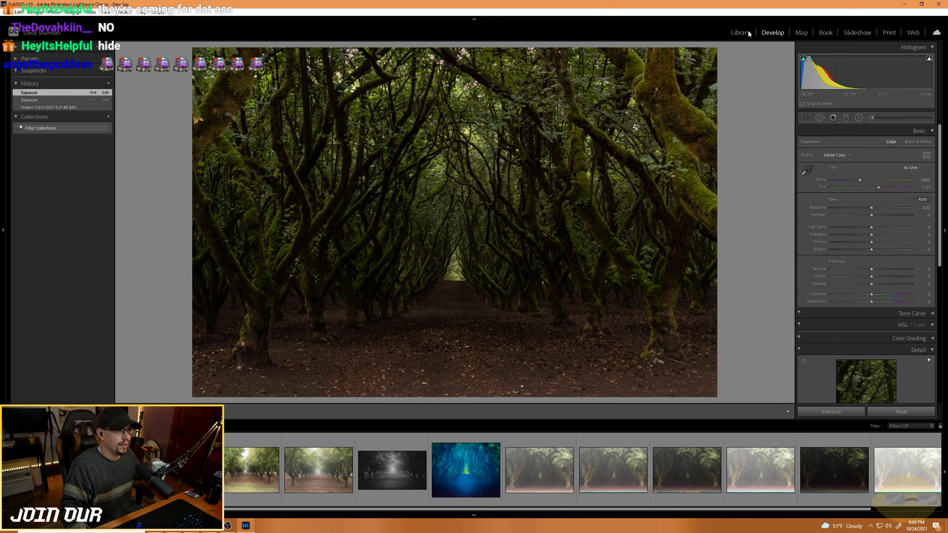
{"action": "left_click", "coordinate": [748, 34]}
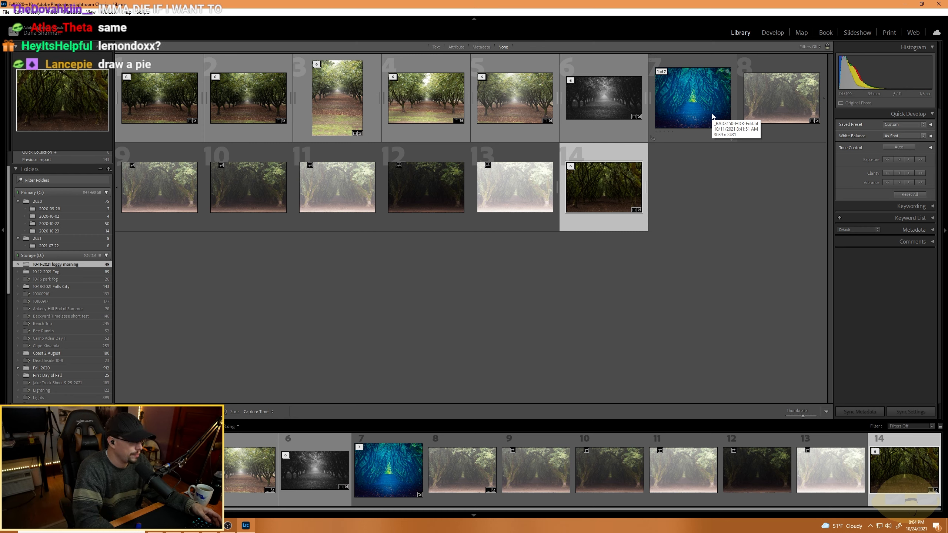
Review the General and Performance settings in the preferences and close them without changing anything.
{"action": "left_click", "coordinate": [18, 12]}
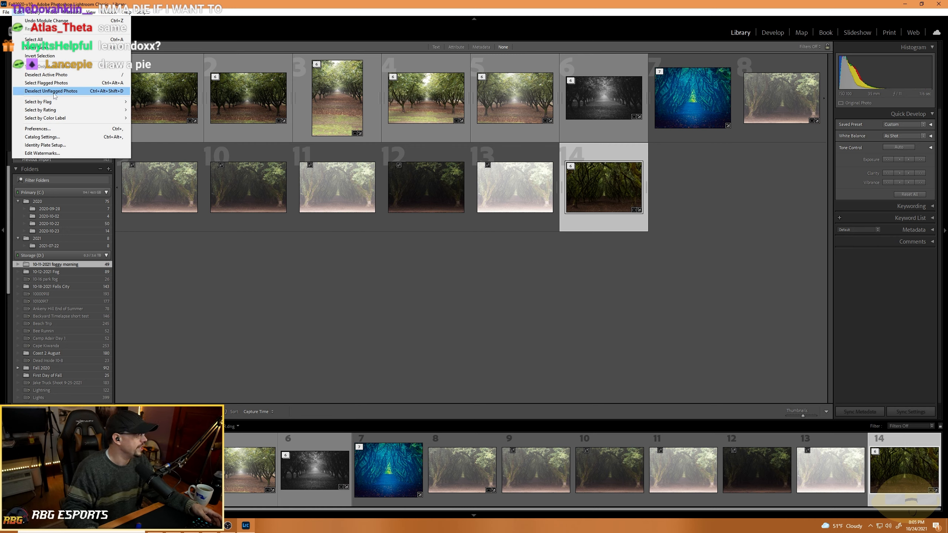
{"action": "left_click", "coordinate": [48, 127]}
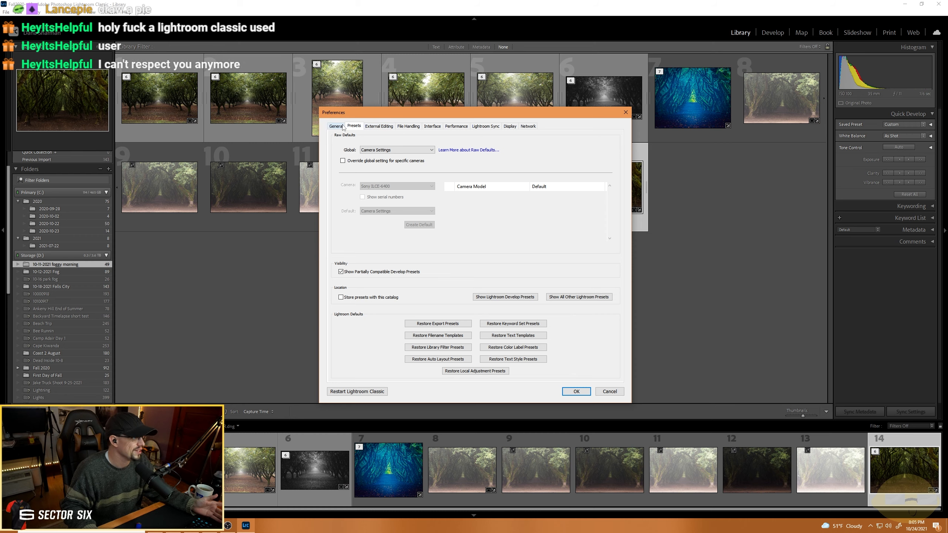
{"action": "left_click", "coordinate": [341, 126]}
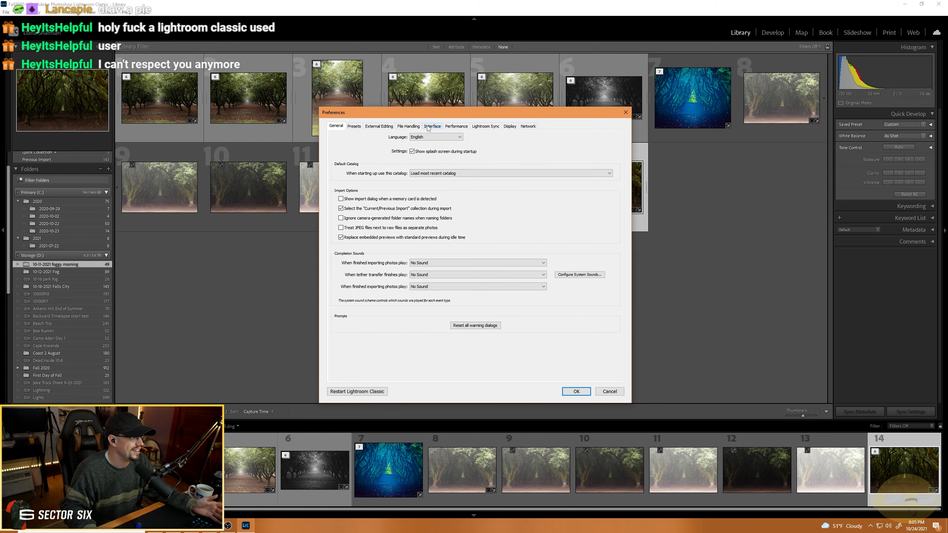
{"action": "left_click", "coordinate": [456, 127]}
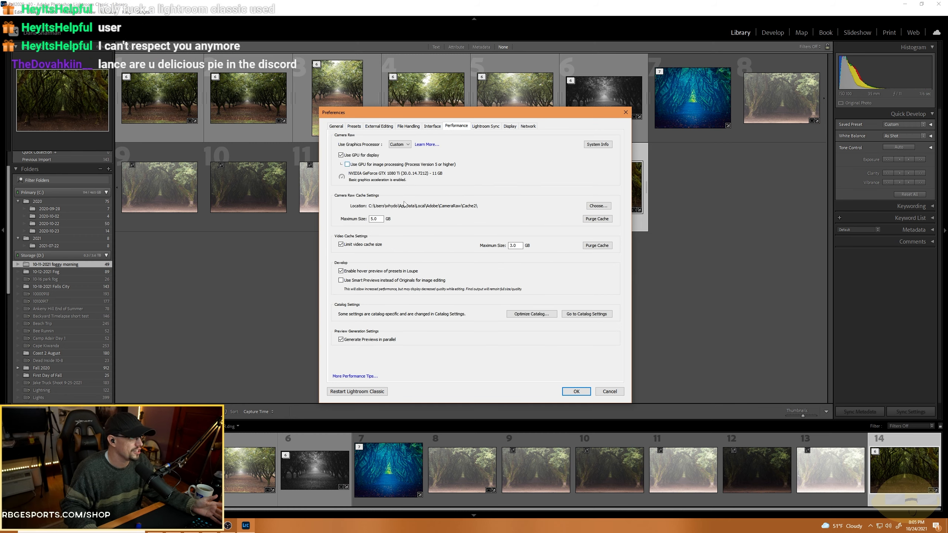
{"action": "left_click", "coordinate": [583, 393]}
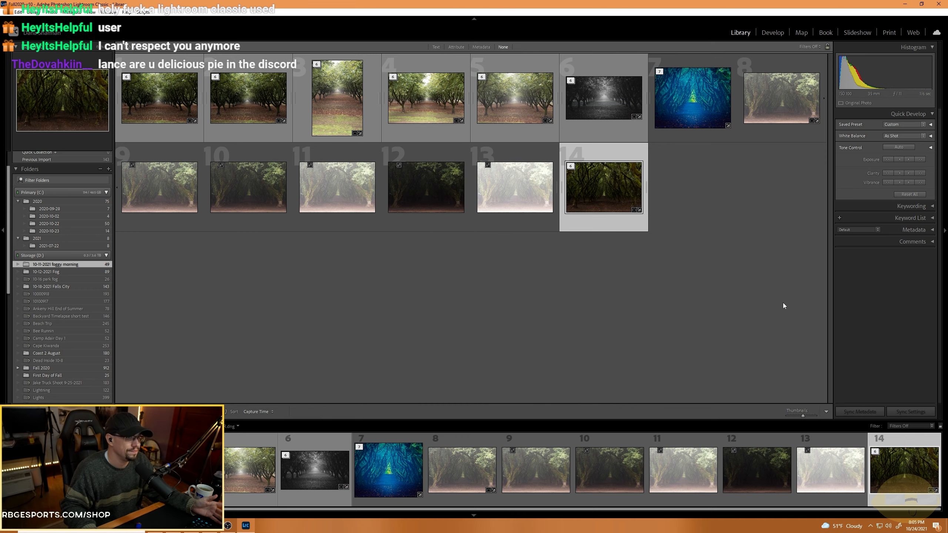
{"action": "left_click", "coordinate": [773, 33]}
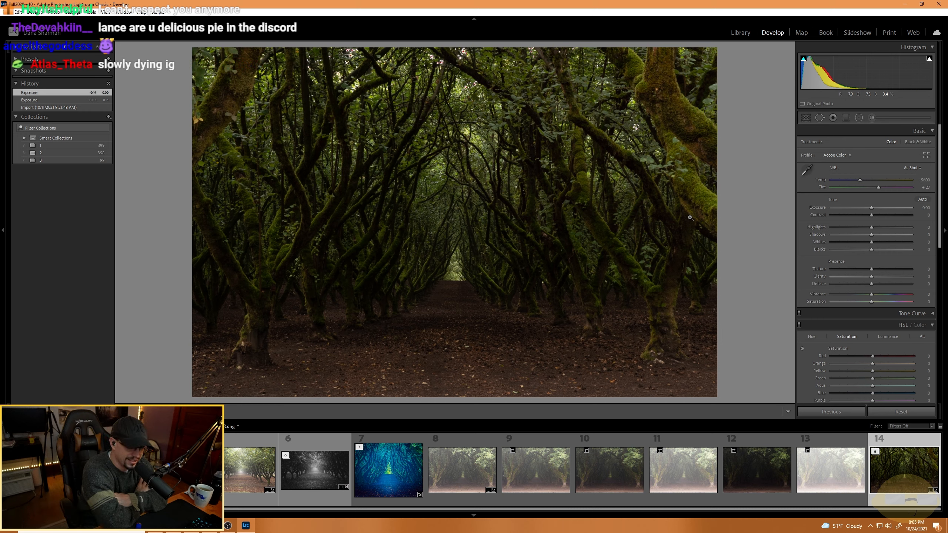
{"action": "key", "text": "super"}
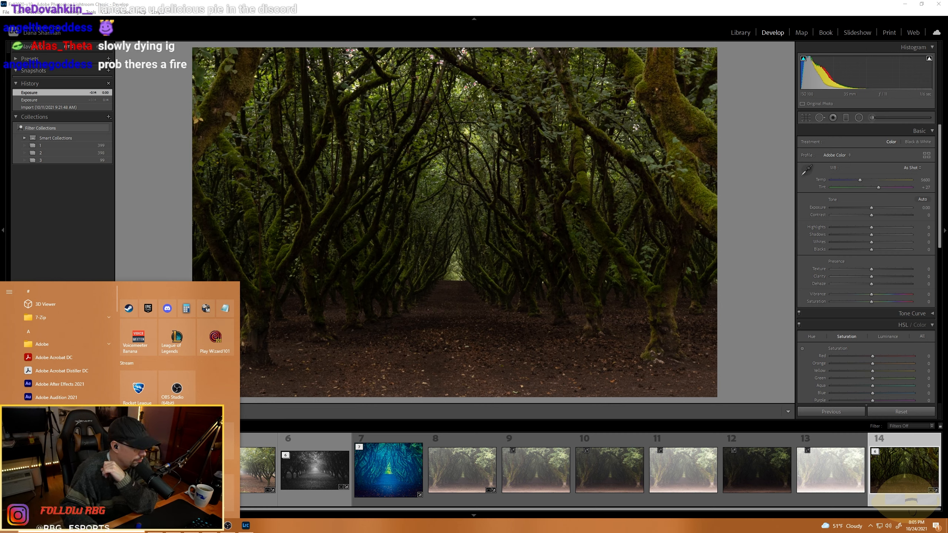
{"action": "left_click", "coordinate": [764, 4]}
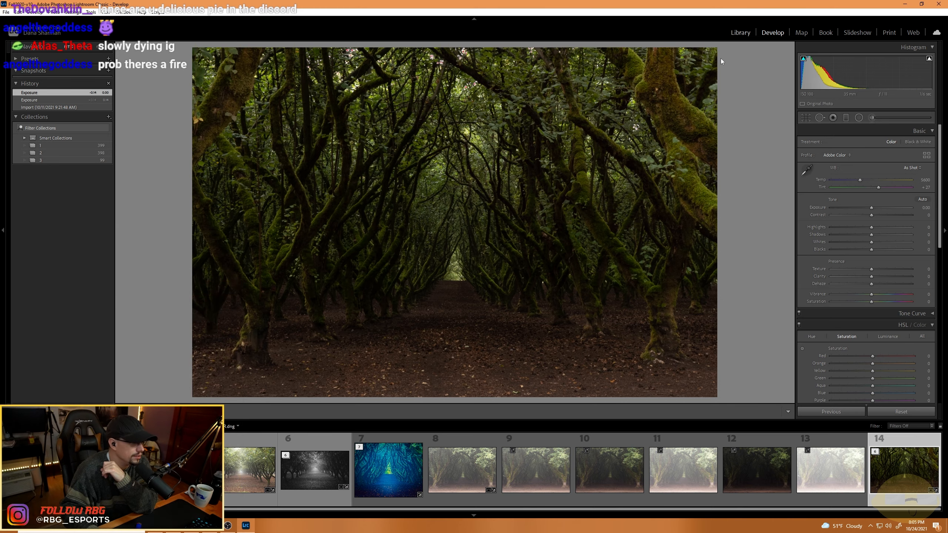
{"action": "scroll", "coordinate": [386, 486], "scroll_direction": "up", "scroll_amount": 2}
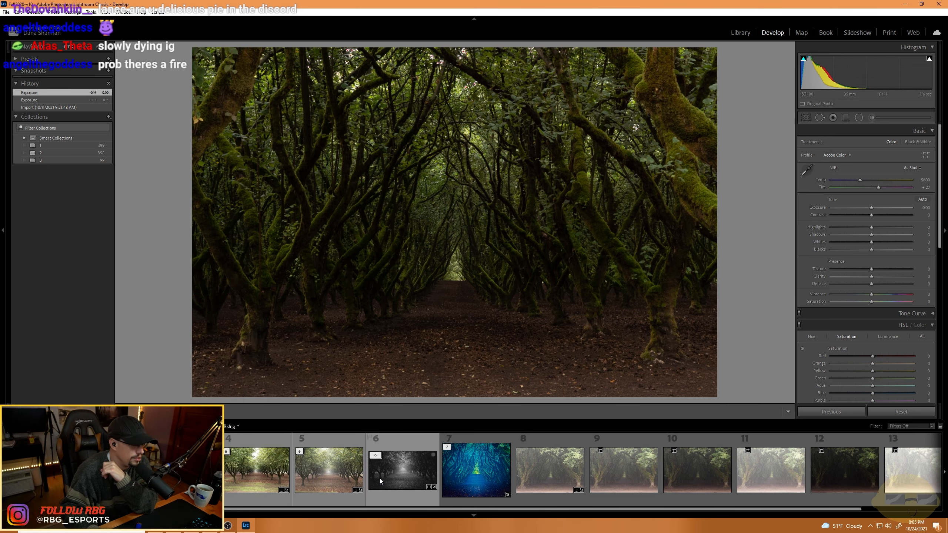
{"action": "left_click", "coordinate": [741, 36]}
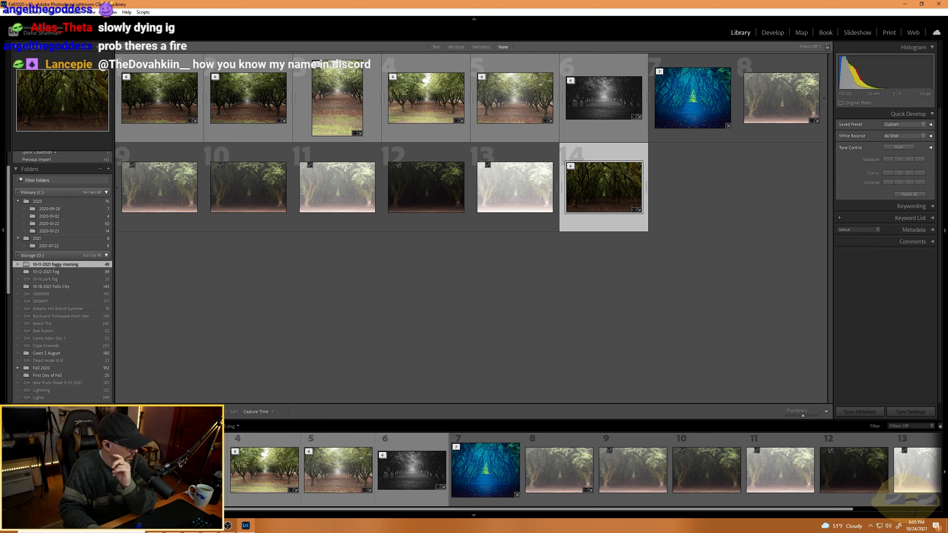
Import all photos from Storage (D:) > Pictures > RAWS > Fall 2021 > Storm Coast Test Shoot, adding them to the catalog in place.
{"action": "key", "text": "ctrl+shift+i"}
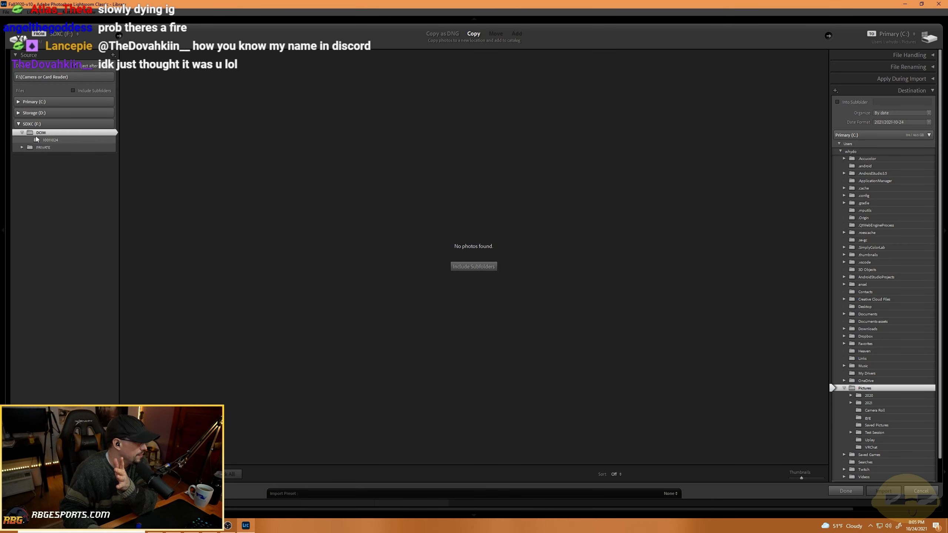
{"action": "left_click", "coordinate": [18, 126]}
{"action": "left_click", "coordinate": [18, 113]}
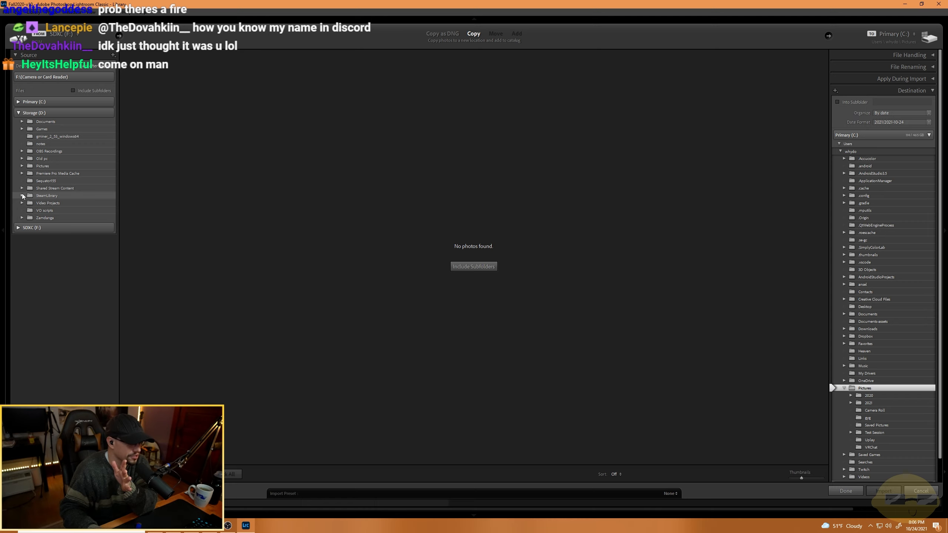
{"action": "left_click", "coordinate": [21, 167]}
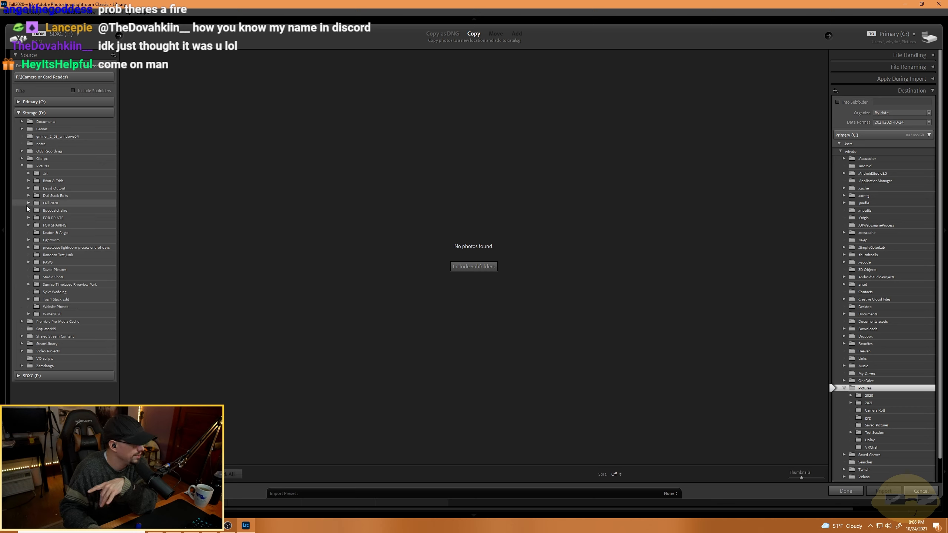
{"action": "left_click", "coordinate": [29, 262]}
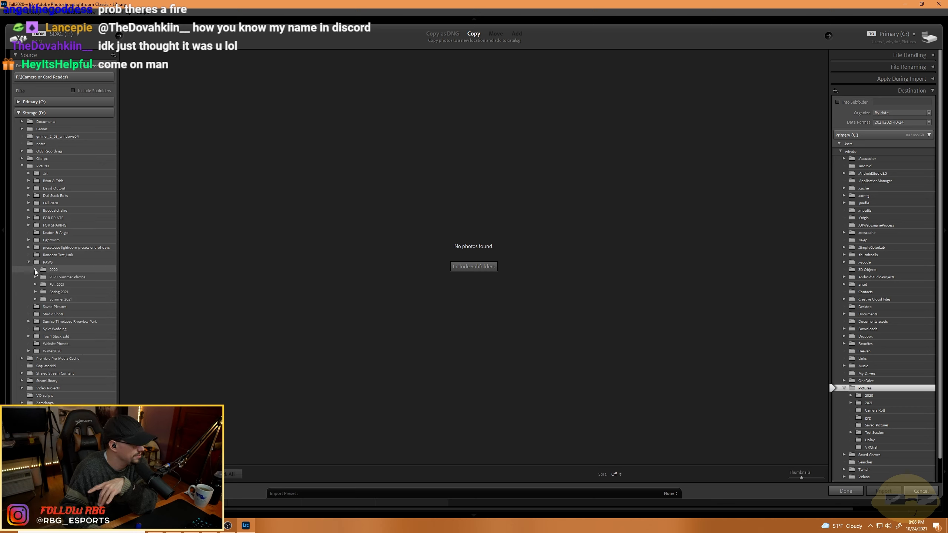
{"action": "left_click", "coordinate": [35, 284]}
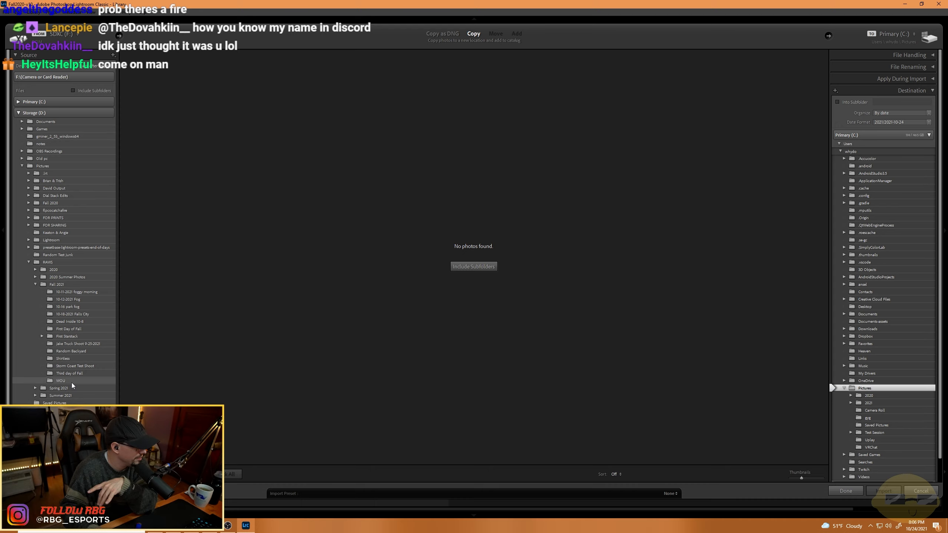
{"action": "left_click", "coordinate": [73, 365]}
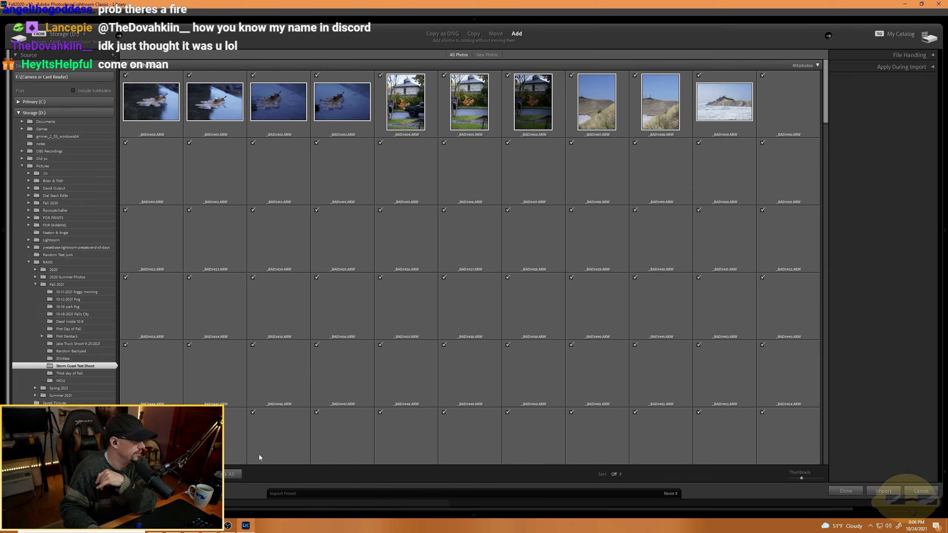
{"action": "left_click", "coordinate": [878, 491]}
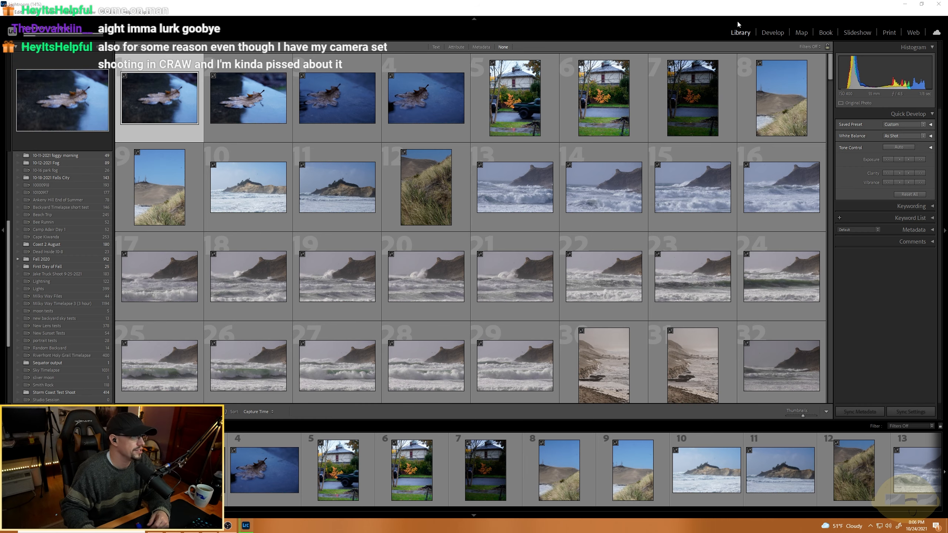
Open the imported photos in the Develop module and compare the leaf shots at the start of the set.
{"action": "left_click", "coordinate": [770, 33]}
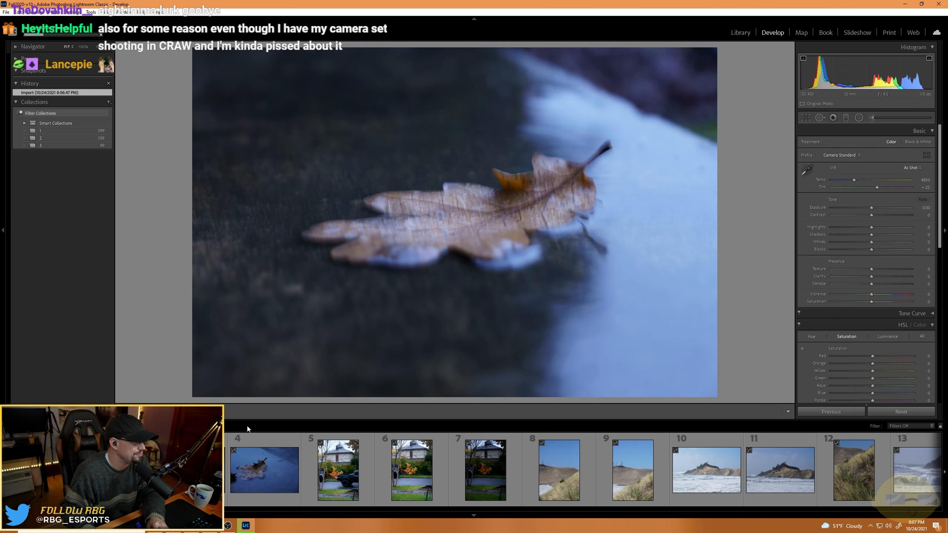
{"action": "left_click", "coordinate": [280, 478]}
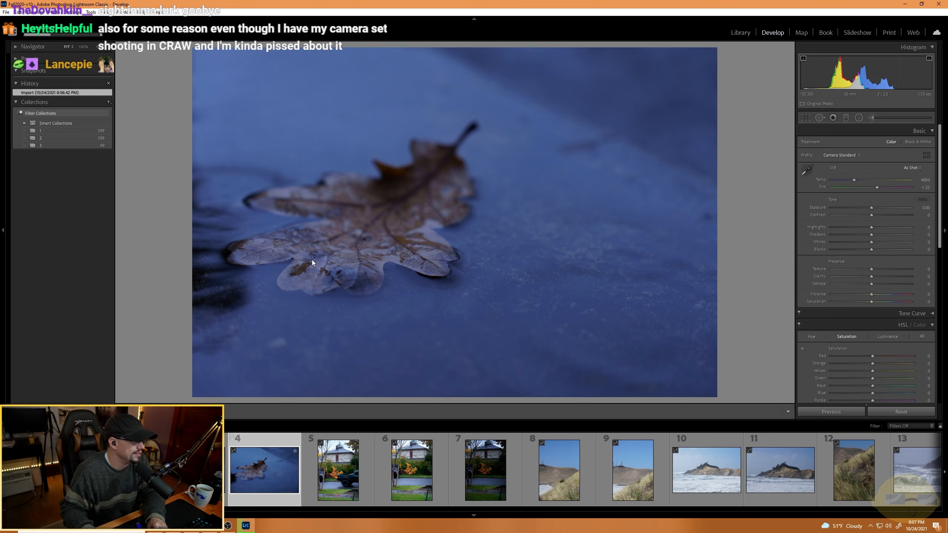
{"action": "key", "text": "Left"}
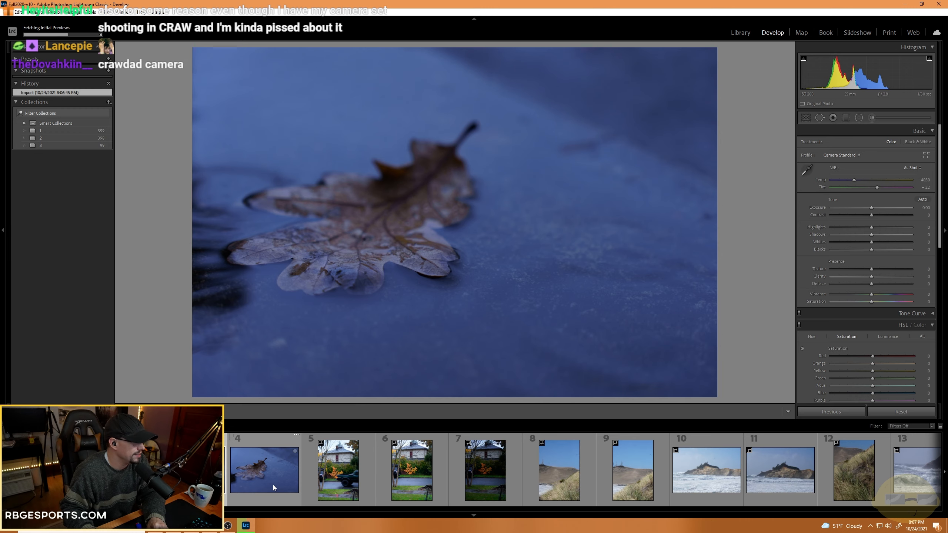
{"action": "left_click", "coordinate": [273, 485]}
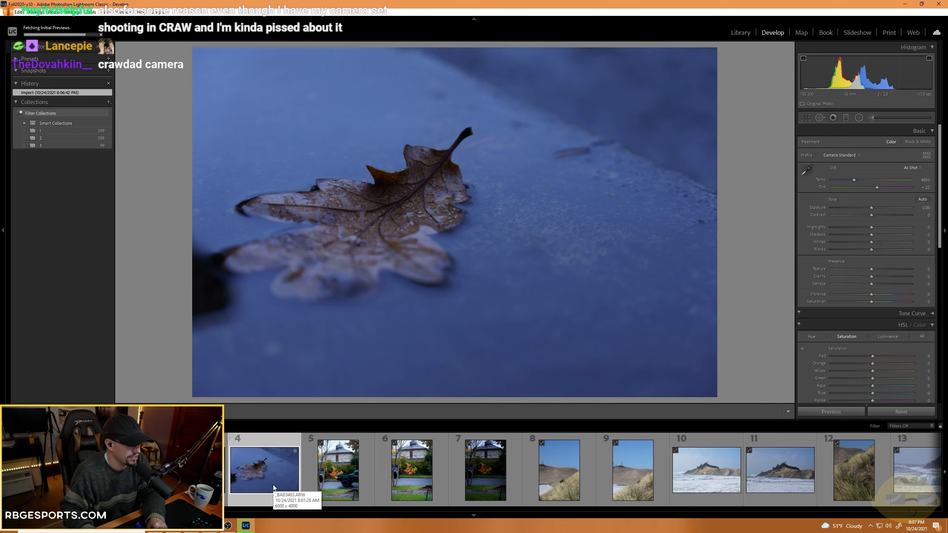
Compare the three house and street shots, examining the orange tree up close in the darkest one.
{"action": "left_click", "coordinate": [335, 482]}
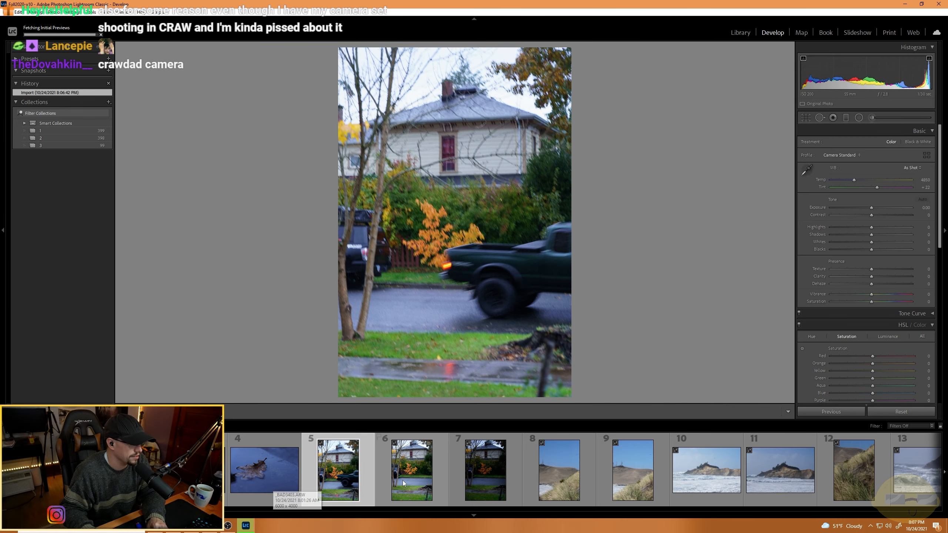
{"action": "left_click", "coordinate": [404, 480]}
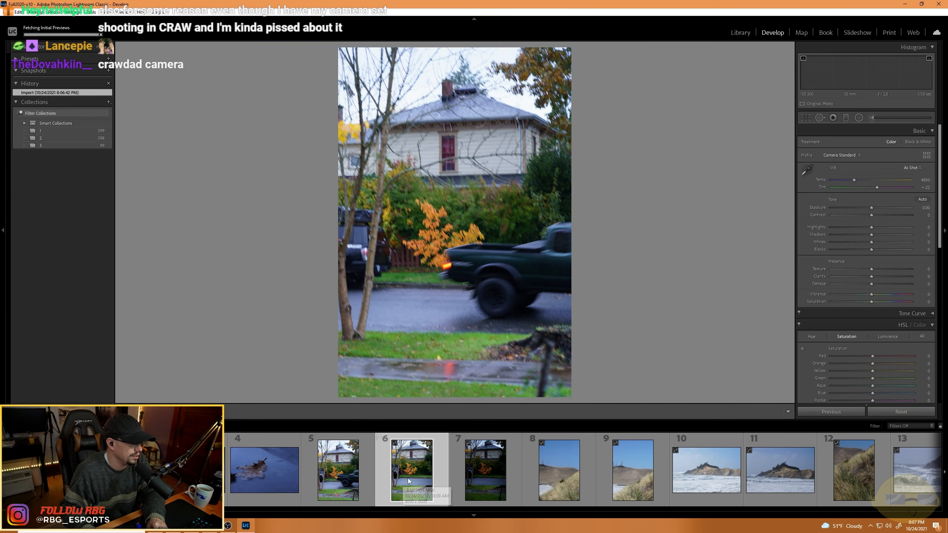
{"action": "left_click", "coordinate": [436, 229]}
{"action": "left_click", "coordinate": [465, 471]}
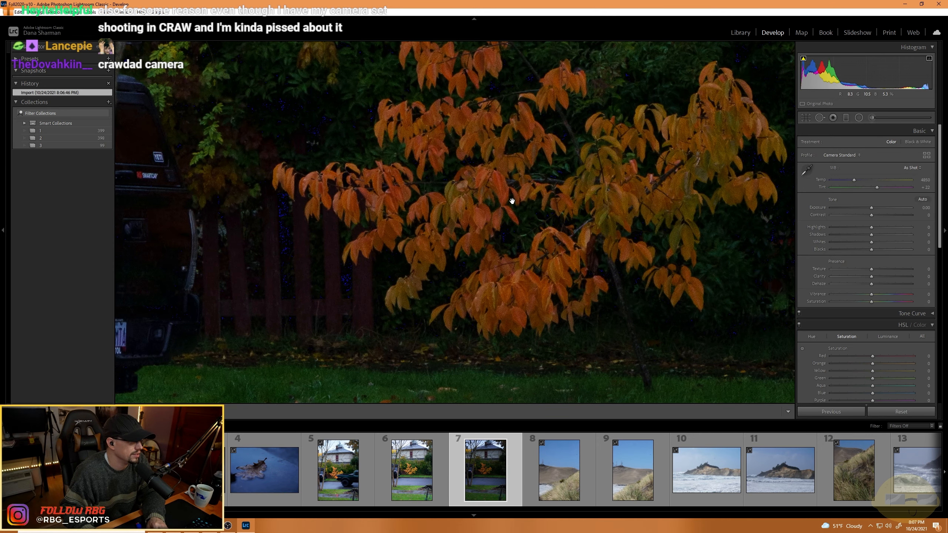
{"action": "left_click_drag", "start_coordinate": [557, 185], "coordinate": [436, 263]}
{"action": "left_click", "coordinate": [436, 263]}
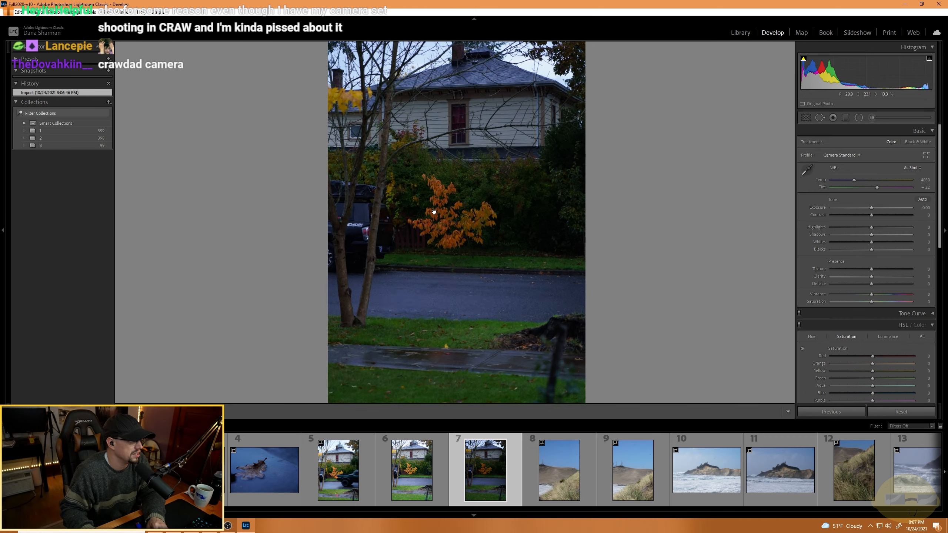
Raise the exposure of the darkest house and street photo to +1.73, checking the orange tree up close.
{"action": "left_click", "coordinate": [435, 212]}
{"action": "left_click_drag", "start_coordinate": [871, 208], "coordinate": [882, 211]}
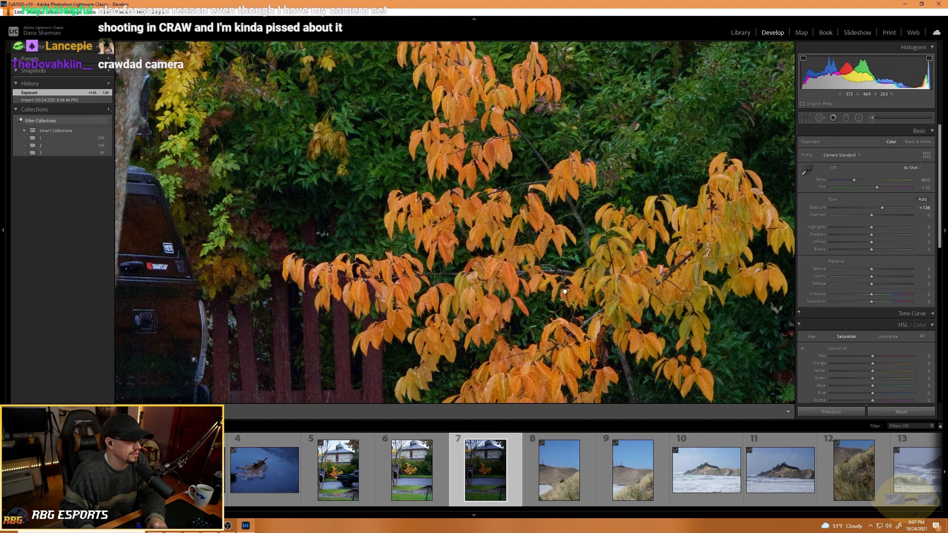
{"action": "left_click", "coordinate": [545, 127]}
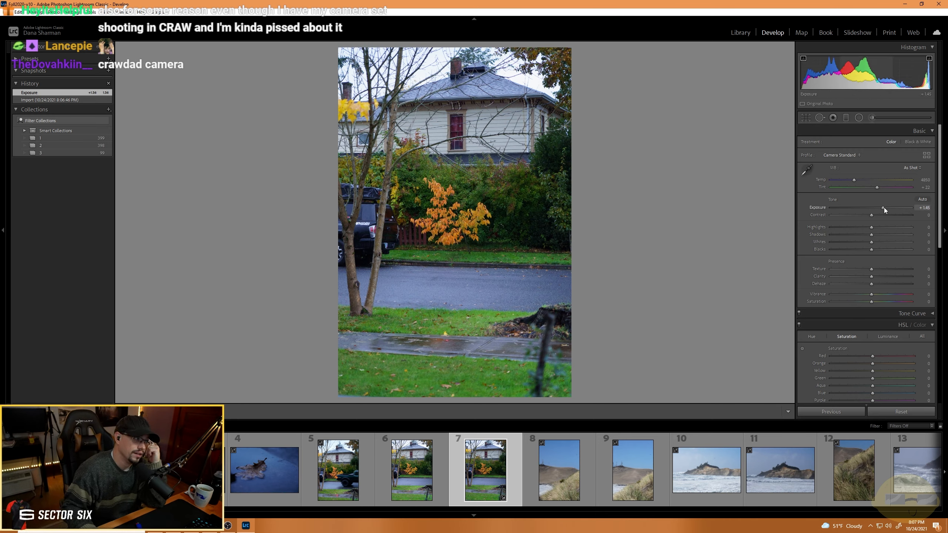
{"action": "left_click_drag", "start_coordinate": [883, 208], "coordinate": [885, 208]}
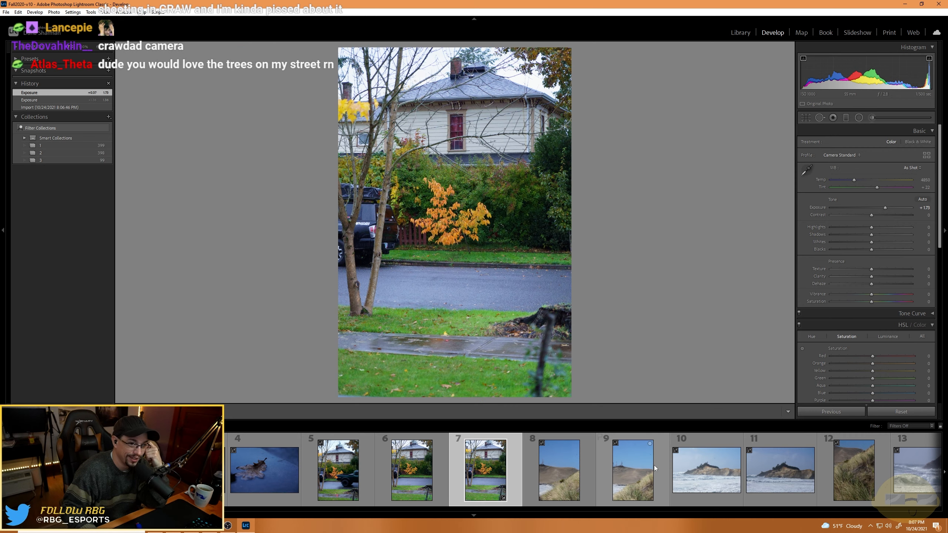
Open the first sand dune photo and examine the windblown ridge and slope up close.
{"action": "left_click", "coordinate": [561, 475]}
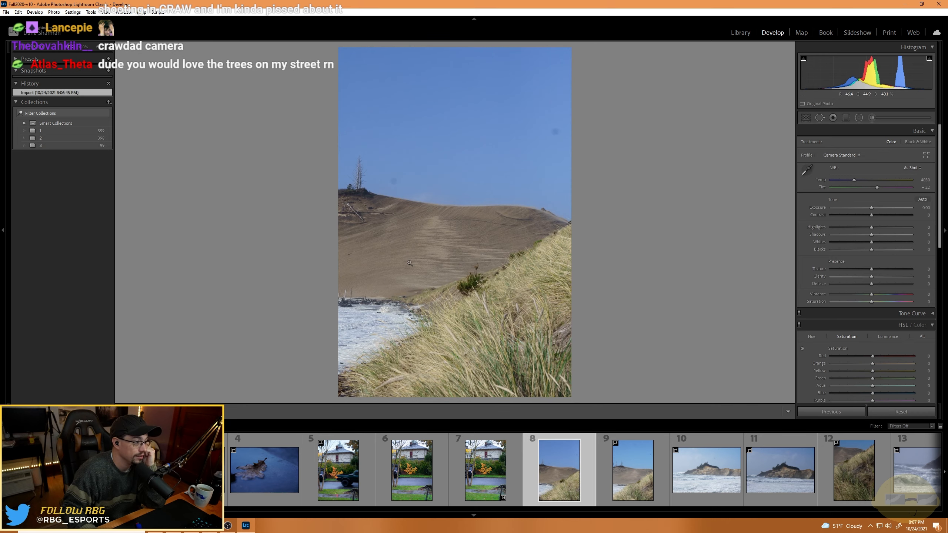
{"action": "left_click", "coordinate": [432, 246]}
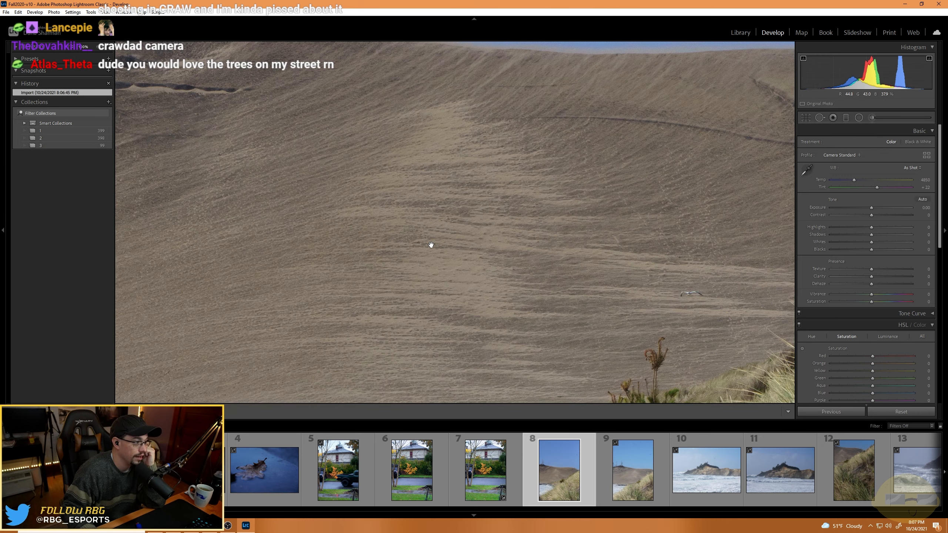
{"action": "scroll", "coordinate": [471, 322], "scroll_direction": "up", "scroll_amount": 3}
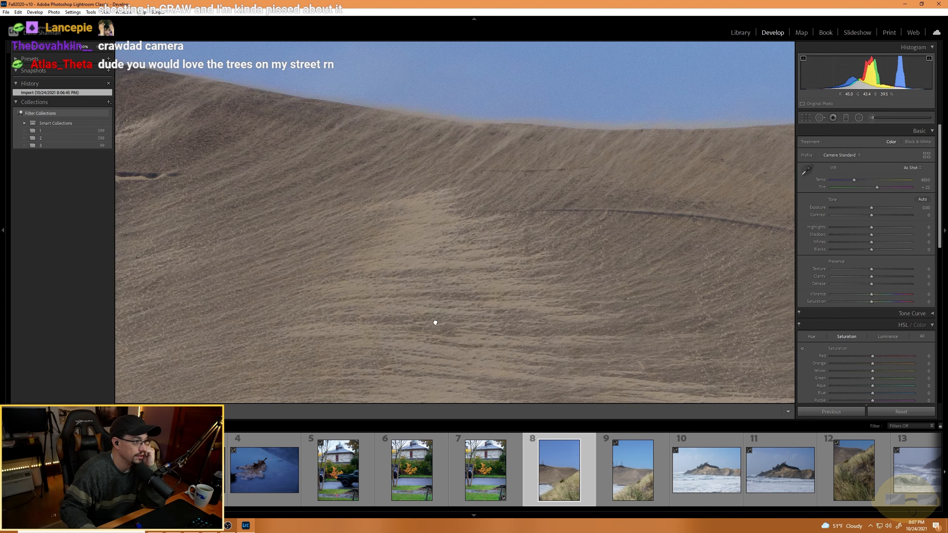
{"action": "scroll", "coordinate": [476, 319], "scroll_direction": "up", "scroll_amount": 2}
{"action": "left_click", "coordinate": [394, 301]}
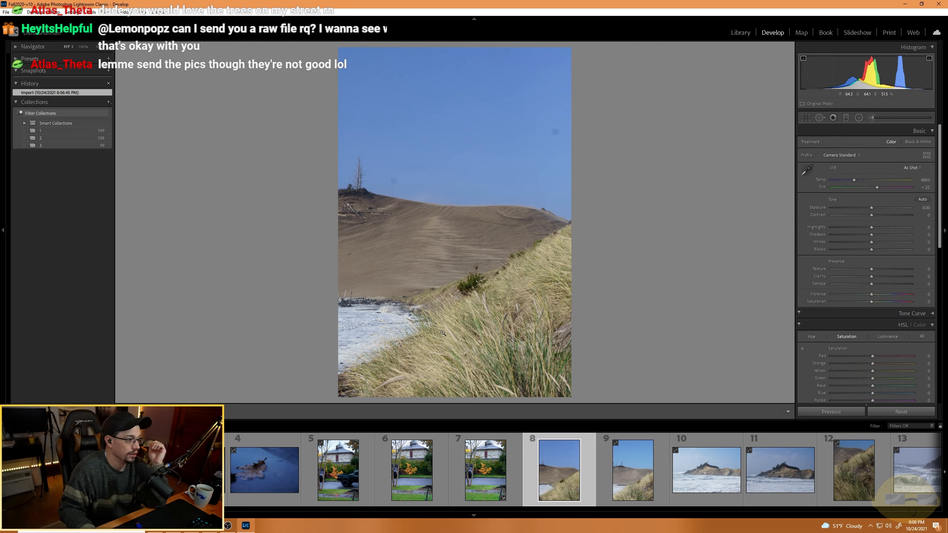
{"action": "left_click", "coordinate": [401, 224]}
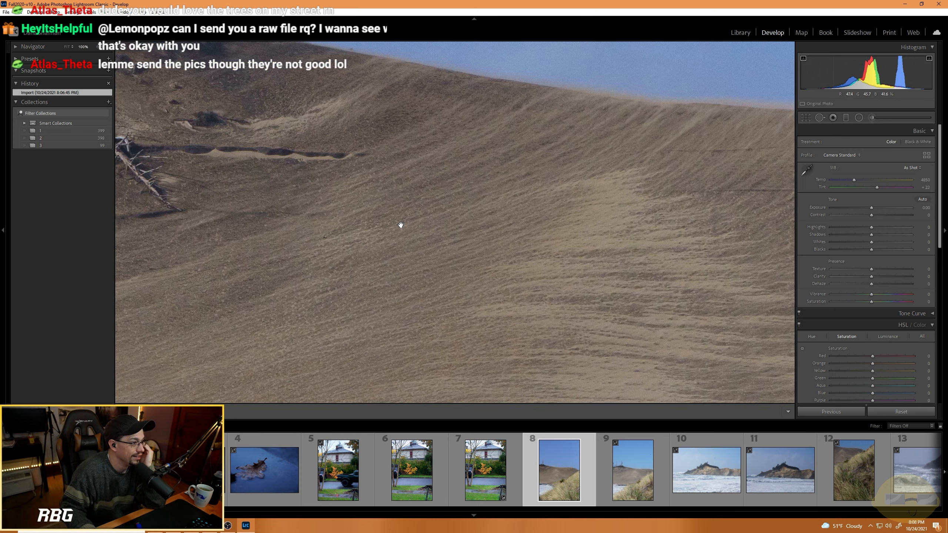
{"action": "left_click_drag", "start_coordinate": [367, 98], "coordinate": [343, 233]}
{"action": "left_click", "coordinate": [342, 233]}
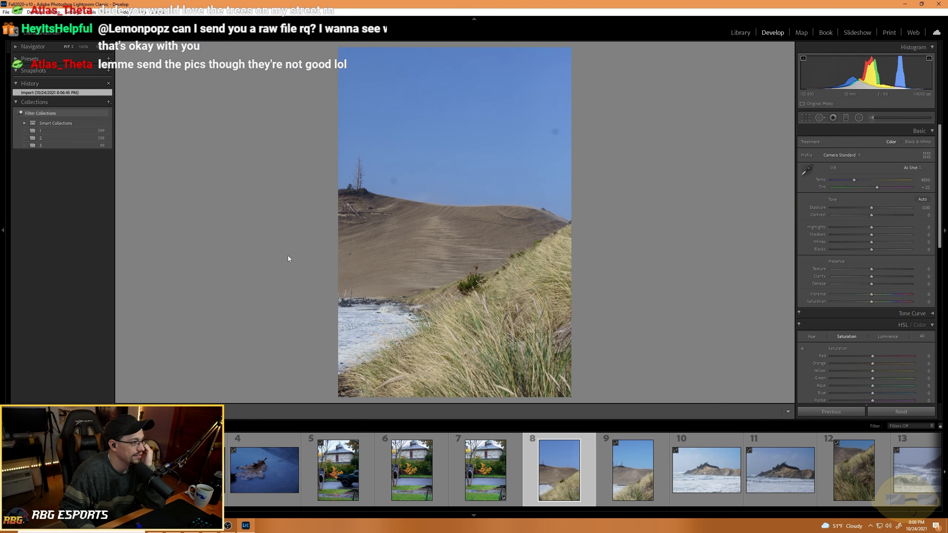
{"action": "left_click", "coordinate": [460, 229]}
{"action": "left_click_drag", "start_coordinate": [354, 160], "coordinate": [389, 249]}
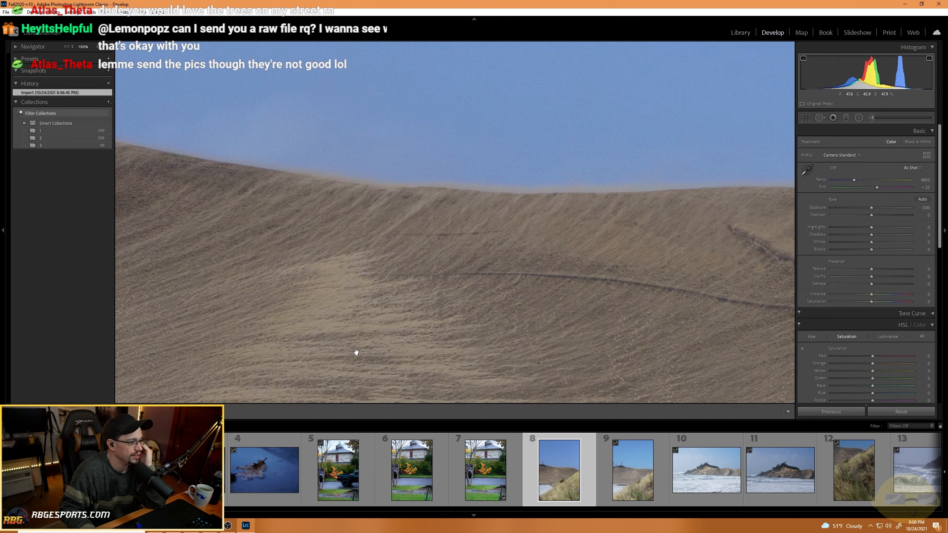
{"action": "left_click", "coordinate": [359, 330]}
Look through the following beach shots and examine the waves and cliffs of the wide headland photo up close.
{"action": "left_click", "coordinate": [634, 483]}
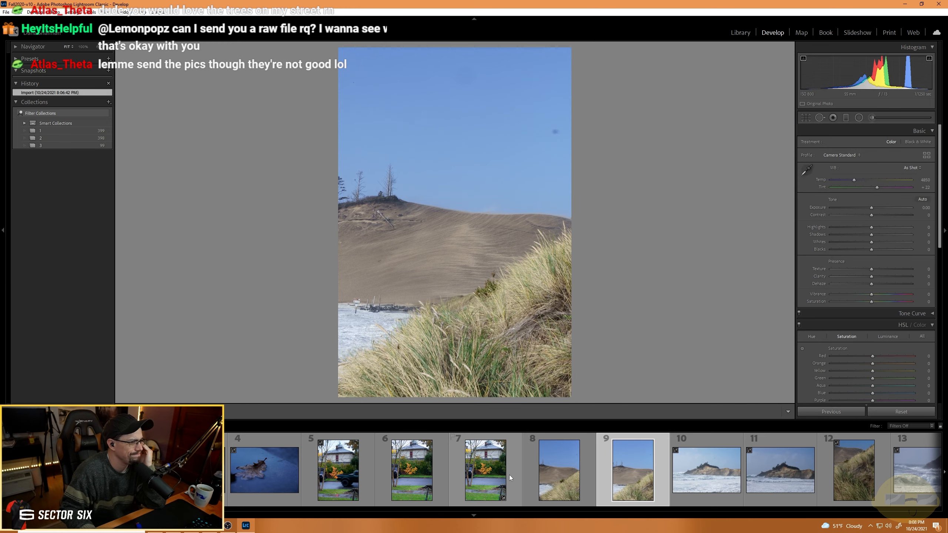
{"action": "scroll", "coordinate": [510, 475], "scroll_direction": "down", "scroll_amount": 3}
{"action": "left_click", "coordinate": [345, 481]}
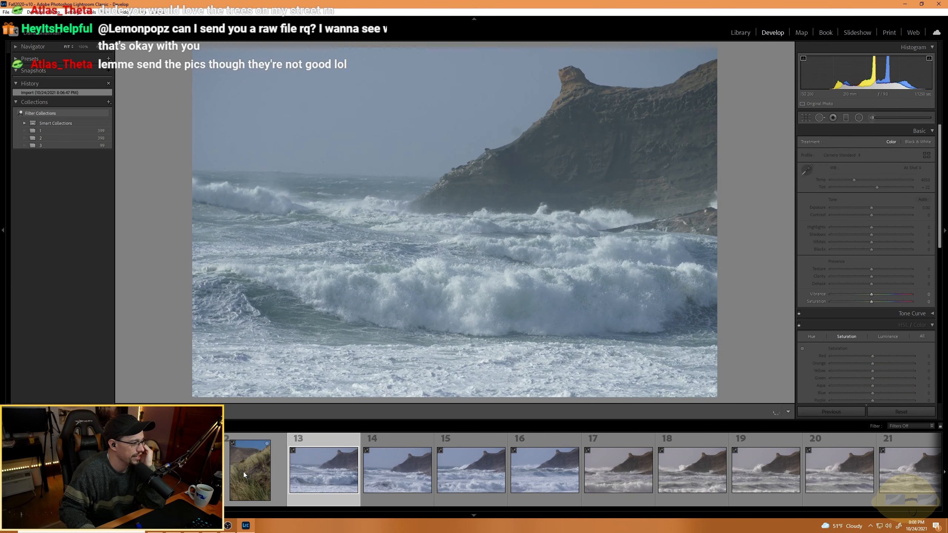
{"action": "left_click", "coordinate": [243, 472]}
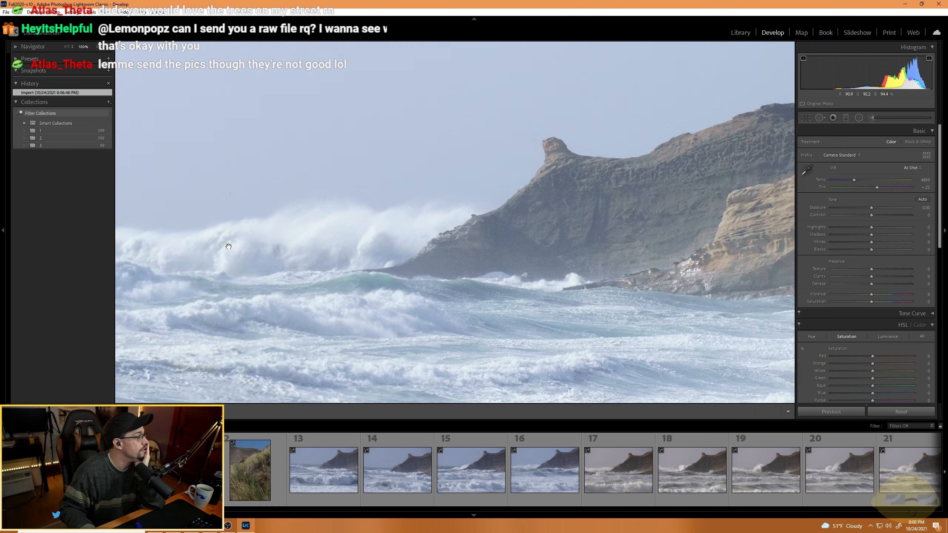
{"action": "left_click", "coordinate": [422, 293]}
{"action": "left_click_drag", "start_coordinate": [532, 339], "coordinate": [314, 248]}
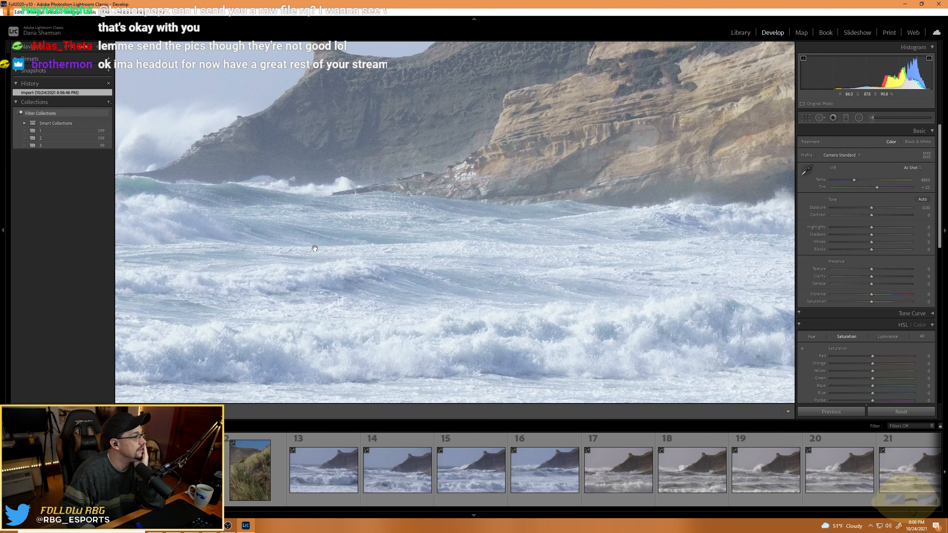
{"action": "left_click_drag", "start_coordinate": [506, 254], "coordinate": [308, 250]}
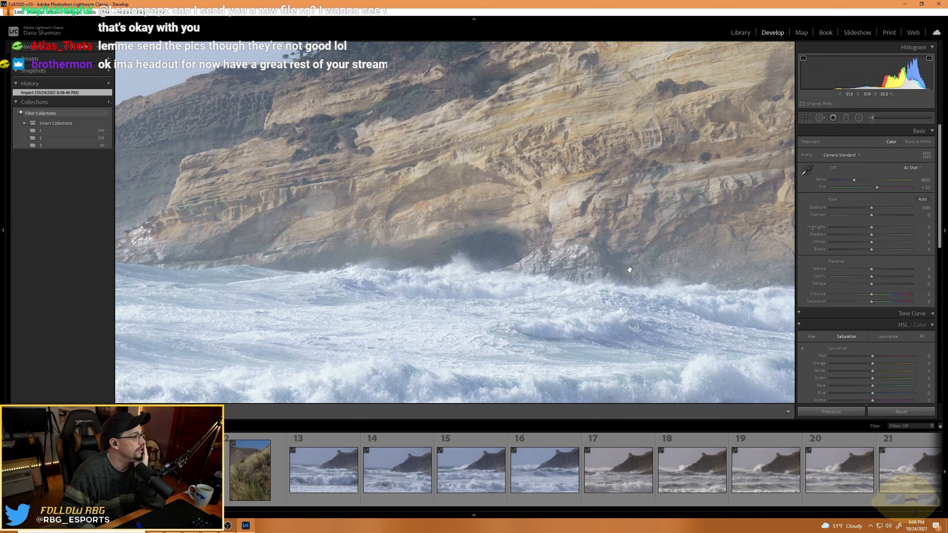
{"action": "left_click_drag", "start_coordinate": [629, 268], "coordinate": [448, 257]}
{"action": "left_click", "coordinate": [511, 233]}
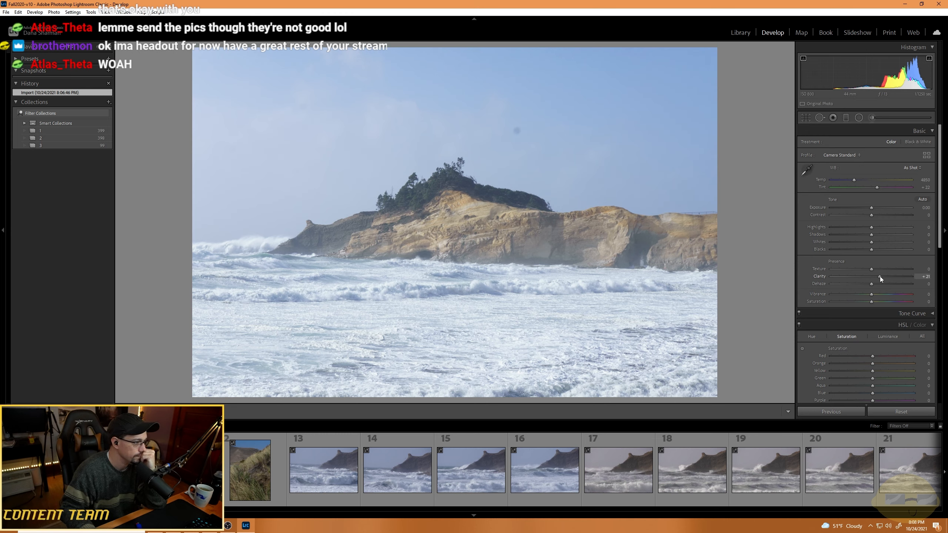
Set the headland photo's Clarity to +12, Dehaze to +26, Exposure to +0.71, Contrast to -17 and Highlights to -66.
{"action": "mouse_move", "coordinate": [880, 276]}
{"action": "left_mouse_down"}
{"action": "mouse_move", "coordinate": [888, 276]}
{"action": "mouse_move", "coordinate": [872, 277]}
{"action": "mouse_move", "coordinate": [885, 283]}
{"action": "mouse_move", "coordinate": [875, 278]}
{"action": "left_mouse_up"}
{"action": "left_click", "coordinate": [412, 257]}
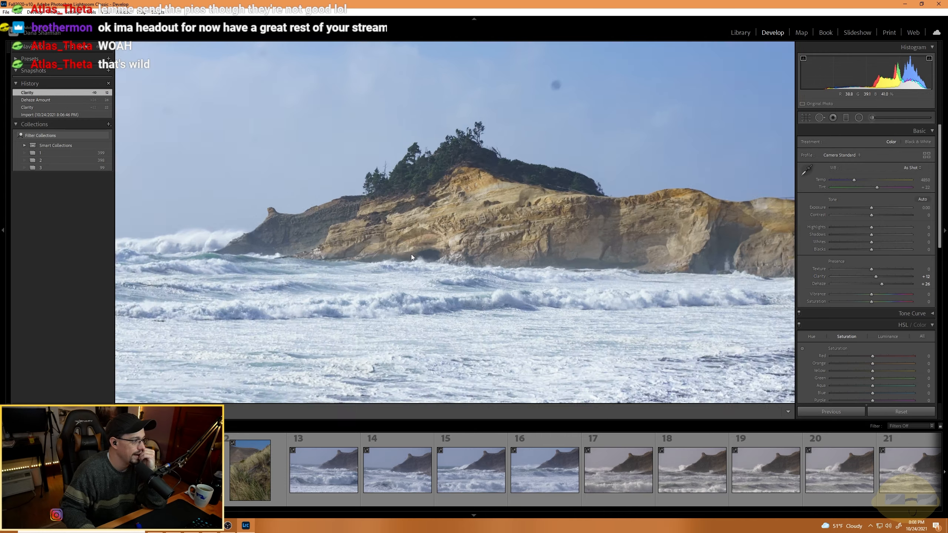
{"action": "left_click", "coordinate": [364, 197]}
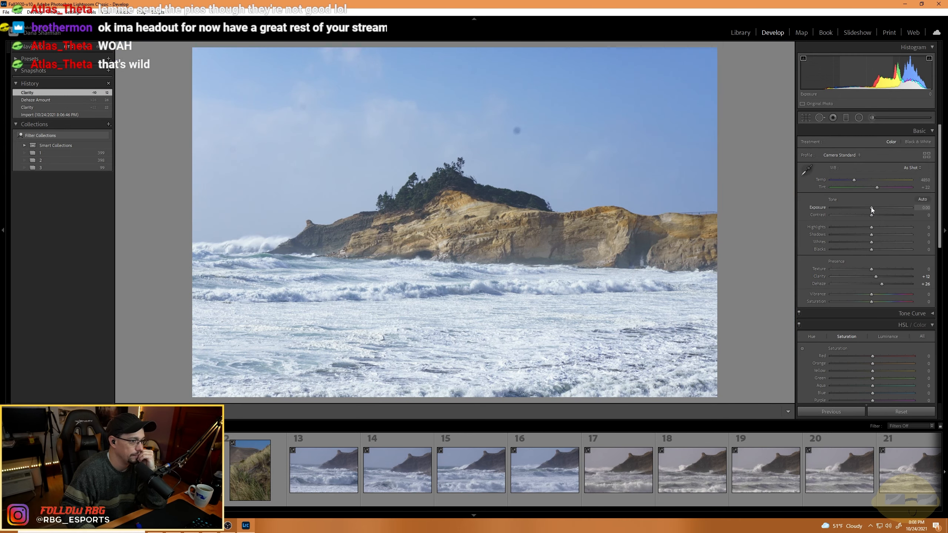
{"action": "mouse_move", "coordinate": [871, 207]}
{"action": "left_mouse_down"}
{"action": "mouse_move", "coordinate": [822, 228]}
{"action": "mouse_move", "coordinate": [880, 215]}
{"action": "mouse_move", "coordinate": [864, 217]}
{"action": "left_mouse_up"}
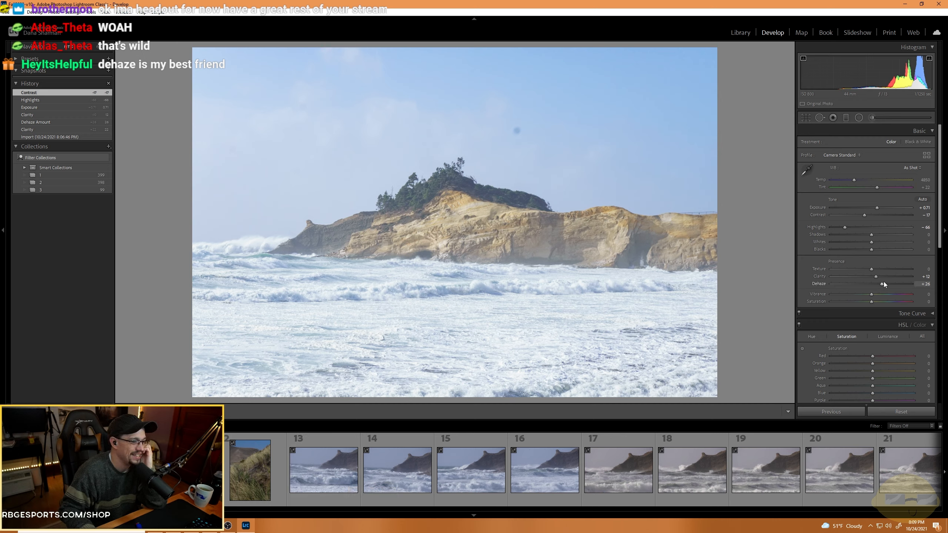
Set the headland photo's Saturation to -22 and try Dehaze at +100, +67, -1 and +82.
{"action": "left_click_drag", "start_coordinate": [881, 282], "coordinate": [916, 285]}
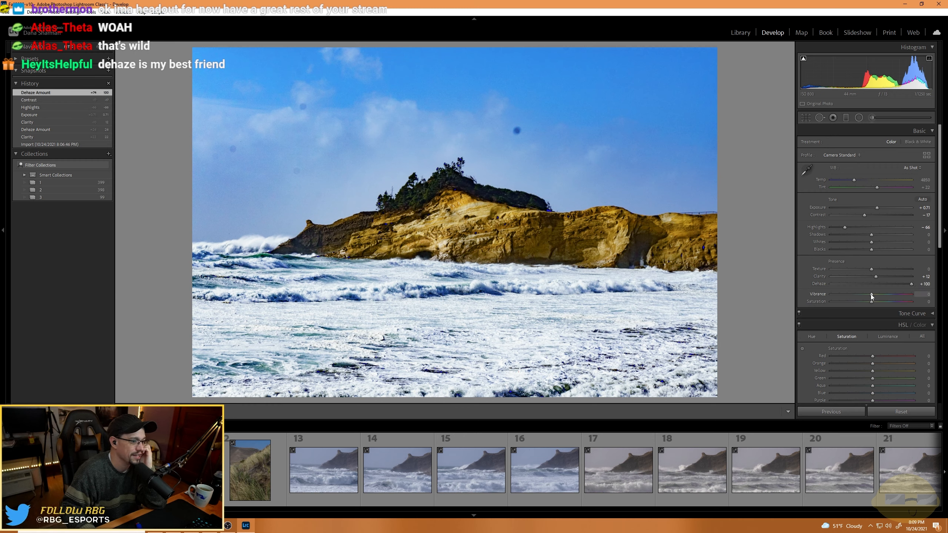
{"action": "left_click_drag", "start_coordinate": [873, 301], "coordinate": [898, 284]}
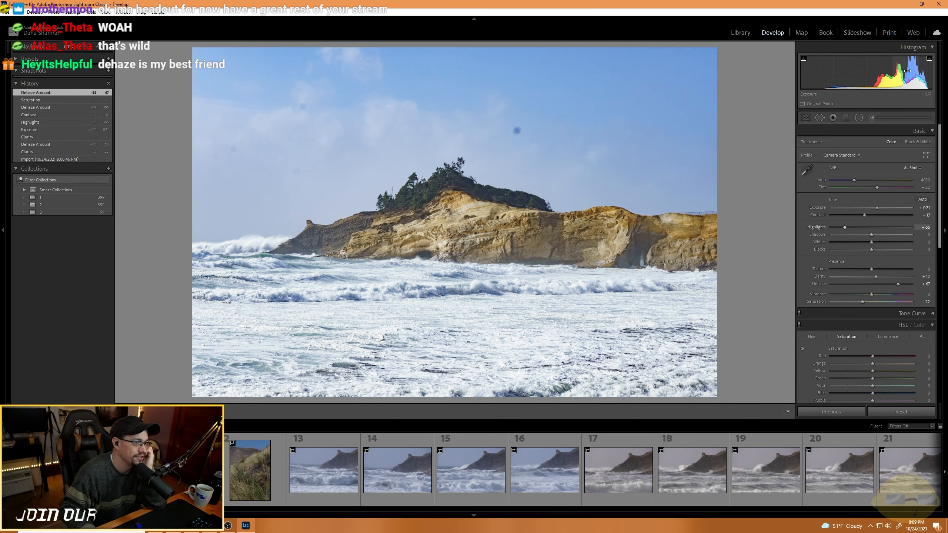
{"action": "left_click_drag", "start_coordinate": [899, 284], "coordinate": [872, 286]}
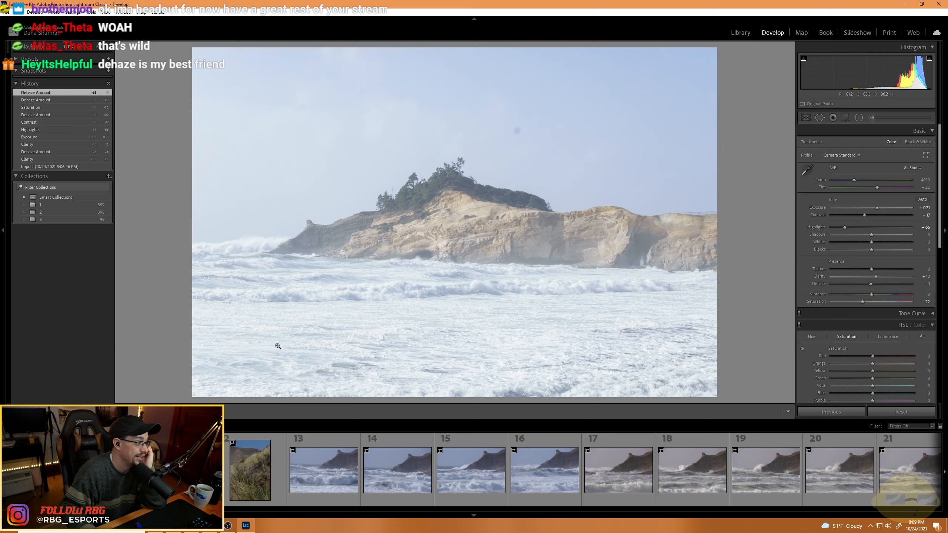
{"action": "left_click_drag", "start_coordinate": [870, 285], "coordinate": [904, 285]}
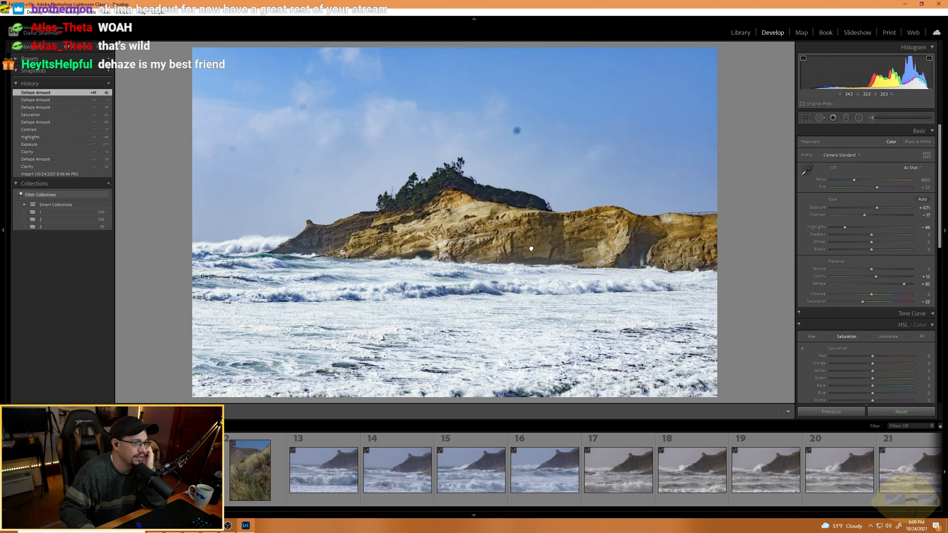
Examine the headland's cliff face up close and reset Dehaze to 0.
{"action": "left_click", "coordinate": [530, 249]}
{"action": "left_click", "coordinate": [370, 227]}
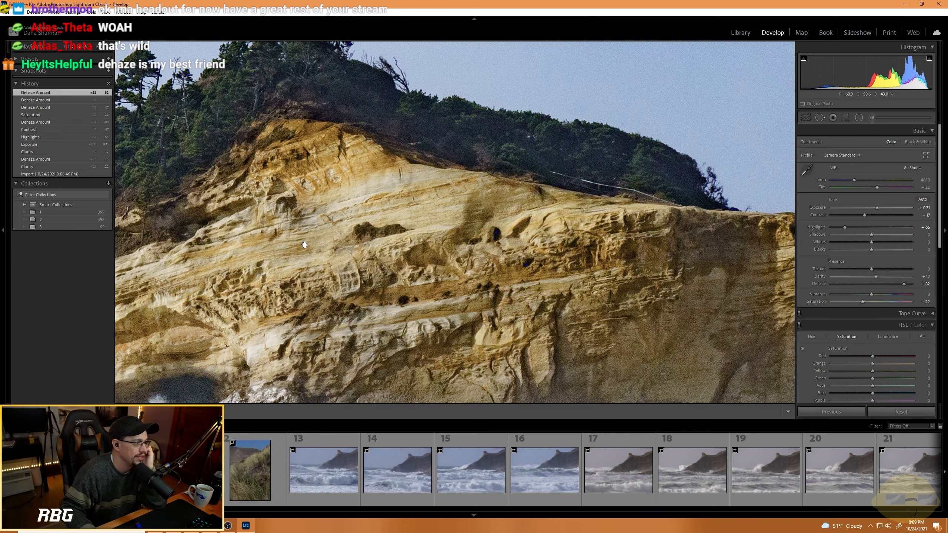
{"action": "left_click", "coordinate": [490, 342]}
{"action": "left_click", "coordinate": [329, 315]}
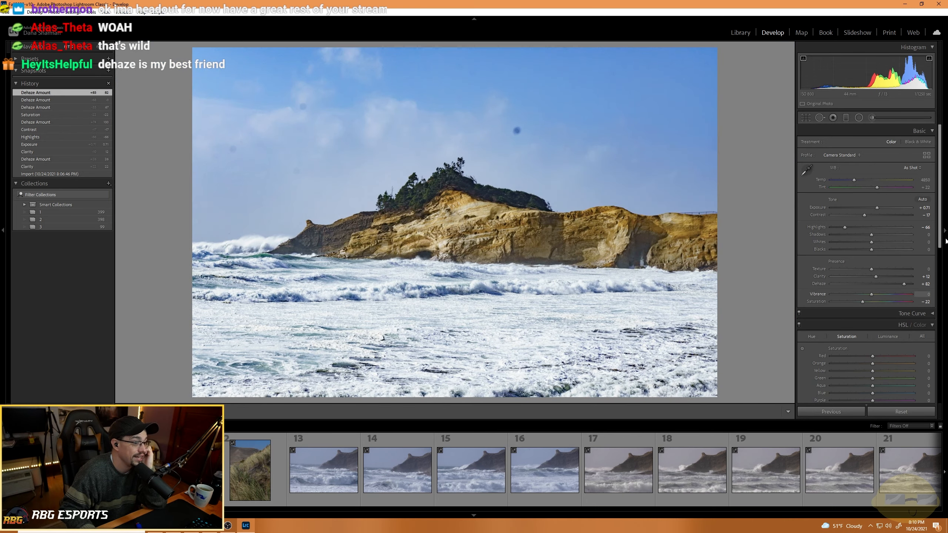
{"action": "double_click", "coordinate": [873, 284]}
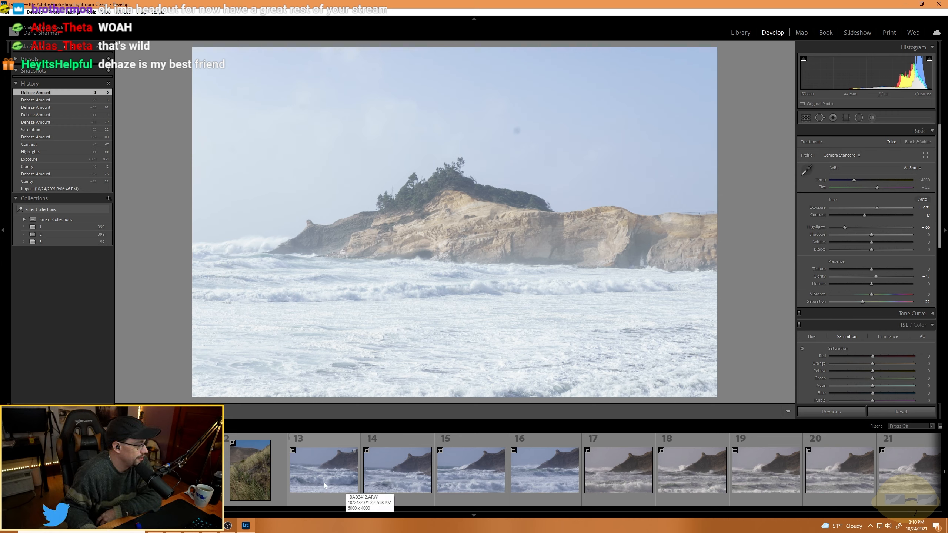
Compare the blue-toned wave and cliff shots 13 to 16, examining the breaking waves in shot 15 up close.
{"action": "scroll", "coordinate": [324, 483], "scroll_direction": "down", "scroll_amount": 6}
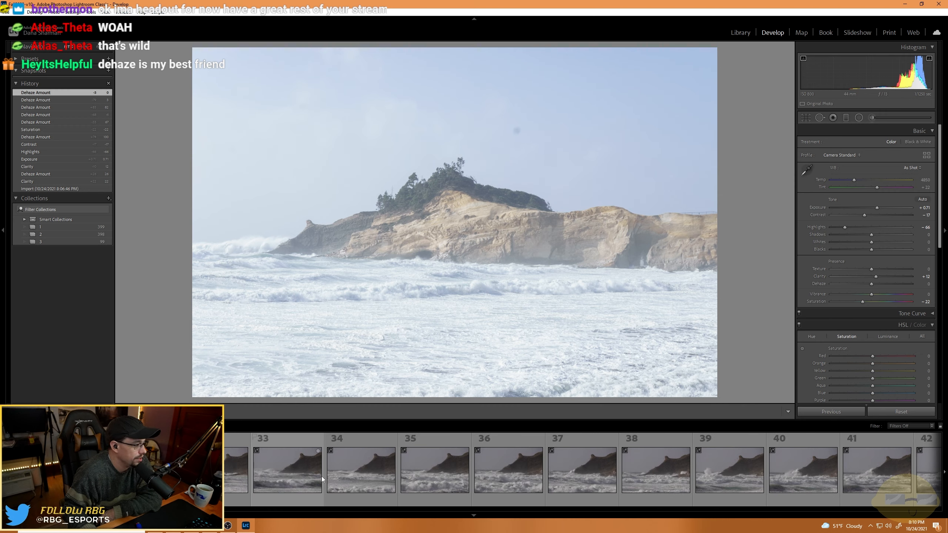
{"action": "scroll", "coordinate": [240, 480], "scroll_direction": "up", "scroll_amount": 6}
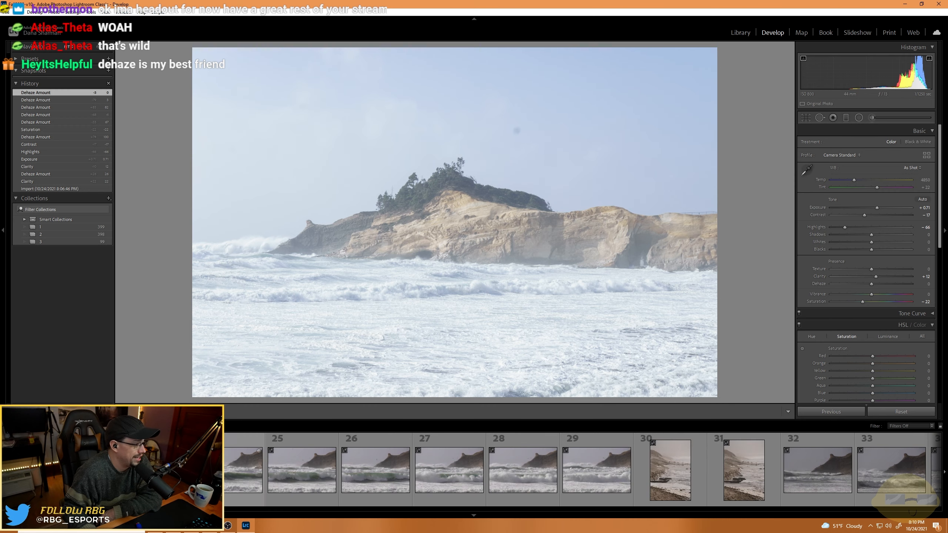
{"action": "left_click", "coordinate": [313, 471]}
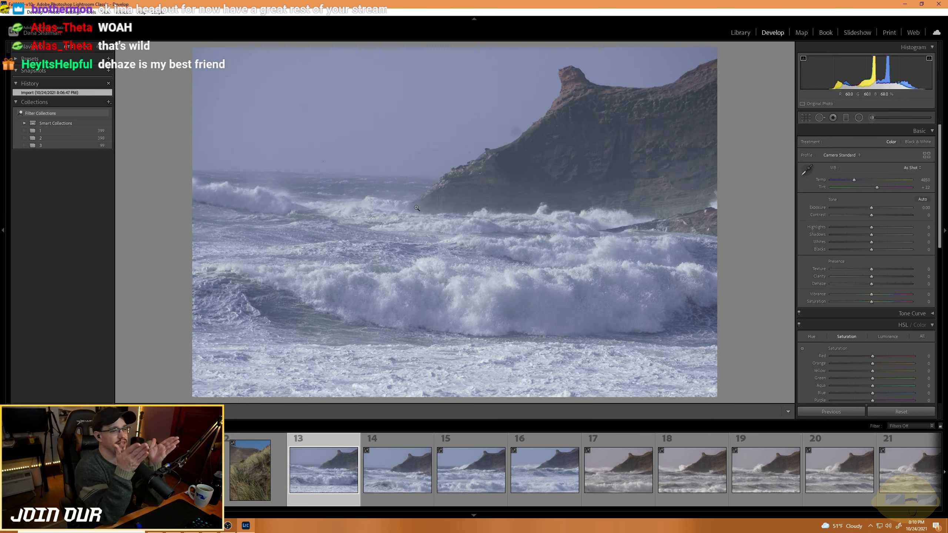
{"action": "left_click", "coordinate": [421, 472]}
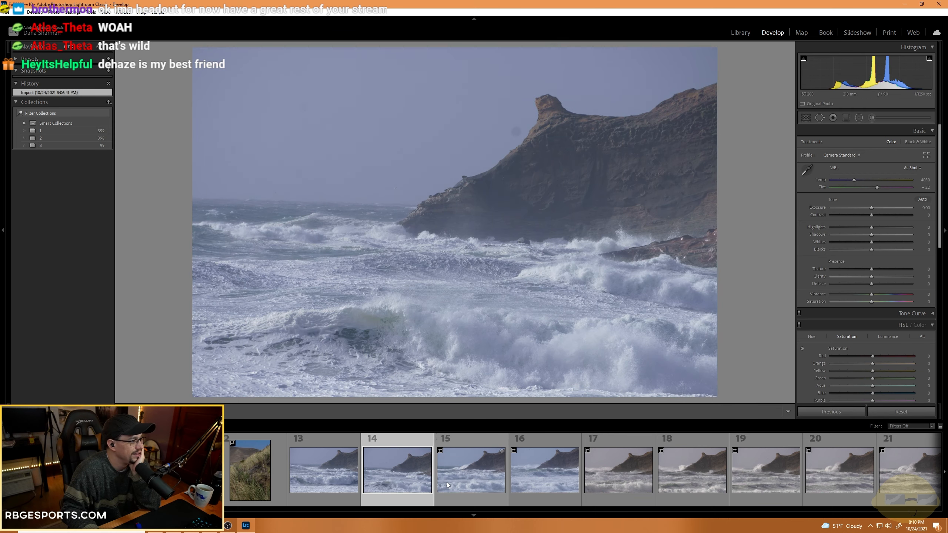
{"action": "left_click", "coordinate": [465, 478]}
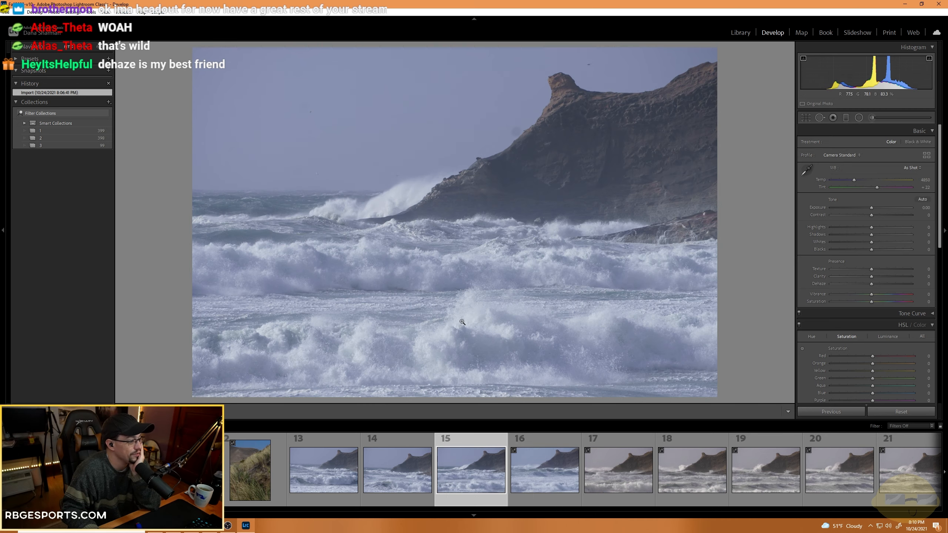
{"action": "left_click", "coordinate": [427, 279]}
{"action": "left_click", "coordinate": [423, 265]}
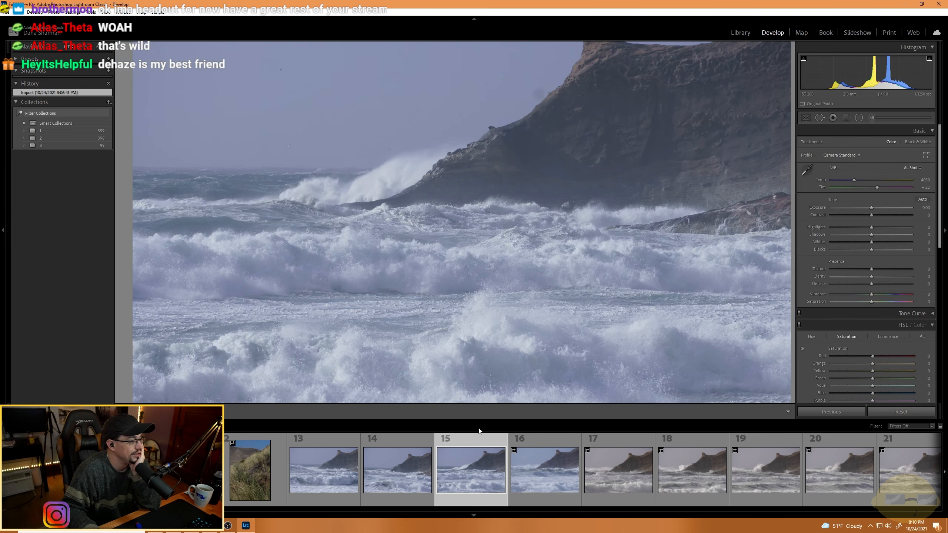
{"action": "left_click", "coordinate": [550, 474]}
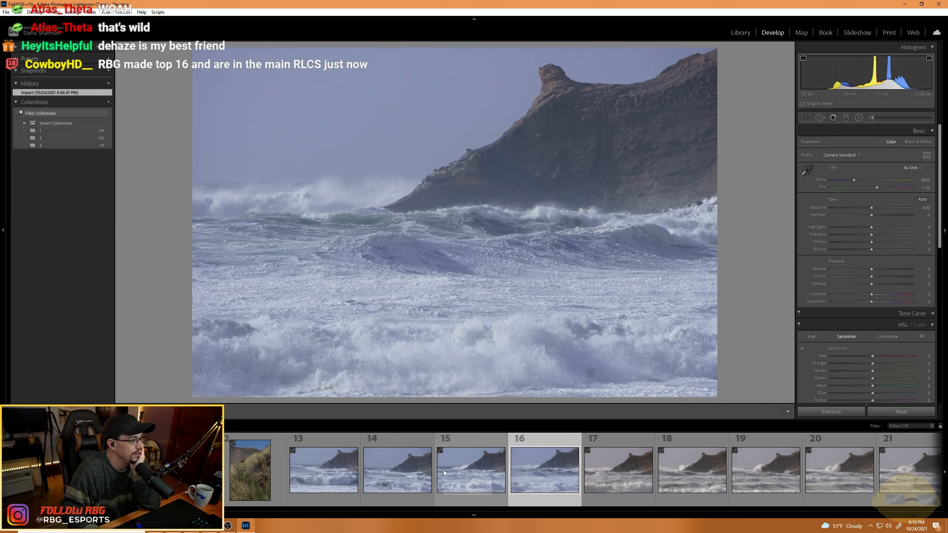
Review the headland wave shots 17, 22, 23 and 24 one after another.
{"action": "scroll", "coordinate": [443, 470], "scroll_direction": "down", "scroll_amount": 4}
{"action": "left_click", "coordinate": [338, 478]}
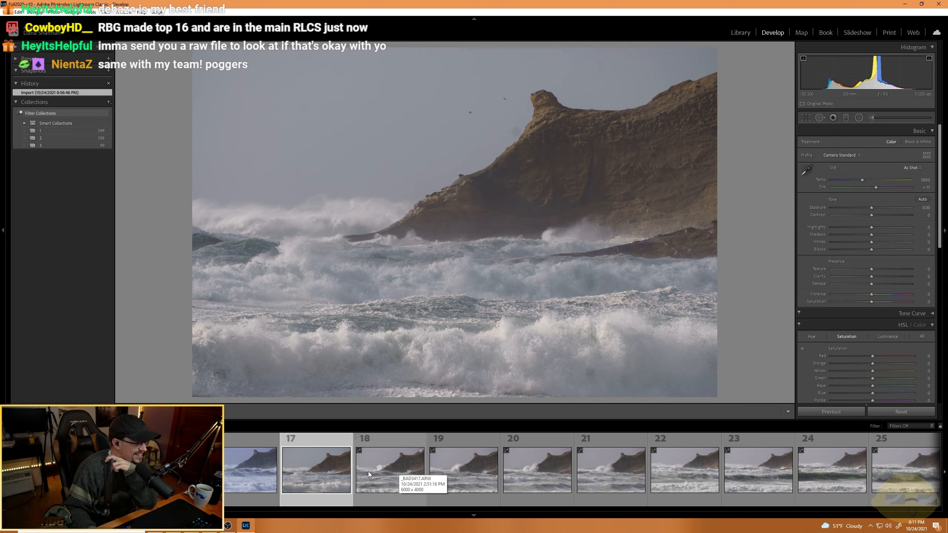
{"action": "scroll", "coordinate": [370, 468], "scroll_direction": "down", "scroll_amount": 4}
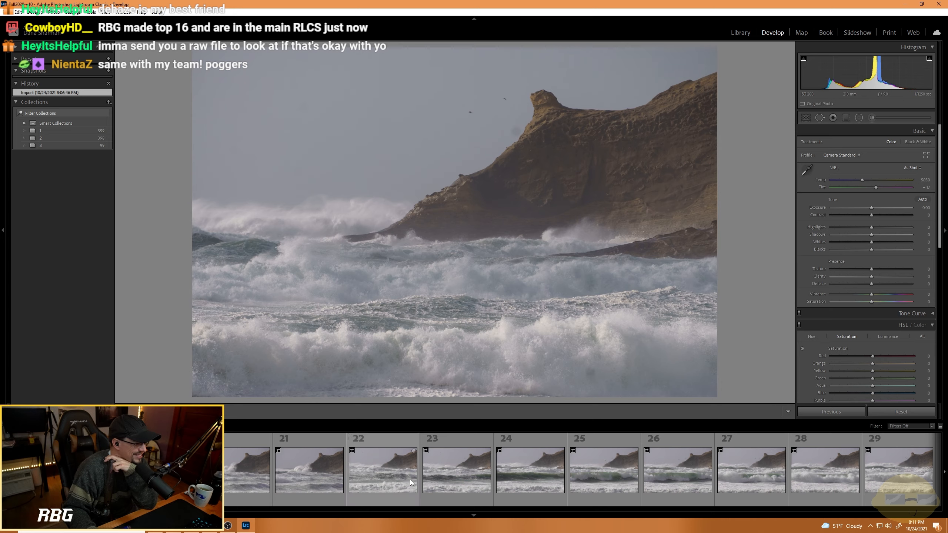
{"action": "left_click", "coordinate": [410, 482]}
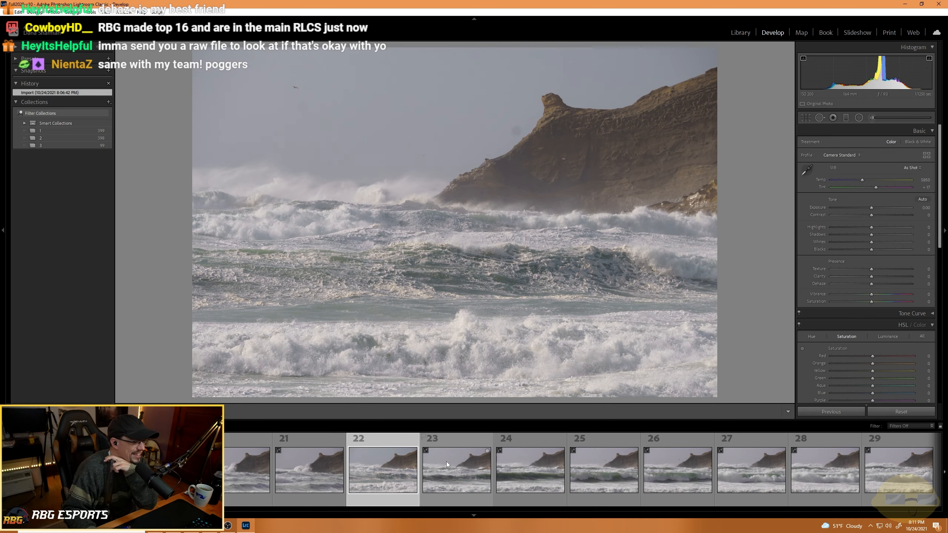
{"action": "left_click", "coordinate": [459, 471]}
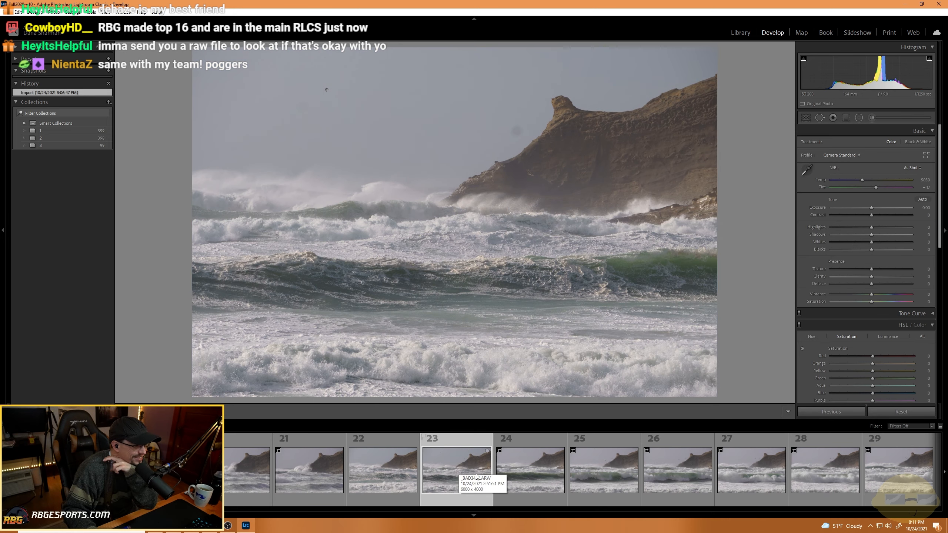
{"action": "left_click", "coordinate": [542, 470]}
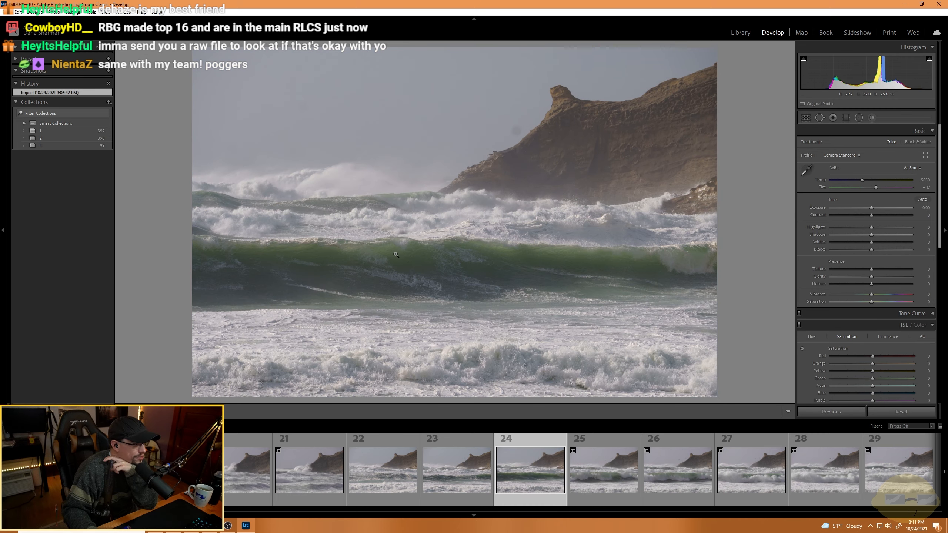
Crop shot 24 to a 1 x 2 aspect ratio, framed on the headland and the green wave with the foreground foam cut off.
{"action": "key", "text": "r"}
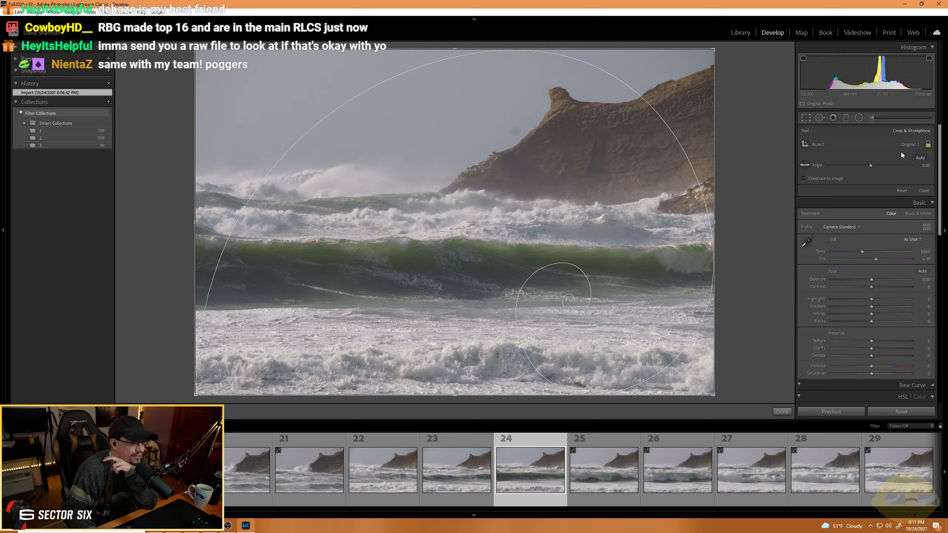
{"action": "left_click", "coordinate": [910, 144]}
{"action": "left_click", "coordinate": [851, 270]}
{"action": "left_click_drag", "start_coordinate": [562, 190], "coordinate": [496, 192]}
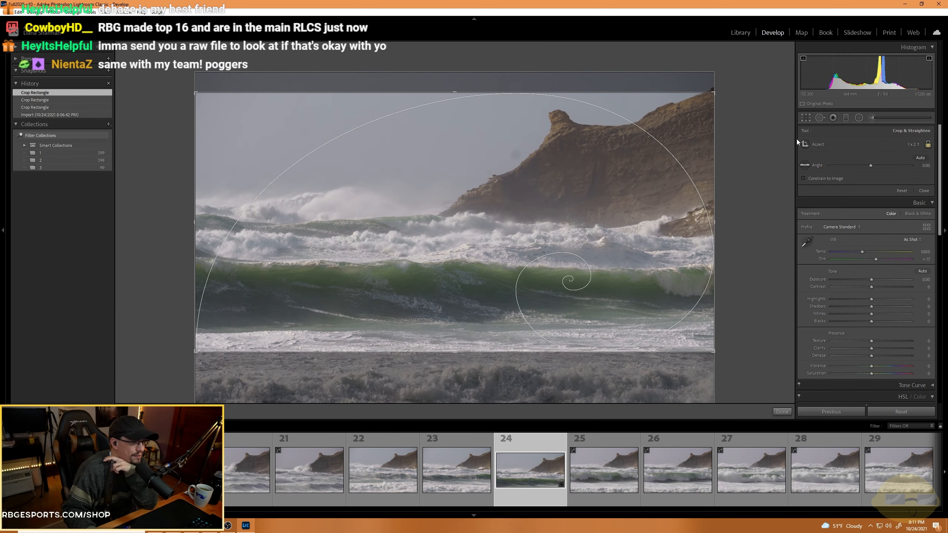
{"action": "left_click", "coordinate": [806, 117]}
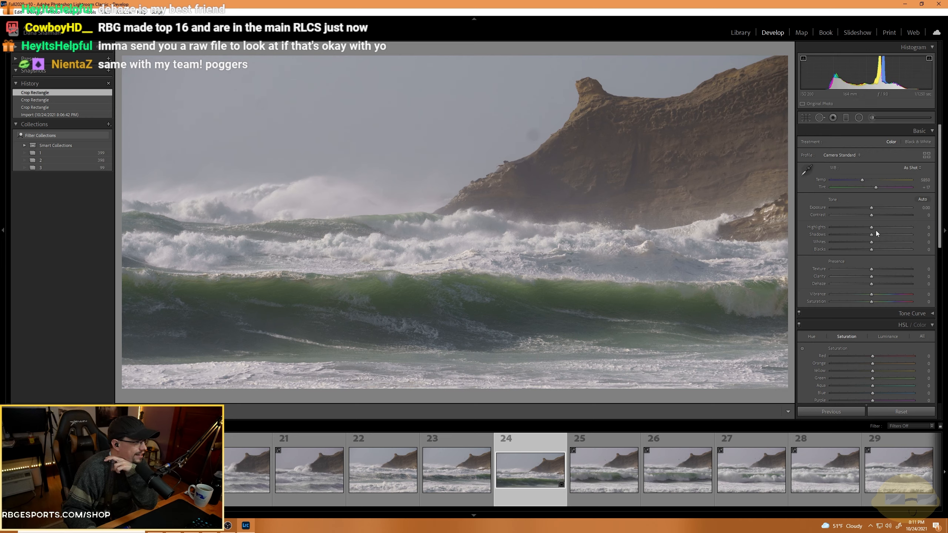
Set shot 24's Exposure +0.67, Contrast +14, Highlights -66, Shadows -36, Whites +16 and Blacks -32, and apply the FT03 Futuristic preset.
{"action": "left_click_drag", "start_coordinate": [871, 208], "coordinate": [844, 225]}
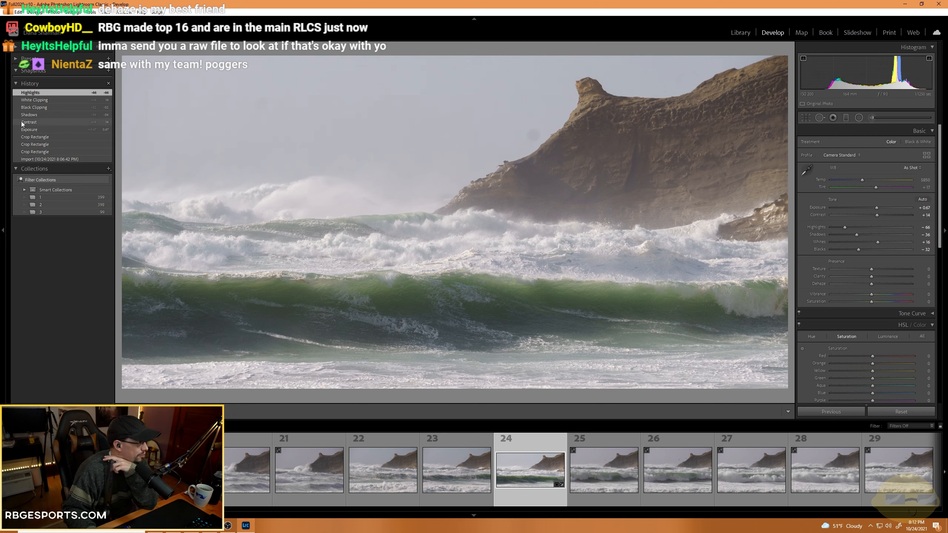
{"action": "left_click", "coordinate": [23, 58]}
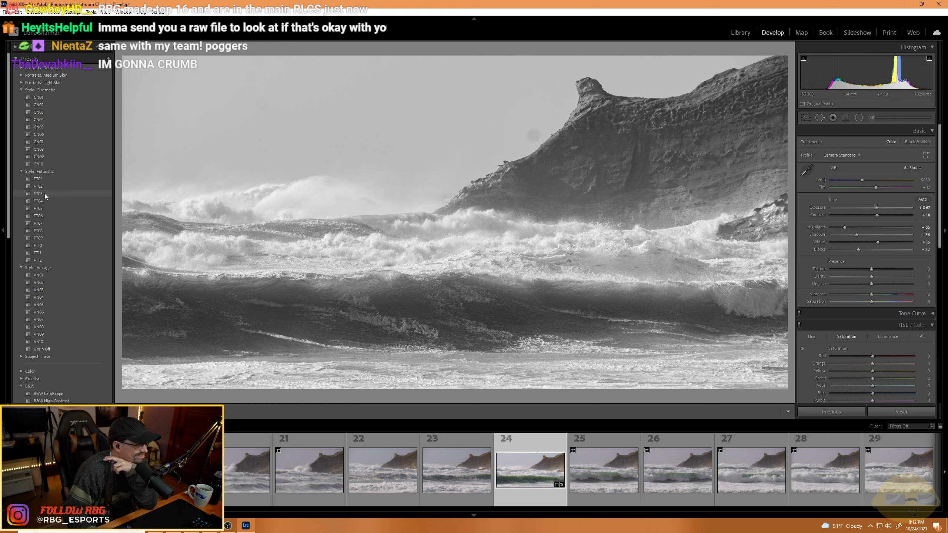
{"action": "left_click", "coordinate": [44, 193]}
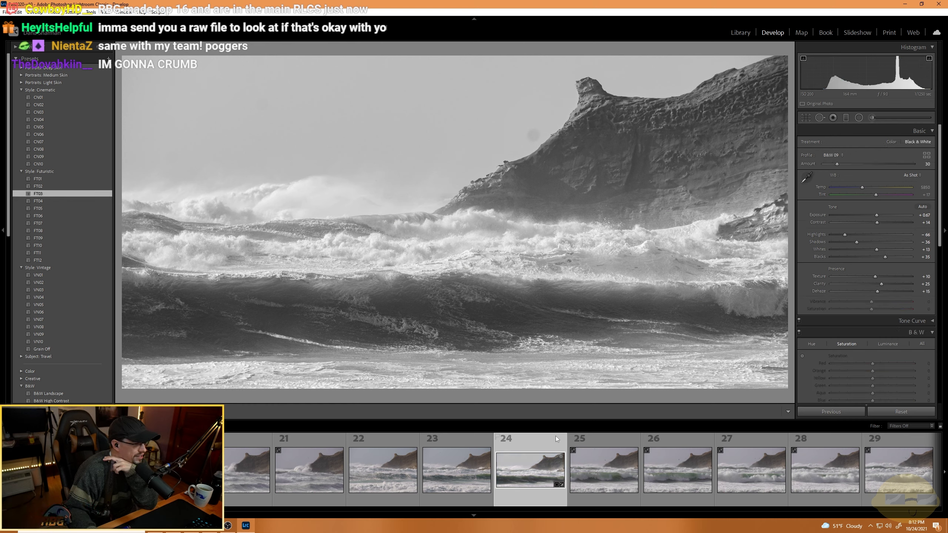
Review the vertical beach shot 30 and headland shot 32, and return to the black-and-white shot 24.
{"action": "scroll", "coordinate": [588, 473], "scroll_direction": "down", "scroll_amount": 4}
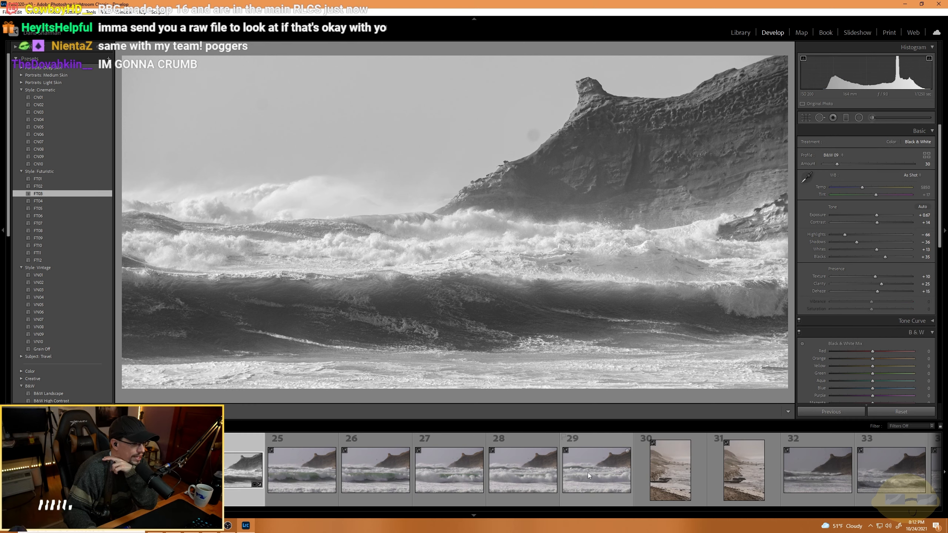
{"action": "left_click", "coordinate": [653, 470]}
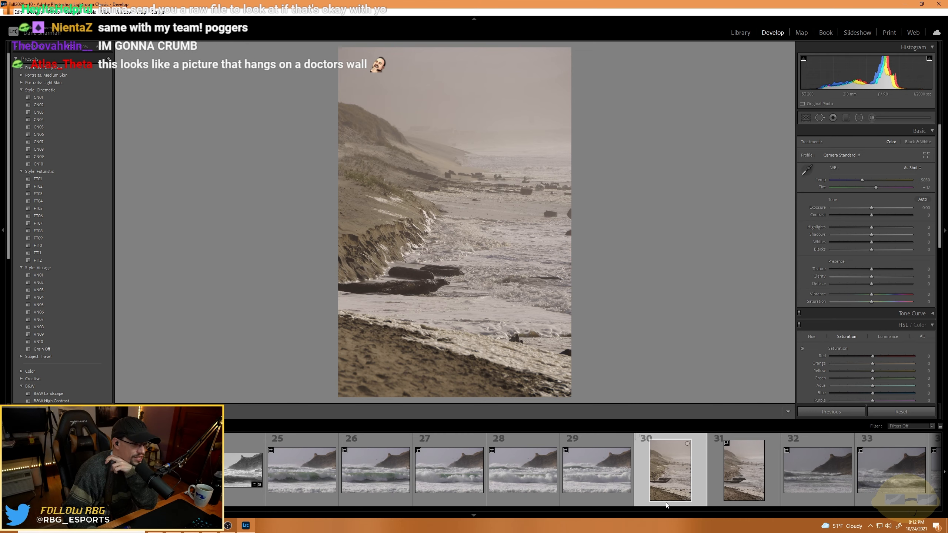
{"action": "scroll", "coordinate": [665, 499], "scroll_direction": "down", "scroll_amount": 4}
{"action": "left_click", "coordinate": [491, 475]}
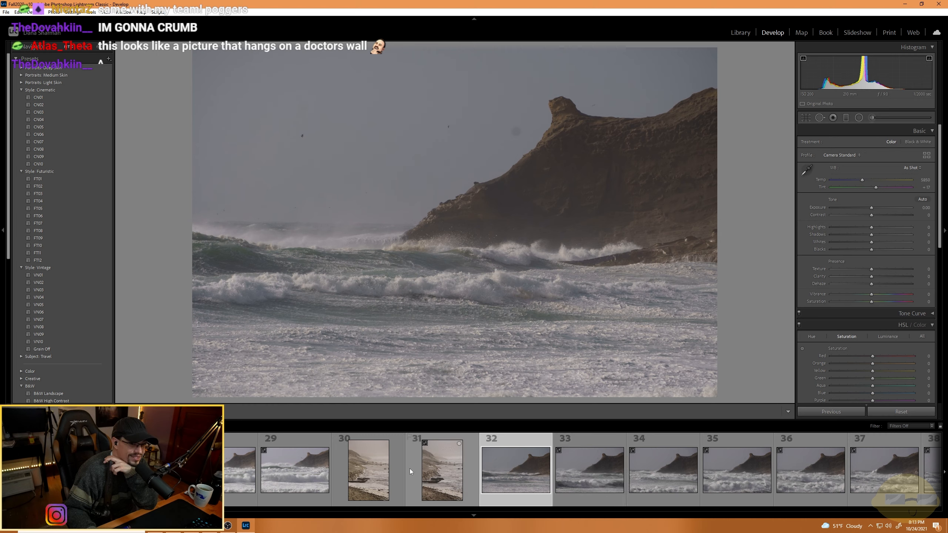
{"action": "scroll", "coordinate": [343, 464], "scroll_direction": "up", "scroll_amount": 4}
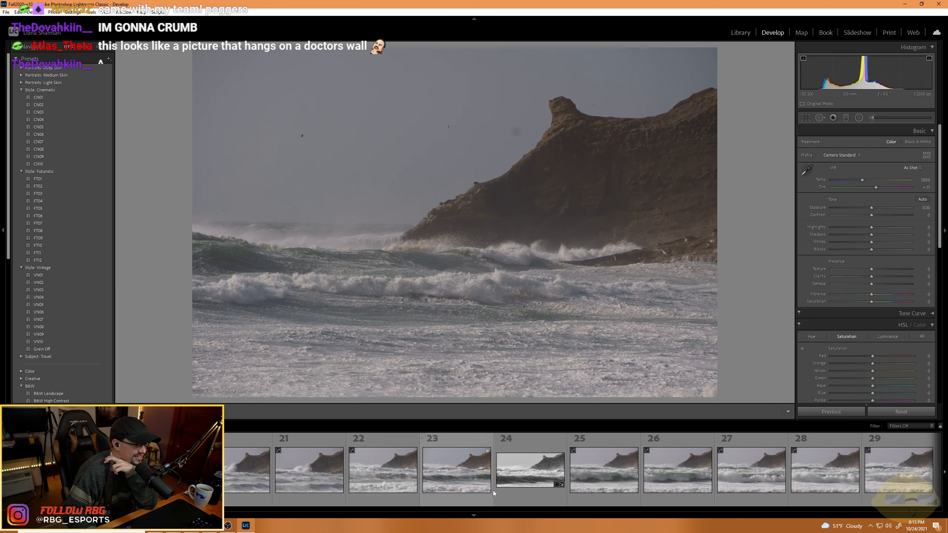
{"action": "left_click", "coordinate": [523, 488]}
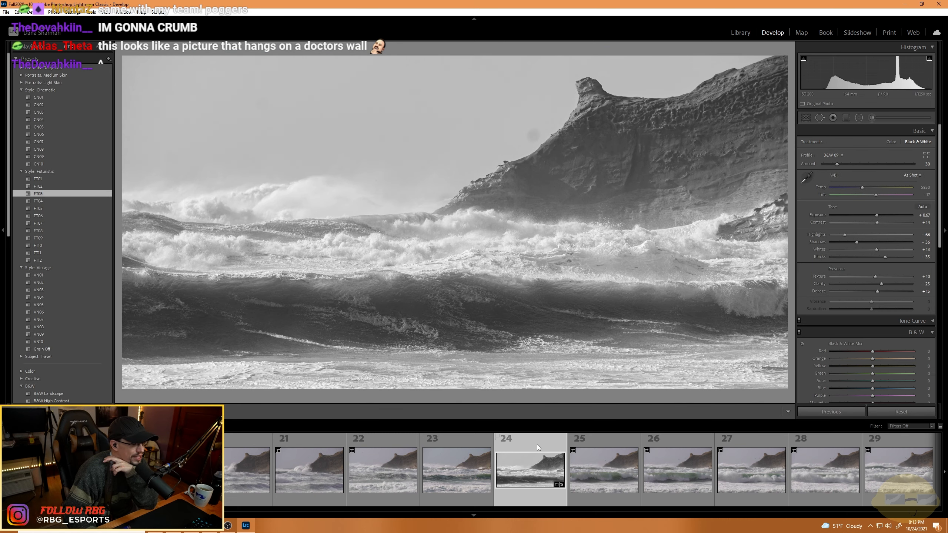
Review the breaking waves in shot 52 and compare the sea stack shots 56, 57 and 58.
{"action": "scroll", "coordinate": [535, 470], "scroll_direction": "down", "scroll_amount": 10}
{"action": "scroll", "coordinate": [436, 474], "scroll_direction": "down", "scroll_amount": 4}
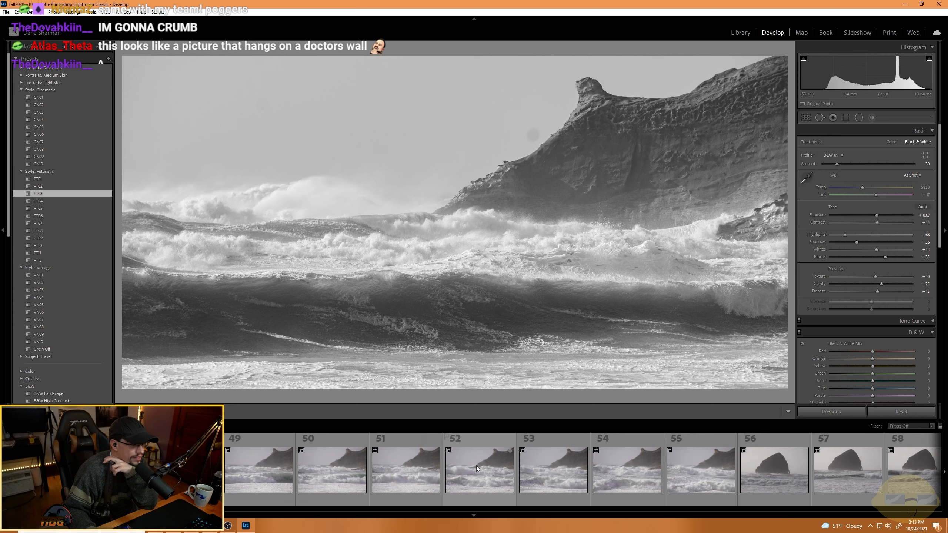
{"action": "left_click", "coordinate": [476, 465]}
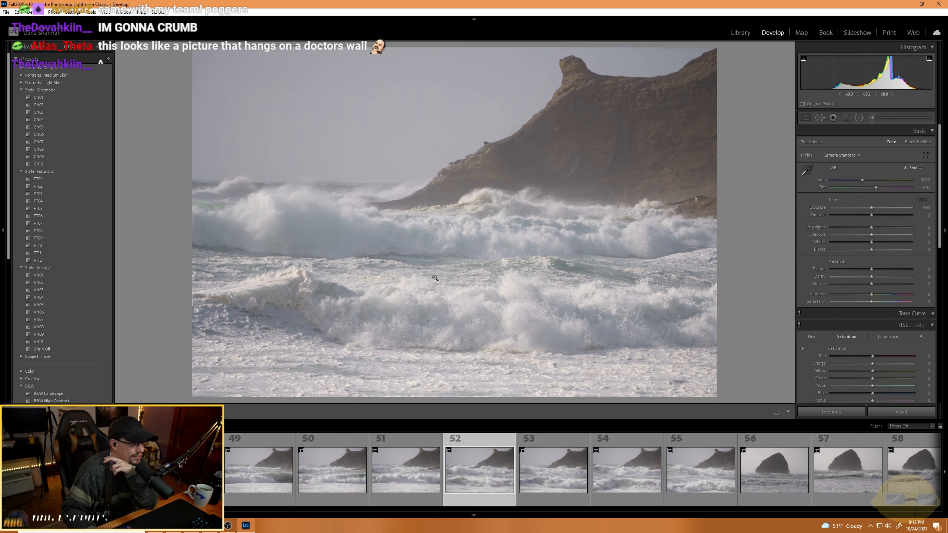
{"action": "scroll", "coordinate": [578, 465], "scroll_direction": "down", "scroll_amount": 4}
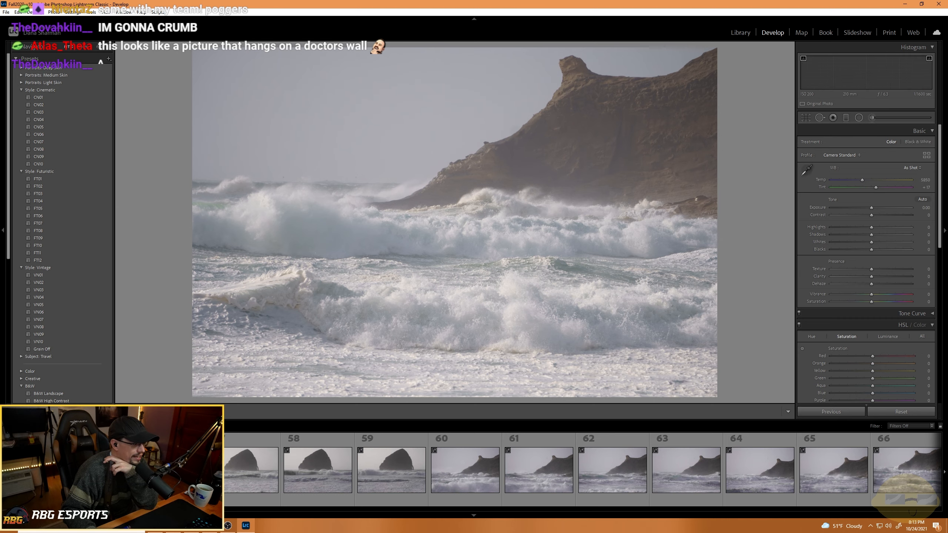
{"action": "left_click", "coordinate": [227, 482]}
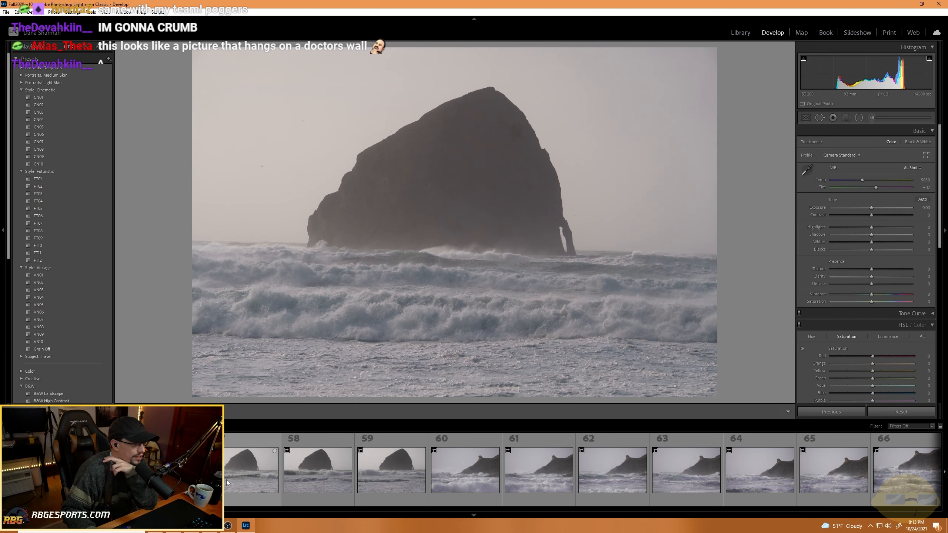
{"action": "left_click", "coordinate": [228, 482]}
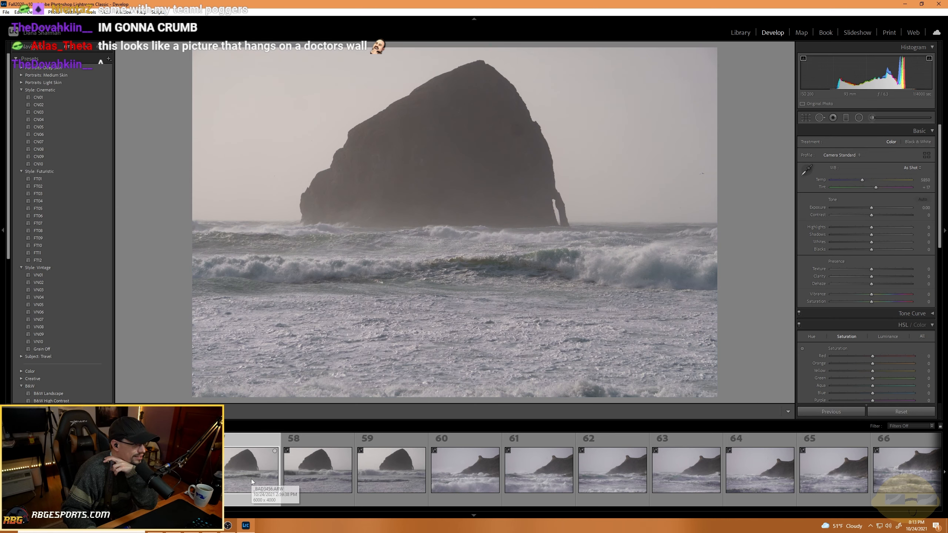
{"action": "left_click", "coordinate": [331, 473]}
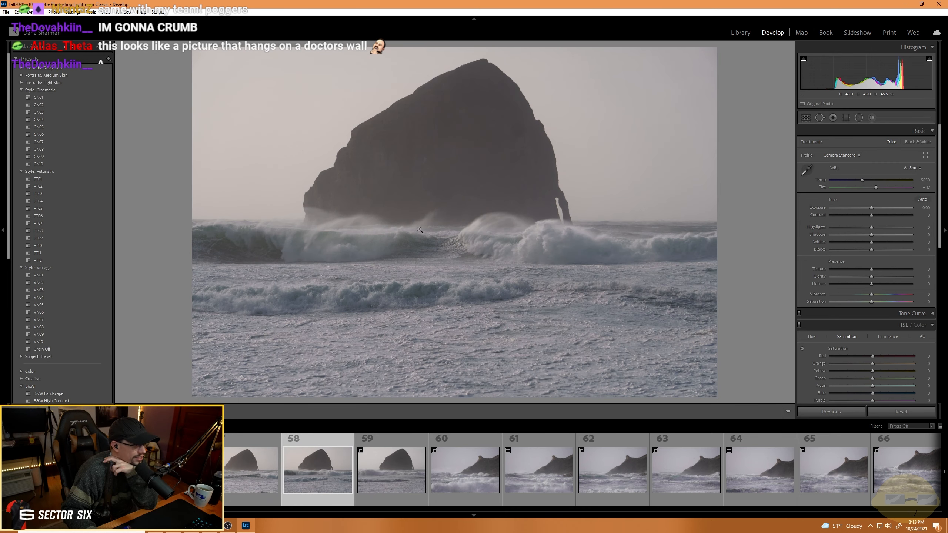
Try a 4 x 5 / 8 x 10 crop on sea stack shot 58, tightened and repositioned around the rock and waves.
{"action": "left_click", "coordinate": [806, 118]}
{"action": "left_click", "coordinate": [909, 145]}
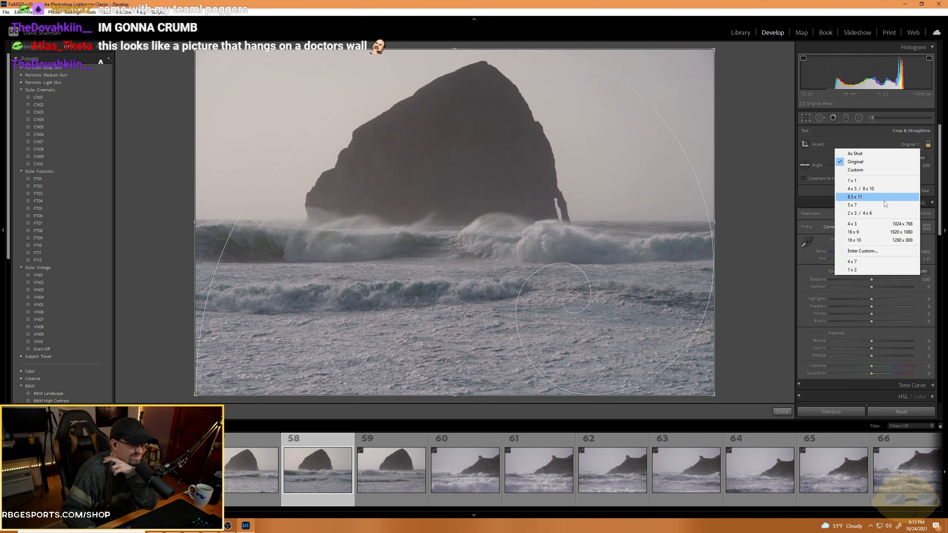
{"action": "left_click", "coordinate": [883, 189]}
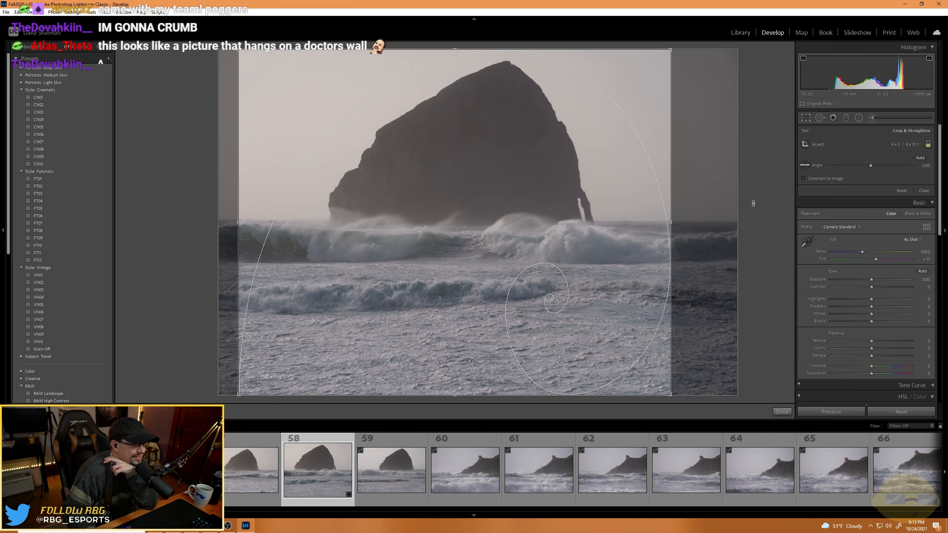
{"action": "left_click_drag", "start_coordinate": [675, 395], "coordinate": [648, 375]}
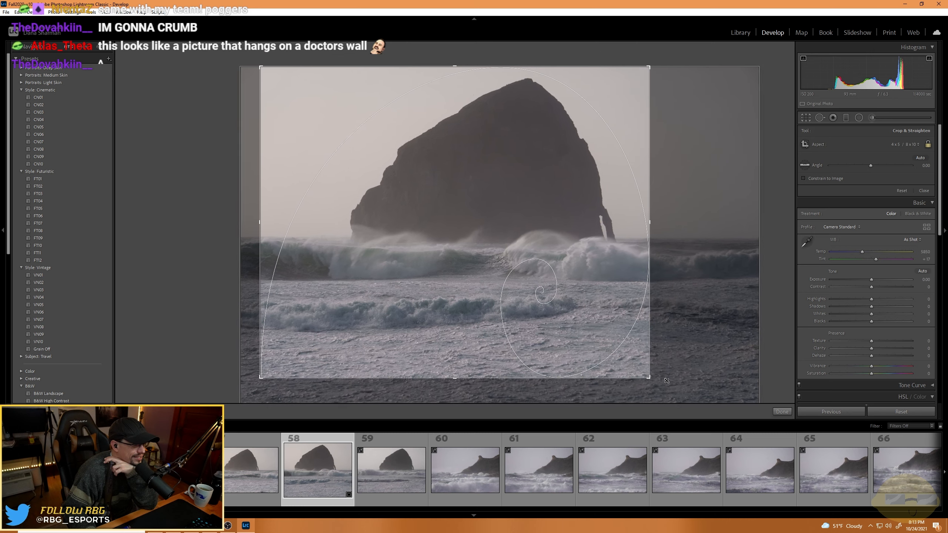
{"action": "left_click_drag", "start_coordinate": [581, 325], "coordinate": [578, 353]}
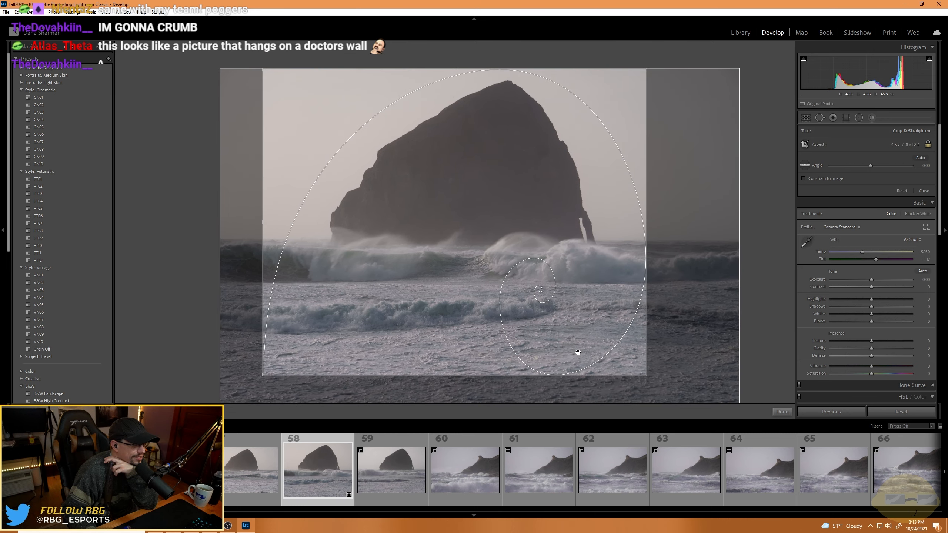
{"action": "left_click_drag", "start_coordinate": [263, 376], "coordinate": [271, 367]}
{"action": "left_click_drag", "start_coordinate": [338, 311], "coordinate": [345, 307]}
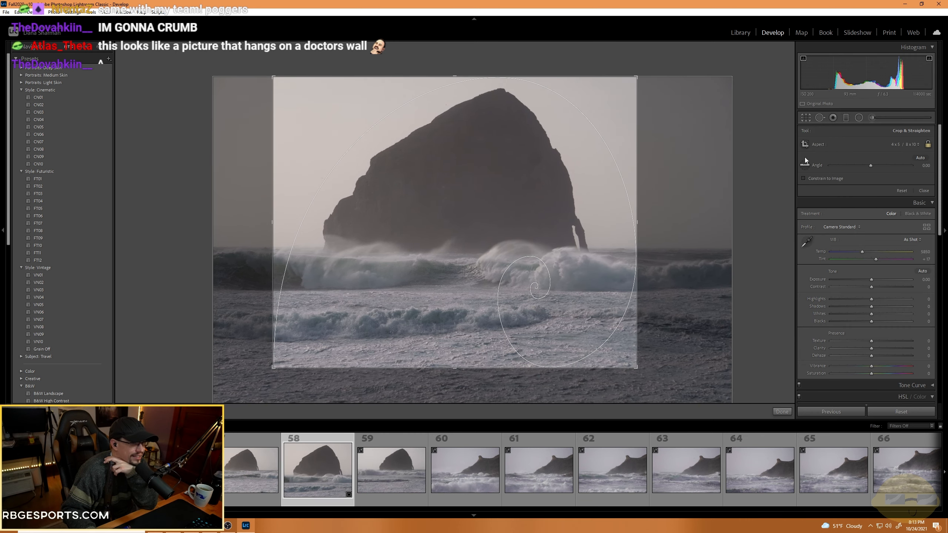
Try a 5 x 7 crop on shot 58, enlarged and repositioned around the sea stack.
{"action": "left_click", "coordinate": [906, 145]}
{"action": "left_click", "coordinate": [855, 205]}
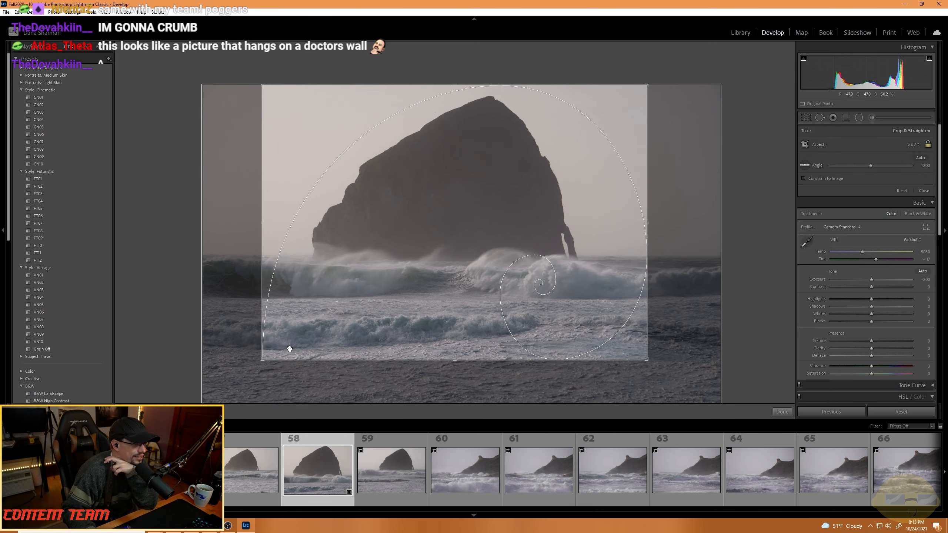
{"action": "left_click_drag", "start_coordinate": [262, 360], "coordinate": [186, 383]}
{"action": "left_click_drag", "start_coordinate": [385, 290], "coordinate": [438, 322]}
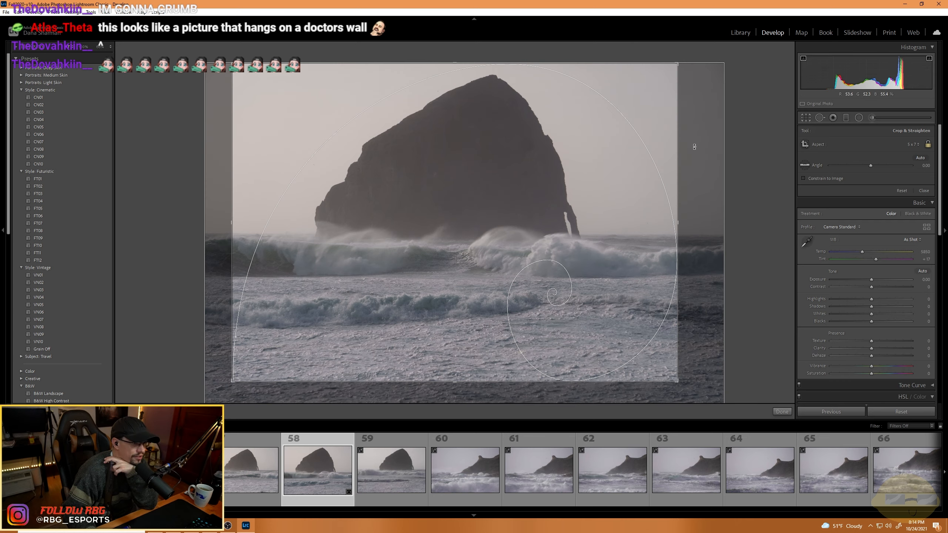
Crop shot 58 to 16 x 9, widened and positioned to hold the whole sea stack and both wave lines.
{"action": "left_click", "coordinate": [912, 144]}
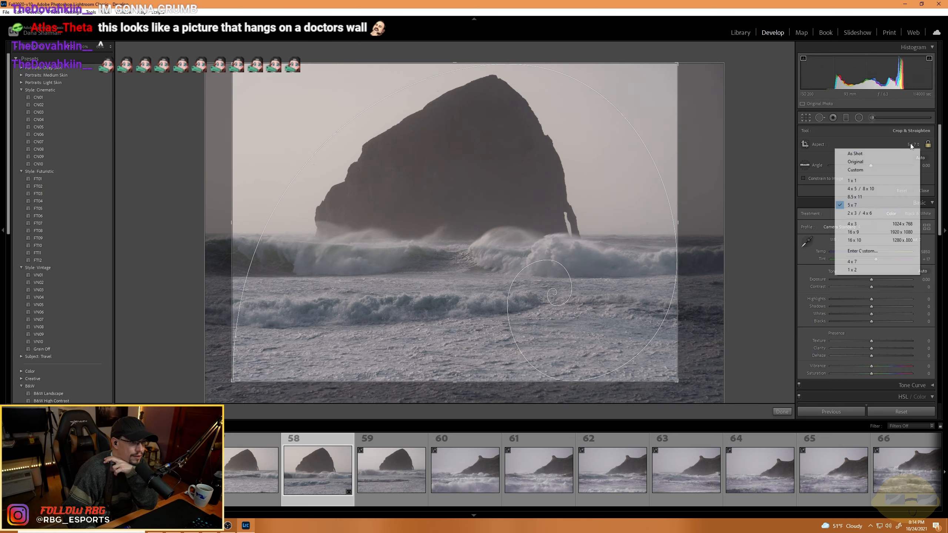
{"action": "left_click", "coordinate": [858, 231]}
{"action": "left_click_drag", "start_coordinate": [679, 98], "coordinate": [722, 72]}
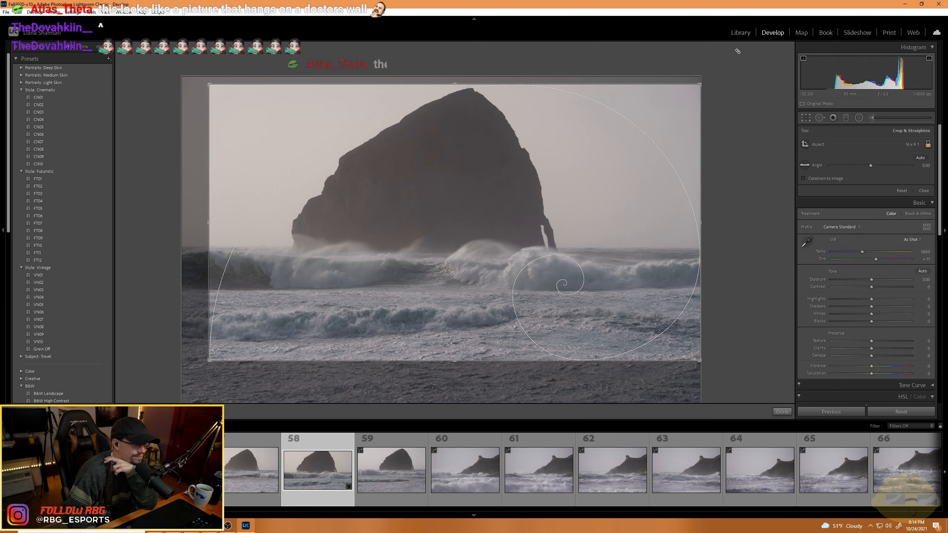
{"action": "left_click_drag", "start_coordinate": [445, 166], "coordinate": [452, 220]}
{"action": "left_click", "coordinate": [805, 117]}
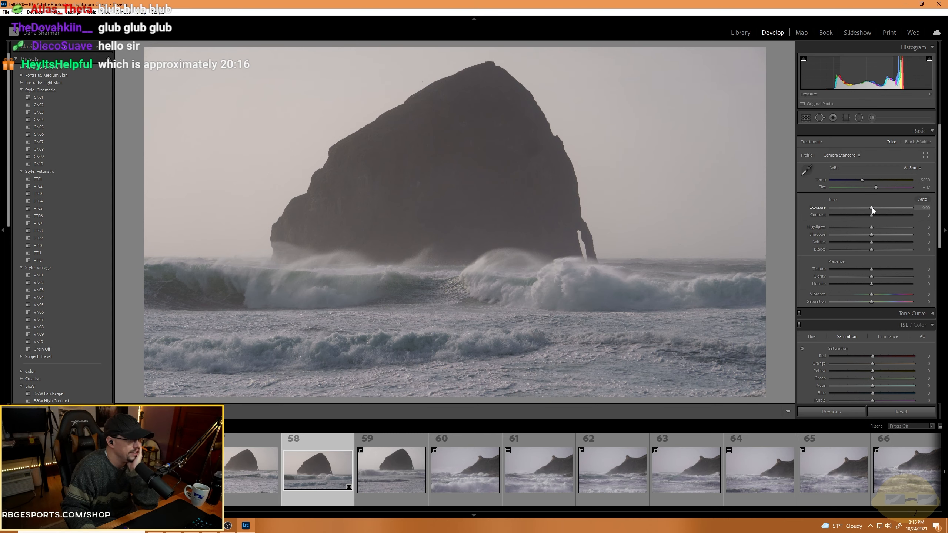
Set shot 58's Highlights to -100, try a lower Exposure of -0.30 and reset Exposure to 0.
{"action": "left_click_drag", "start_coordinate": [872, 208], "coordinate": [808, 229]}
{"action": "mouse_move", "coordinate": [876, 207]}
{"action": "left_mouse_down"}
{"action": "mouse_move", "coordinate": [841, 210]}
{"action": "mouse_move", "coordinate": [870, 207]}
{"action": "left_mouse_up"}
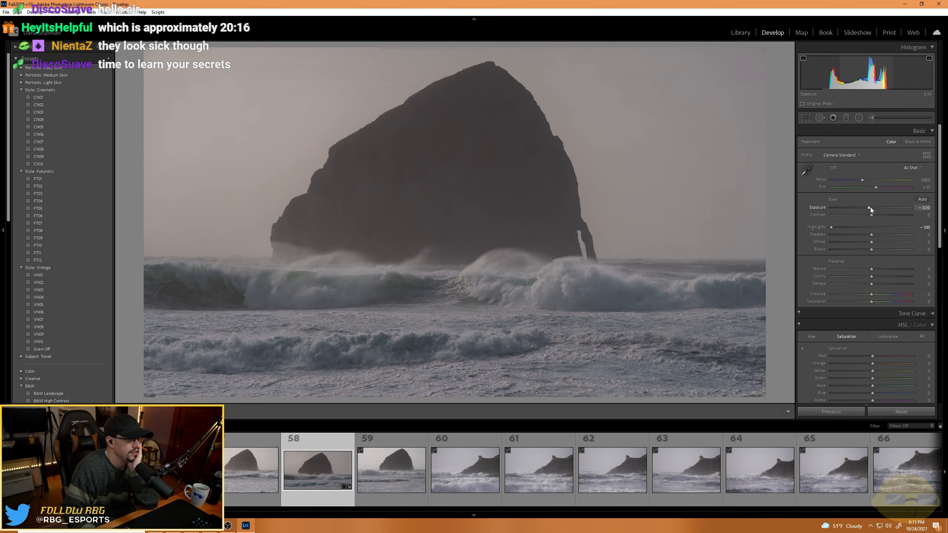
{"action": "double_click", "coordinate": [870, 208]}
Set wave-and-headland shot 85's Exposure to +0.53 and Highlights to -60.
{"action": "scroll", "coordinate": [540, 476], "scroll_direction": "down", "scroll_amount": 5}
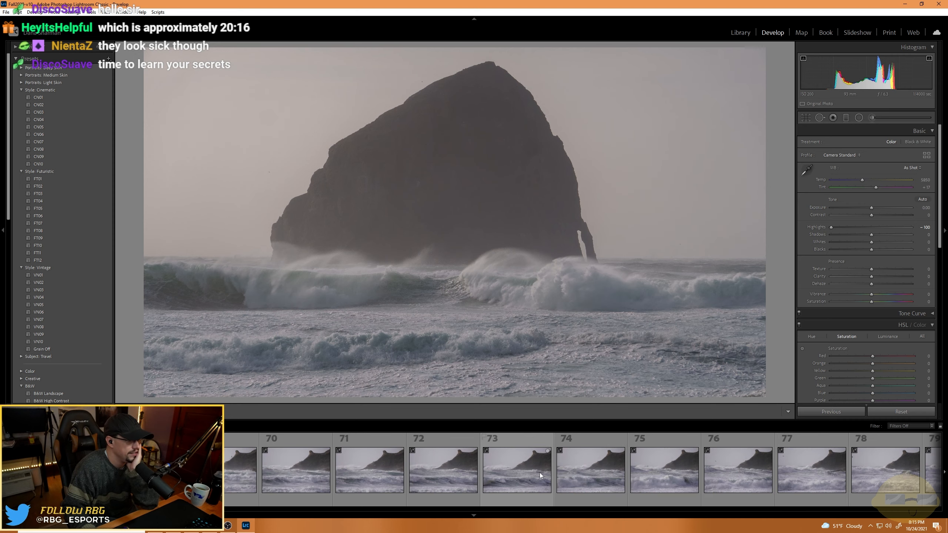
{"action": "scroll", "coordinate": [545, 470], "scroll_direction": "down", "scroll_amount": 5}
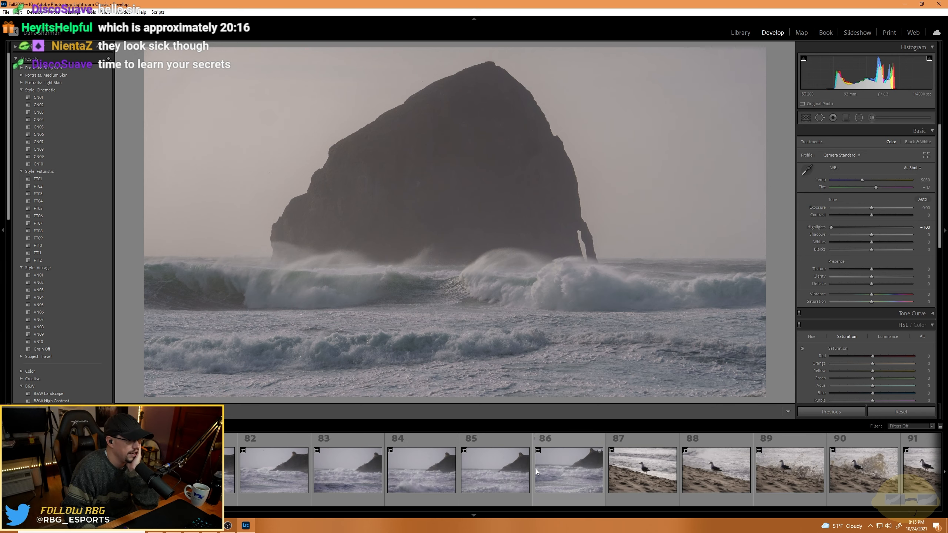
{"action": "left_click", "coordinate": [569, 473]}
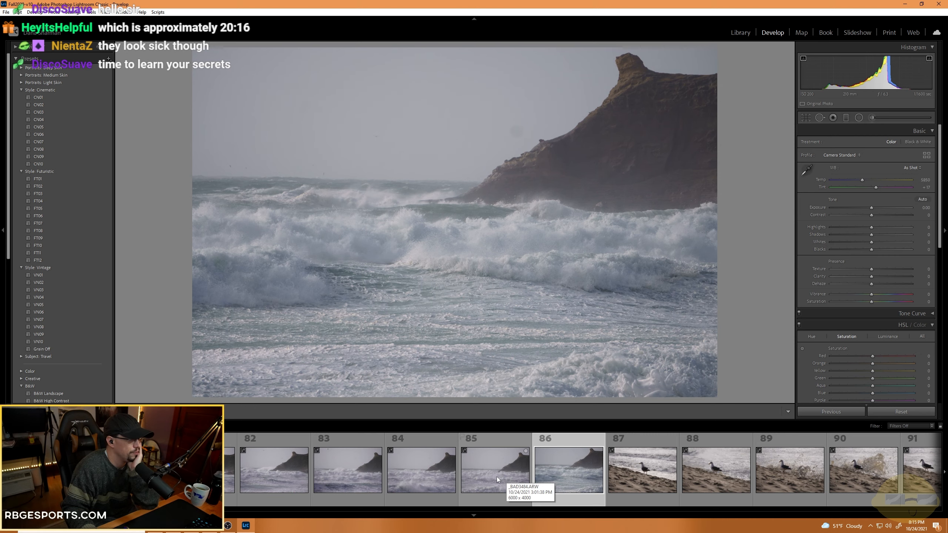
{"action": "left_click", "coordinate": [475, 476]}
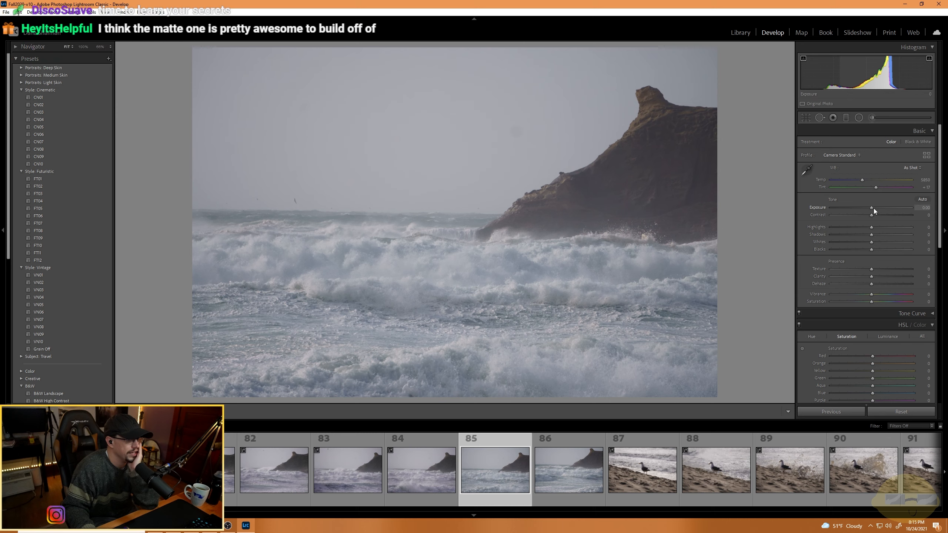
{"action": "left_click_drag", "start_coordinate": [872, 209], "coordinate": [876, 208]}
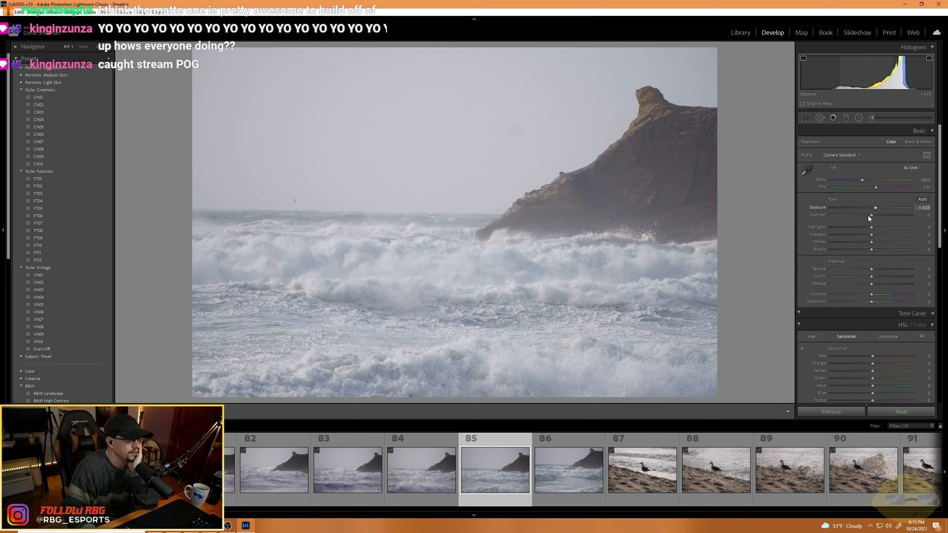
{"action": "left_click_drag", "start_coordinate": [871, 227], "coordinate": [846, 230]}
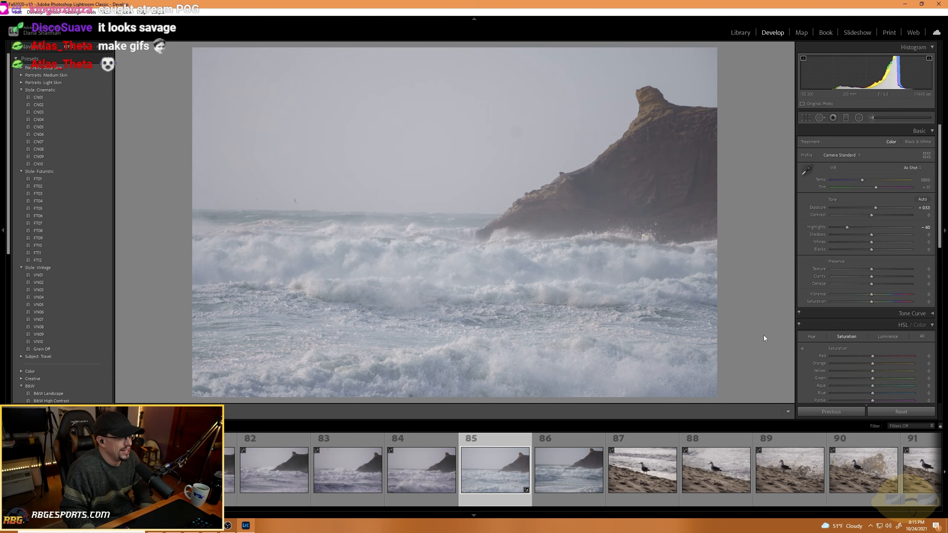
Examine shot 85's breaking waves up close, and view the edited headland shot 10 for comparison.
{"action": "left_click", "coordinate": [484, 291]}
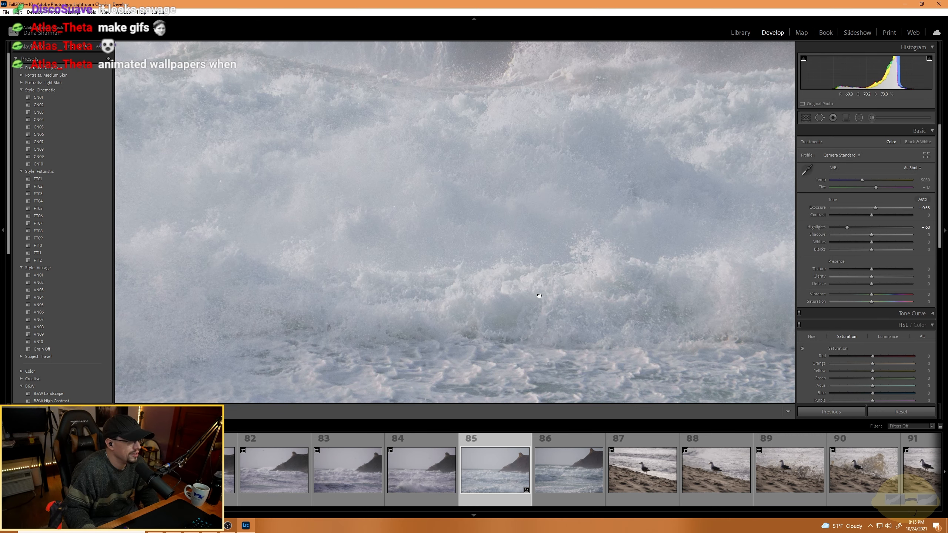
{"action": "left_click", "coordinate": [539, 296]}
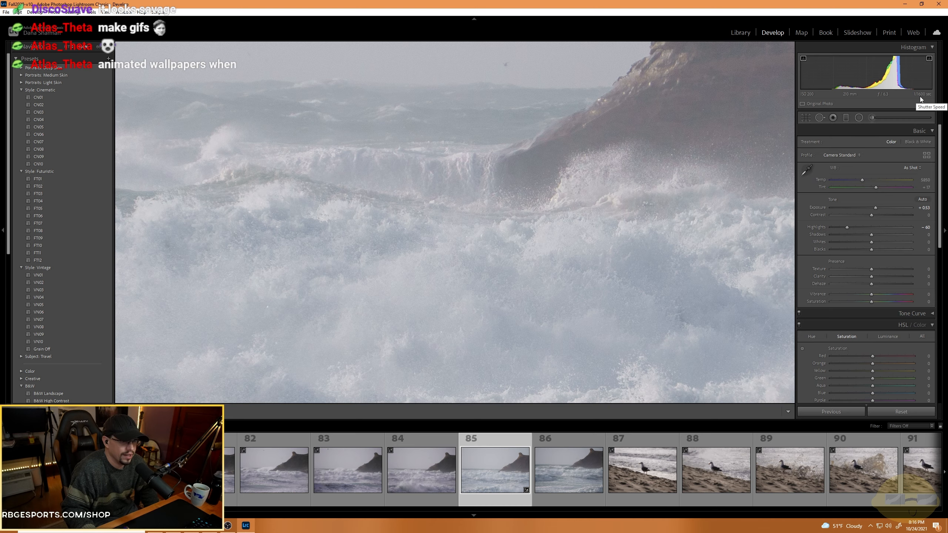
{"action": "left_click", "coordinate": [547, 229]}
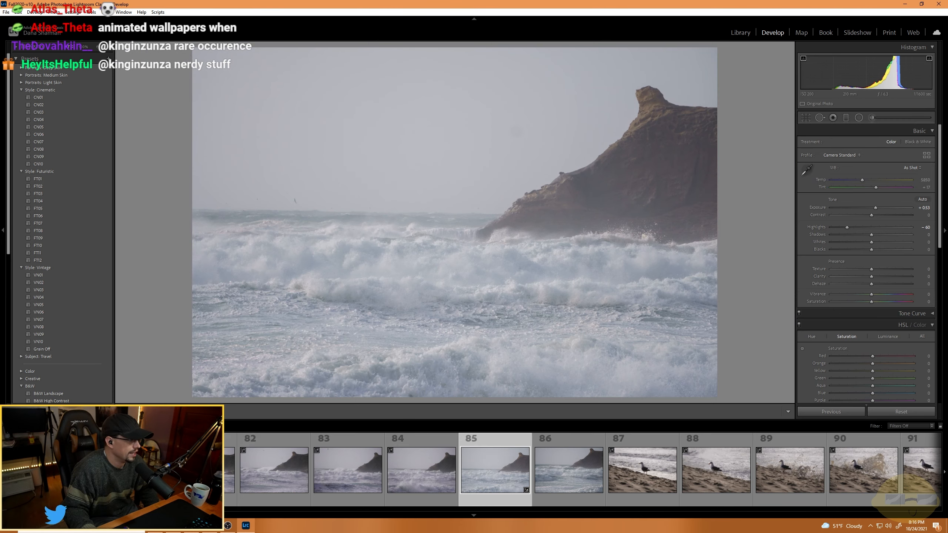
{"action": "scroll", "coordinate": [464, 449], "scroll_direction": "up", "scroll_amount": 4}
{"action": "scroll", "coordinate": [250, 473], "scroll_direction": "up", "scroll_amount": 12}
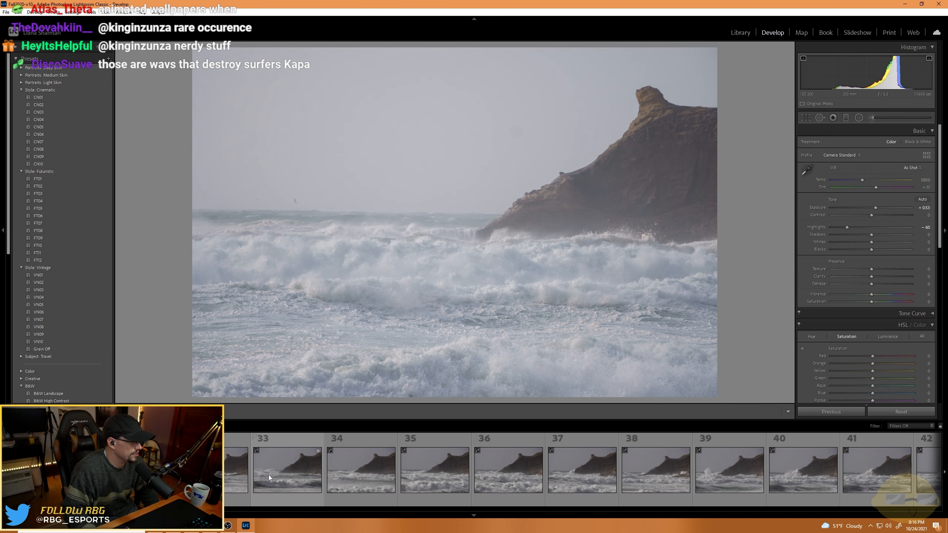
{"action": "scroll", "coordinate": [270, 477], "scroll_direction": "up", "scroll_amount": 4}
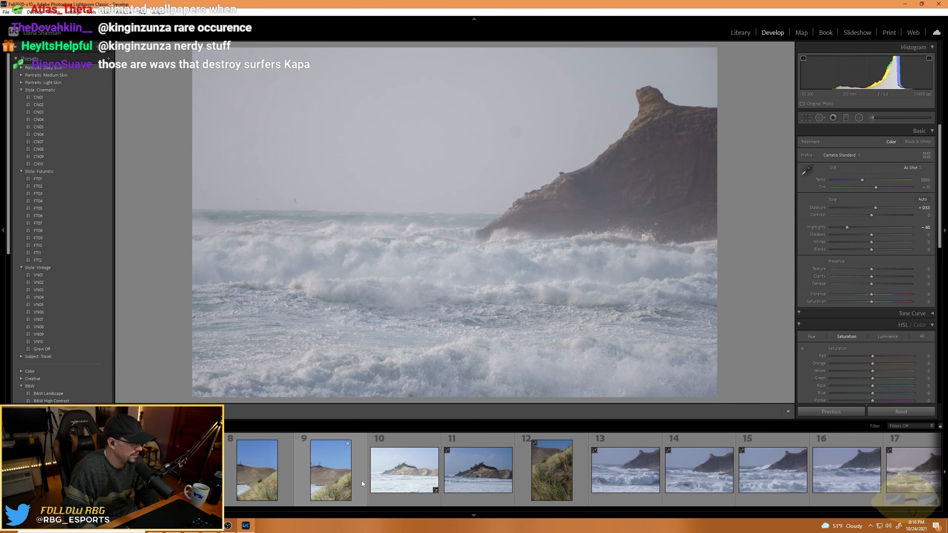
{"action": "left_click", "coordinate": [401, 477]}
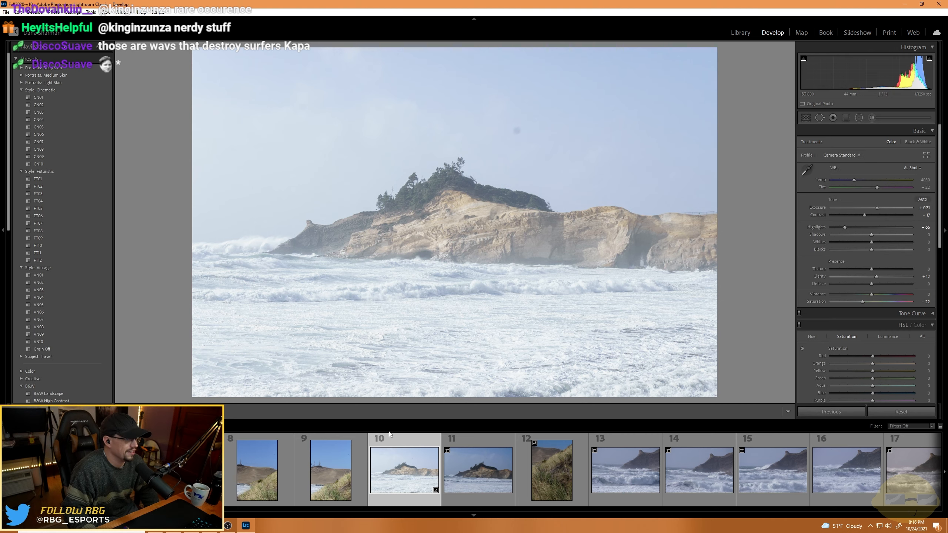
Review the wave-and-headland series, comparing shots 54, 55 and 86 with the adjusted shot 85.
{"action": "scroll", "coordinate": [389, 440], "scroll_direction": "down", "scroll_amount": 10}
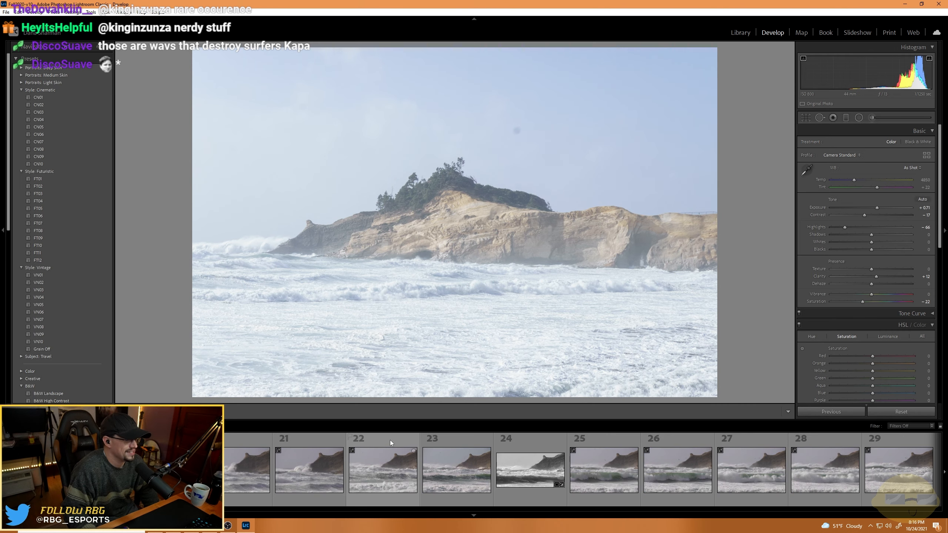
{"action": "scroll", "coordinate": [447, 475], "scroll_direction": "down", "scroll_amount": 3}
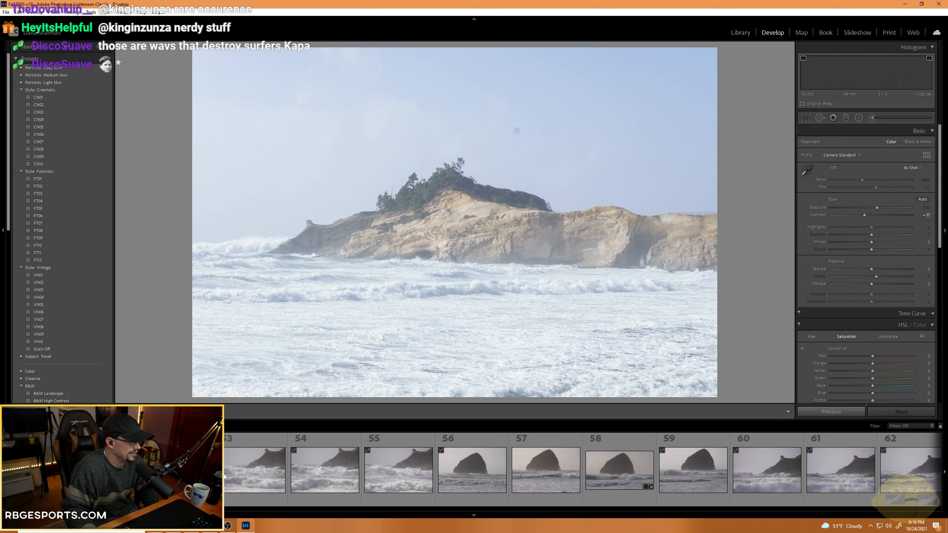
{"action": "left_click", "coordinate": [338, 468]}
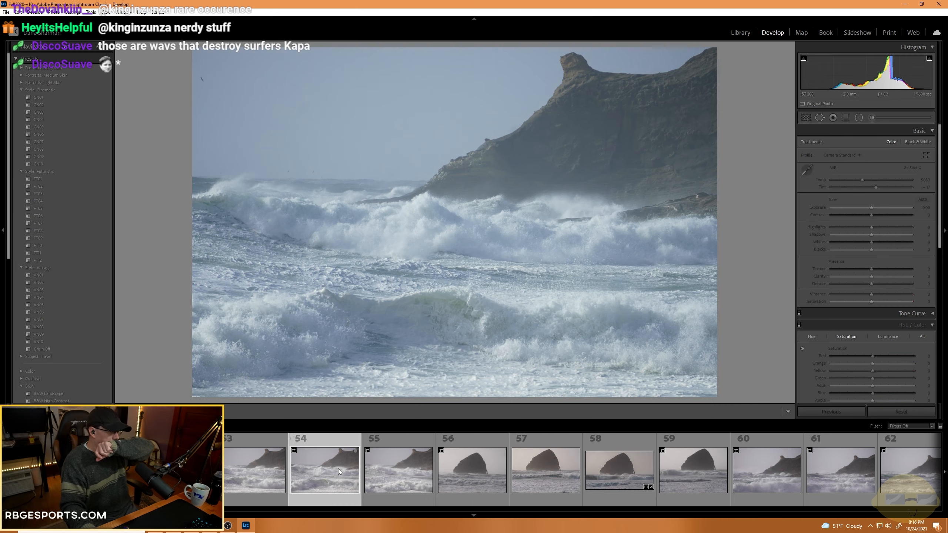
{"action": "left_click", "coordinate": [391, 468]}
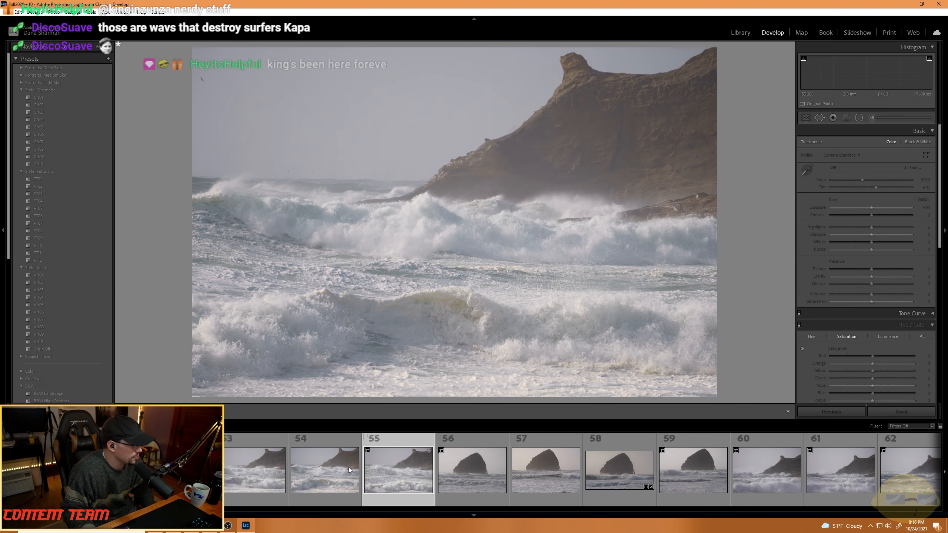
{"action": "scroll", "coordinate": [518, 479], "scroll_direction": "down", "scroll_amount": 3}
{"action": "scroll", "coordinate": [518, 479], "scroll_direction": "down", "scroll_amount": 6}
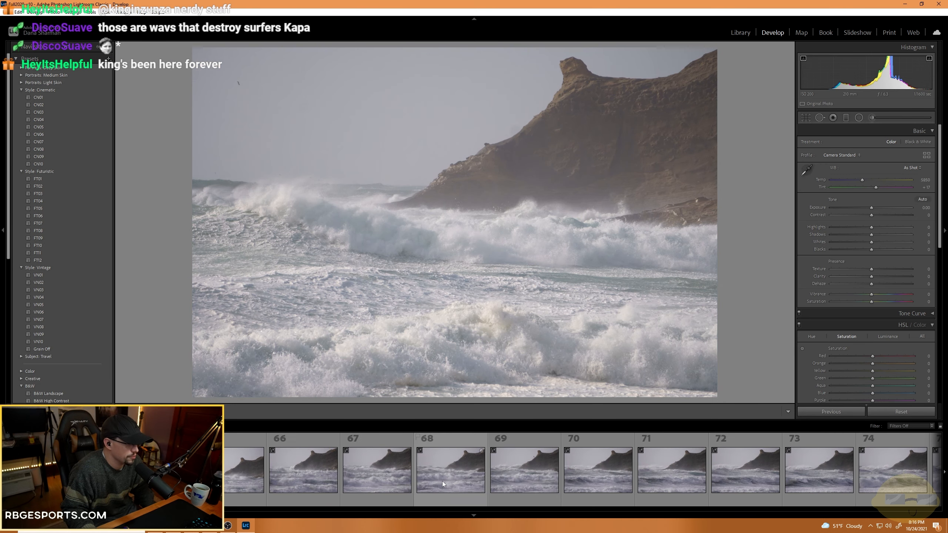
{"action": "scroll", "coordinate": [447, 480], "scroll_direction": "down", "scroll_amount": 2}
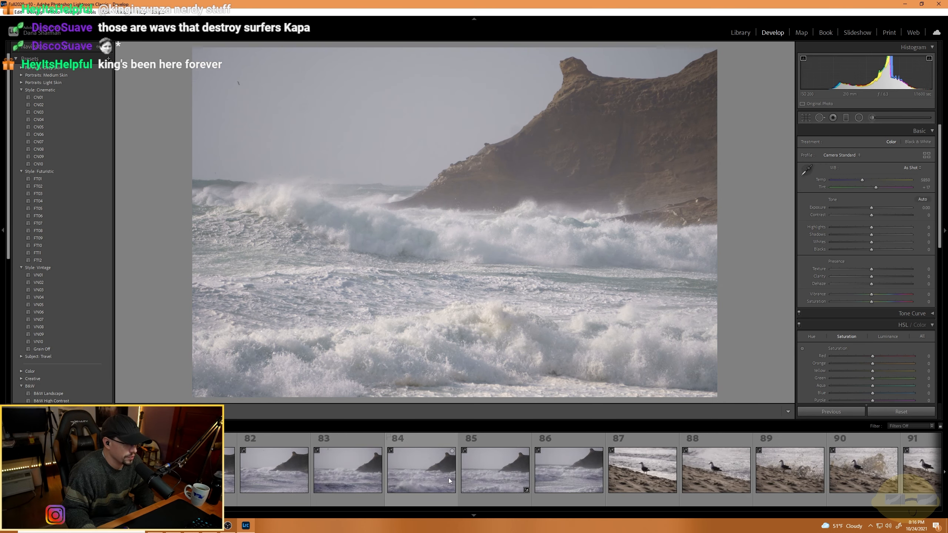
{"action": "left_click", "coordinate": [560, 470]}
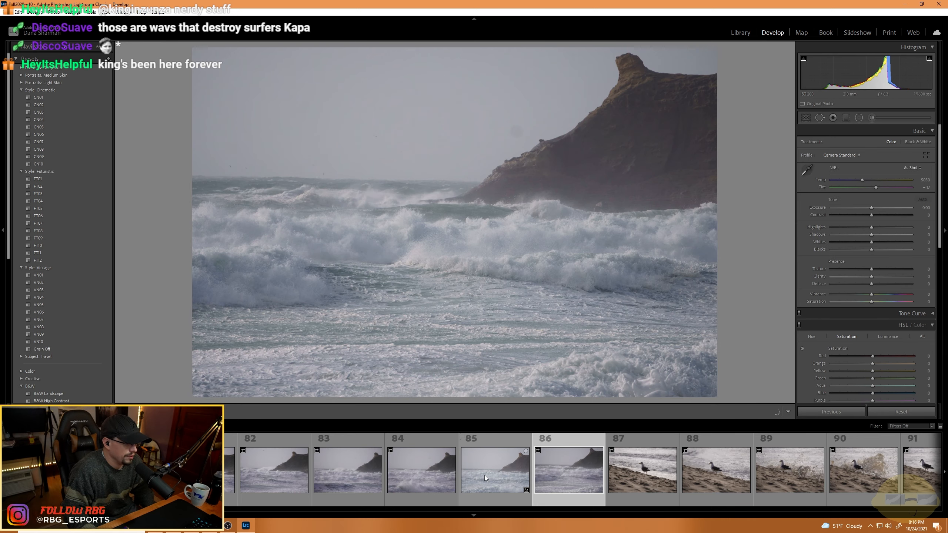
{"action": "left_click", "coordinate": [484, 475]}
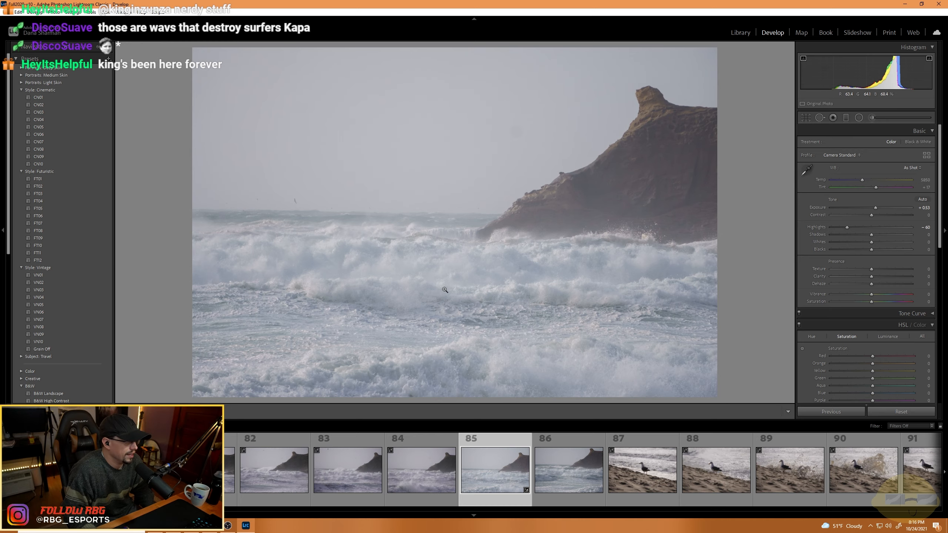
View the beach gull shots 87 and 90, and examine the gull in shot 90 at close zoom.
{"action": "left_click", "coordinate": [645, 471]}
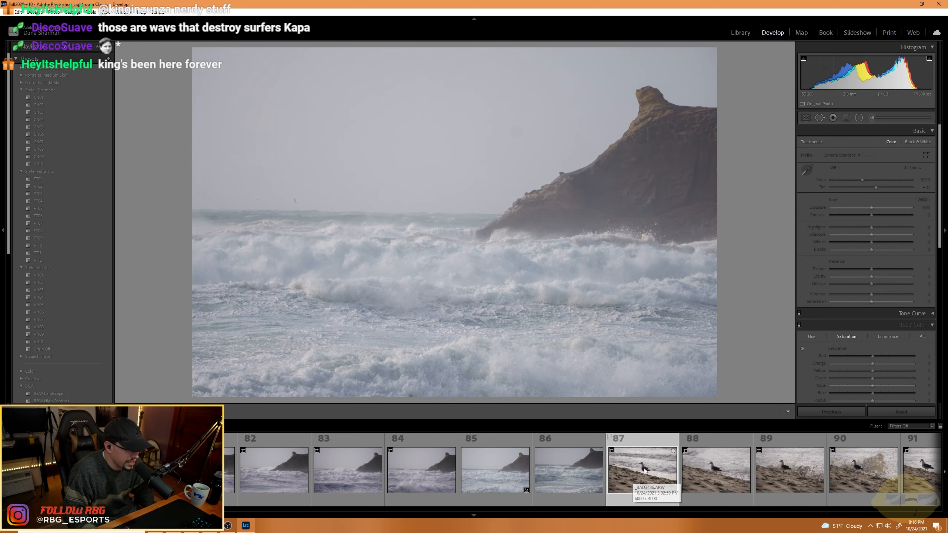
{"action": "left_click", "coordinate": [867, 474]}
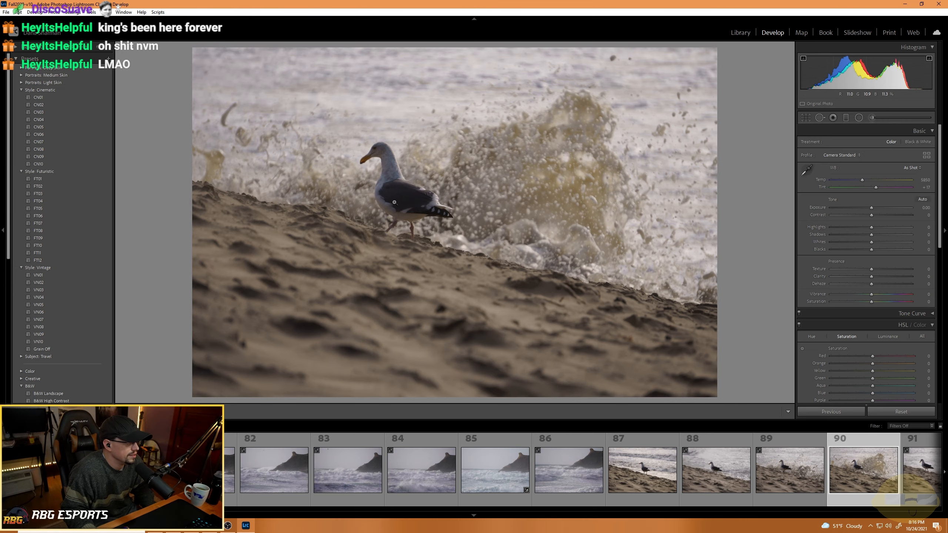
{"action": "left_click", "coordinate": [394, 202]}
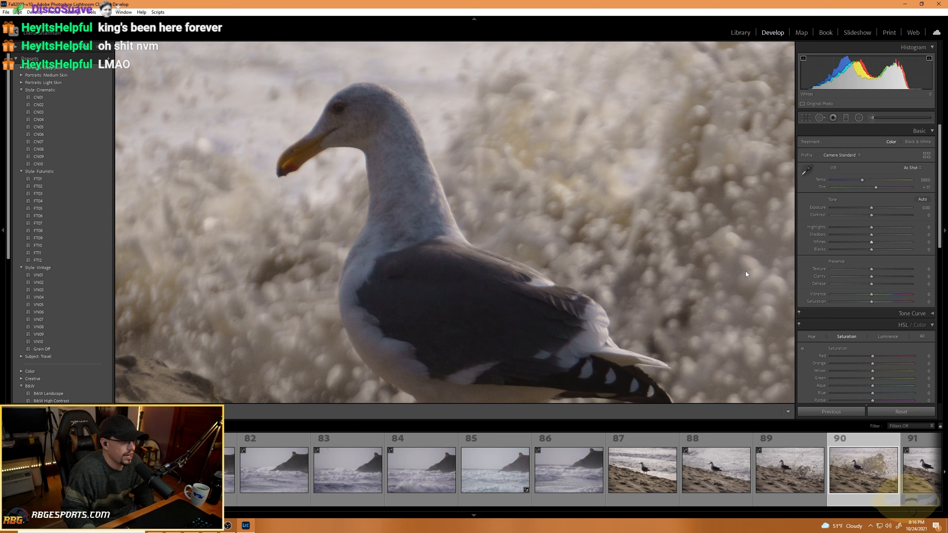
{"action": "left_click", "coordinate": [400, 282]}
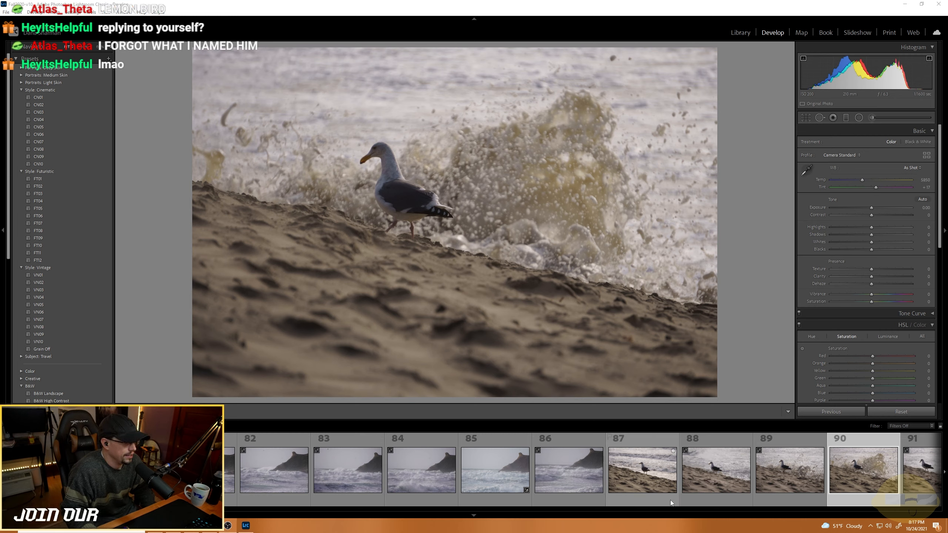
On flying gull shot 108, try Exposure at +0.90, raise Shadows to about +74 and return Exposure to 0.
{"action": "scroll", "coordinate": [754, 470], "scroll_direction": "down", "scroll_amount": 4}
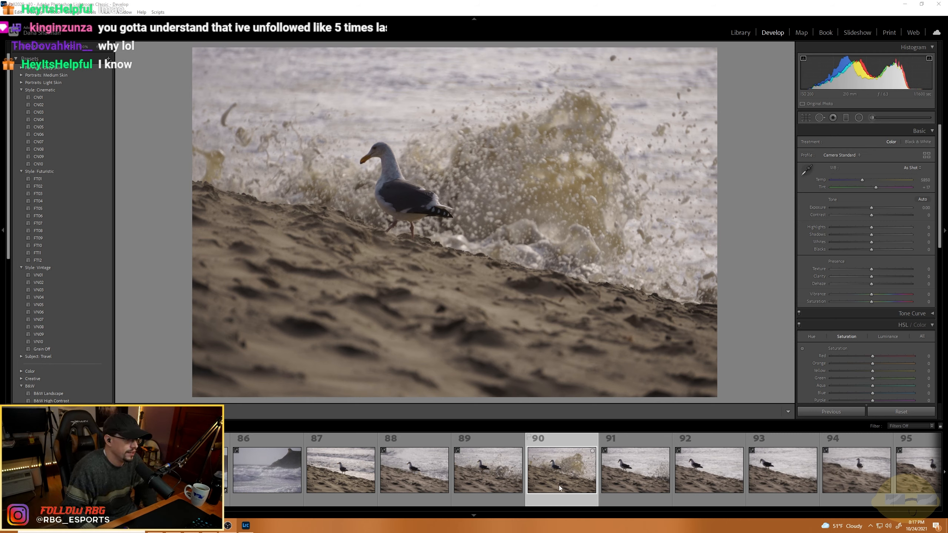
{"action": "scroll", "coordinate": [380, 480], "scroll_direction": "down", "scroll_amount": 8}
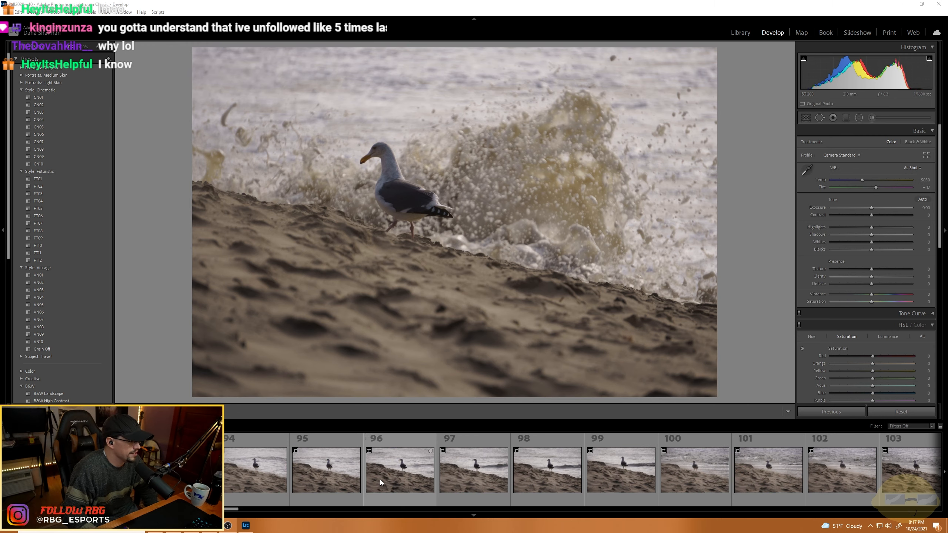
{"action": "scroll", "coordinate": [399, 475], "scroll_direction": "down", "scroll_amount": 2}
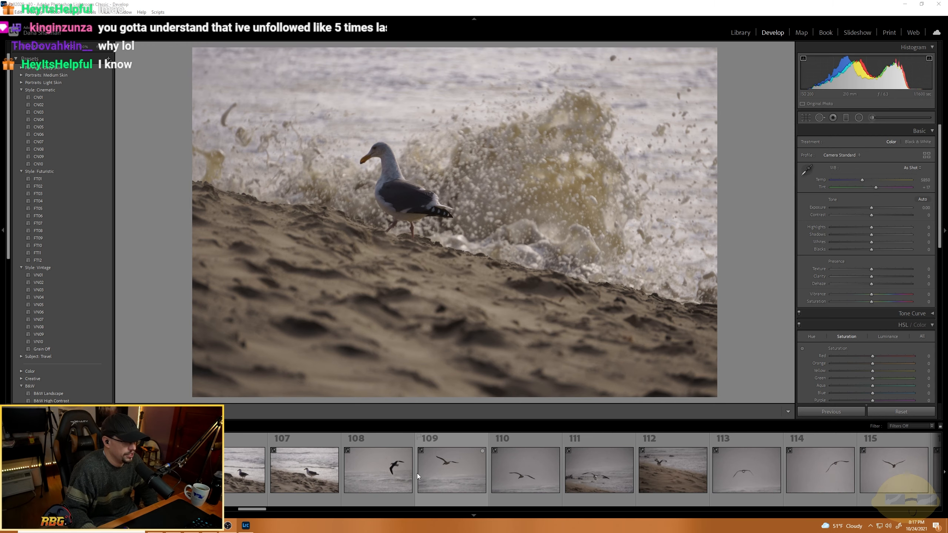
{"action": "left_click", "coordinate": [395, 474]}
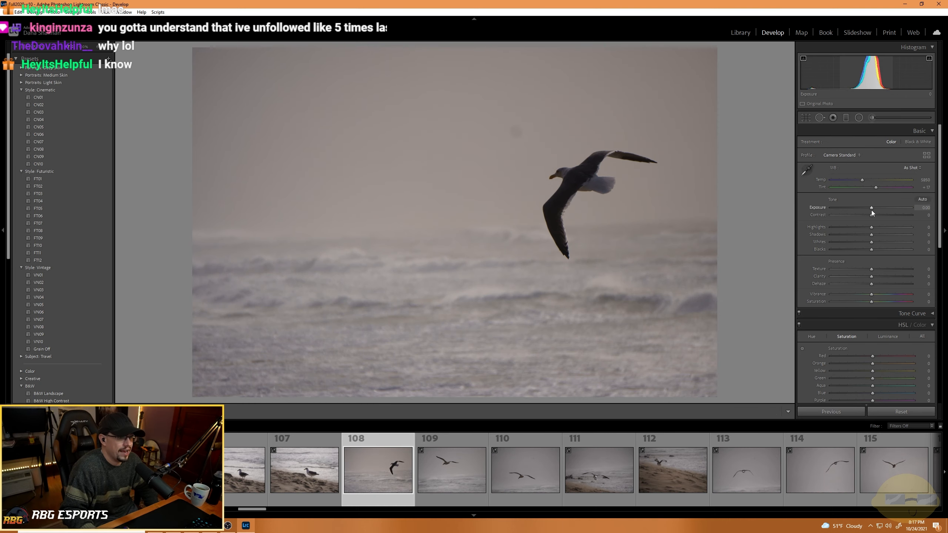
{"action": "left_click_drag", "start_coordinate": [871, 209], "coordinate": [879, 209]}
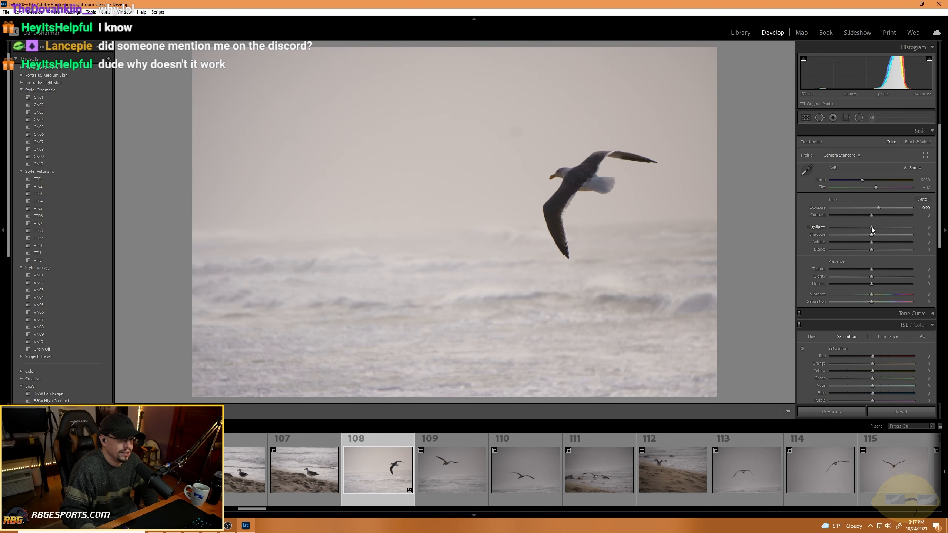
{"action": "left_click_drag", "start_coordinate": [871, 234], "coordinate": [900, 237]}
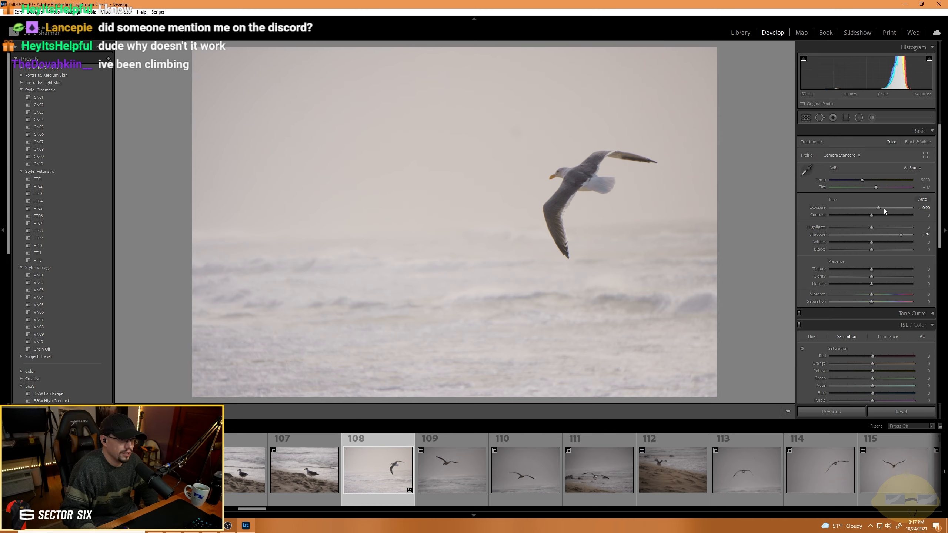
{"action": "left_click_drag", "start_coordinate": [878, 208], "coordinate": [871, 208]}
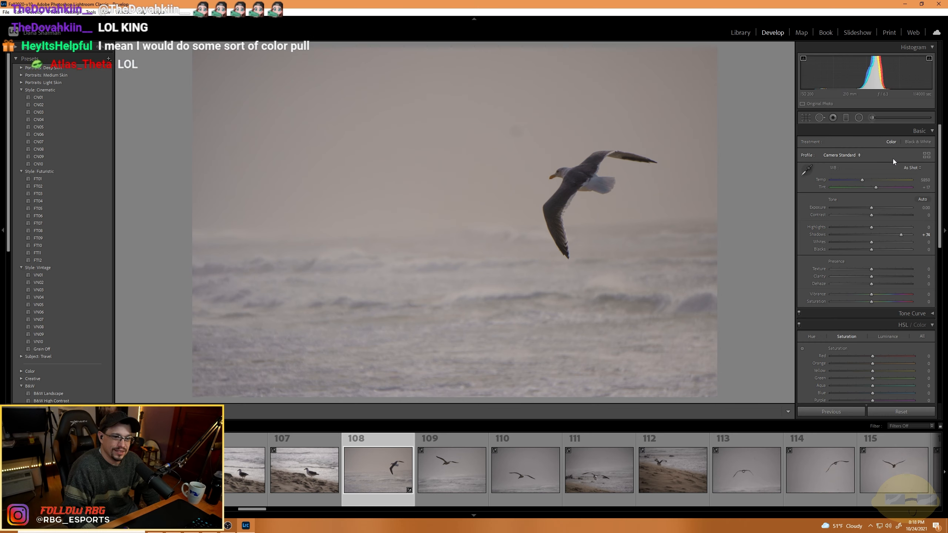
Review the gull flight and landing sequence in shots 109, 110, 111 and 112.
{"action": "left_click", "coordinate": [437, 465]}
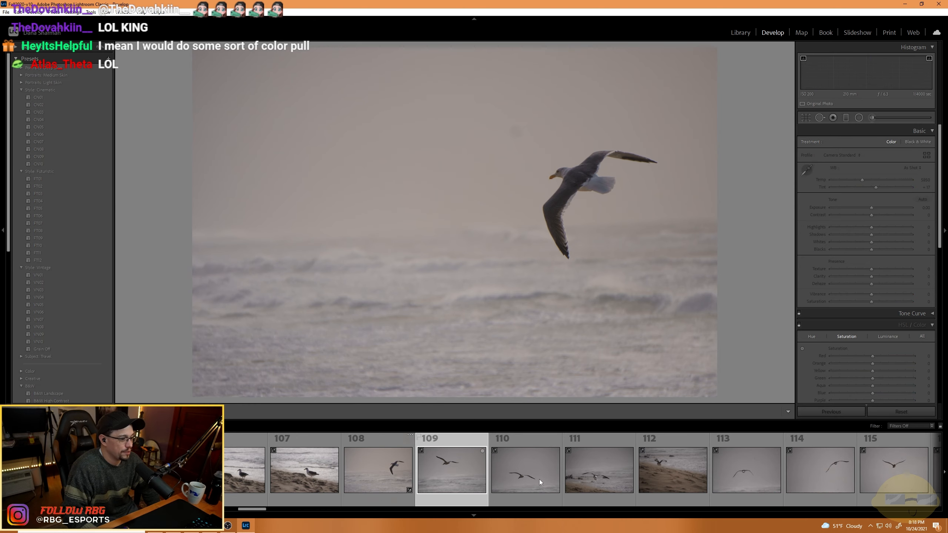
{"action": "left_click", "coordinate": [539, 480]}
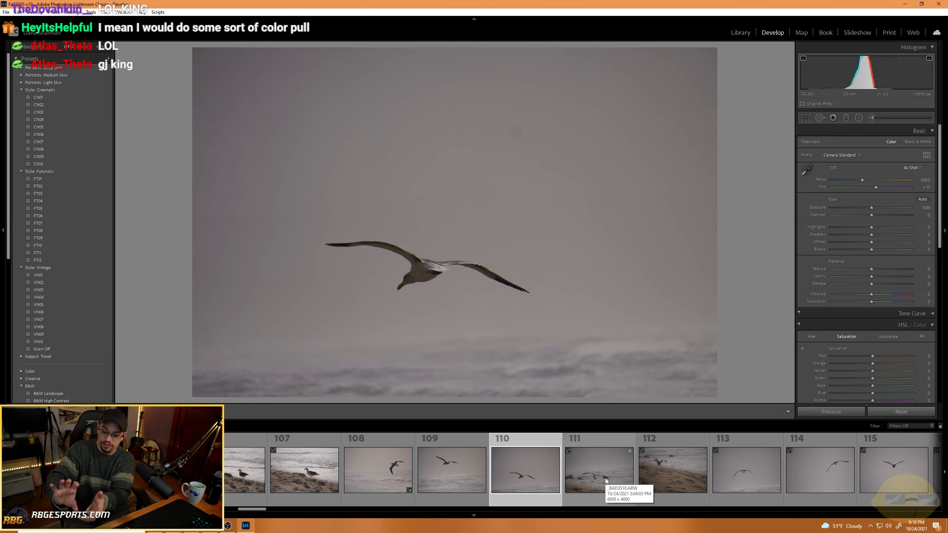
{"action": "left_click", "coordinate": [597, 492]}
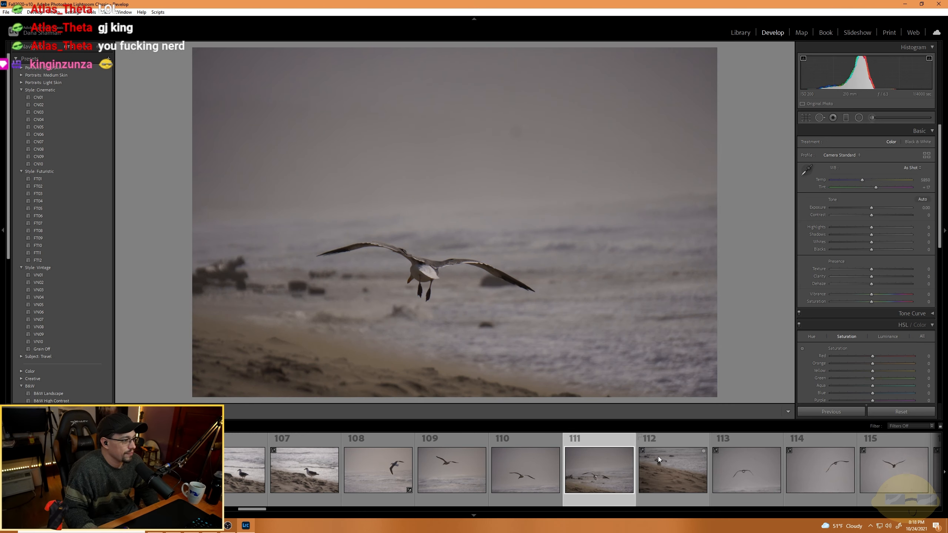
{"action": "left_click", "coordinate": [671, 477]}
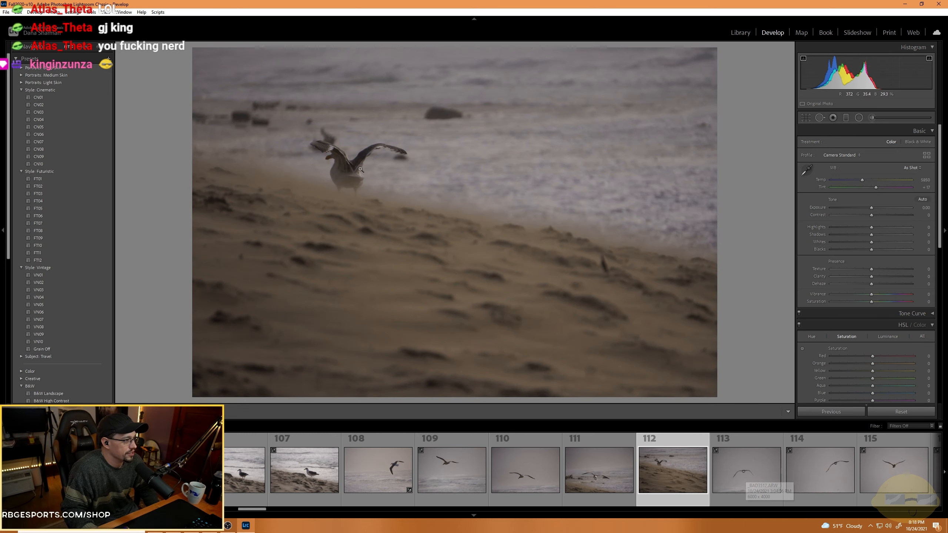
Examine the landing gull in shot 112 at close zoom and view gull flight shots 113 and 114.
{"action": "left_click", "coordinate": [359, 184]}
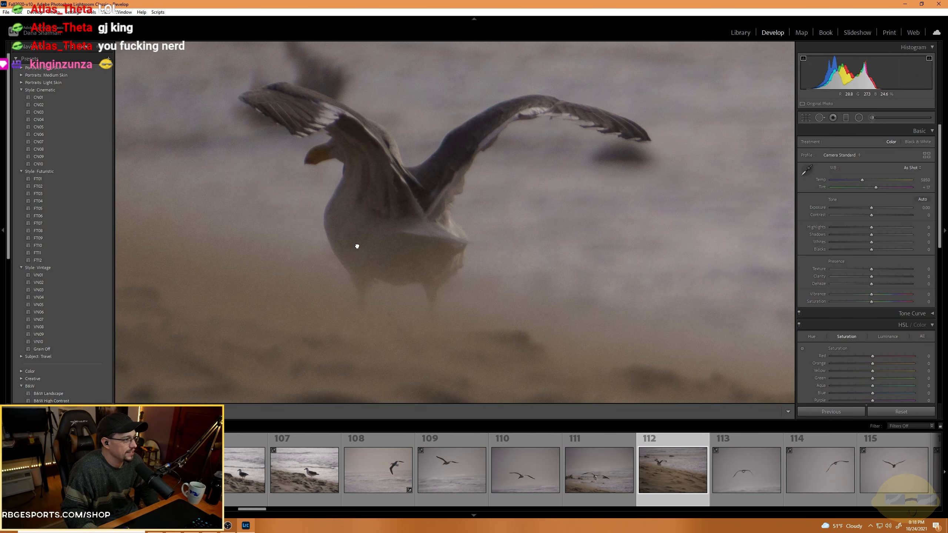
{"action": "left_click", "coordinate": [357, 247]}
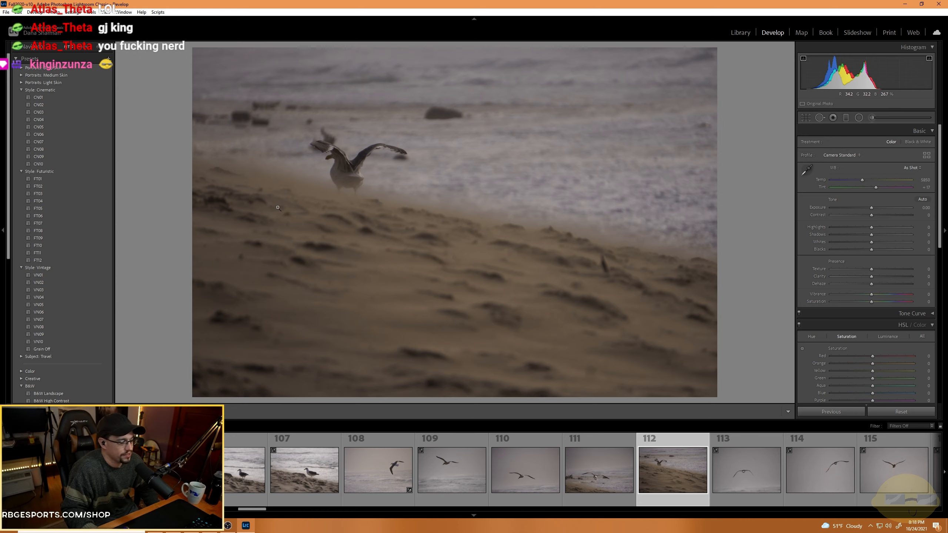
{"action": "left_click", "coordinate": [763, 474]}
{"action": "scroll", "coordinate": [767, 482], "scroll_direction": "down", "scroll_amount": 4}
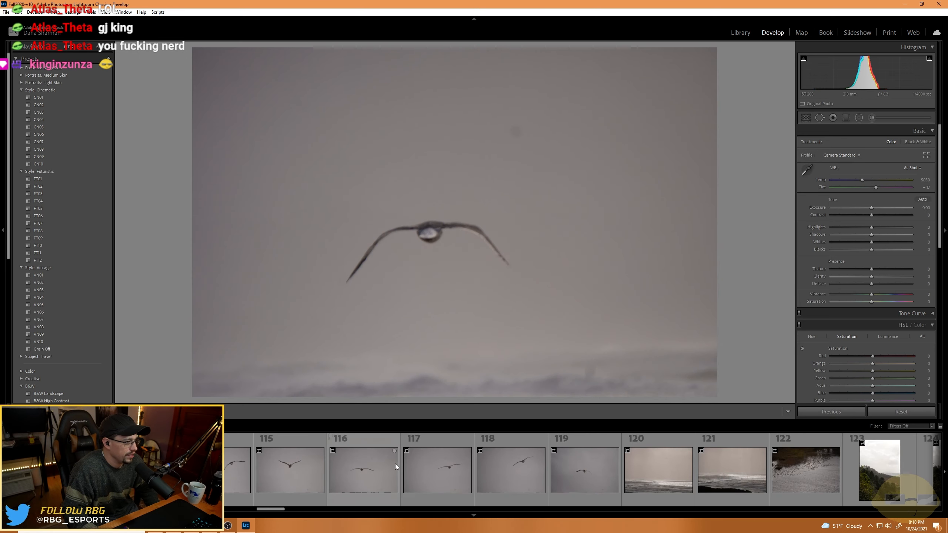
{"action": "left_click", "coordinate": [221, 481]}
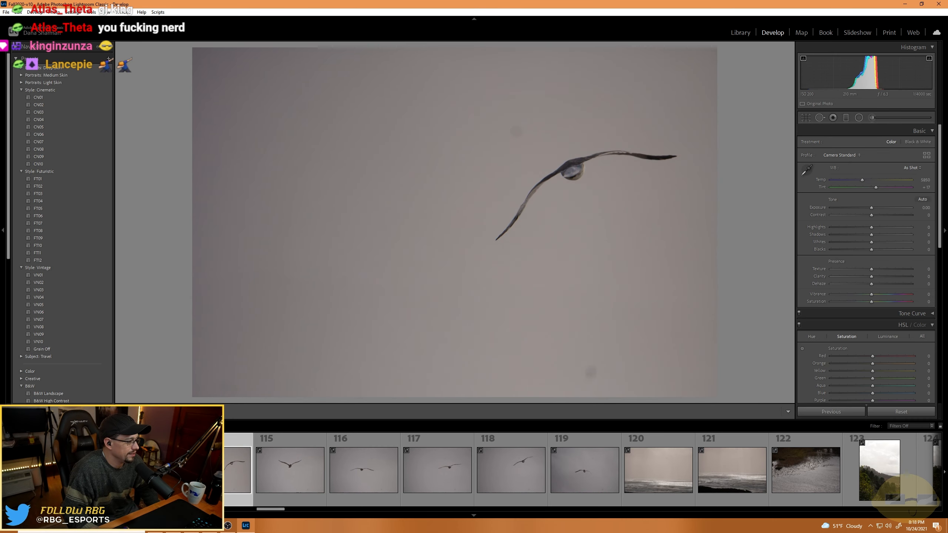
Inspect the flying gull in shot 115 at close zoom and view the neighbouring flight shots 116, 117 and 118.
{"action": "left_click", "coordinate": [293, 468]}
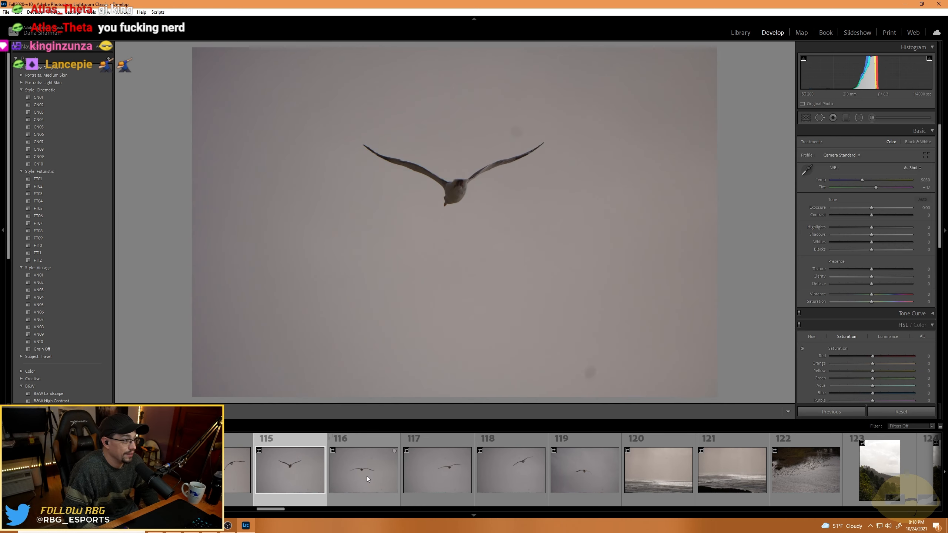
{"action": "left_click", "coordinate": [524, 246]}
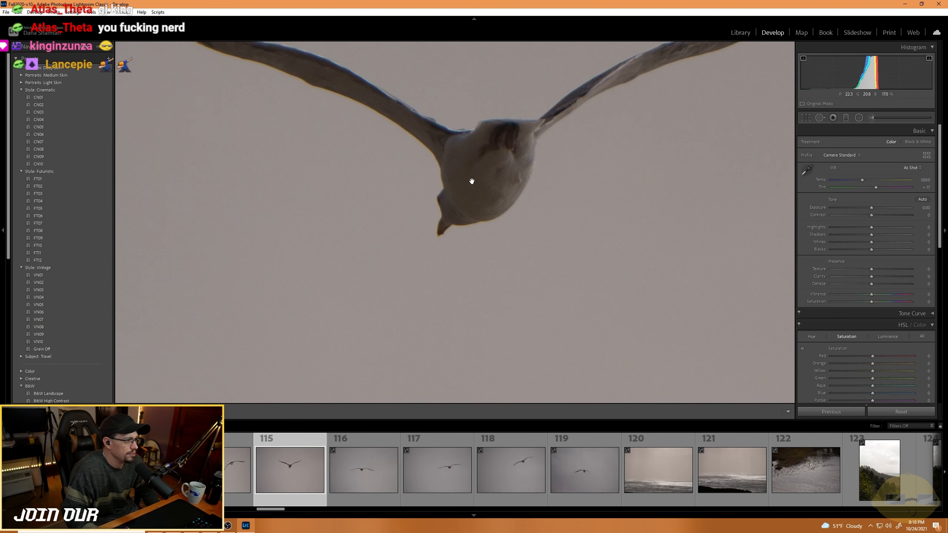
{"action": "left_click", "coordinate": [470, 182]}
{"action": "left_click", "coordinate": [392, 470]}
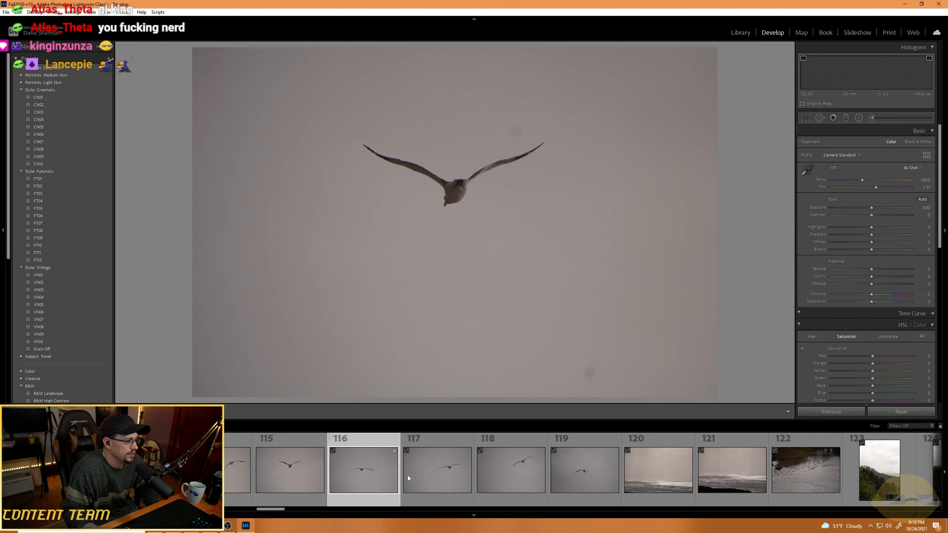
{"action": "left_click", "coordinate": [443, 479]}
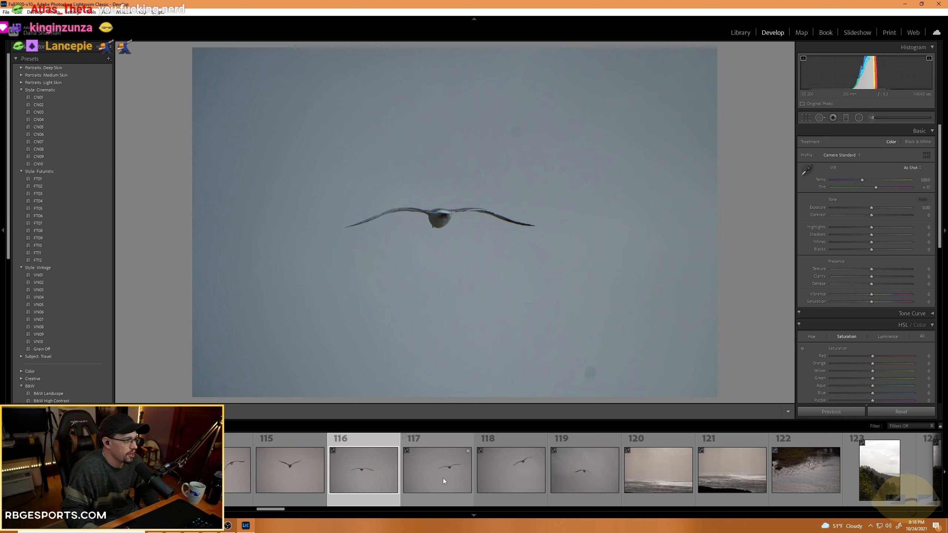
{"action": "left_click", "coordinate": [520, 481]}
View seascape shots 120 and 121, and raise Exposure on shot 121 to +0.90.
{"action": "left_click", "coordinate": [634, 469]}
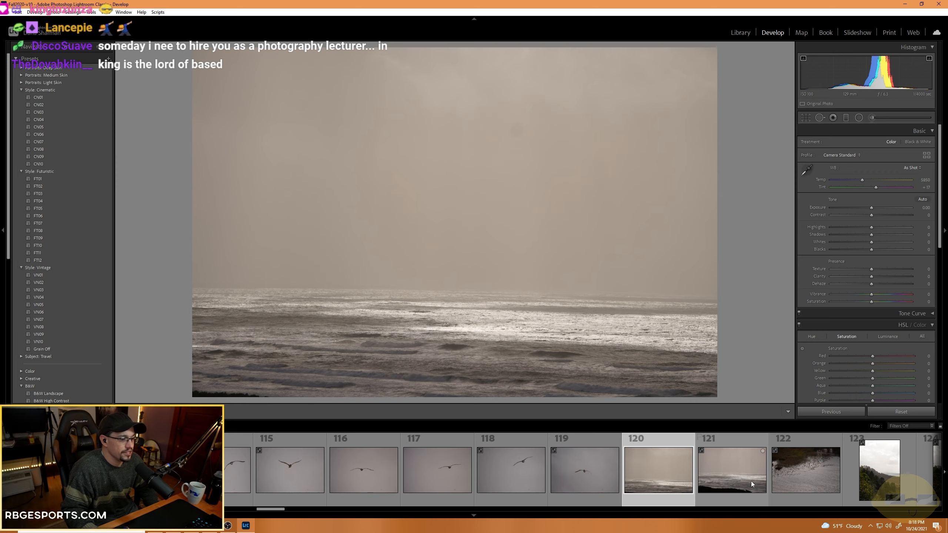
{"action": "left_click", "coordinate": [734, 482]}
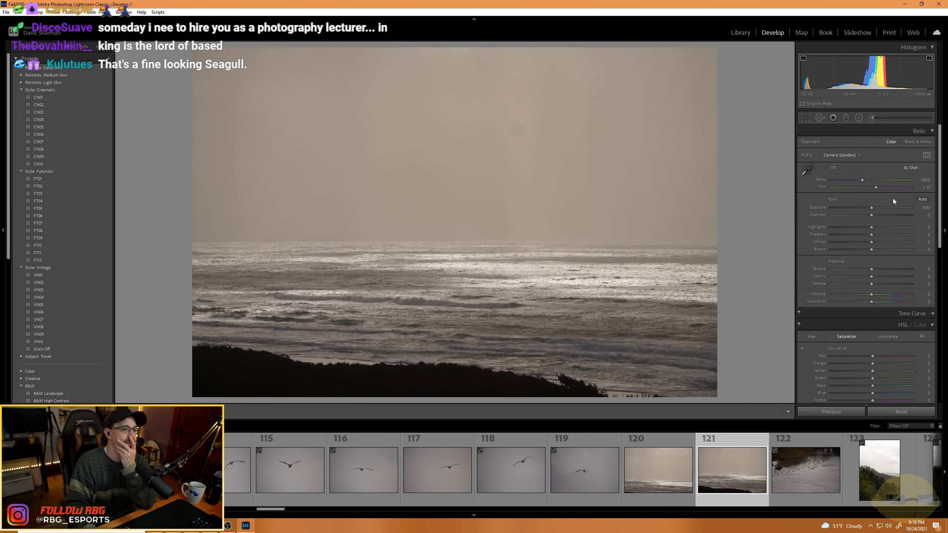
{"action": "left_click_drag", "start_coordinate": [872, 207], "coordinate": [879, 208]}
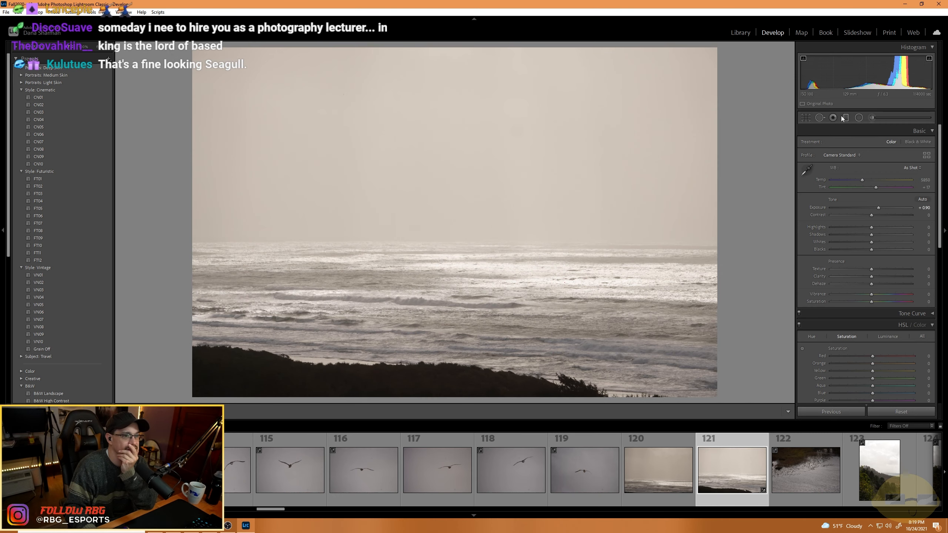
Add a graduated filter darkening the sky down to the horizon in shot 121, with Exposure at about -3.53.
{"action": "left_click", "coordinate": [805, 118]}
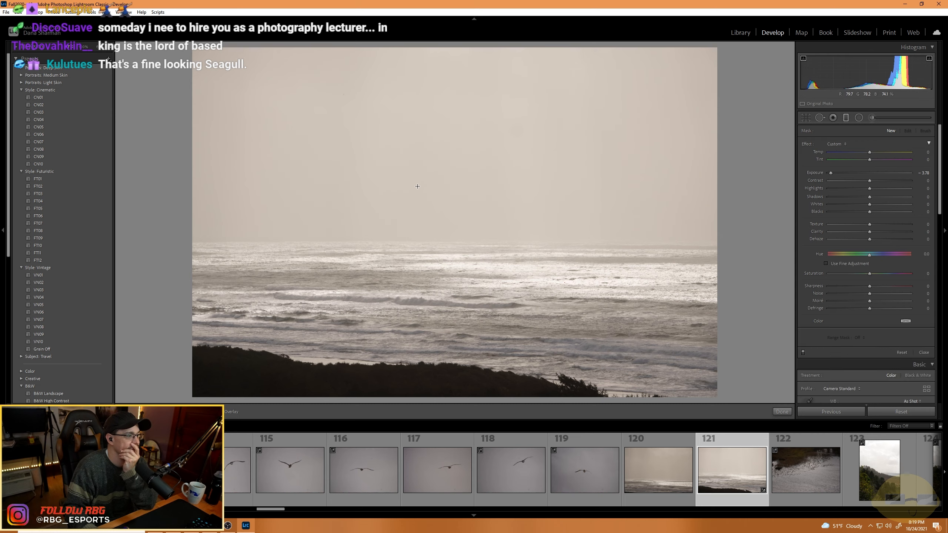
{"action": "left_click_drag", "start_coordinate": [425, 224], "coordinate": [425, 288]}
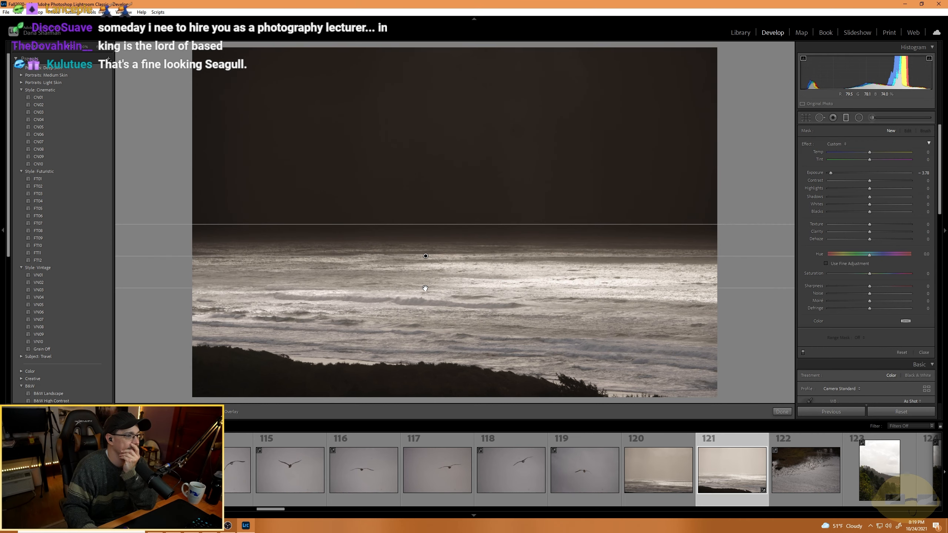
{"action": "double_click", "coordinate": [869, 173]}
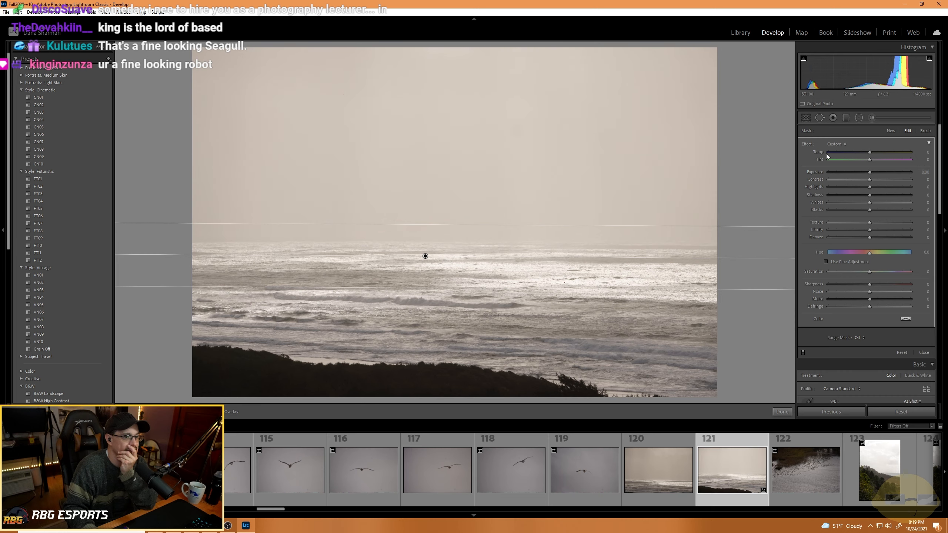
{"action": "left_click", "coordinate": [834, 173]}
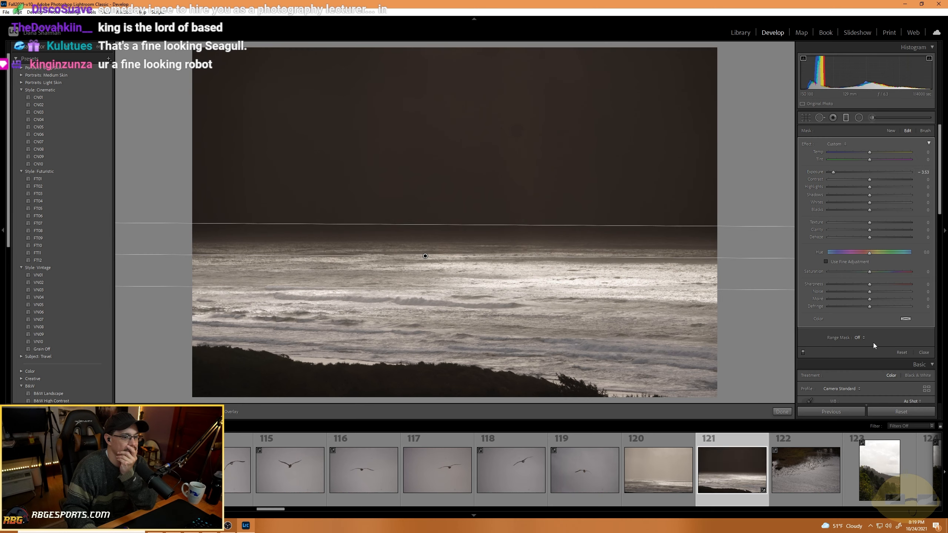
Restrict the sky filter with a Luminance range mask sampled from the sky, ending at a range of 20/85.
{"action": "left_click", "coordinate": [859, 338]}
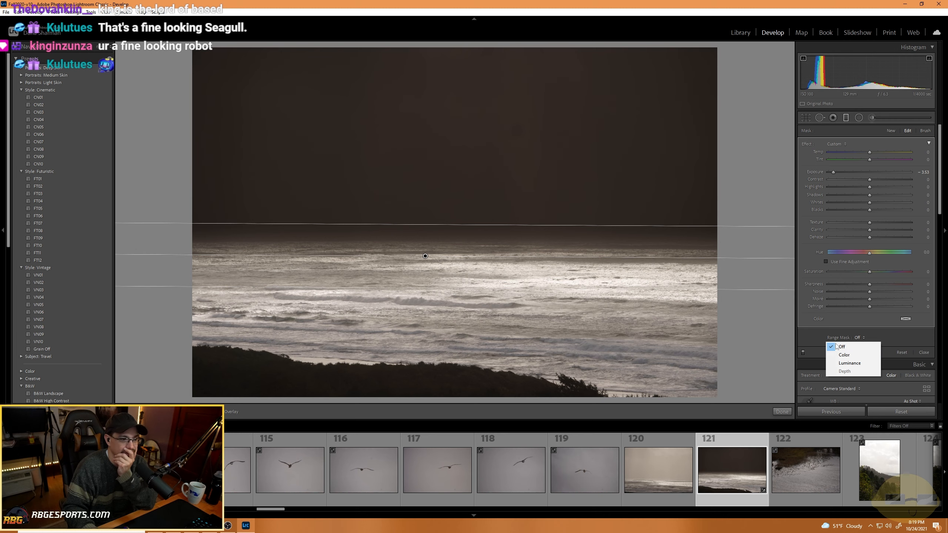
{"action": "left_click", "coordinate": [850, 364]}
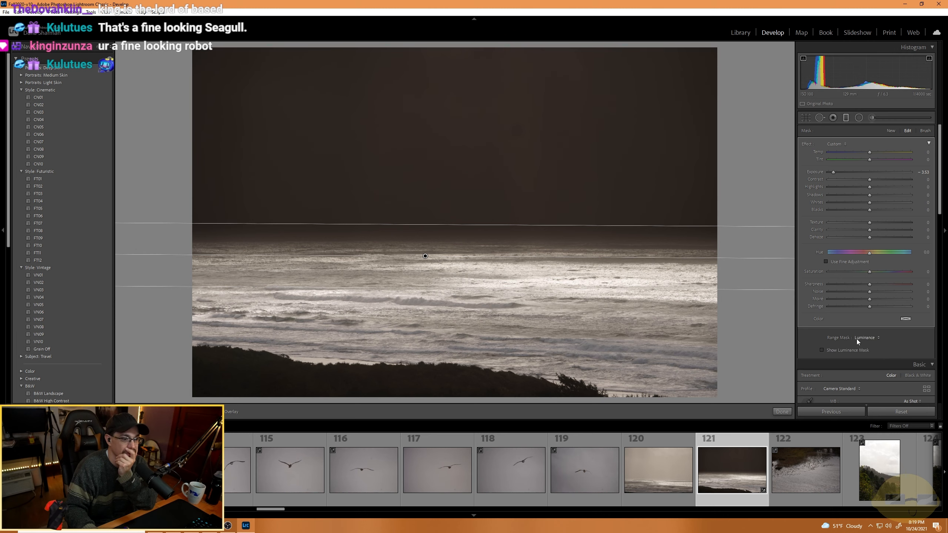
{"action": "left_click", "coordinate": [439, 199]}
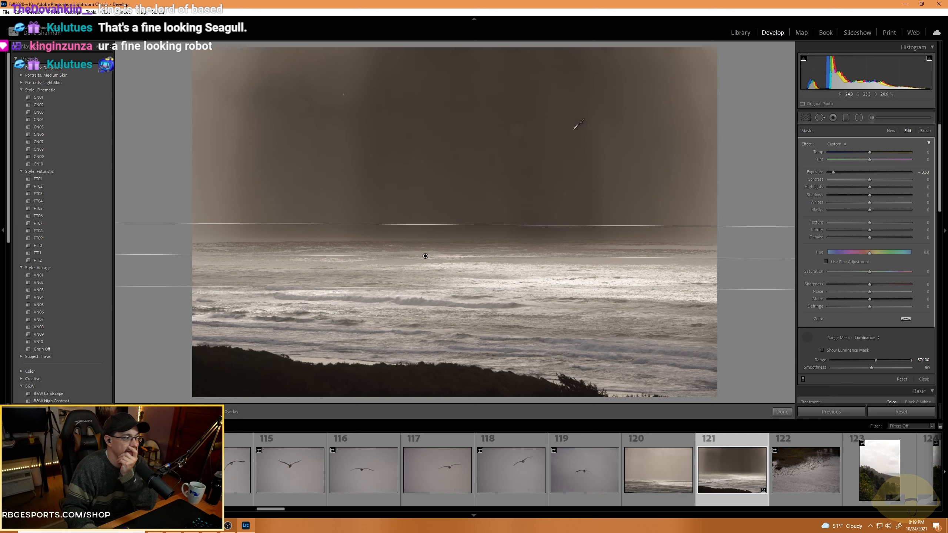
{"action": "left_click", "coordinate": [631, 133]}
{"action": "left_click", "coordinate": [683, 124]}
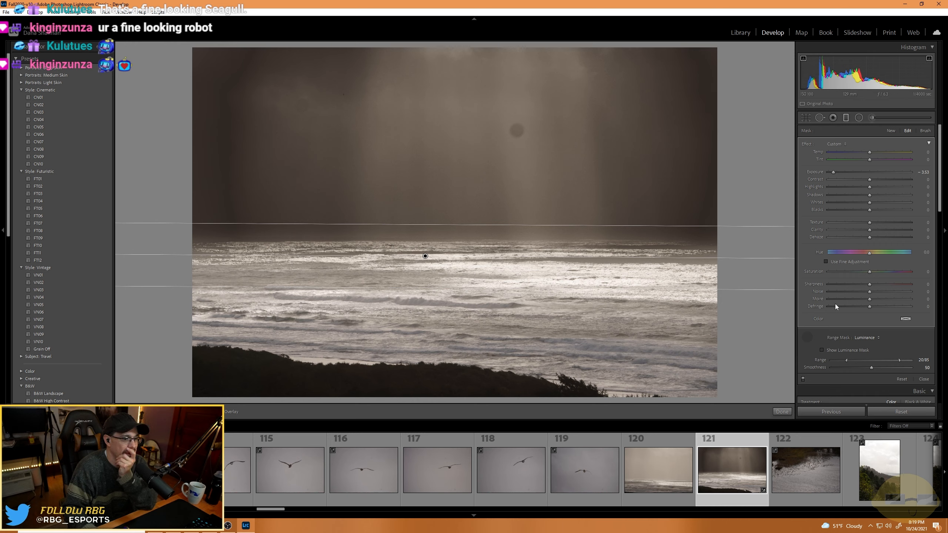
{"action": "left_click", "coordinate": [804, 337]}
Set the sky filter's Exposure to about -1.55, Contrast to 13 and Shadows to -50.
{"action": "left_click_drag", "start_coordinate": [833, 173], "coordinate": [854, 174]}
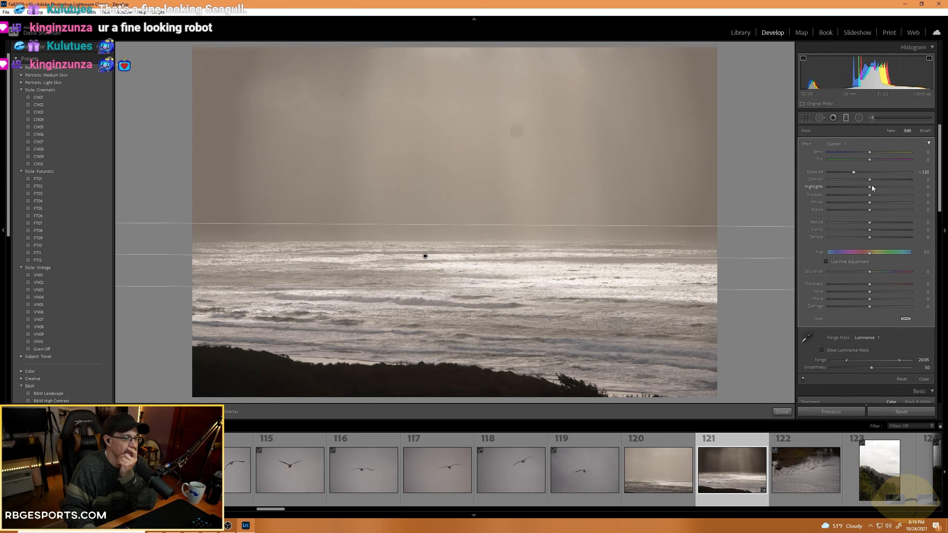
{"action": "left_click_drag", "start_coordinate": [869, 181], "coordinate": [849, 191]}
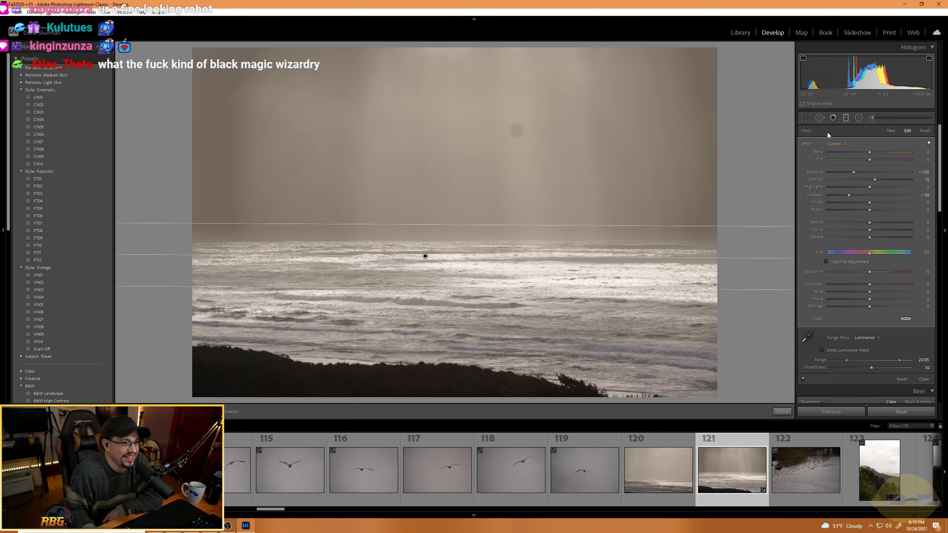
Heal the large dust spot in the sky of shot 121 and a second spot in the sky's upper left area.
{"action": "left_click", "coordinate": [819, 117]}
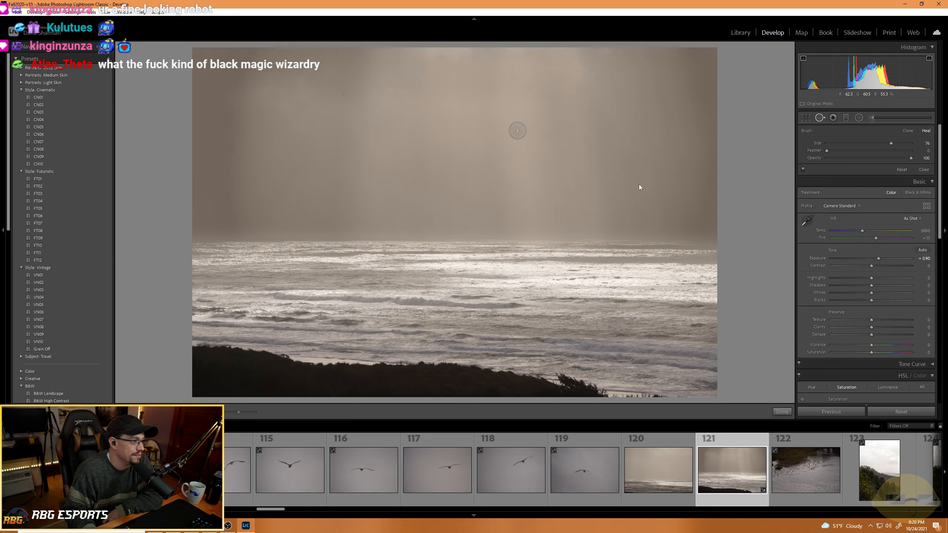
{"action": "left_click", "coordinate": [517, 130]}
{"action": "left_click", "coordinate": [819, 117]}
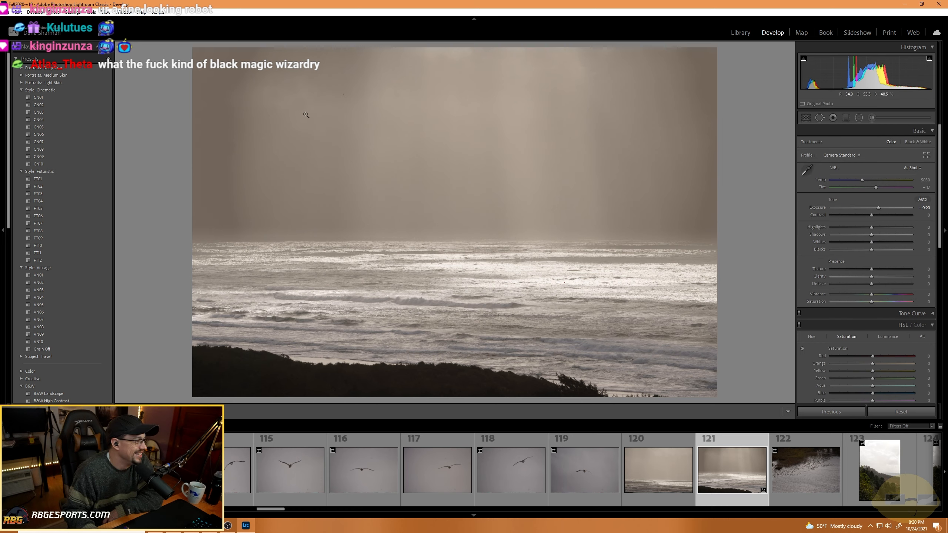
{"action": "key", "text": "q"}
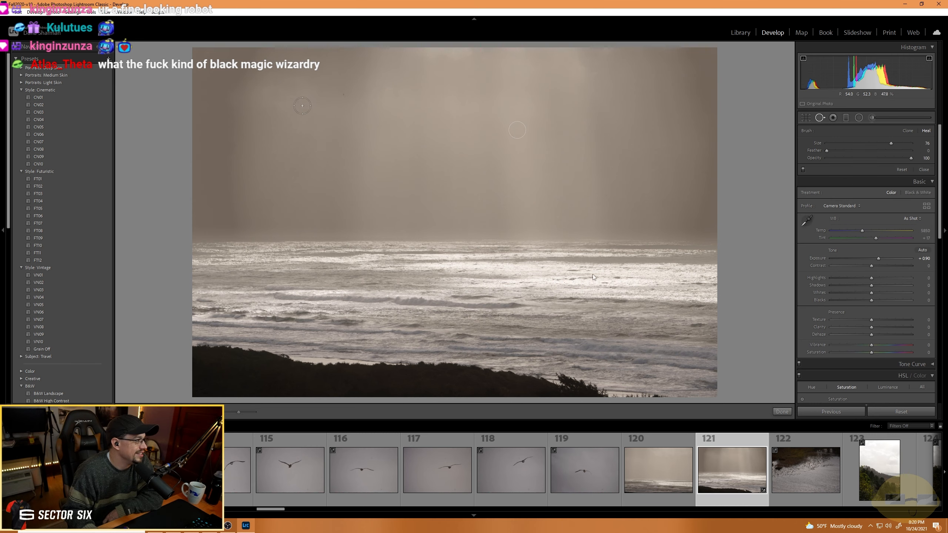
{"action": "left_click", "coordinate": [303, 106]}
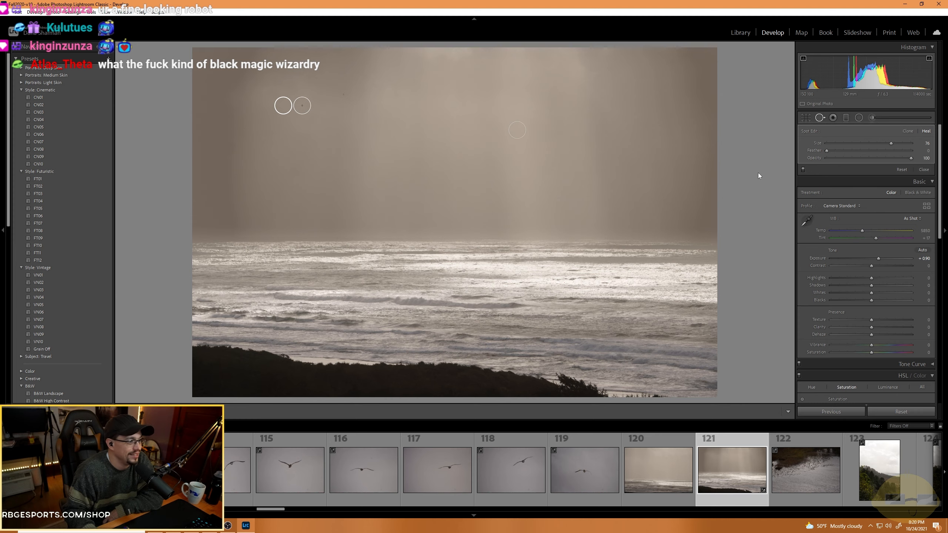
{"action": "key", "text": "q"}
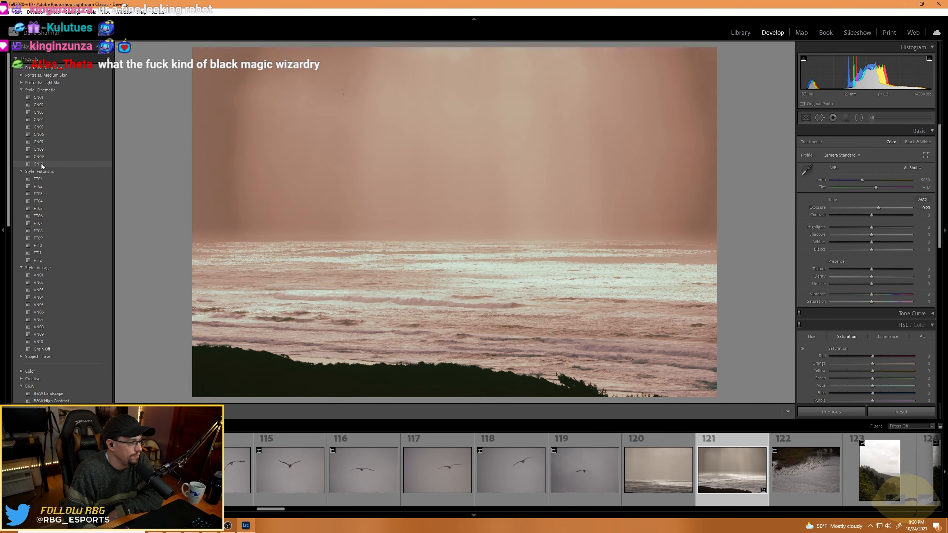
Apply the FT04 preset to shot 121, and set Exposure to about +1.18 and Highlights to about -46.
{"action": "left_click", "coordinate": [40, 202]}
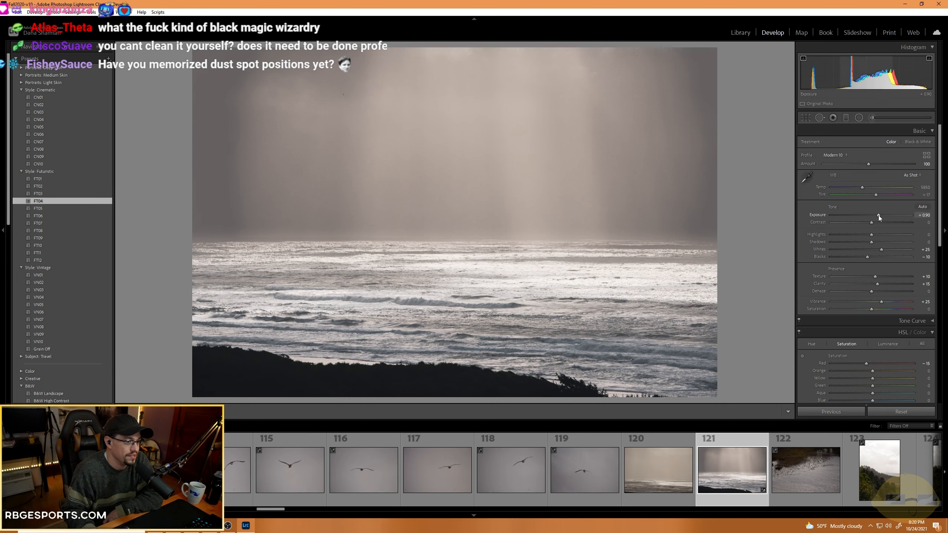
{"action": "left_click_drag", "start_coordinate": [878, 215], "coordinate": [853, 234]}
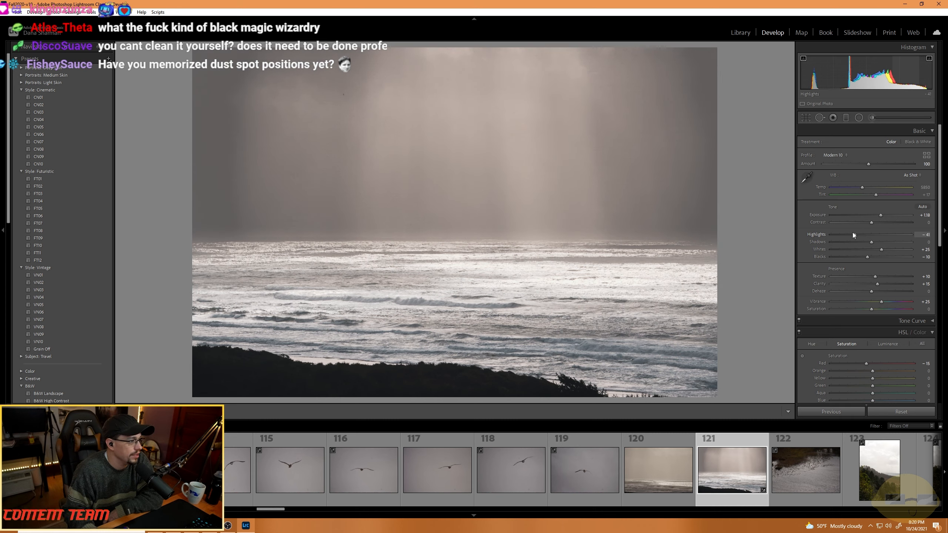
{"action": "left_click_drag", "start_coordinate": [852, 232], "coordinate": [853, 234]}
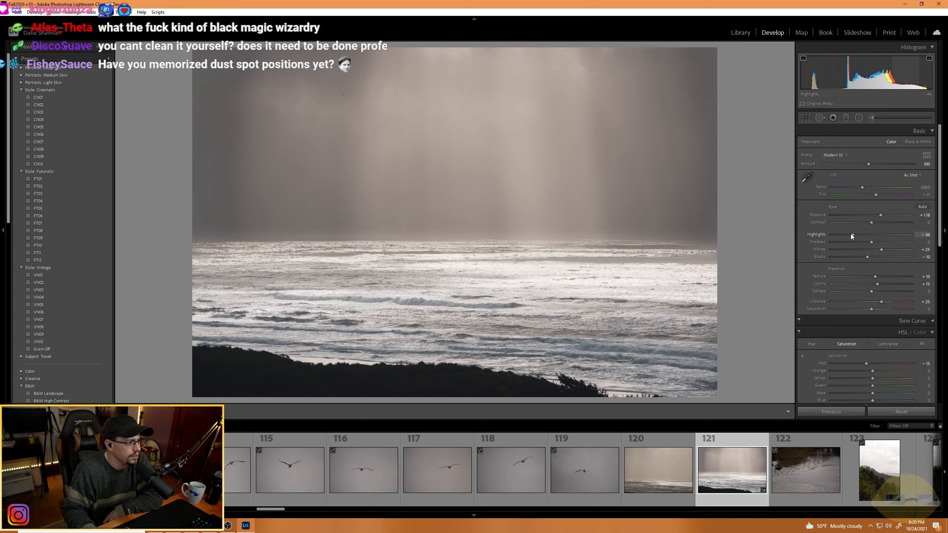
Add a graduated filter over the foreground and sea, with Exposure about -0.87, Highlights -72 and Shadows -31.
{"action": "left_click", "coordinate": [846, 118]}
{"action": "left_click_drag", "start_coordinate": [447, 328], "coordinate": [445, 195]}
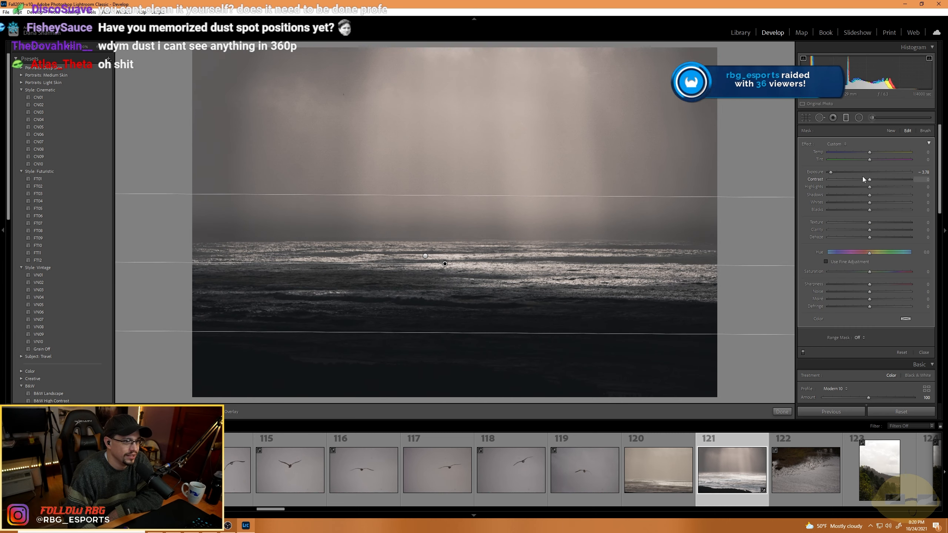
{"action": "left_click_drag", "start_coordinate": [853, 171], "coordinate": [856, 193]}
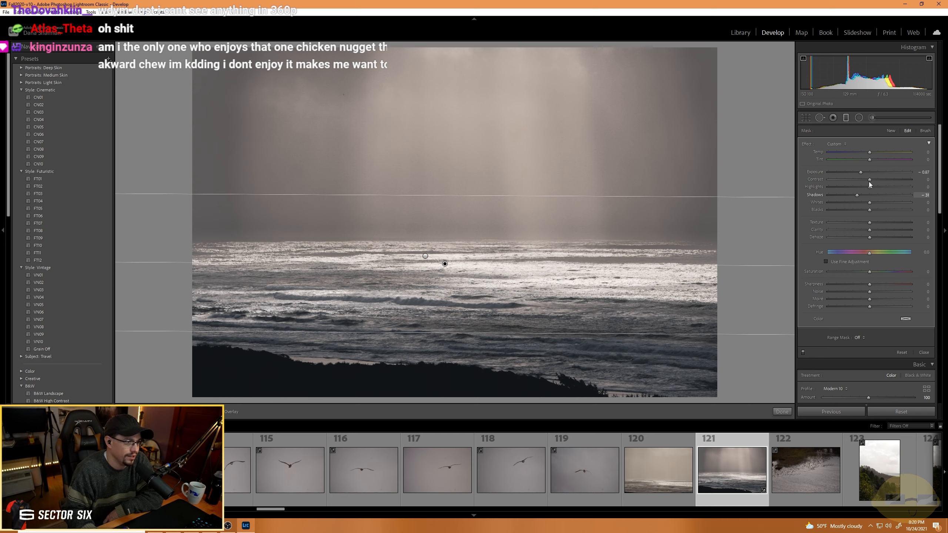
{"action": "left_click_drag", "start_coordinate": [865, 188], "coordinate": [836, 190]}
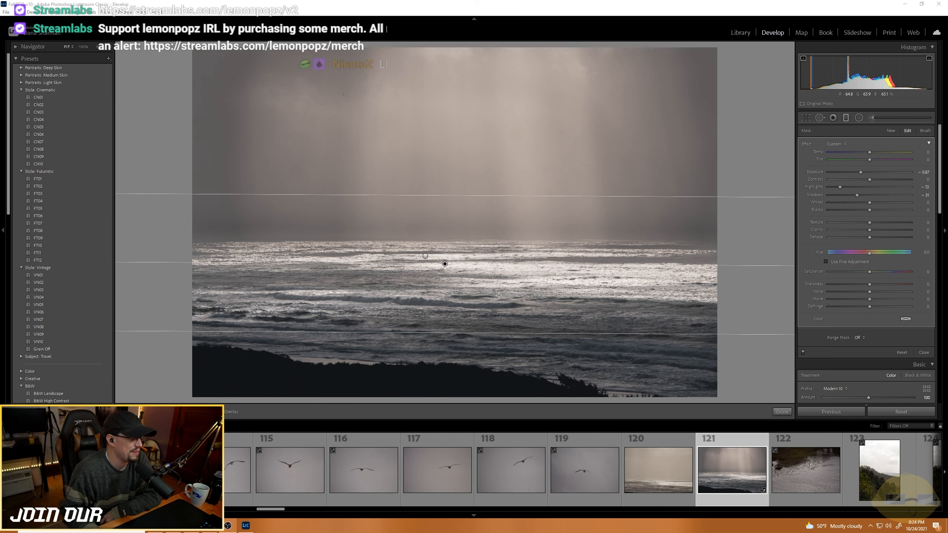
Collapse the Style: Futuristic, Style: Cinematic, Style: Vintage and B&W preset groups.
{"action": "left_click", "coordinate": [21, 171]}
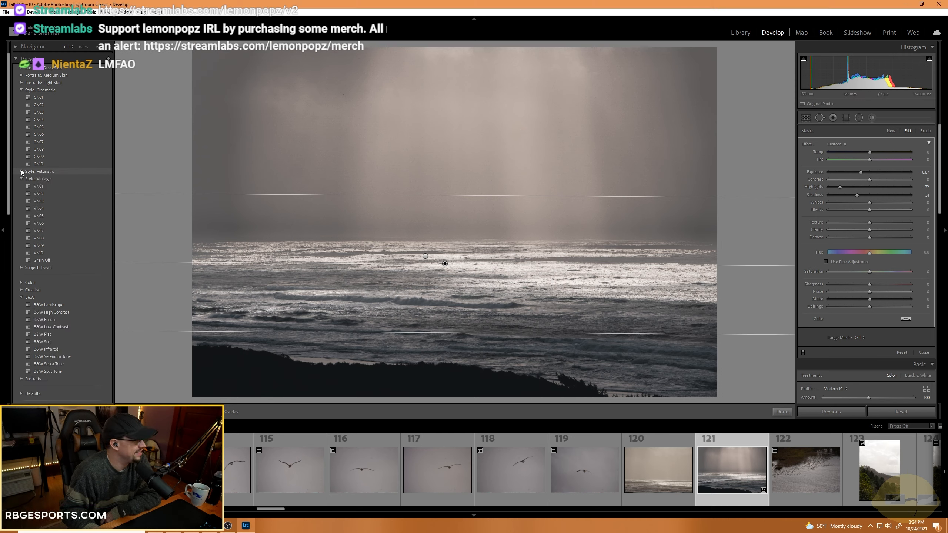
{"action": "left_click", "coordinate": [21, 89]}
{"action": "left_click", "coordinate": [21, 105]}
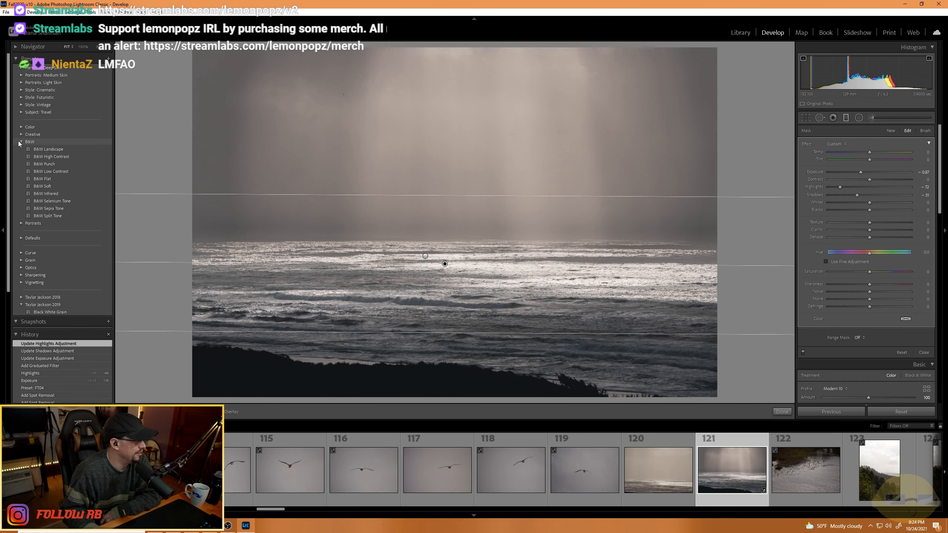
{"action": "left_click", "coordinate": [21, 141]}
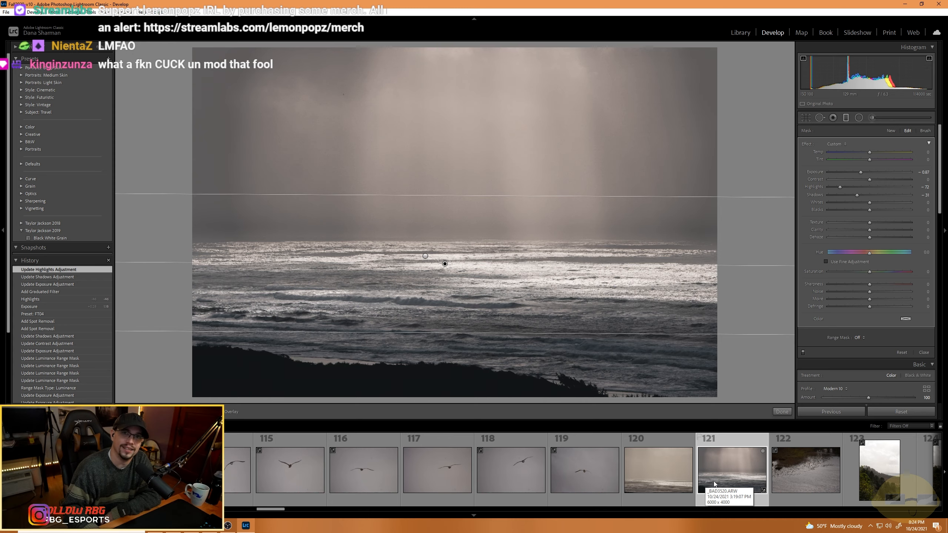
Select shots 123 through 147 and start an HDR panorama merge of them.
{"action": "scroll", "coordinate": [677, 490], "scroll_direction": "down", "scroll_amount": 4}
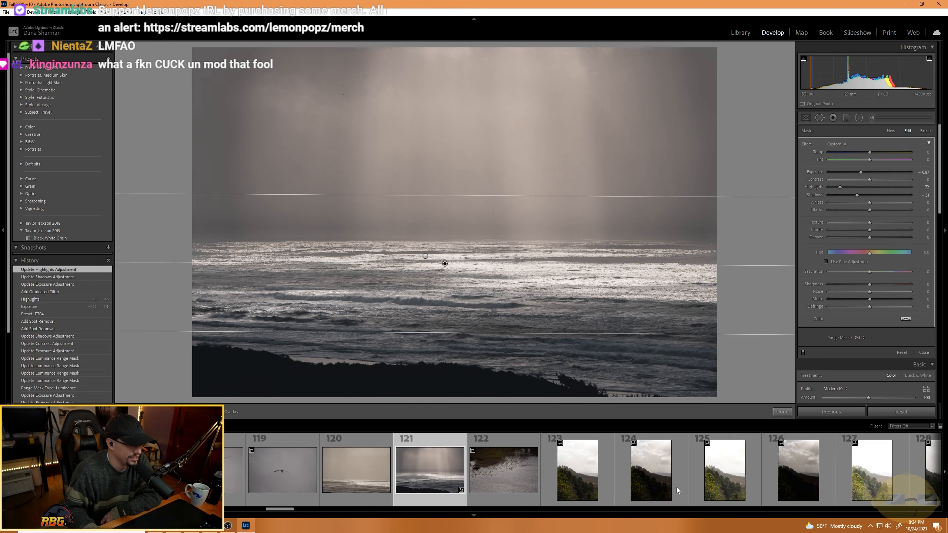
{"action": "left_click", "coordinate": [507, 481]}
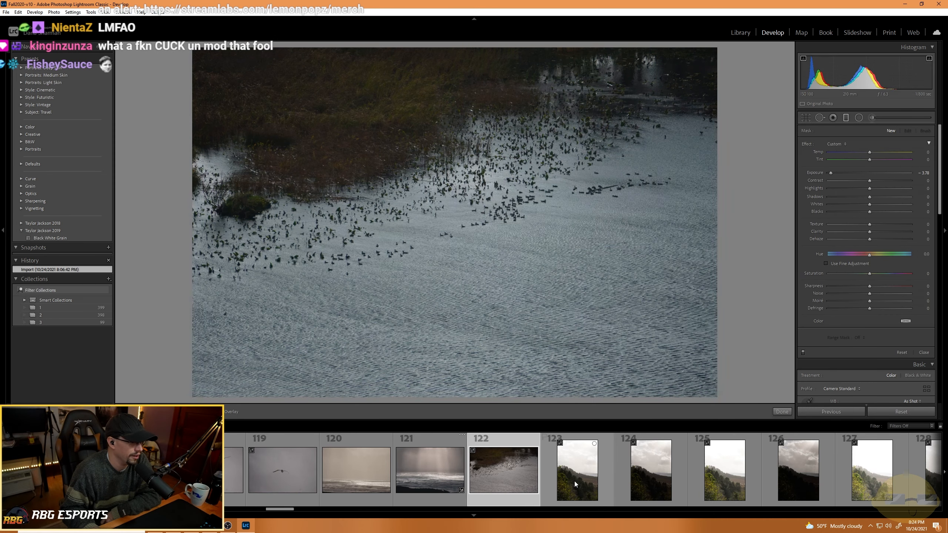
{"action": "left_click", "coordinate": [590, 487]}
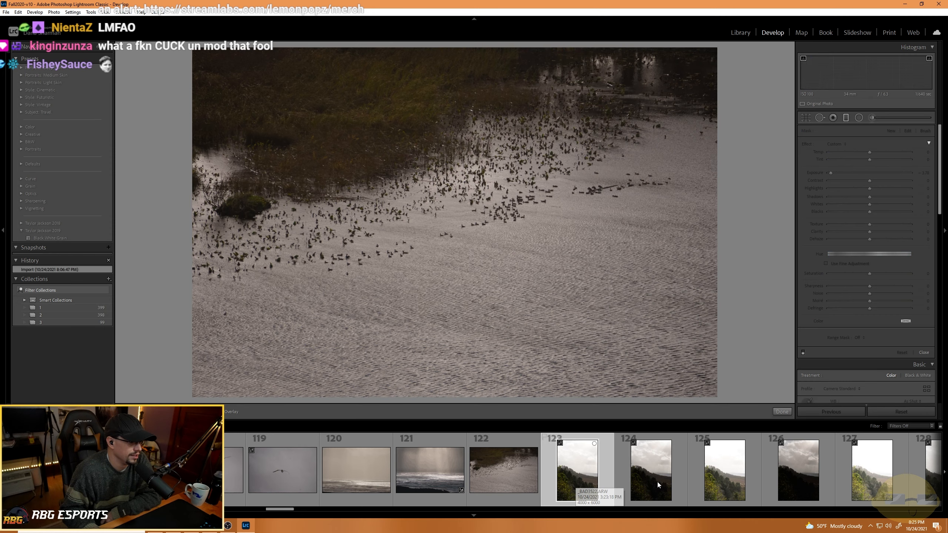
{"action": "scroll", "coordinate": [680, 483], "scroll_direction": "down", "scroll_amount": 8}
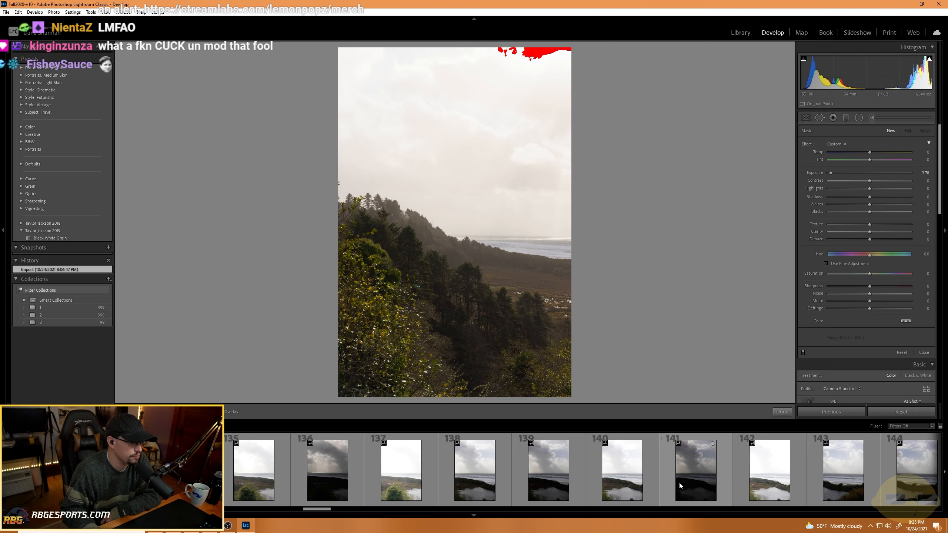
{"action": "scroll", "coordinate": [462, 483], "scroll_direction": "up", "scroll_amount": 6}
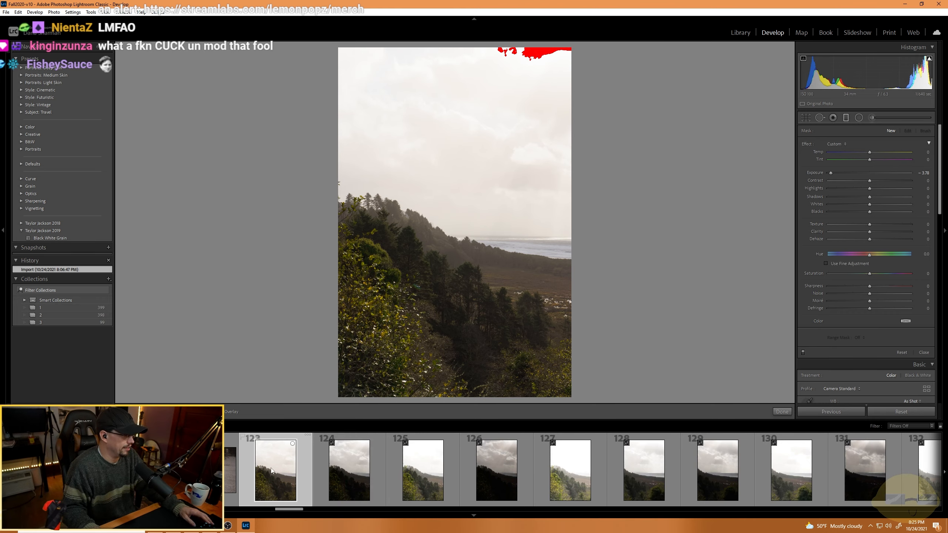
{"action": "scroll", "coordinate": [456, 476], "scroll_direction": "down", "scroll_amount": 8}
{"action": "scroll", "coordinate": [492, 472], "scroll_direction": "down", "scroll_amount": 5}
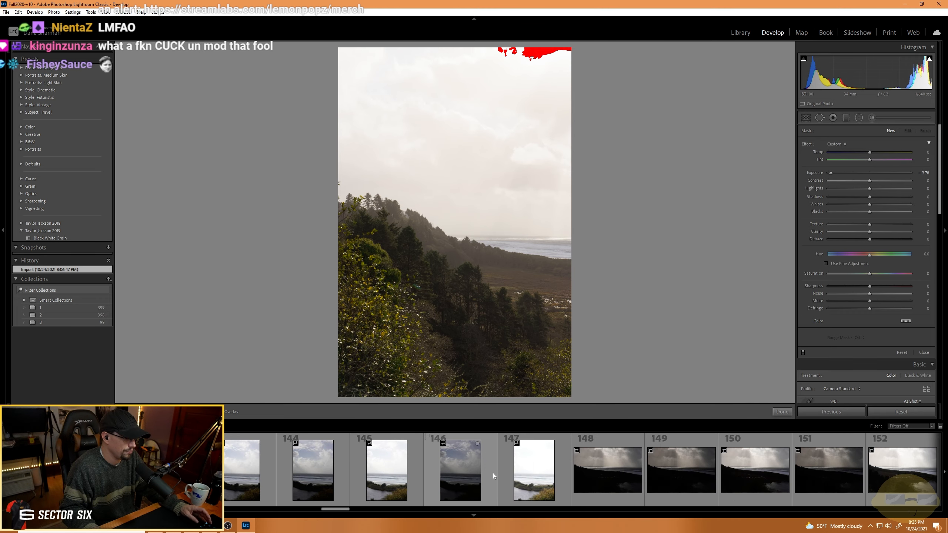
{"action": "scroll", "coordinate": [470, 475], "scroll_direction": "up", "scroll_amount": 3}
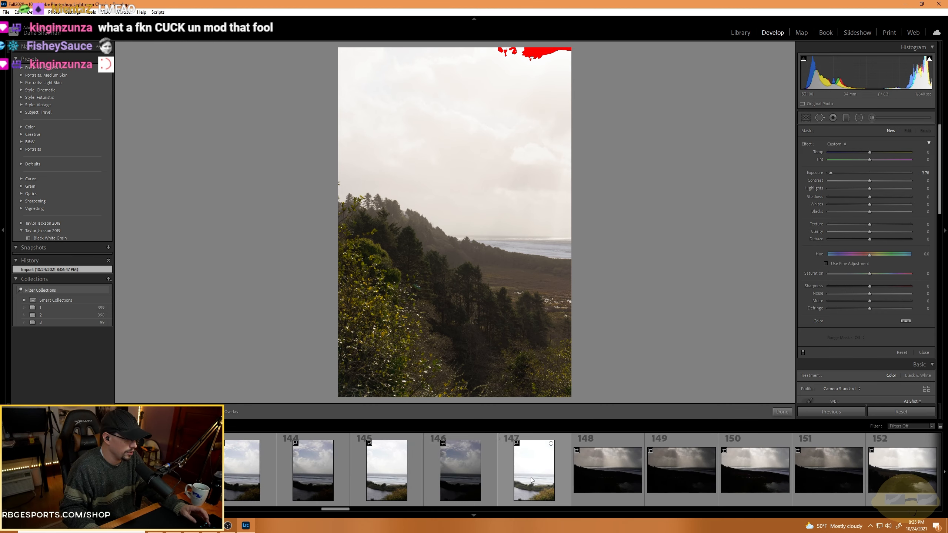
{"action": "left_click", "coordinate": [529, 464], "text": "shift"}
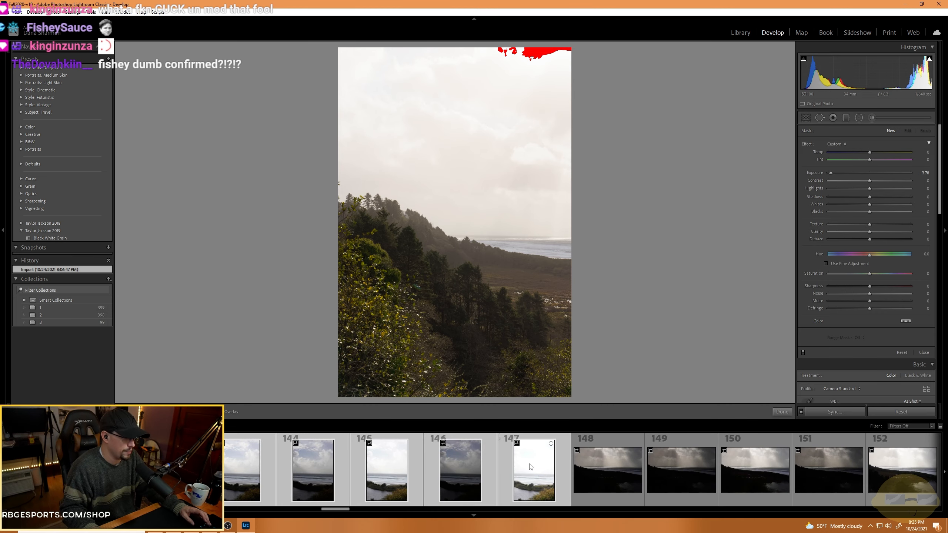
{"action": "right_click", "coordinate": [530, 466]}
{"action": "mouse_move", "coordinate": [586, 298]}
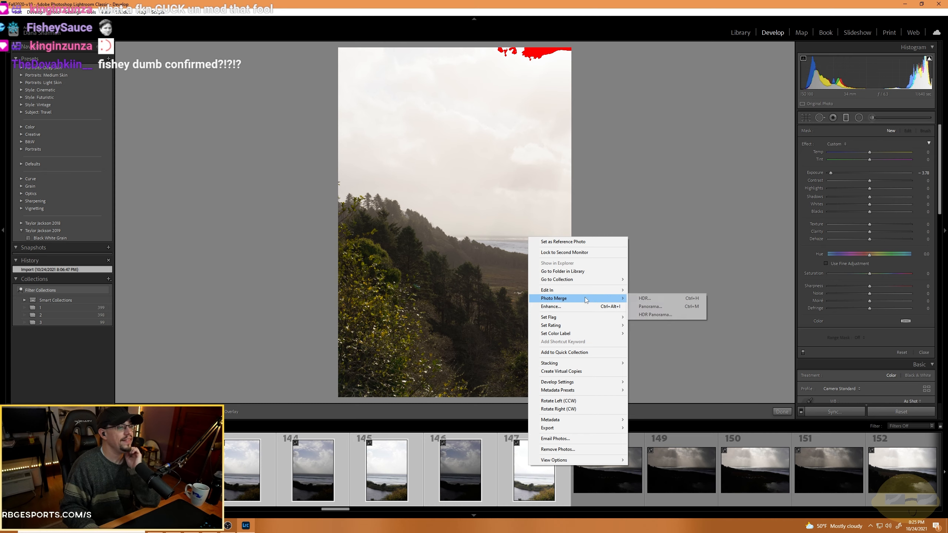
{"action": "left_click", "coordinate": [657, 315]}
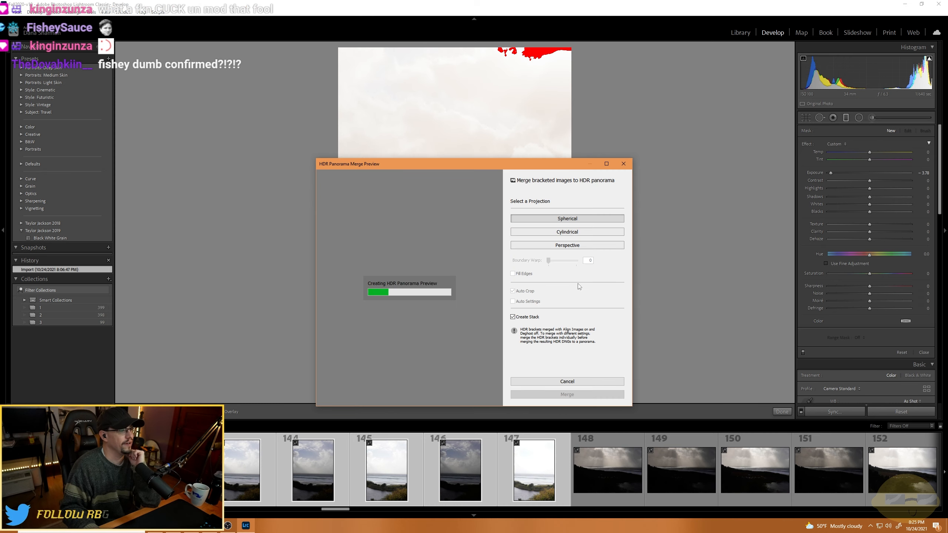
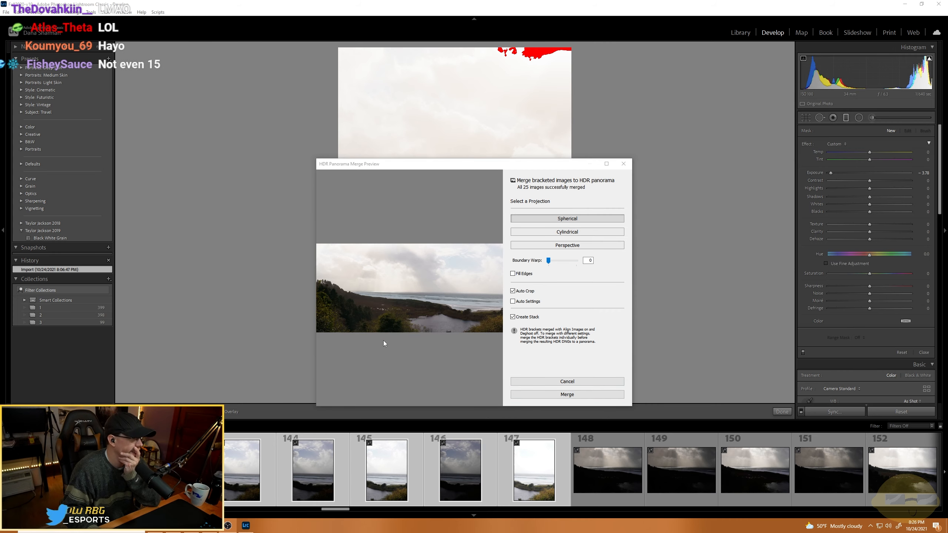
Inspect the spherical panorama preview, enable Fill Edges and merge the bracketed shots into the HDR panorama.
{"action": "left_click", "coordinate": [396, 300]}
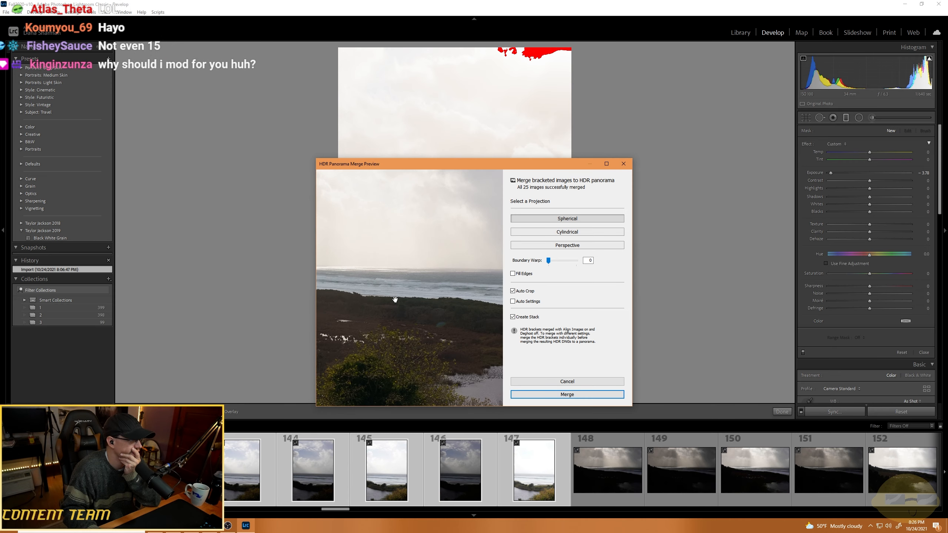
{"action": "left_click", "coordinate": [420, 297]}
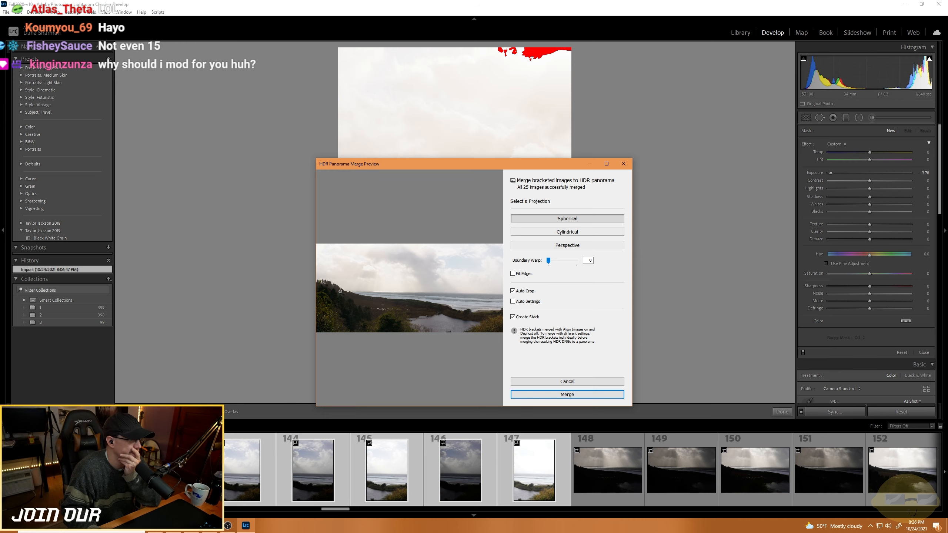
{"action": "left_click", "coordinate": [406, 318]}
{"action": "left_click", "coordinate": [423, 362]}
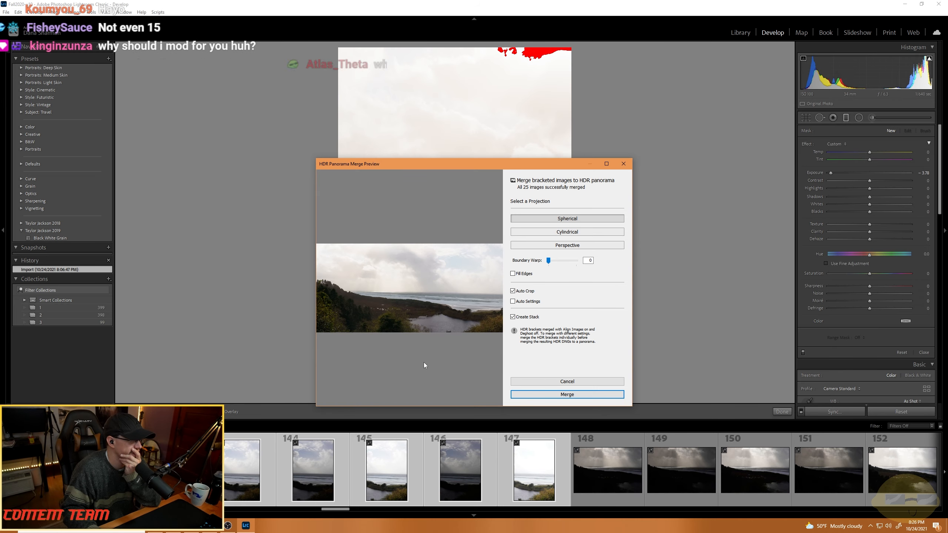
{"action": "left_click", "coordinate": [462, 362]}
{"action": "left_click", "coordinate": [449, 319]}
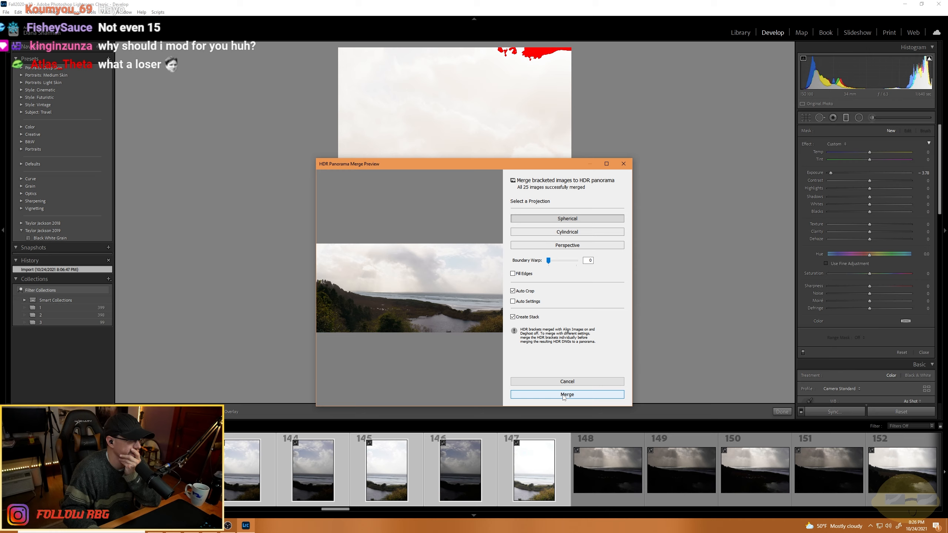
{"action": "left_click", "coordinate": [512, 273]}
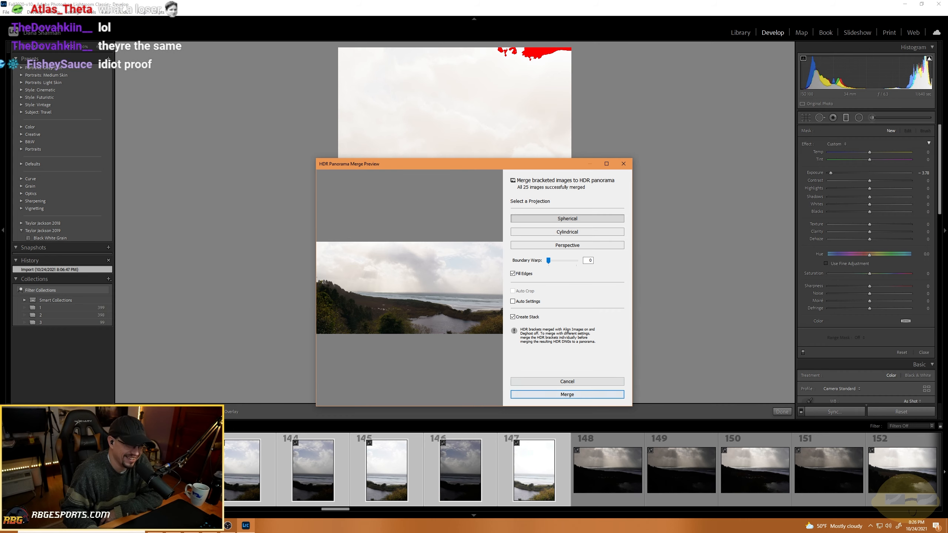
{"action": "left_click", "coordinate": [521, 394]}
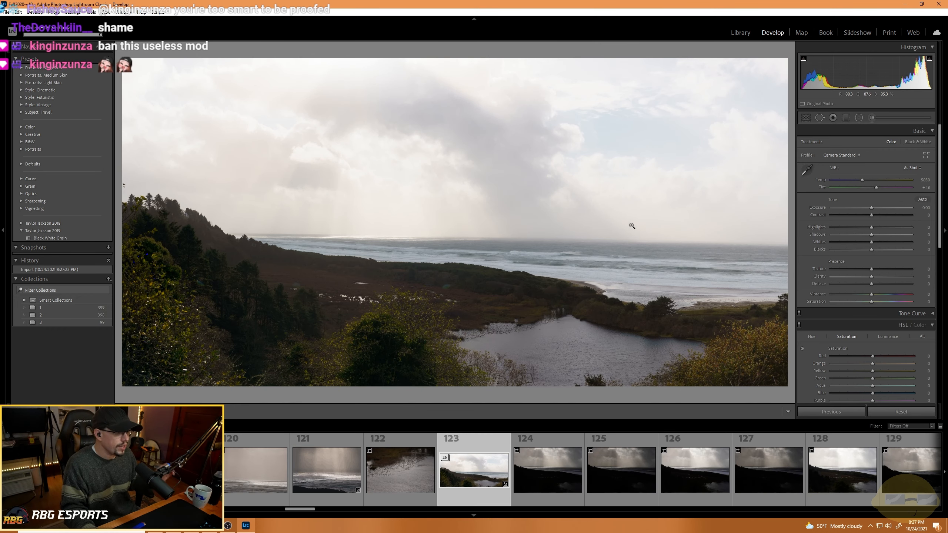
Inspect the marsh and the wooded hillside in the merged panorama, and set its Exposure to about +1.43.
{"action": "left_click", "coordinate": [361, 284]}
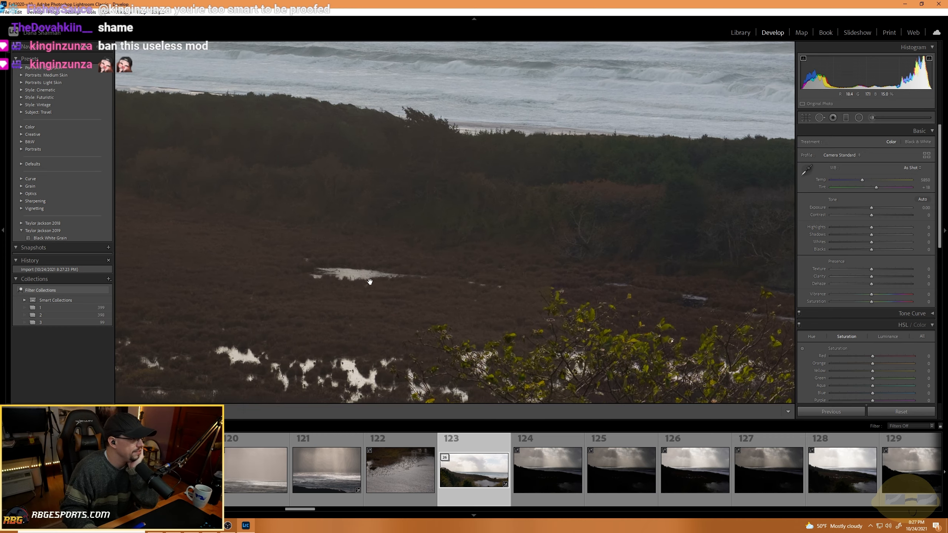
{"action": "left_click", "coordinate": [314, 236]}
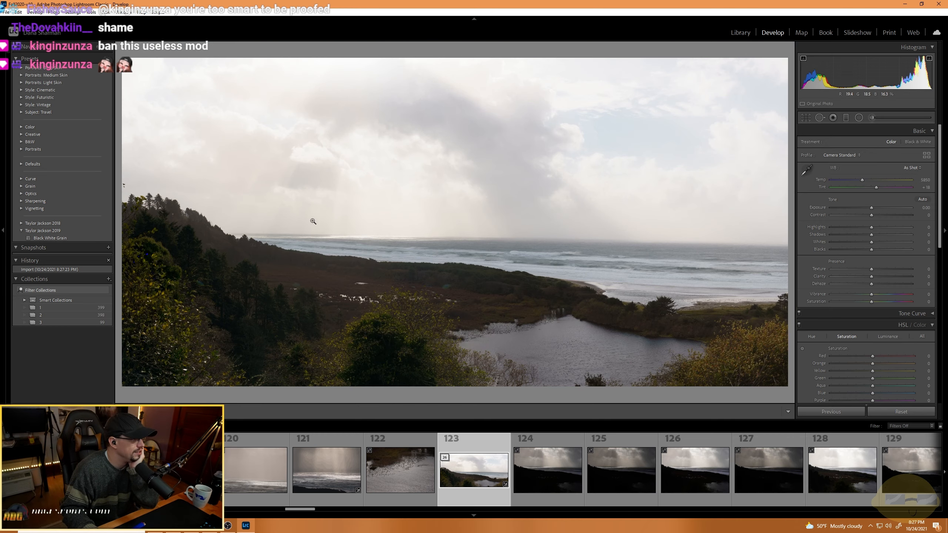
{"action": "left_click", "coordinate": [211, 212]}
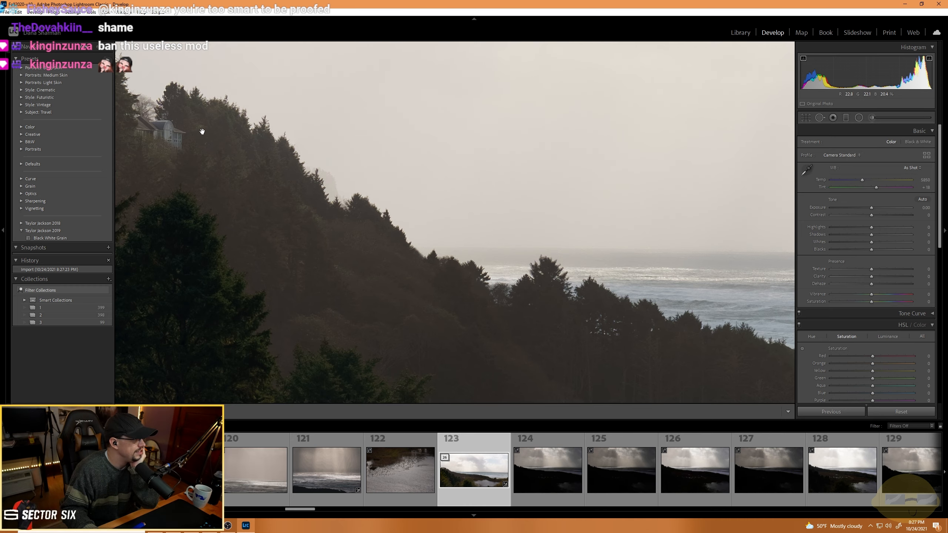
{"action": "left_click", "coordinate": [266, 298]}
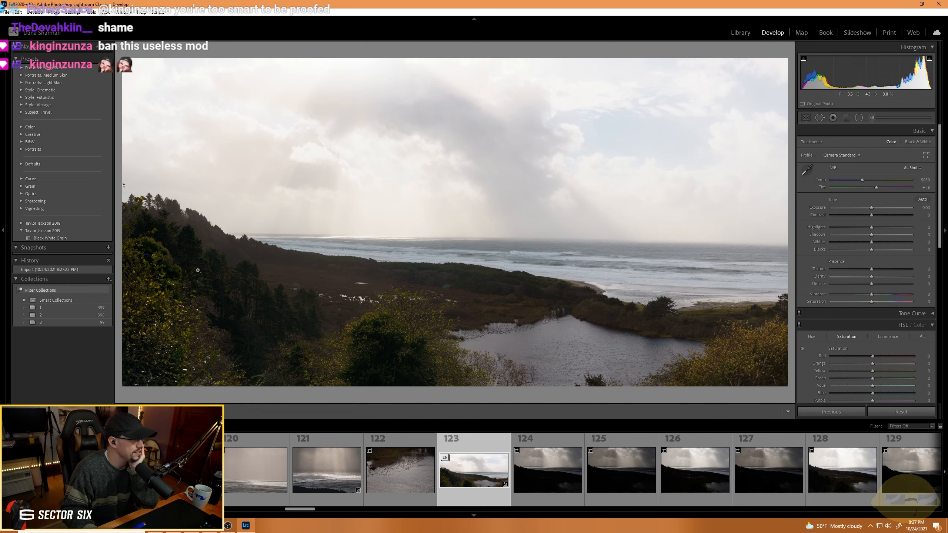
{"action": "left_click_drag", "start_coordinate": [870, 206], "coordinate": [876, 208]}
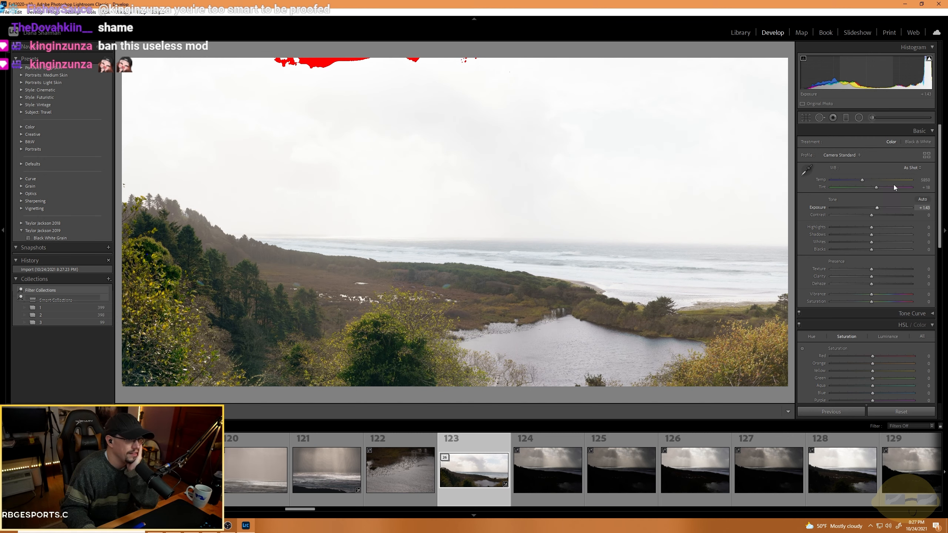
Add a graduated filter over the panorama's sky with Exposure about -3.30, and shift and tilt it to follow the horizon.
{"action": "left_click", "coordinate": [845, 118]}
{"action": "left_click_drag", "start_coordinate": [451, 213], "coordinate": [451, 273]}
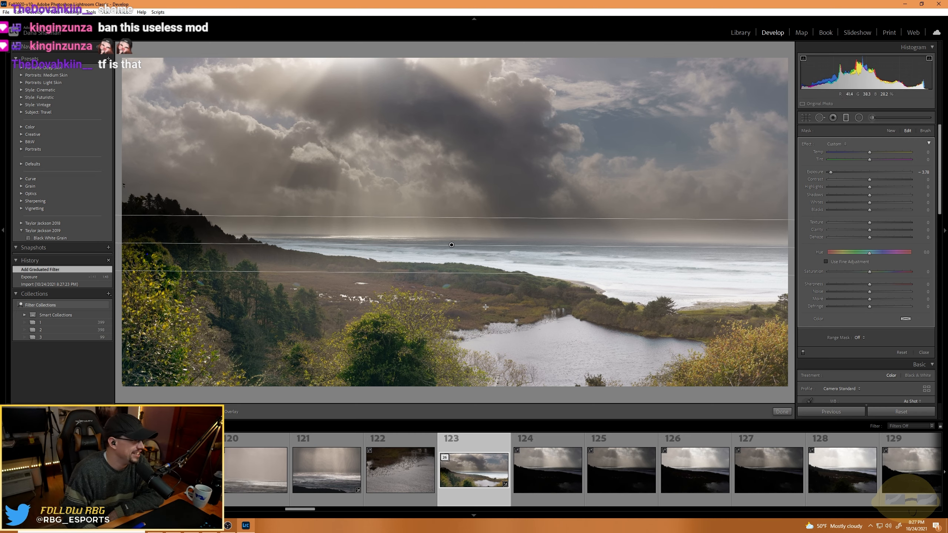
{"action": "mouse_move", "coordinate": [849, 177]}
{"action": "left_mouse_down"}
{"action": "mouse_move", "coordinate": [869, 172]}
{"action": "mouse_move", "coordinate": [839, 173]}
{"action": "left_mouse_up"}
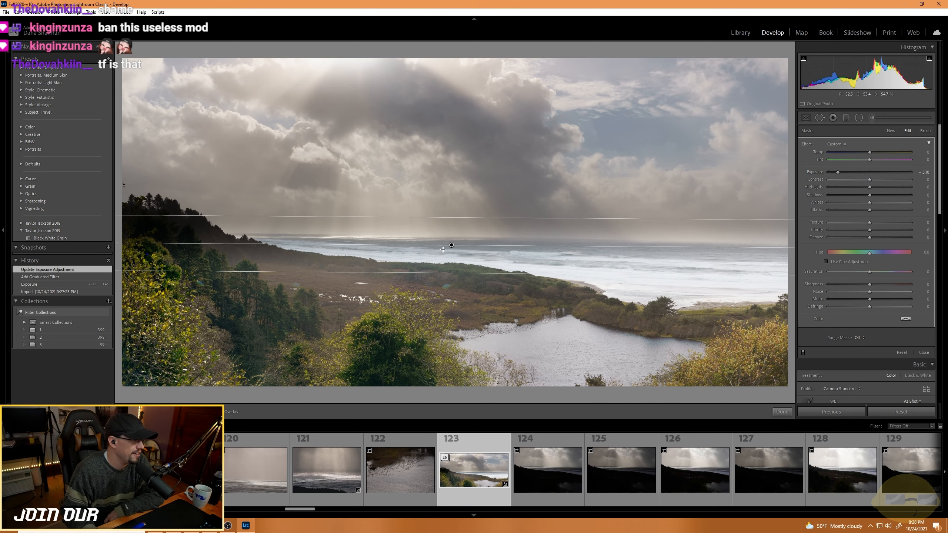
{"action": "left_click_drag", "start_coordinate": [452, 246], "coordinate": [449, 237]}
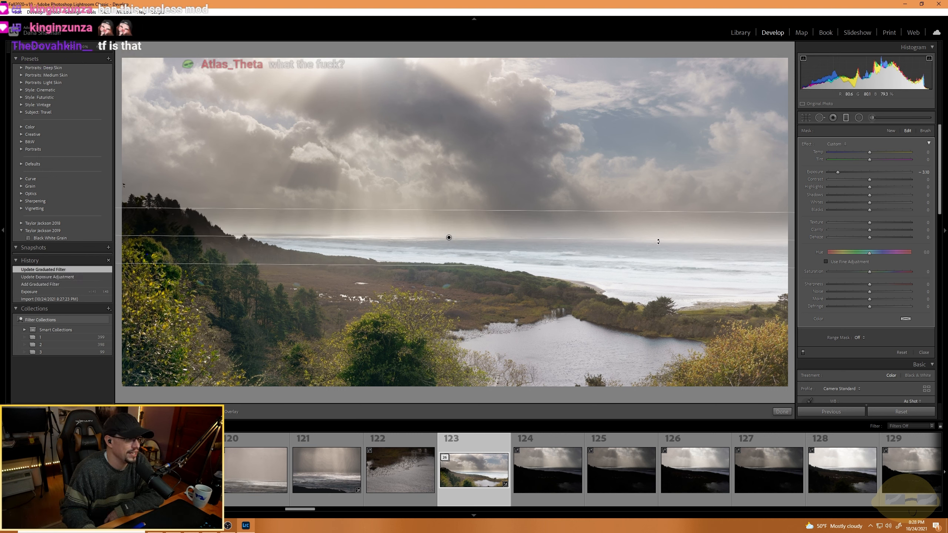
{"action": "left_click_drag", "start_coordinate": [658, 240], "coordinate": [657, 240]}
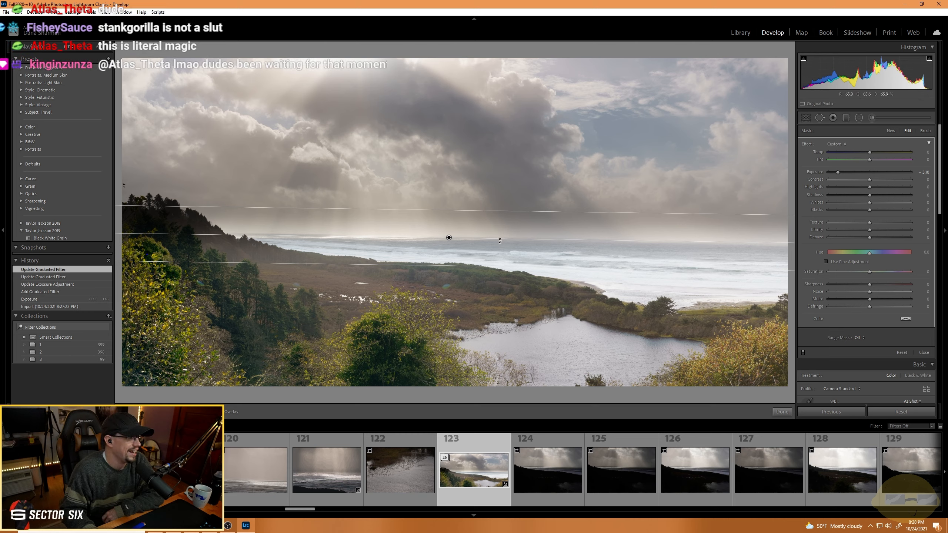
Set the sky filter's range mask to Luminance and show the luminance mask.
{"action": "left_click", "coordinate": [858, 337]}
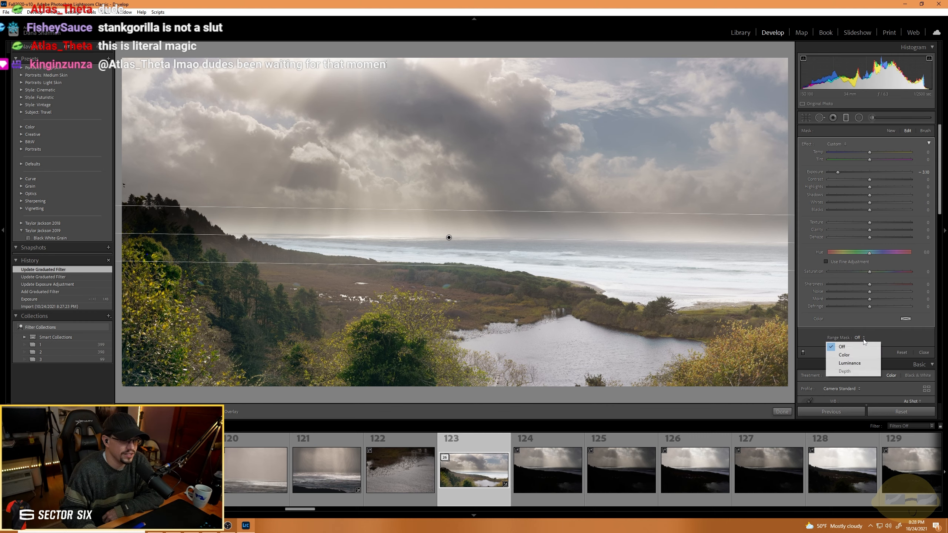
{"action": "left_click", "coordinate": [856, 364]}
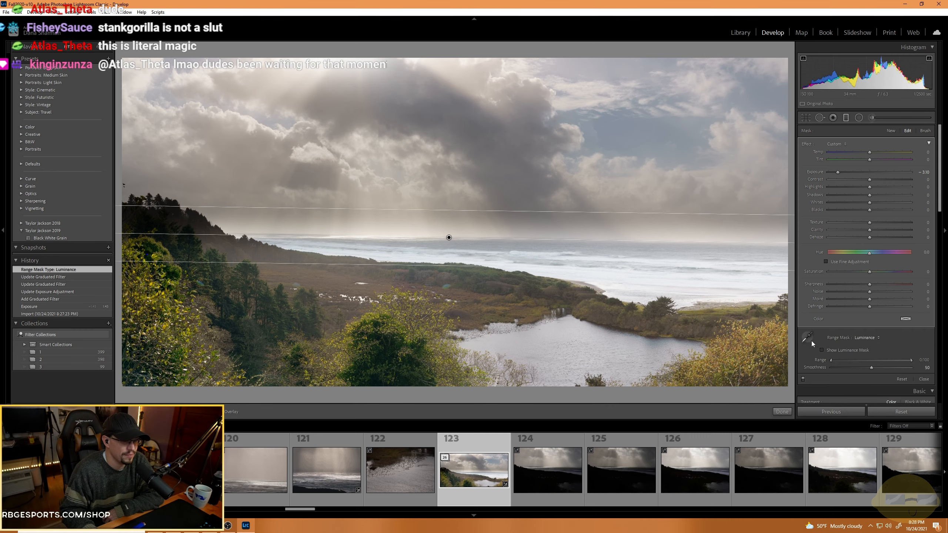
{"action": "left_click", "coordinate": [823, 351]}
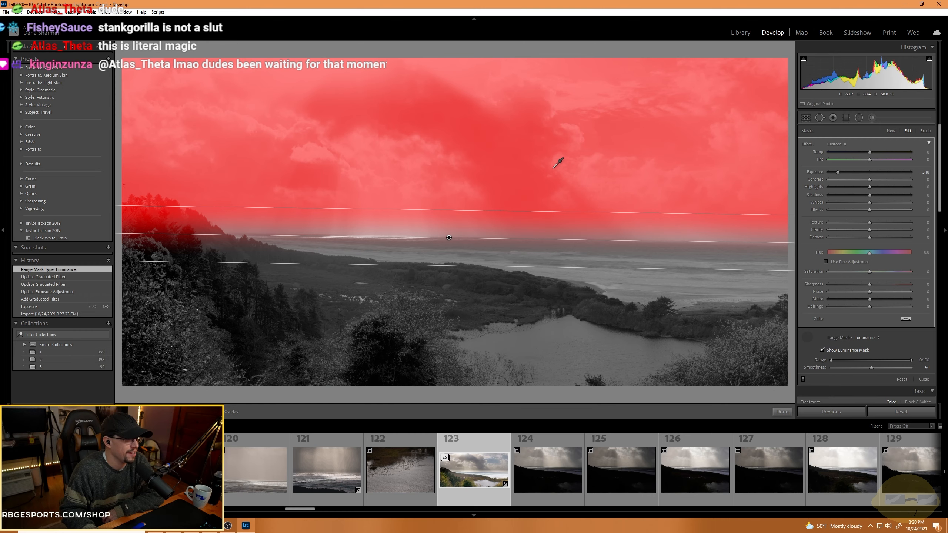
Sample tones across the clouds and blue sky to restrict the filter's luminance range to about 85/100.
{"action": "left_click", "coordinate": [526, 152]}
{"action": "left_click", "coordinate": [612, 115]}
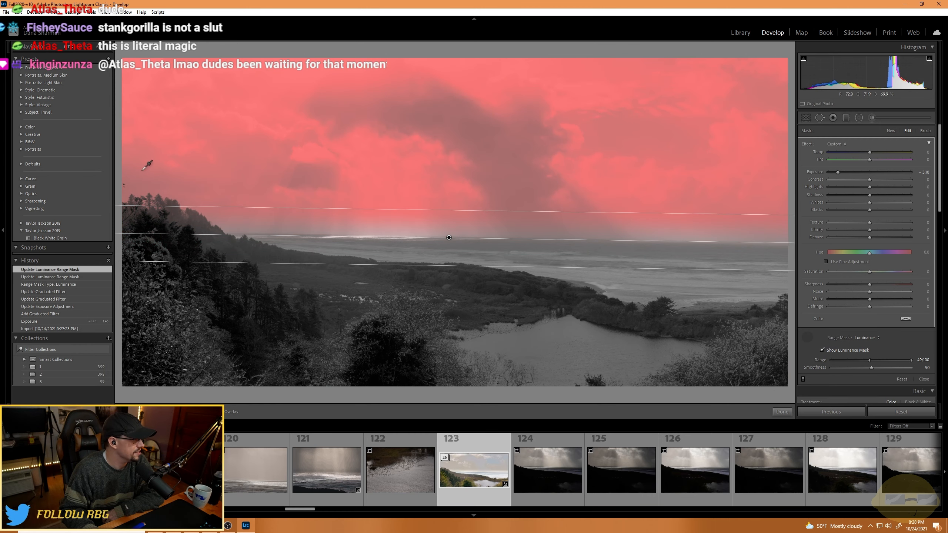
{"action": "left_click", "coordinate": [135, 69]}
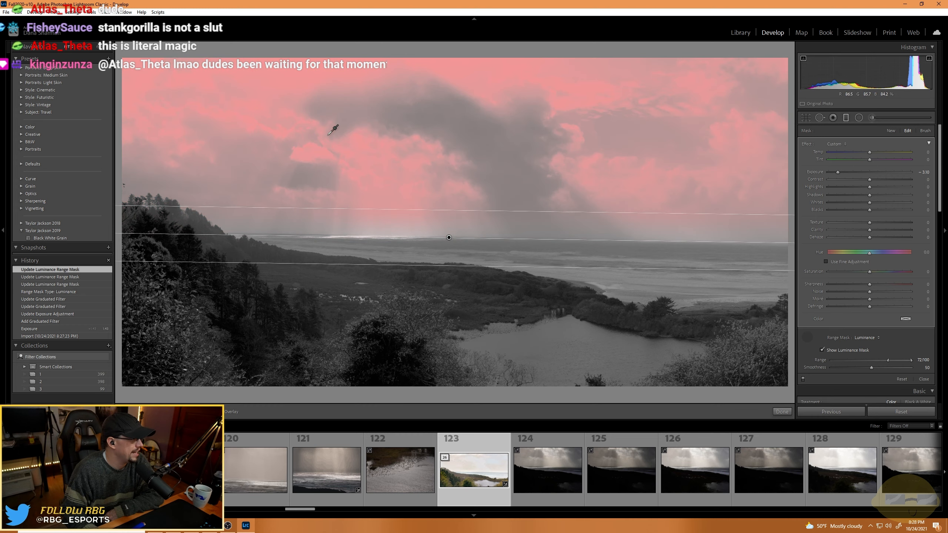
{"action": "left_click", "coordinate": [327, 139]}
{"action": "left_click", "coordinate": [361, 105]}
{"action": "left_click", "coordinate": [367, 159]}
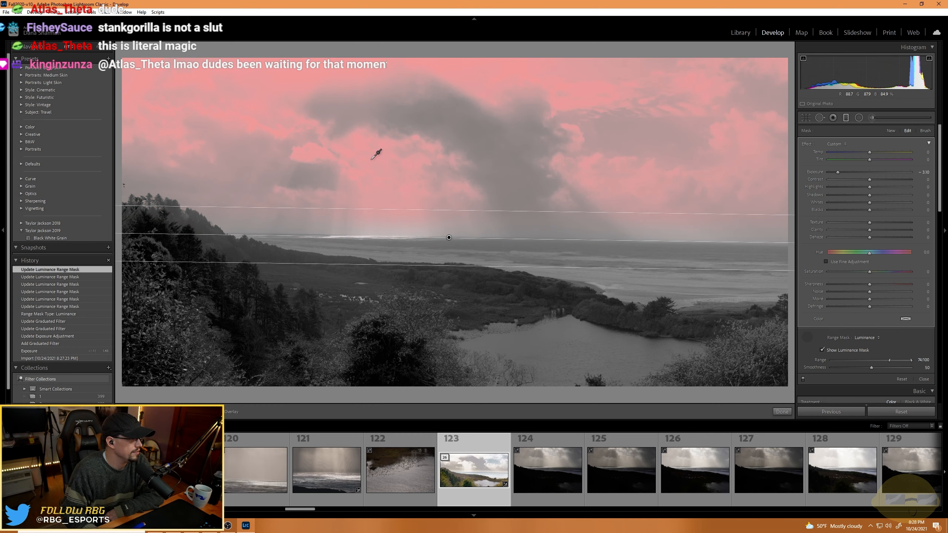
{"action": "left_click", "coordinate": [373, 63]}
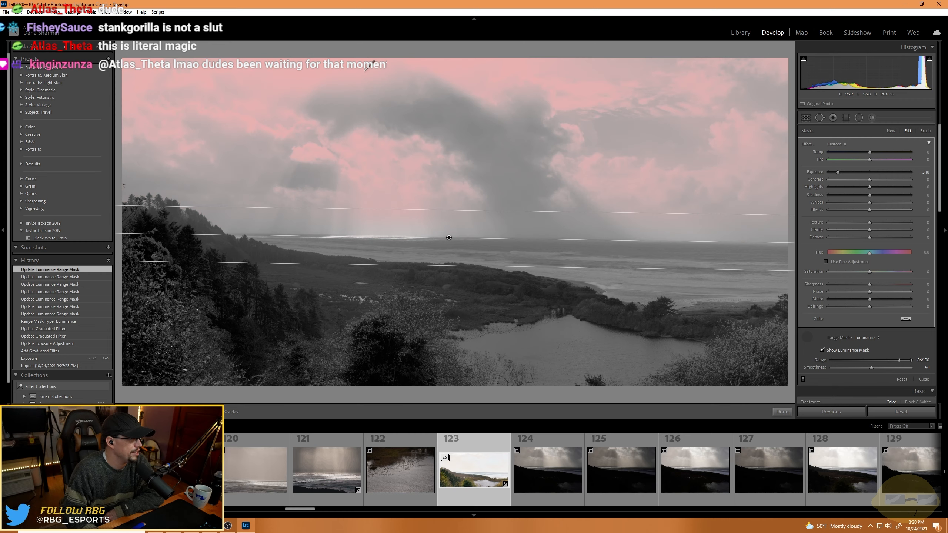
{"action": "left_click", "coordinate": [369, 165]}
{"action": "left_click", "coordinate": [361, 140]}
{"action": "left_click", "coordinate": [357, 137]}
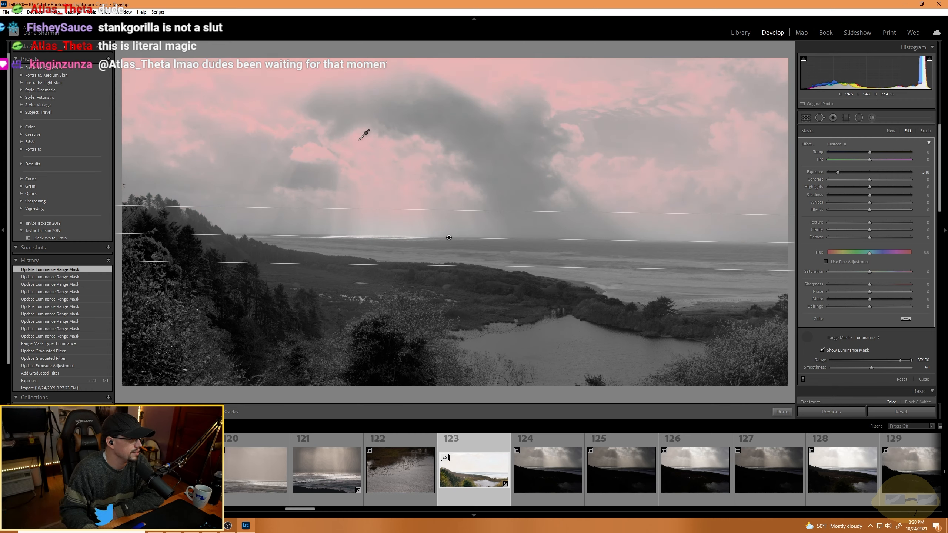
{"action": "left_click", "coordinate": [589, 88]}
{"action": "left_click", "coordinate": [629, 114]}
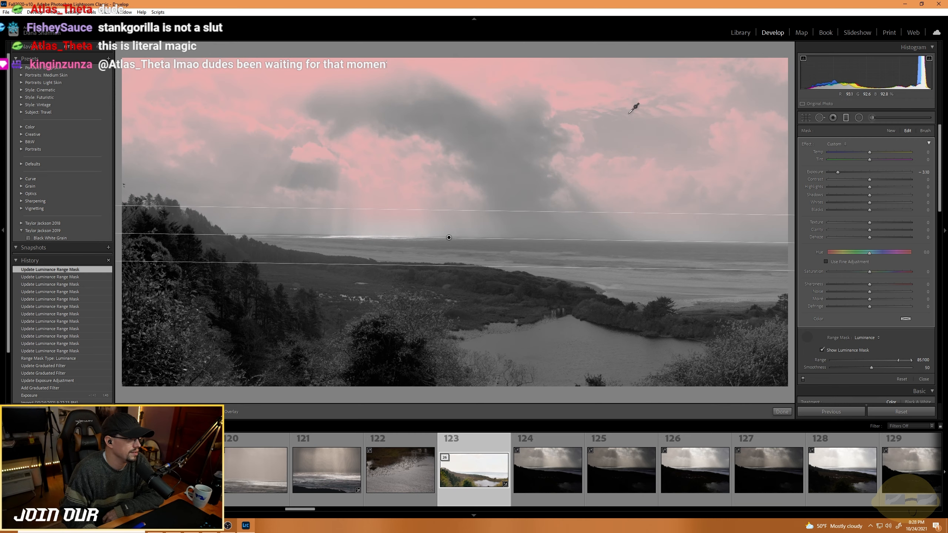
Resample tones across the bright clouds, dark cloud and horizon glow to set the sky filter's luminance range to about 69/100.
{"action": "left_click", "coordinate": [656, 170]}
{"action": "left_click", "coordinate": [537, 183]}
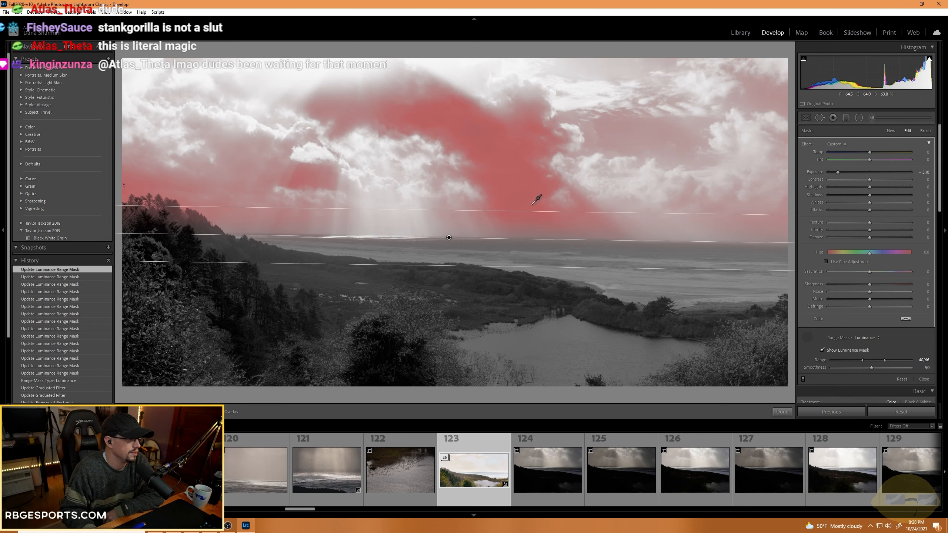
{"action": "left_click", "coordinate": [426, 183]}
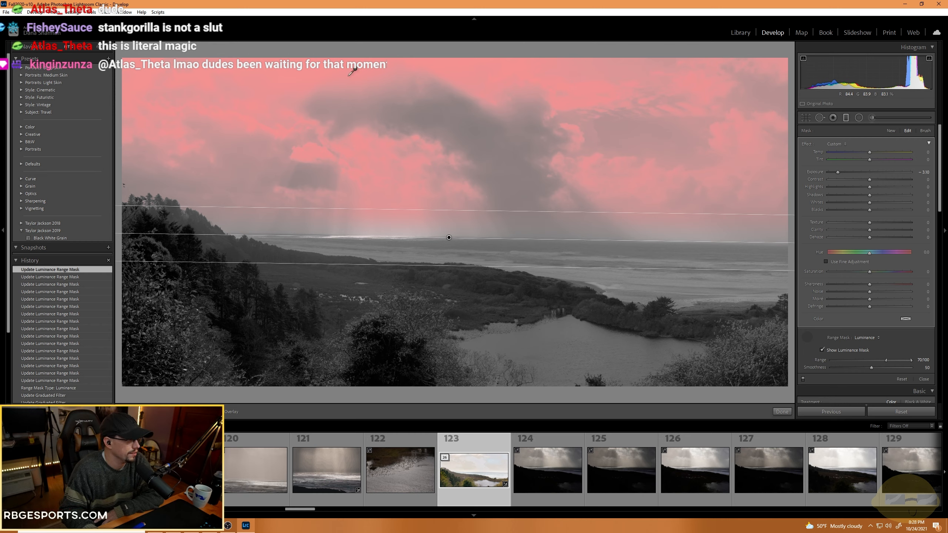
{"action": "left_click", "coordinate": [357, 85]}
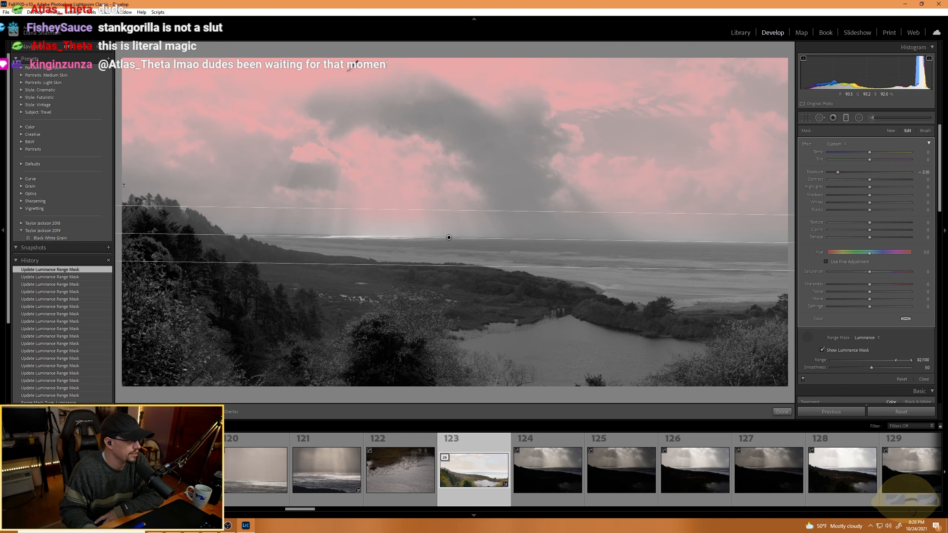
{"action": "left_click", "coordinate": [374, 168]}
{"action": "left_click", "coordinate": [384, 171]}
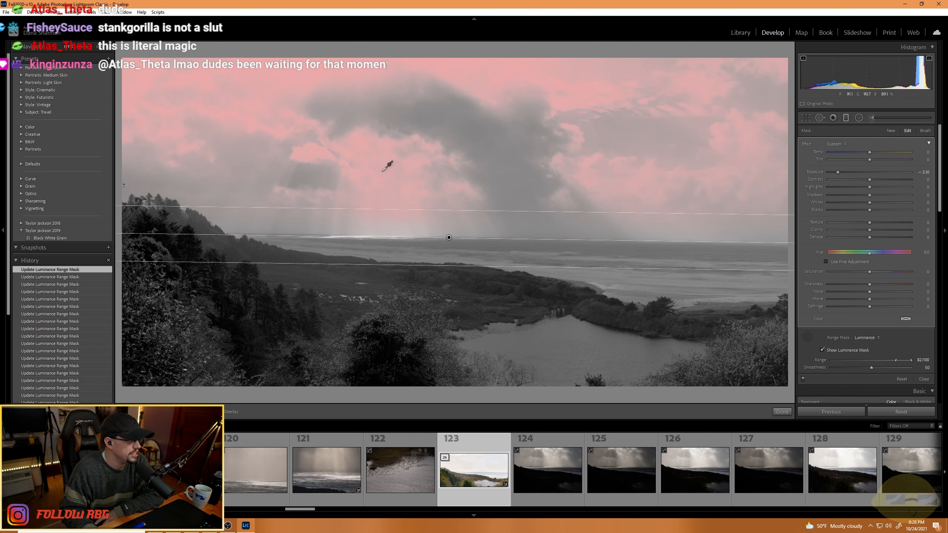
{"action": "left_click", "coordinate": [371, 174]}
{"action": "left_click", "coordinate": [305, 149]}
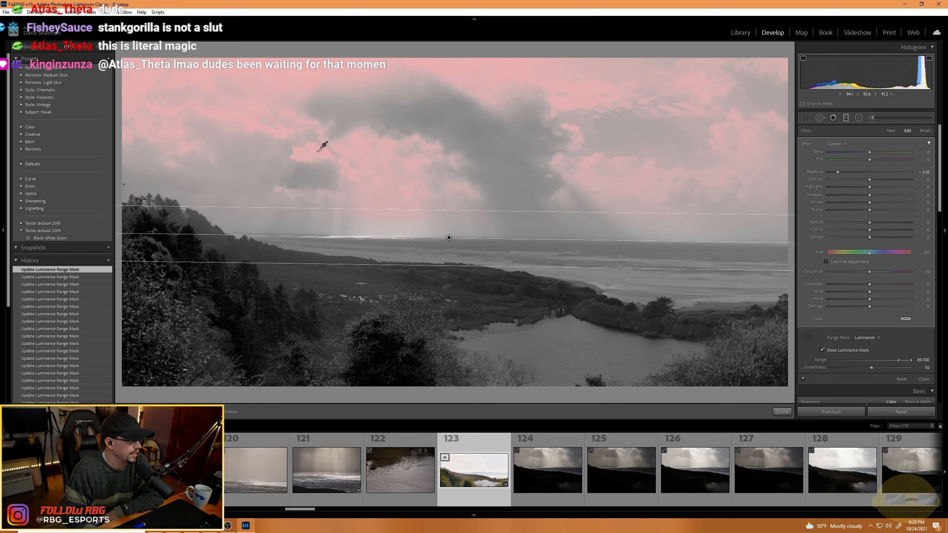
{"action": "left_click", "coordinate": [236, 73]}
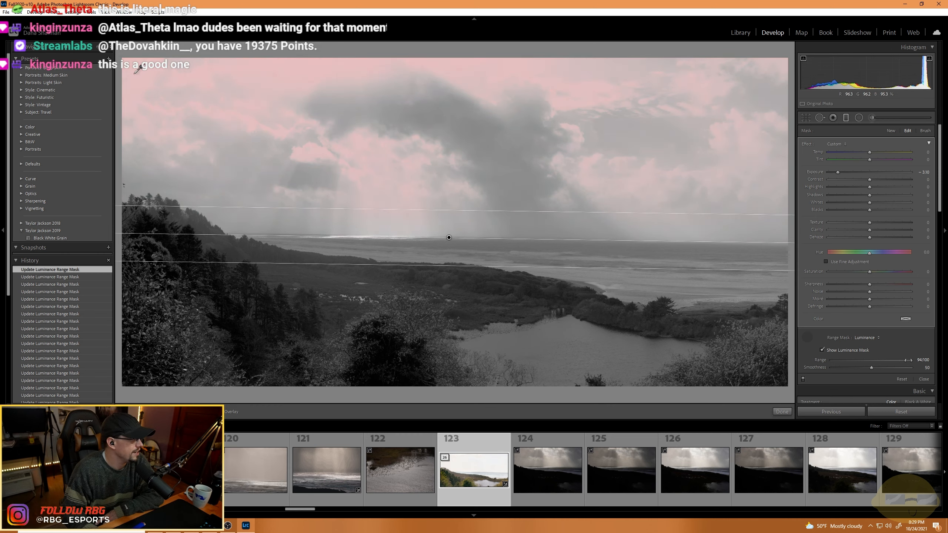
{"action": "left_click", "coordinate": [593, 76]}
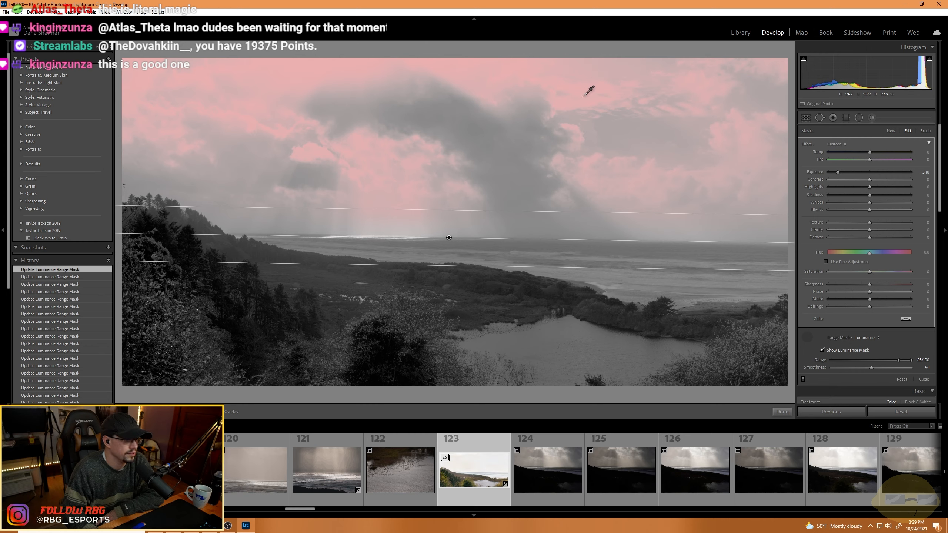
{"action": "left_click", "coordinate": [606, 187]}
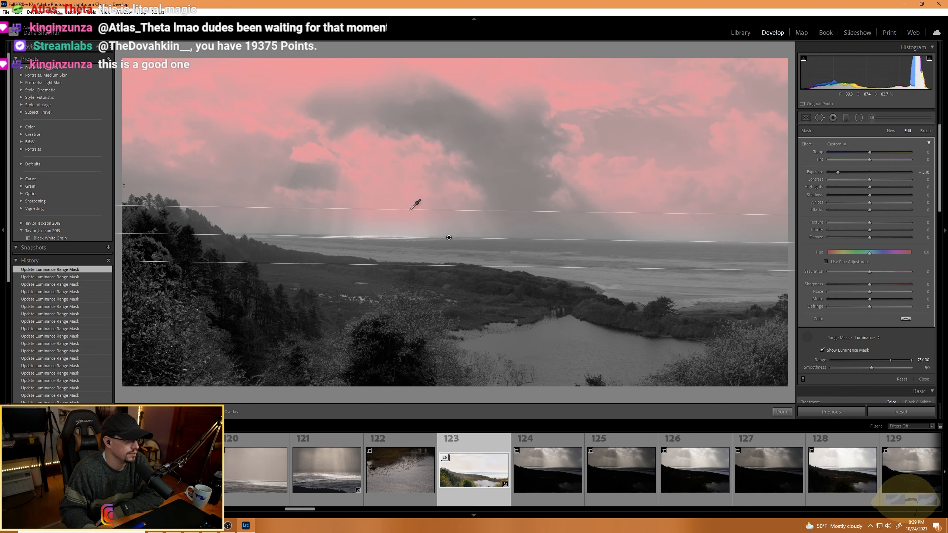
{"action": "left_click", "coordinate": [401, 227]}
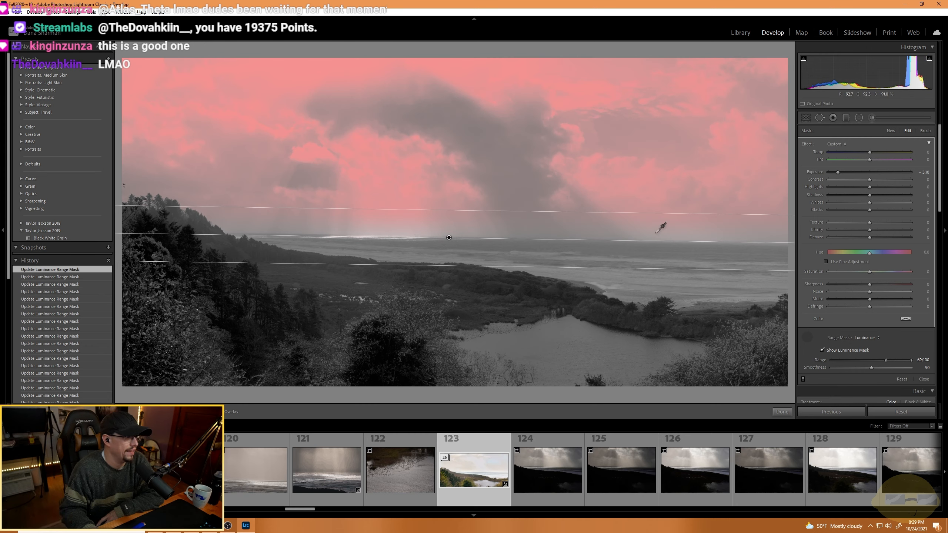
Set the sky filter's luminance range to about 73/100 and Smoothness to 43, and hide the luminance mask.
{"action": "left_click_drag", "start_coordinate": [887, 361], "coordinate": [865, 367]}
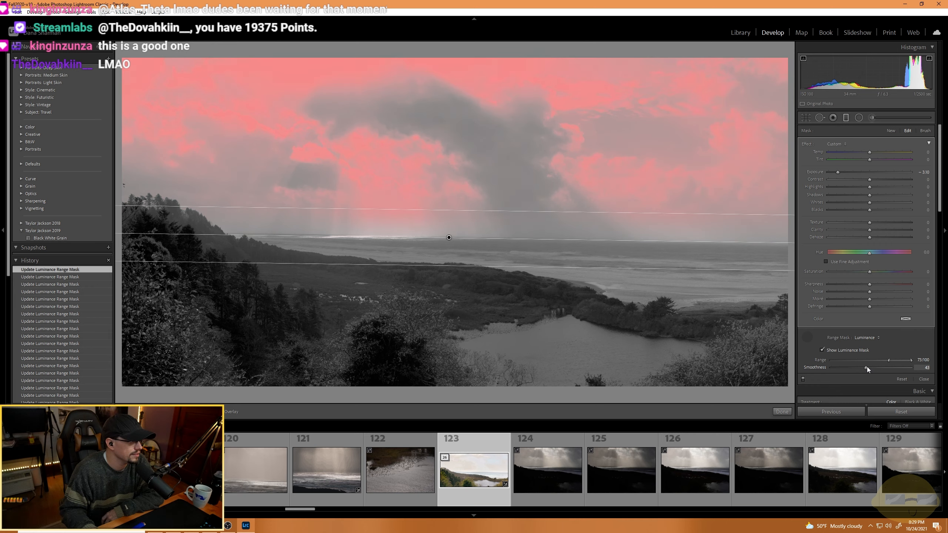
{"action": "left_click", "coordinate": [823, 350]}
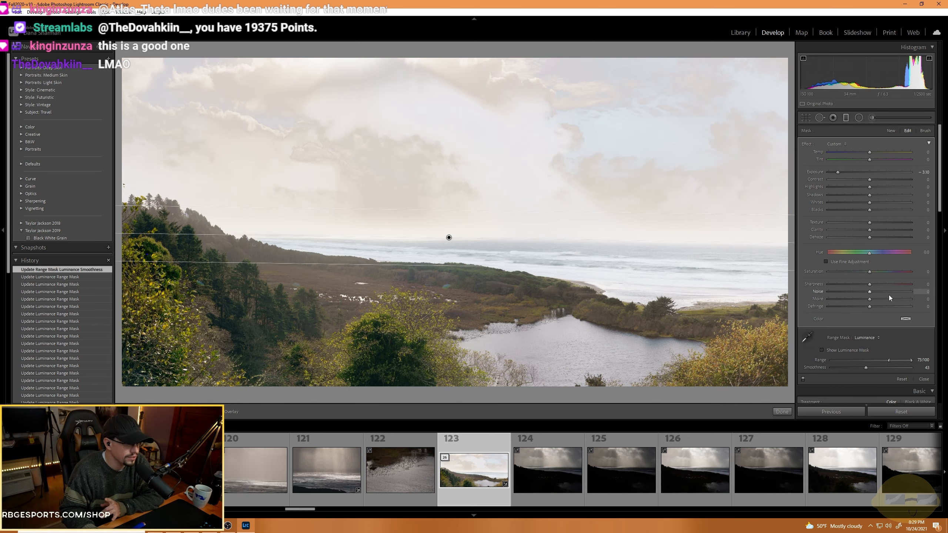
Turn off the sky filter's range mask and set its Exposure to about -2.76.
{"action": "left_click", "coordinate": [869, 173]}
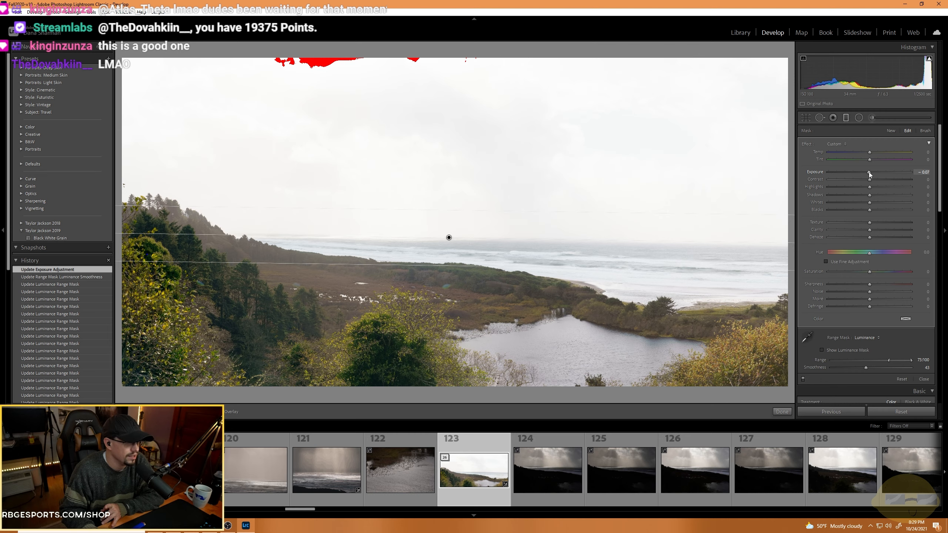
{"action": "mouse_move", "coordinate": [869, 172]}
{"action": "left_mouse_down"}
{"action": "mouse_move", "coordinate": [824, 171]}
{"action": "mouse_move", "coordinate": [870, 173]}
{"action": "left_mouse_up"}
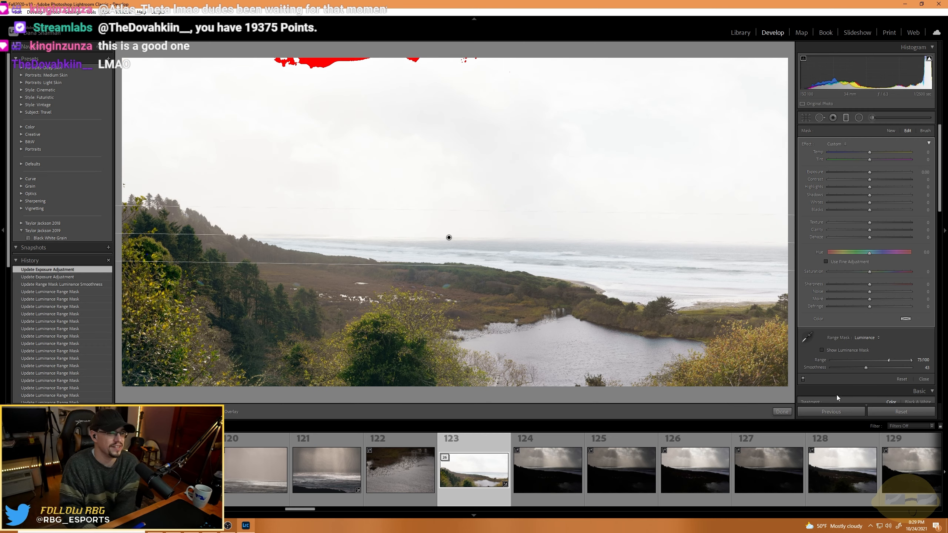
{"action": "left_click", "coordinate": [865, 338]}
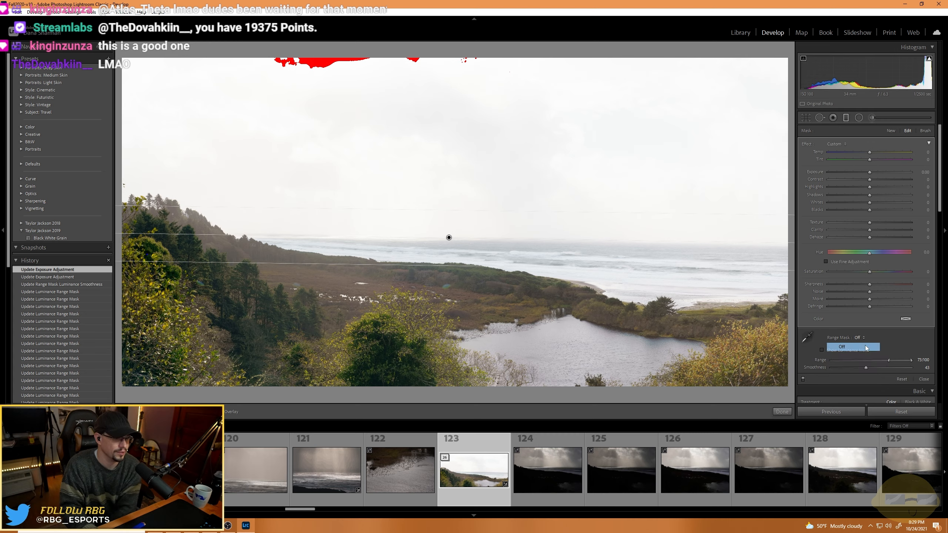
{"action": "left_click", "coordinate": [842, 346]}
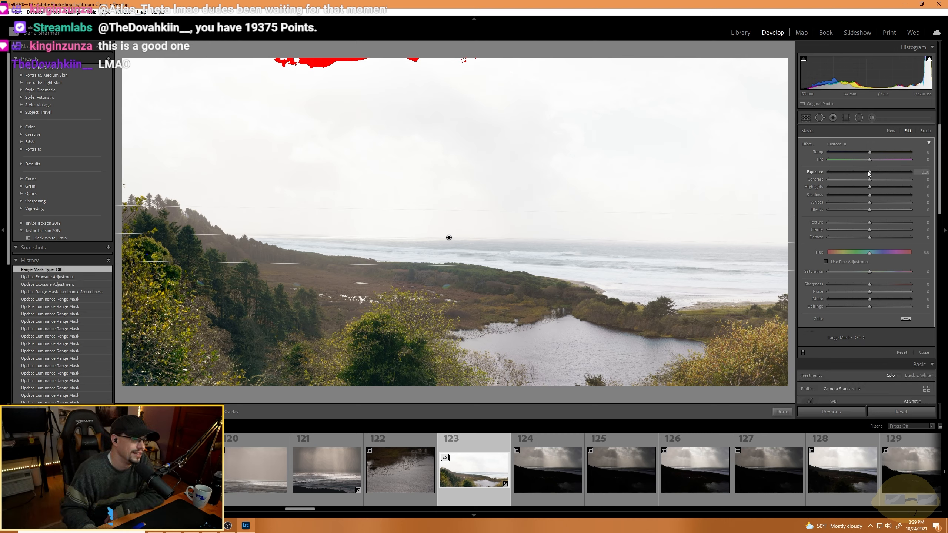
{"action": "left_click_drag", "start_coordinate": [869, 173], "coordinate": [841, 170]}
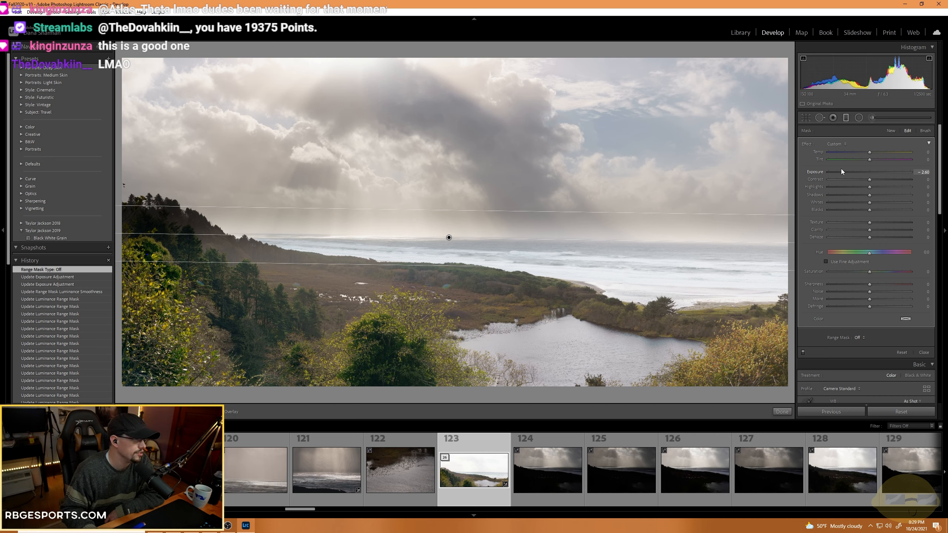
{"action": "left_click_drag", "start_coordinate": [841, 169], "coordinate": [839, 168]}
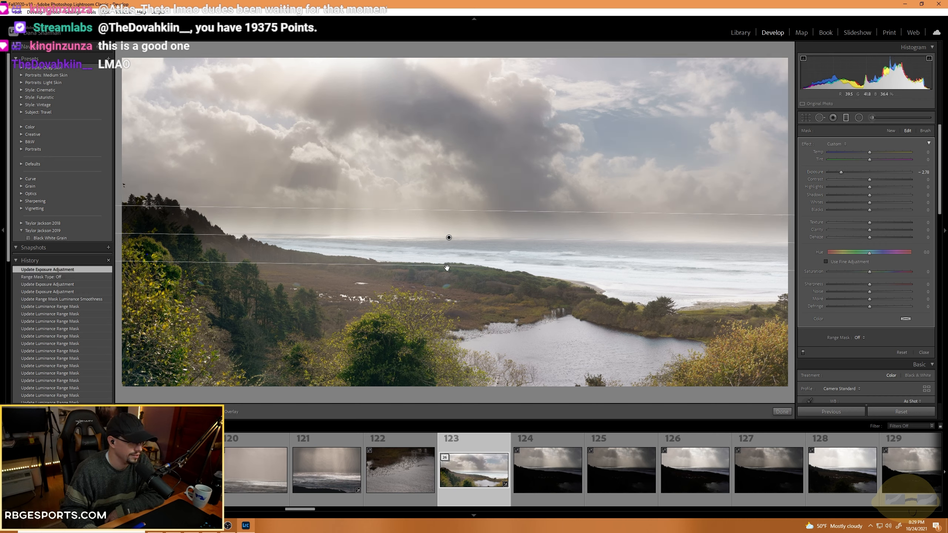
Widen the sky filter's gradient, shift and tilt it along the ocean horizon, and close the filter.
{"action": "left_click_drag", "start_coordinate": [446, 265], "coordinate": [449, 284]}
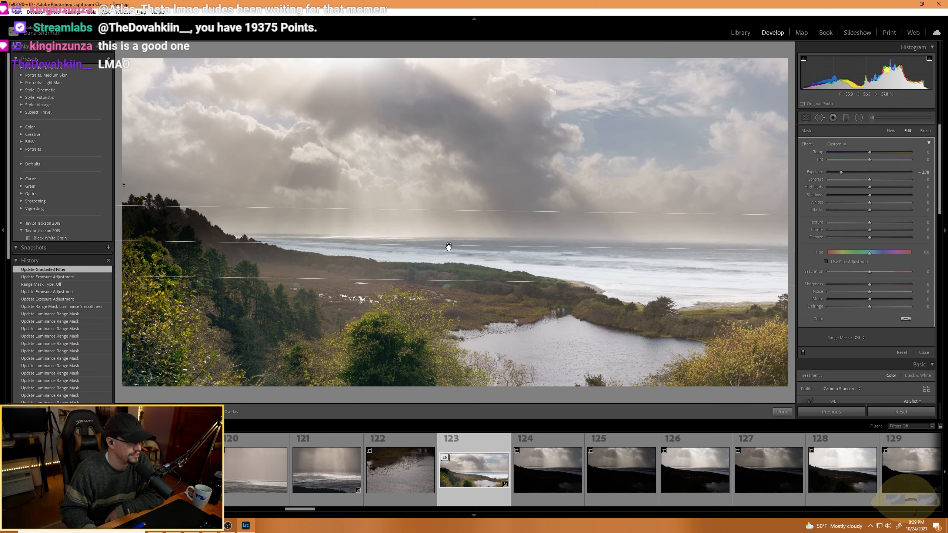
{"action": "left_click_drag", "start_coordinate": [449, 247], "coordinate": [447, 240]}
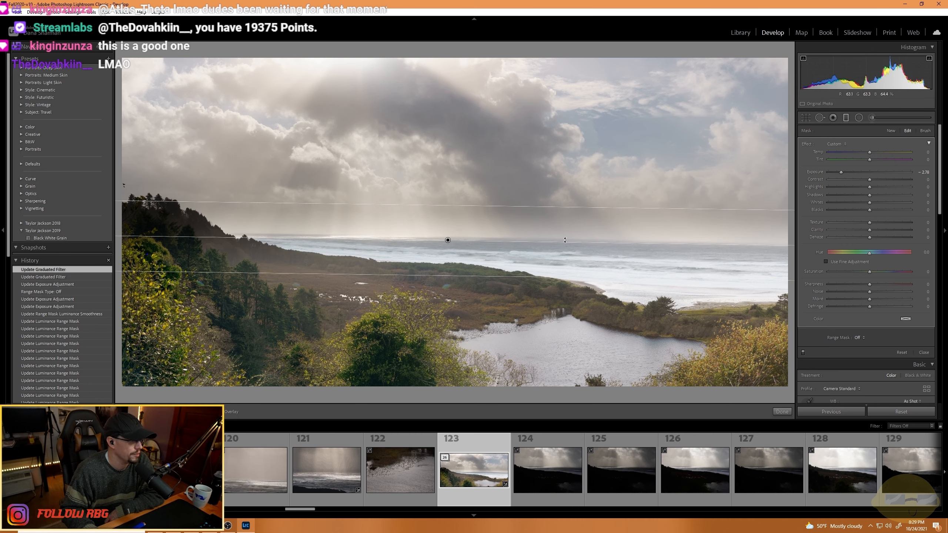
{"action": "left_click_drag", "start_coordinate": [571, 243], "coordinate": [767, 248]}
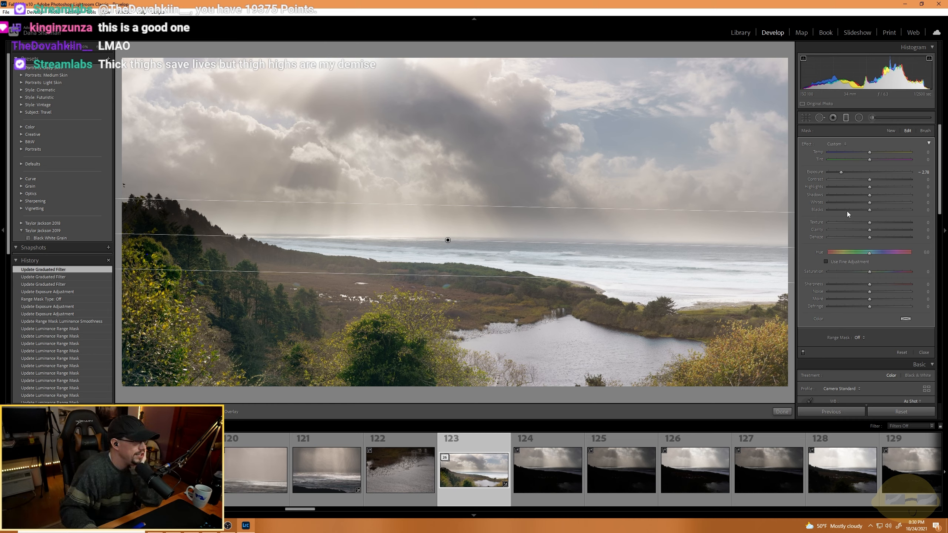
{"action": "left_click", "coordinate": [845, 120]}
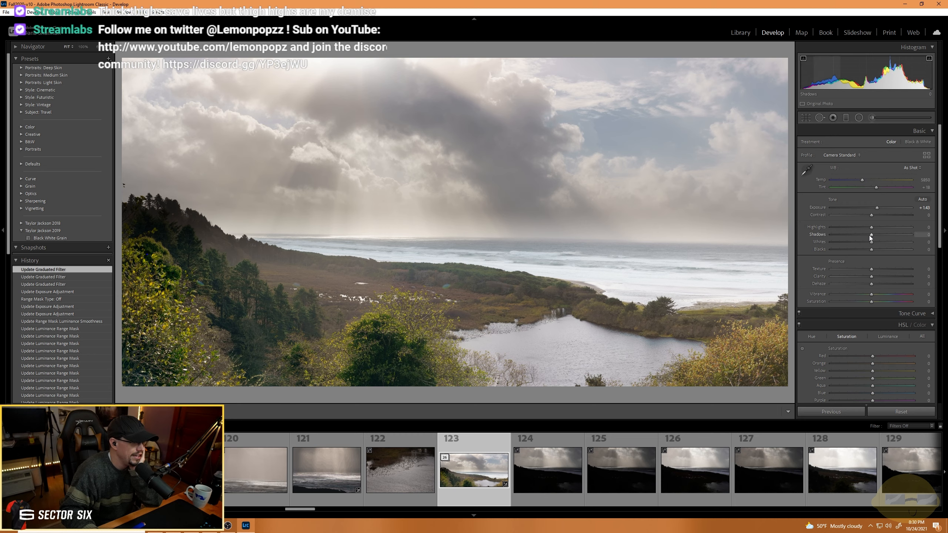
Set the panorama's Contrast to about +34, Highlights to -39 and Shadows to -37, and fine-tune its Exposure.
{"action": "left_click_drag", "start_coordinate": [872, 237], "coordinate": [853, 227]}
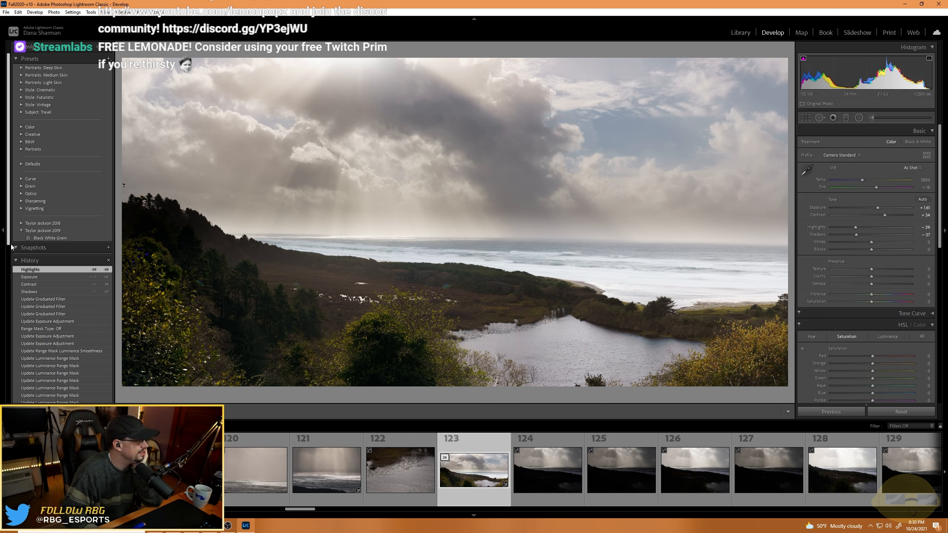
Apply the Futuristic style preset FT08 to the panorama, and set Temp to about 5272 and Exposure to about +1.98.
{"action": "left_click", "coordinate": [30, 260]}
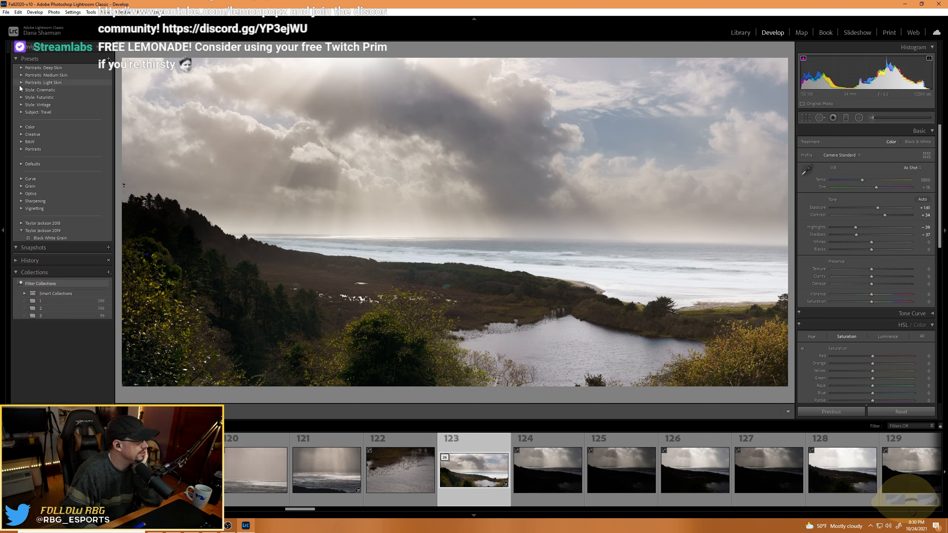
{"action": "left_click", "coordinate": [21, 97]}
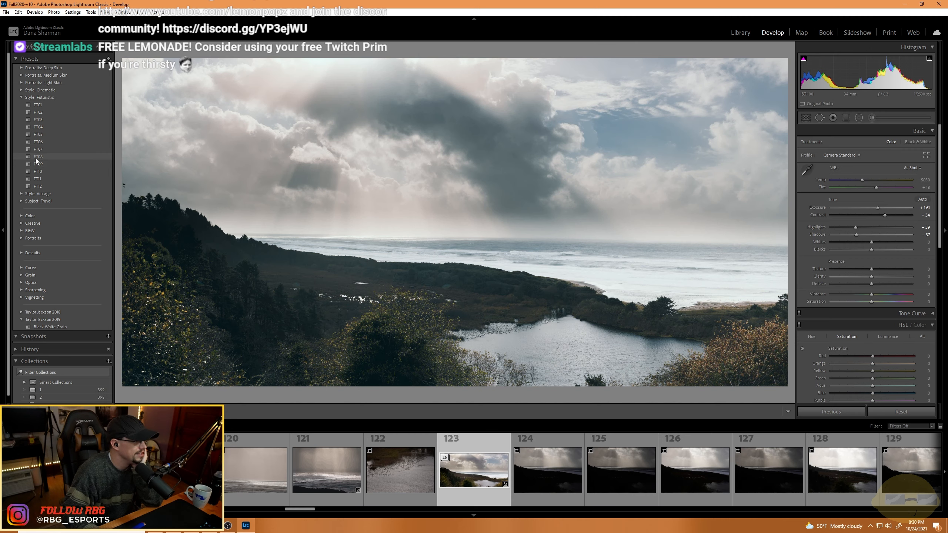
{"action": "left_click", "coordinate": [35, 158]}
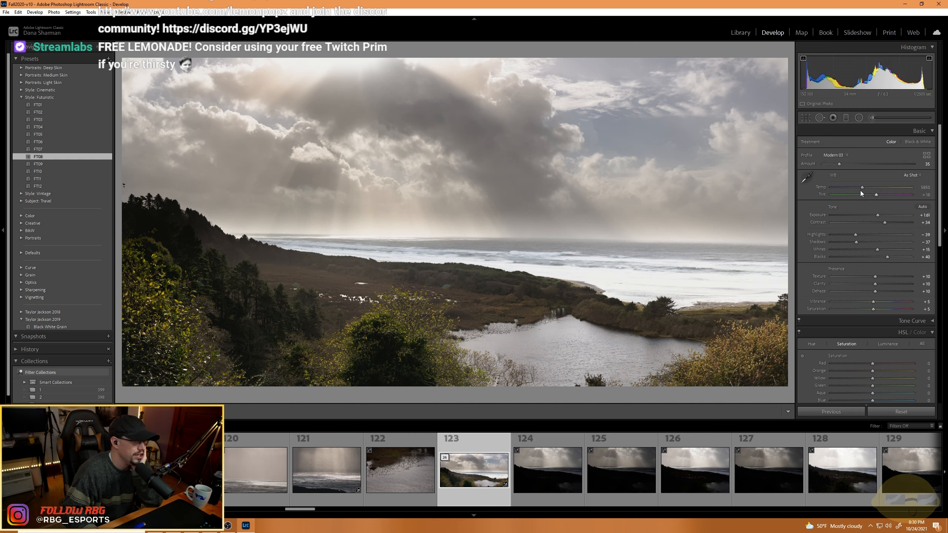
{"action": "left_click_drag", "start_coordinate": [860, 187], "coordinate": [879, 214]}
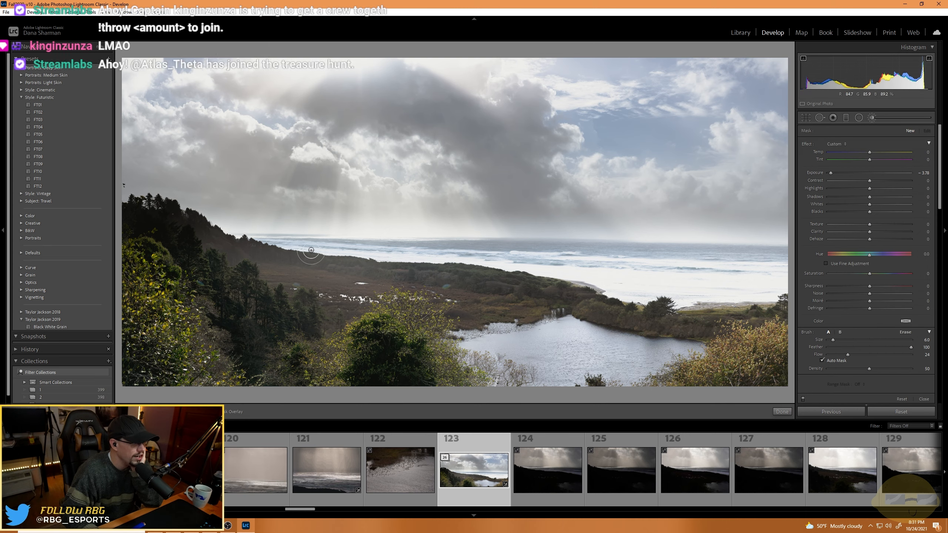
Brush an auto-masked adjustment over the bright ocean with Exposure about -3.78 and Highlights about -88.
{"action": "left_click_drag", "start_coordinate": [541, 265], "coordinate": [684, 318]}
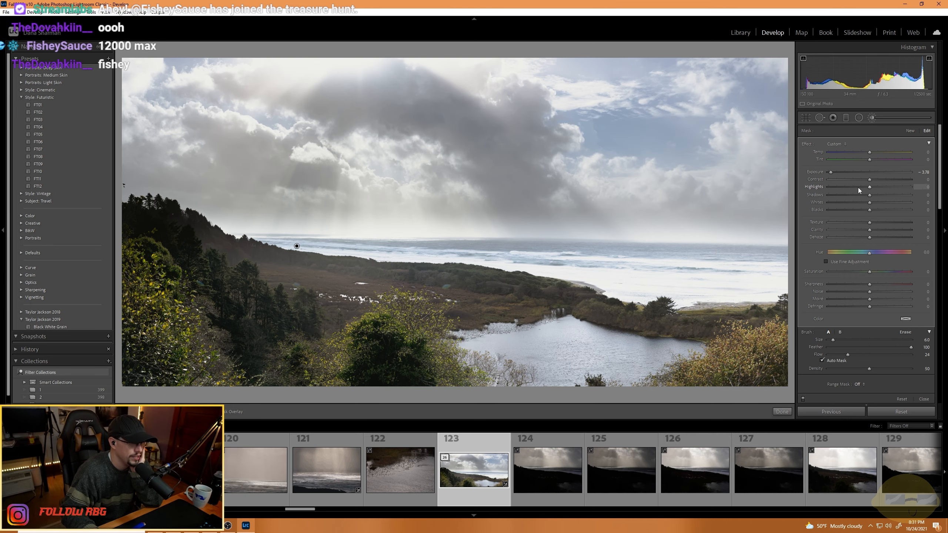
{"action": "left_click_drag", "start_coordinate": [858, 190], "coordinate": [835, 189]}
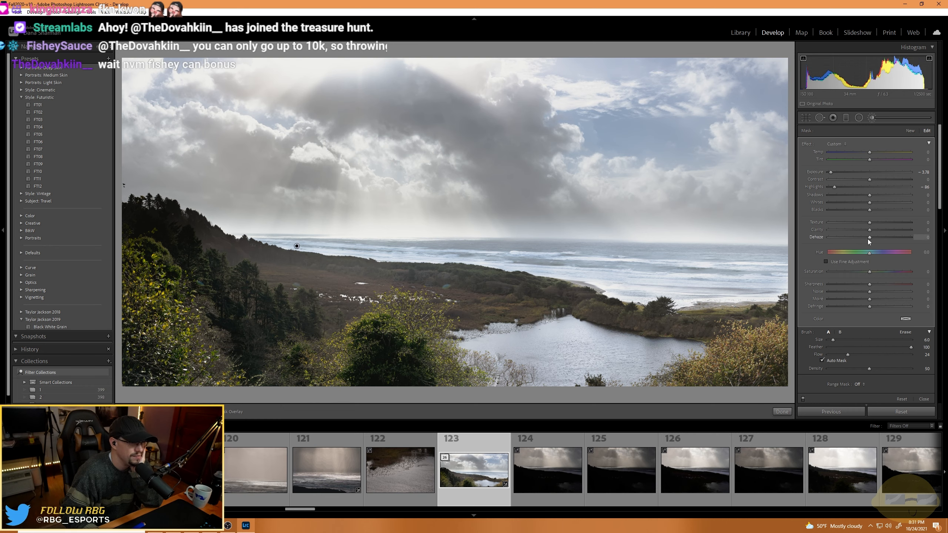
{"action": "left_click", "coordinate": [872, 118]}
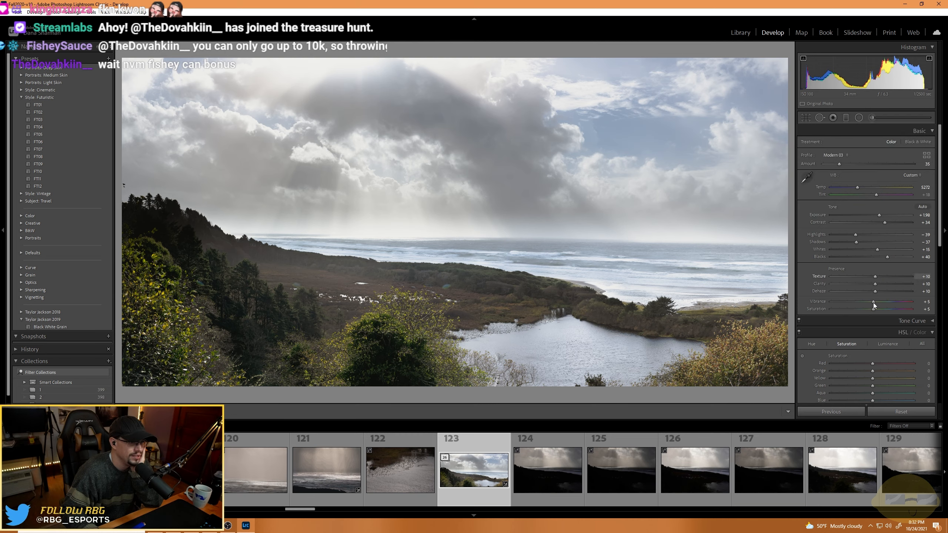
Set the panorama's Clarity to about -27 and Dehaze to about +21.
{"action": "mouse_move", "coordinate": [875, 293]}
{"action": "left_mouse_down"}
{"action": "mouse_move", "coordinate": [882, 284]}
{"action": "mouse_move", "coordinate": [861, 288]}
{"action": "left_mouse_up"}
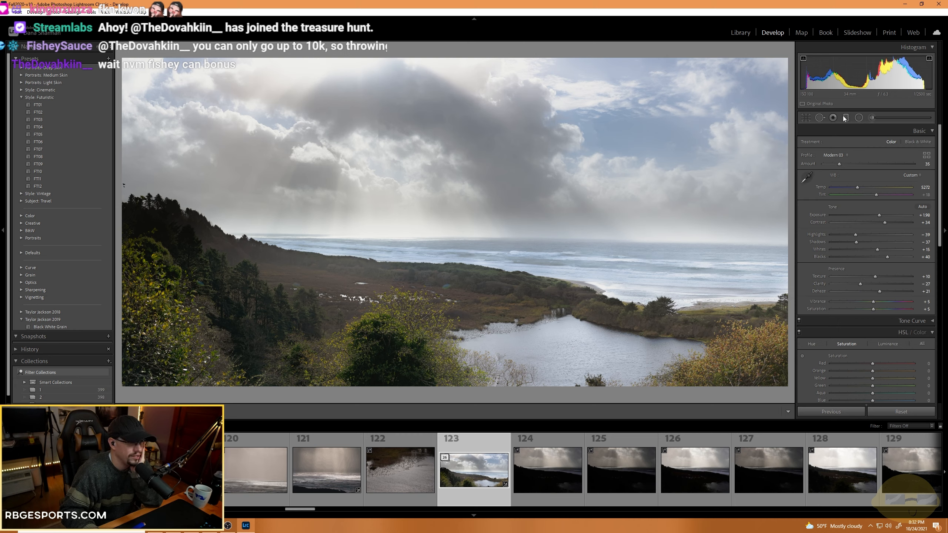
Add a graduated filter over the land below the horizon with Exposure about -0.04 and Dehaze 0, and tilt it closer to the horizon.
{"action": "key", "text": "m"}
{"action": "left_click_drag", "start_coordinate": [430, 295], "coordinate": [440, 212]}
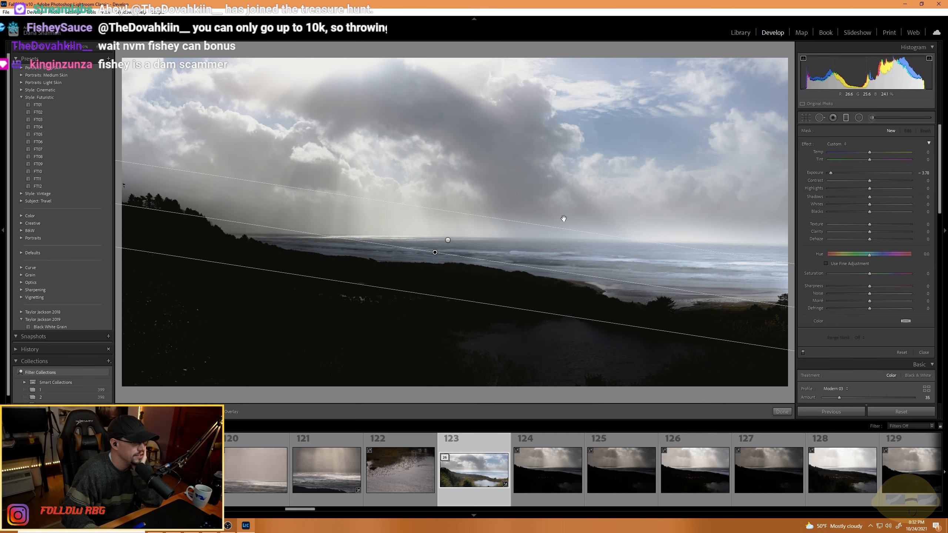
{"action": "left_click_drag", "start_coordinate": [831, 172], "coordinate": [869, 171]}
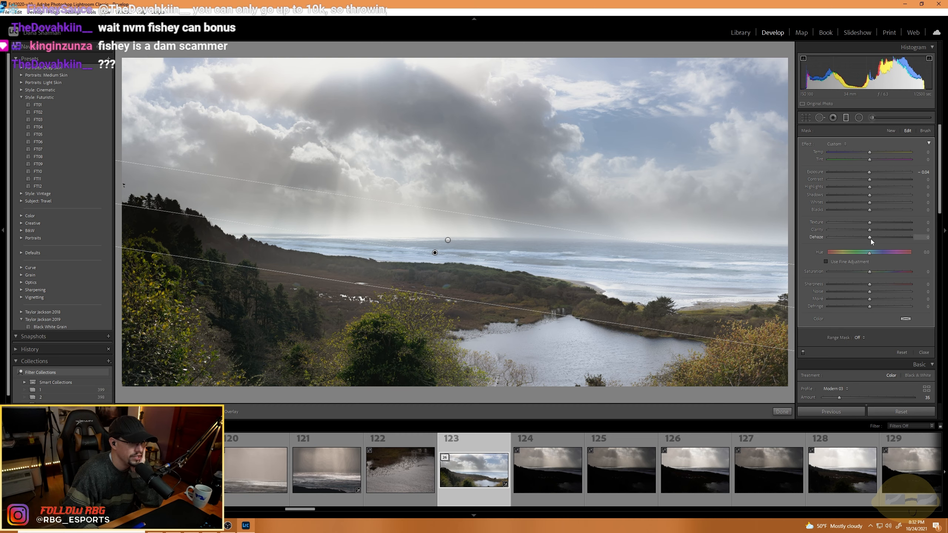
{"action": "mouse_move", "coordinate": [876, 240]}
{"action": "left_mouse_down"}
{"action": "mouse_move", "coordinate": [885, 241]}
{"action": "mouse_move", "coordinate": [868, 240]}
{"action": "left_mouse_up"}
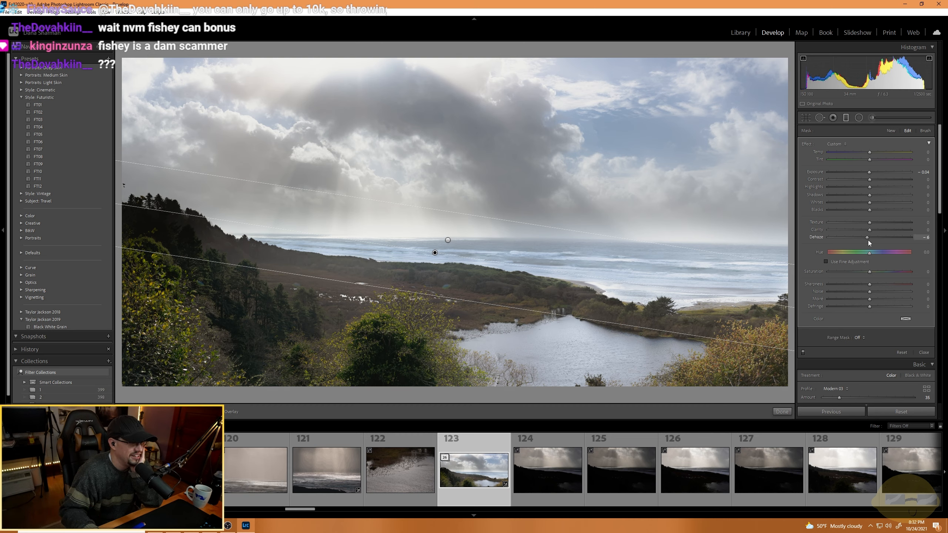
{"action": "double_click", "coordinate": [866, 236]}
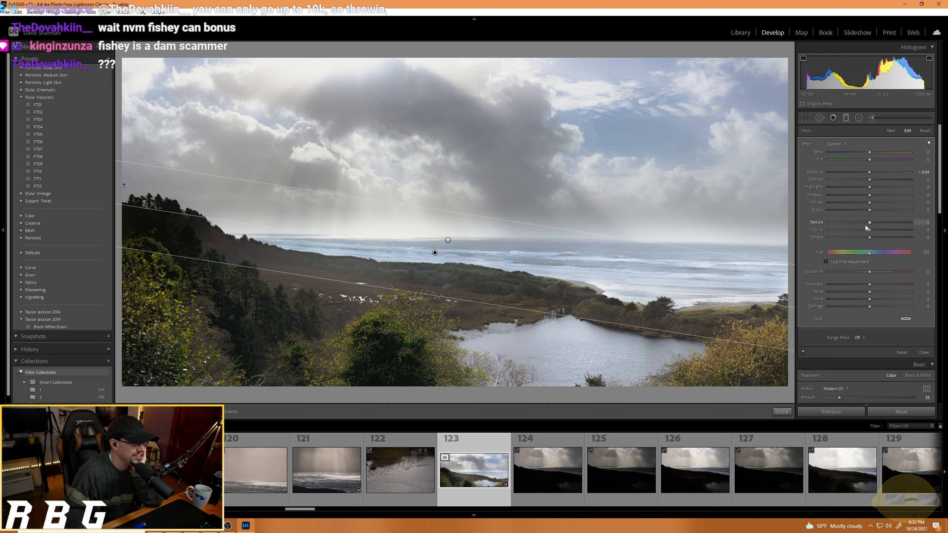
{"action": "left_click_drag", "start_coordinate": [563, 272], "coordinate": [563, 269]}
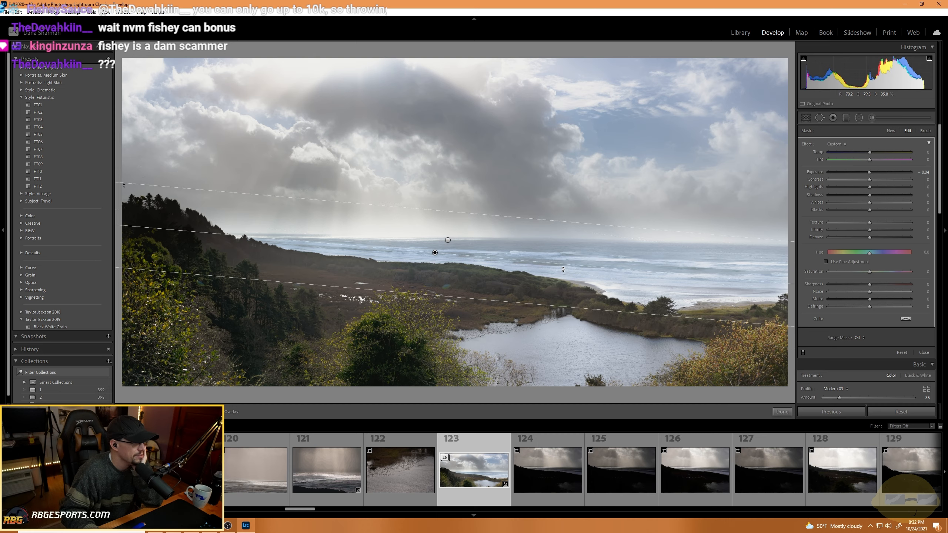
Move the graduated filter down over the land, set its Dehaze to about 57, then narrow its transition and align it with the shoreline.
{"action": "left_click_drag", "start_coordinate": [436, 253], "coordinate": [445, 293]}
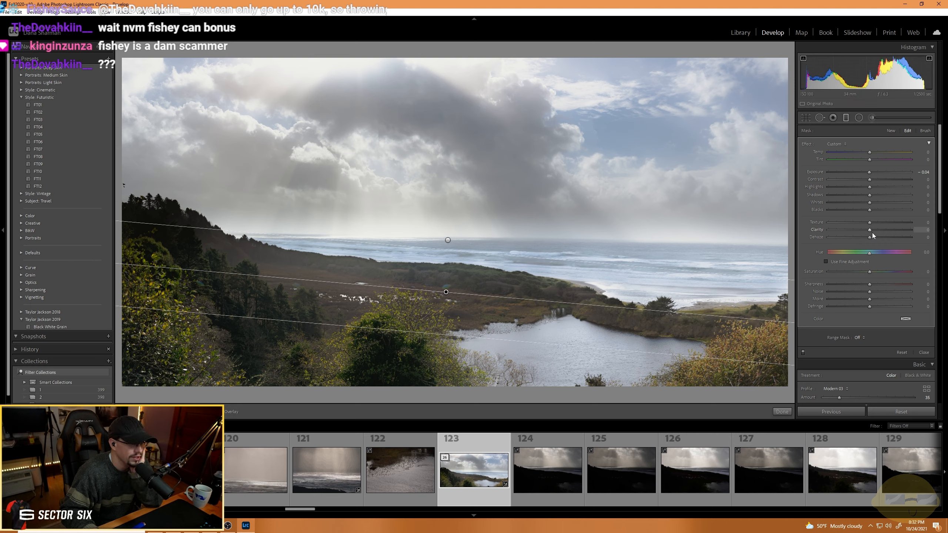
{"action": "mouse_move", "coordinate": [871, 231]}
{"action": "left_mouse_down"}
{"action": "mouse_move", "coordinate": [891, 229]}
{"action": "mouse_move", "coordinate": [868, 230]}
{"action": "left_mouse_up"}
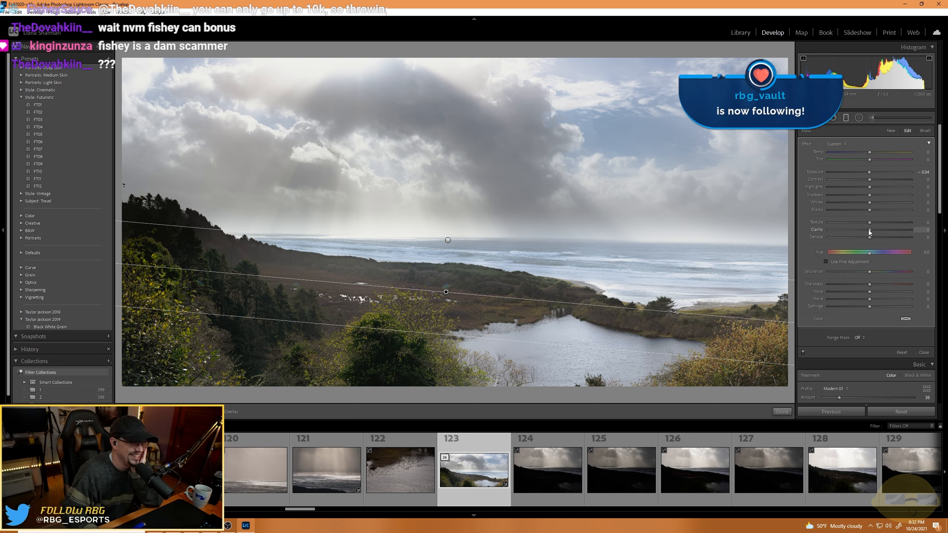
{"action": "left_click_drag", "start_coordinate": [871, 237], "coordinate": [893, 241]}
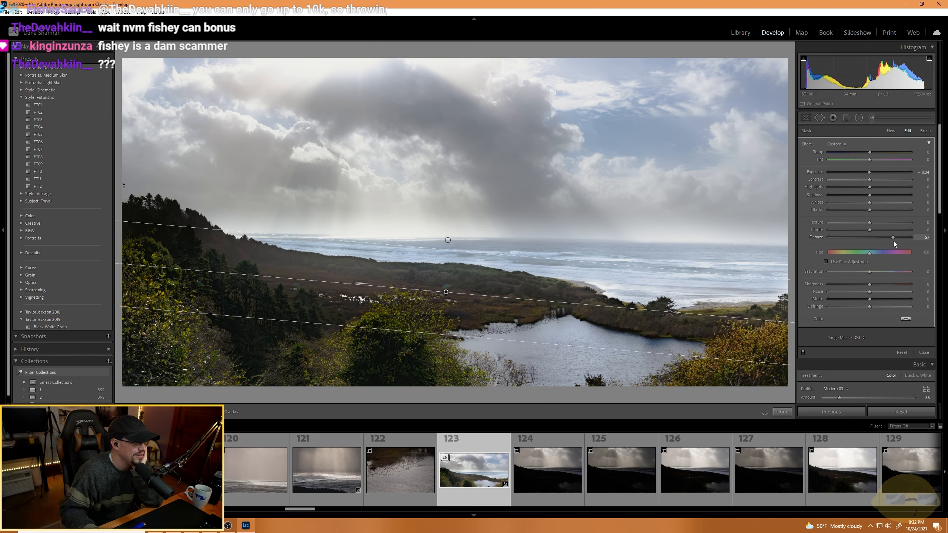
{"action": "mouse_move", "coordinate": [490, 255]}
{"action": "left_mouse_down"}
{"action": "mouse_move", "coordinate": [473, 313]}
{"action": "mouse_move", "coordinate": [442, 327]}
{"action": "mouse_move", "coordinate": [455, 272]}
{"action": "left_mouse_up"}
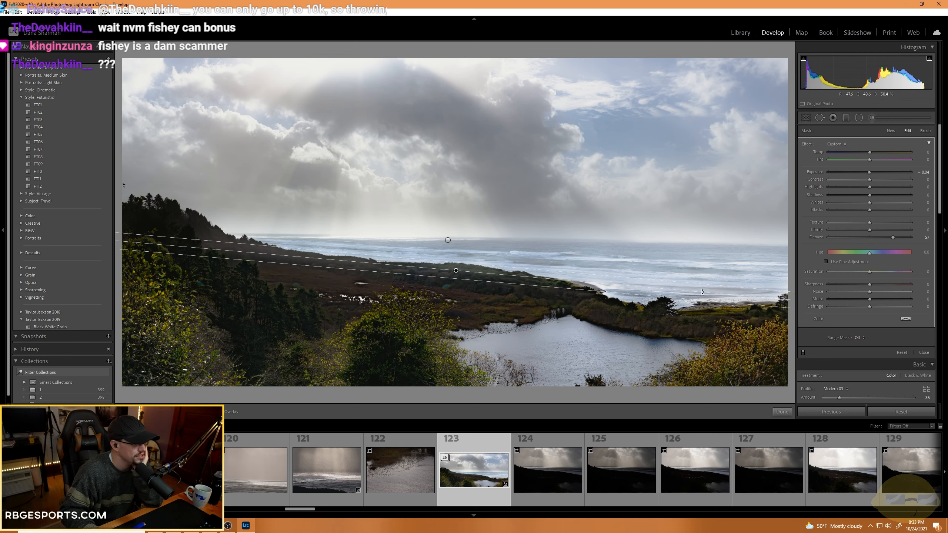
{"action": "mouse_move", "coordinate": [659, 300]}
{"action": "left_mouse_down"}
{"action": "mouse_move", "coordinate": [706, 295]}
{"action": "mouse_move", "coordinate": [673, 288]}
{"action": "left_mouse_up"}
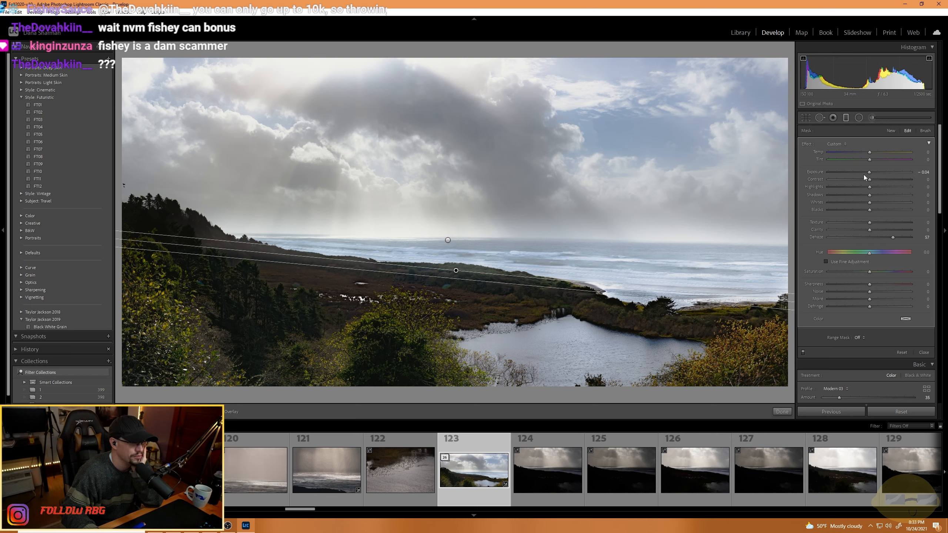
Set the land filter's Dehaze to about 38 and Clarity to about 34, and raise the panorama's Vibrance to about +56.
{"action": "left_click_drag", "start_coordinate": [892, 237], "coordinate": [889, 238]}
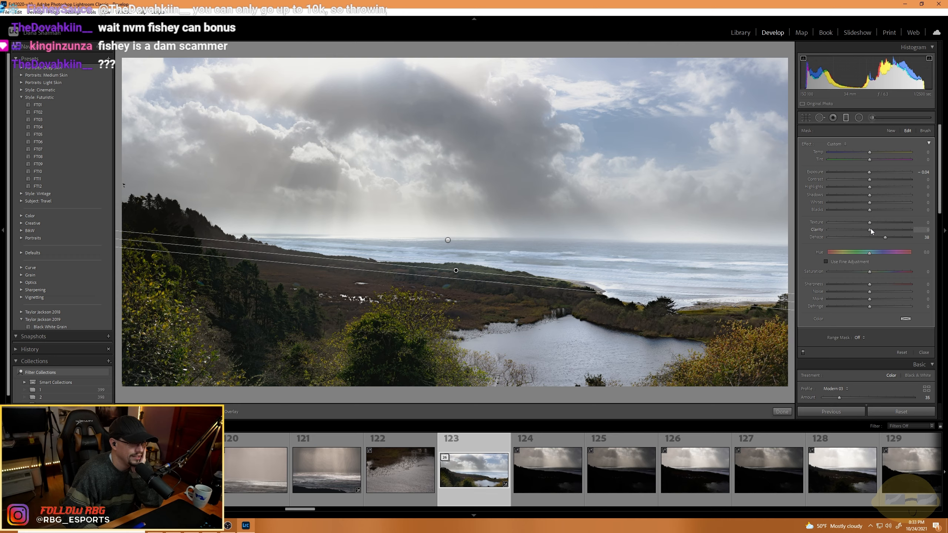
{"action": "left_click_drag", "start_coordinate": [870, 229], "coordinate": [886, 233]}
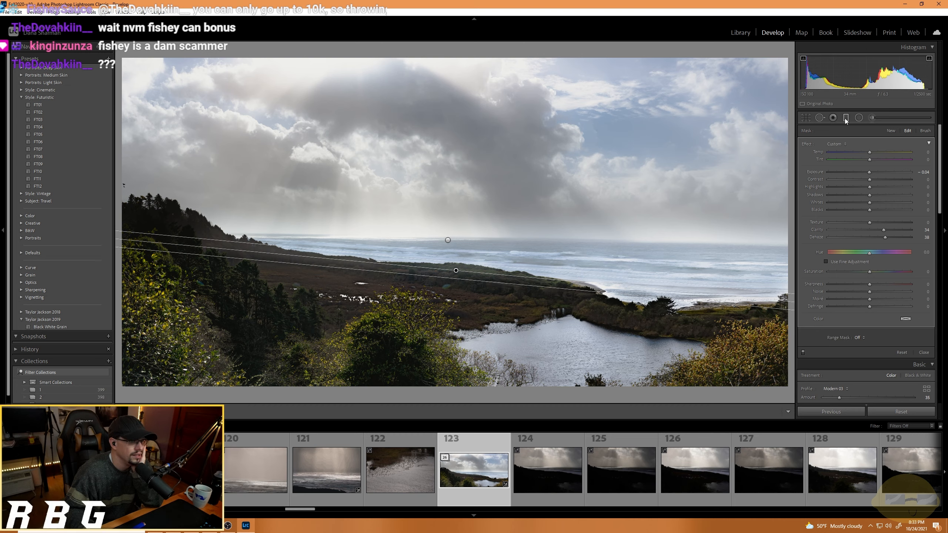
{"action": "left_click", "coordinate": [846, 119]}
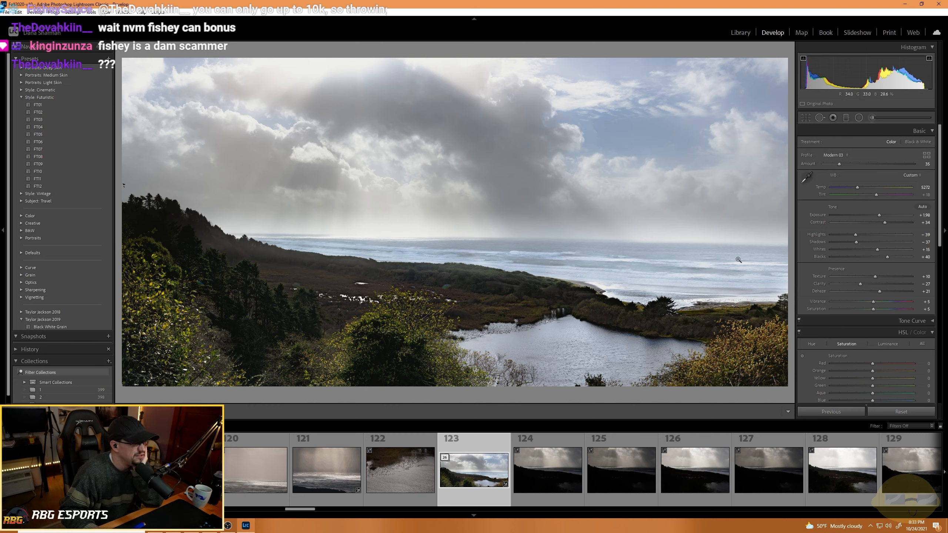
{"action": "left_click_drag", "start_coordinate": [869, 300], "coordinate": [894, 302]}
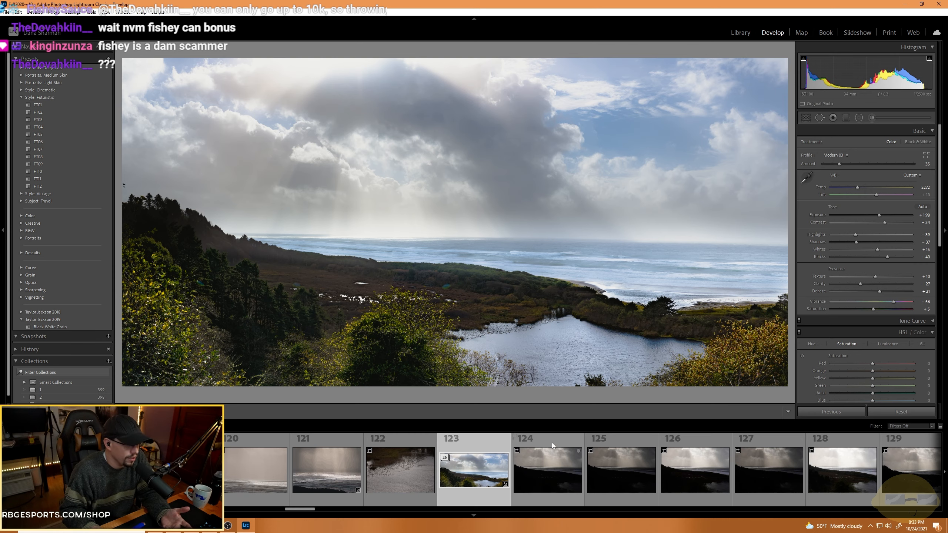
Examine the bracketed storm-coast frames between photos 124 and 149 to identify the start and end of an exposure bracket.
{"action": "left_click", "coordinate": [549, 471]}
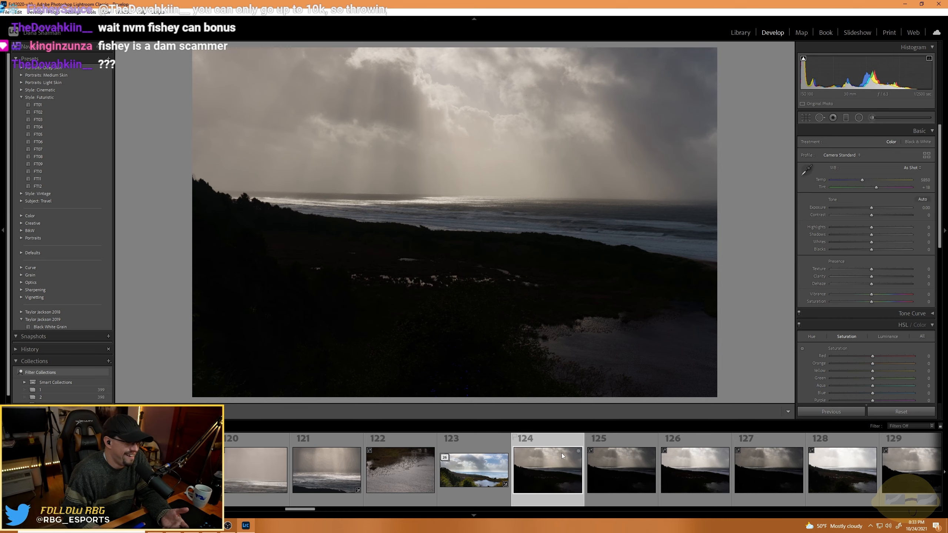
{"action": "left_click", "coordinate": [620, 471]}
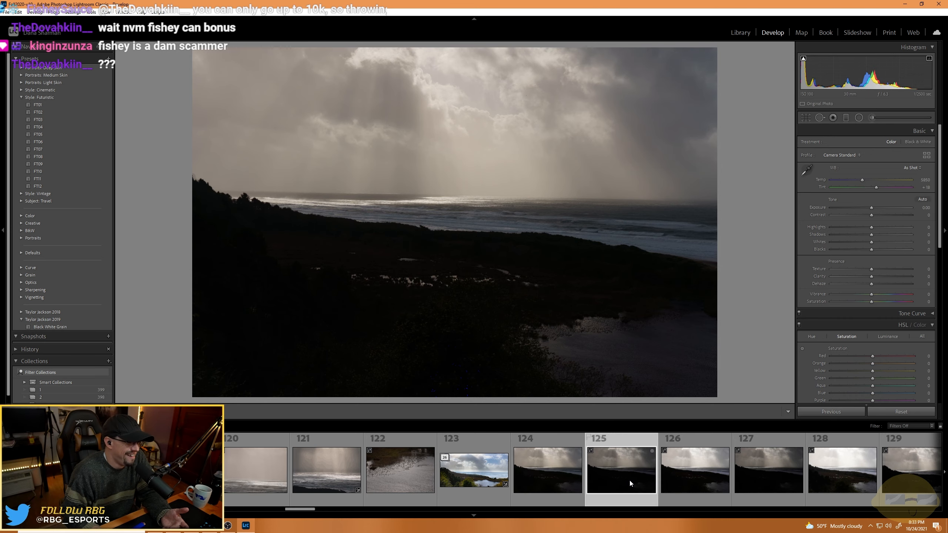
{"action": "left_click", "coordinate": [703, 474]}
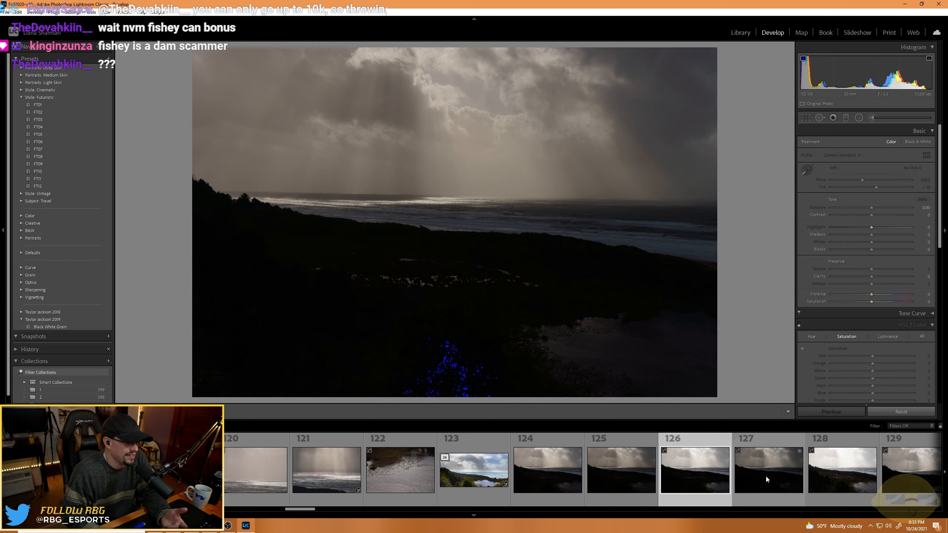
{"action": "left_click", "coordinate": [563, 473]}
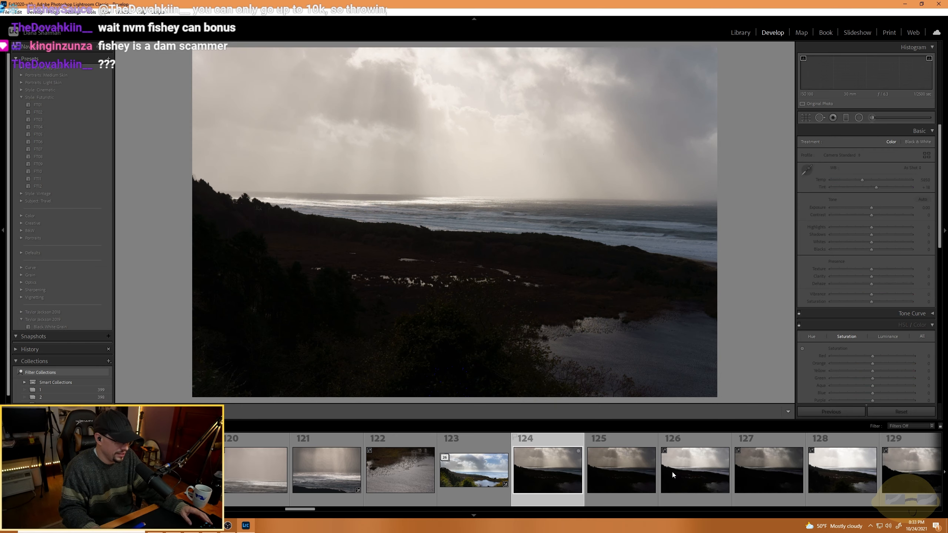
{"action": "scroll", "coordinate": [672, 470], "scroll_direction": "down", "scroll_amount": 4}
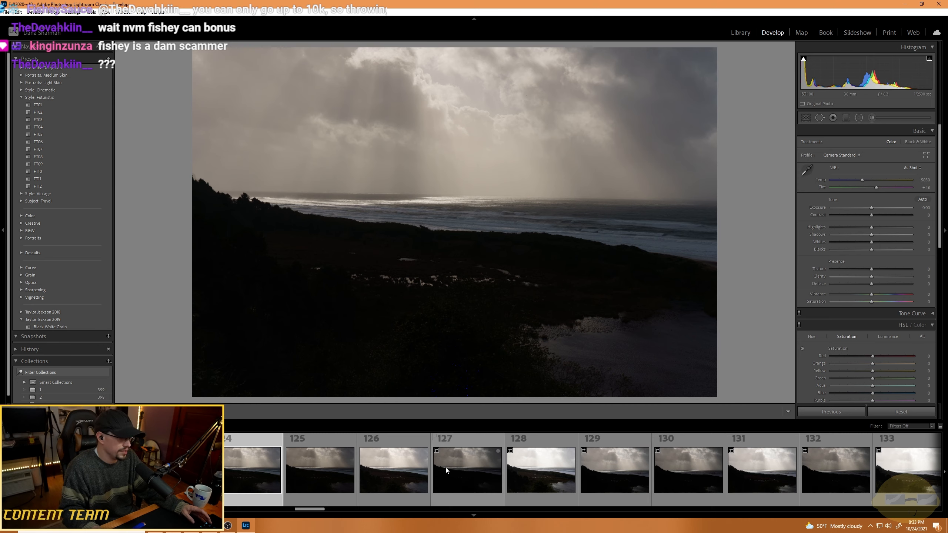
{"action": "scroll", "coordinate": [446, 468], "scroll_direction": "down", "scroll_amount": 5}
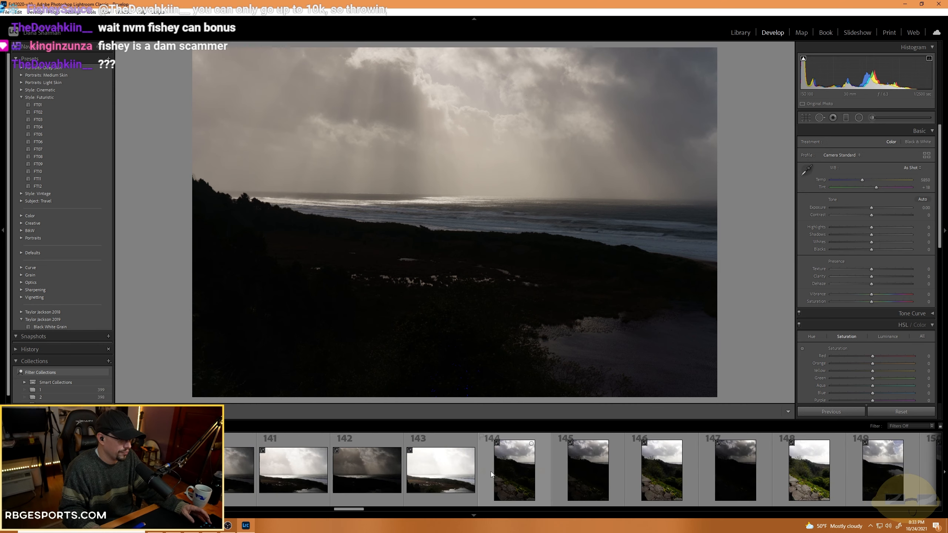
{"action": "scroll", "coordinate": [488, 472], "scroll_direction": "up", "scroll_amount": 2}
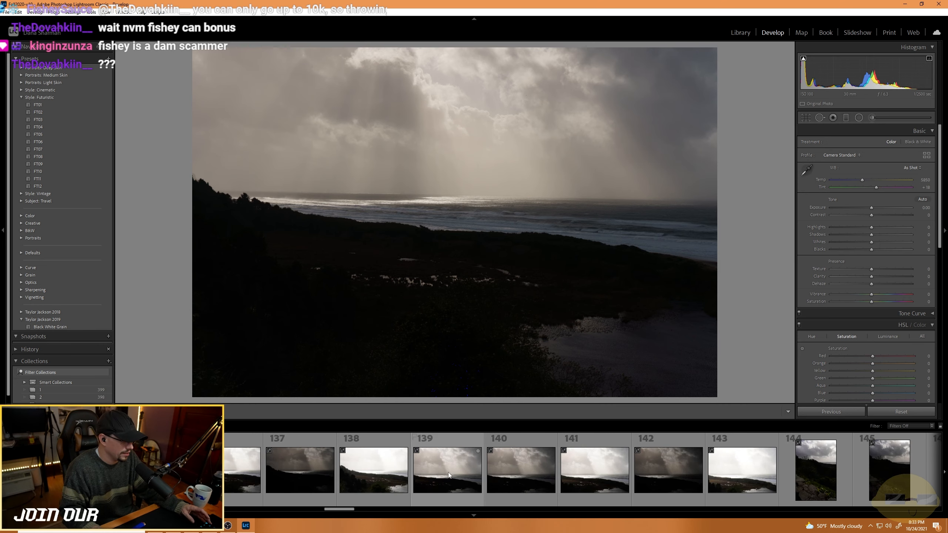
{"action": "scroll", "coordinate": [448, 473], "scroll_direction": "up", "scroll_amount": 2}
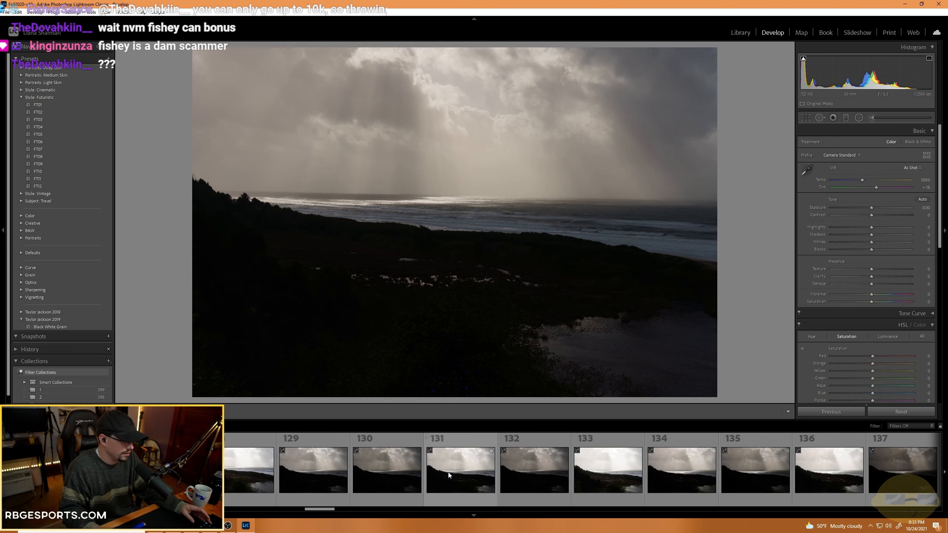
{"action": "scroll", "coordinate": [448, 474], "scroll_direction": "down", "scroll_amount": 2}
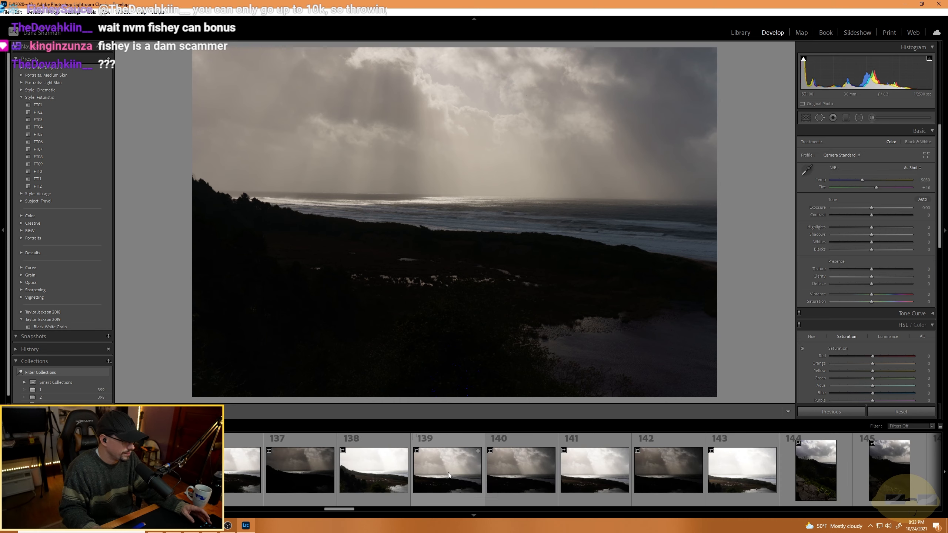
{"action": "left_click", "coordinate": [742, 471]}
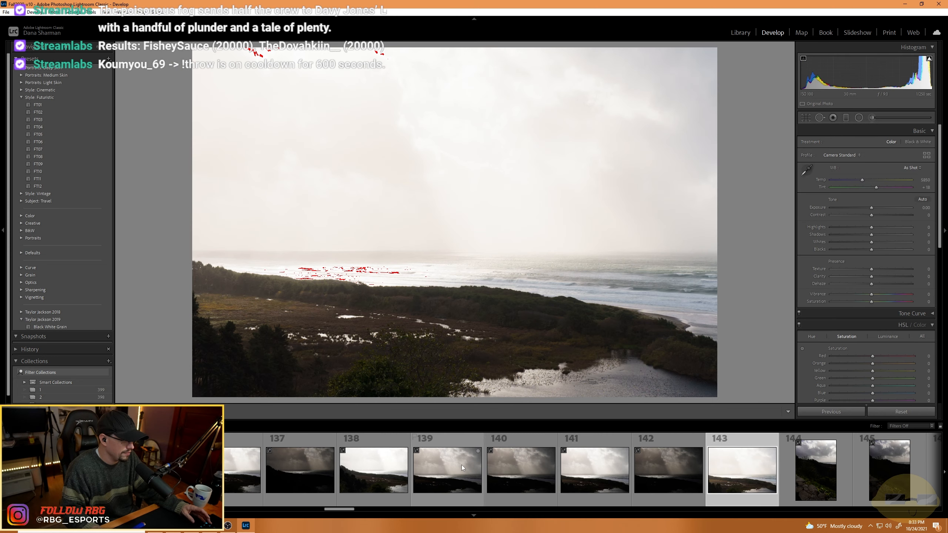
{"action": "left_click", "coordinate": [461, 465]}
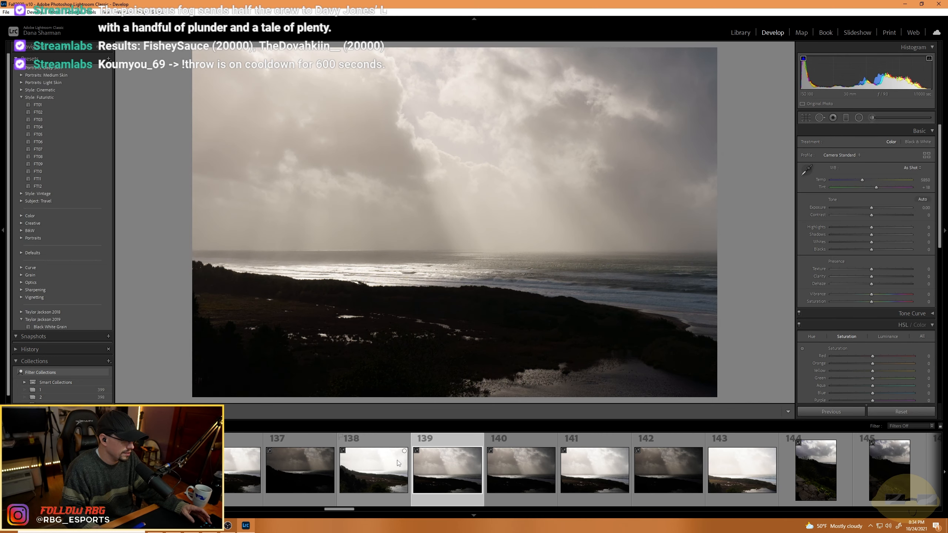
{"action": "left_click", "coordinate": [398, 462]}
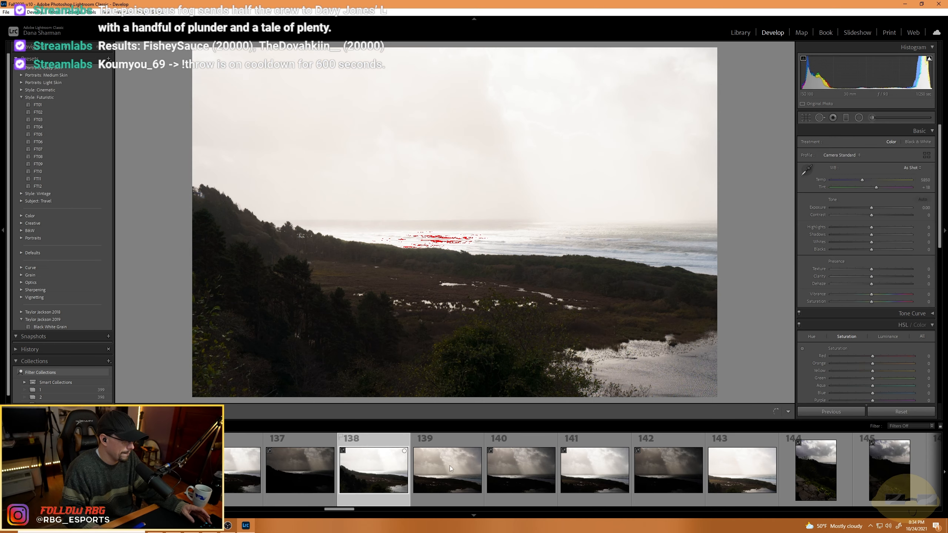
Merge photos 139 to 143 into a stacked HDR image with Auto Align and no deghosting.
{"action": "left_click", "coordinate": [449, 465]}
{"action": "left_click", "coordinate": [746, 471], "text": "shift"}
{"action": "right_click", "coordinate": [744, 472]}
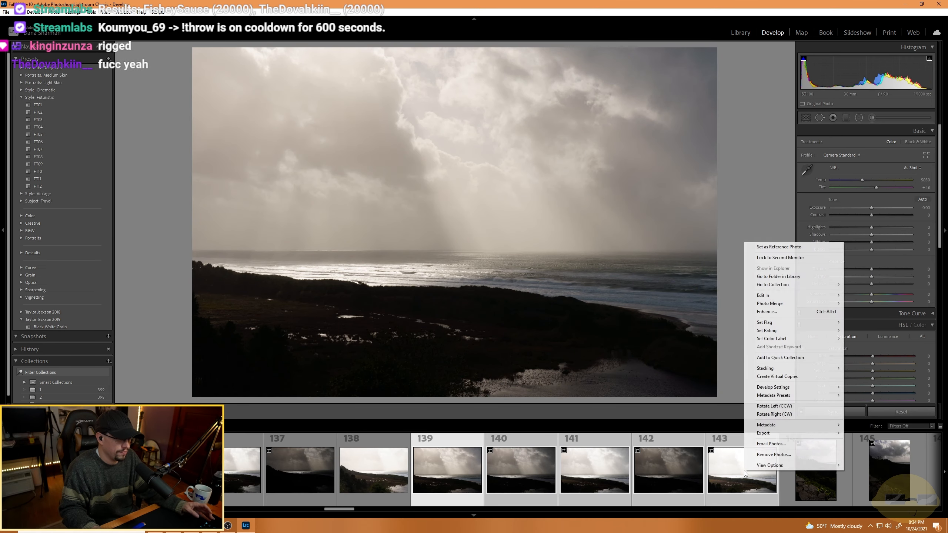
{"action": "mouse_move", "coordinate": [797, 303]}
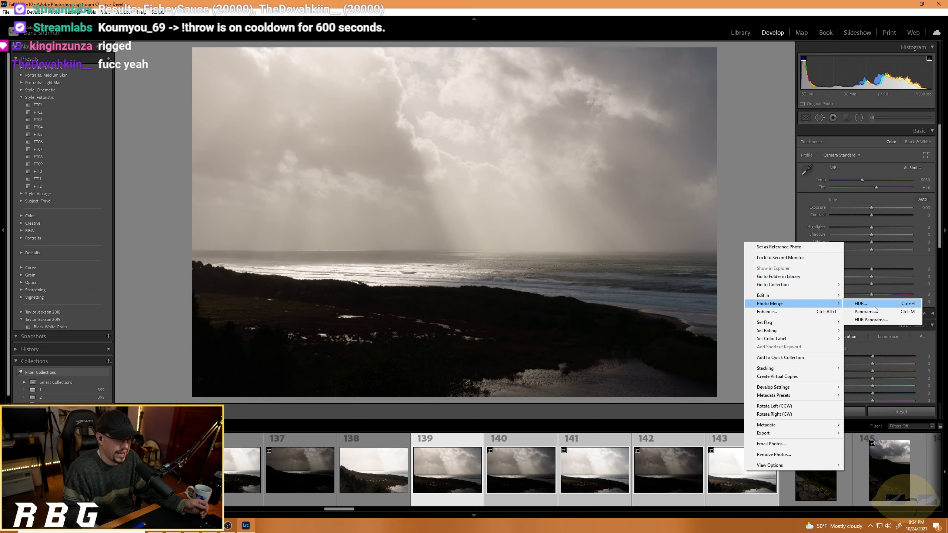
{"action": "left_click", "coordinate": [874, 306]}
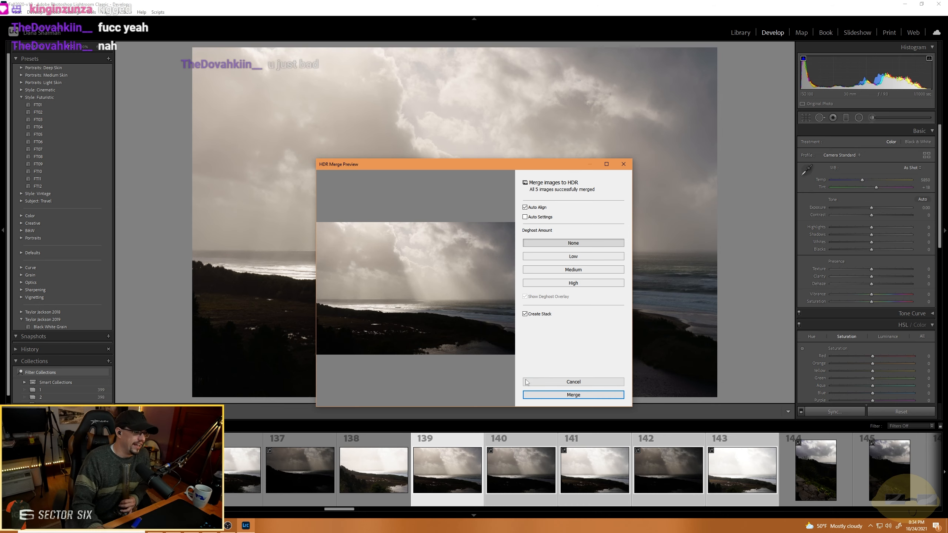
{"action": "left_click", "coordinate": [570, 396]}
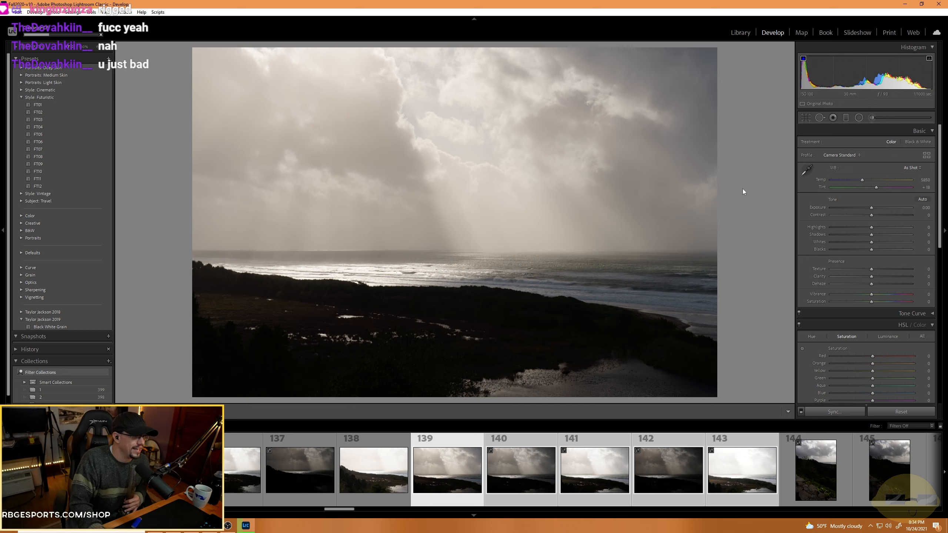
Try a graduated filter over the dark land on the unmerged photo 139 with its effects reset and Shadows about 63.
{"action": "mouse_move", "coordinate": [872, 235]}
{"action": "left_mouse_down"}
{"action": "mouse_move", "coordinate": [896, 234]}
{"action": "mouse_move", "coordinate": [862, 231]}
{"action": "mouse_move", "coordinate": [870, 234]}
{"action": "left_mouse_up"}
{"action": "double_click", "coordinate": [869, 234]}
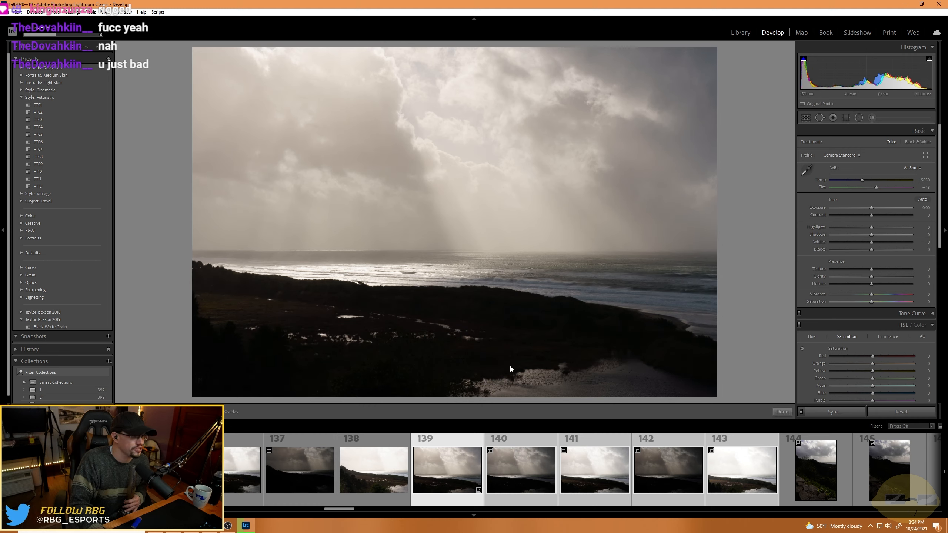
{"action": "left_click_drag", "start_coordinate": [472, 345], "coordinate": [481, 248]}
{"action": "left_click_drag", "start_coordinate": [477, 249], "coordinate": [518, 275]}
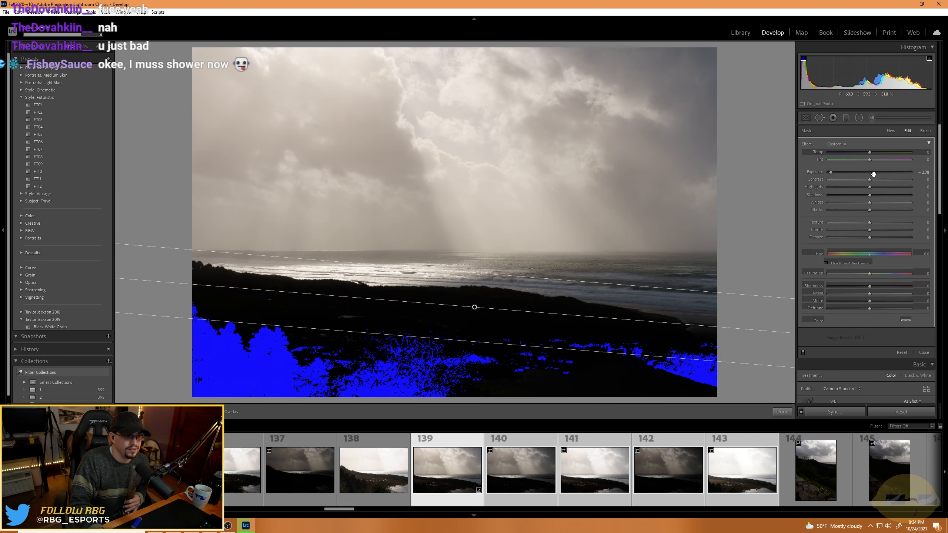
{"action": "double_click", "coordinate": [804, 144]}
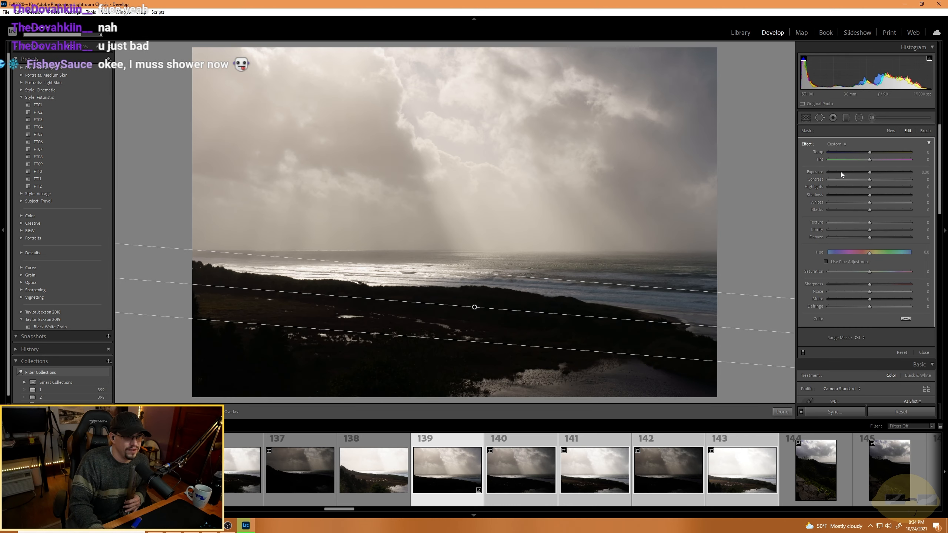
{"action": "left_click_drag", "start_coordinate": [873, 196], "coordinate": [896, 196]}
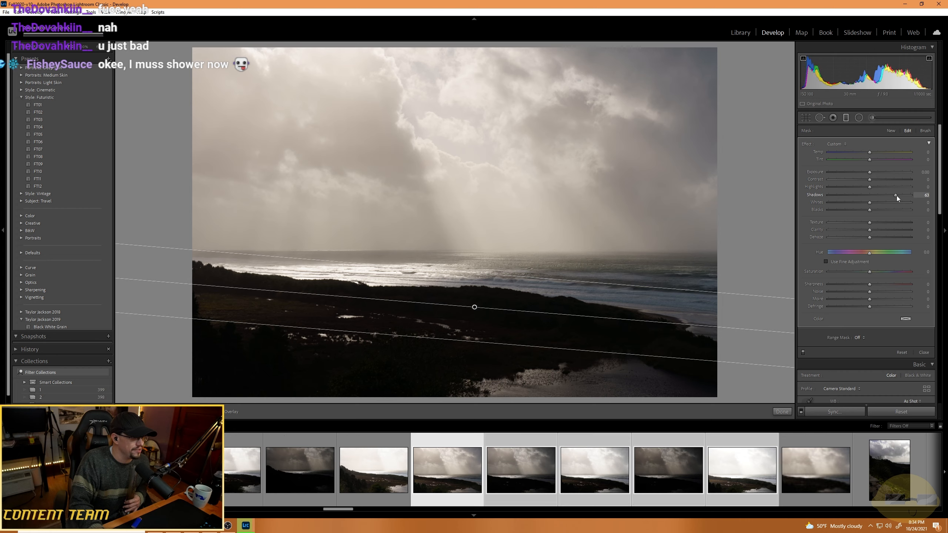
{"action": "key", "text": "m"}
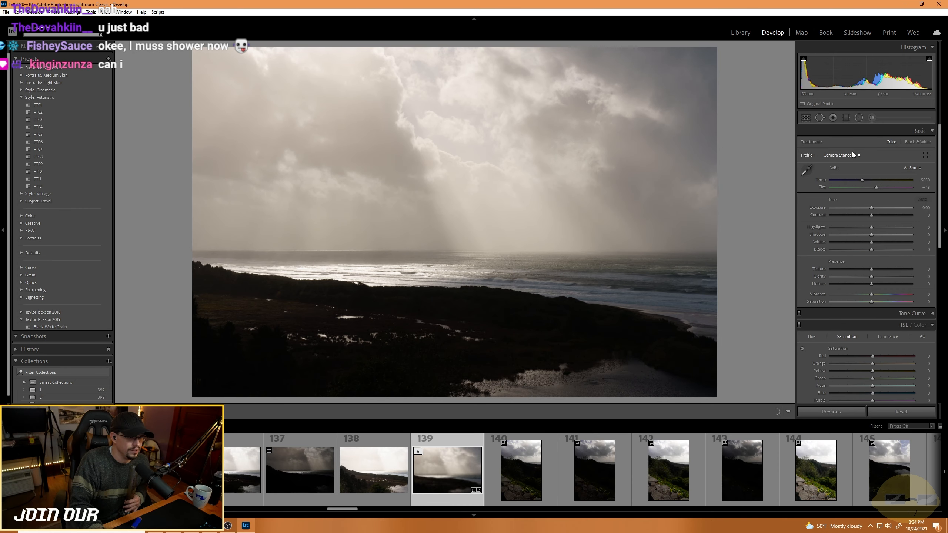
Add a tilted graduated filter over the merged HDR's land with effects reset and Shadows about 40, and shift it slightly up.
{"action": "left_click", "coordinate": [846, 118]}
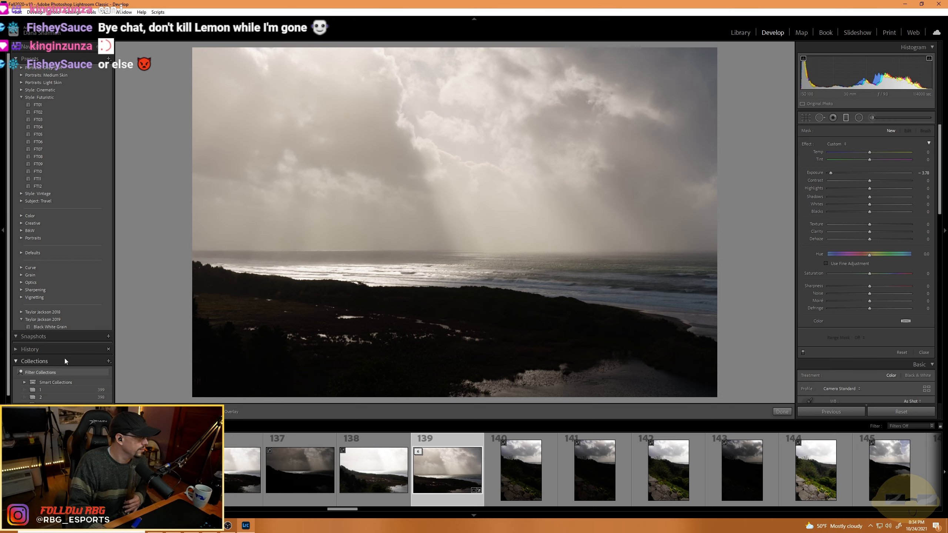
{"action": "scroll", "coordinate": [62, 359], "scroll_direction": "down", "scroll_amount": 1}
{"action": "left_click", "coordinate": [16, 344]}
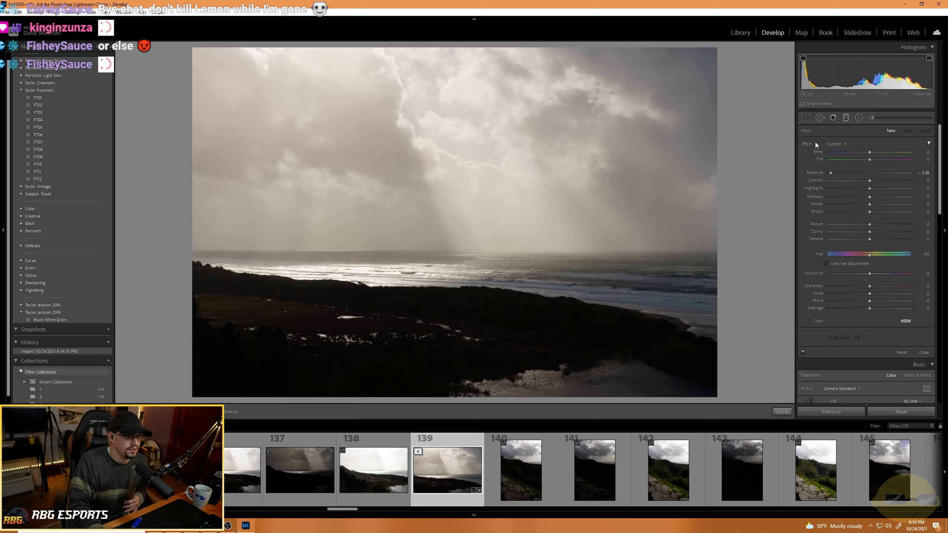
{"action": "left_click_drag", "start_coordinate": [434, 320], "coordinate": [437, 274]}
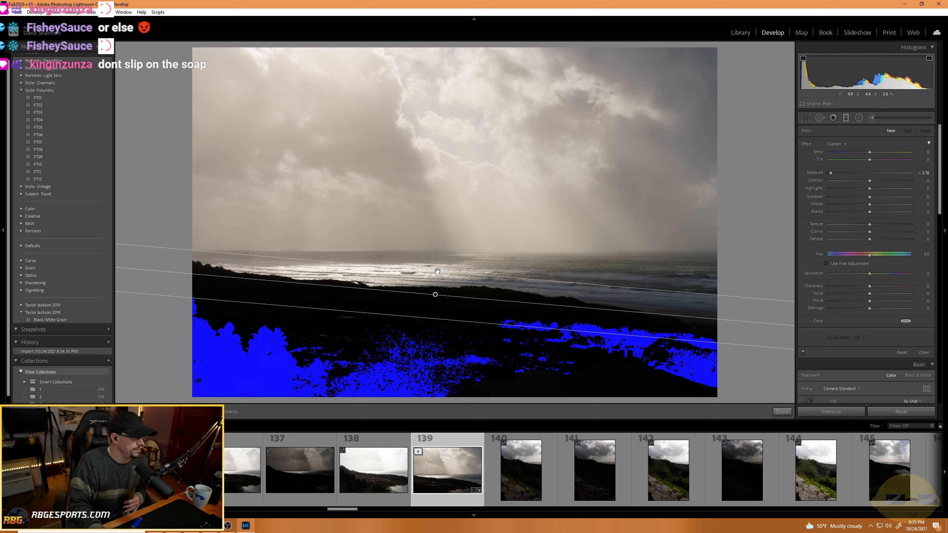
{"action": "double_click", "coordinate": [804, 141]}
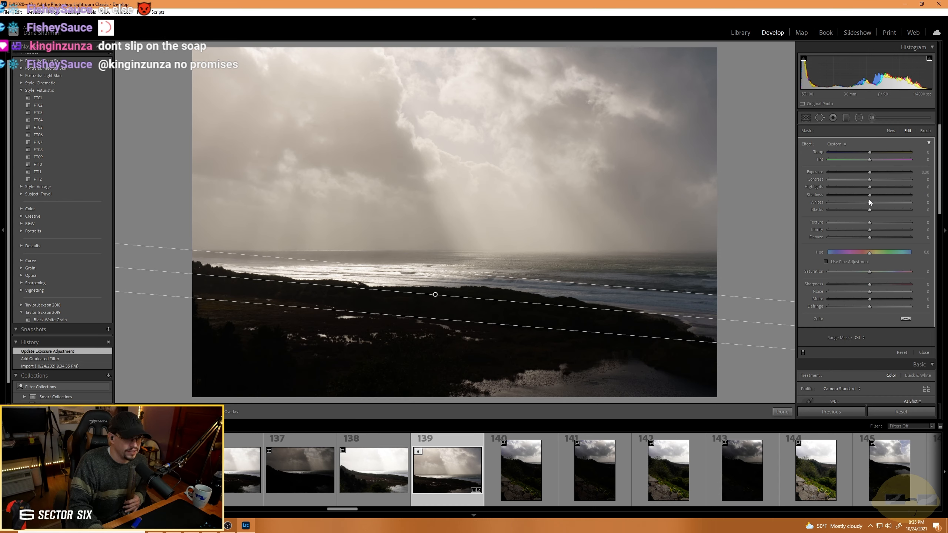
{"action": "left_click_drag", "start_coordinate": [869, 195], "coordinate": [887, 197]}
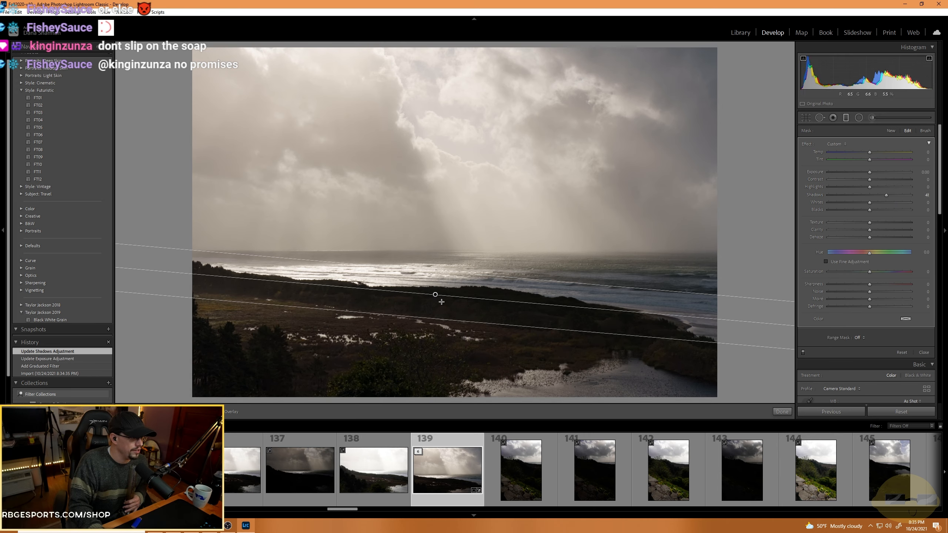
{"action": "left_click_drag", "start_coordinate": [435, 294], "coordinate": [437, 287]}
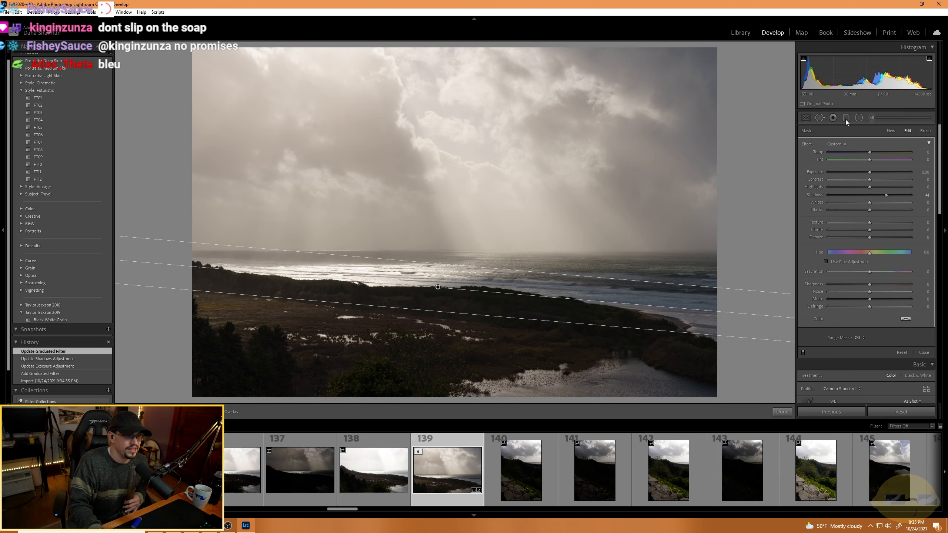
Leave the graduated filter and raise the seascape photo's overall exposure to +0.88.
{"action": "key", "text": "m"}
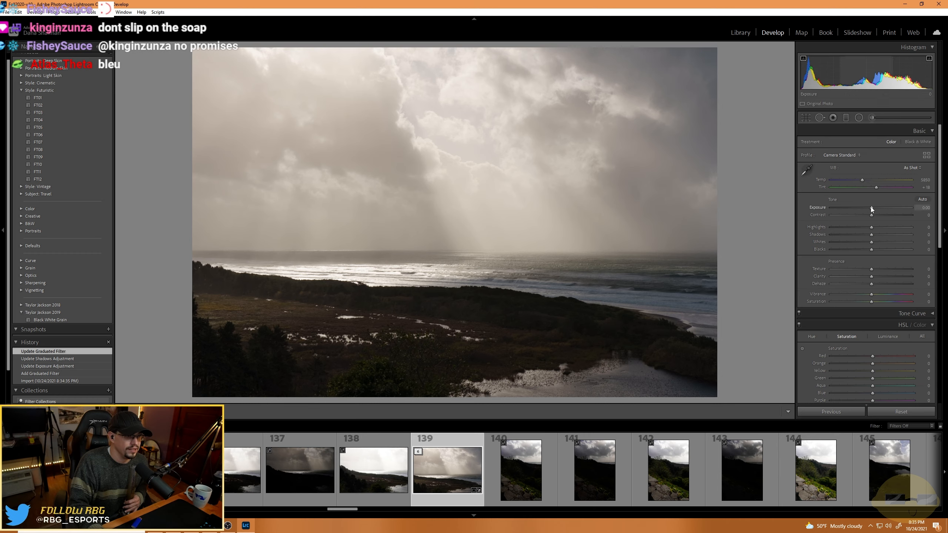
{"action": "left_click_drag", "start_coordinate": [871, 207], "coordinate": [874, 207]}
Add a second graduated filter over the sky with exposure −0.54, highlights −99, increased clarity and dehaze 17.
{"action": "left_click", "coordinate": [846, 118]}
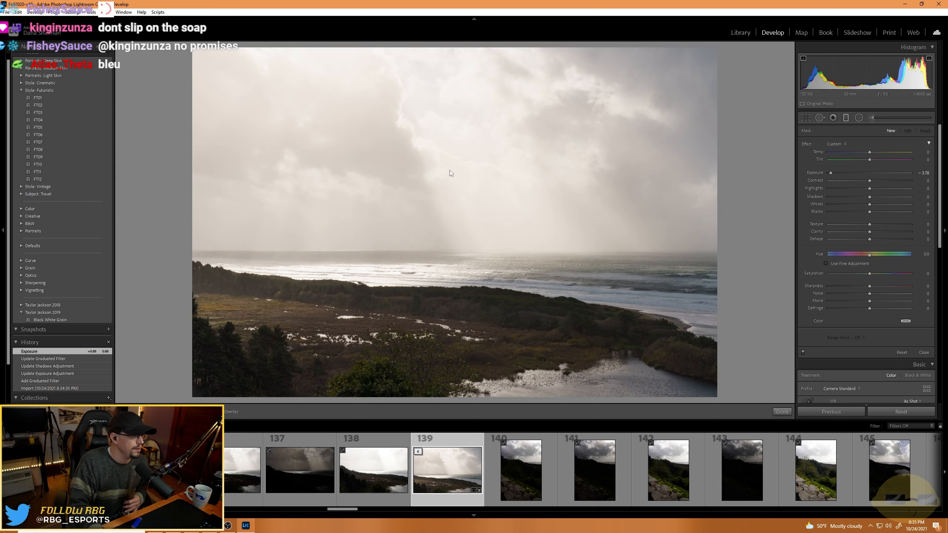
{"action": "left_click_drag", "start_coordinate": [450, 170], "coordinate": [449, 299]}
{"action": "double_click", "coordinate": [867, 173]}
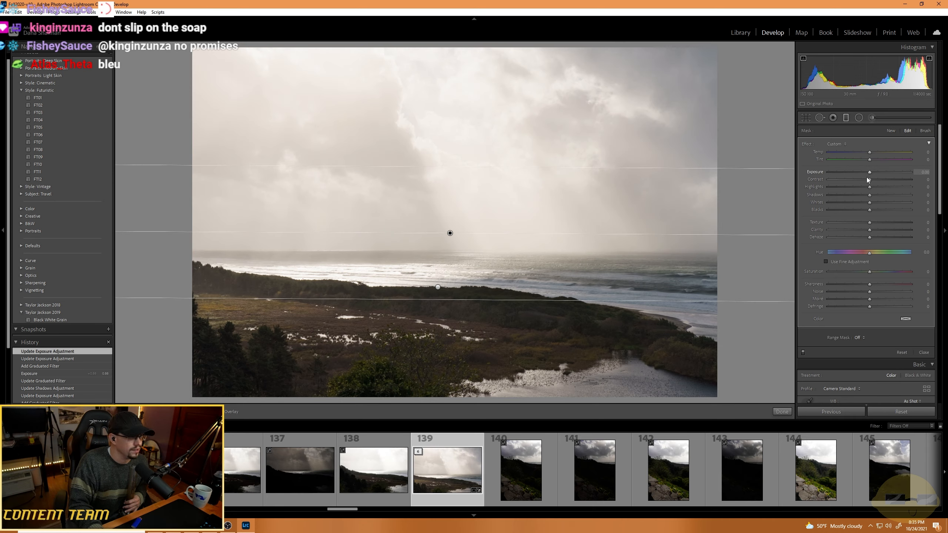
{"action": "mouse_move", "coordinate": [864, 186]}
{"action": "left_mouse_down"}
{"action": "mouse_move", "coordinate": [827, 188]}
{"action": "mouse_move", "coordinate": [864, 172]}
{"action": "left_mouse_up"}
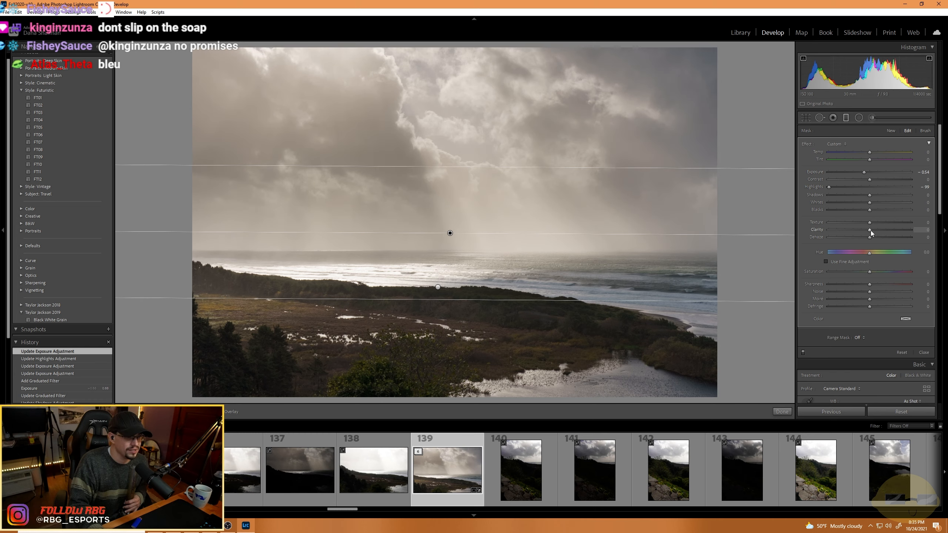
{"action": "mouse_move", "coordinate": [870, 230]}
{"action": "left_mouse_down"}
{"action": "mouse_move", "coordinate": [892, 229]}
{"action": "mouse_move", "coordinate": [876, 237]}
{"action": "left_mouse_up"}
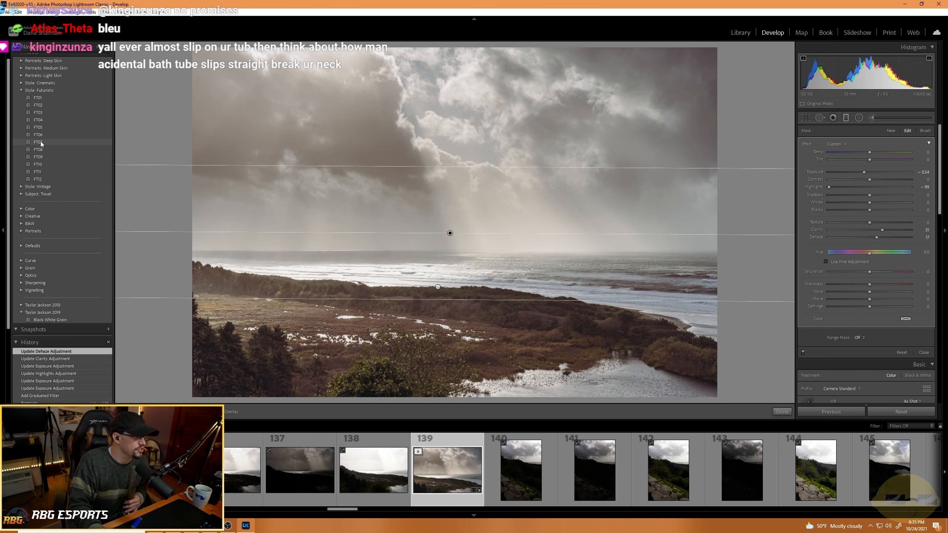
Apply the FT09 futuristic preset to the seascape and darken its edges slightly with a negative post-crop vignette amount.
{"action": "left_click", "coordinate": [41, 159]}
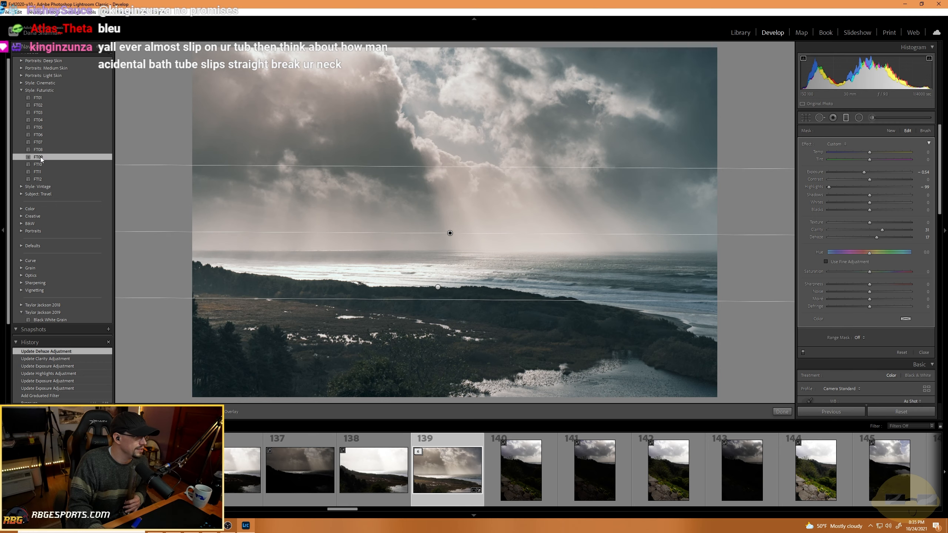
{"action": "scroll", "coordinate": [853, 324], "scroll_direction": "down", "scroll_amount": 6}
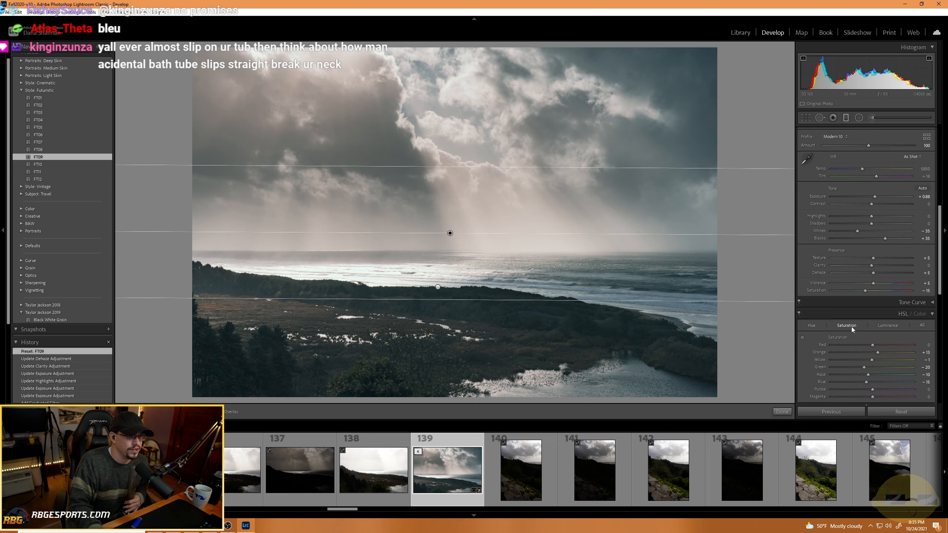
{"action": "scroll", "coordinate": [870, 348], "scroll_direction": "down", "scroll_amount": 8}
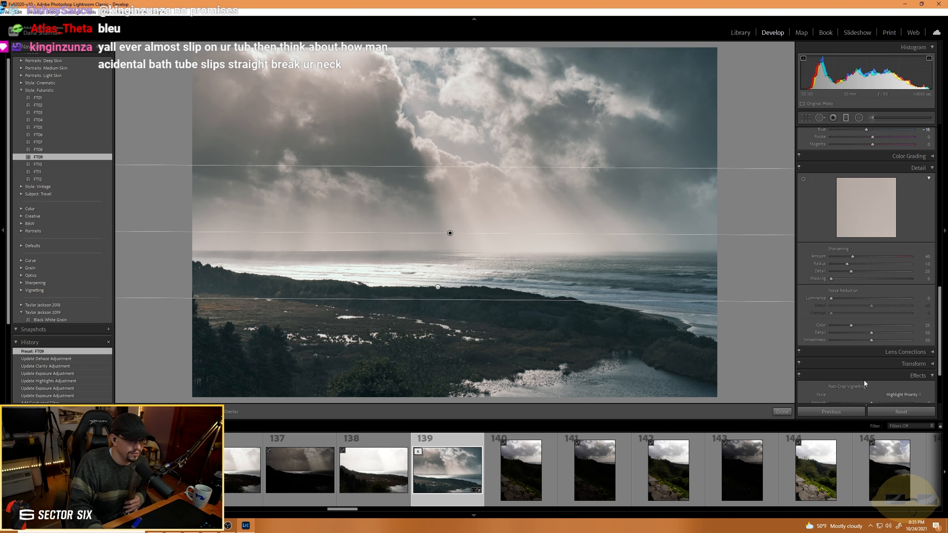
{"action": "scroll", "coordinate": [862, 364], "scroll_direction": "down", "scroll_amount": 2}
{"action": "left_click_drag", "start_coordinate": [867, 341], "coordinate": [863, 341]}
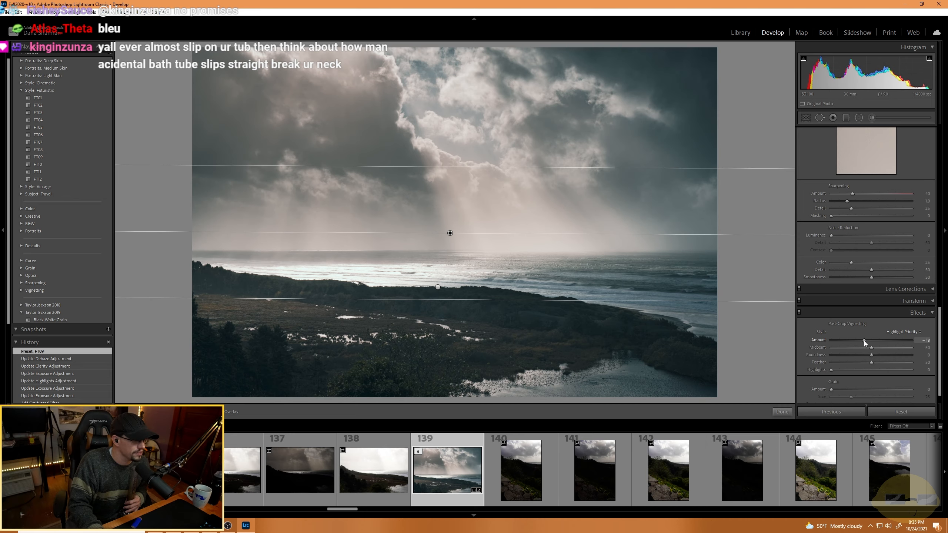
Leave the graduated filter and set the seascape's overall exposure to +1.24 and highlights to −64.
{"action": "scroll", "coordinate": [861, 324], "scroll_direction": "up", "scroll_amount": 12}
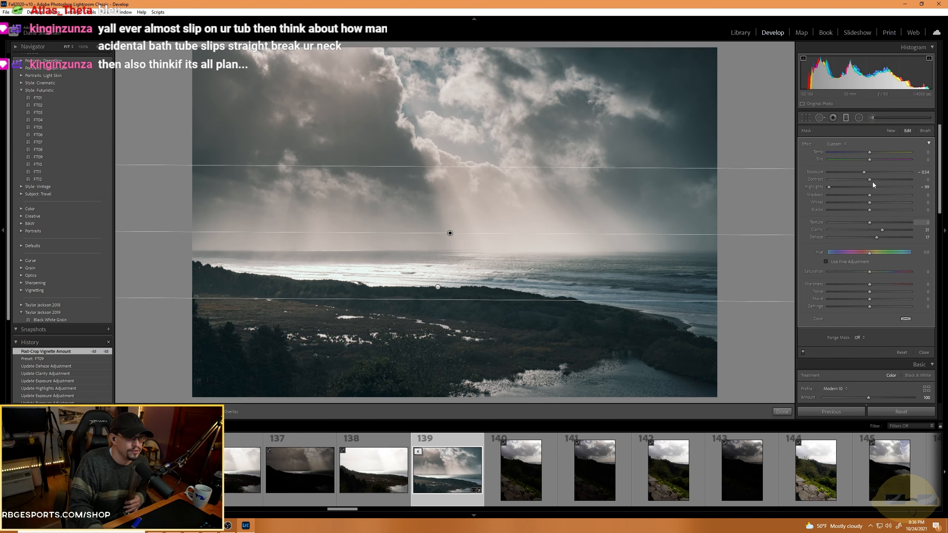
{"action": "left_click", "coordinate": [845, 117]}
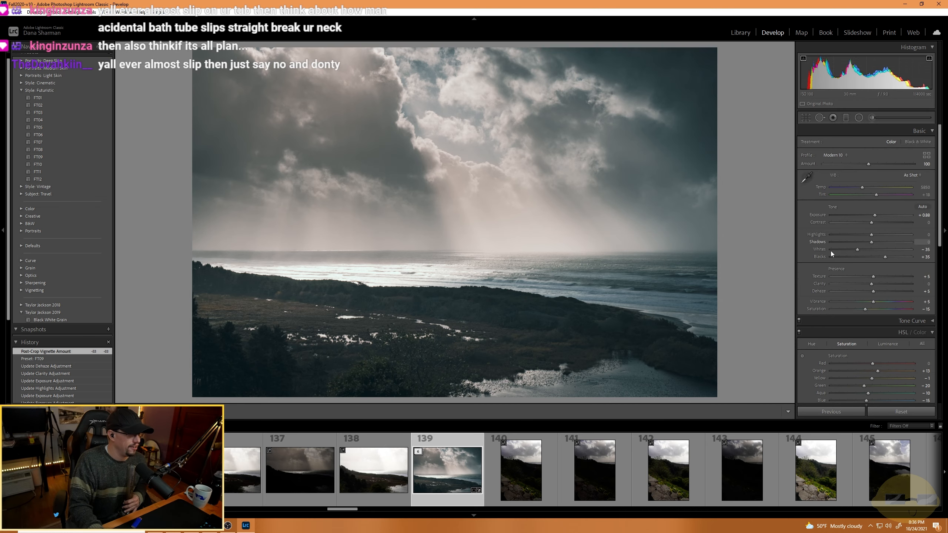
{"action": "mouse_move", "coordinate": [873, 215]}
{"action": "left_mouse_down"}
{"action": "mouse_move", "coordinate": [865, 235]}
{"action": "mouse_move", "coordinate": [841, 234]}
{"action": "mouse_move", "coordinate": [875, 215]}
{"action": "left_mouse_up"}
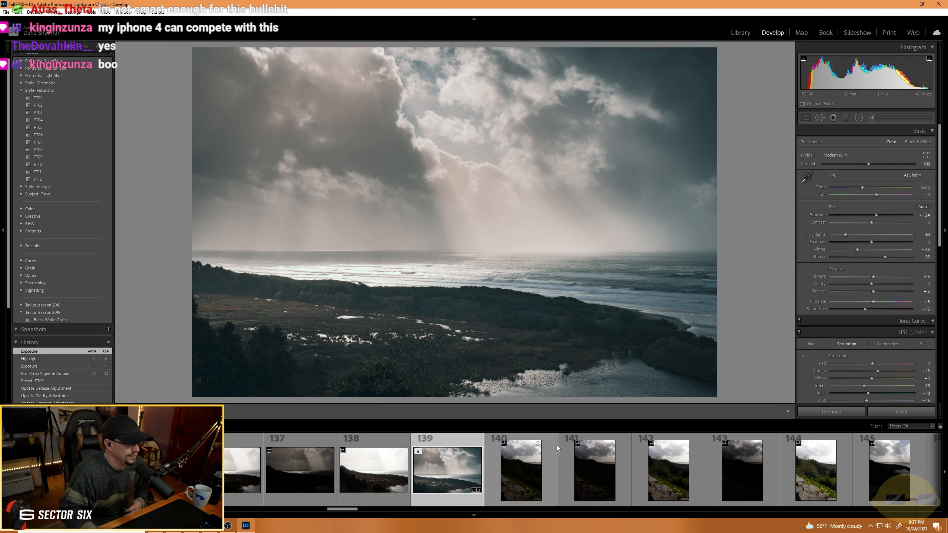
{"action": "scroll", "coordinate": [596, 444], "scroll_direction": "down", "scroll_amount": 4}
{"action": "scroll", "coordinate": [429, 471], "scroll_direction": "up", "scroll_amount": 4}
{"action": "left_click", "coordinate": [235, 473]}
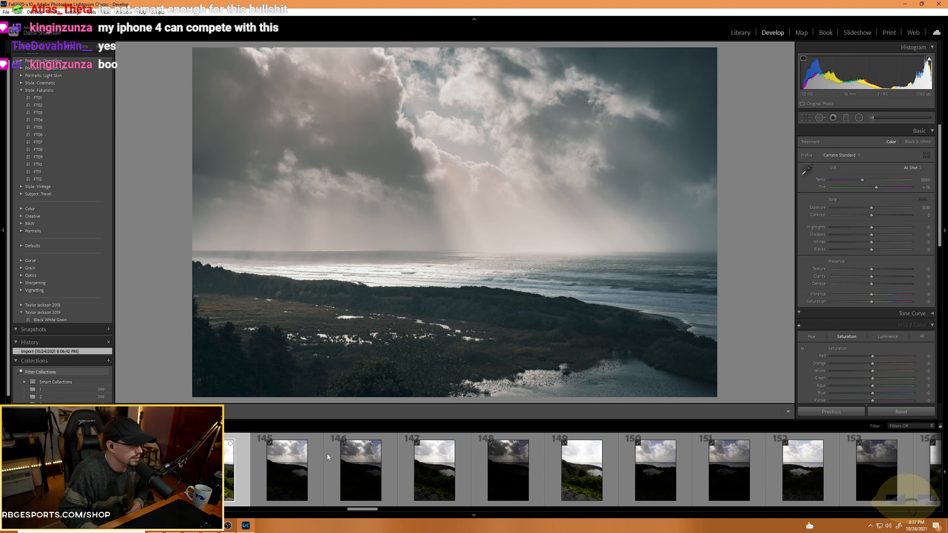
{"action": "scroll", "coordinate": [295, 481], "scroll_direction": "up", "scroll_amount": 4}
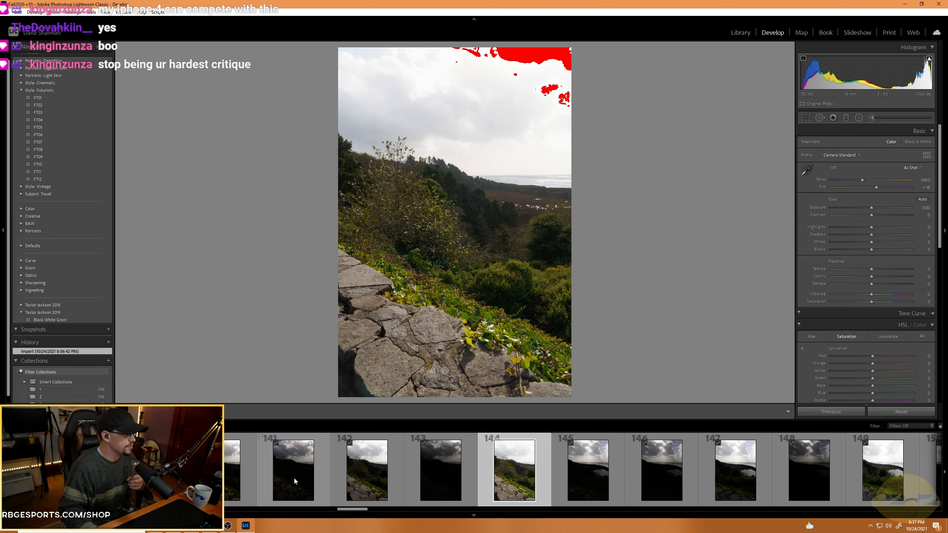
{"action": "left_click", "coordinate": [243, 481]}
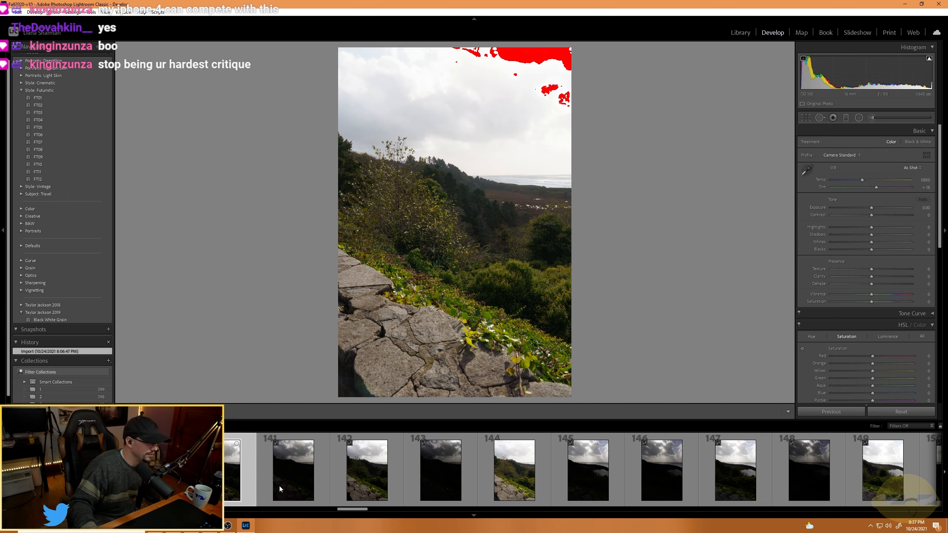
{"action": "scroll", "coordinate": [482, 474], "scroll_direction": "down", "scroll_amount": 5}
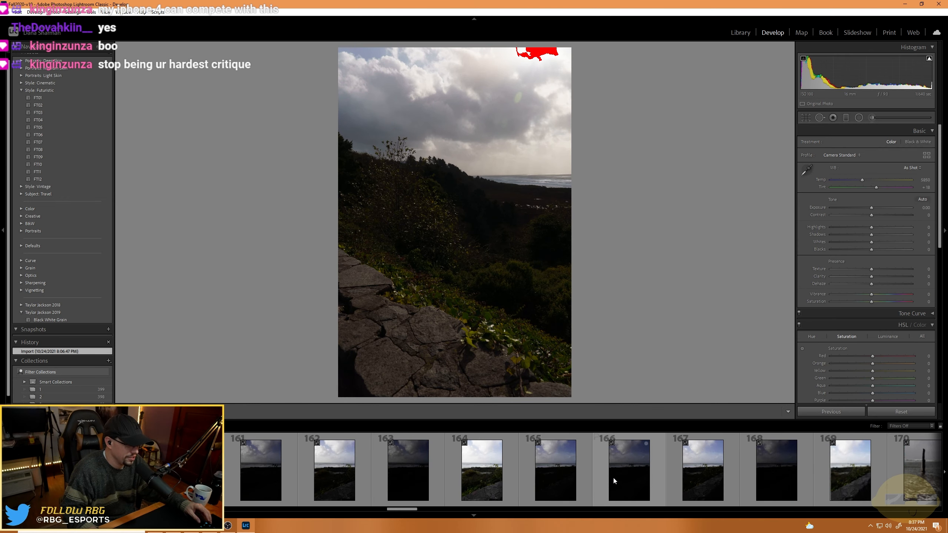
{"action": "scroll", "coordinate": [613, 477], "scroll_direction": "down", "scroll_amount": 4}
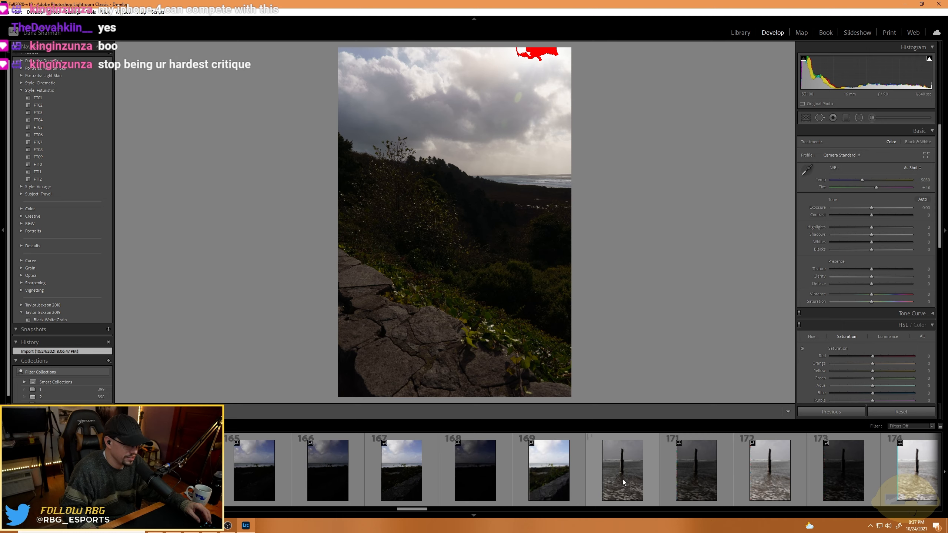
{"action": "right_click", "coordinate": [543, 482]}
{"action": "mouse_move", "coordinate": [619, 312]}
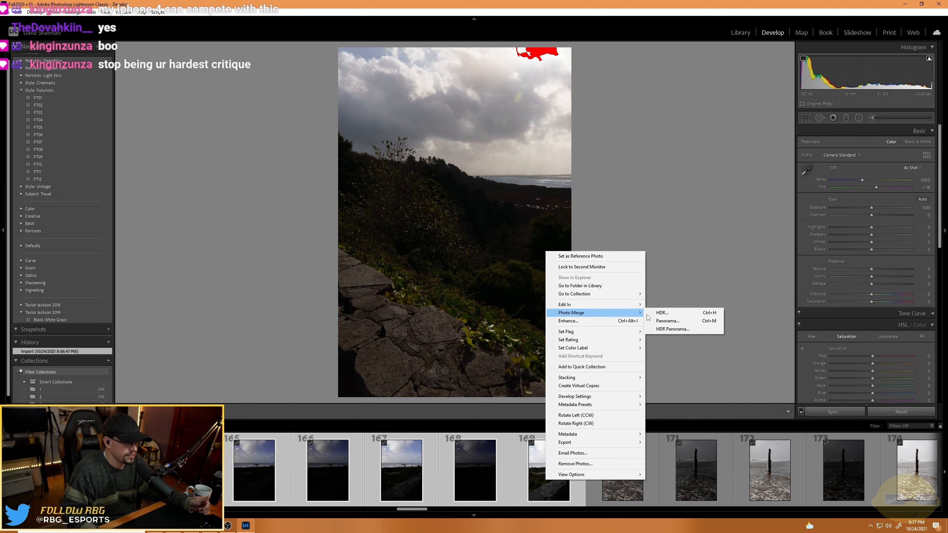
{"action": "left_click", "coordinate": [677, 330]}
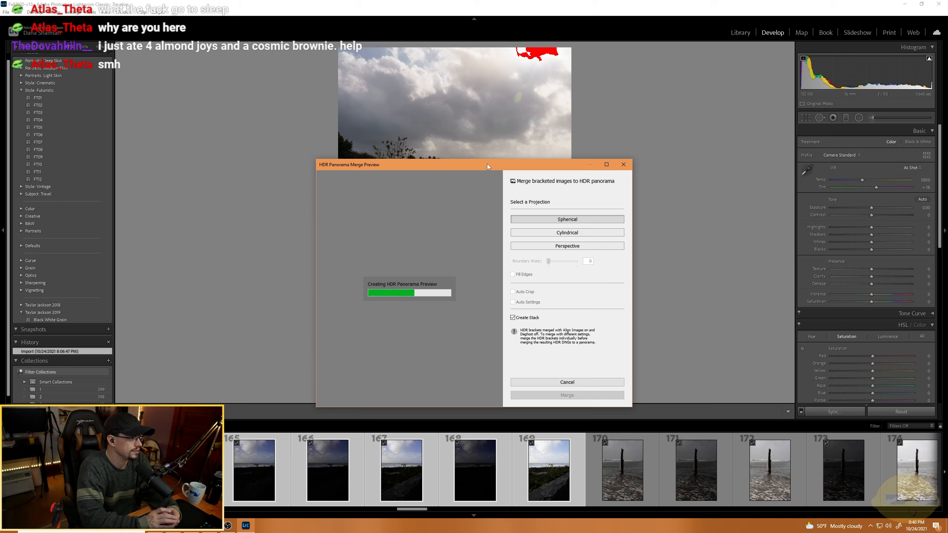
{"action": "left_click", "coordinate": [591, 380]}
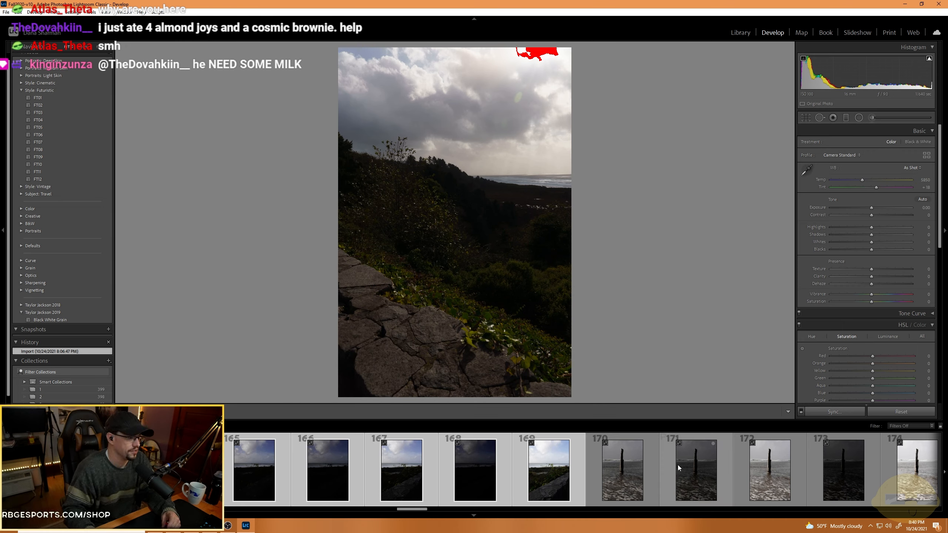
Compare the candidate photos from the wooden post shots 170 and 171 to the misty beach shot 175.
{"action": "scroll", "coordinate": [677, 465], "scroll_direction": "down", "scroll_amount": 10}
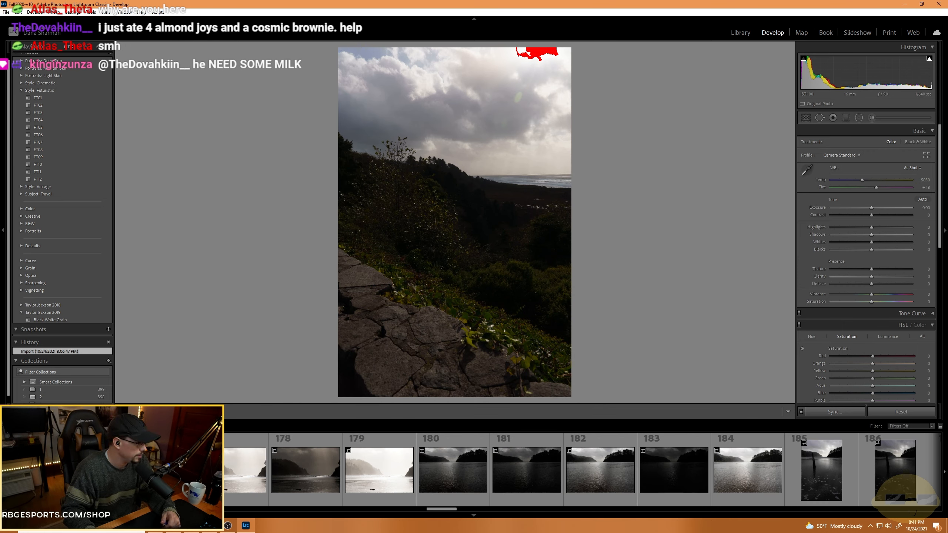
{"action": "left_click", "coordinate": [85, 471]}
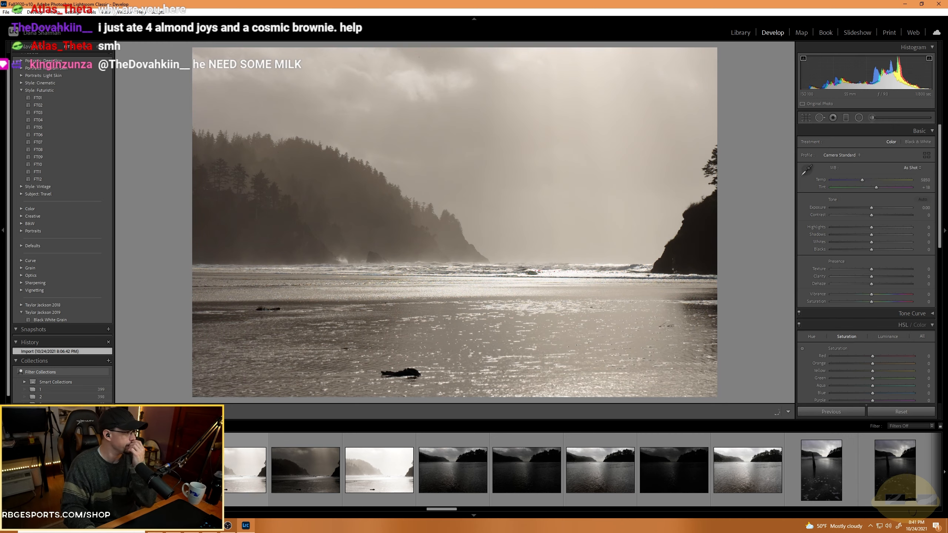
{"action": "scroll", "coordinate": [345, 473], "scroll_direction": "up", "scroll_amount": 5}
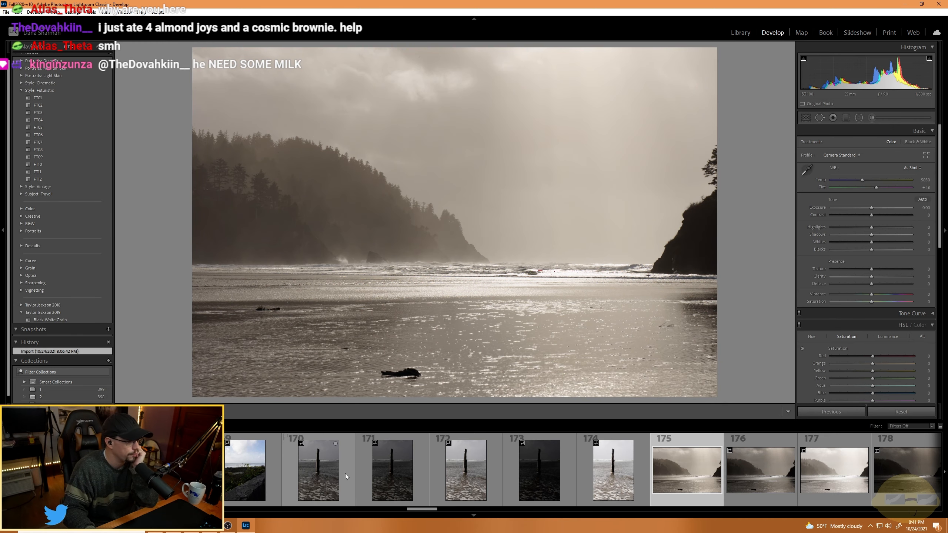
{"action": "left_click", "coordinate": [310, 477]}
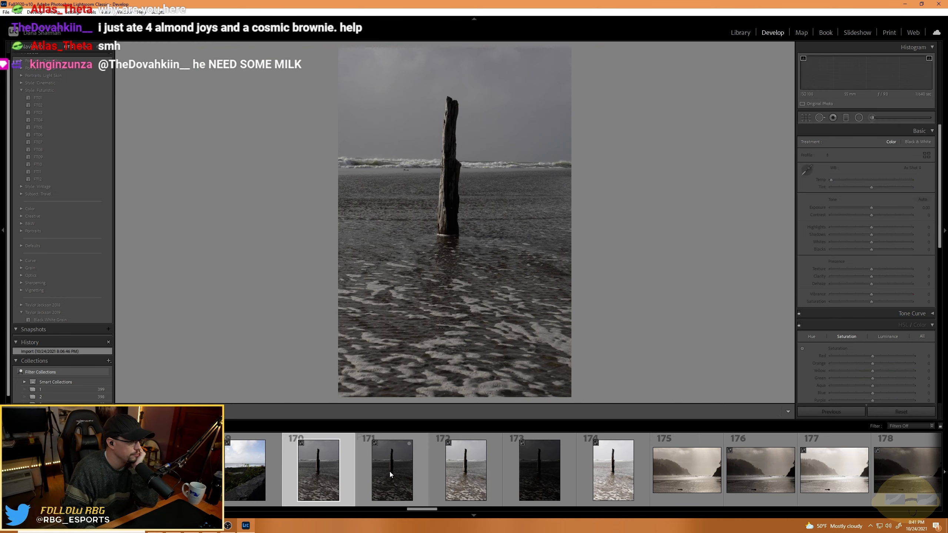
{"action": "left_click", "coordinate": [387, 474]}
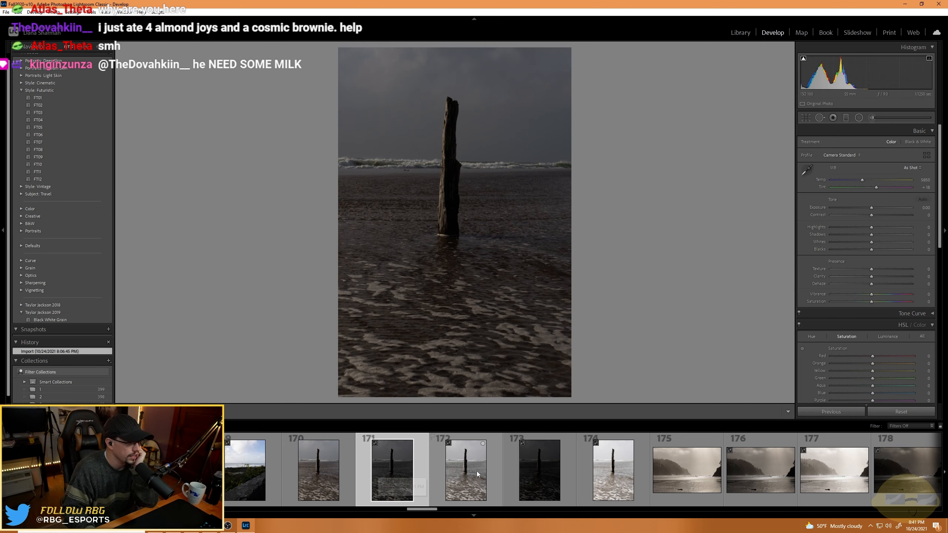
{"action": "scroll", "coordinate": [522, 476], "scroll_direction": "down", "scroll_amount": 4}
{"action": "left_click", "coordinate": [385, 480]}
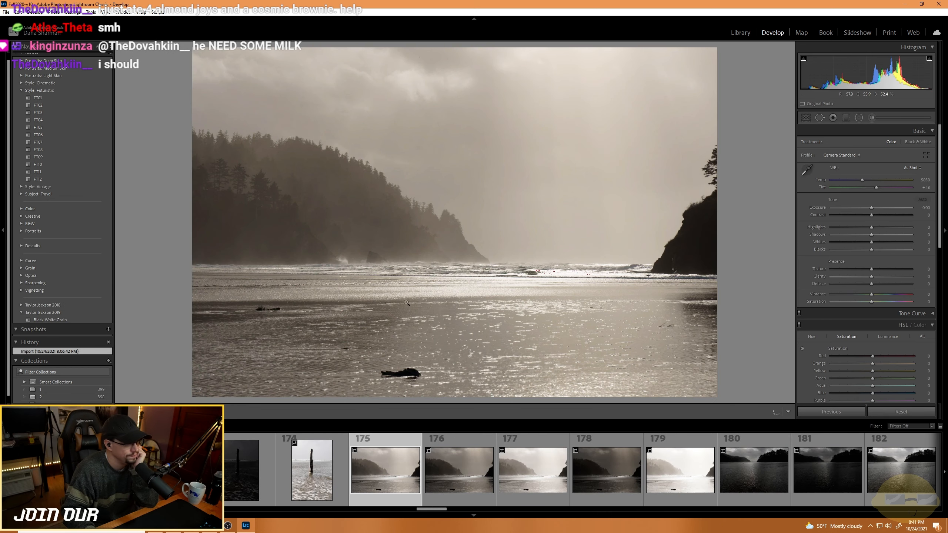
Set the highlights of beach photo 175 to −100 and inspect the surf at full size.
{"action": "left_click_drag", "start_coordinate": [872, 227], "coordinate": [818, 230]}
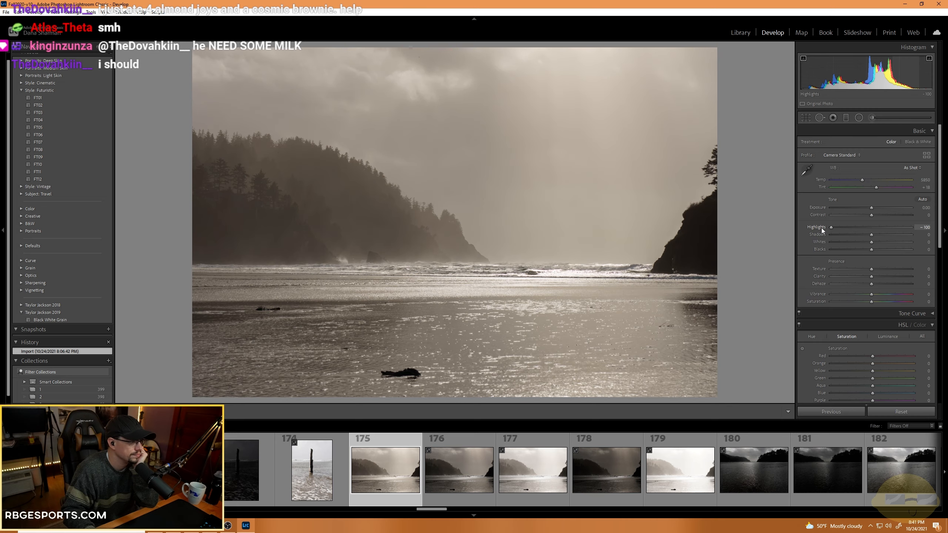
{"action": "left_click", "coordinate": [440, 256]}
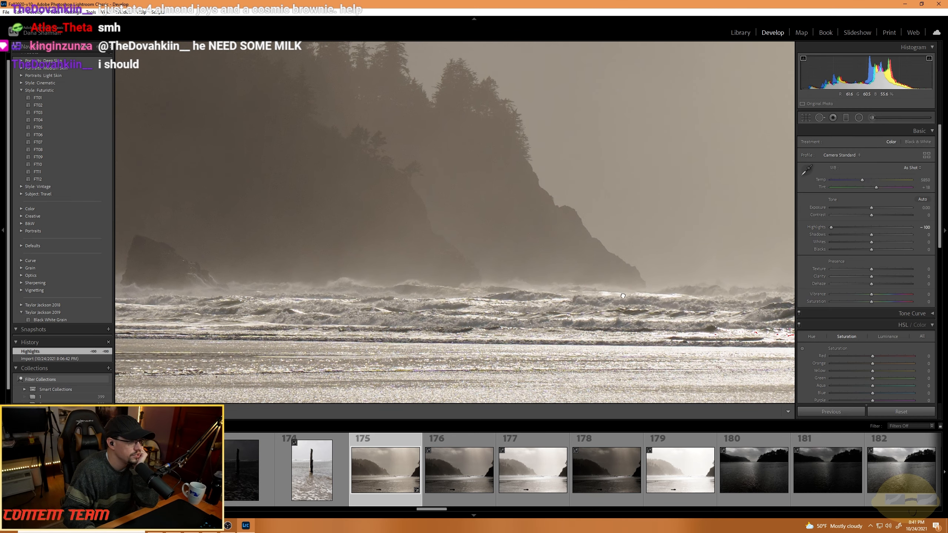
{"action": "left_click_drag", "start_coordinate": [623, 296], "coordinate": [564, 290]}
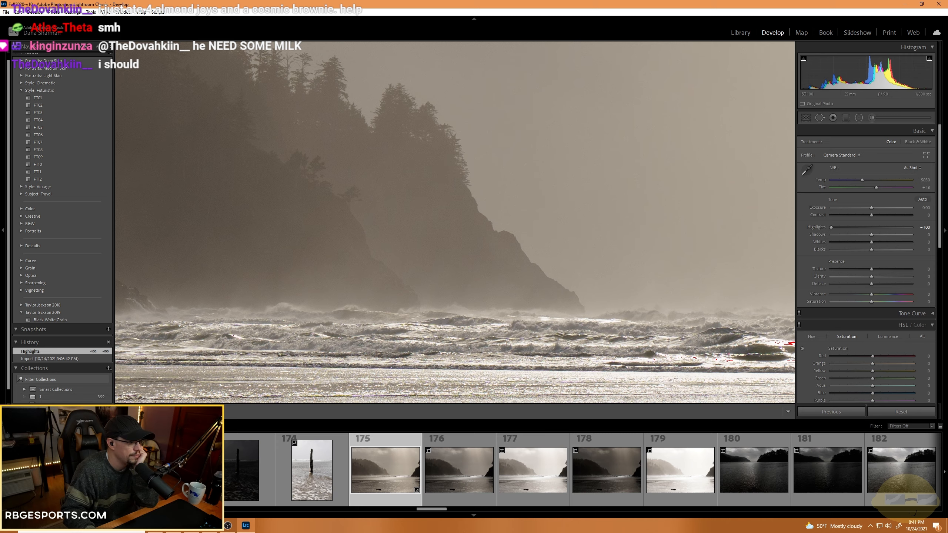
Merge the five bracketed beach photos 175 to 179 into a stacked HDR image with auto align and no deghosting.
{"action": "left_click", "coordinate": [463, 476]}
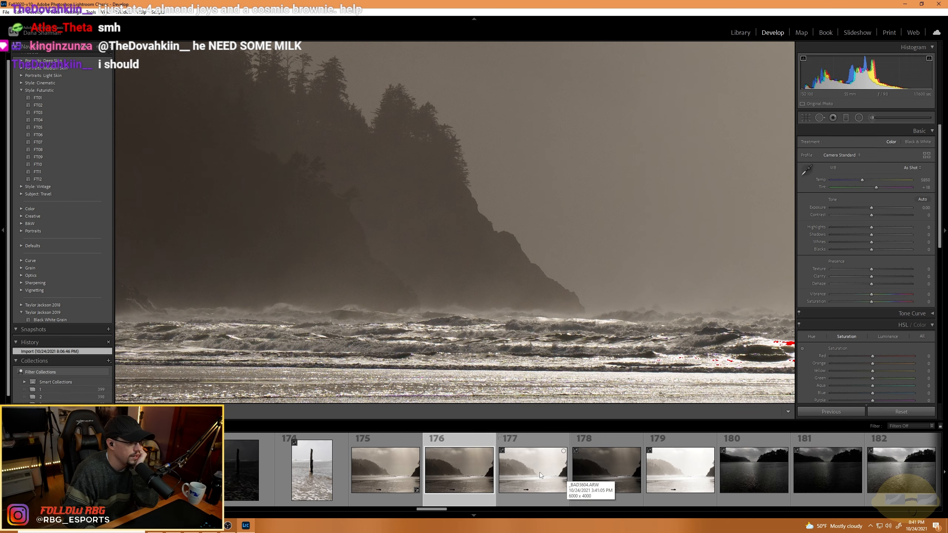
{"action": "left_click", "coordinate": [666, 470]}
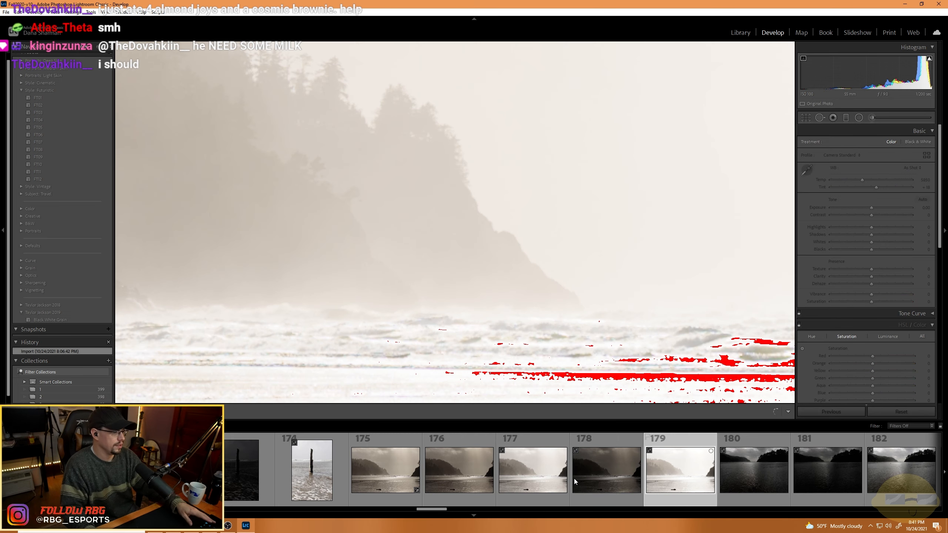
{"action": "left_click", "coordinate": [385, 471], "text": "shift"}
{"action": "right_click", "coordinate": [384, 471]}
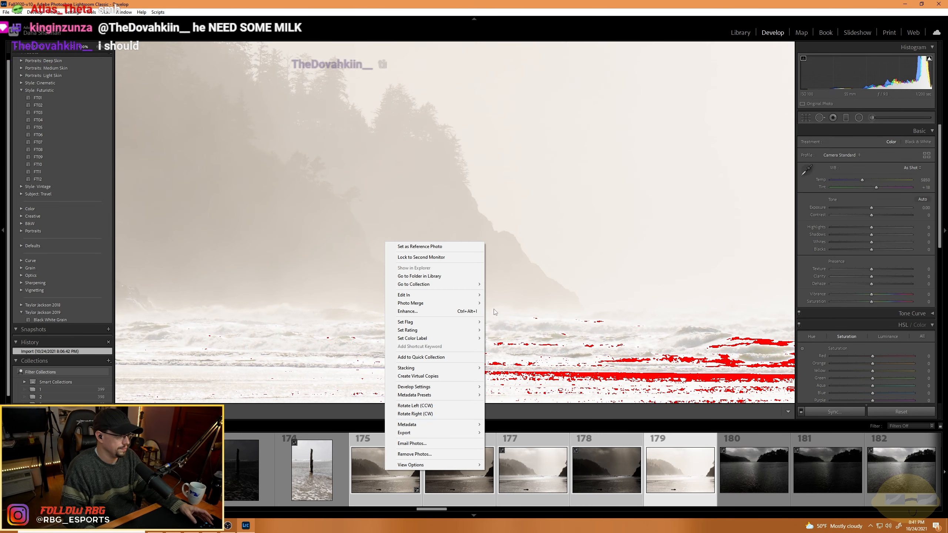
{"action": "mouse_move", "coordinate": [466, 304]}
{"action": "left_click", "coordinate": [507, 303]}
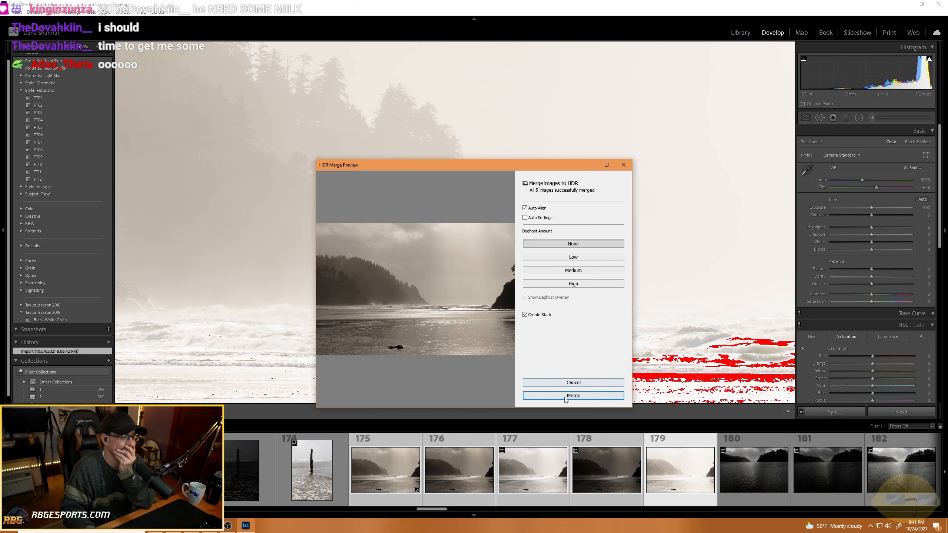
{"action": "left_click", "coordinate": [565, 396]}
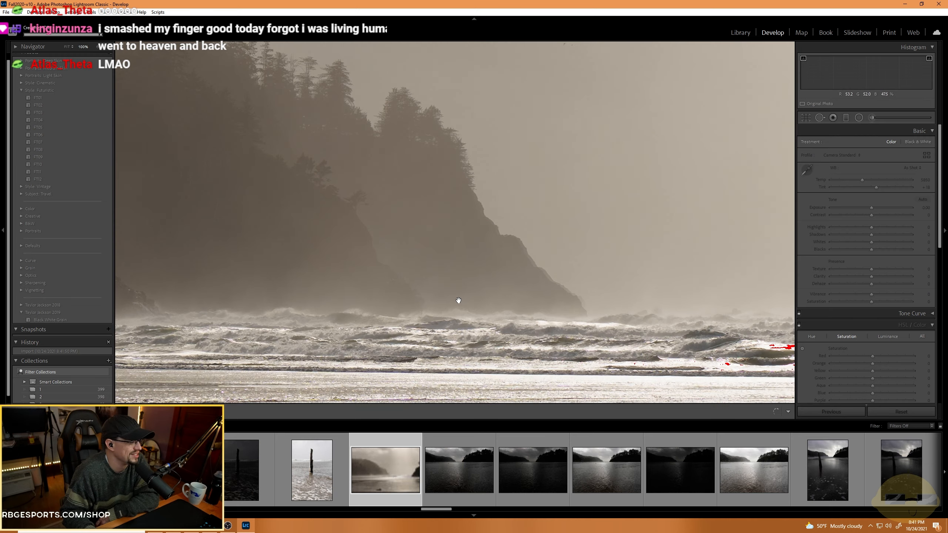
{"action": "left_click", "coordinate": [458, 300]}
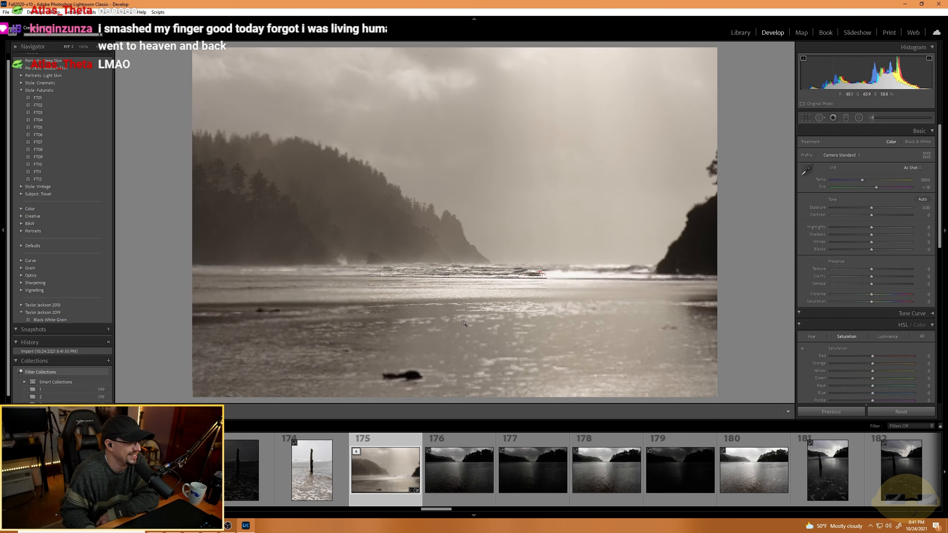
Inspect the surf and hillside of the merged HDR beach photo at full size.
{"action": "left_click", "coordinate": [458, 262]}
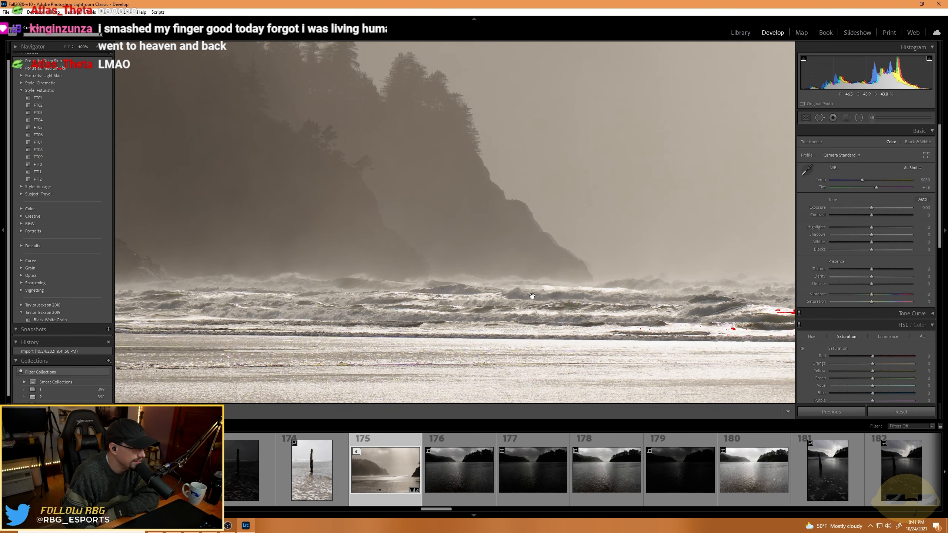
{"action": "left_click_drag", "start_coordinate": [648, 306], "coordinate": [495, 341]}
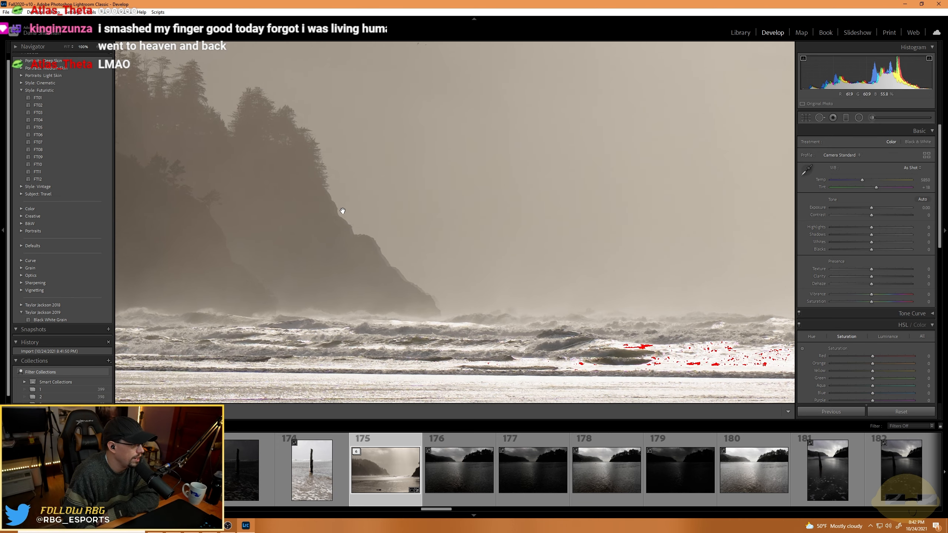
{"action": "left_click", "coordinate": [395, 277]}
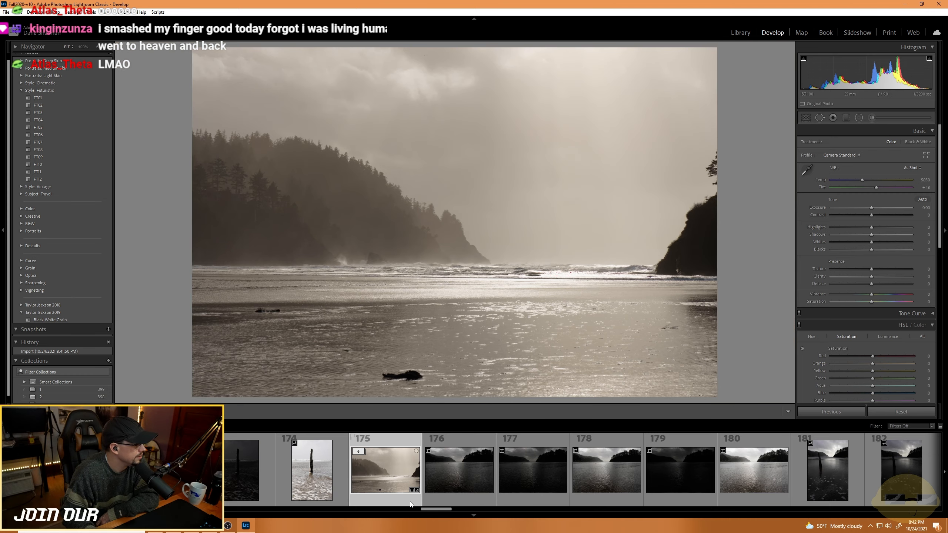
Undo the stacking of the merged beach HDR and compare the merge, photo 180, with bright exposure 179.
{"action": "key", "text": "ctrl+z"}
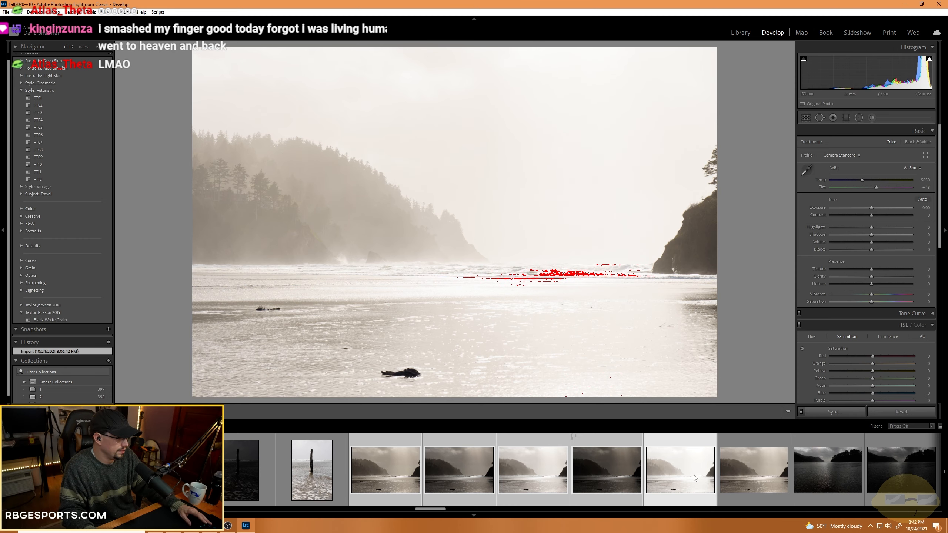
{"action": "scroll", "coordinate": [694, 478], "scroll_direction": "down", "scroll_amount": 3}
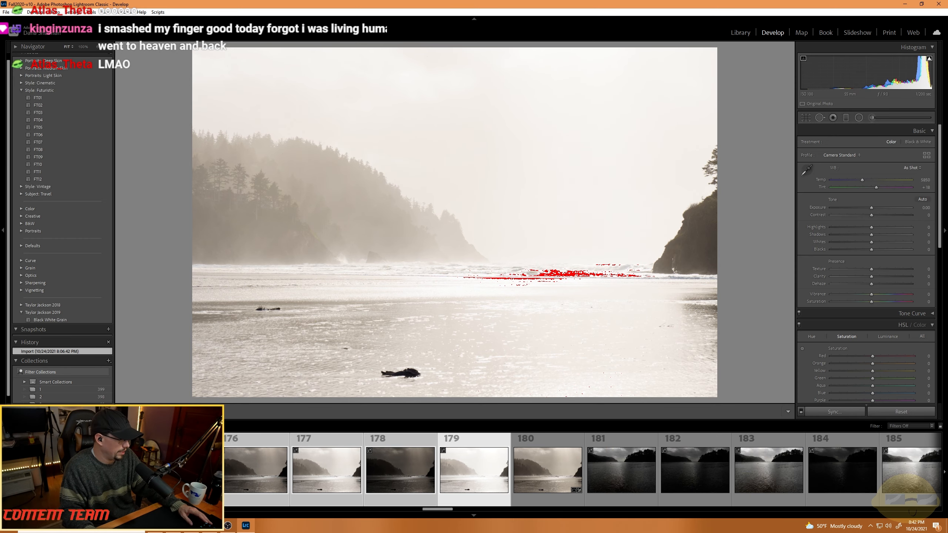
{"action": "left_click", "coordinate": [526, 458]}
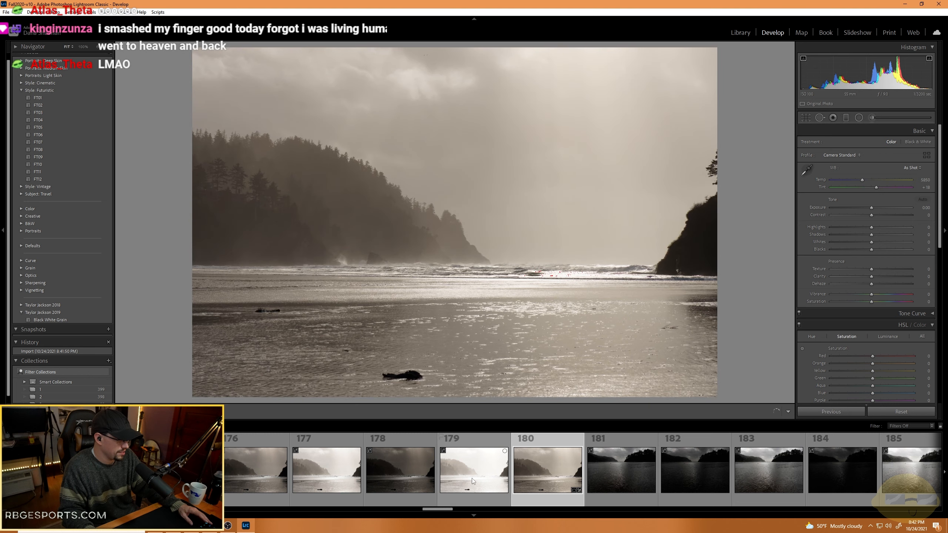
{"action": "left_click", "coordinate": [472, 479]}
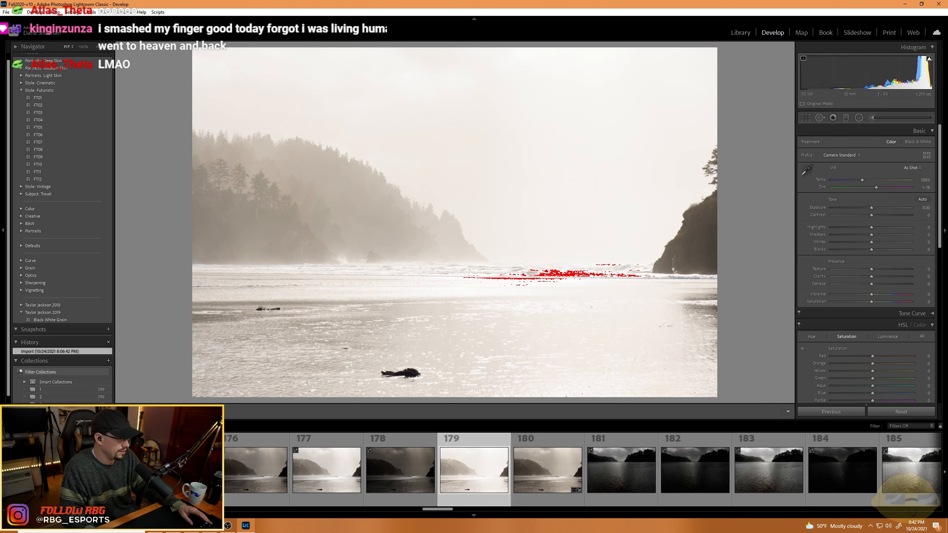
Merge the five bracketed beach photos 175 to 179 into a stacked HDR image with auto align and high deghosting.
{"action": "left_click", "coordinate": [190, 479]}
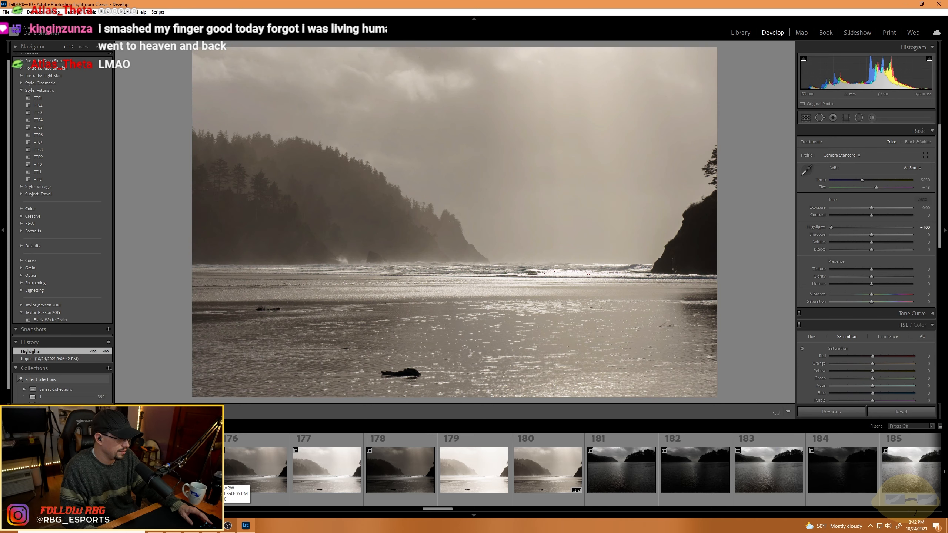
{"action": "left_click", "coordinate": [473, 466]}
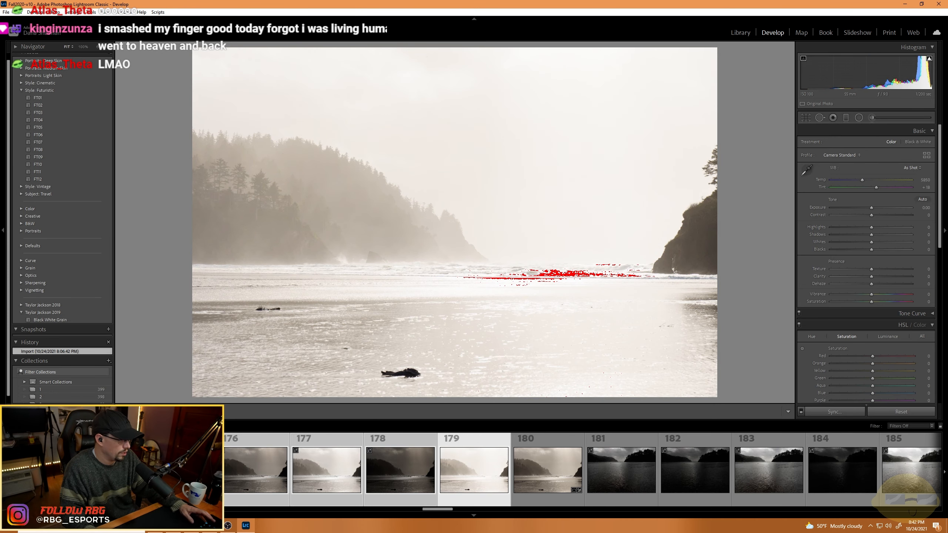
{"action": "right_click", "coordinate": [185, 470]}
{"action": "mouse_move", "coordinate": [254, 303]}
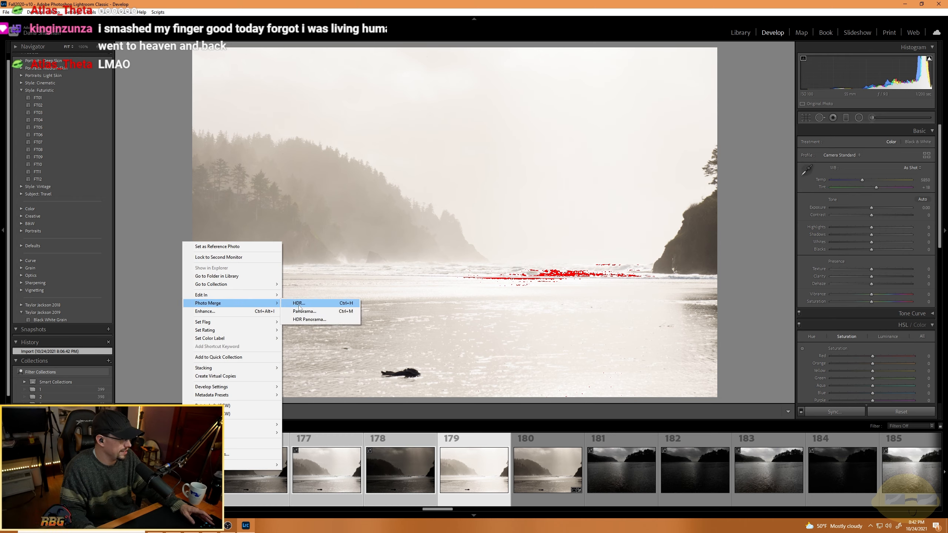
{"action": "left_click", "coordinate": [303, 304]}
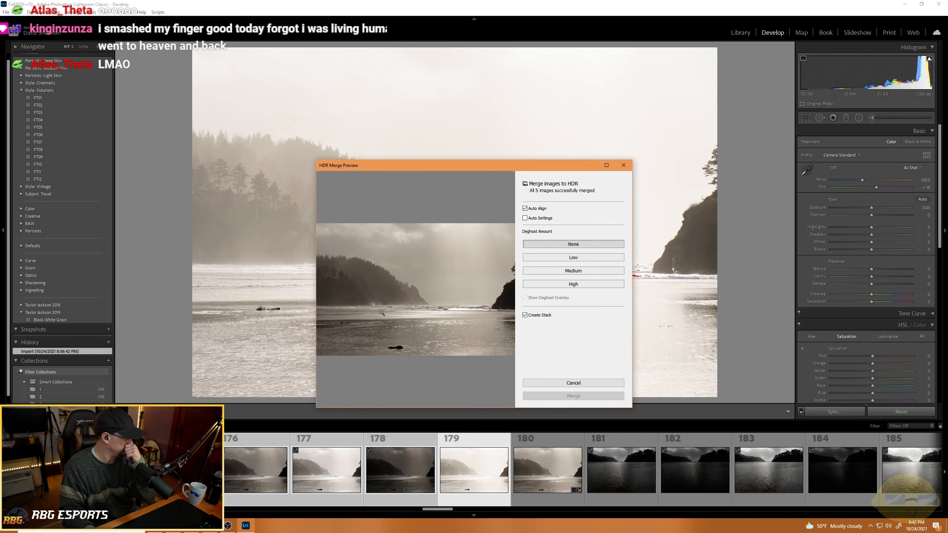
{"action": "left_click", "coordinate": [414, 301]}
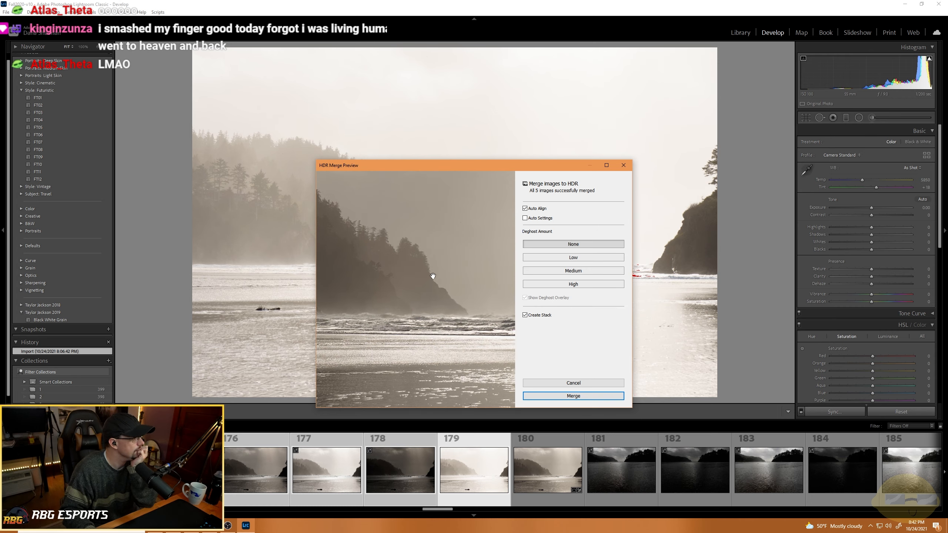
{"action": "left_click", "coordinate": [545, 286]}
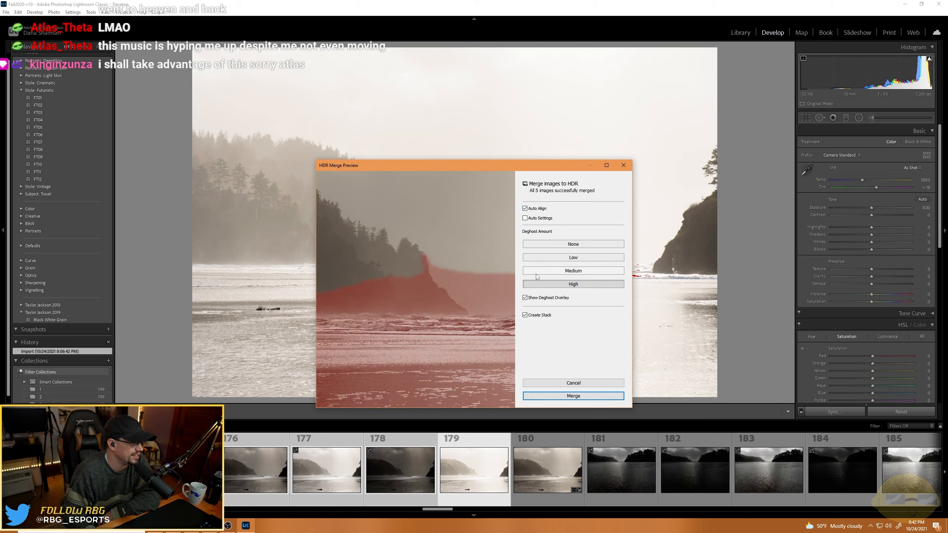
{"action": "left_click", "coordinate": [563, 397]}
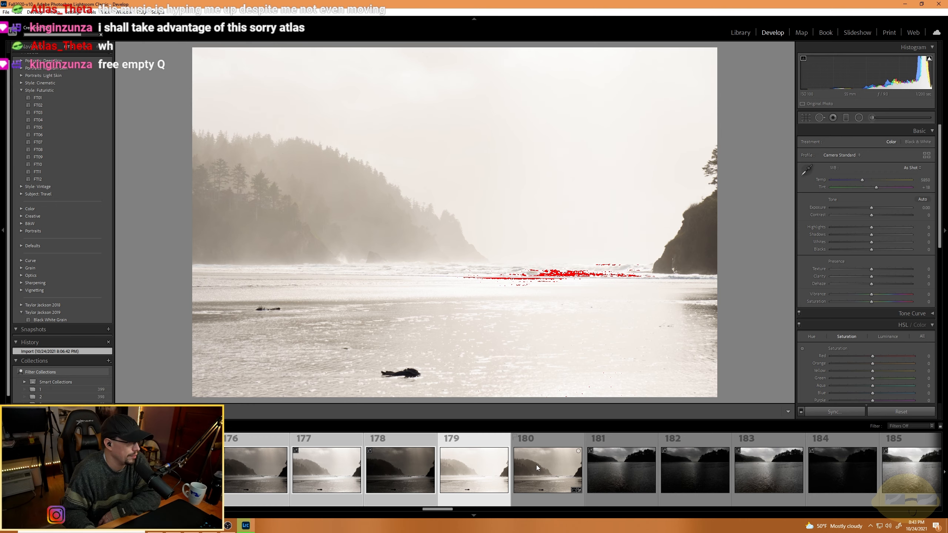
Open the new deghosted HDR merge and inspect its surf at full size.
{"action": "left_click", "coordinate": [181, 471]}
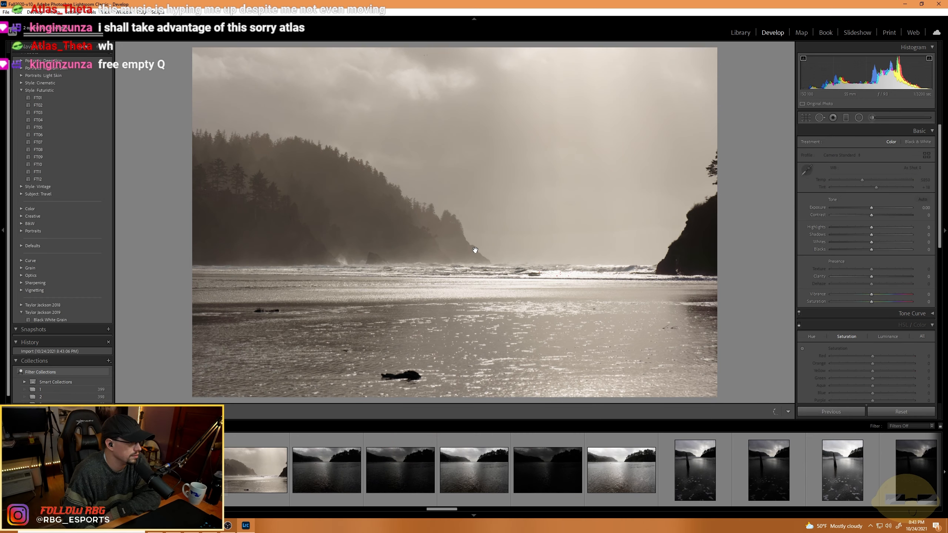
{"action": "left_click", "coordinate": [469, 250]}
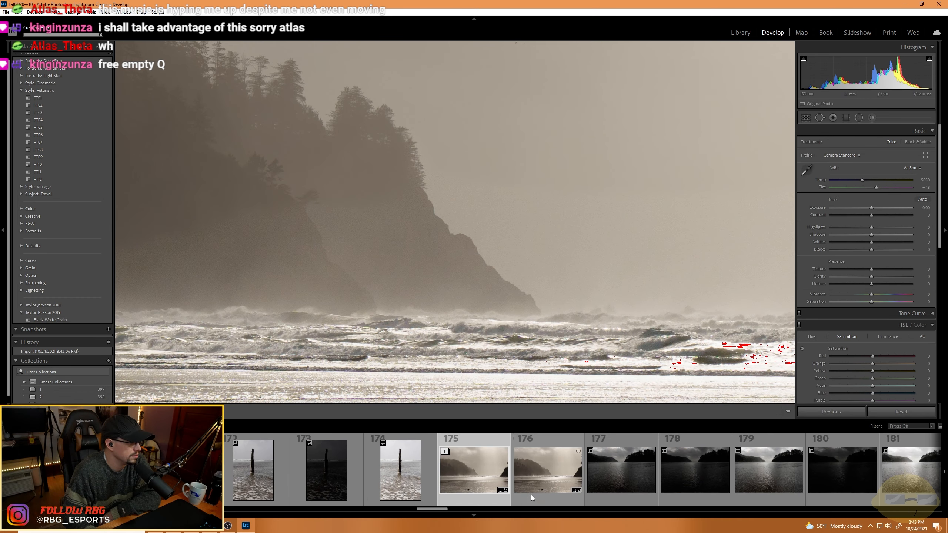
{"action": "left_click", "coordinate": [498, 285]}
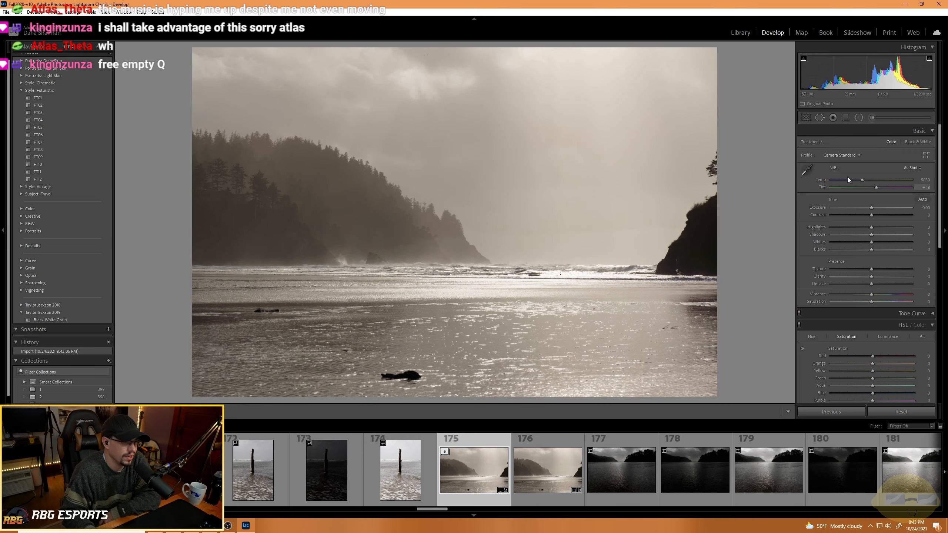
Set the deghosted HDR's highlights to −88, check the surf up close and compare it with the earlier merge, photo 176.
{"action": "left_click_drag", "start_coordinate": [868, 227], "coordinate": [869, 207]}
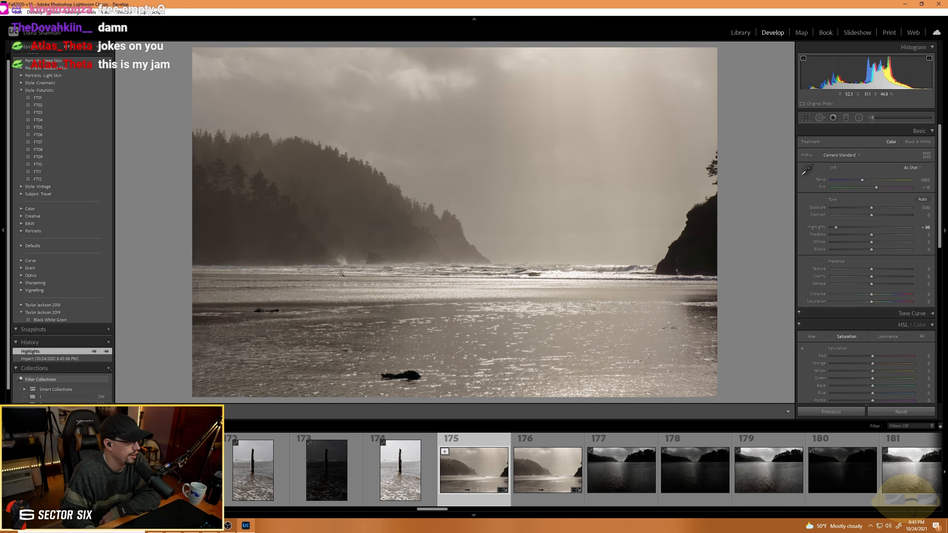
{"action": "left_click", "coordinate": [347, 266]}
{"action": "left_click", "coordinate": [343, 267]}
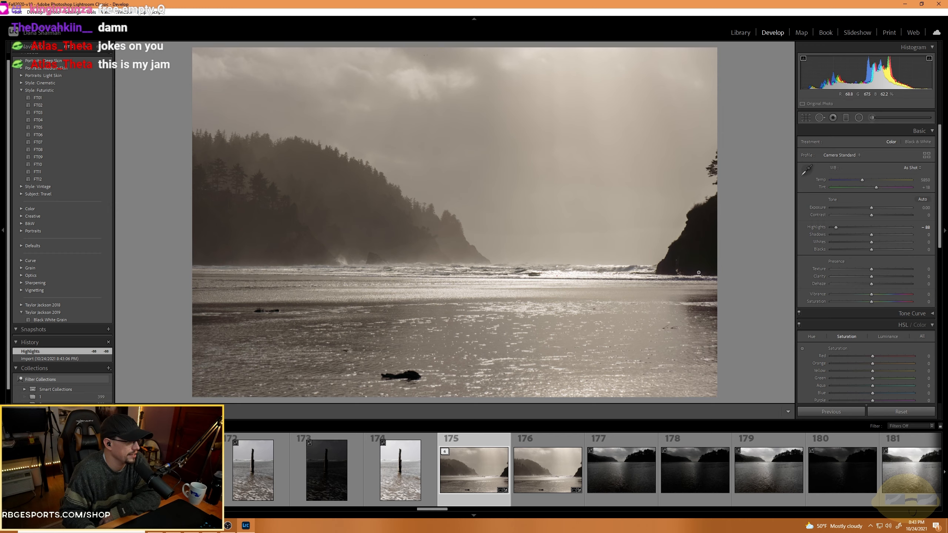
{"action": "left_click", "coordinate": [551, 465]}
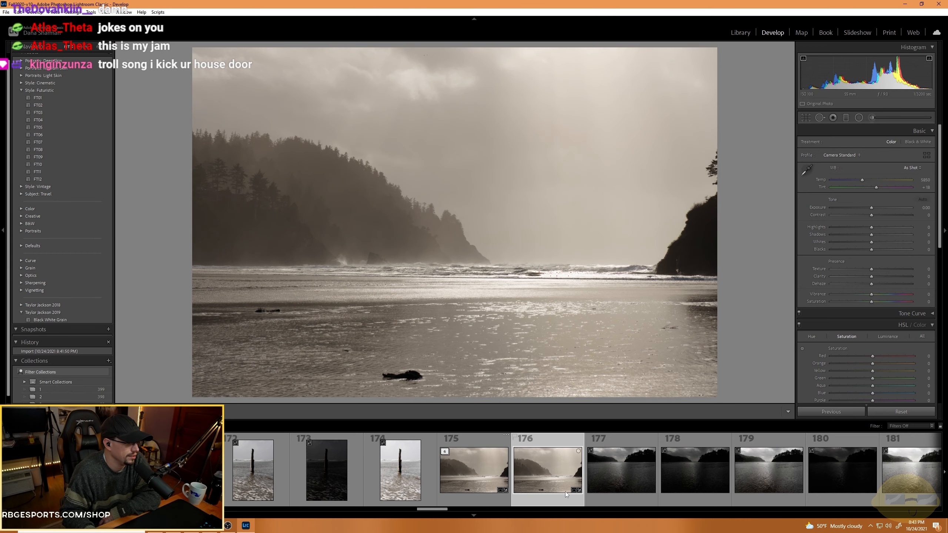
Examine the dark and bright exposures of the bay, photos 177 and 181, zooming in on the horizon and water.
{"action": "scroll", "coordinate": [626, 470], "scroll_direction": "down", "scroll_amount": 4}
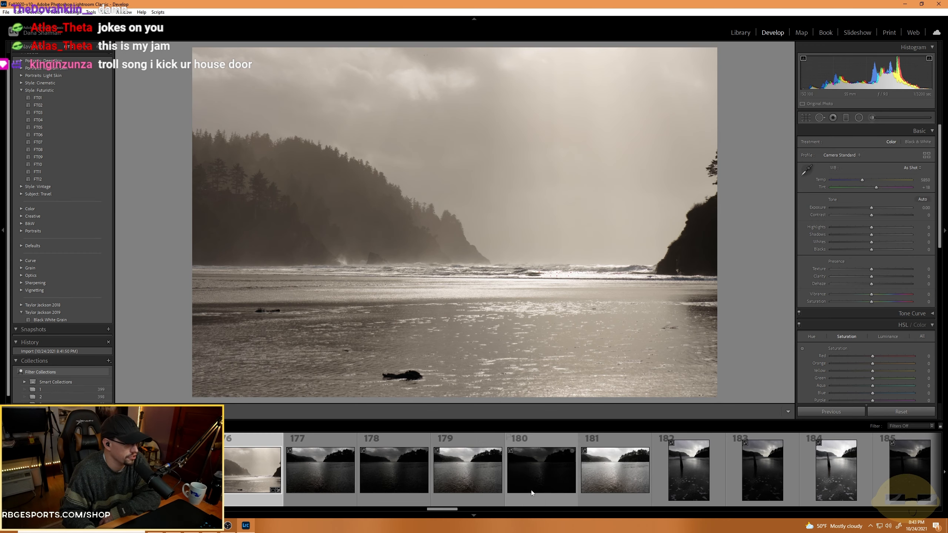
{"action": "left_click", "coordinate": [323, 460]}
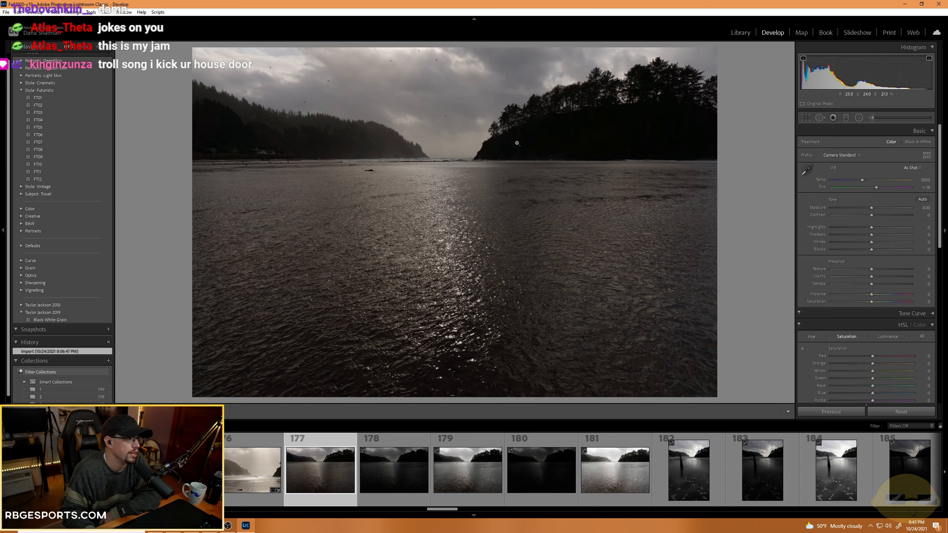
{"action": "left_click", "coordinate": [443, 162]}
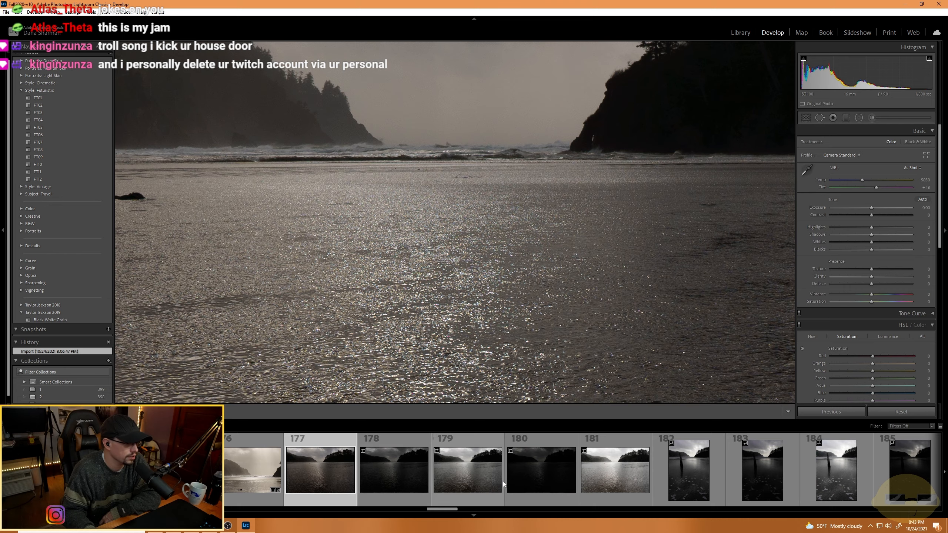
{"action": "left_click", "coordinate": [628, 477]}
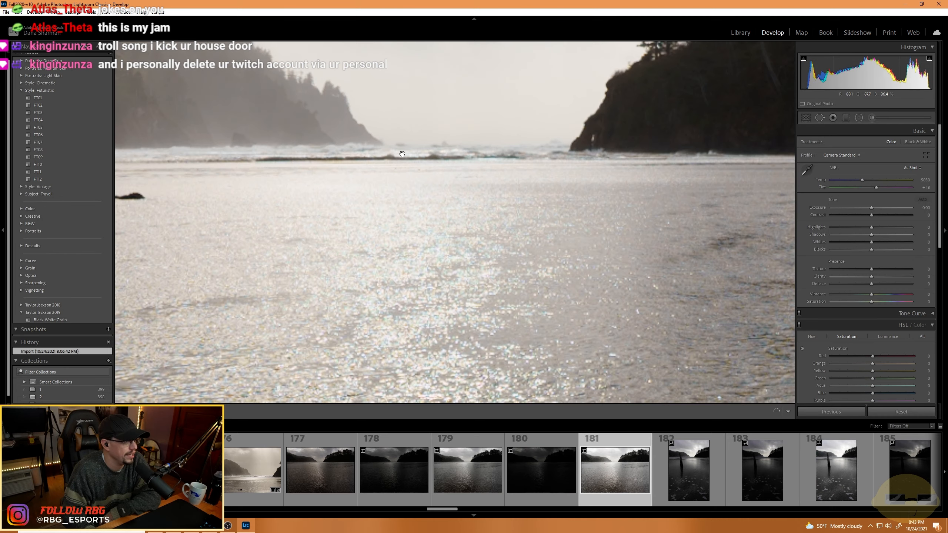
{"action": "left_click", "coordinate": [438, 160]}
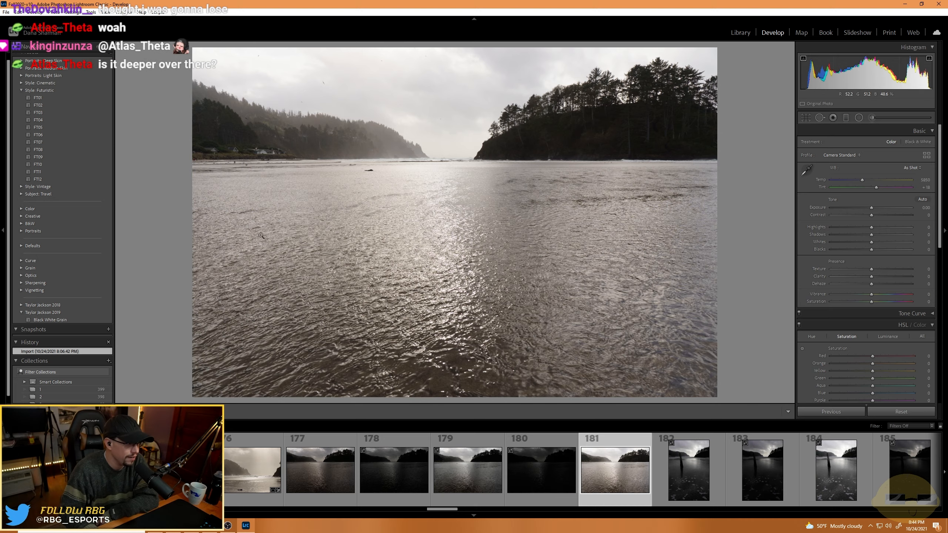
{"action": "left_click", "coordinate": [425, 224]}
{"action": "left_click", "coordinate": [434, 243]}
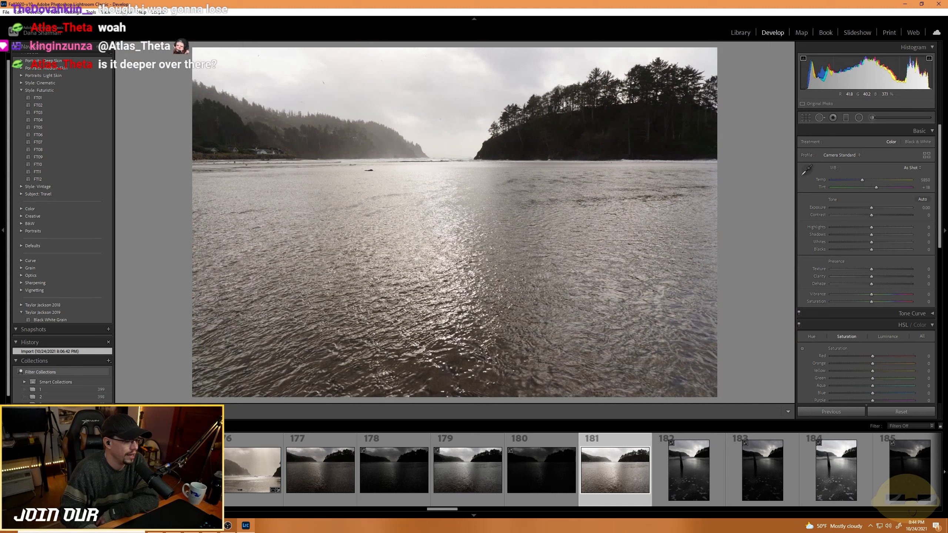
Review the bracketed exposures from the wooden post shots 185 to 187 through cove photos 192 to 196 to sea stack photo 197.
{"action": "scroll", "coordinate": [675, 479], "scroll_direction": "down", "scroll_amount": 4}
{"action": "left_click", "coordinate": [680, 478]}
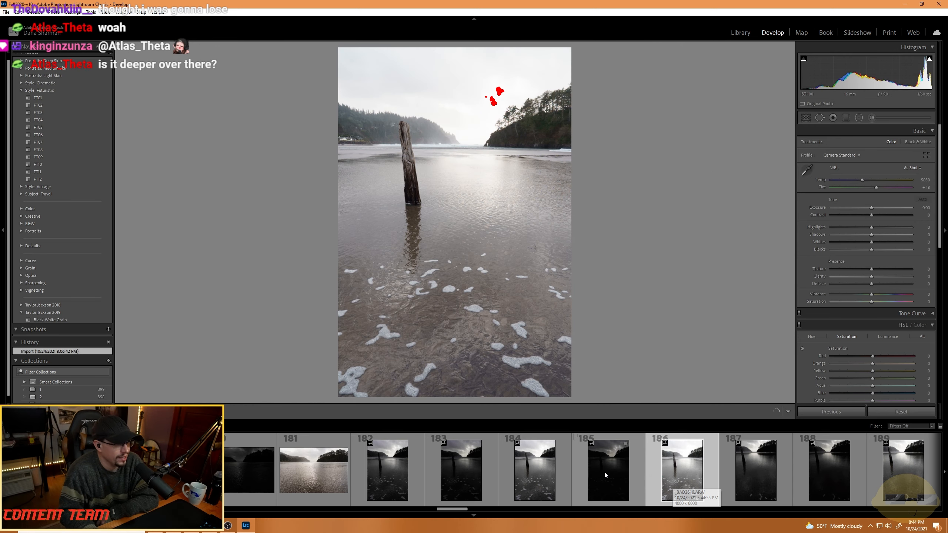
{"action": "left_click", "coordinate": [604, 471]}
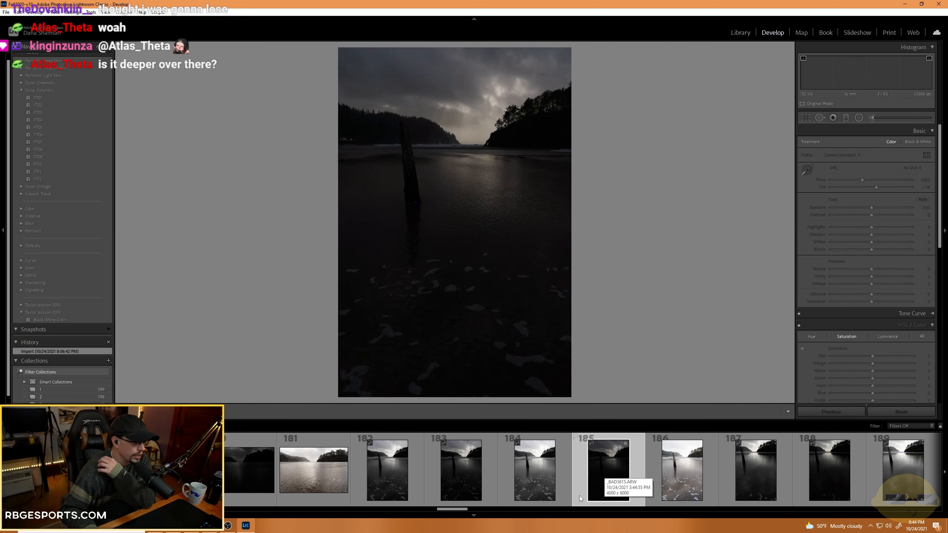
{"action": "left_click", "coordinate": [756, 465]}
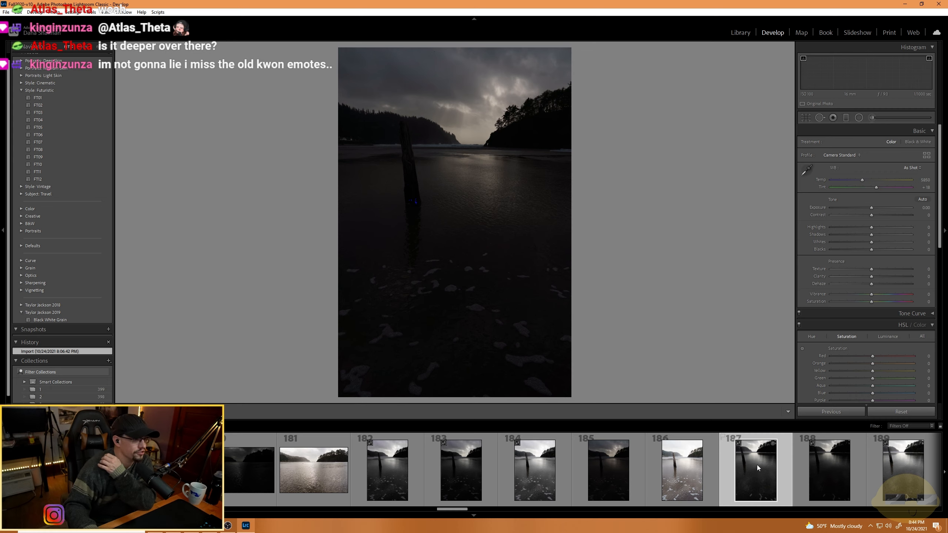
{"action": "scroll", "coordinate": [682, 471], "scroll_direction": "down", "scroll_amount": 5}
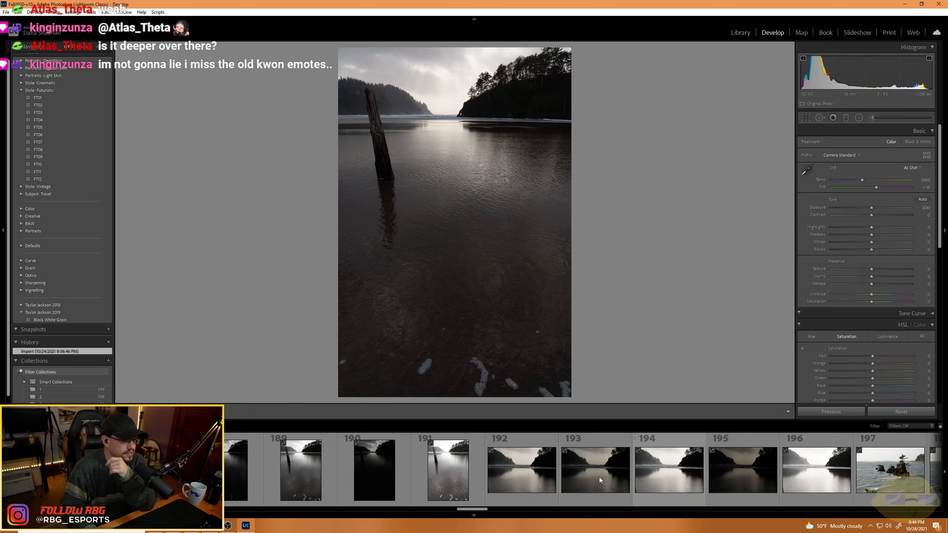
{"action": "left_click", "coordinate": [526, 470]}
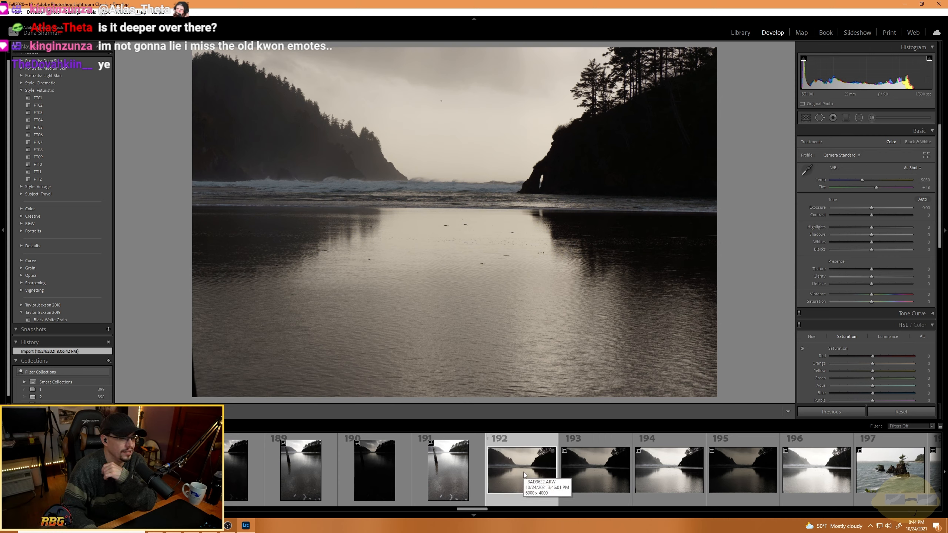
{"action": "left_click", "coordinate": [733, 469]}
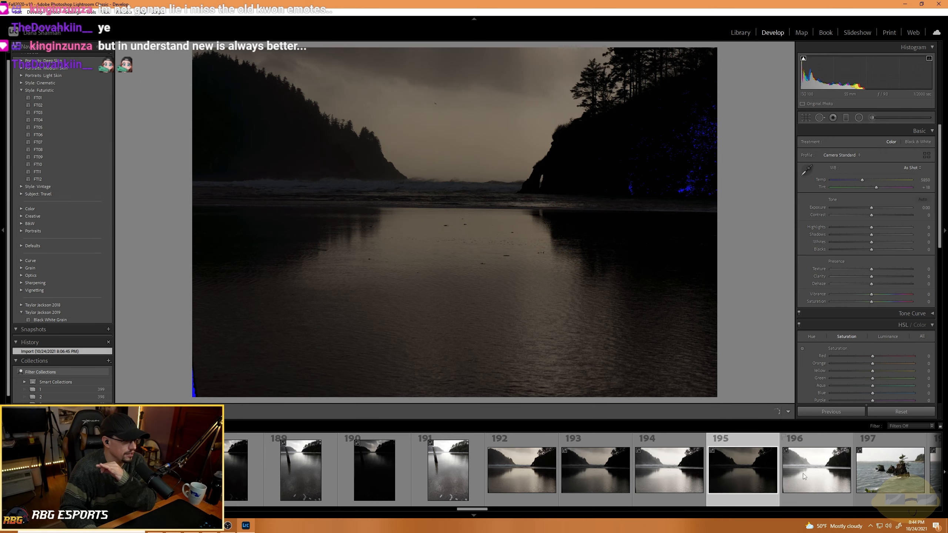
{"action": "left_click", "coordinate": [803, 474]}
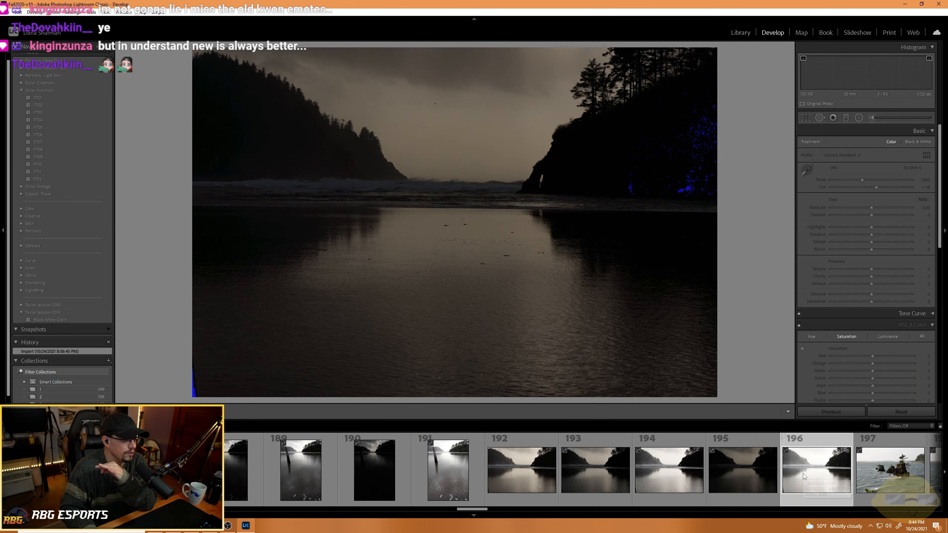
{"action": "scroll", "coordinate": [690, 478], "scroll_direction": "down", "scroll_amount": 4}
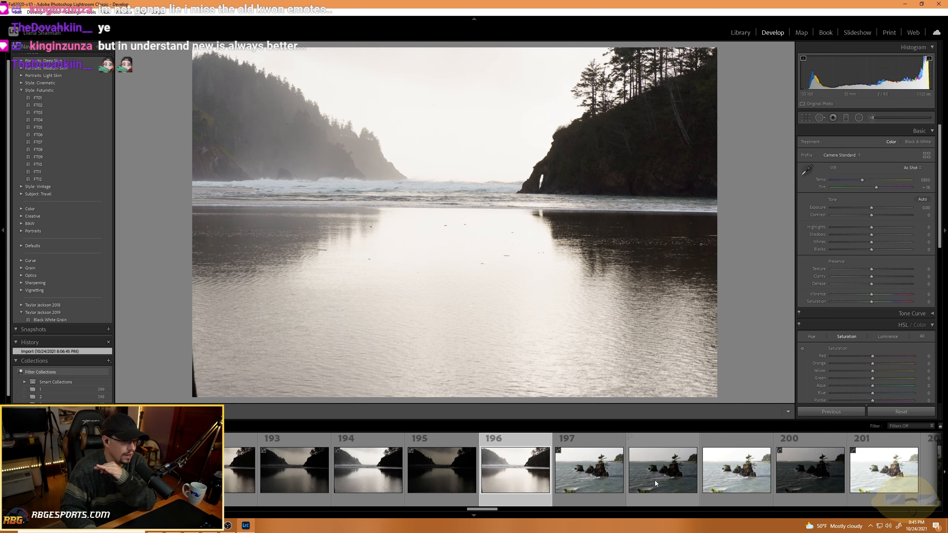
{"action": "left_click", "coordinate": [591, 475]}
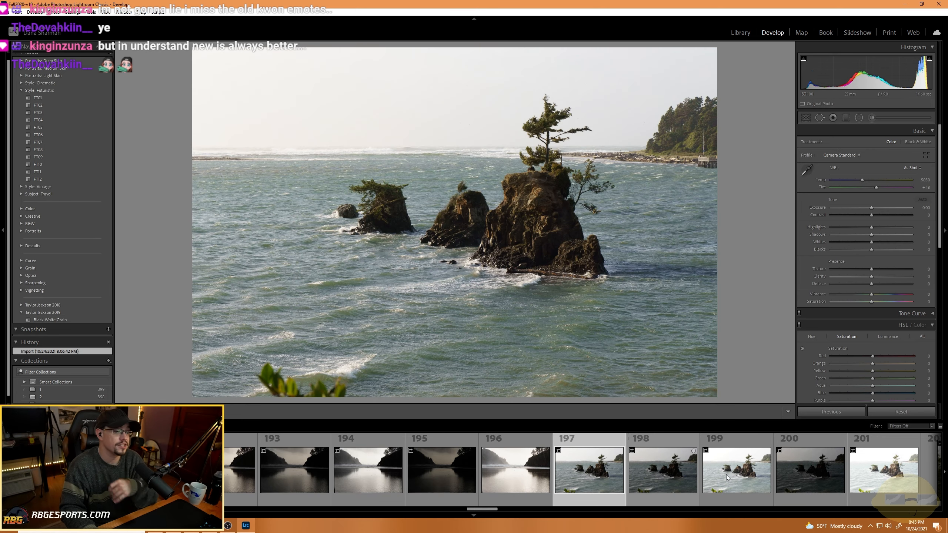
Merge the sea stack exposures, photos 197 to 201, to HDR with Deghost Amount None.
{"action": "left_click", "coordinate": [712, 477], "text": "shift"}
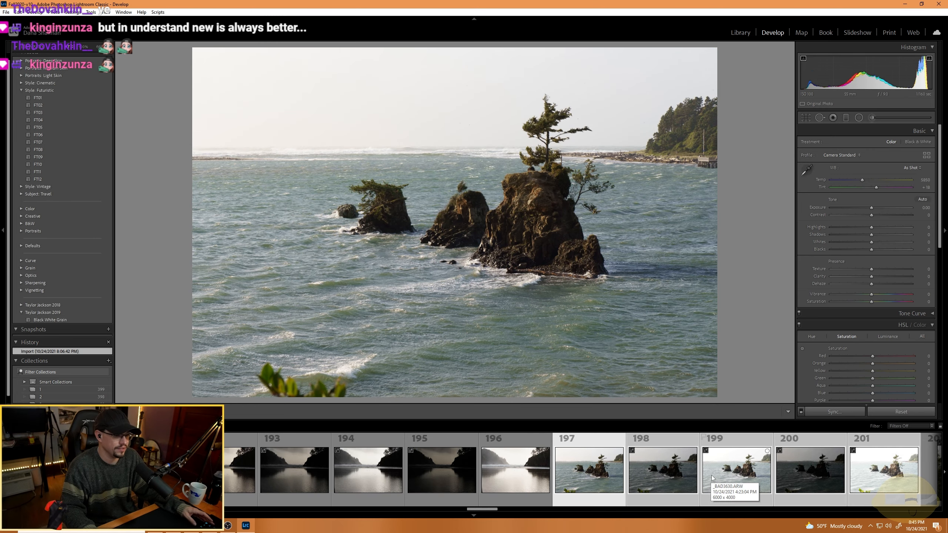
{"action": "scroll", "coordinate": [711, 476], "scroll_direction": "down", "scroll_amount": 4}
{"action": "right_click", "coordinate": [502, 465]}
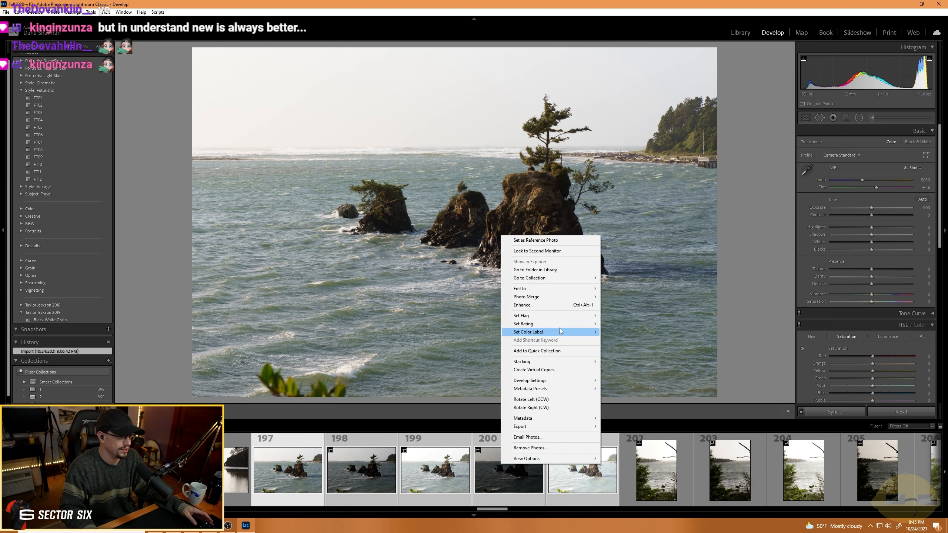
{"action": "mouse_move", "coordinate": [560, 297]}
{"action": "left_click", "coordinate": [616, 297]}
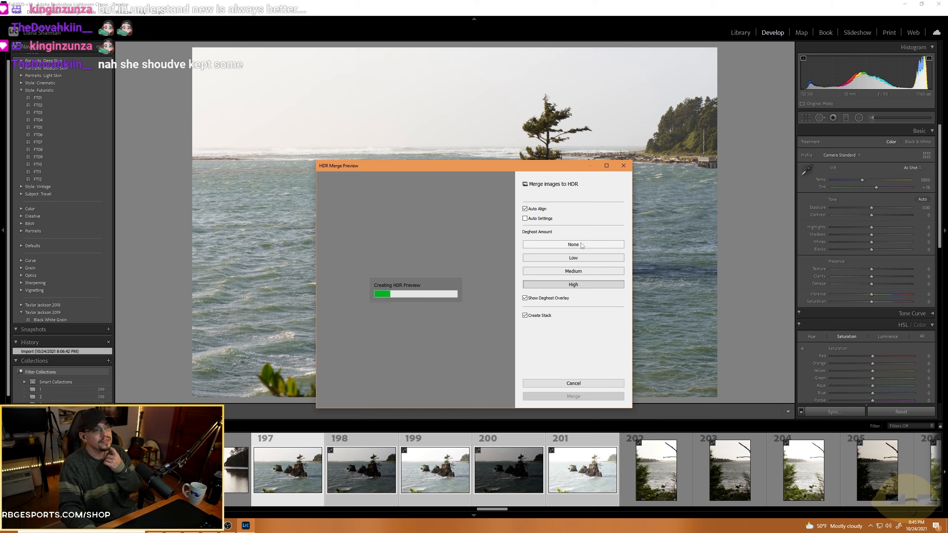
{"action": "left_click", "coordinate": [581, 245]}
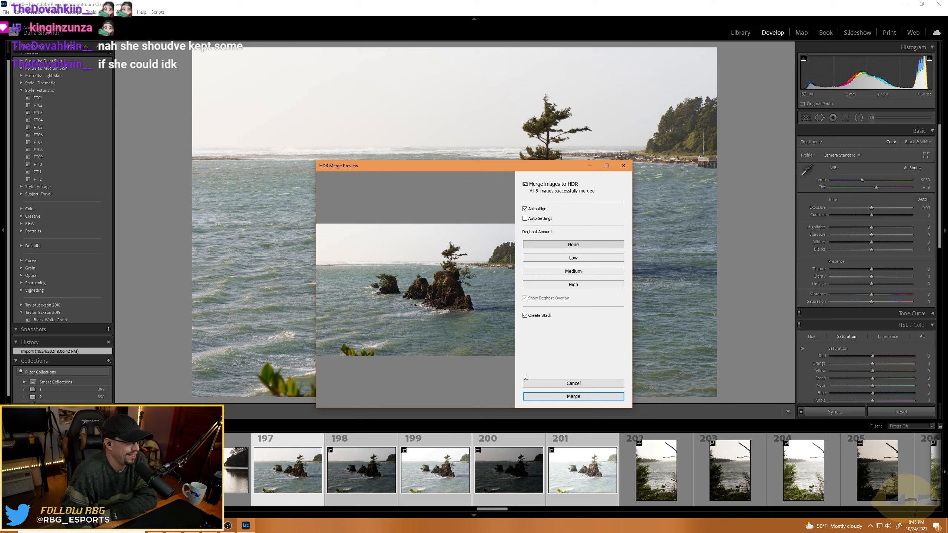
{"action": "left_click", "coordinate": [553, 396]}
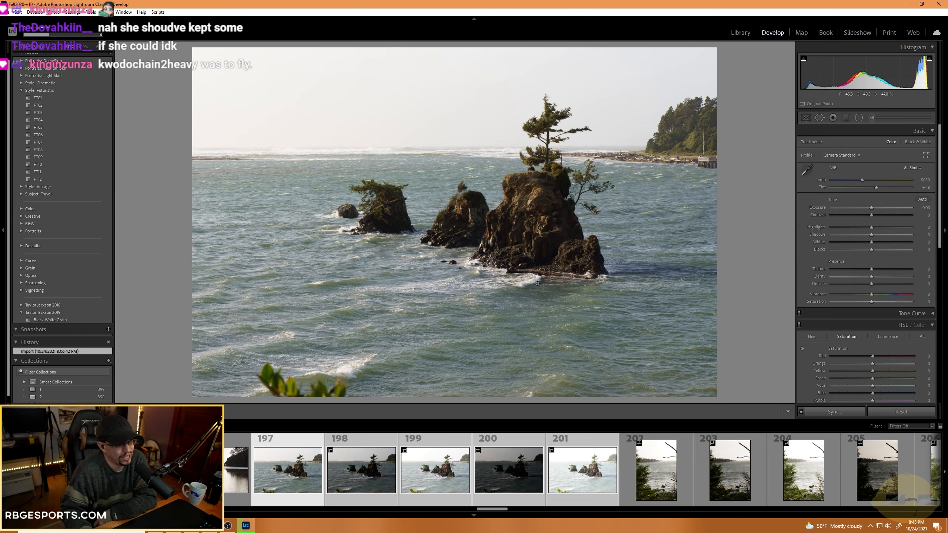
Inspect the sea stack's windblown tree, rock face and horizon at full size, including in the new HDR merge.
{"action": "left_click", "coordinate": [525, 212]}
{"action": "left_click_drag", "start_coordinate": [541, 178], "coordinate": [528, 243]}
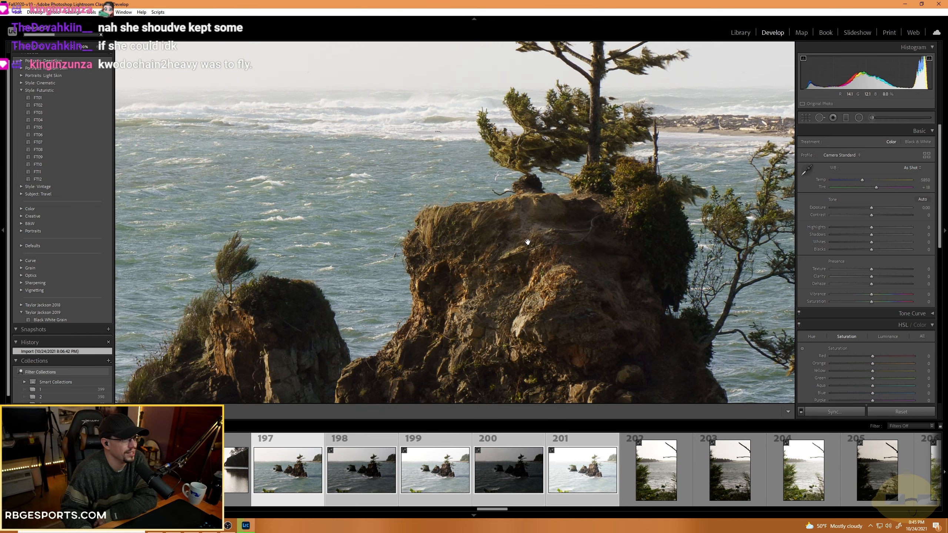
{"action": "left_click_drag", "start_coordinate": [547, 185], "coordinate": [527, 262]}
{"action": "left_click_drag", "start_coordinate": [571, 176], "coordinate": [508, 229]}
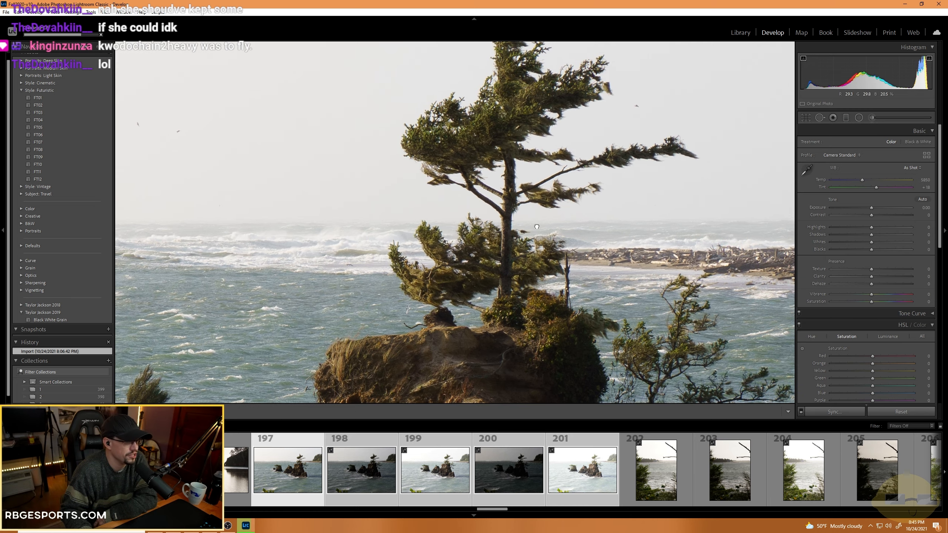
{"action": "left_click_drag", "start_coordinate": [530, 313], "coordinate": [444, 179]}
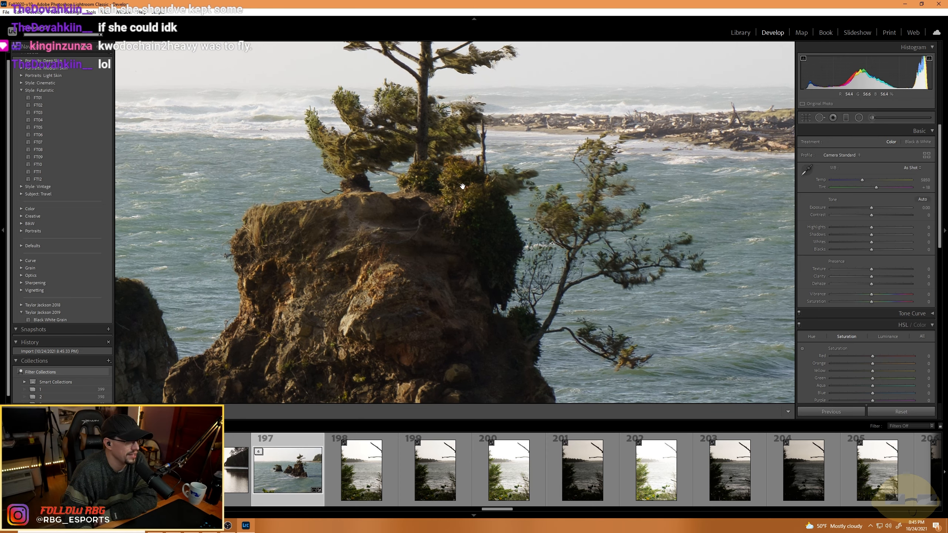
{"action": "scroll", "coordinate": [462, 186], "scroll_direction": "up", "scroll_amount": 2}
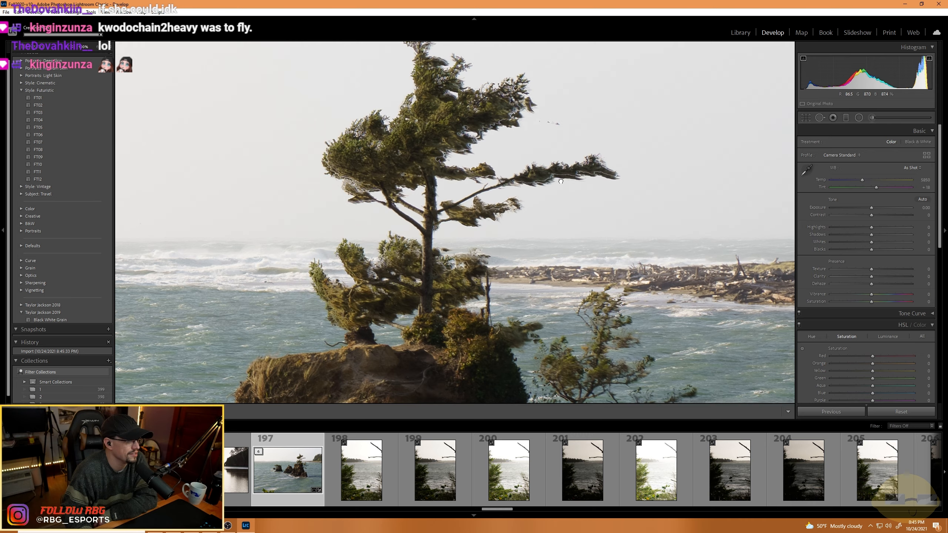
{"action": "left_click", "coordinate": [561, 181]}
Undo the stacking of the merge and merge photos 197 to 201 to HDR again with Deghost Amount Medium.
{"action": "key", "text": "ctrl+z"}
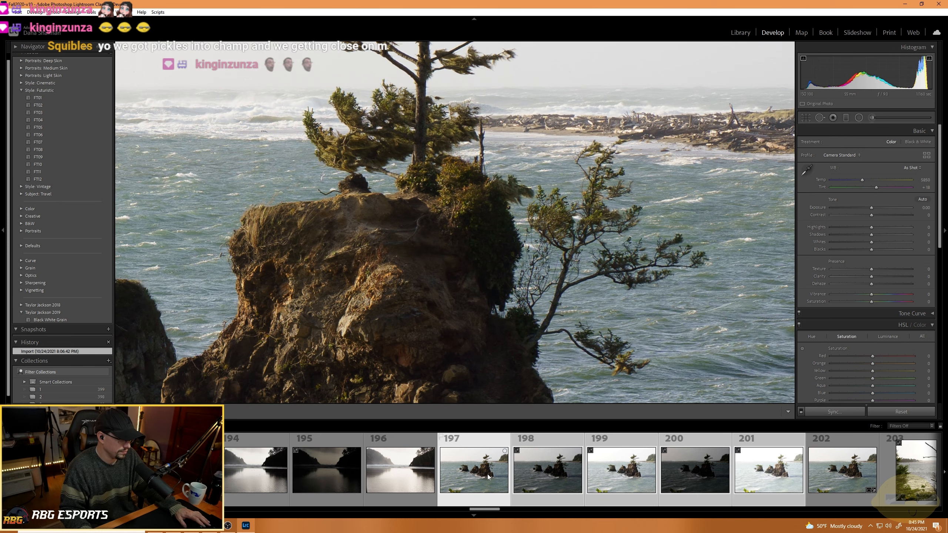
{"action": "right_click", "coordinate": [700, 478]}
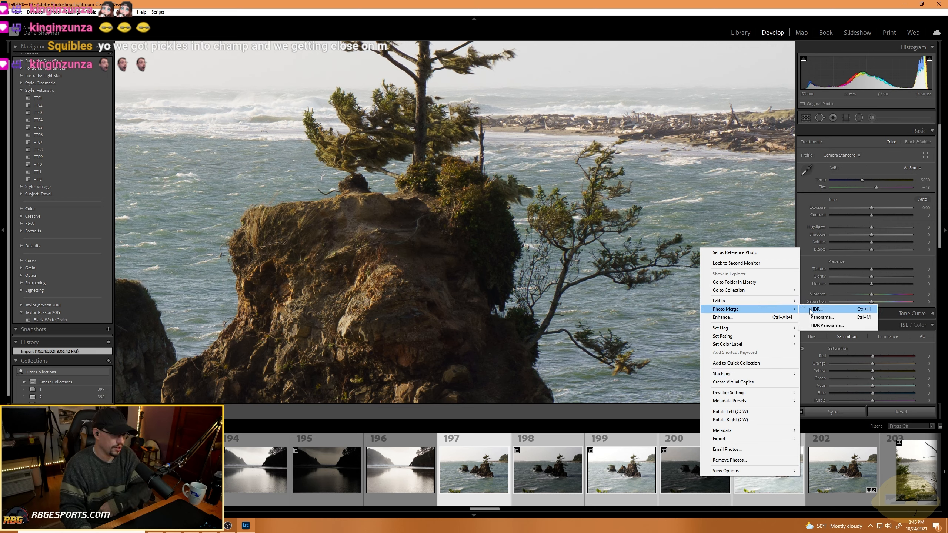
{"action": "left_click", "coordinate": [817, 309]}
{"action": "left_click", "coordinate": [587, 272]}
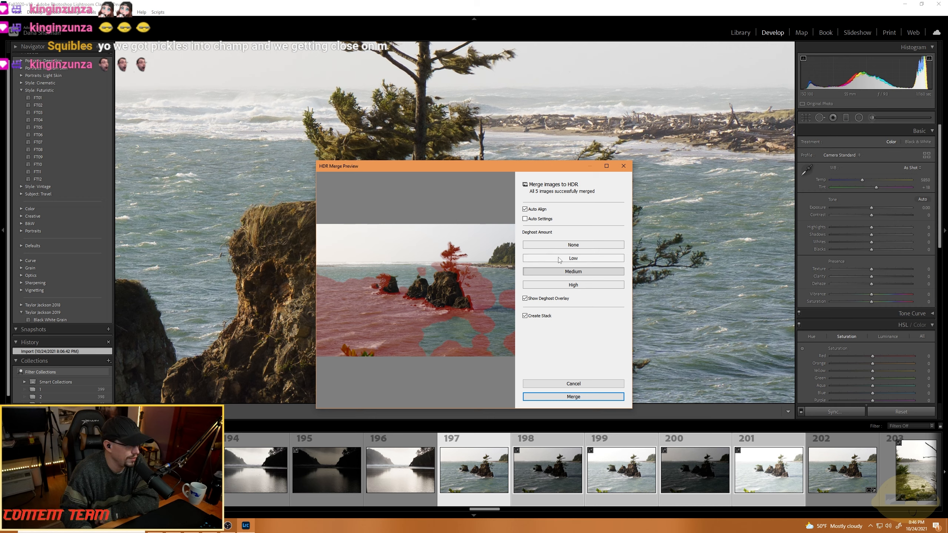
{"action": "left_click", "coordinate": [544, 258]}
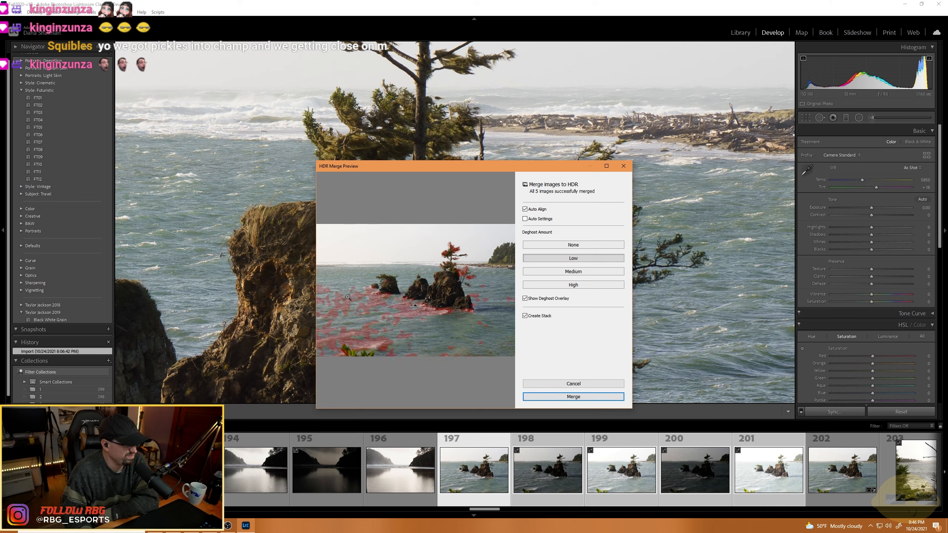
{"action": "left_click", "coordinate": [560, 272]}
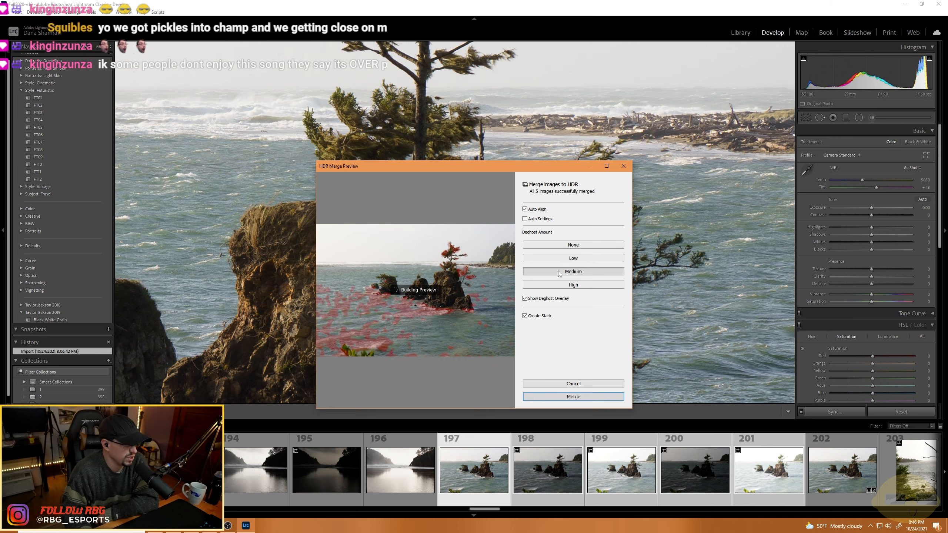
{"action": "left_click", "coordinate": [590, 398]}
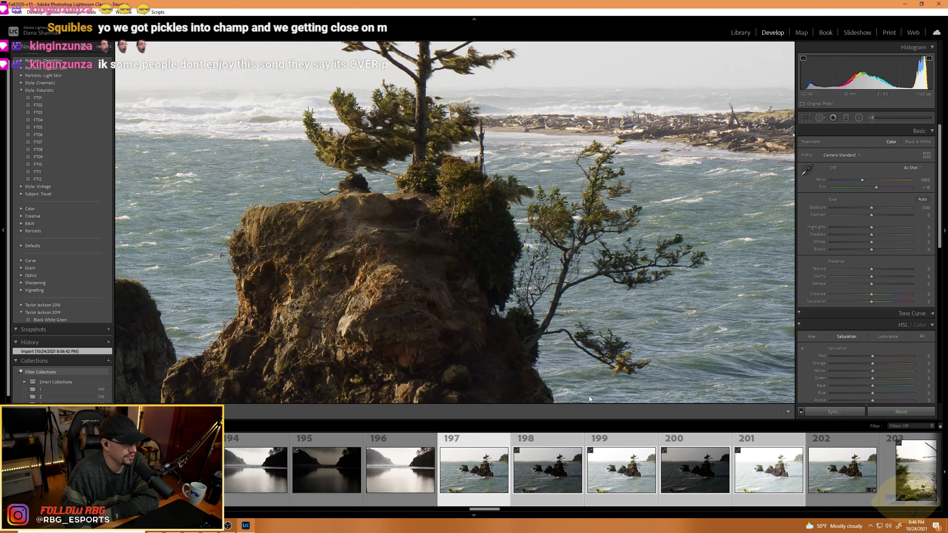
Add a graduated filter over the new merge's sky down to the horizon, with exposure −1.37 and highlights −22.
{"action": "left_click", "coordinate": [435, 306]}
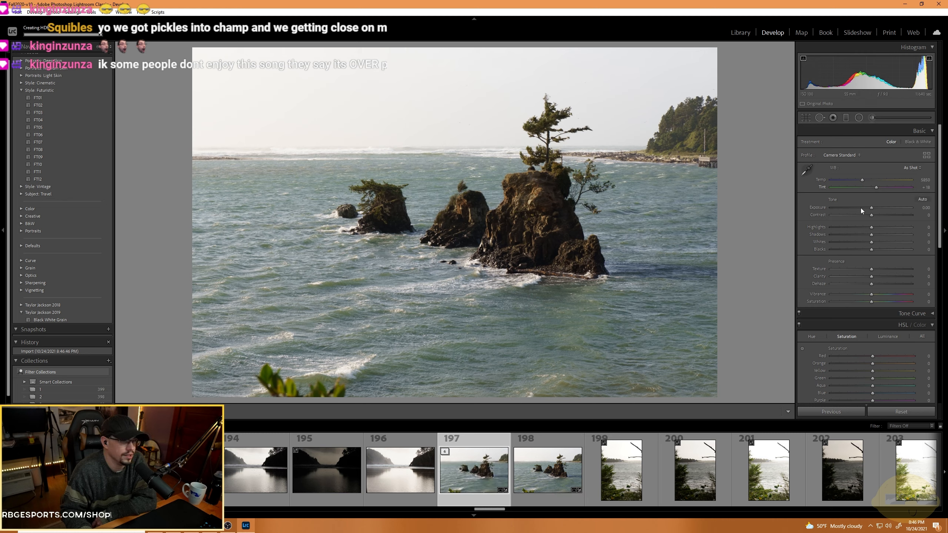
{"action": "mouse_move", "coordinate": [871, 227]}
{"action": "left_mouse_down"}
{"action": "mouse_move", "coordinate": [833, 230]}
{"action": "mouse_move", "coordinate": [869, 227]}
{"action": "left_mouse_up"}
{"action": "double_click", "coordinate": [870, 227]}
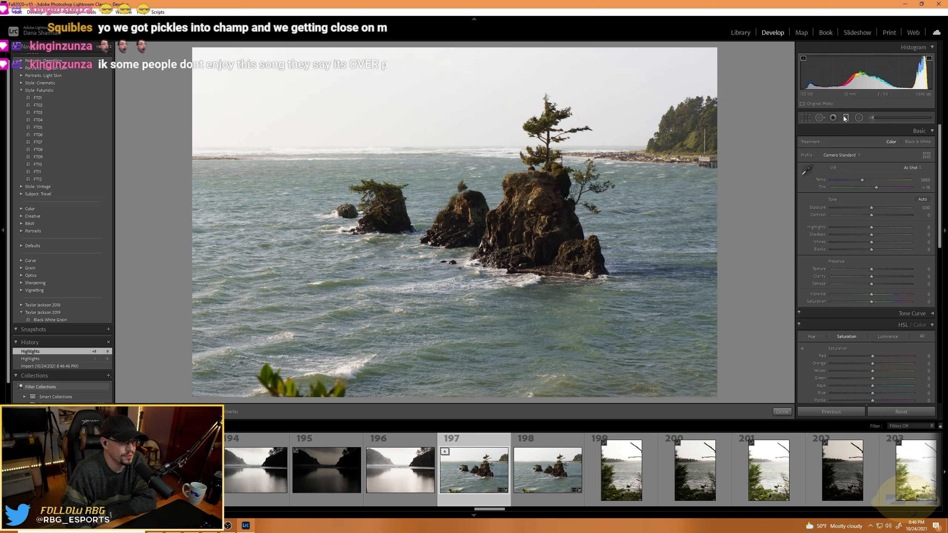
{"action": "left_click", "coordinate": [845, 119]}
{"action": "left_click_drag", "start_coordinate": [424, 134], "coordinate": [425, 176]}
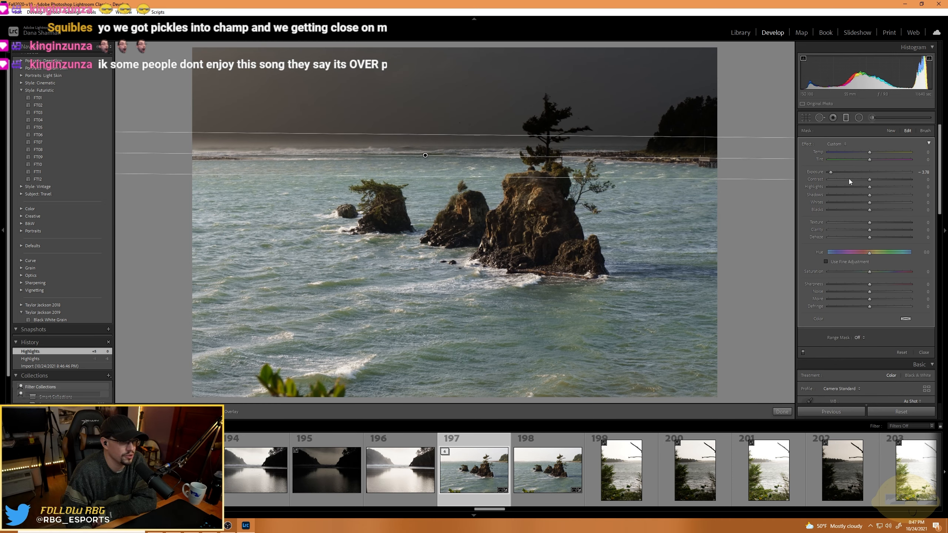
{"action": "left_click_drag", "start_coordinate": [845, 173], "coordinate": [860, 188]}
Limit the graduated filter with a Luminance range mask sampled from the sky.
{"action": "left_click", "coordinate": [859, 338]}
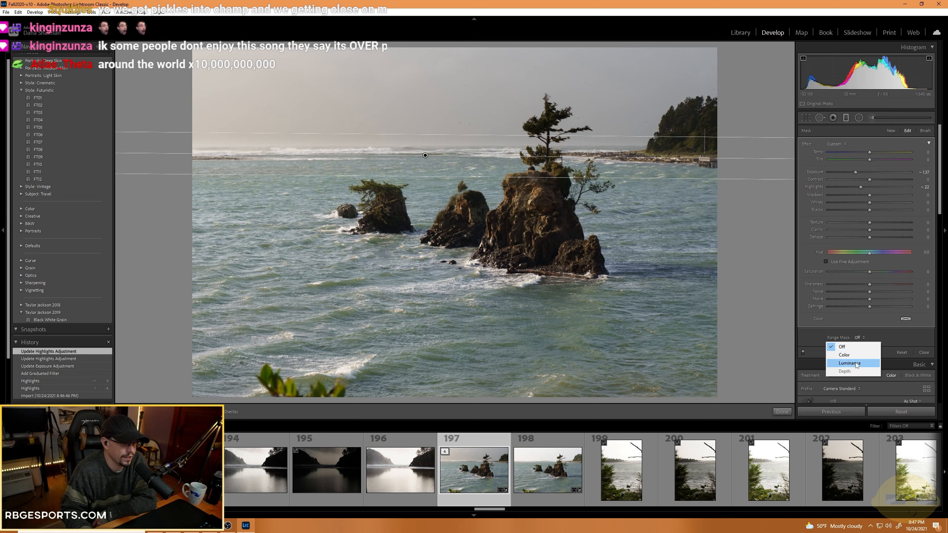
{"action": "left_click", "coordinate": [858, 364]}
{"action": "left_click", "coordinate": [807, 337]}
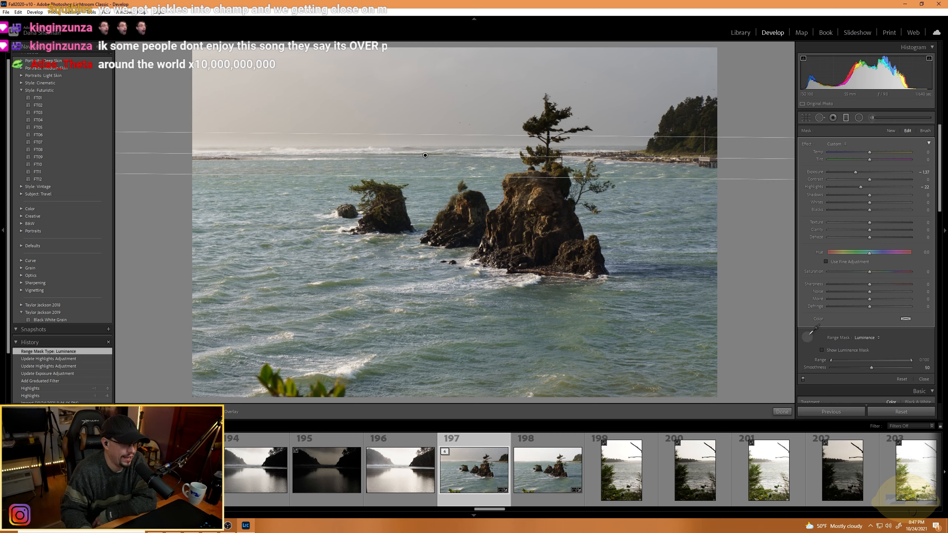
{"action": "left_click", "coordinate": [411, 117]}
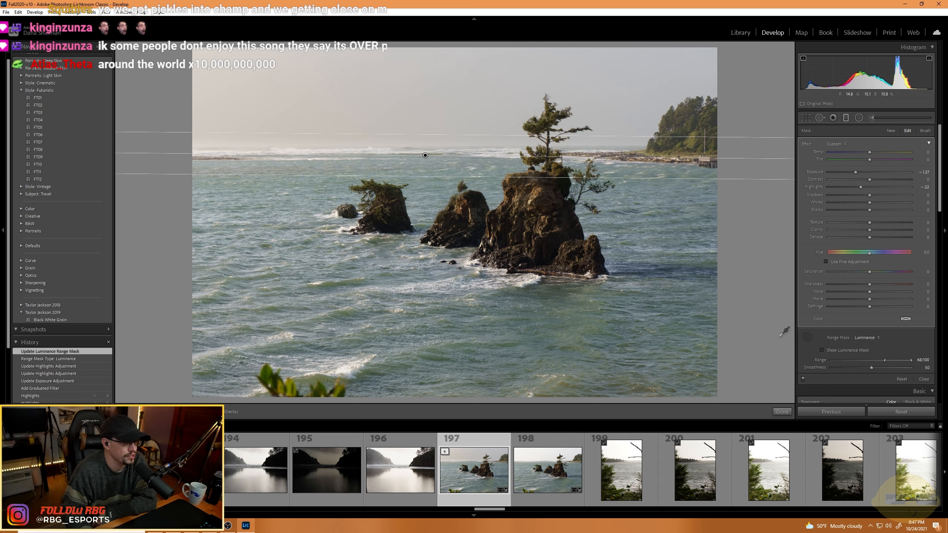
Check the luminance mask overlay, then set the filter's exposure to −0.65 and lower its highlights further.
{"action": "left_click", "coordinate": [822, 350]}
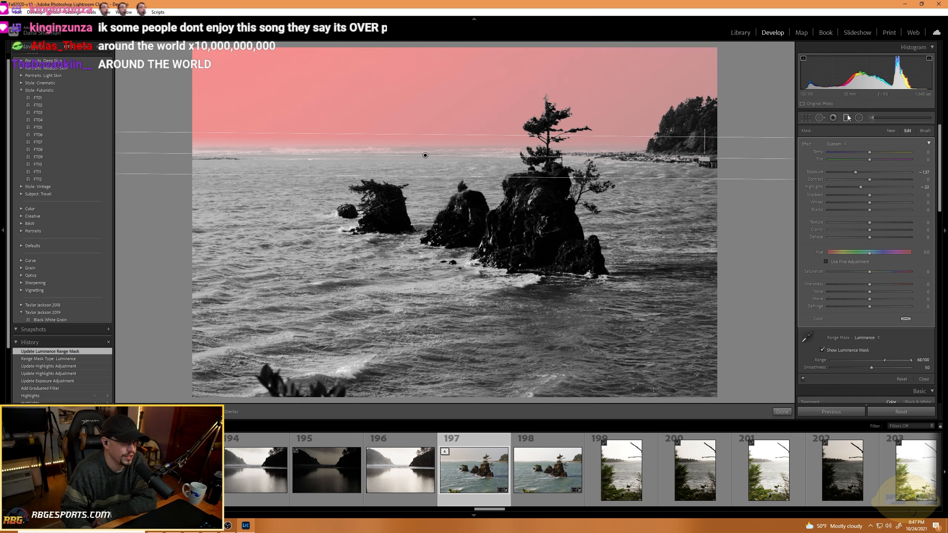
{"action": "left_click", "coordinate": [826, 351]}
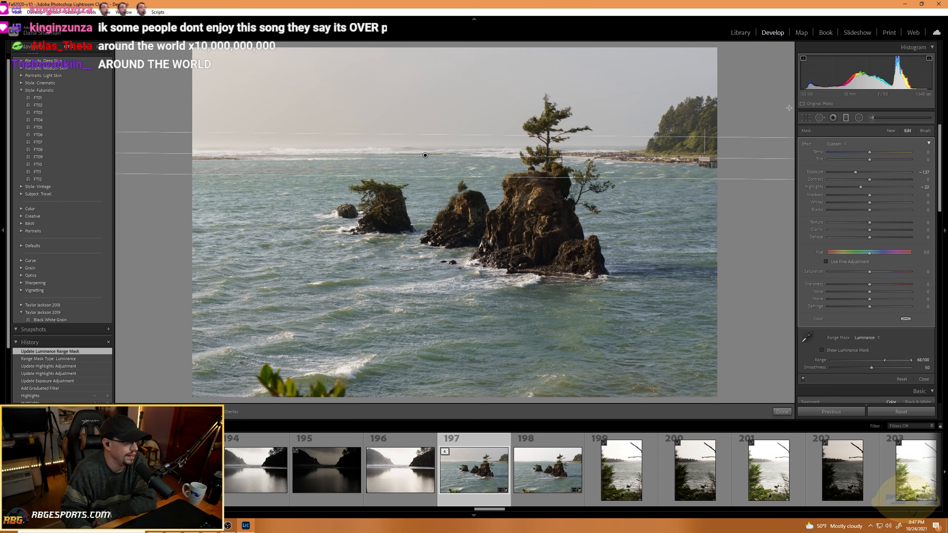
{"action": "left_click_drag", "start_coordinate": [855, 174], "coordinate": [859, 174]}
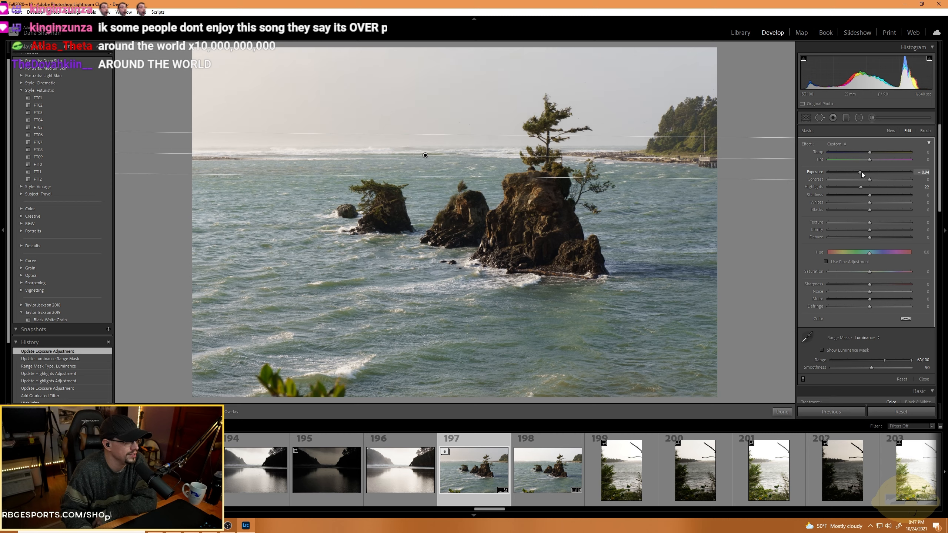
{"action": "mouse_move", "coordinate": [862, 175]}
{"action": "left_mouse_down"}
{"action": "mouse_move", "coordinate": [845, 188]}
{"action": "mouse_move", "coordinate": [865, 175]}
{"action": "left_mouse_up"}
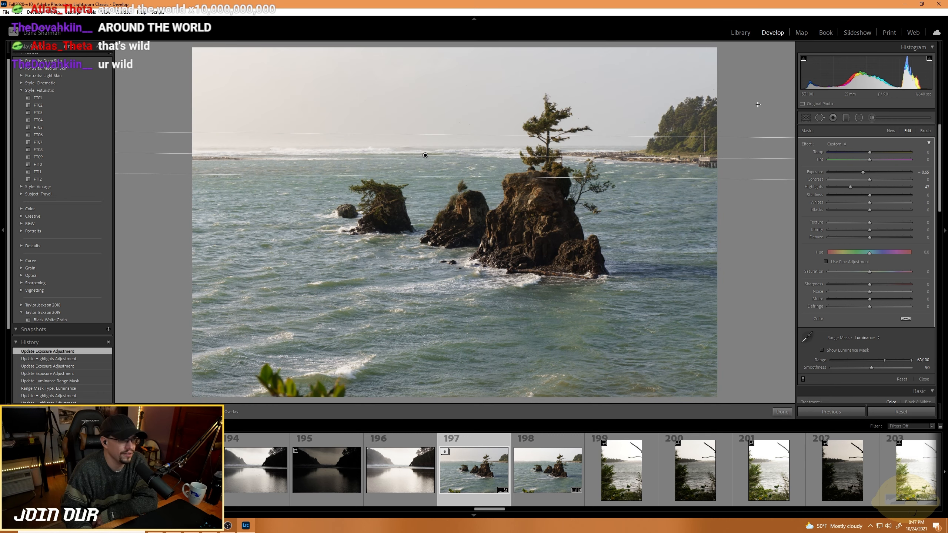
Crop the photo tighter around the sea stacks at the original aspect ratio, with the largest rock right of centre.
{"action": "key", "text": "r"}
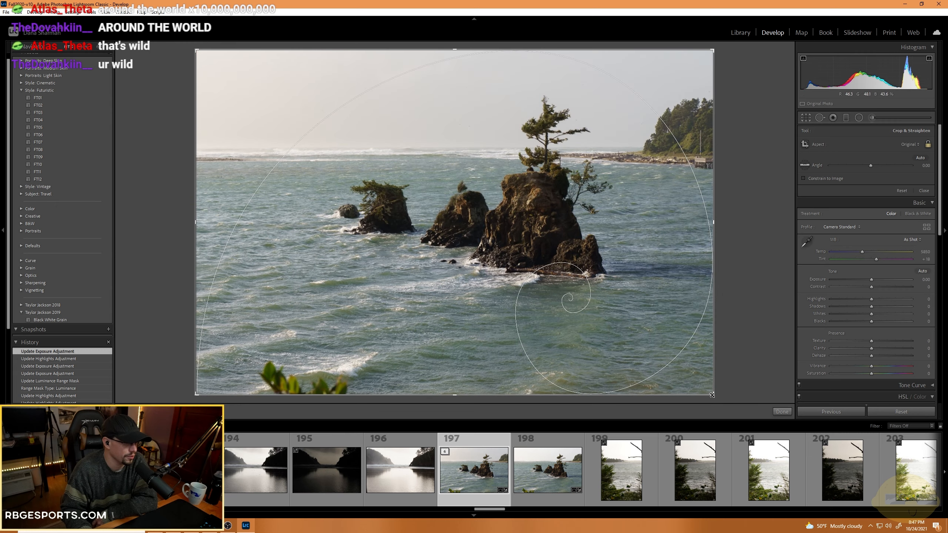
{"action": "left_click_drag", "start_coordinate": [712, 395], "coordinate": [651, 353]}
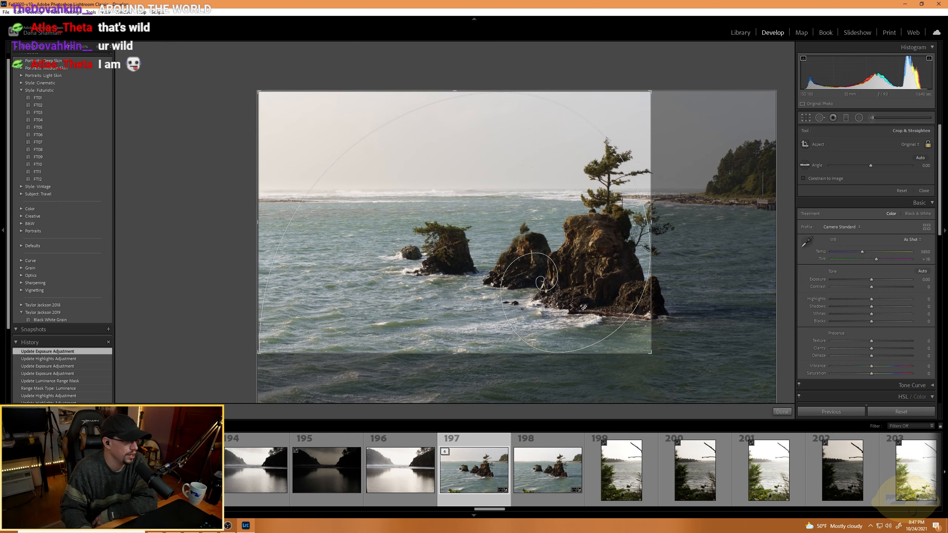
{"action": "left_click_drag", "start_coordinate": [439, 258], "coordinate": [517, 232]}
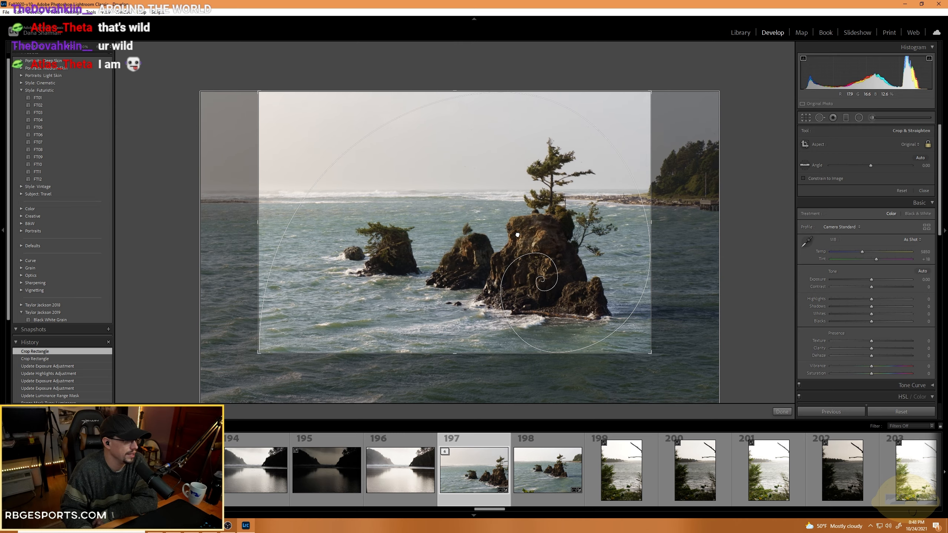
{"action": "key", "text": "r"}
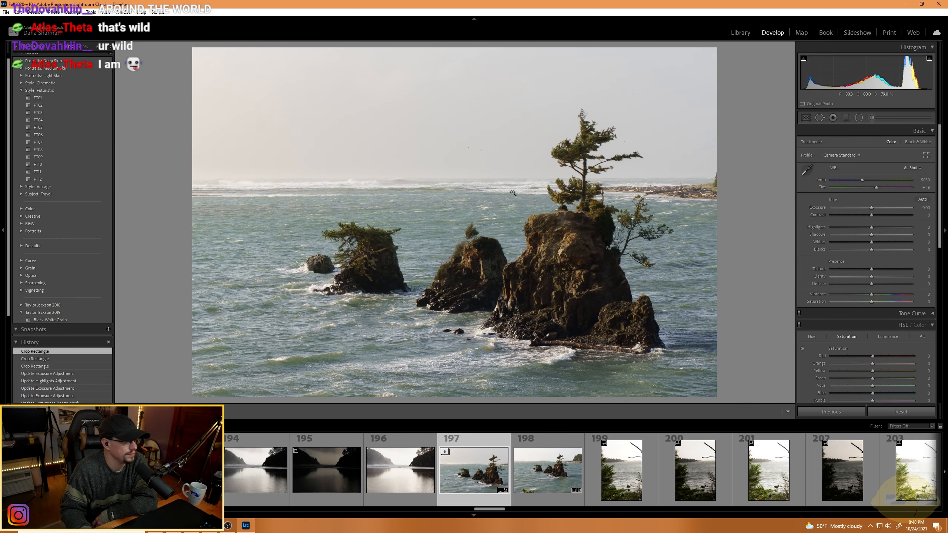
{"action": "left_click", "coordinate": [805, 120]}
{"action": "left_click_drag", "start_coordinate": [454, 268], "coordinate": [445, 270]}
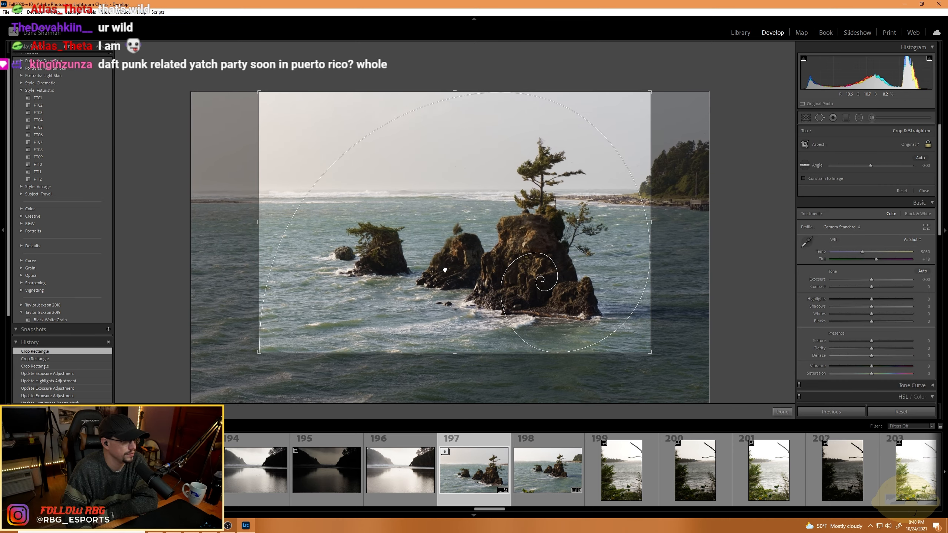
{"action": "left_click", "coordinate": [806, 119]}
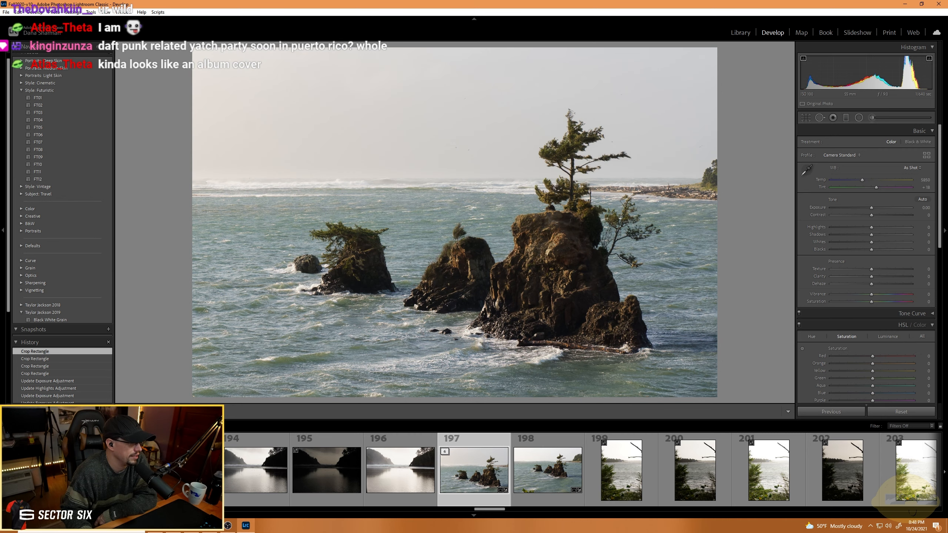
Inspect the shoreline house photo 209 and the birds on its water at full size, and browse on through photo 223.
{"action": "scroll", "coordinate": [514, 482], "scroll_direction": "down", "scroll_amount": 5}
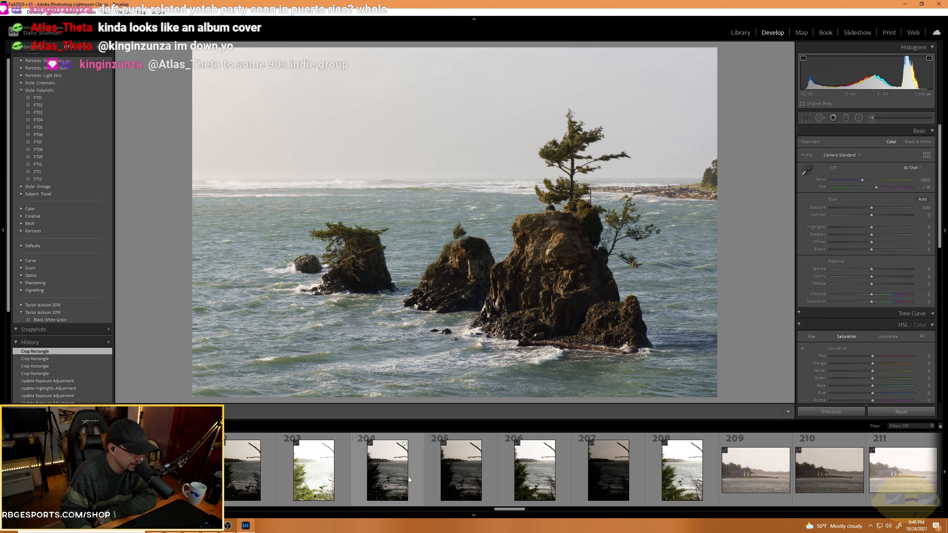
{"action": "left_click", "coordinate": [763, 477]}
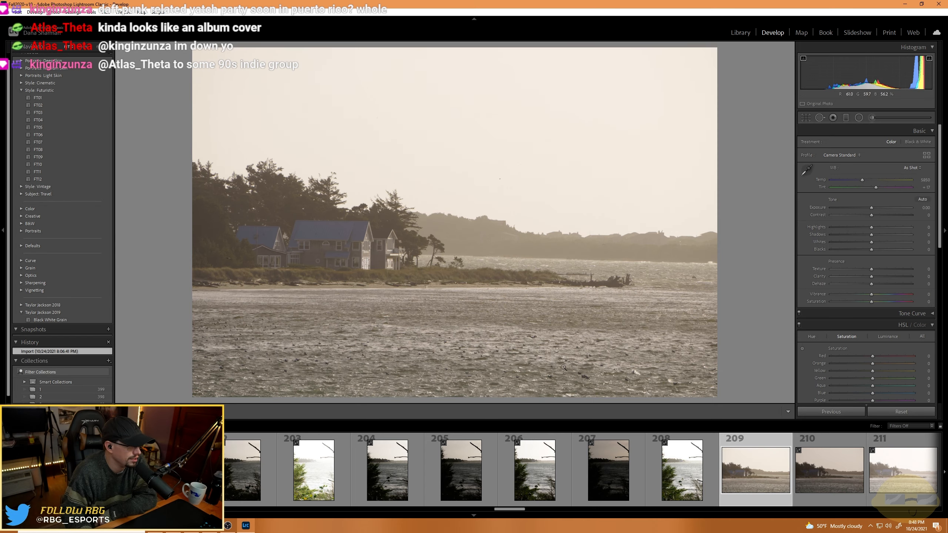
{"action": "left_click", "coordinate": [563, 367]}
{"action": "left_click", "coordinate": [434, 308]}
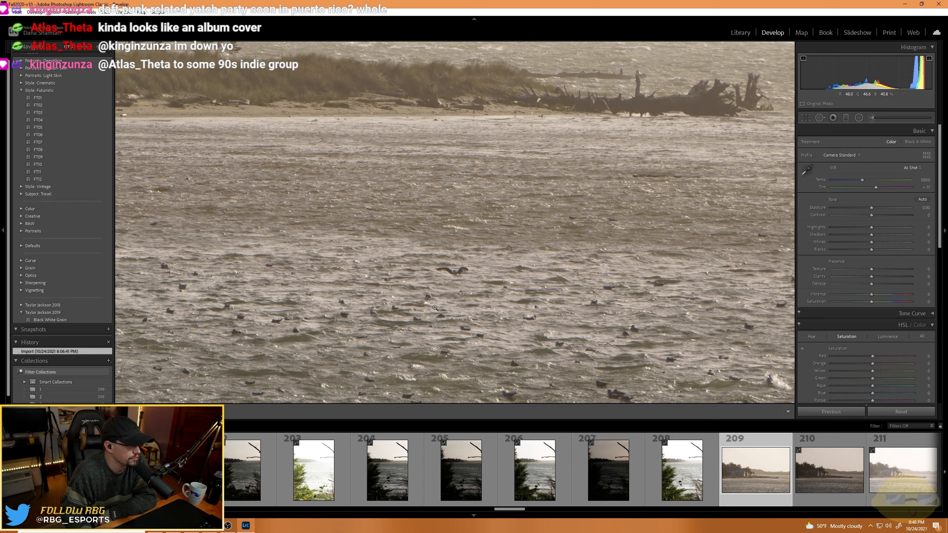
{"action": "scroll", "coordinate": [707, 473], "scroll_direction": "down", "scroll_amount": 6}
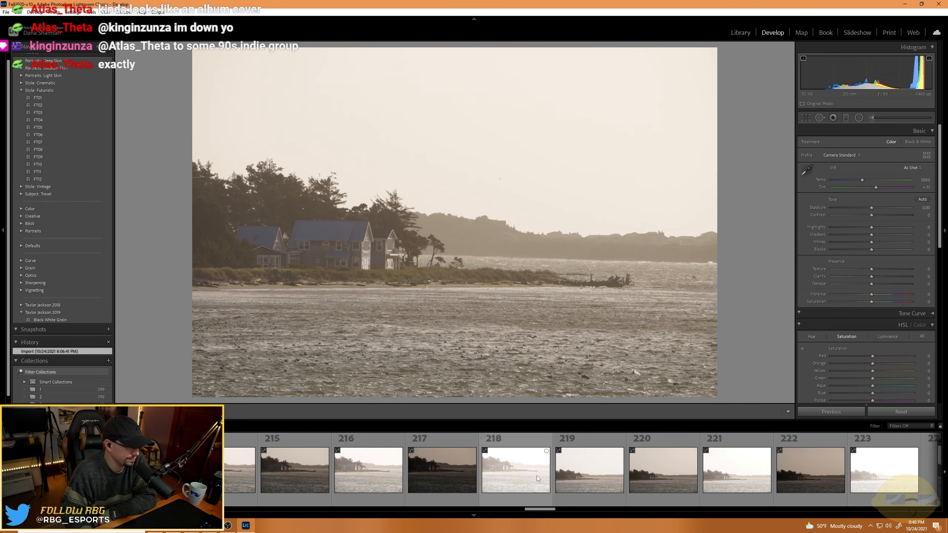
Crop the shoreline house photo 220 tighter at the original aspect ratio, with the houses in the lower left and the bird kept in frame.
{"action": "left_click", "coordinate": [660, 480]}
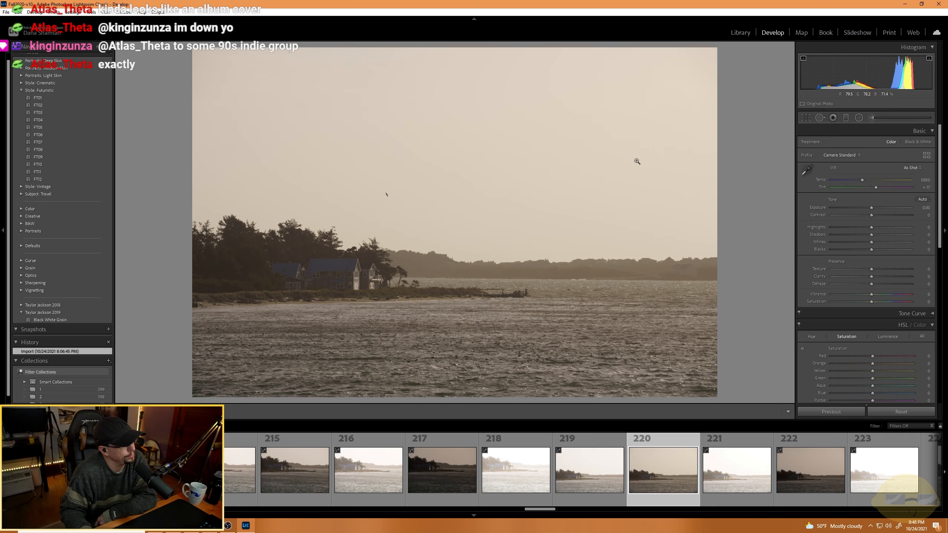
{"action": "left_click", "coordinate": [806, 117]}
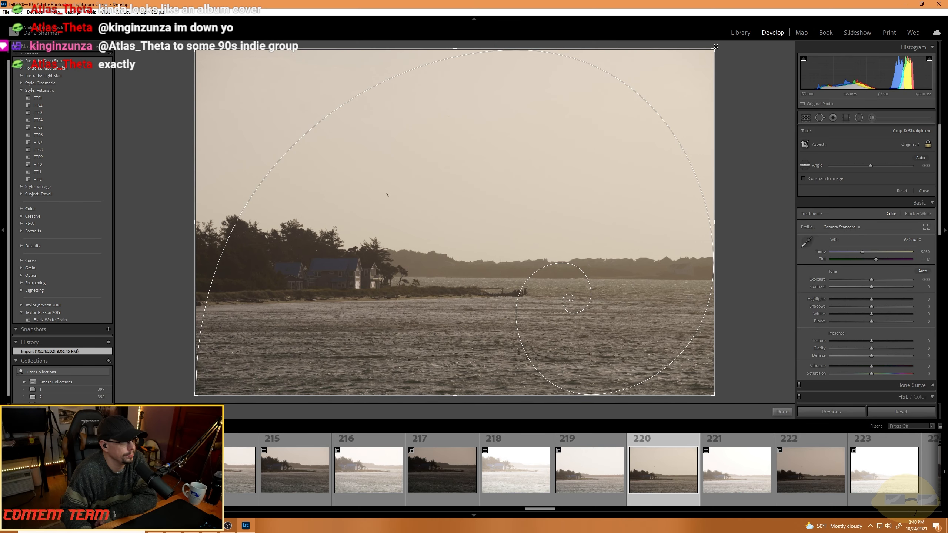
{"action": "left_click_drag", "start_coordinate": [715, 46], "coordinate": [675, 72]}
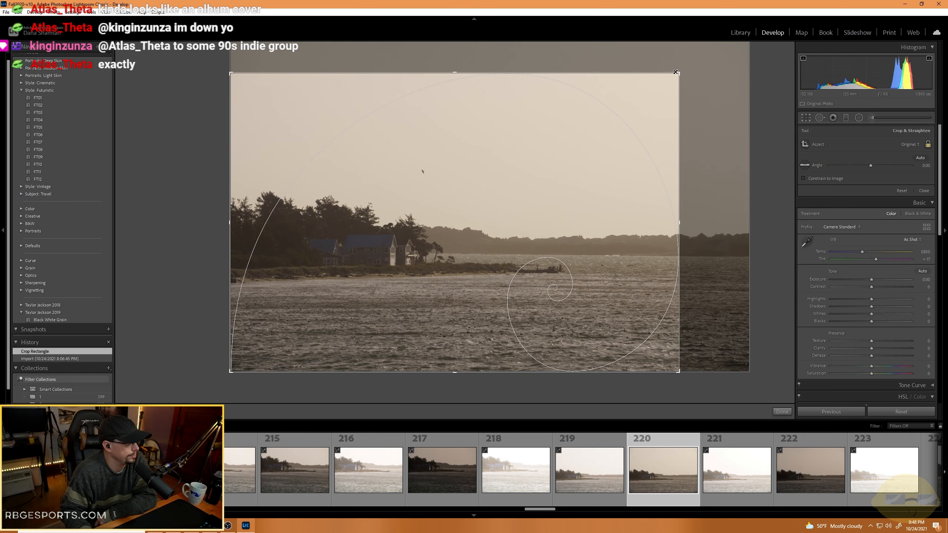
{"action": "left_click_drag", "start_coordinate": [478, 222], "coordinate": [456, 244]}
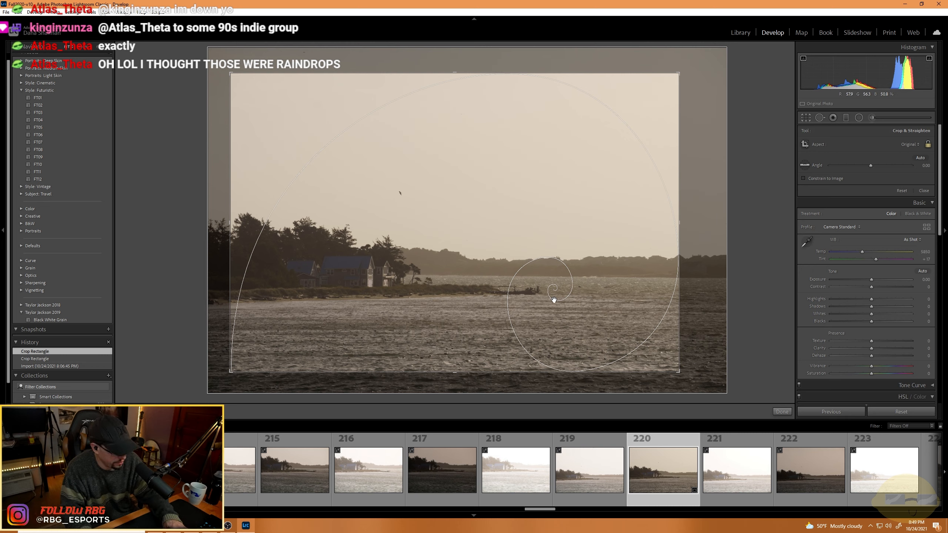
{"action": "key", "text": "shift+o"}
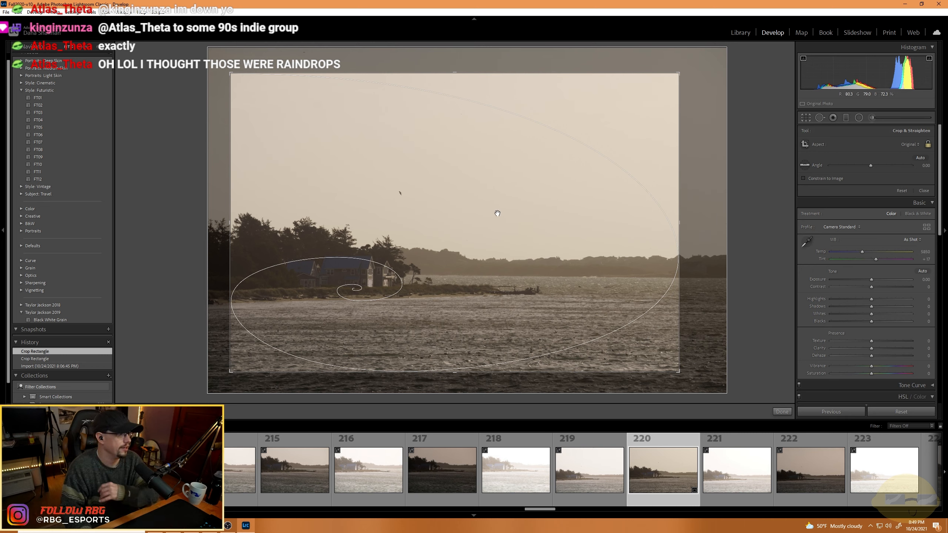
{"action": "left_click_drag", "start_coordinate": [493, 271], "coordinate": [491, 284]}
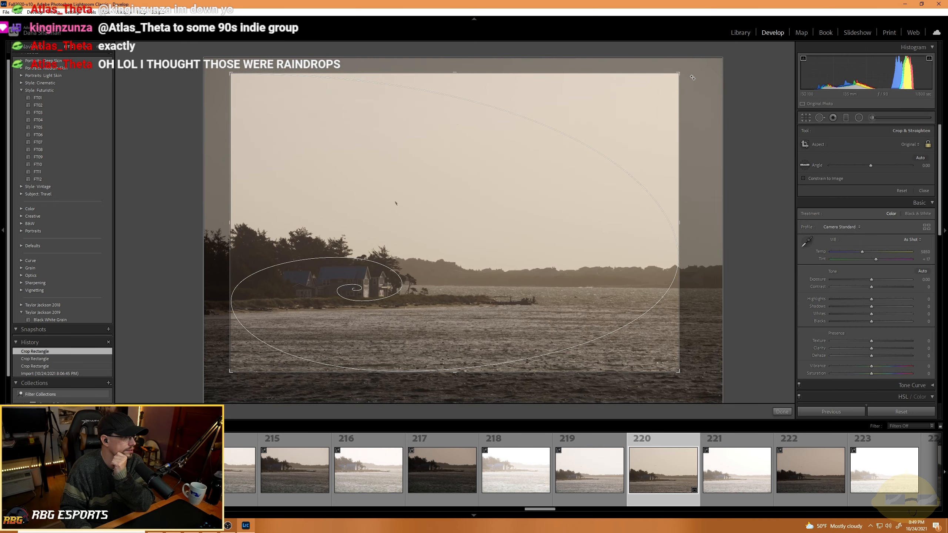
{"action": "left_click", "coordinate": [806, 118]}
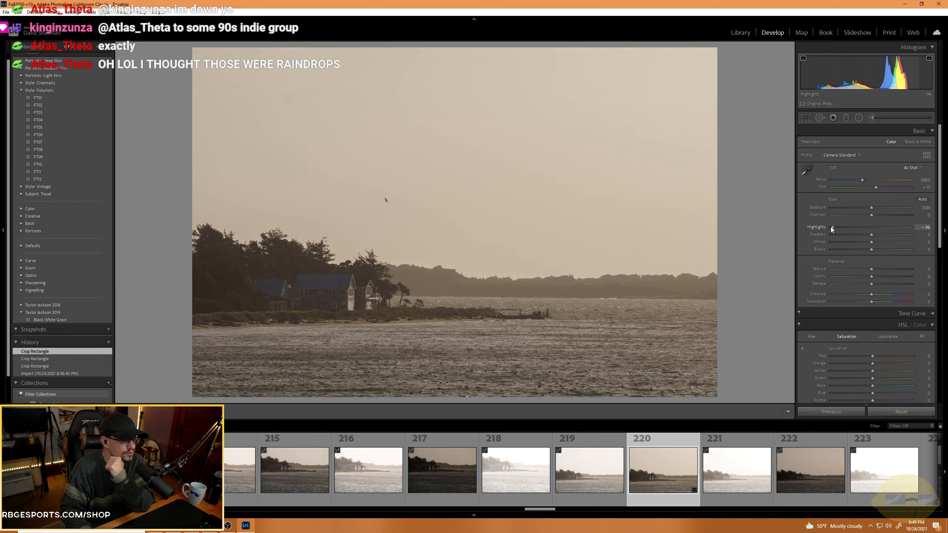
Set highlights to −87, exposure to +0.30, temperature to 6608, blacks to −7 and shadows to +34 on the house photo.
{"action": "left_click_drag", "start_coordinate": [831, 227], "coordinate": [868, 181]}
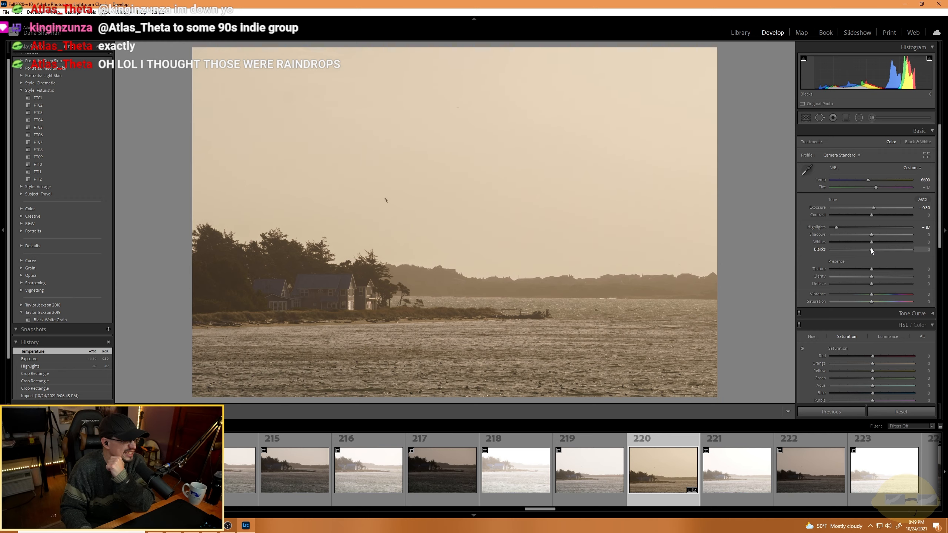
{"action": "left_click_drag", "start_coordinate": [871, 248], "coordinate": [885, 234]}
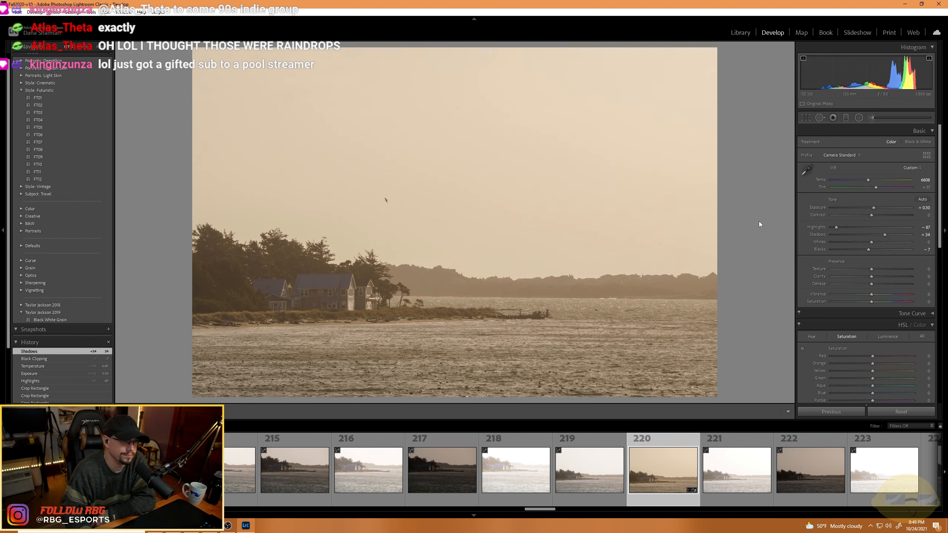
Enlarge the house photo's crop slightly to include more of the sky and distant shore.
{"action": "left_click", "coordinate": [809, 118]}
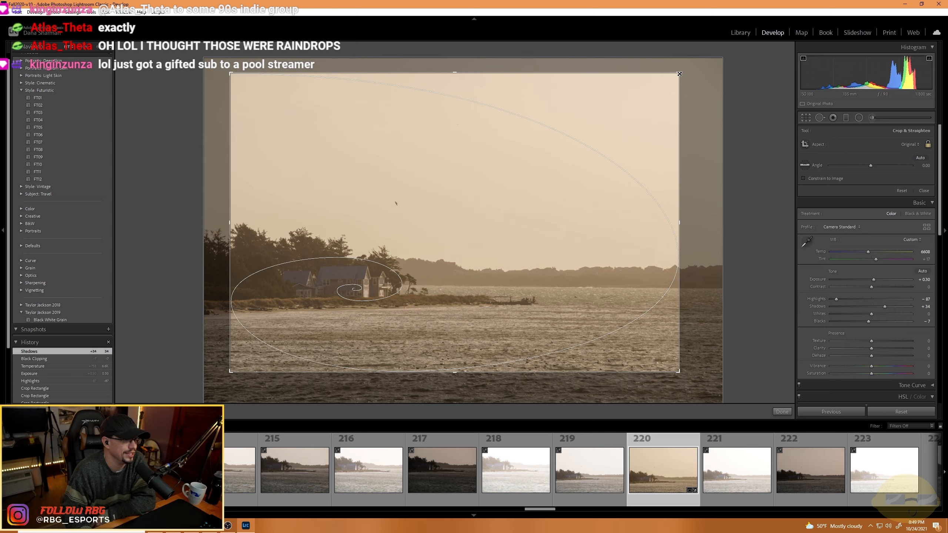
{"action": "left_click", "coordinate": [697, 47]}
{"action": "left_click", "coordinate": [806, 118]}
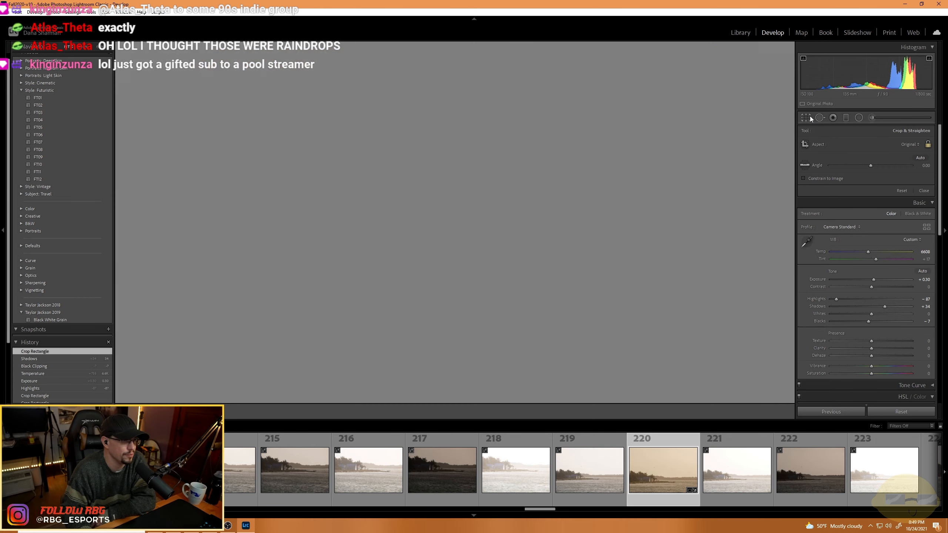
Try brightening the dark rocky coast photo 242 to an exposure of +2.28, and reset the exposure.
{"action": "scroll", "coordinate": [635, 499], "scroll_direction": "down", "scroll_amount": 10}
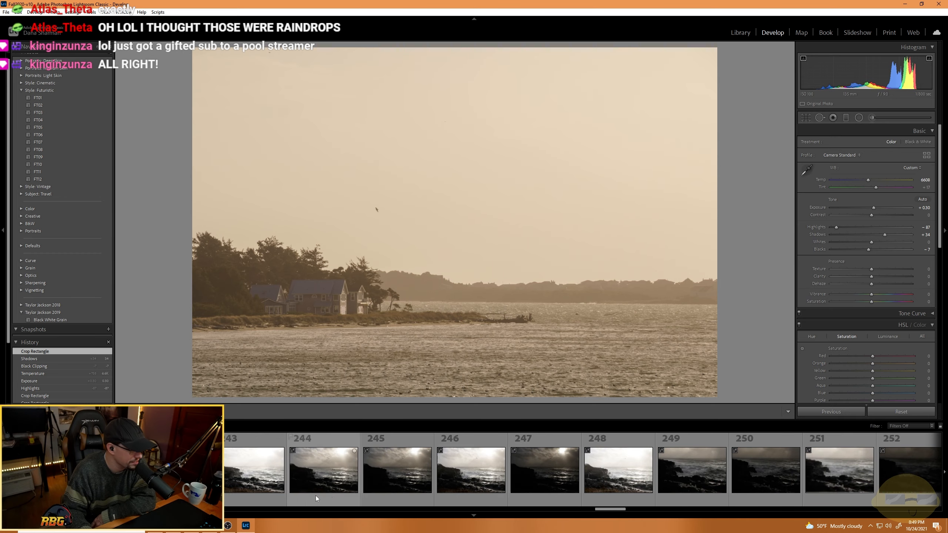
{"action": "key", "text": "Right"}
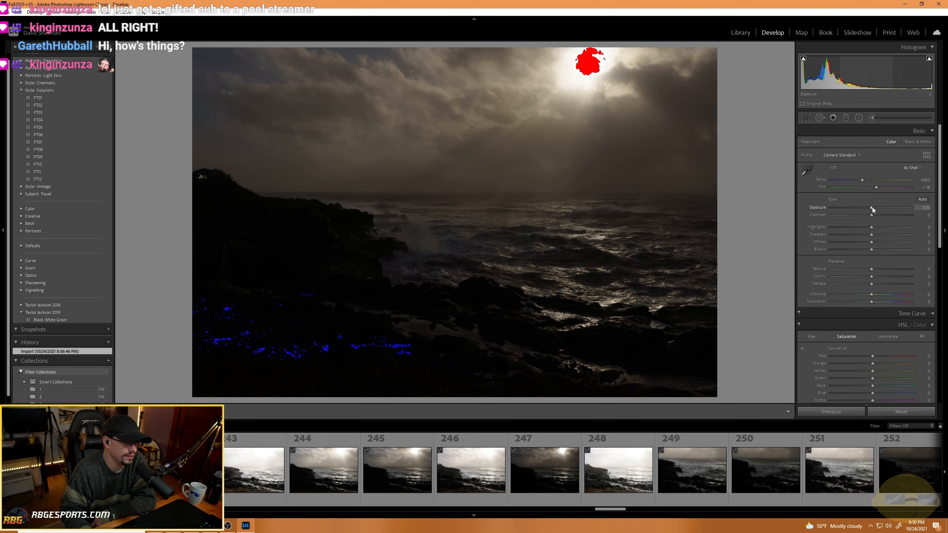
{"action": "left_click_drag", "start_coordinate": [872, 207], "coordinate": [890, 209]}
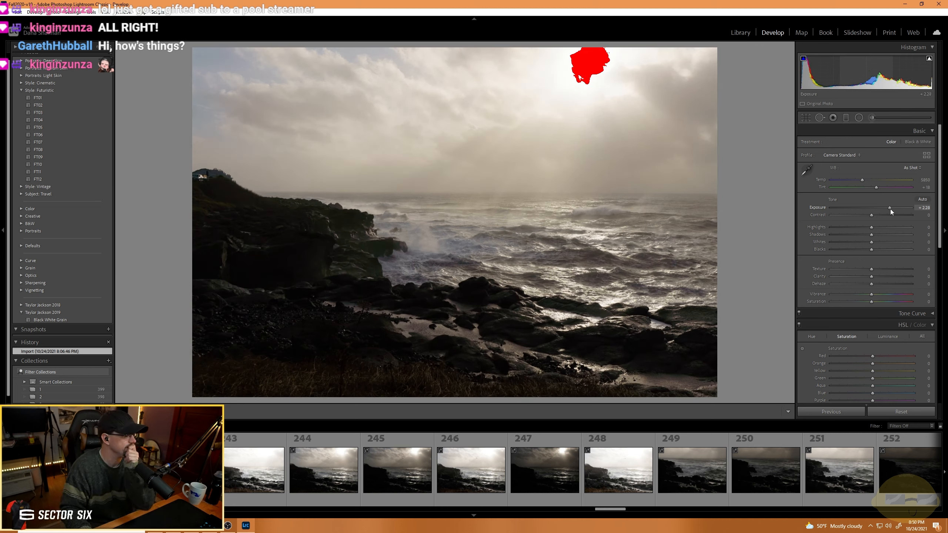
{"action": "left_click_drag", "start_coordinate": [890, 209], "coordinate": [871, 207]}
{"action": "double_click", "coordinate": [871, 207]}
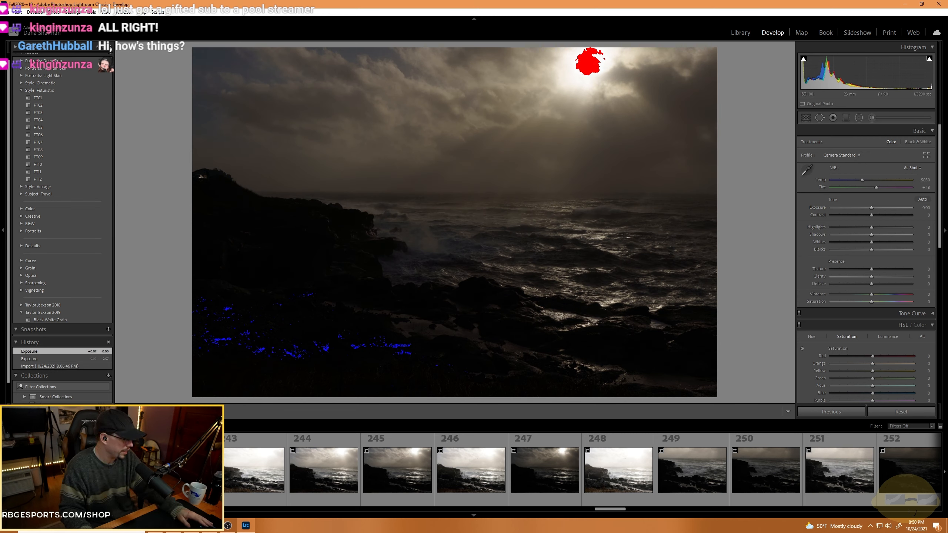
Merge the five bracketed coast photos 239 to 243 into a stacked HDR with Low deghosting.
{"action": "left_click", "coordinate": [181, 480]}
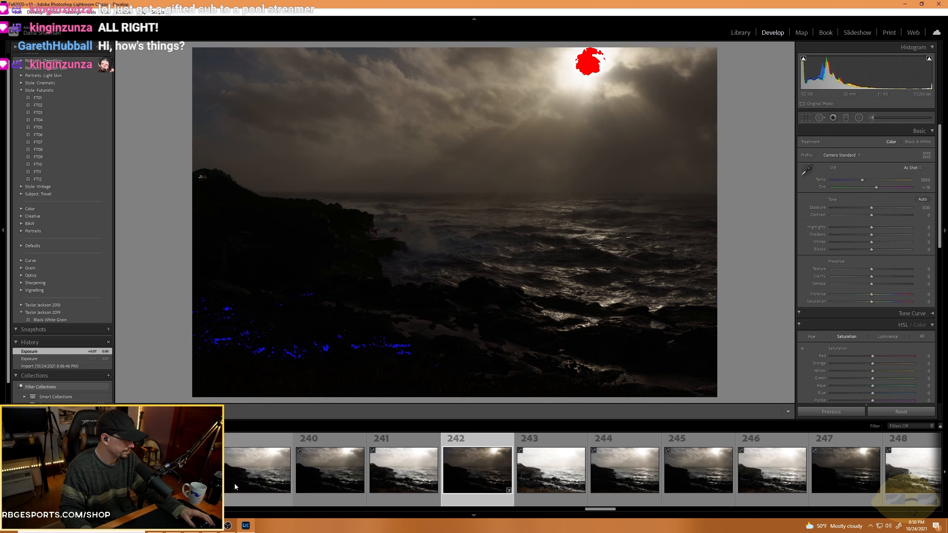
{"action": "left_click", "coordinate": [265, 478]}
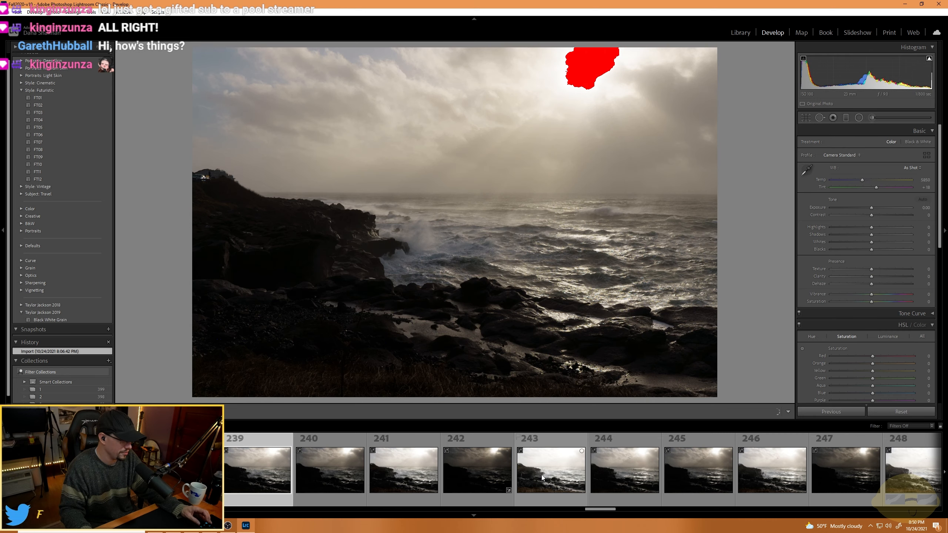
{"action": "left_click", "coordinate": [553, 476], "text": "shift"}
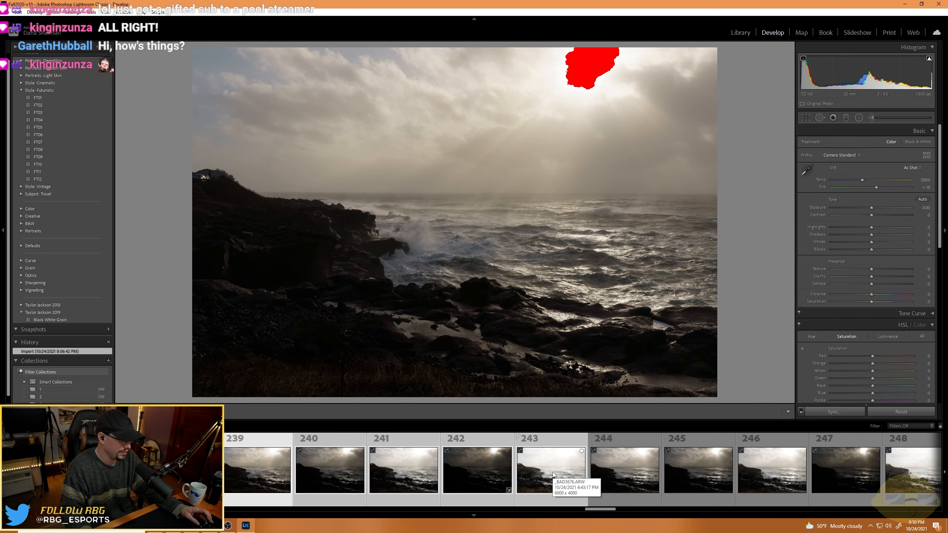
{"action": "right_click", "coordinate": [542, 475]}
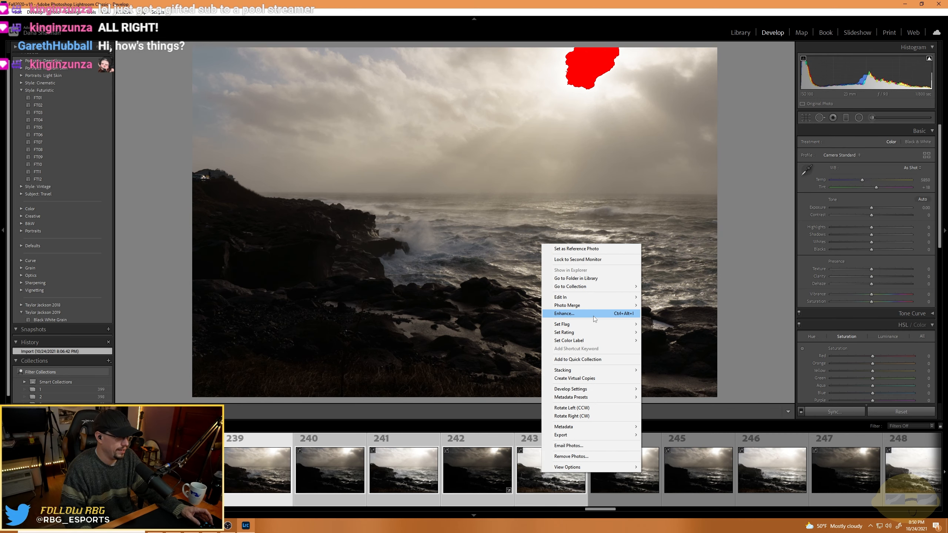
{"action": "mouse_move", "coordinate": [605, 305]}
{"action": "left_click", "coordinate": [673, 306]}
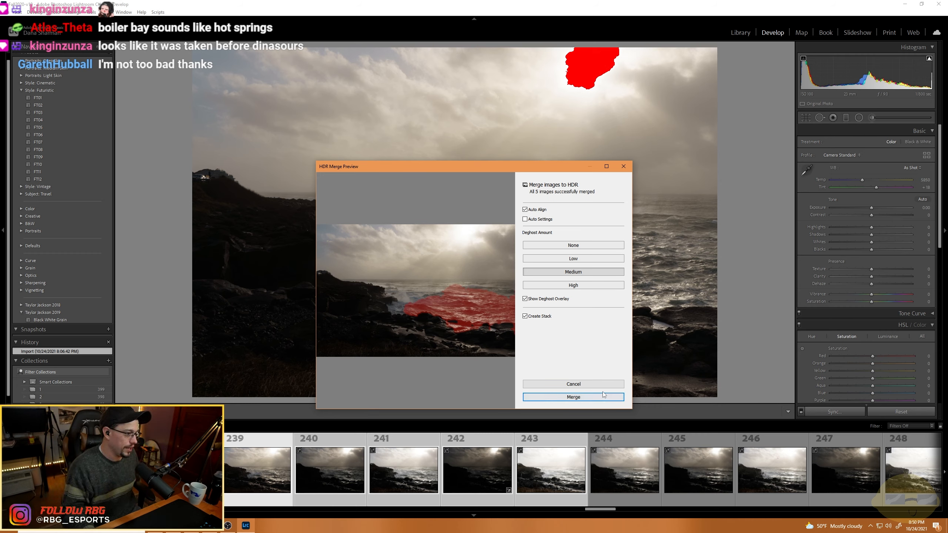
{"action": "left_click", "coordinate": [562, 259]}
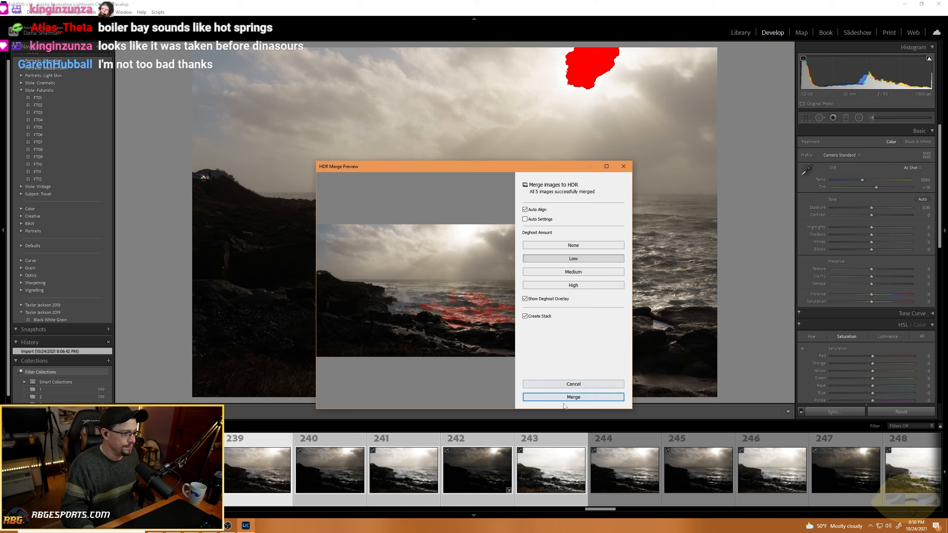
{"action": "left_click", "coordinate": [556, 398]}
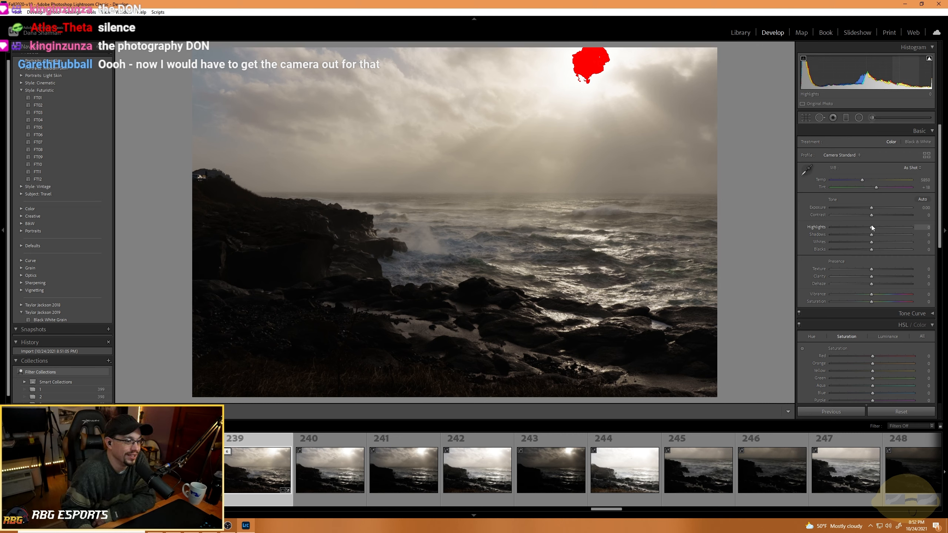
Set the merged HDR photo's highlights to −57 and its exposure to +0.42.
{"action": "left_click_drag", "start_coordinate": [869, 228], "coordinate": [873, 209]}
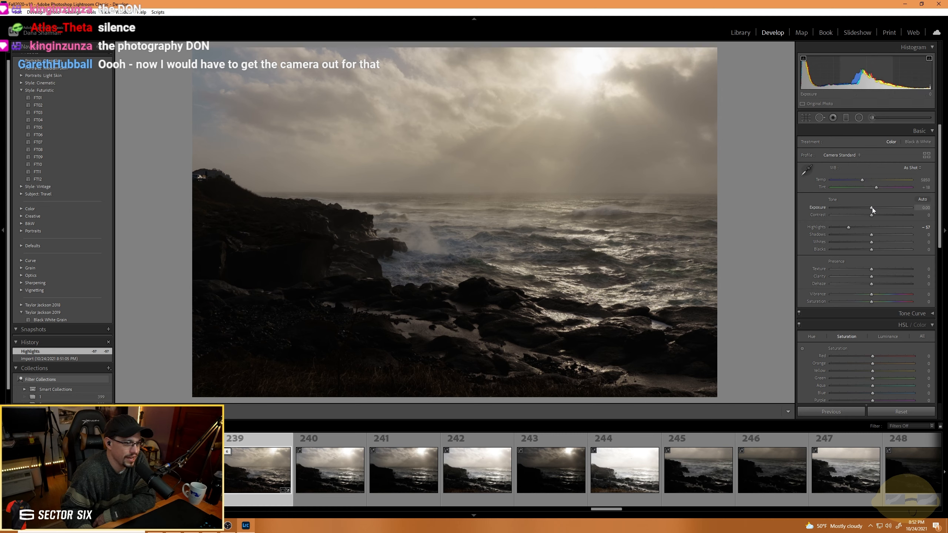
{"action": "left_click_drag", "start_coordinate": [870, 209], "coordinate": [872, 209]}
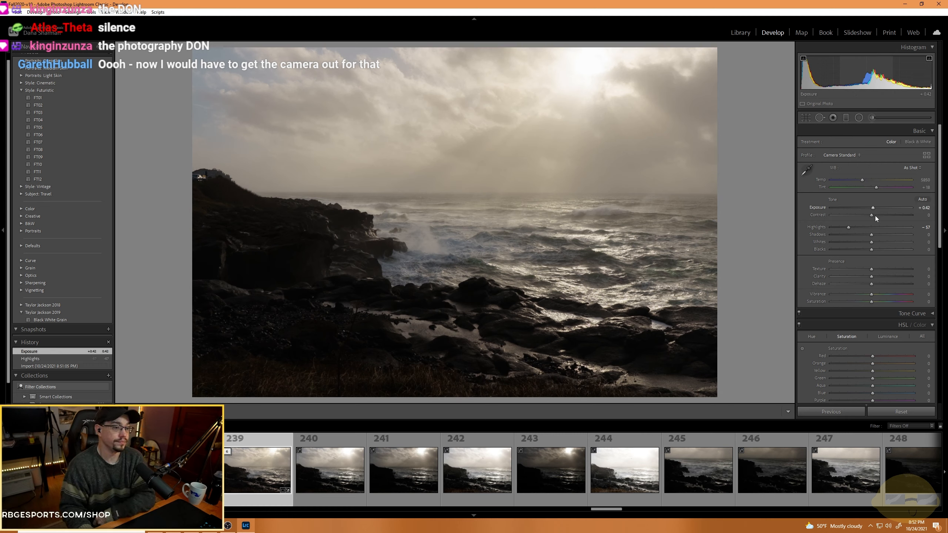
Add a slanted graduated filter over the foreground rocks and give it a Luminance range mask.
{"action": "left_click", "coordinate": [845, 119]}
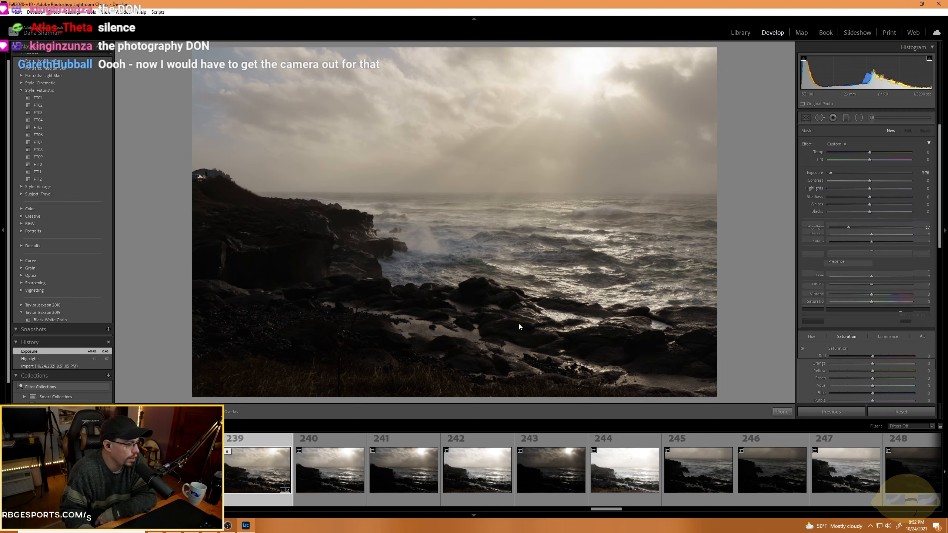
{"action": "left_click_drag", "start_coordinate": [478, 316], "coordinate": [503, 221]}
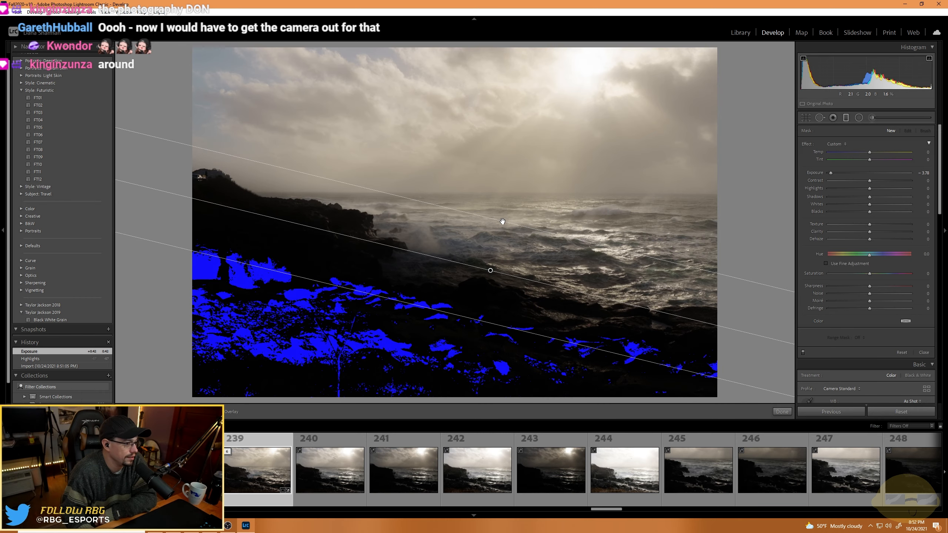
{"action": "left_click", "coordinate": [857, 338]}
{"action": "left_click", "coordinate": [843, 359]}
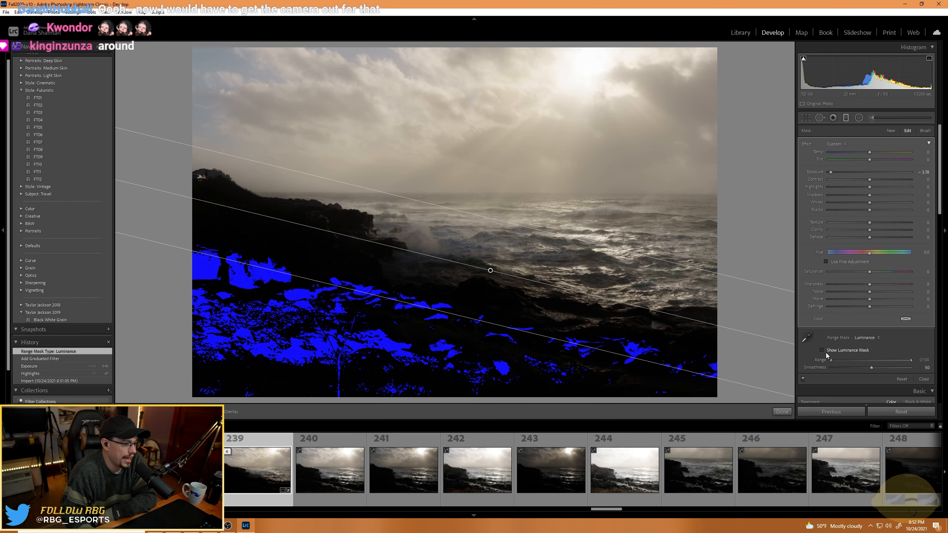
Show the luminance mask overlay and sample the dark rocks to restrict the filter's range to the darkest tones.
{"action": "left_click", "coordinate": [821, 350]}
{"action": "left_click", "coordinate": [806, 338]}
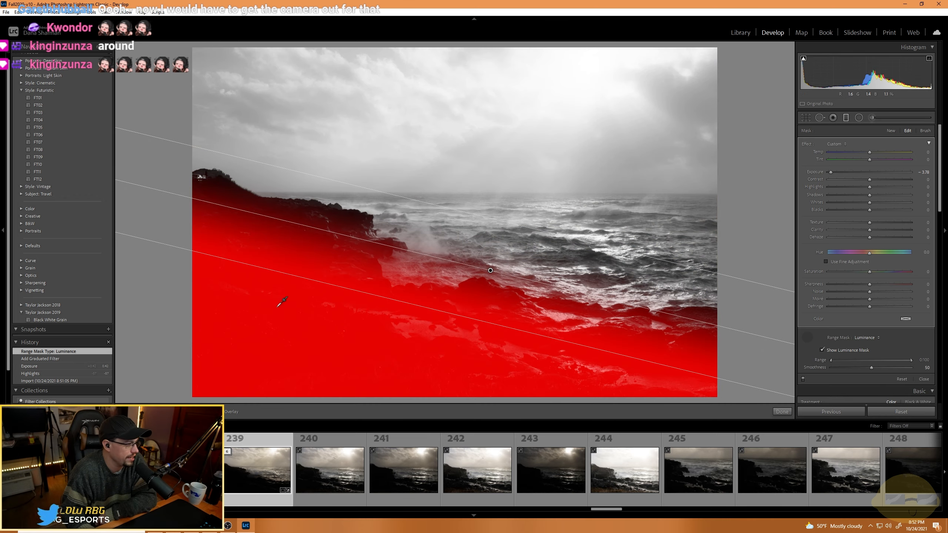
{"action": "left_click", "coordinate": [365, 342]}
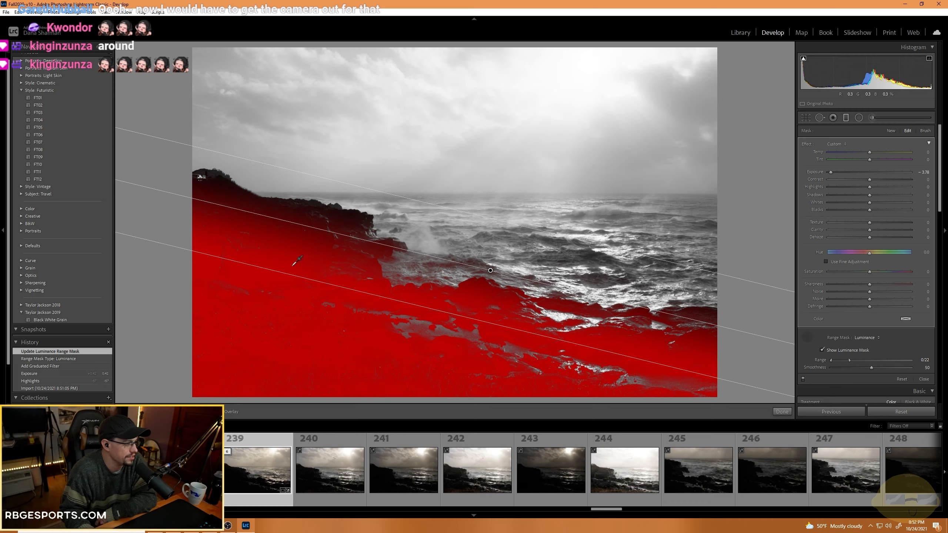
{"action": "left_click", "coordinate": [288, 216]}
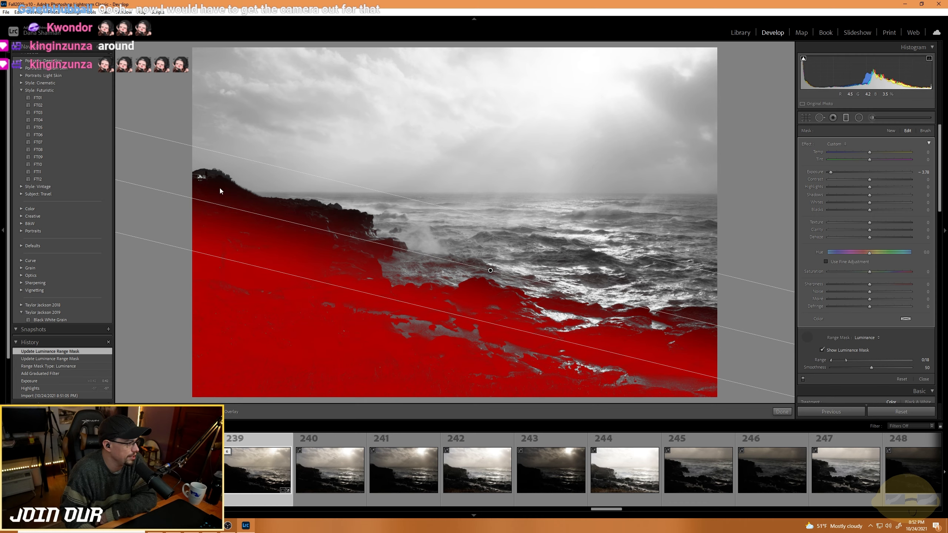
{"action": "left_click", "coordinate": [205, 257]}
{"action": "left_click", "coordinate": [205, 256]}
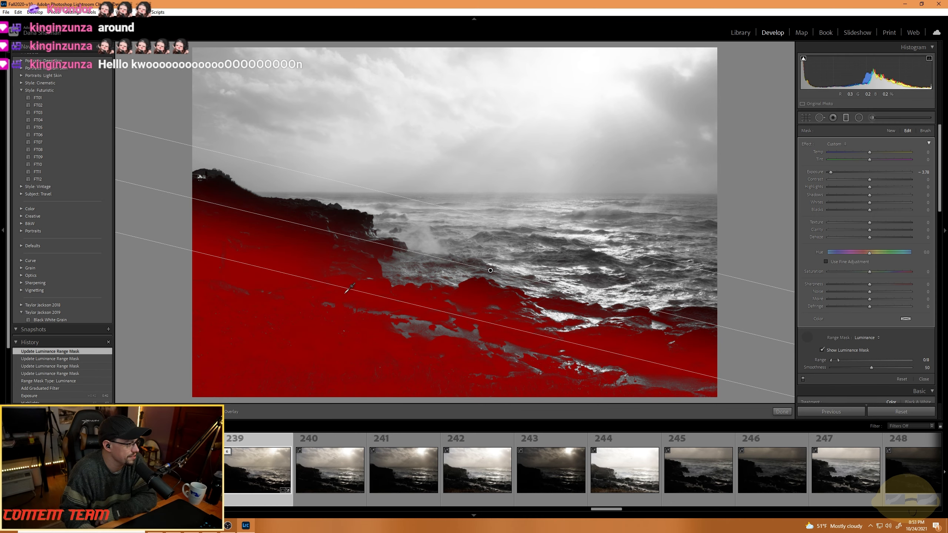
{"action": "left_click", "coordinate": [345, 294]}
{"action": "left_click", "coordinate": [314, 251]}
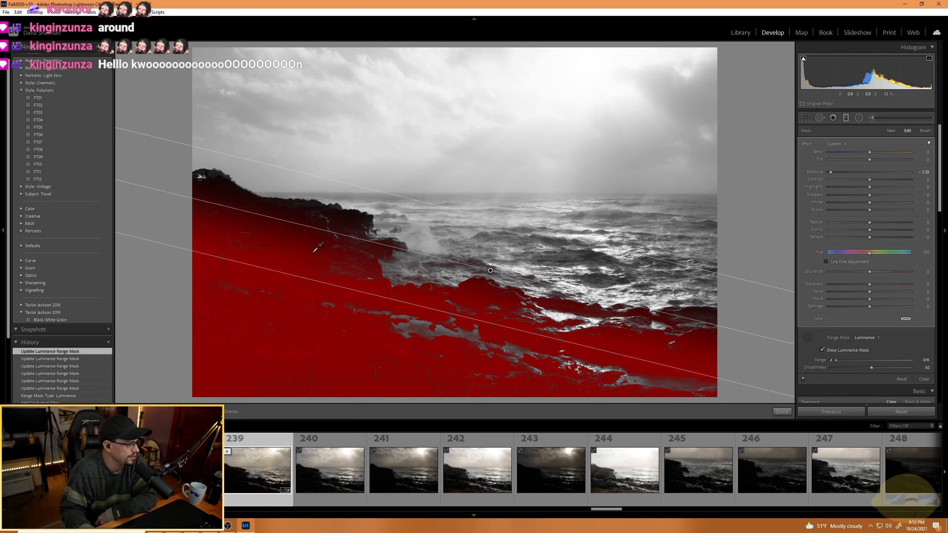
{"action": "left_click", "coordinate": [277, 256]}
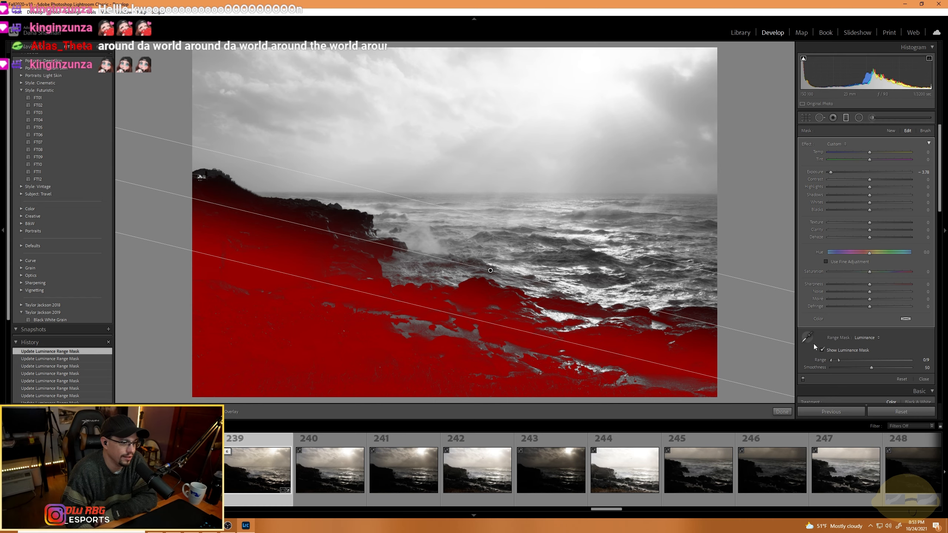
Set the graduated filter's shadows to 60 and exposure to 0.54 with the mask overlay hidden, then tilt and shift the filter upward along the rocks.
{"action": "left_click", "coordinate": [821, 351]}
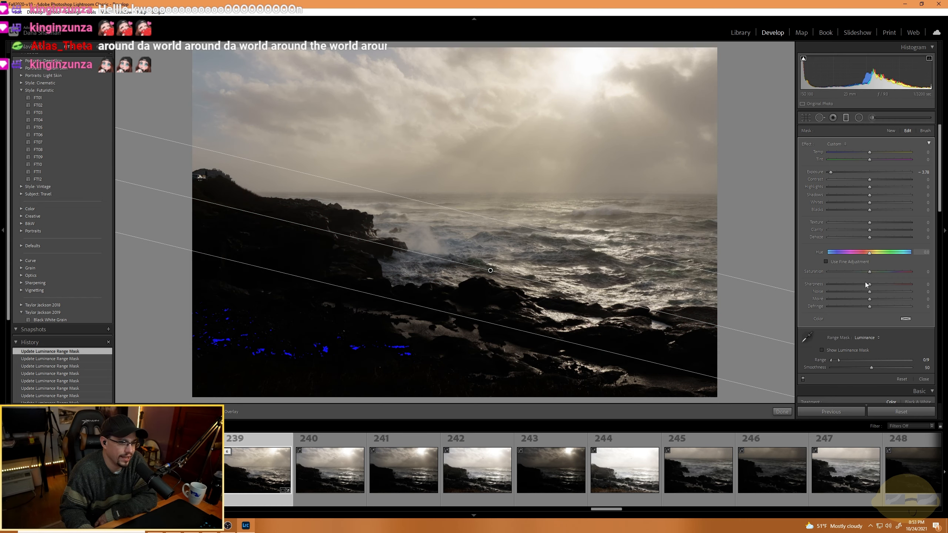
{"action": "left_click_drag", "start_coordinate": [869, 197], "coordinate": [894, 192]}
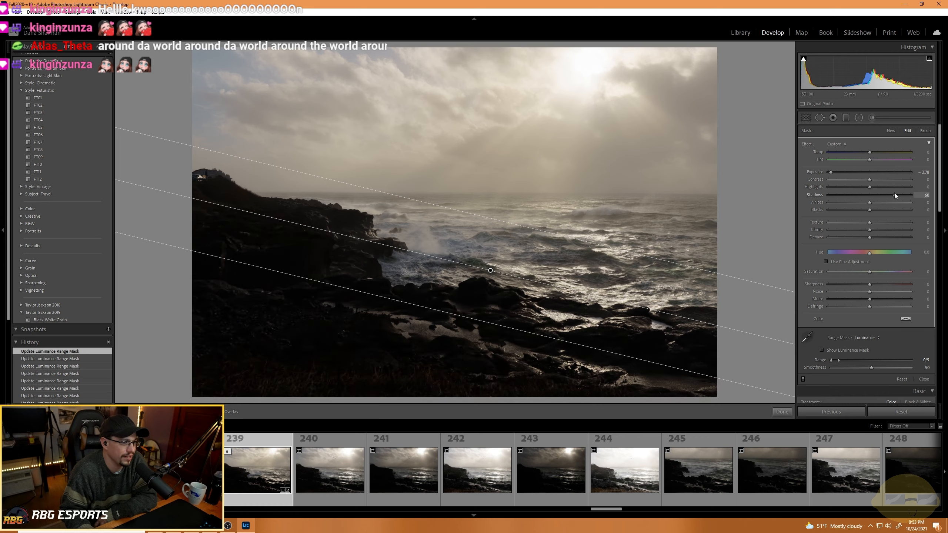
{"action": "left_click_drag", "start_coordinate": [835, 174], "coordinate": [875, 176]}
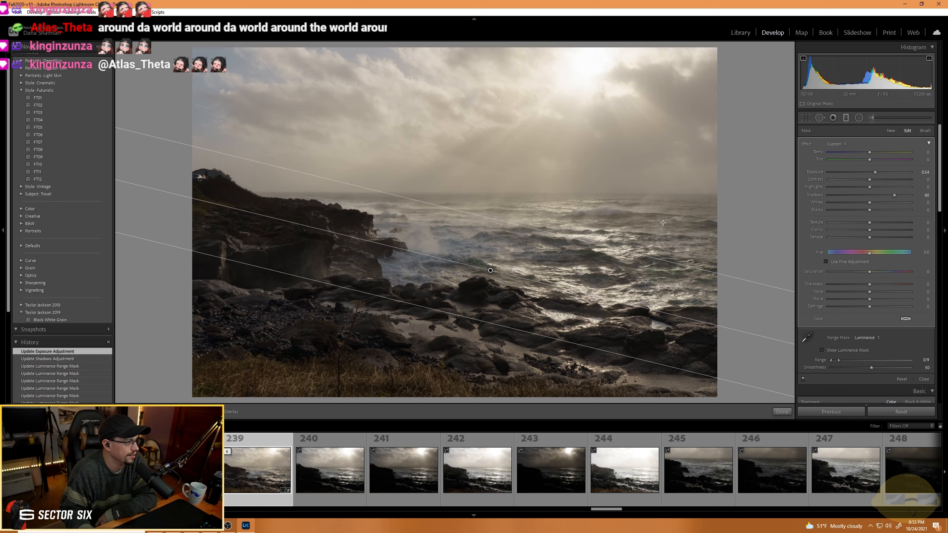
{"action": "left_click_drag", "start_coordinate": [277, 223], "coordinate": [280, 217]}
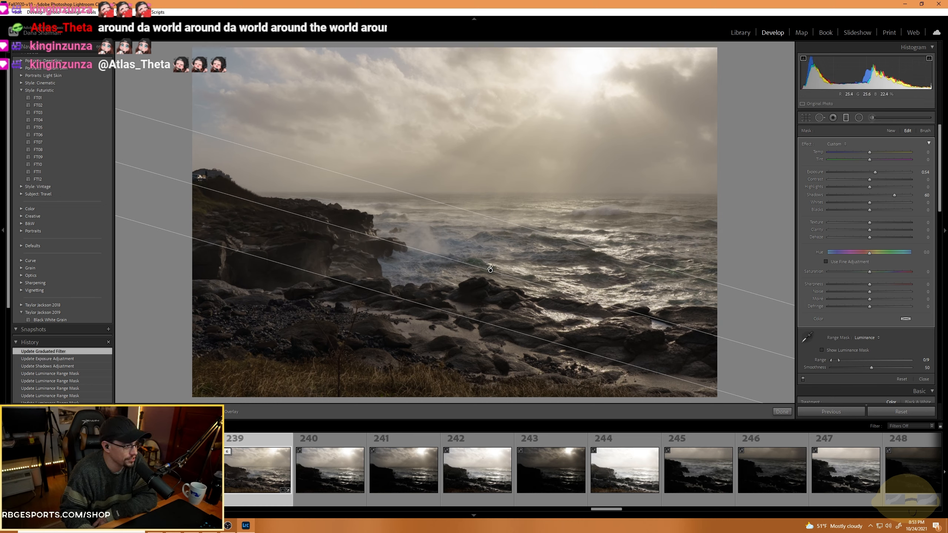
{"action": "left_click_drag", "start_coordinate": [491, 271], "coordinate": [451, 253]}
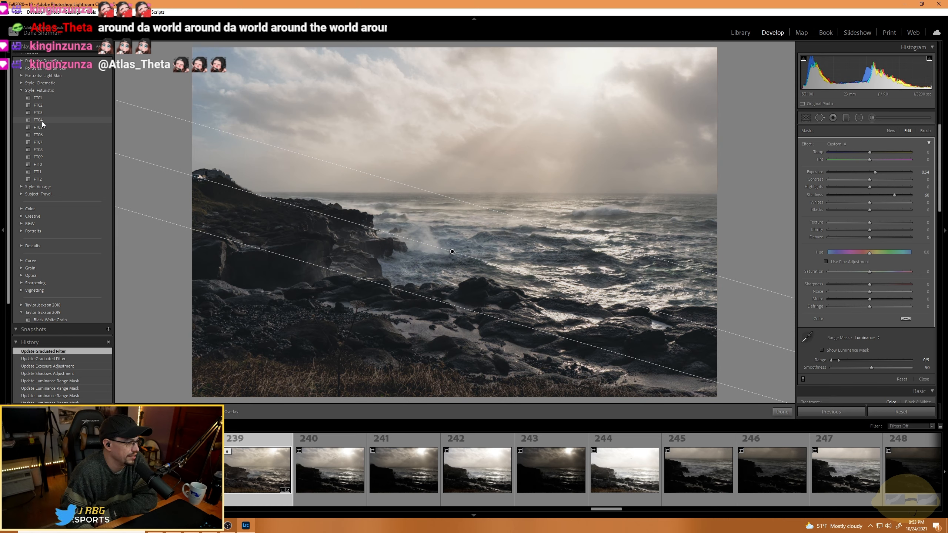
Apply the FT05 futuristic preset to the merged HDR photo and set its contrast to +29 and shadows to +22.
{"action": "left_click", "coordinate": [43, 128]}
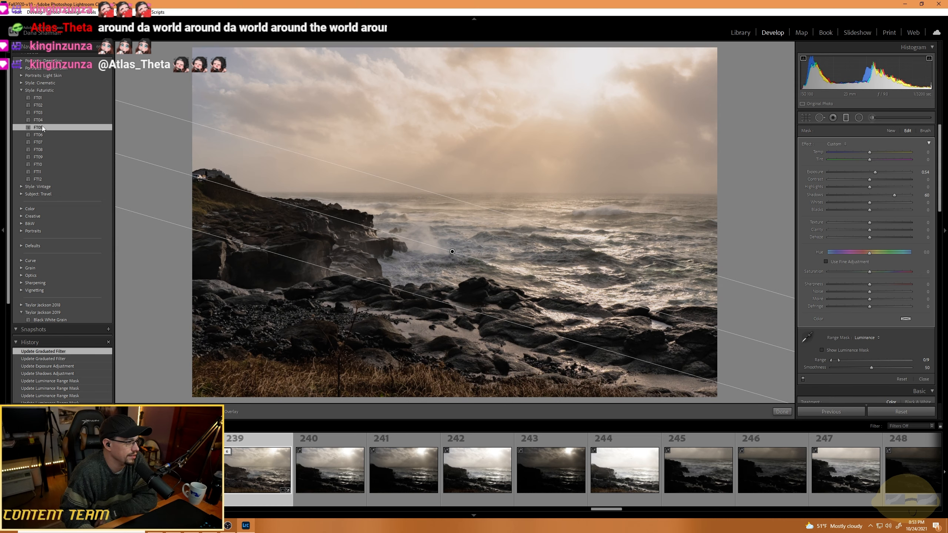
{"action": "left_click", "coordinate": [846, 118]}
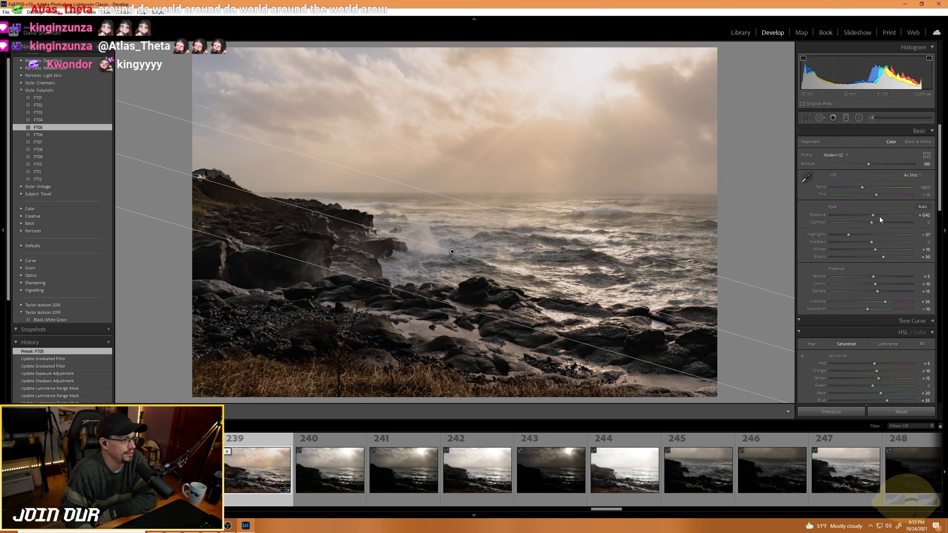
{"action": "left_click_drag", "start_coordinate": [872, 222], "coordinate": [880, 243]}
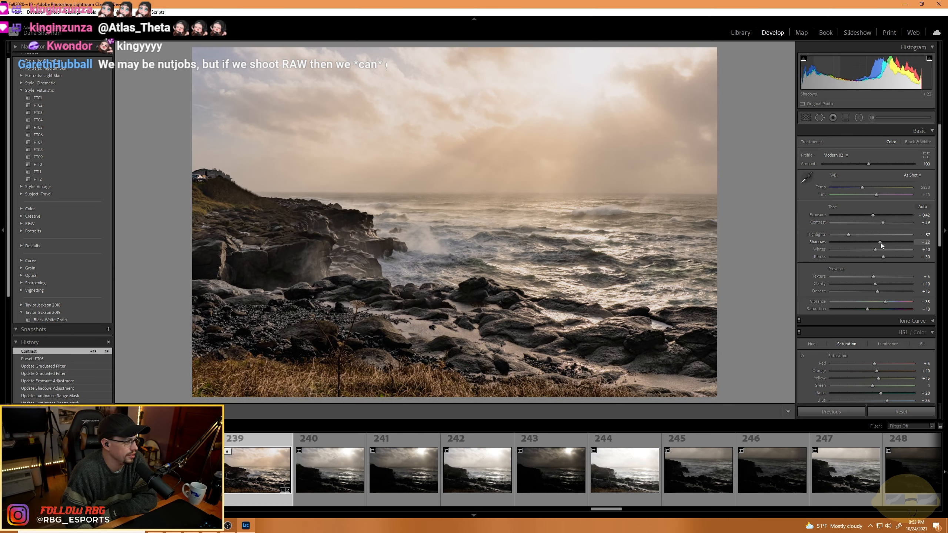
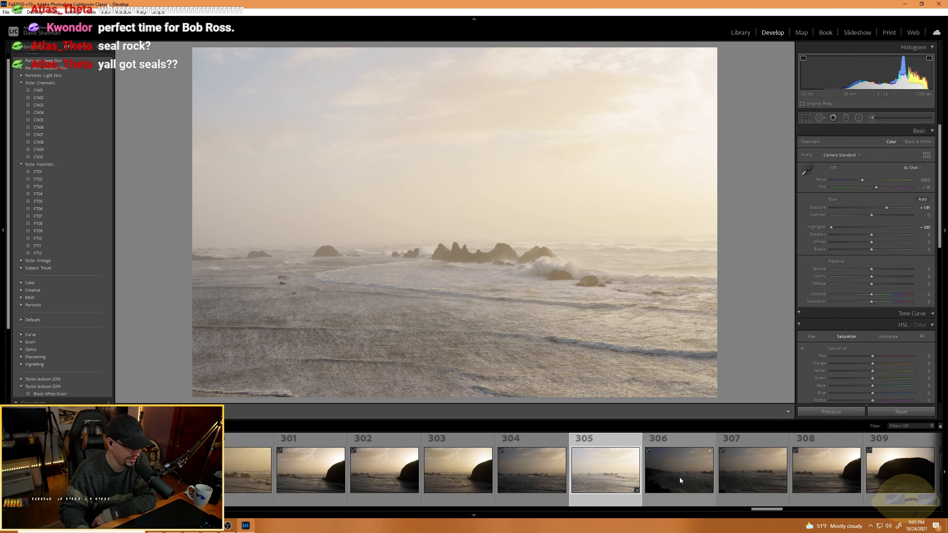
Brighten photo 306 with exposure +2.19, contrast +54 and highlights −100.
{"action": "left_click", "coordinate": [679, 487]}
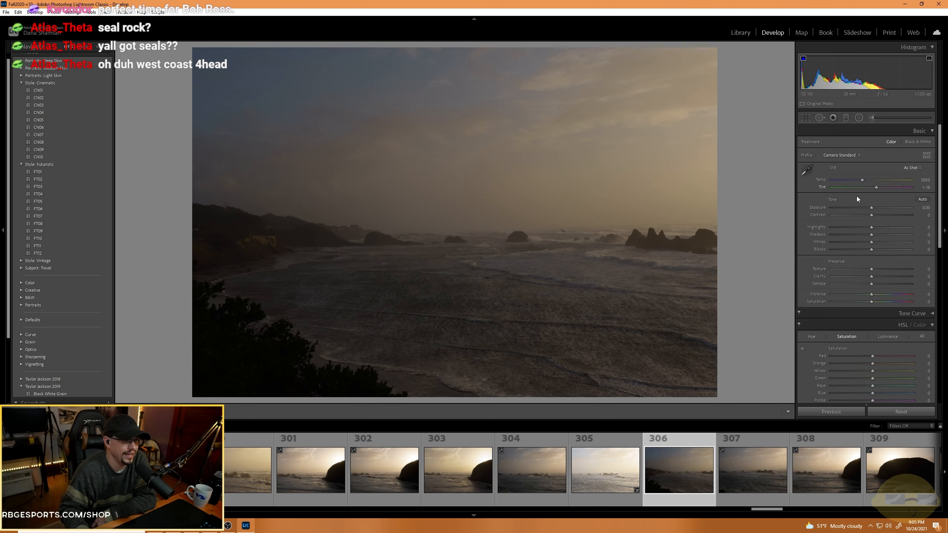
{"action": "left_click_drag", "start_coordinate": [871, 208], "coordinate": [827, 229]}
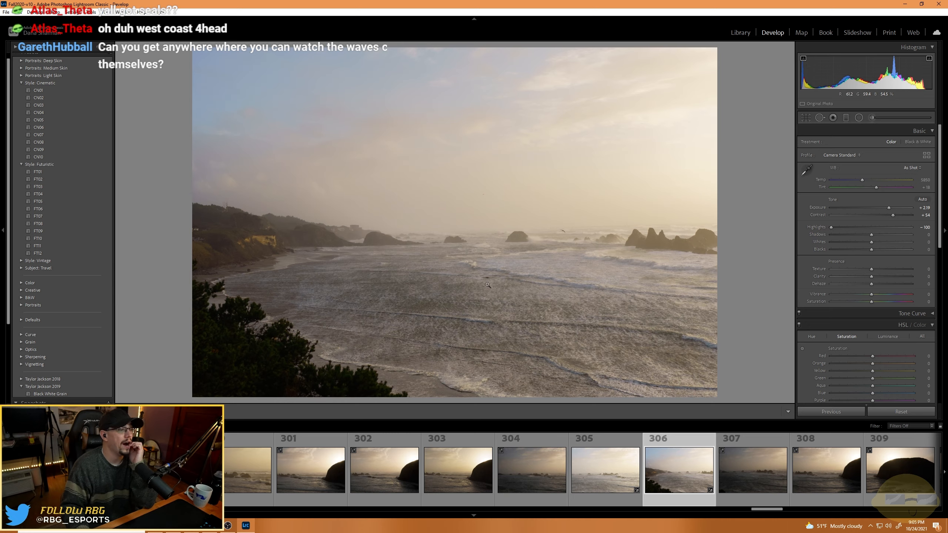
Examine photo 306 at full size from the shoreline cliffs across the waves to the sea stacks.
{"action": "left_click", "coordinate": [316, 242]}
{"action": "left_click", "coordinate": [480, 211]}
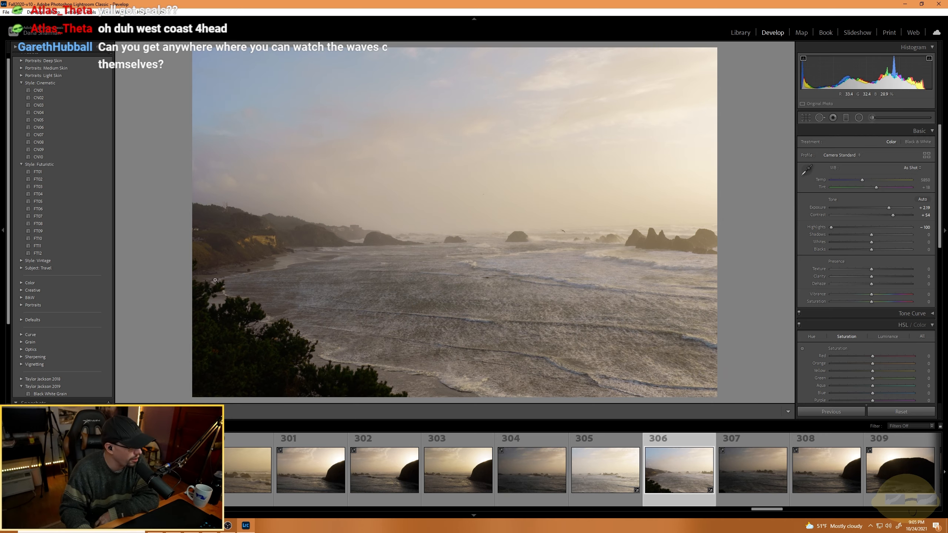
{"action": "left_click", "coordinate": [286, 319]}
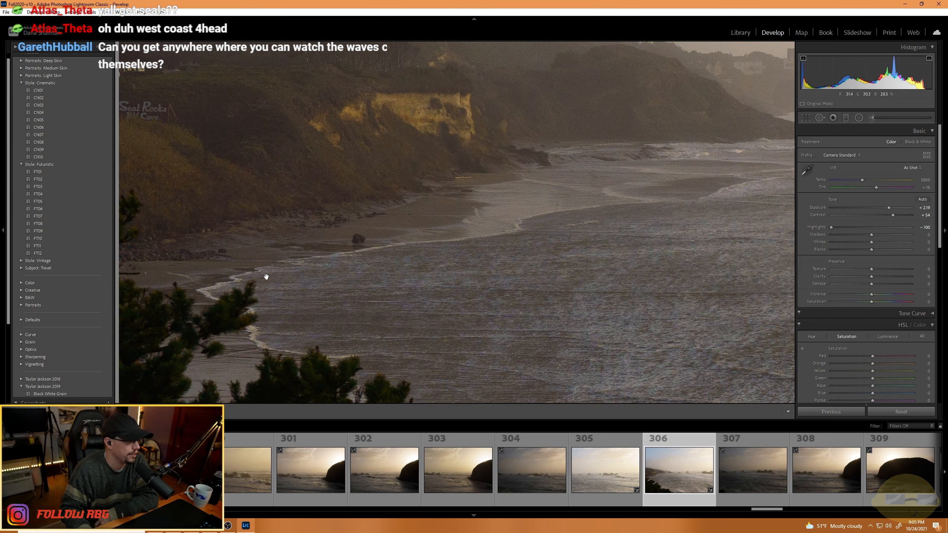
{"action": "left_click", "coordinate": [468, 239]}
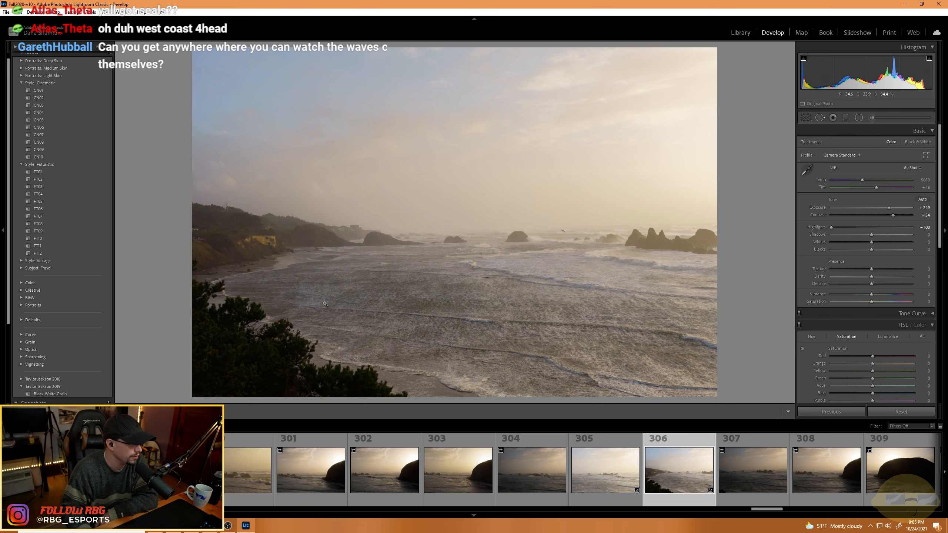
{"action": "left_click", "coordinate": [276, 293]}
{"action": "left_click_drag", "start_coordinate": [203, 276], "coordinate": [441, 321]}
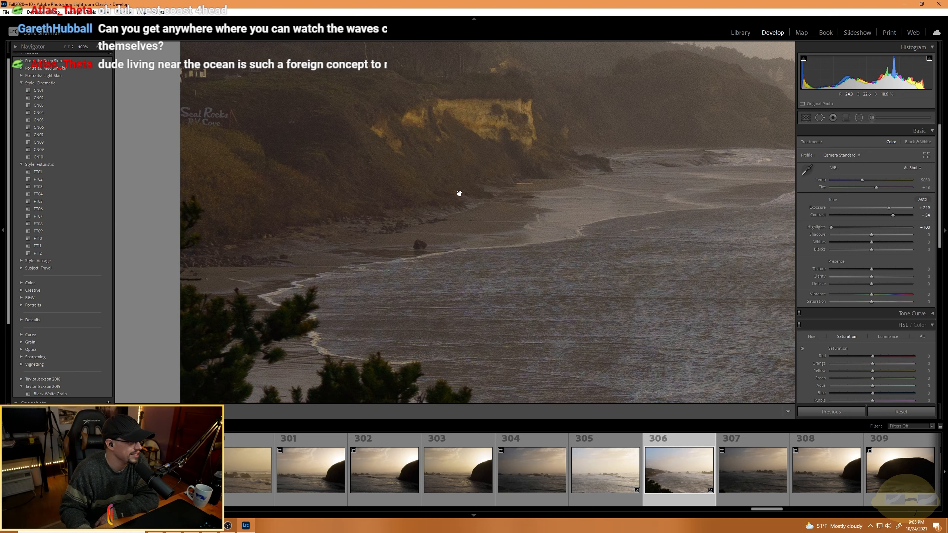
{"action": "left_click_drag", "start_coordinate": [341, 281], "coordinate": [317, 280]}
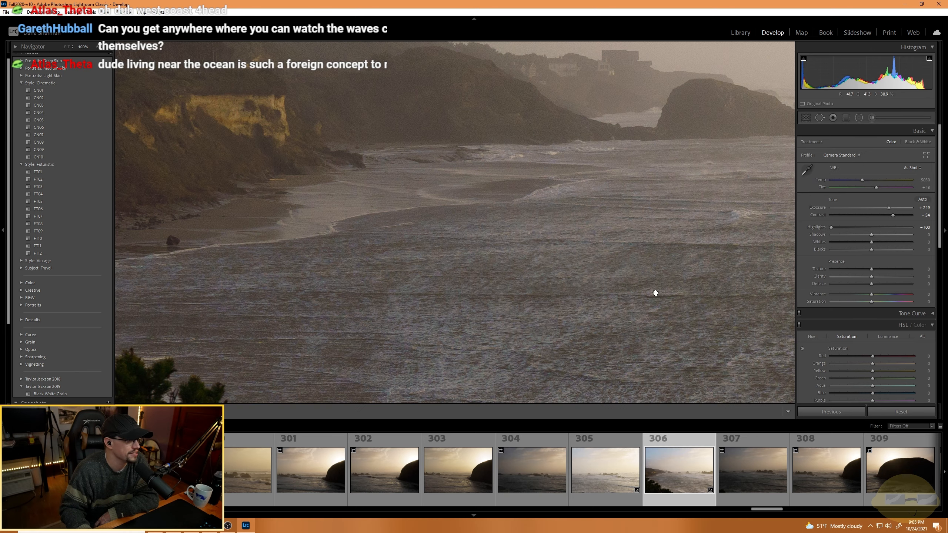
{"action": "left_click_drag", "start_coordinate": [655, 293], "coordinate": [389, 281]}
{"action": "left_click_drag", "start_coordinate": [591, 313], "coordinate": [322, 288]}
{"action": "left_click_drag", "start_coordinate": [610, 292], "coordinate": [377, 339]}
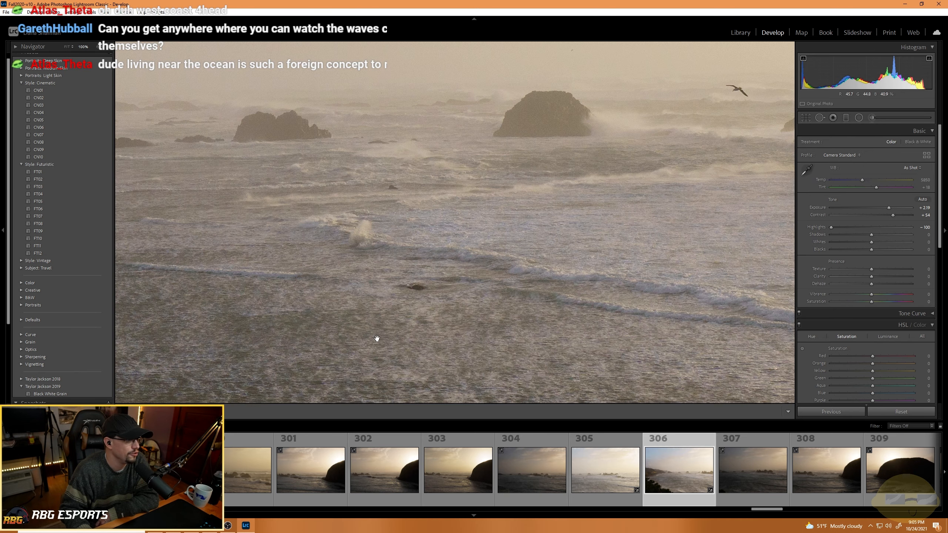
{"action": "left_click_drag", "start_coordinate": [610, 294], "coordinate": [416, 299]}
{"action": "left_click_drag", "start_coordinate": [456, 324], "coordinate": [389, 332]}
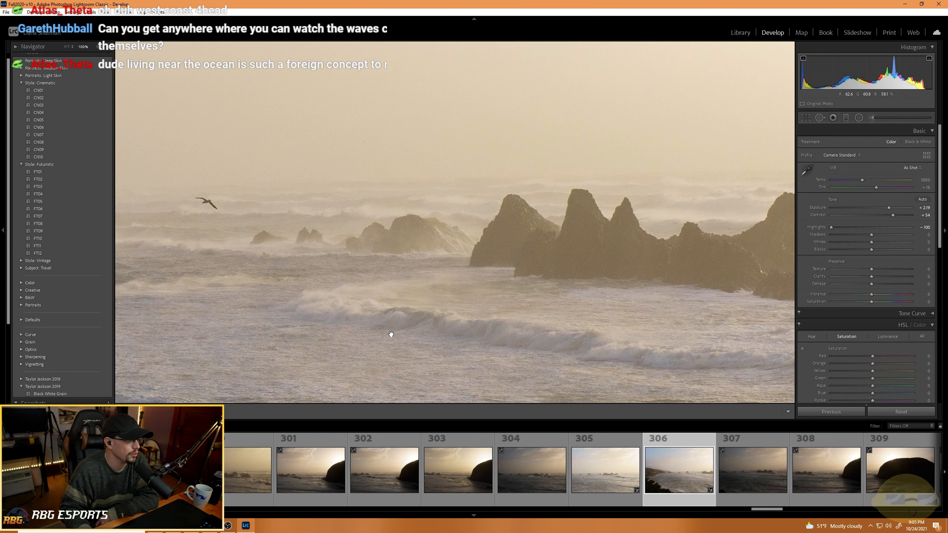
{"action": "left_click_drag", "start_coordinate": [482, 314], "coordinate": [400, 306]}
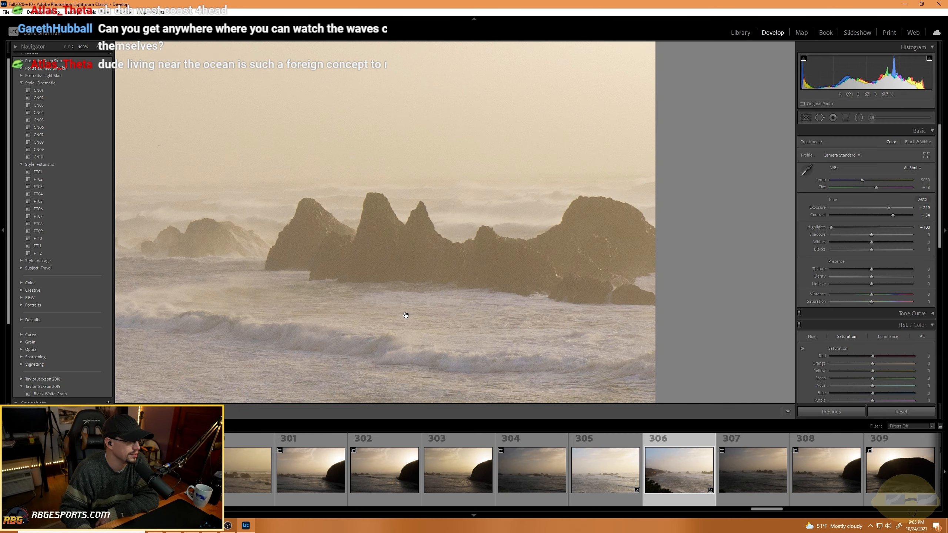
{"action": "left_click", "coordinate": [406, 315]}
Browse the following coast photos, compare 316 and 320, and open photo 318 of the beach and sea stacks.
{"action": "scroll", "coordinate": [751, 475], "scroll_direction": "down", "scroll_amount": 4}
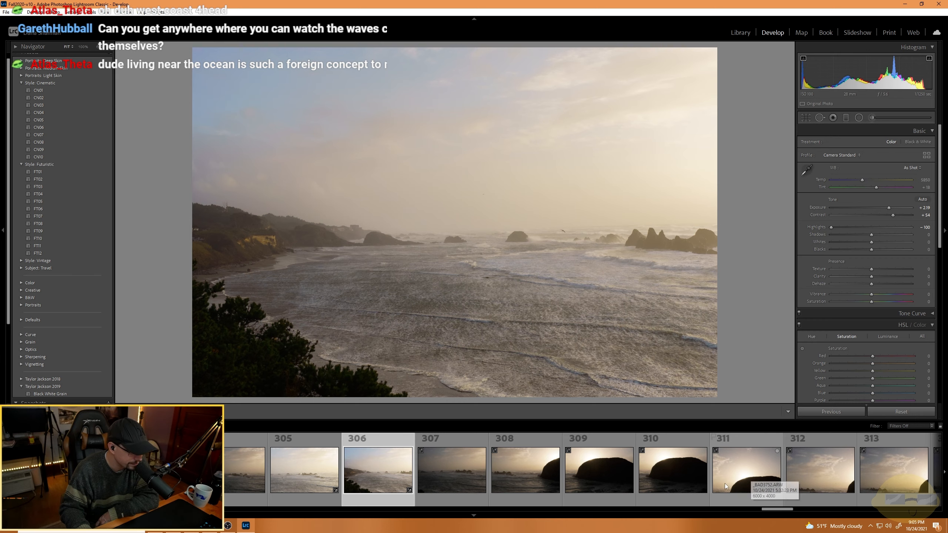
{"action": "scroll", "coordinate": [725, 483], "scroll_direction": "down", "scroll_amount": 8}
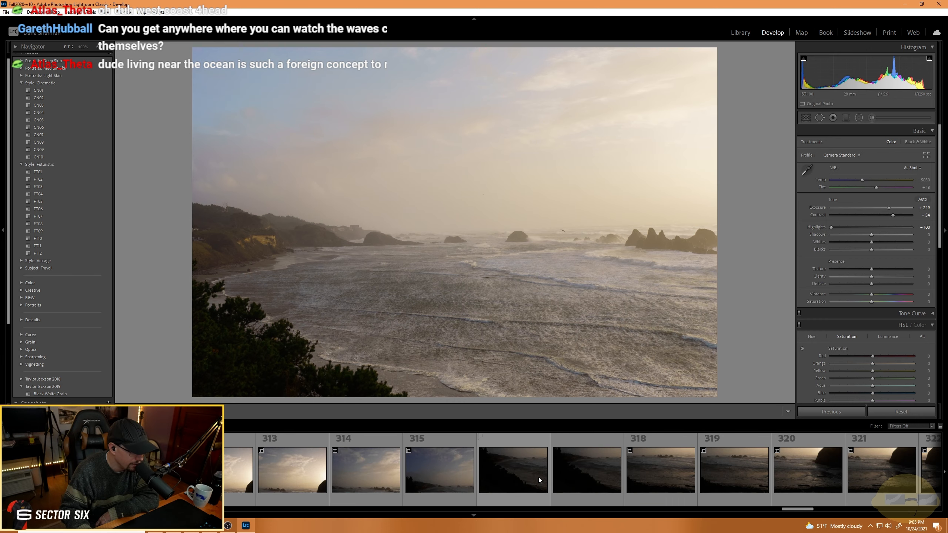
{"action": "left_click", "coordinate": [498, 480]}
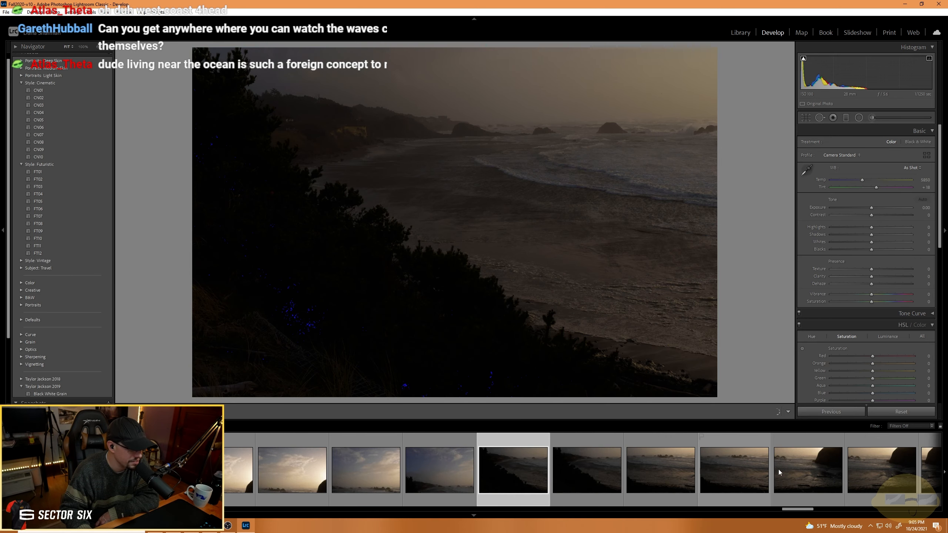
{"action": "left_click", "coordinate": [800, 473]}
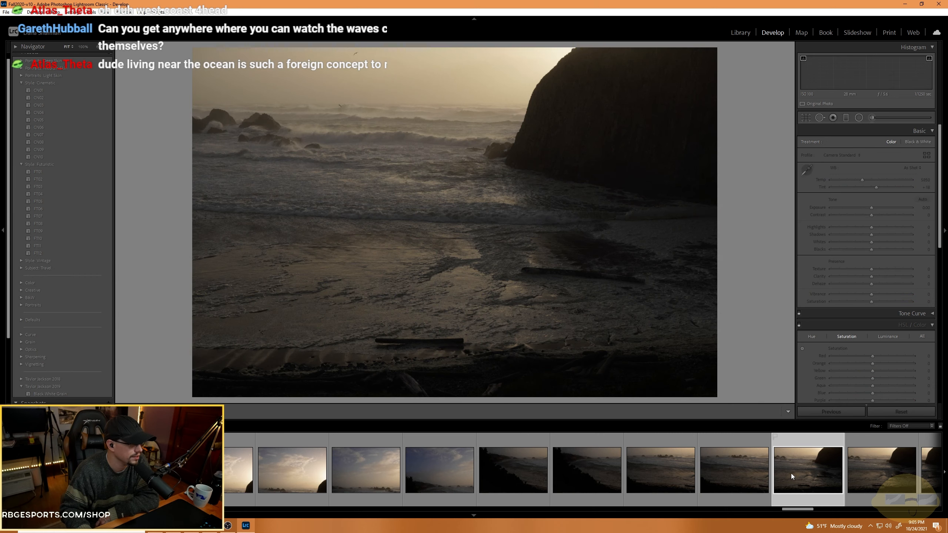
{"action": "left_click", "coordinate": [674, 478]}
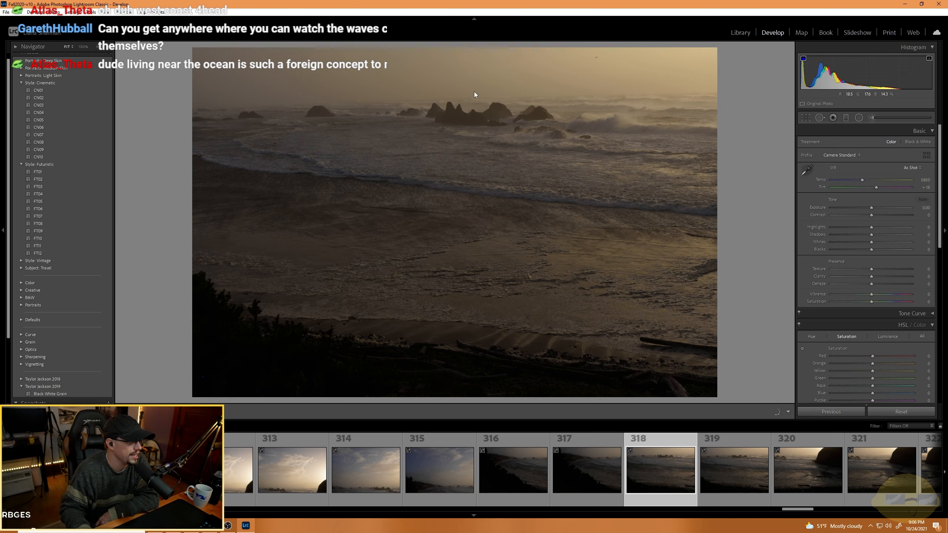
Grade photo 318 with exposure +1.54, contrast +42, highlights −76, shadows +34 and a temperature of 6424, judging it on the enlarged sea stacks.
{"action": "left_click_drag", "start_coordinate": [477, 132], "coordinate": [460, 252]}
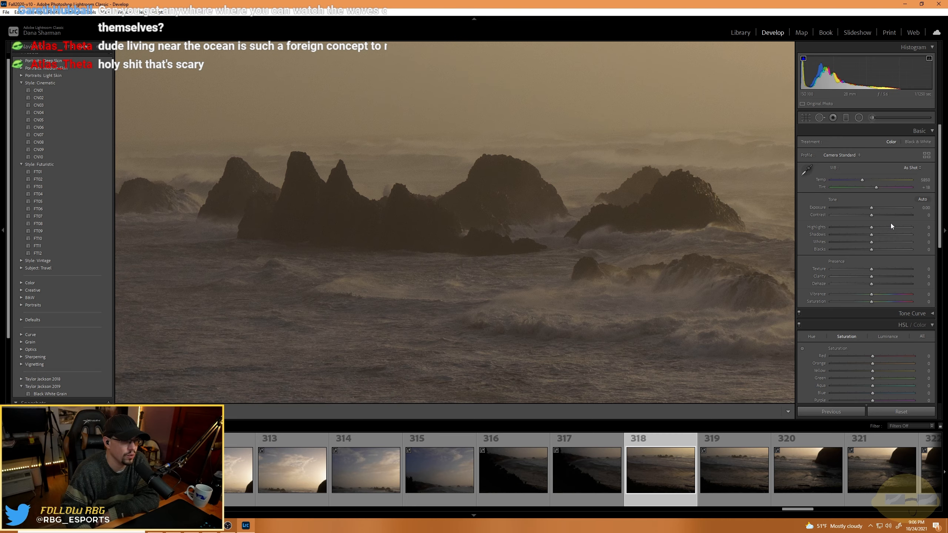
{"action": "left_click", "coordinate": [578, 322]}
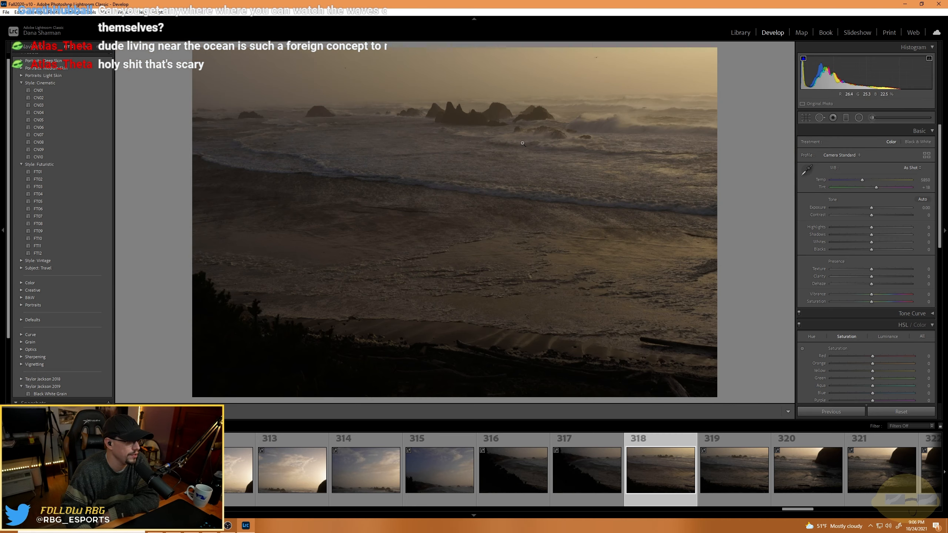
{"action": "left_click", "coordinate": [505, 168]}
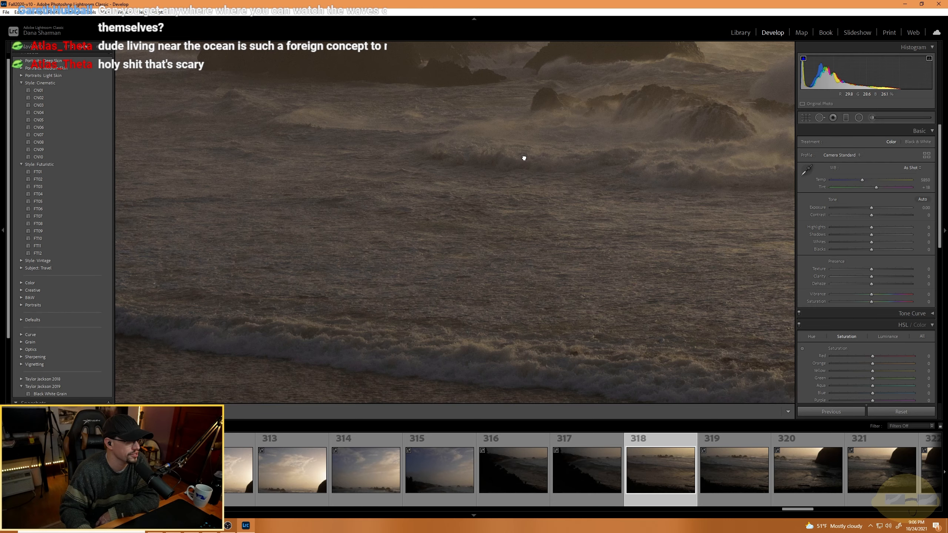
{"action": "left_click_drag", "start_coordinate": [525, 157], "coordinate": [558, 336]}
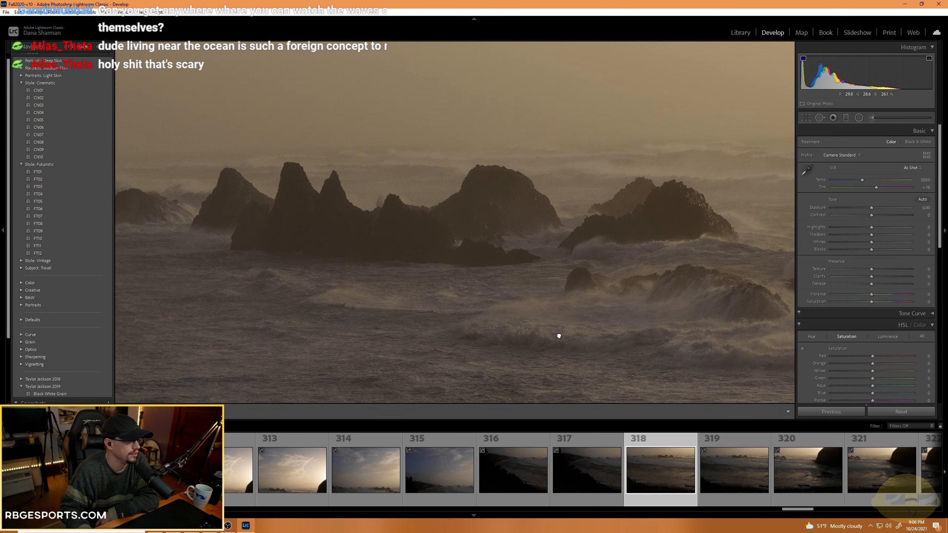
{"action": "left_click_drag", "start_coordinate": [871, 207], "coordinate": [888, 216]}
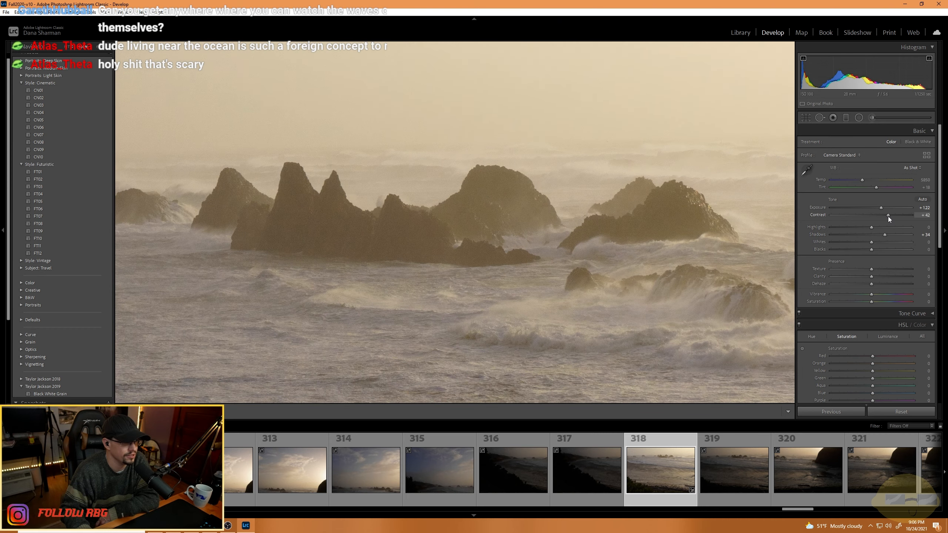
{"action": "left_click_drag", "start_coordinate": [833, 229], "coordinate": [883, 207]}
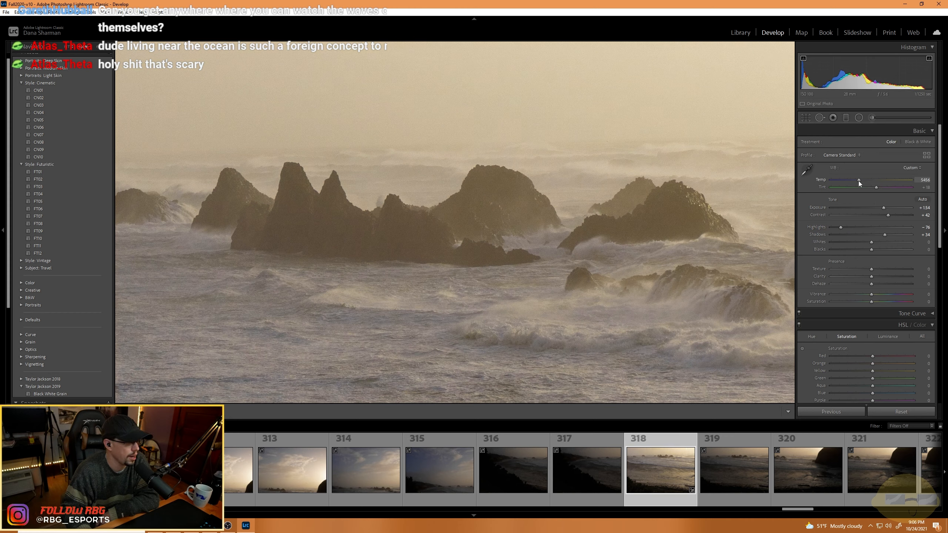
{"action": "left_click_drag", "start_coordinate": [870, 185], "coordinate": [867, 186]}
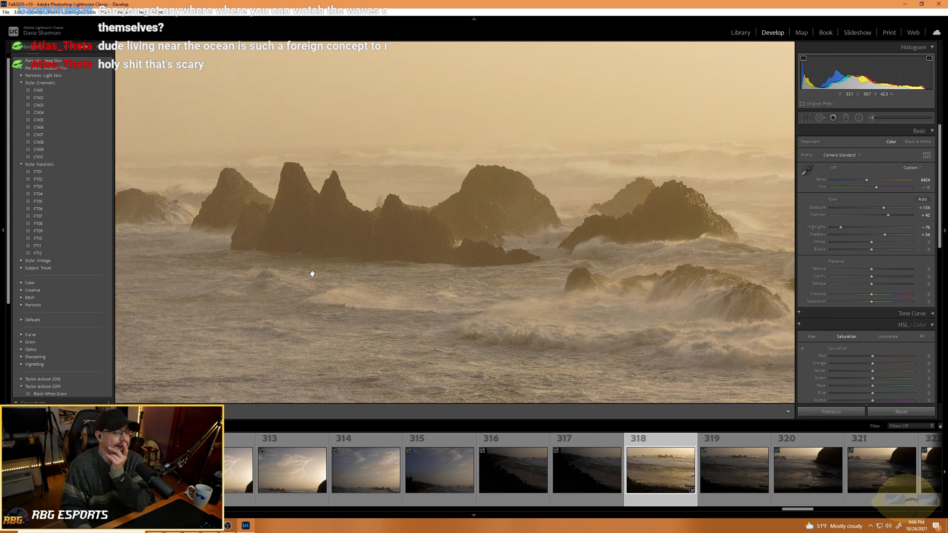
Examine the whole graded photo 318 and the large wave breaking beside the sea stacks at full size.
{"action": "left_click", "coordinate": [319, 304]}
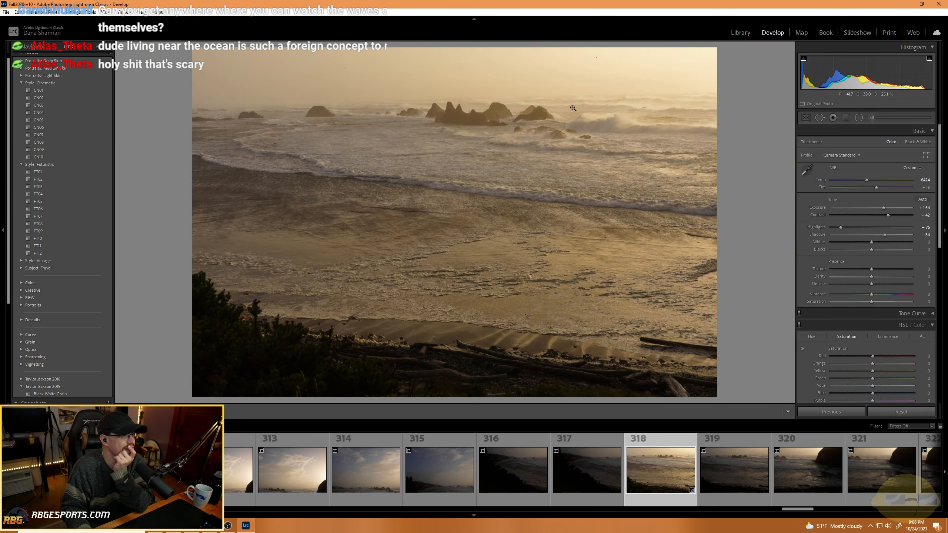
{"action": "left_click", "coordinate": [606, 133]}
{"action": "left_click_drag", "start_coordinate": [536, 163], "coordinate": [489, 251]}
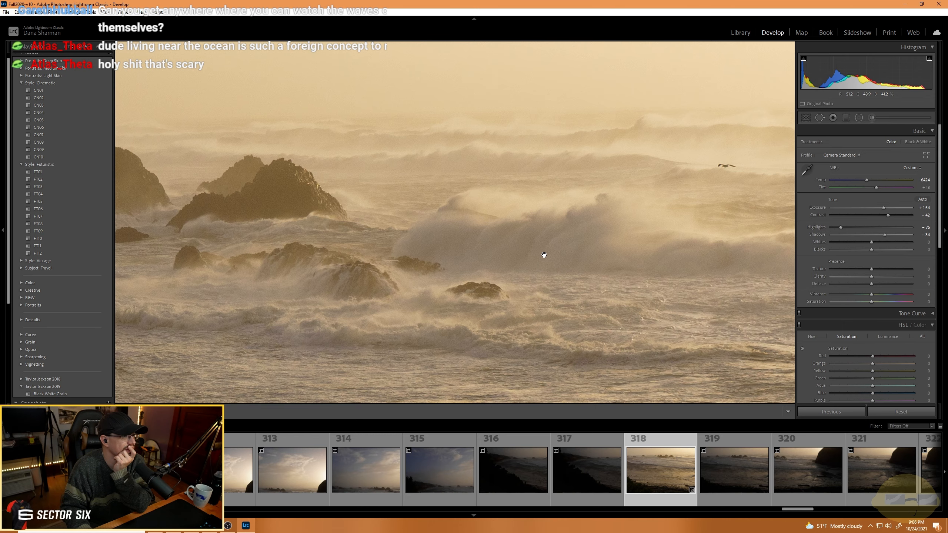
{"action": "left_click_drag", "start_coordinate": [570, 255], "coordinate": [552, 289]}
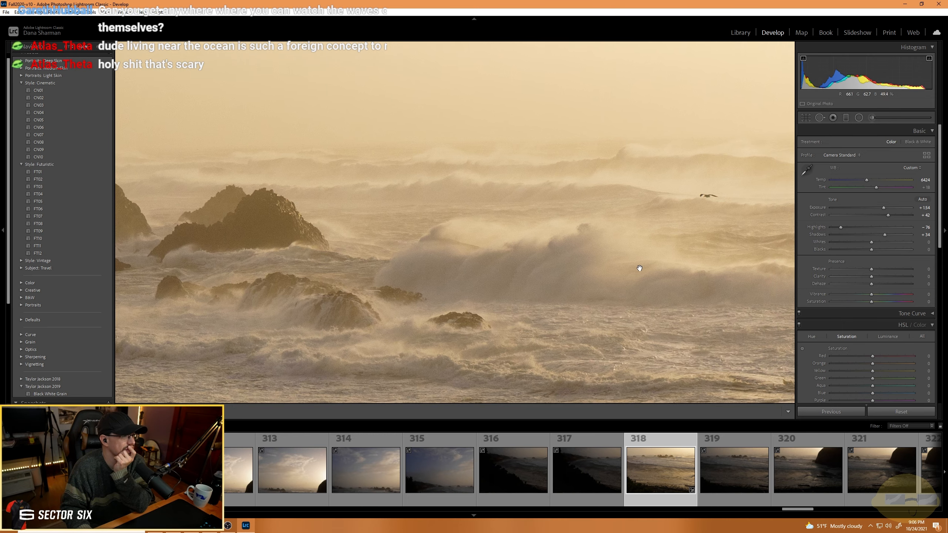
{"action": "left_click_drag", "start_coordinate": [624, 294], "coordinate": [622, 256]}
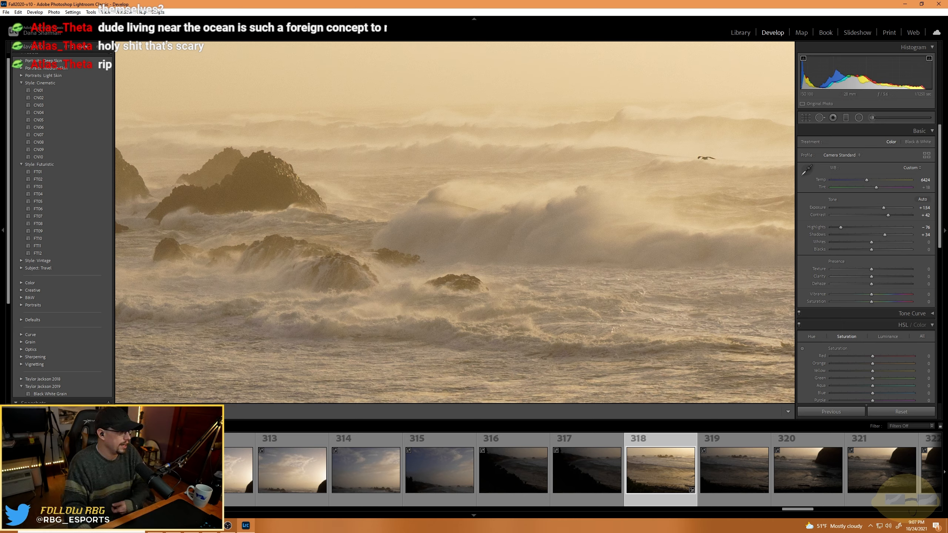
Browse back through the earlier coast photos, open 277 and then 239, and view the whole edited rocky shoreline of 239.
{"action": "scroll", "coordinate": [537, 470], "scroll_direction": "up", "scroll_amount": 8}
{"action": "scroll", "coordinate": [252, 476], "scroll_direction": "up", "scroll_amount": 5}
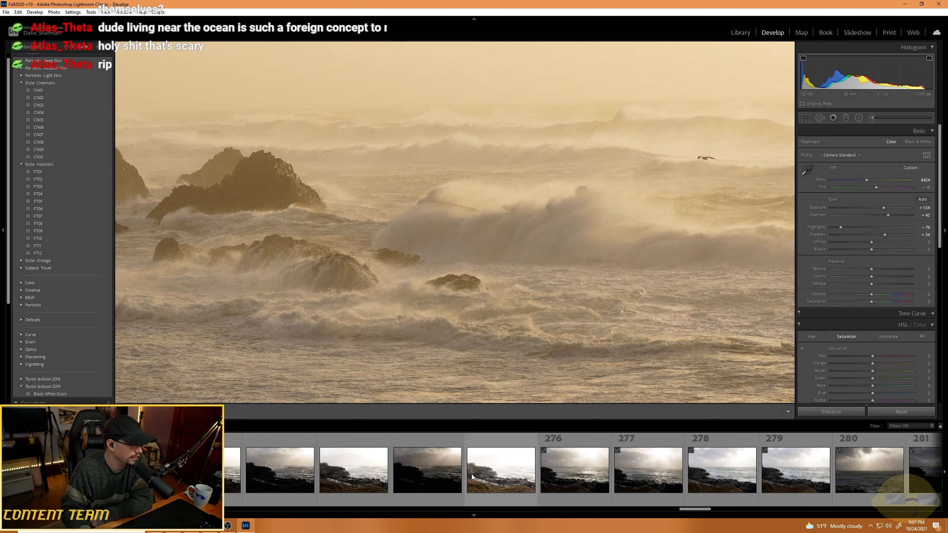
{"action": "scroll", "coordinate": [229, 495], "scroll_direction": "up", "scroll_amount": 5}
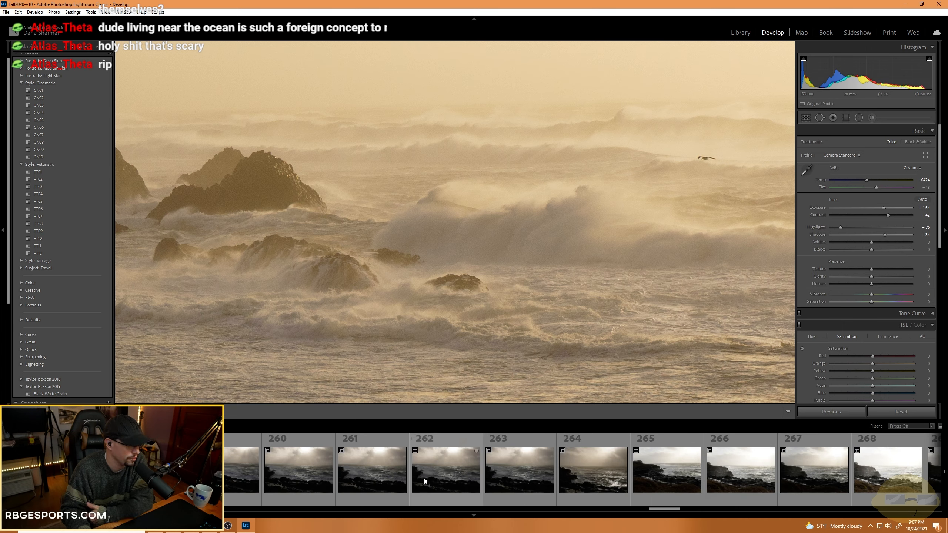
{"action": "scroll", "coordinate": [499, 477], "scroll_direction": "down", "scroll_amount": 4}
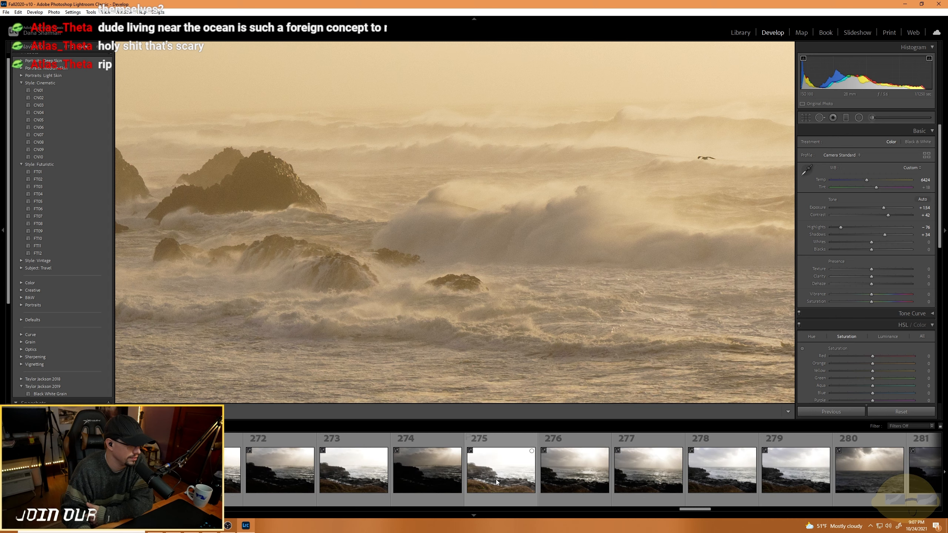
{"action": "left_click", "coordinate": [625, 471]}
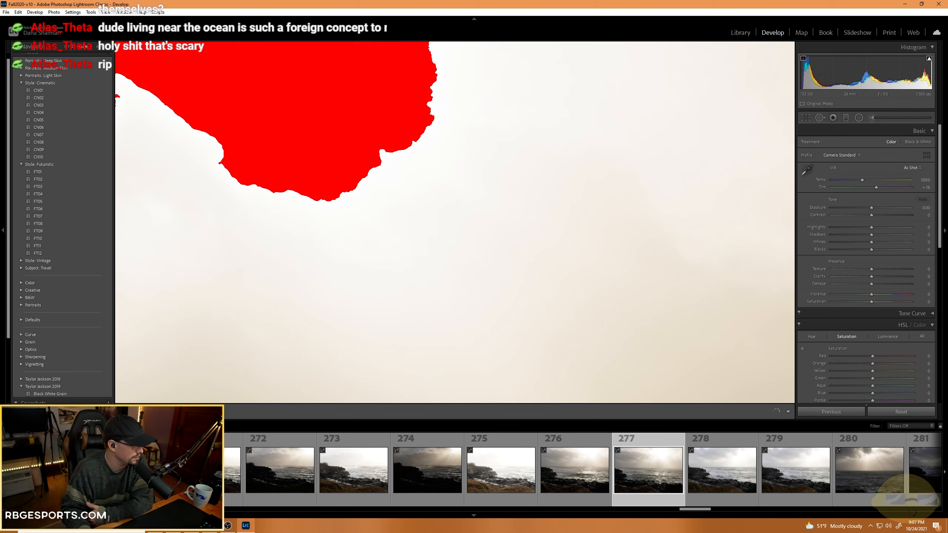
{"action": "scroll", "coordinate": [306, 472], "scroll_direction": "up", "scroll_amount": 4}
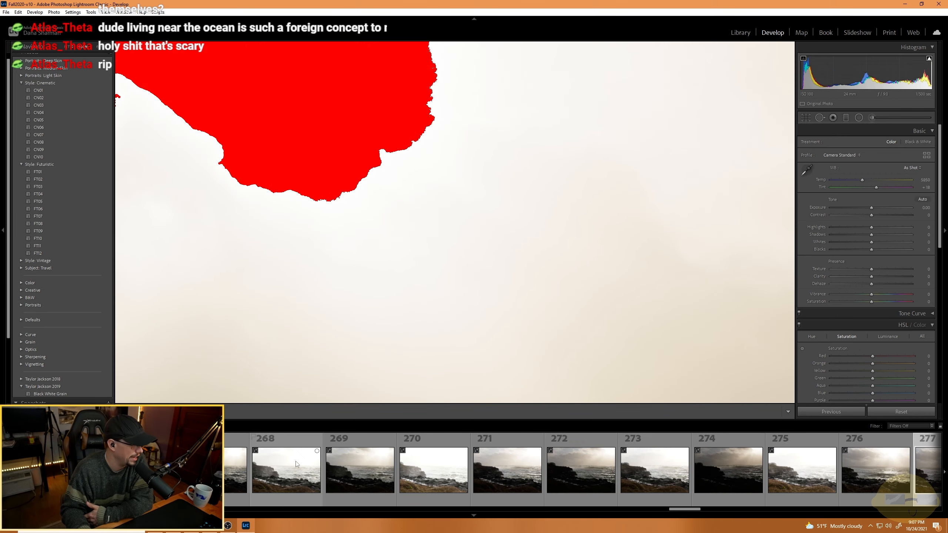
{"action": "scroll", "coordinate": [306, 471], "scroll_direction": "up", "scroll_amount": 8}
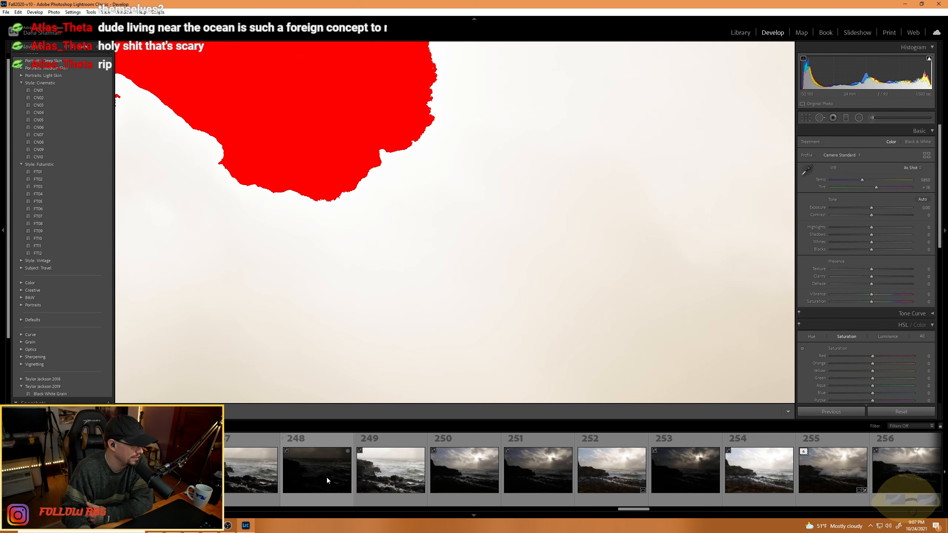
{"action": "scroll", "coordinate": [344, 478], "scroll_direction": "up", "scroll_amount": 6}
{"action": "left_click", "coordinate": [564, 473]}
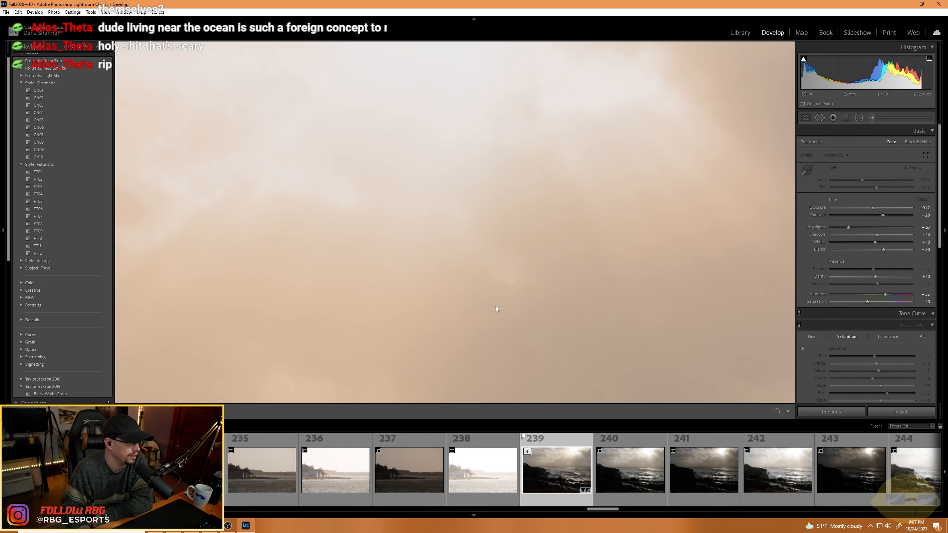
{"action": "left_click", "coordinate": [500, 291]}
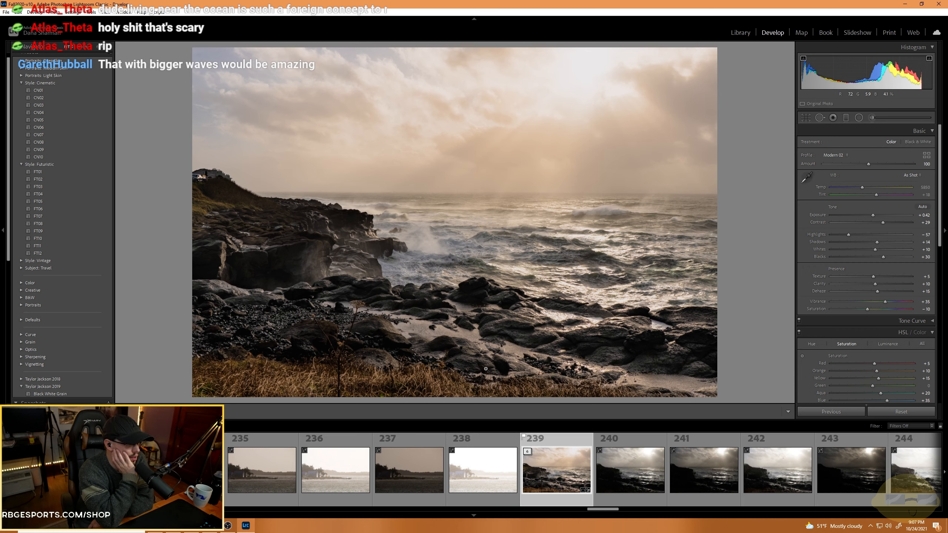
Browse forward through the coast photos and reopen the graded beach photo 318.
{"action": "scroll", "coordinate": [630, 472], "scroll_direction": "down", "scroll_amount": 4}
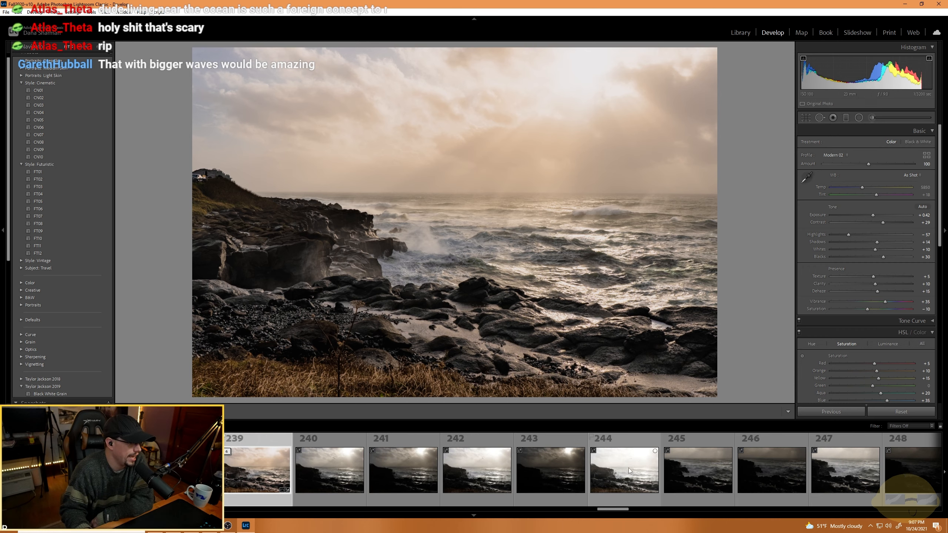
{"action": "scroll", "coordinate": [629, 472], "scroll_direction": "down", "scroll_amount": 20}
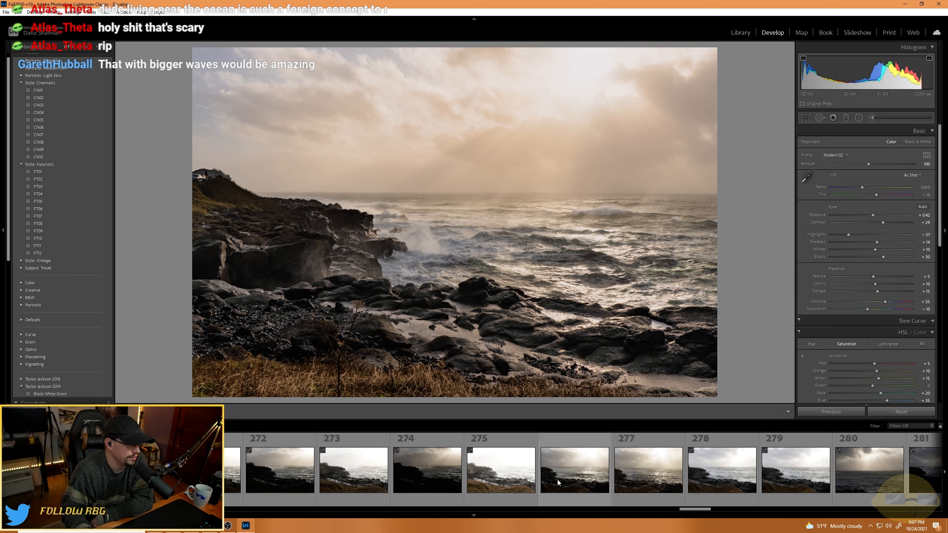
{"action": "scroll", "coordinate": [558, 483], "scroll_direction": "down", "scroll_amount": 4}
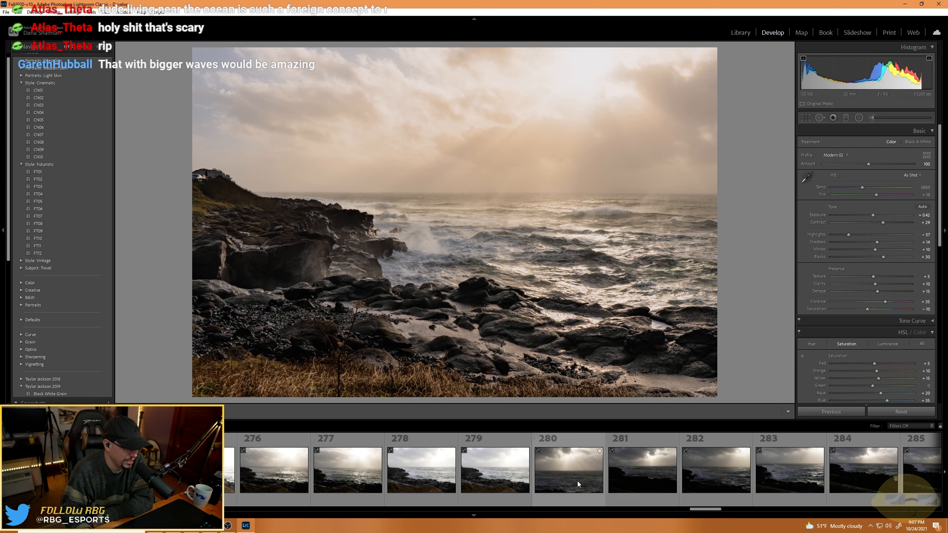
{"action": "scroll", "coordinate": [523, 480], "scroll_direction": "down", "scroll_amount": 20}
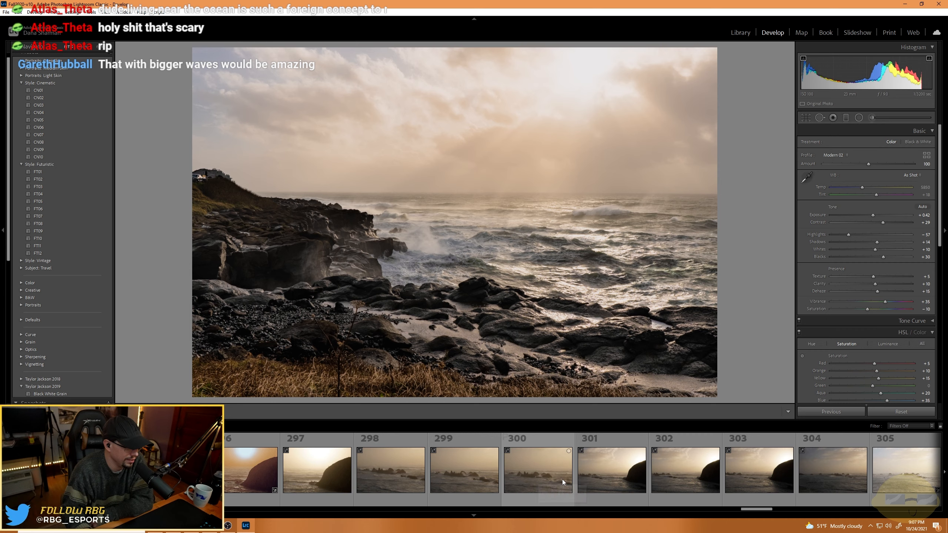
{"action": "scroll", "coordinate": [562, 480], "scroll_direction": "down", "scroll_amount": 17}
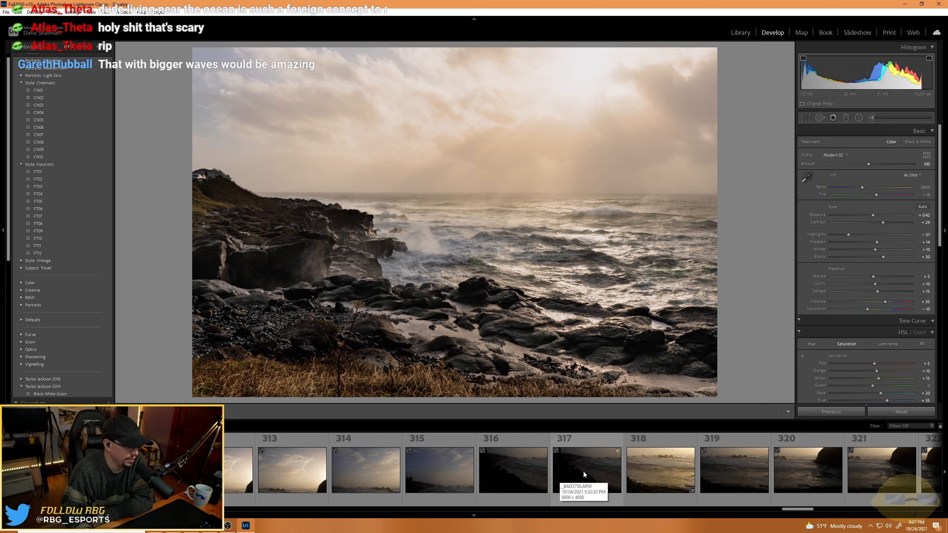
{"action": "scroll", "coordinate": [583, 470], "scroll_direction": "down", "scroll_amount": 4}
{"action": "left_click", "coordinate": [375, 470]}
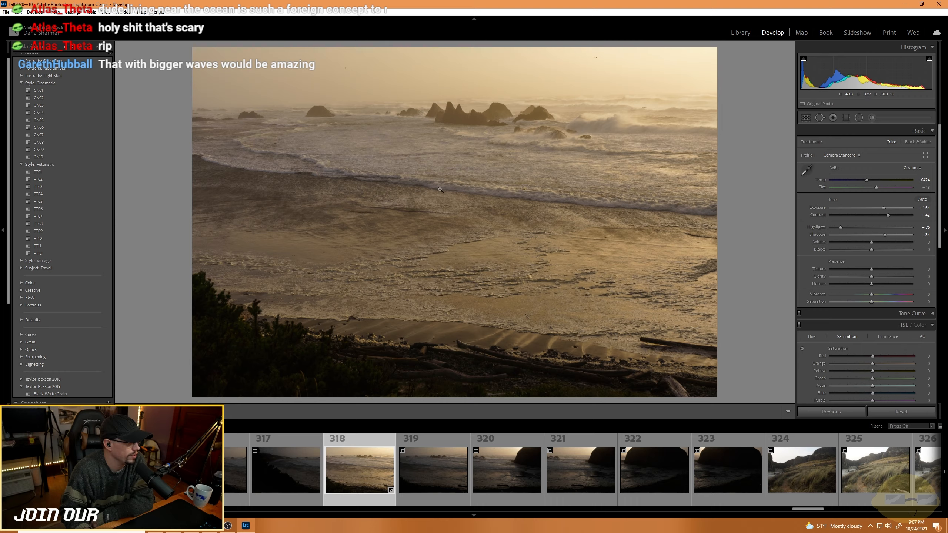
Examine the breaking surf line along the beach in photo 318 at full size and compare it with the whole frame.
{"action": "left_click", "coordinate": [534, 193]}
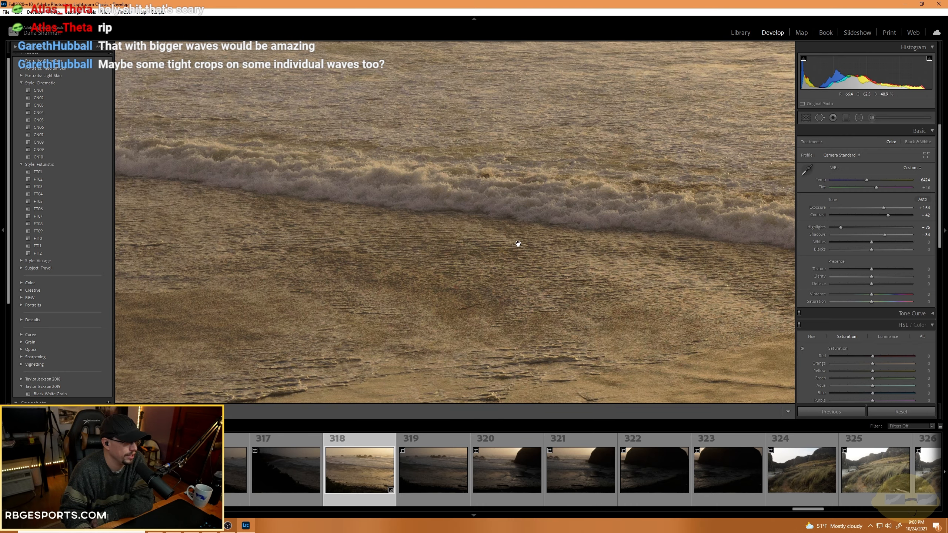
{"action": "left_click", "coordinate": [496, 231]}
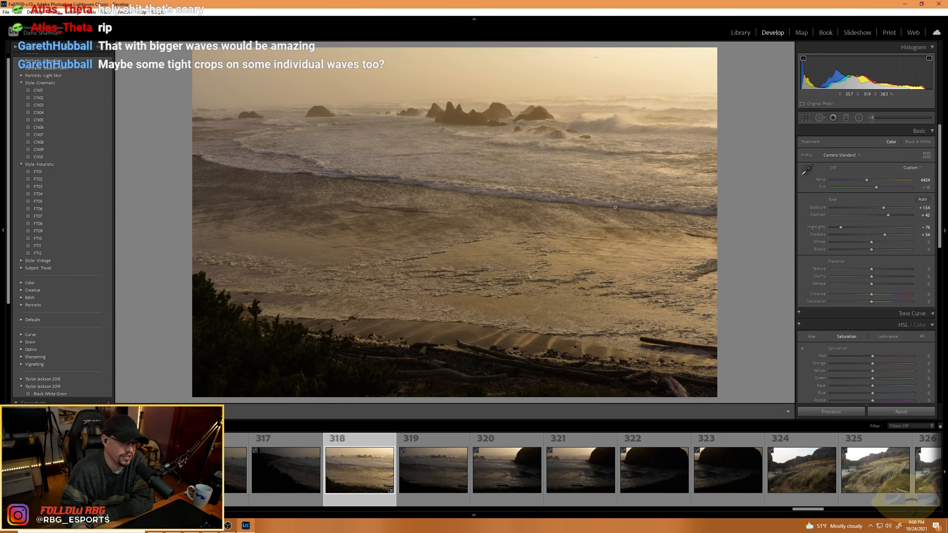
{"action": "left_click", "coordinate": [505, 152]}
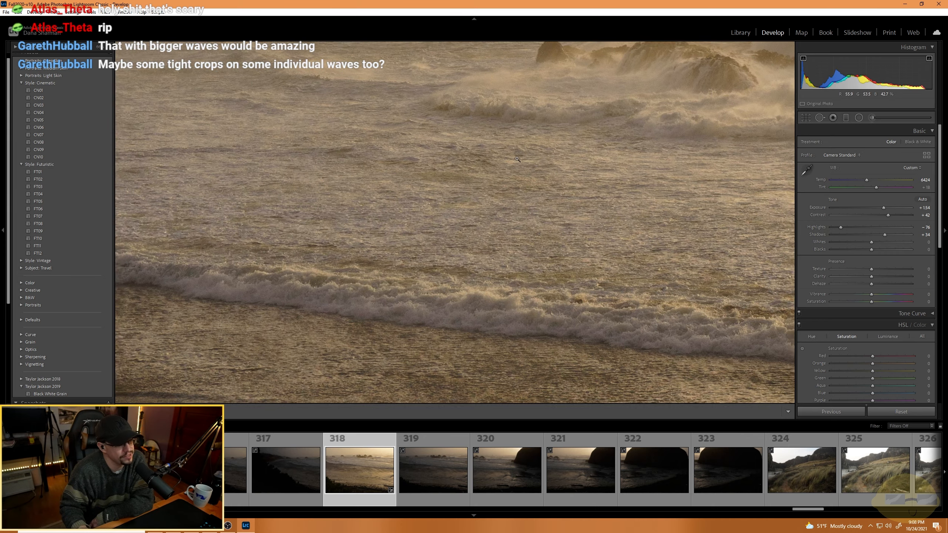
{"action": "left_click", "coordinate": [620, 205]}
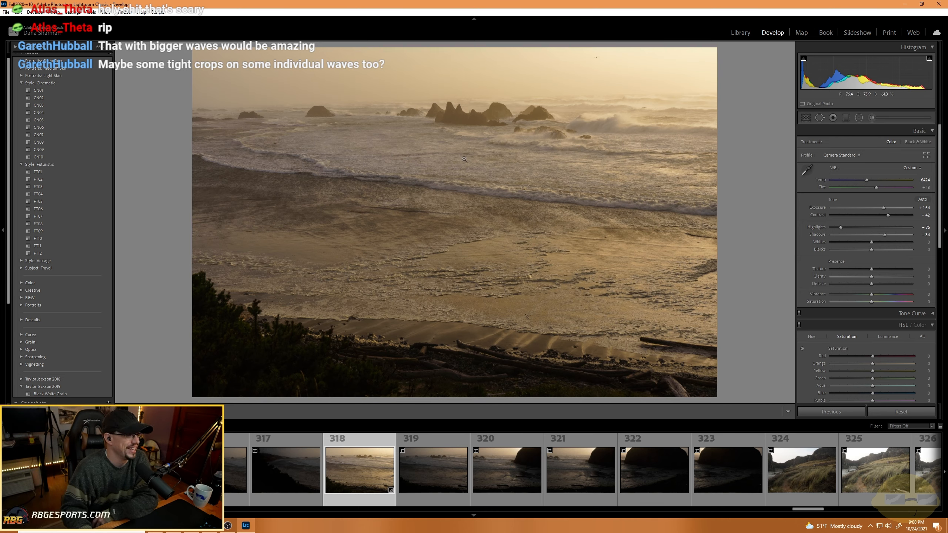
Examine photo 318 at full size from the large wave across the sea stacks to the distant rocks, and return to the whole photo.
{"action": "left_click", "coordinate": [630, 184]}
{"action": "left_click_drag", "start_coordinate": [482, 110], "coordinate": [519, 235]}
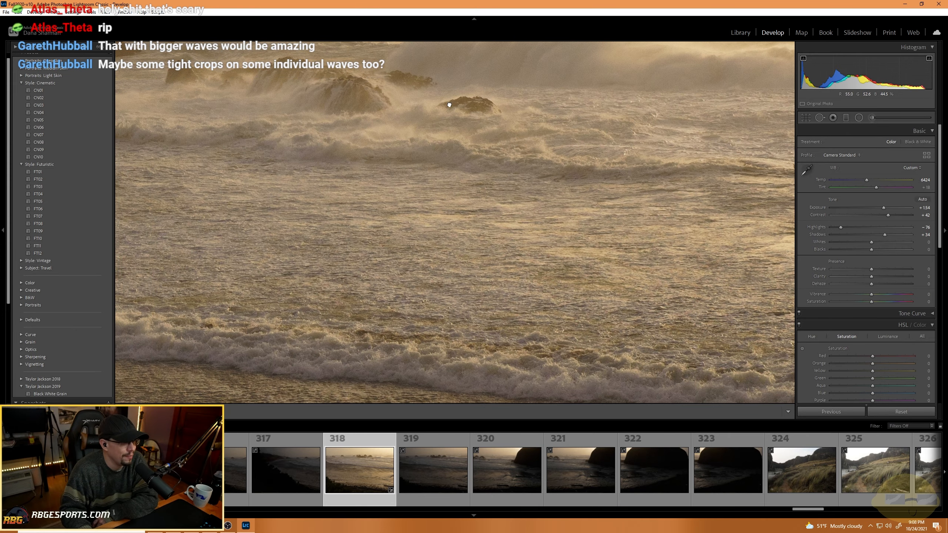
{"action": "left_click_drag", "start_coordinate": [449, 105], "coordinate": [480, 201]}
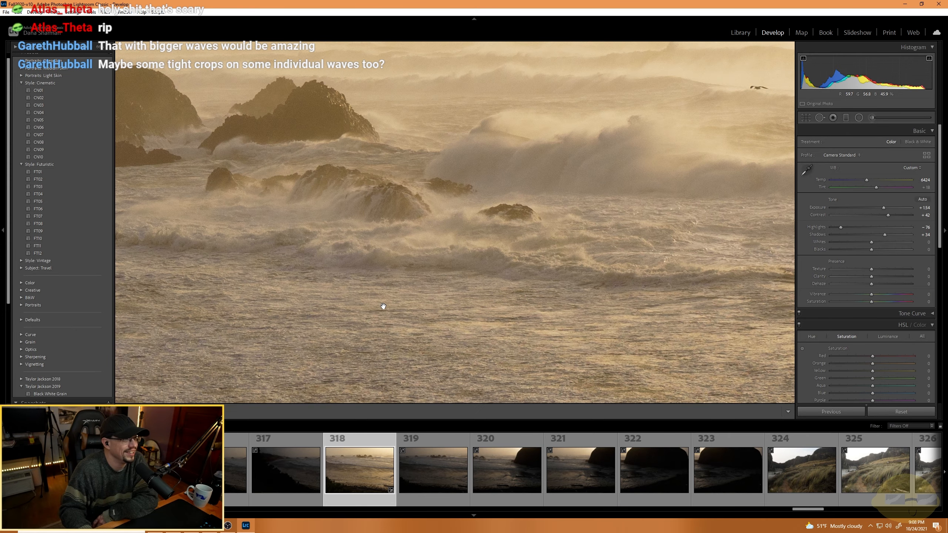
{"action": "left_click_drag", "start_coordinate": [327, 256], "coordinate": [359, 190]}
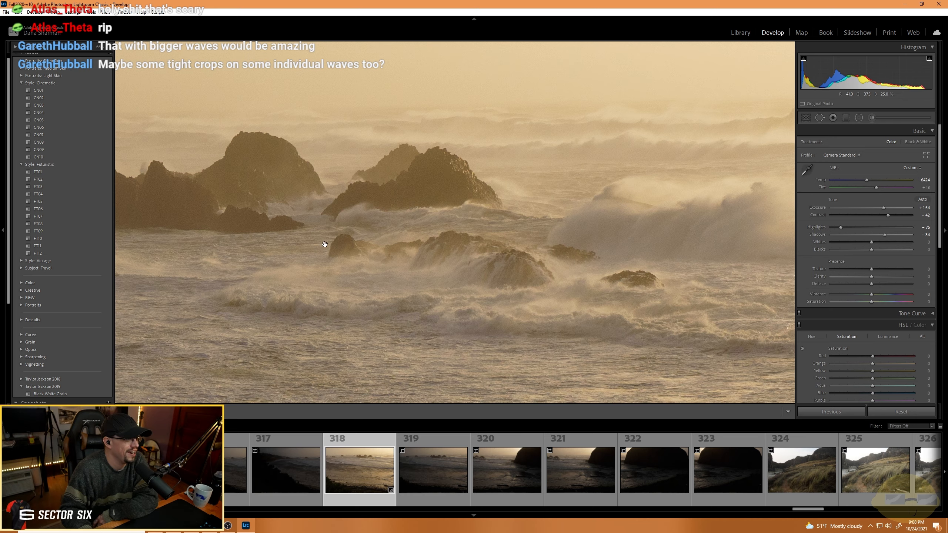
{"action": "left_click_drag", "start_coordinate": [496, 210], "coordinate": [716, 174]}
{"action": "left_click_drag", "start_coordinate": [288, 250], "coordinate": [425, 241]}
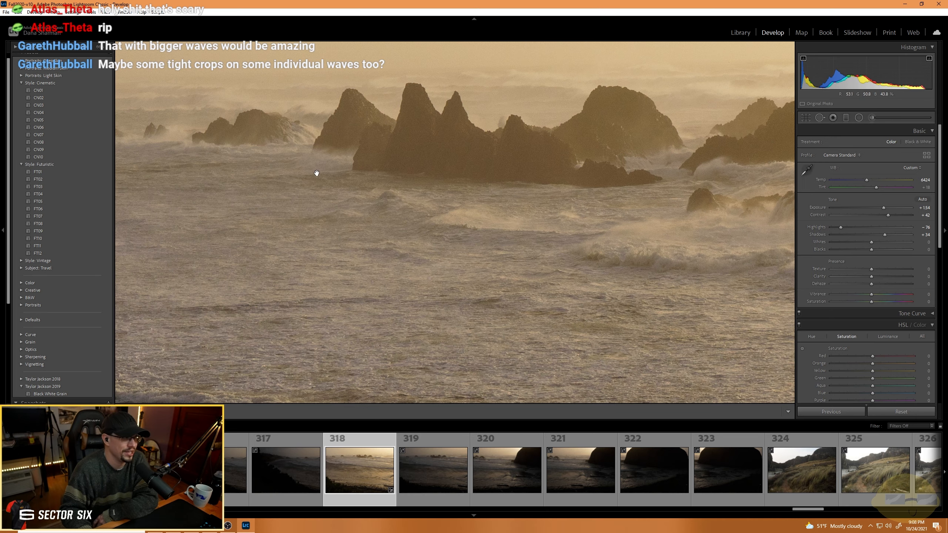
{"action": "left_click_drag", "start_coordinate": [256, 221], "coordinate": [515, 244]}
{"action": "left_click_drag", "start_coordinate": [398, 223], "coordinate": [357, 235]}
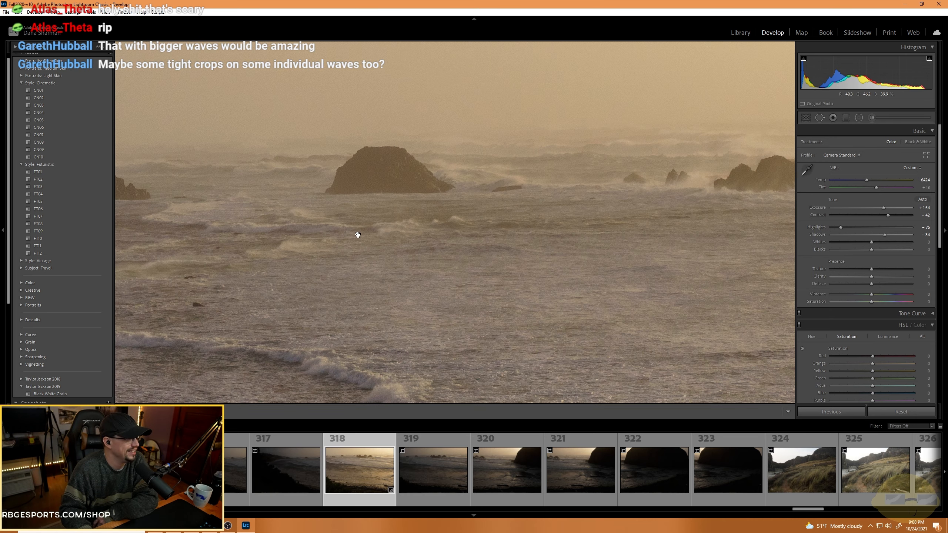
{"action": "left_click", "coordinate": [358, 235]}
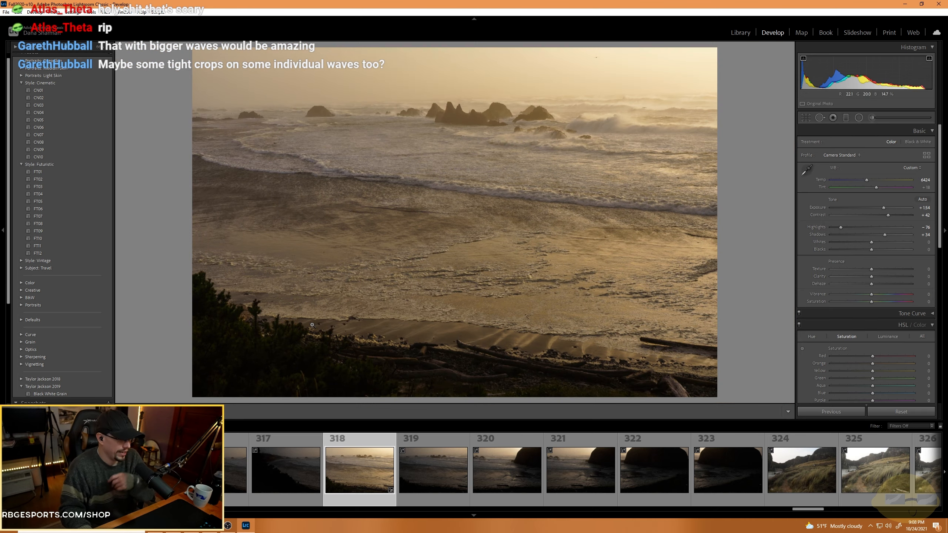
Compare the grassy hillside photos 324, 325, 326 and 327, and open photo 325.
{"action": "scroll", "coordinate": [443, 460], "scroll_direction": "down", "scroll_amount": 3}
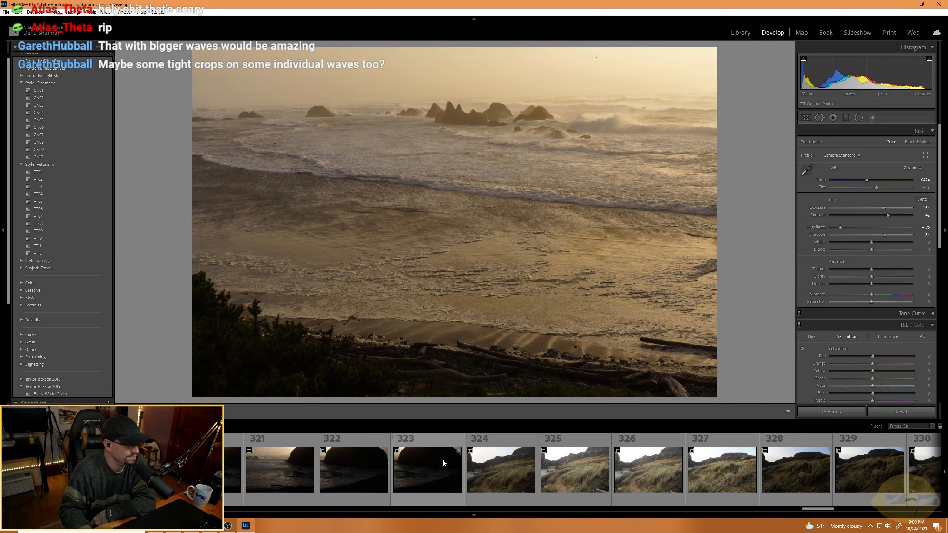
{"action": "left_click", "coordinate": [491, 478]}
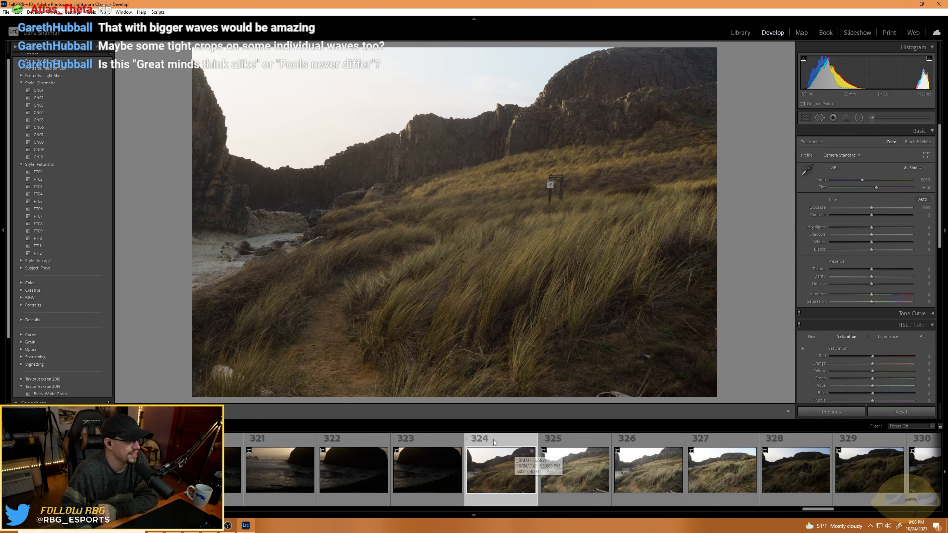
{"action": "left_click", "coordinate": [596, 477]}
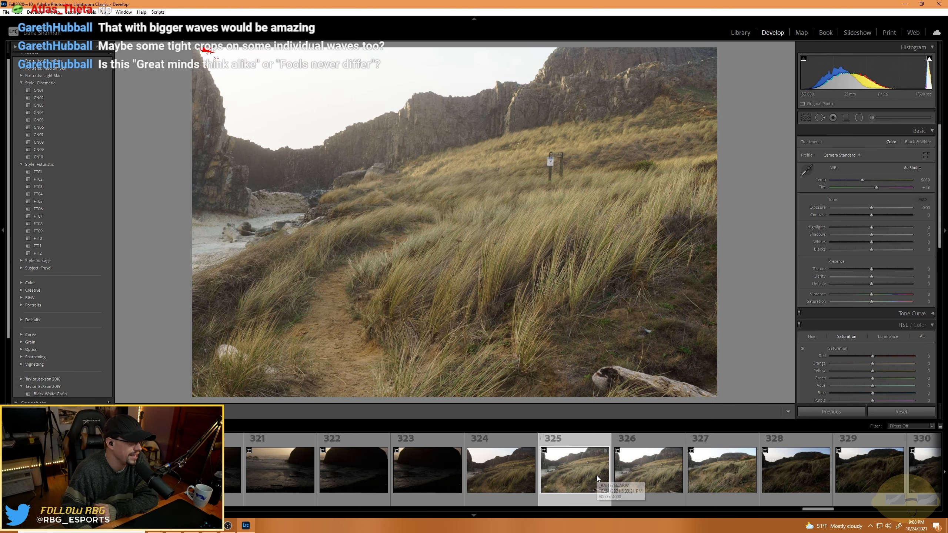
{"action": "left_click", "coordinate": [734, 475]}
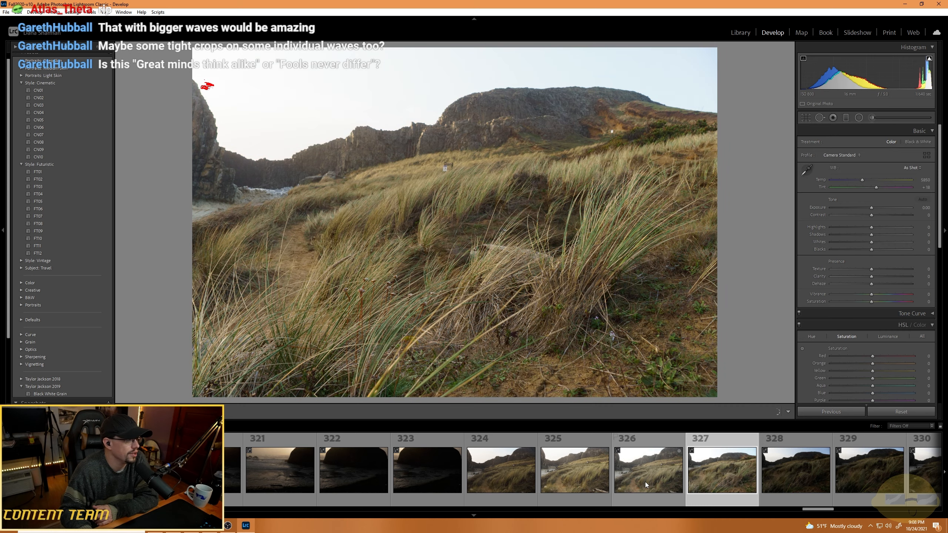
{"action": "left_click", "coordinate": [646, 481]}
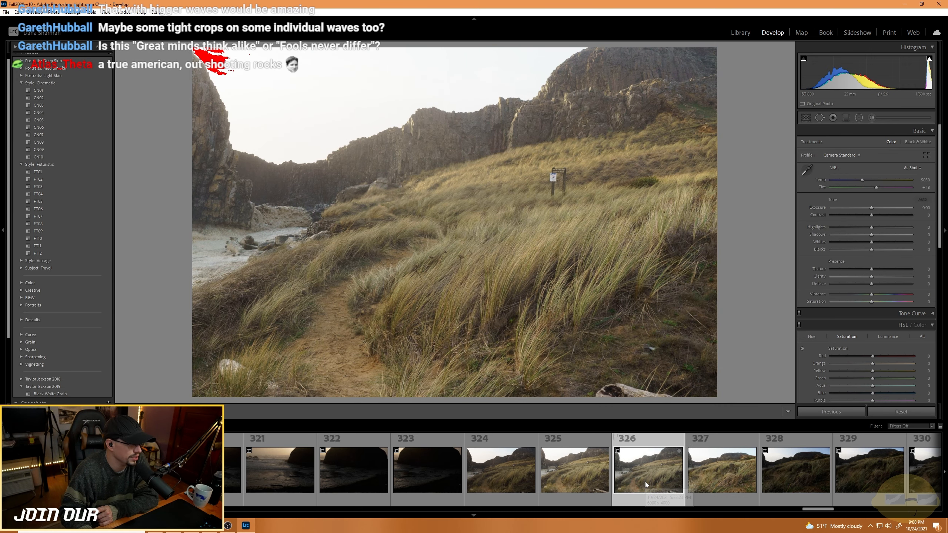
{"action": "left_click", "coordinate": [729, 472]}
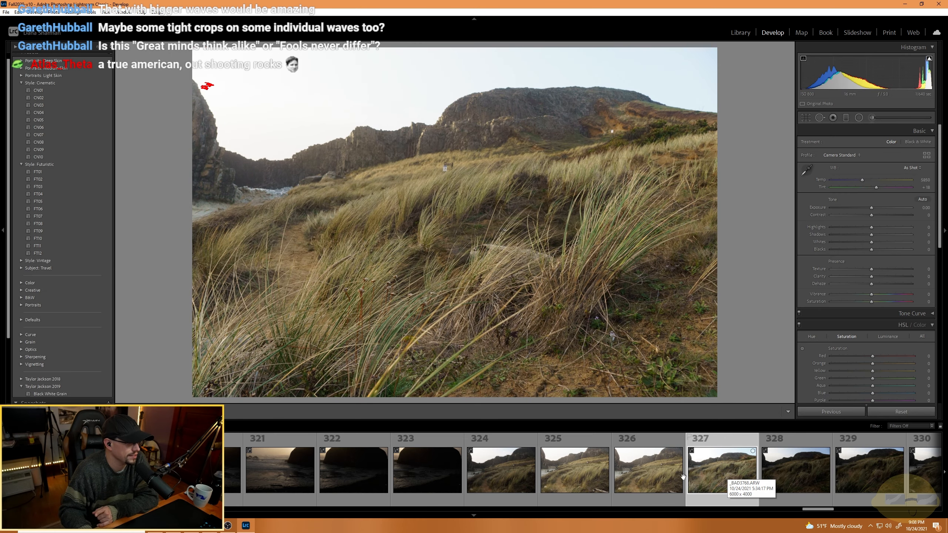
{"action": "left_click", "coordinate": [648, 478]}
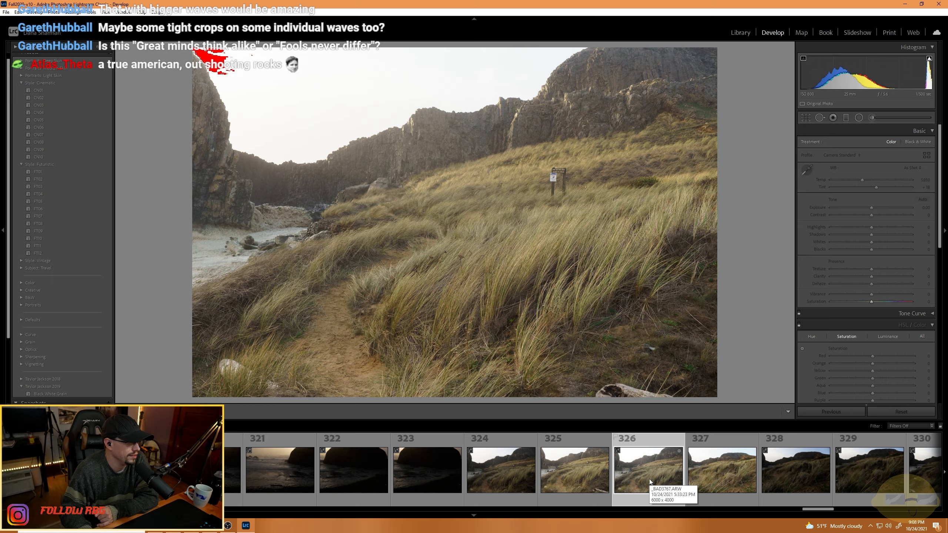
{"action": "left_click", "coordinate": [589, 473]}
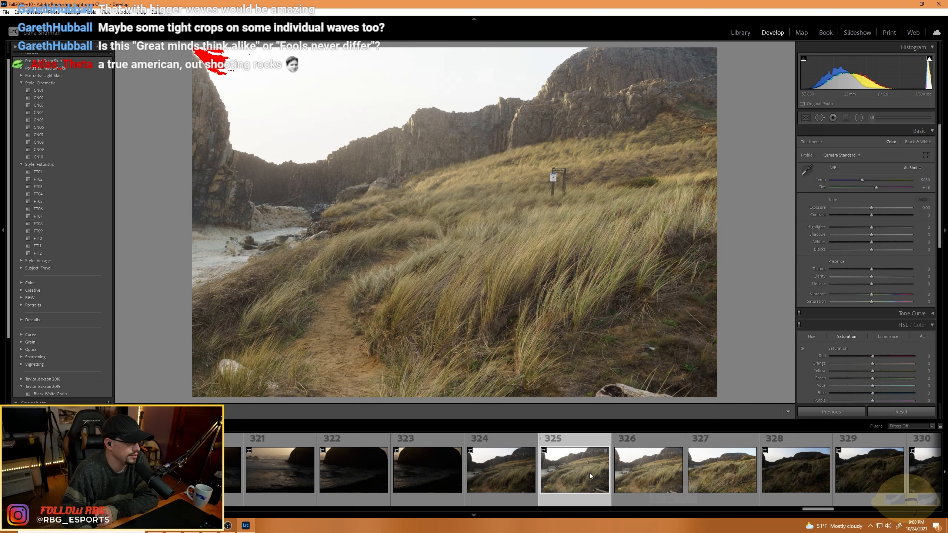
Examine the windblown grass, boulders and cliff in photo 325 at full size, and return to the whole photo.
{"action": "left_click", "coordinate": [567, 250]}
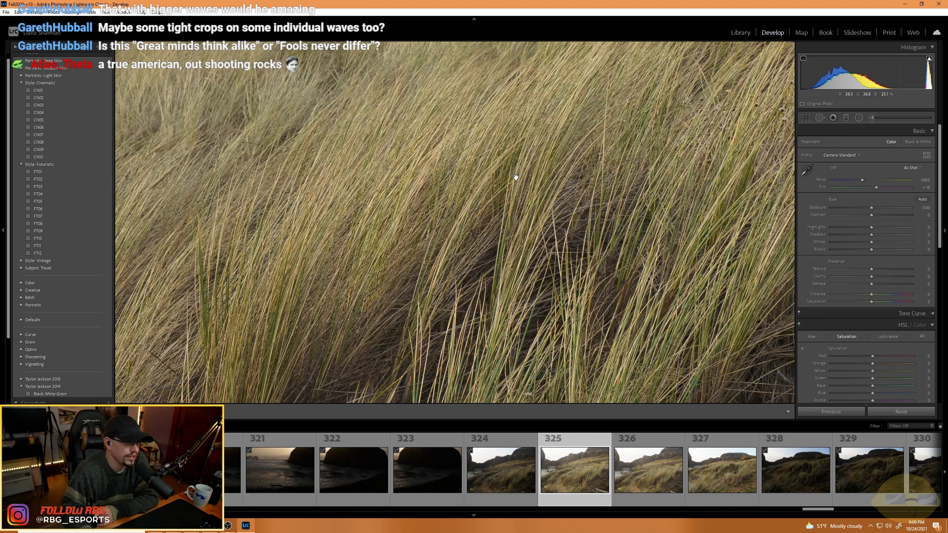
{"action": "left_click", "coordinate": [860, 216]}
{"action": "double_click", "coordinate": [859, 216]}
{"action": "left_click_drag", "start_coordinate": [373, 123], "coordinate": [601, 202]}
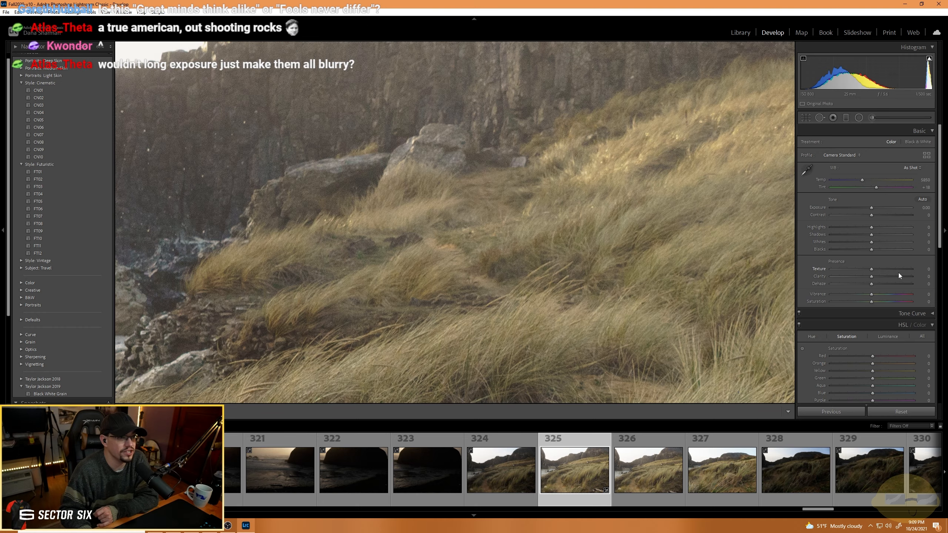
{"action": "left_click", "coordinate": [425, 270]}
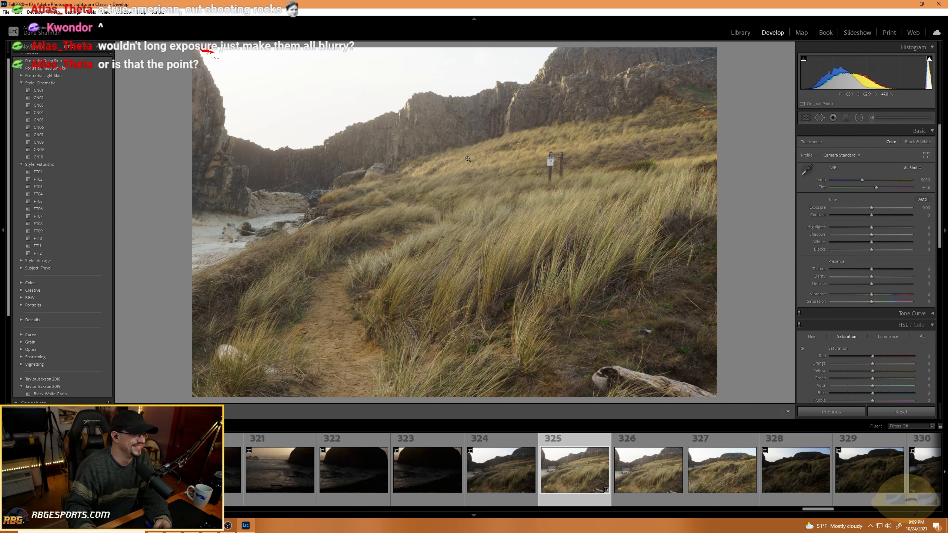
Open photo 334 and examine the crashing waves and sea rocks at full size, returning to the whole photo.
{"action": "scroll", "coordinate": [751, 473], "scroll_direction": "down", "scroll_amount": 4}
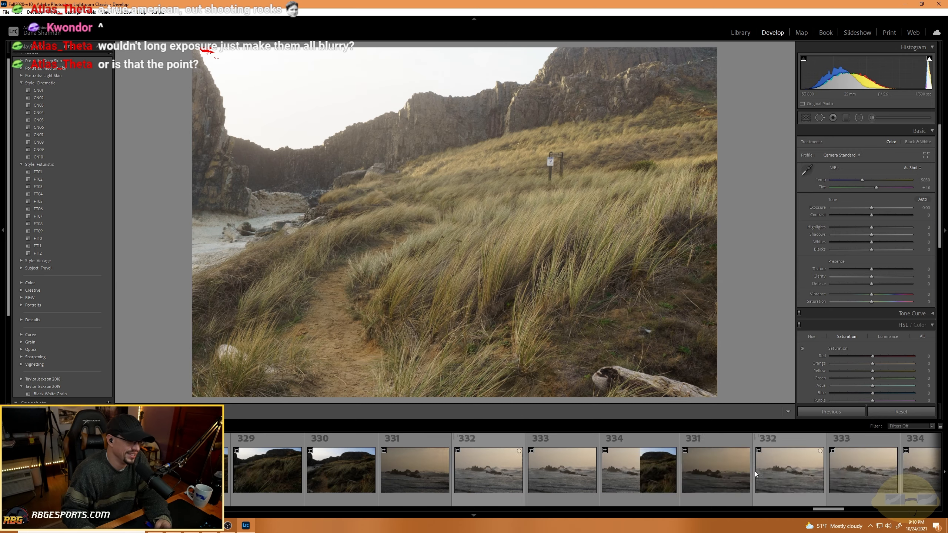
{"action": "left_click", "coordinate": [330, 479]}
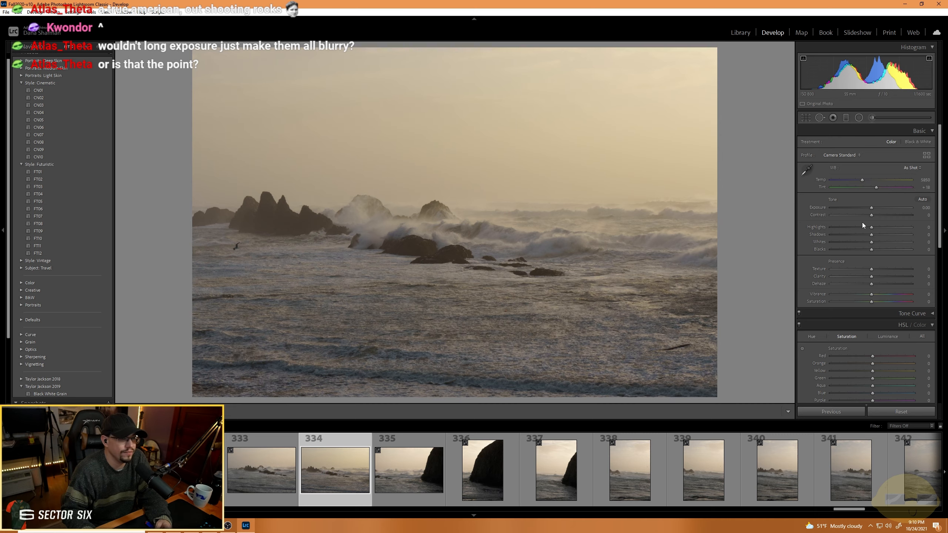
{"action": "left_click", "coordinate": [519, 224]}
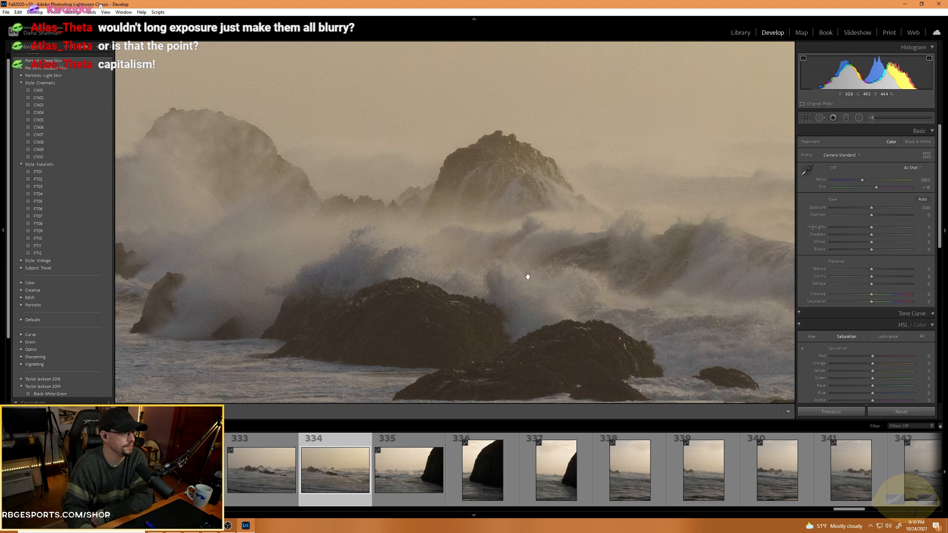
{"action": "left_click_drag", "start_coordinate": [479, 288], "coordinate": [425, 271]}
{"action": "left_click_drag", "start_coordinate": [478, 284], "coordinate": [548, 301]}
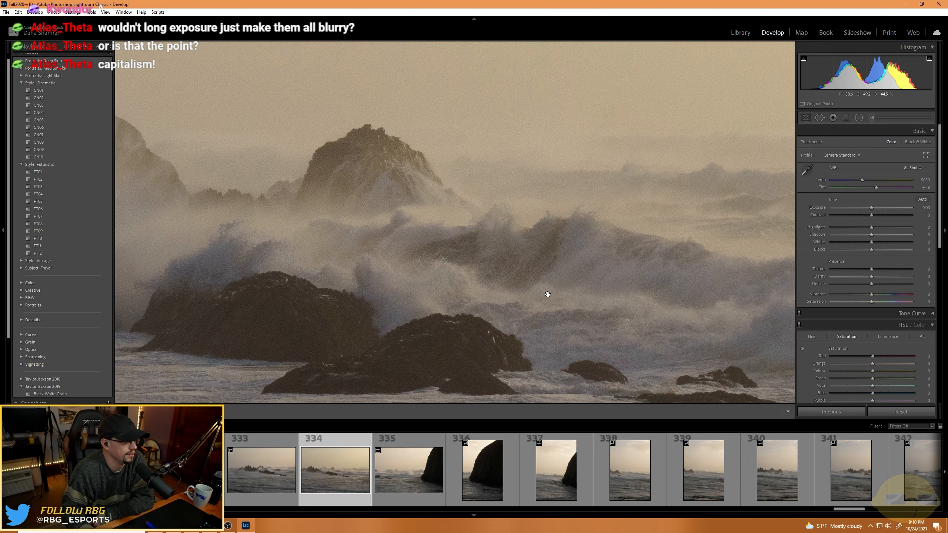
{"action": "left_click", "coordinate": [548, 286]}
{"action": "left_click", "coordinate": [548, 281]}
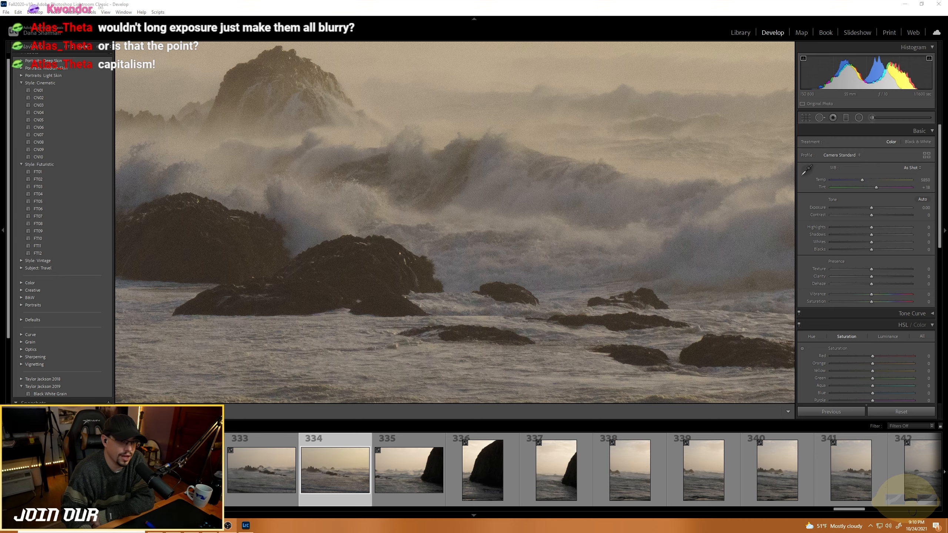
{"action": "left_click", "coordinate": [624, 315]}
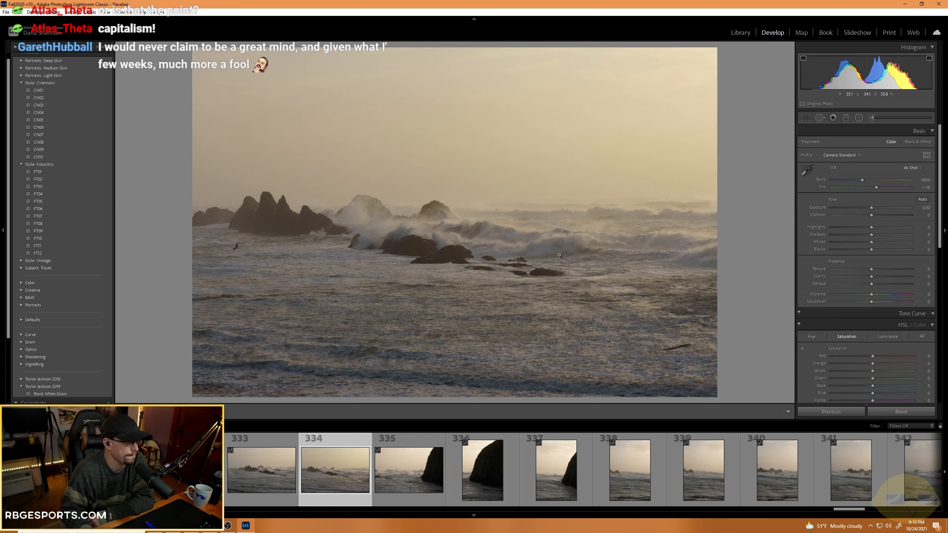
Compare photos 348 through 353 of the person in the blue jacket walking along the grassy cliff path.
{"action": "scroll", "coordinate": [687, 485], "scroll_direction": "down", "scroll_amount": 4}
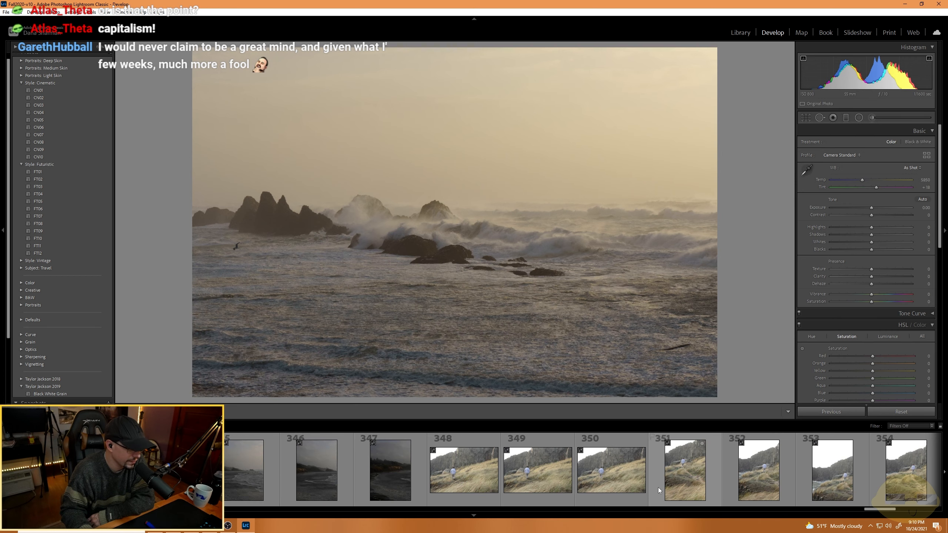
{"action": "left_click", "coordinate": [459, 470]}
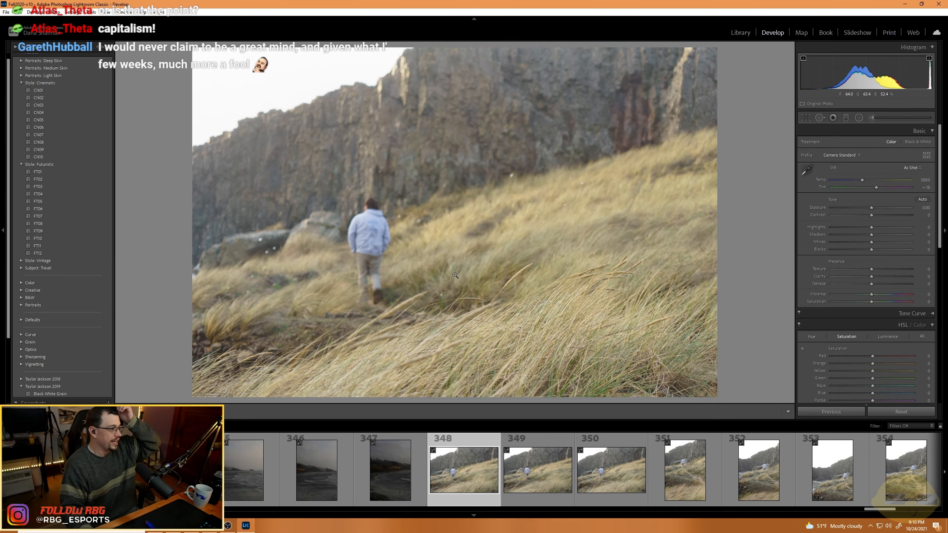
{"action": "left_click", "coordinate": [537, 474]}
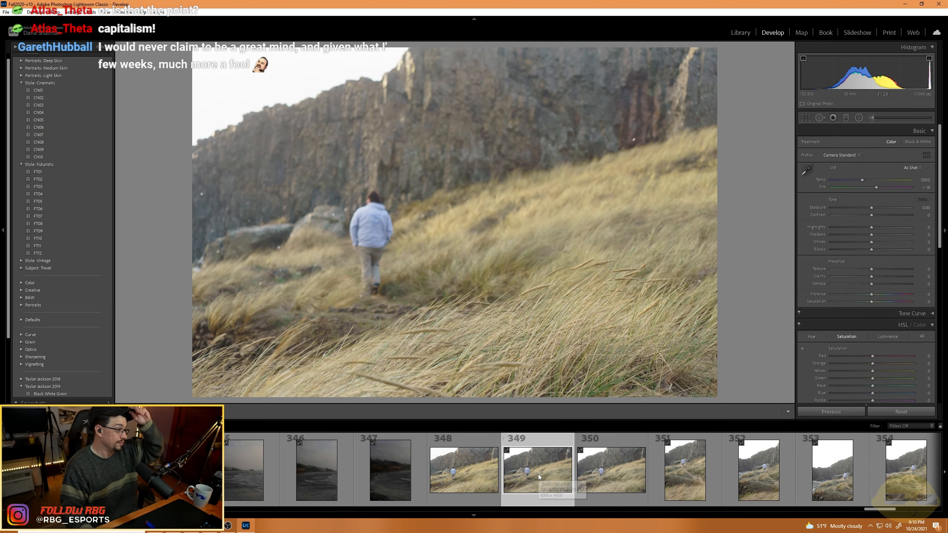
{"action": "left_click", "coordinate": [620, 490]}
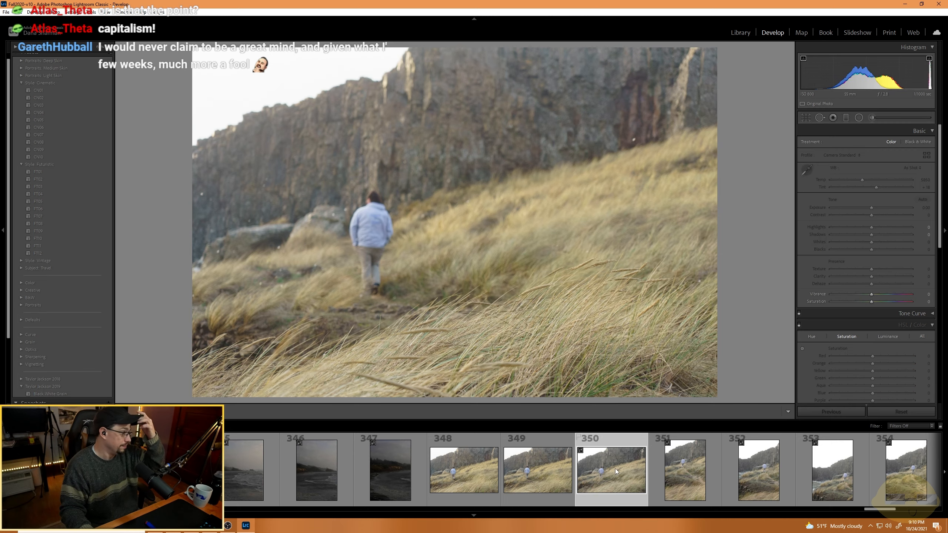
{"action": "left_click", "coordinate": [689, 459]}
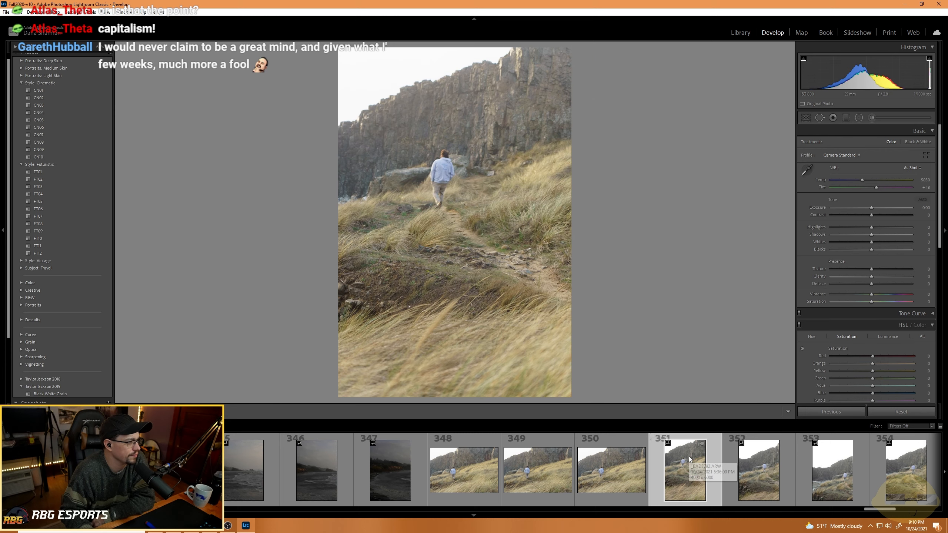
{"action": "left_click", "coordinate": [756, 472]}
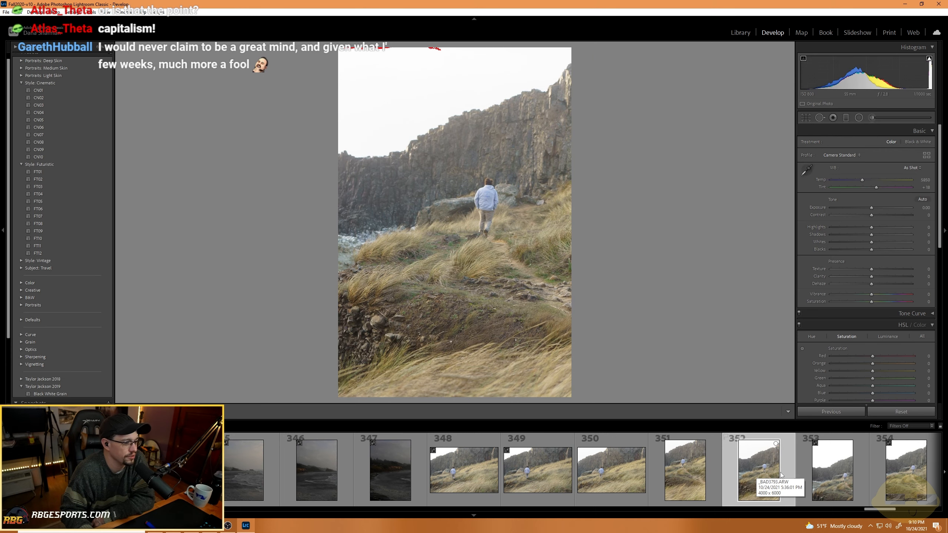
{"action": "left_click", "coordinate": [833, 467]}
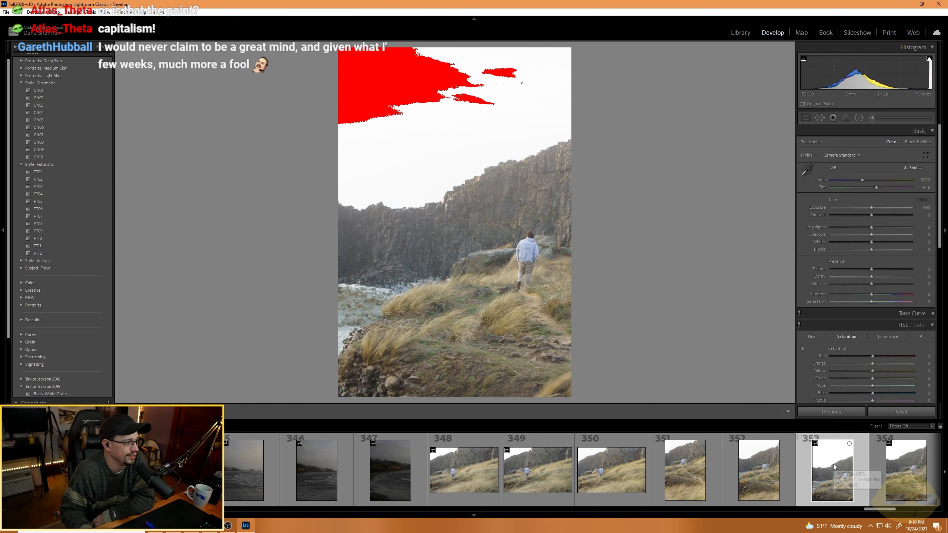
Open the dark sea-cove photo 356, and raise its shadows to +48 and its exposure to +1.73.
{"action": "scroll", "coordinate": [900, 469], "scroll_direction": "down", "scroll_amount": 8}
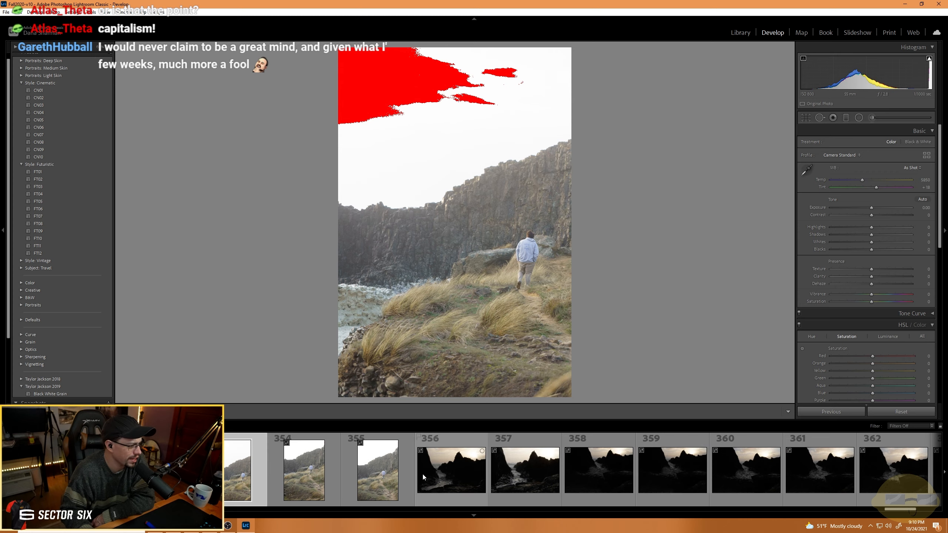
{"action": "left_click", "coordinate": [453, 472]}
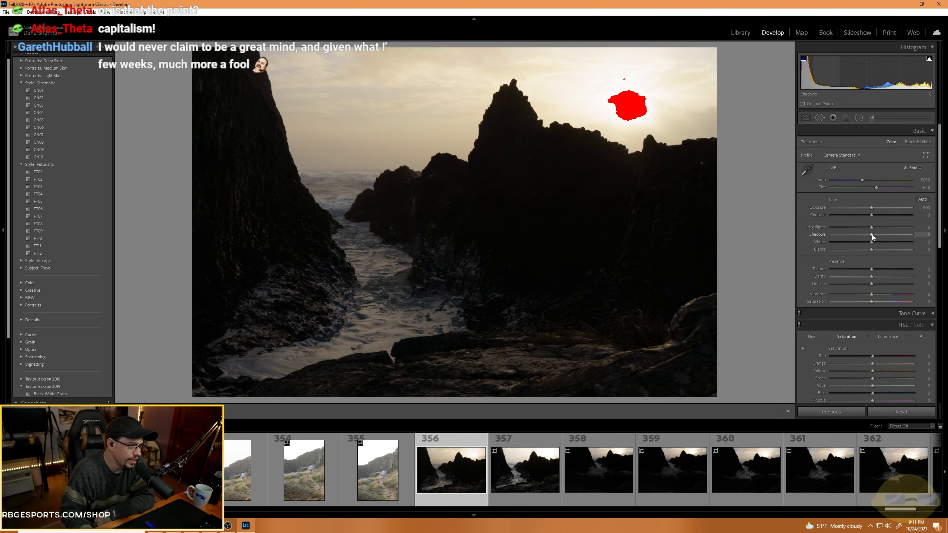
{"action": "left_click_drag", "start_coordinate": [872, 234], "coordinate": [884, 210]}
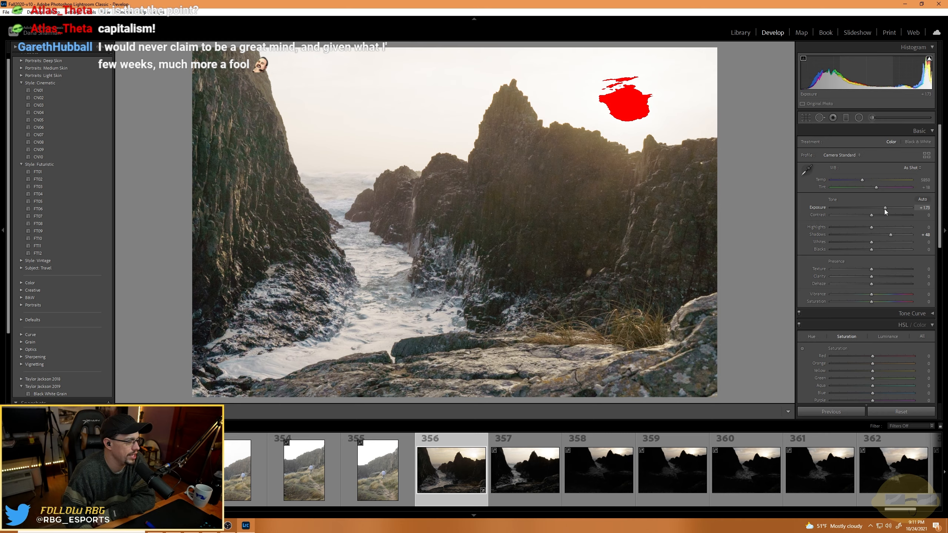
Add a graduated filter with exposure -3.78 from the sky down into the rocks, and set its range mask to Luminance.
{"action": "left_click", "coordinate": [845, 117]}
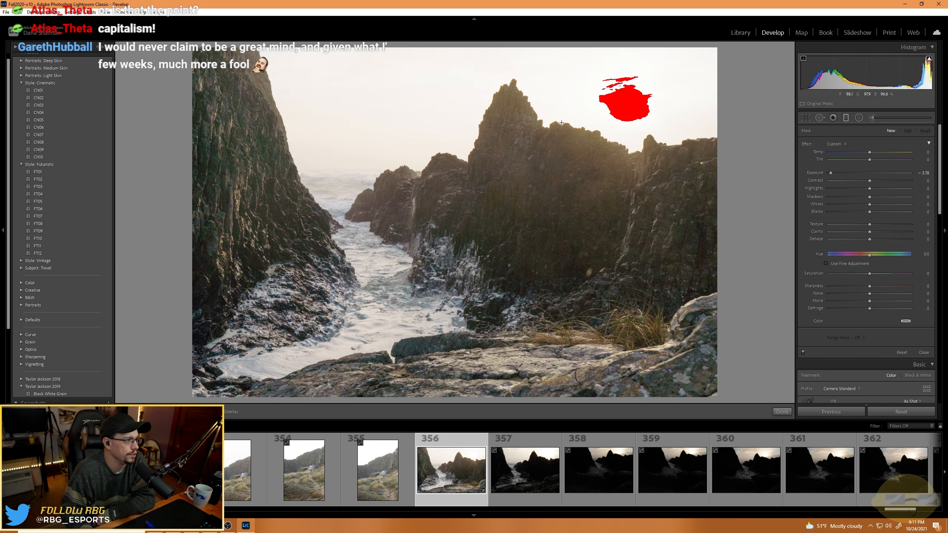
{"action": "left_click_drag", "start_coordinate": [561, 123], "coordinate": [561, 222]}
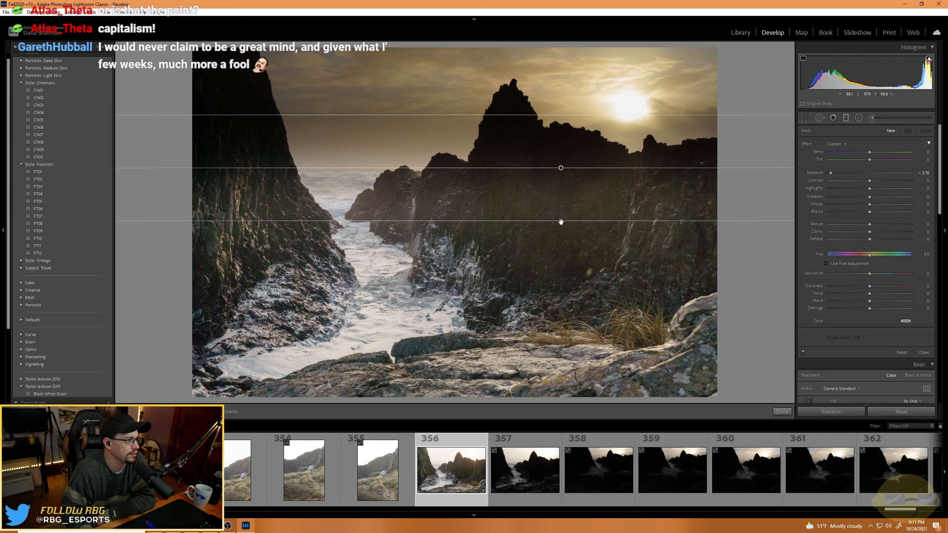
{"action": "left_click", "coordinate": [858, 338]}
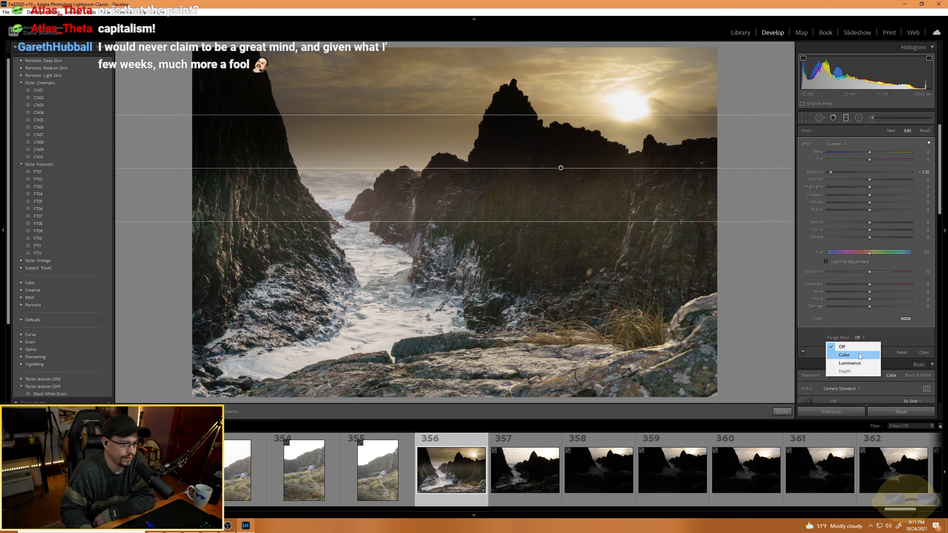
{"action": "left_click", "coordinate": [853, 362]}
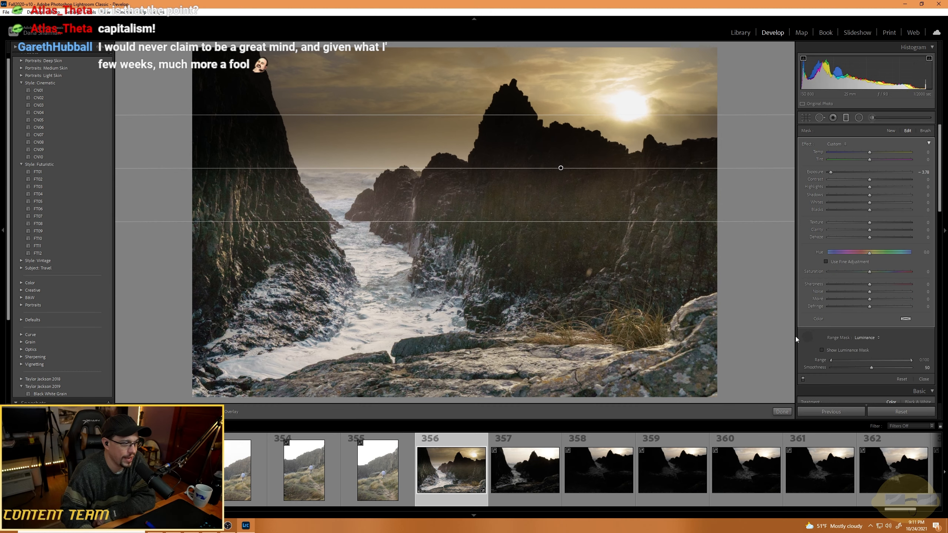
Sample the filter's luminance range from the hazy sky, the upper clouds and the bright sun.
{"action": "left_click", "coordinate": [807, 337]}
{"action": "left_click", "coordinate": [401, 134]}
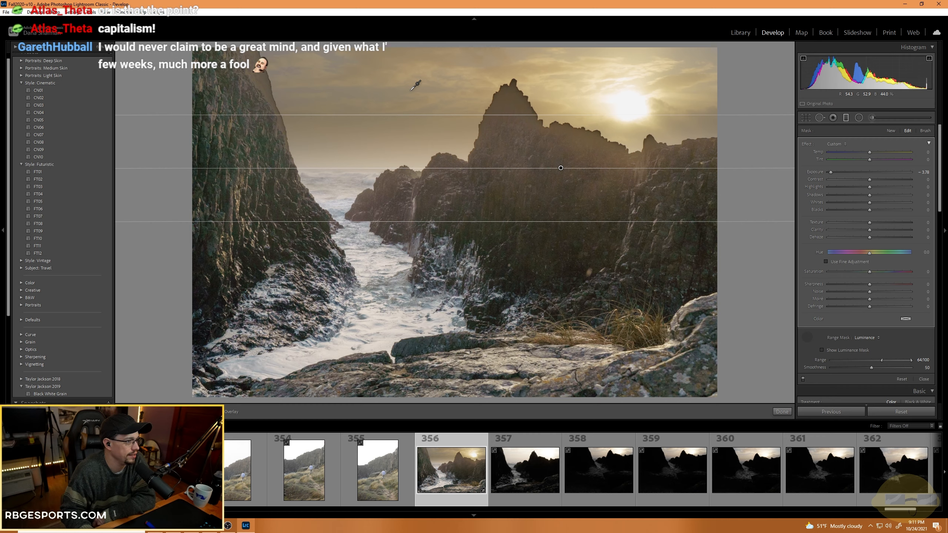
{"action": "left_click", "coordinate": [417, 88]}
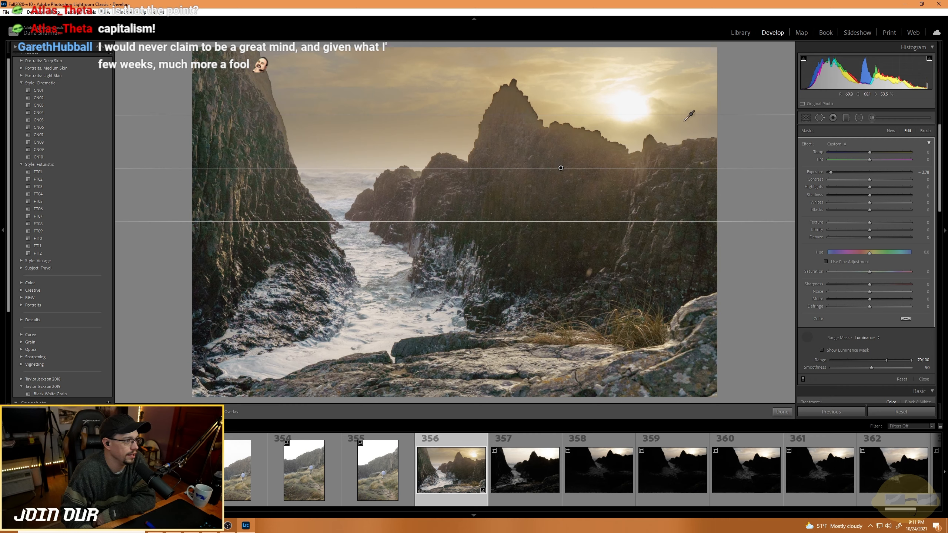
{"action": "left_click", "coordinate": [626, 100]}
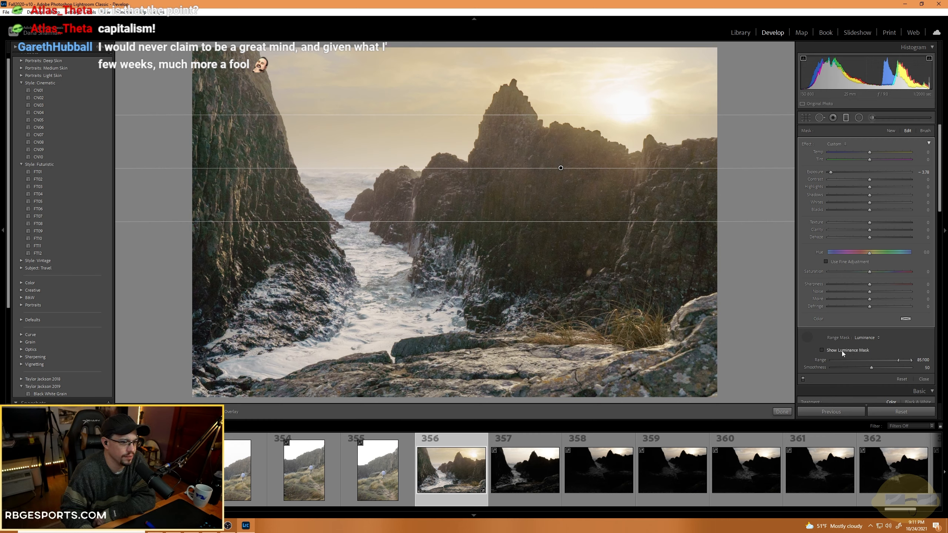
Set the filter's luminance range to 64/100 and smoothness to 39 while viewing the luminance mask, and hide the mask overlay.
{"action": "left_click", "coordinate": [821, 349]}
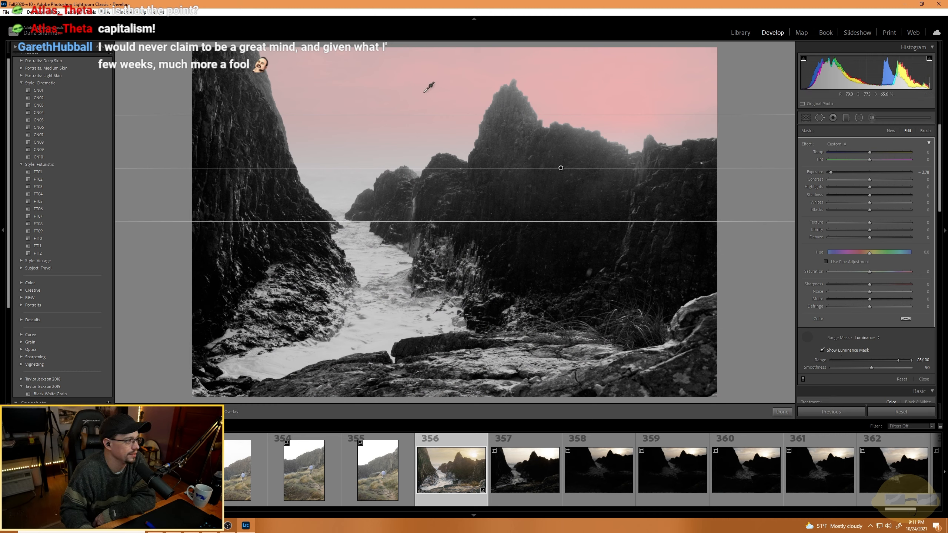
{"action": "left_click", "coordinate": [705, 109]}
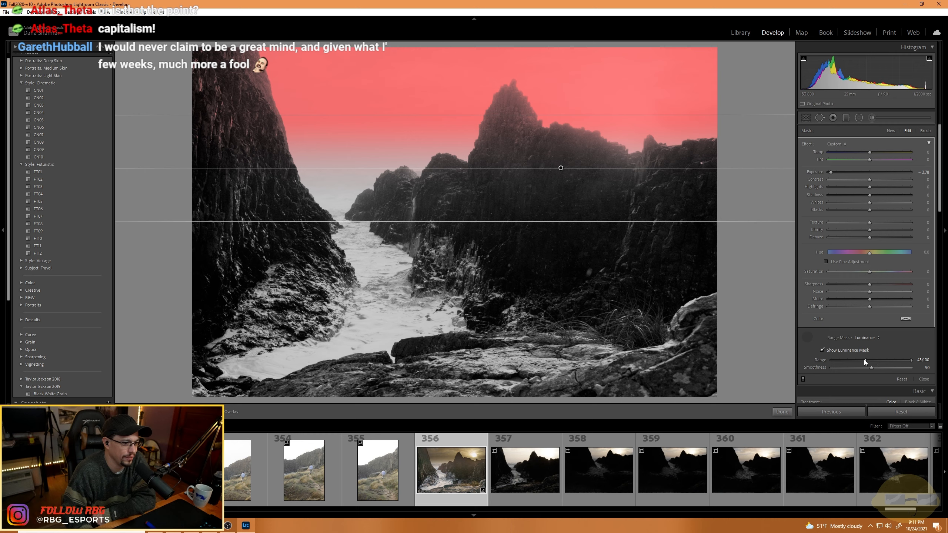
{"action": "left_click_drag", "start_coordinate": [881, 361], "coordinate": [884, 361]}
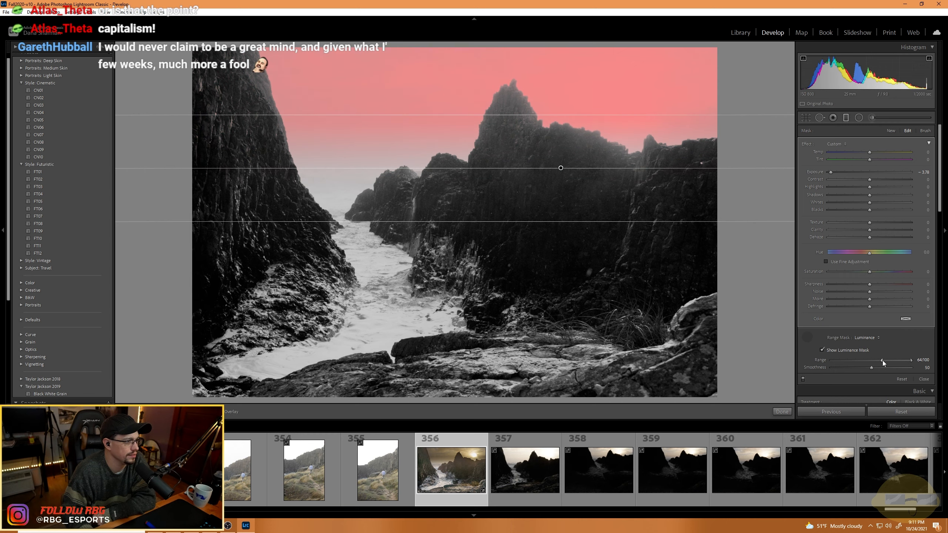
{"action": "mouse_move", "coordinate": [877, 368]}
{"action": "left_mouse_down"}
{"action": "mouse_move", "coordinate": [889, 368]}
{"action": "mouse_move", "coordinate": [852, 364]}
{"action": "mouse_move", "coordinate": [865, 366]}
{"action": "left_mouse_up"}
{"action": "left_click_drag", "start_coordinate": [869, 366], "coordinate": [864, 367]}
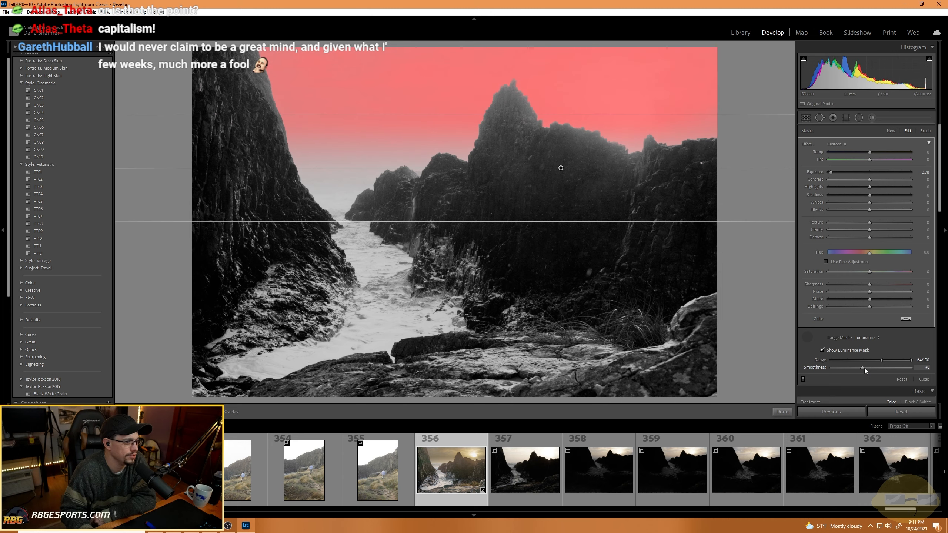
{"action": "left_click", "coordinate": [822, 350]}
Lower the graduated filter's highlights to -77 and reset its exposure to 0.
{"action": "left_click", "coordinate": [844, 173]}
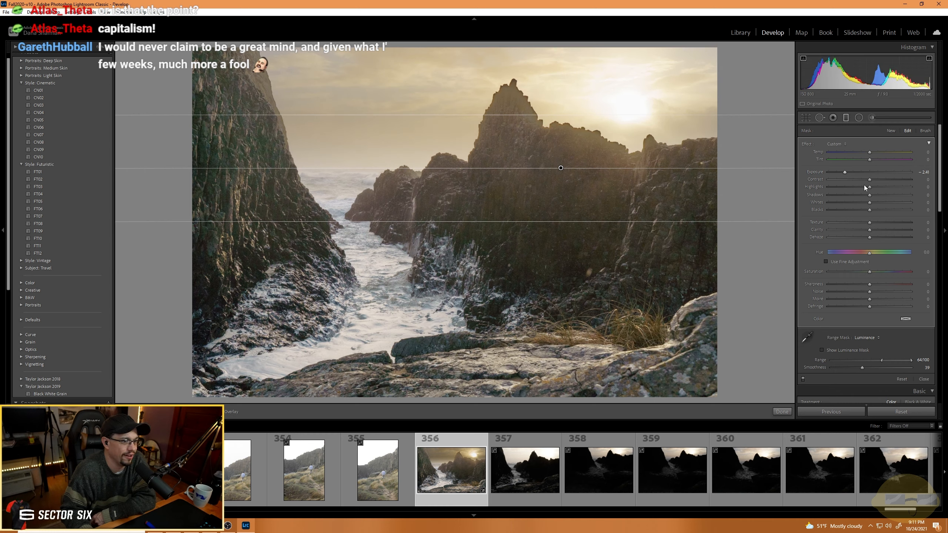
{"action": "left_click_drag", "start_coordinate": [870, 181], "coordinate": [838, 188]}
{"action": "double_click", "coordinate": [864, 172]}
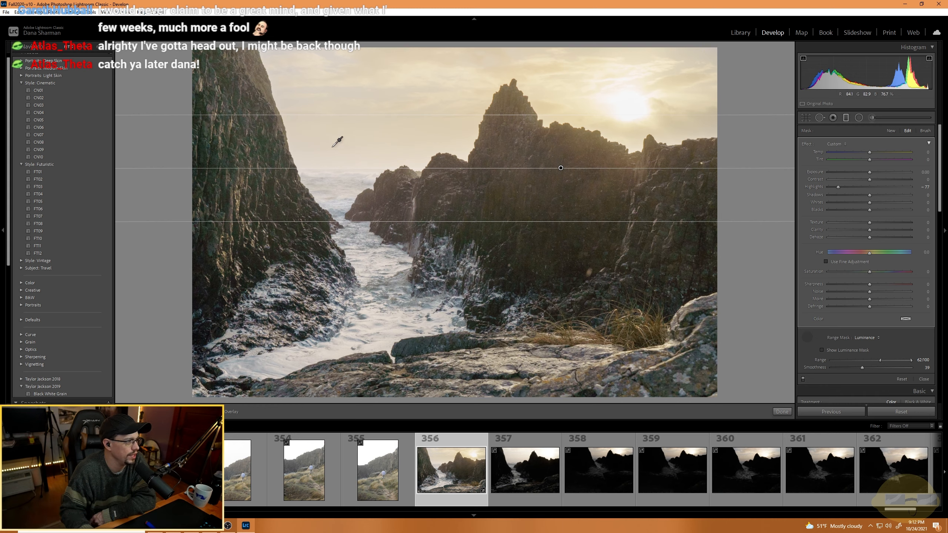
Try luminance samples from brighter sky areas with a slightly lower filter exposure, and reset the exposure to 0.
{"action": "left_click", "coordinate": [316, 79]}
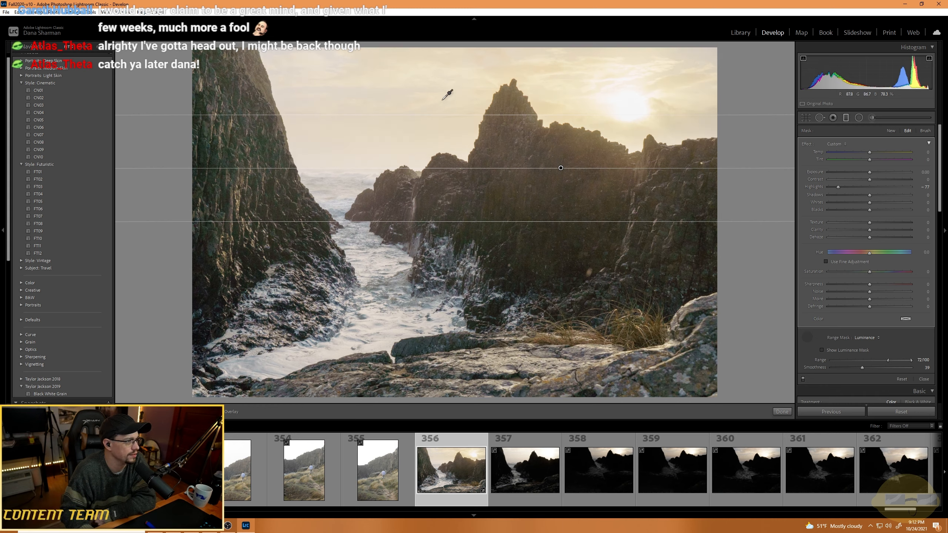
{"action": "left_click", "coordinate": [670, 71]}
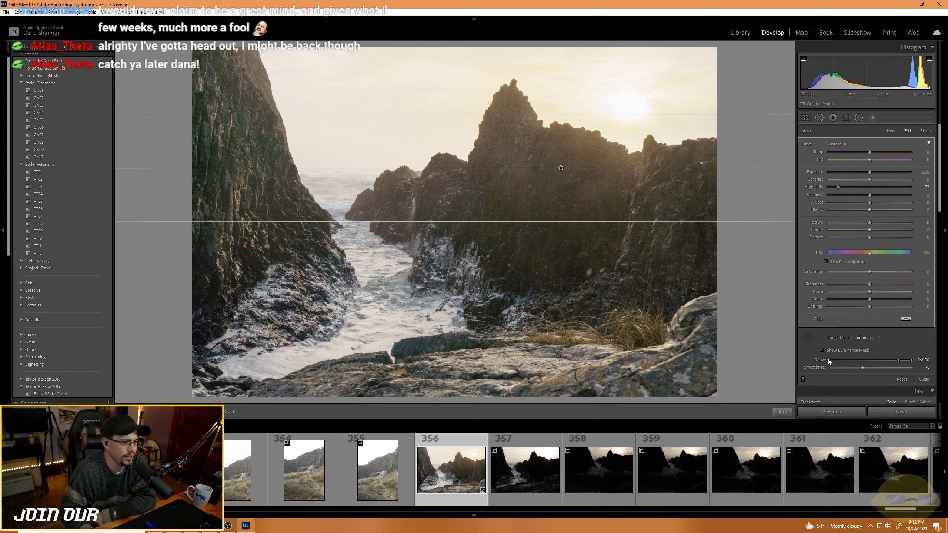
{"action": "mouse_move", "coordinate": [869, 173]}
{"action": "left_mouse_down"}
{"action": "mouse_move", "coordinate": [844, 169]}
{"action": "mouse_move", "coordinate": [865, 172]}
{"action": "left_mouse_up"}
{"action": "double_click", "coordinate": [866, 172]}
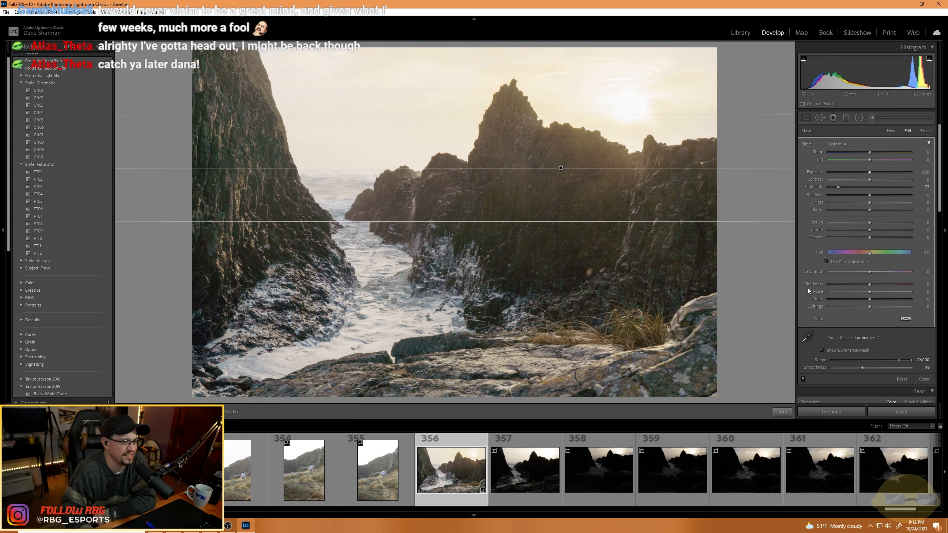
Resample the filter's luminance range from the pale sky and horizon between the cliffs.
{"action": "left_click", "coordinate": [805, 342]}
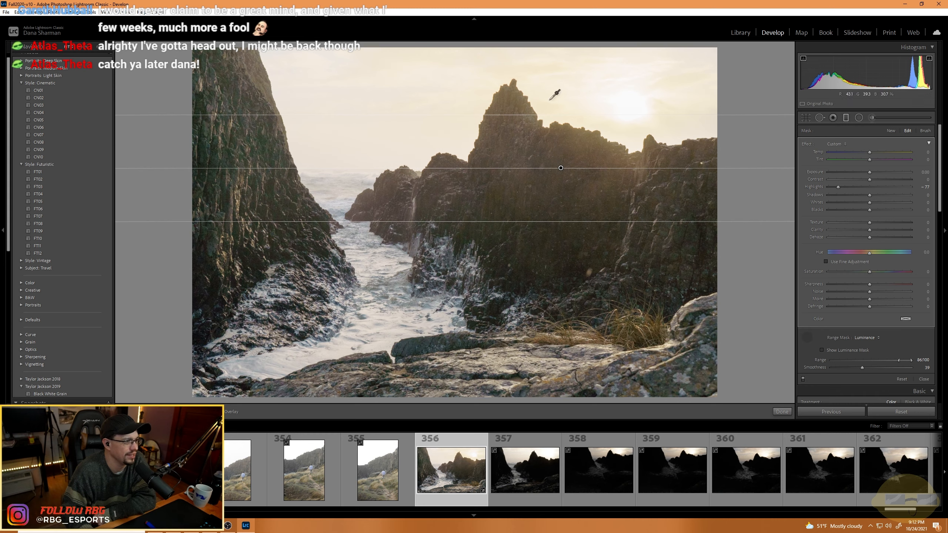
{"action": "left_click", "coordinate": [313, 154]}
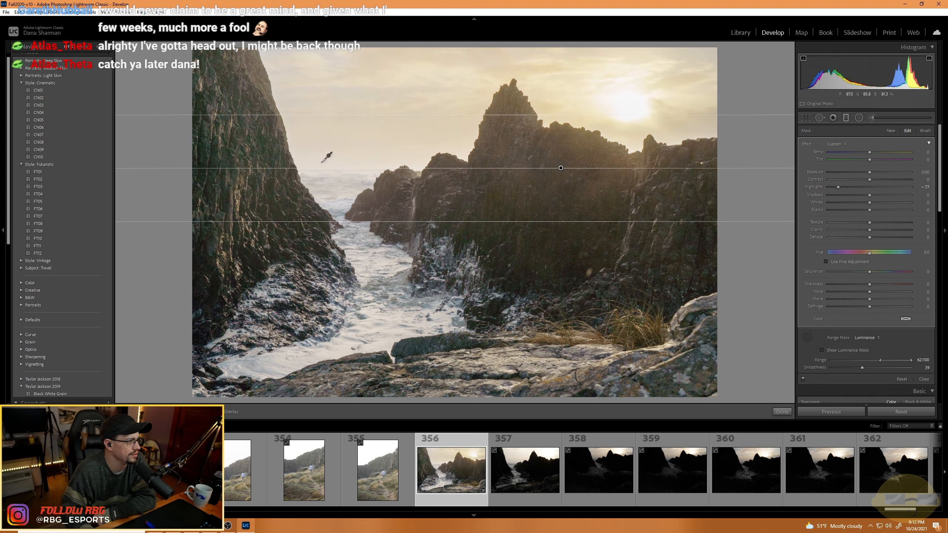
{"action": "left_click", "coordinate": [346, 169]}
{"action": "left_click", "coordinate": [384, 166]}
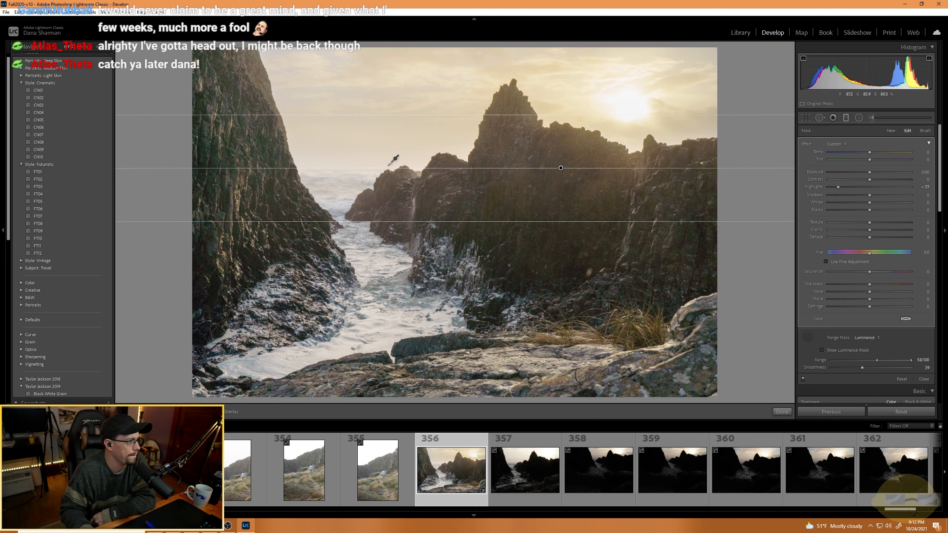
Resample the filter's luminance range near the horizon, set its saturation to 1, shift temperature slightly cooler and tint toward magenta, and close the filter.
{"action": "left_click", "coordinate": [388, 166]}
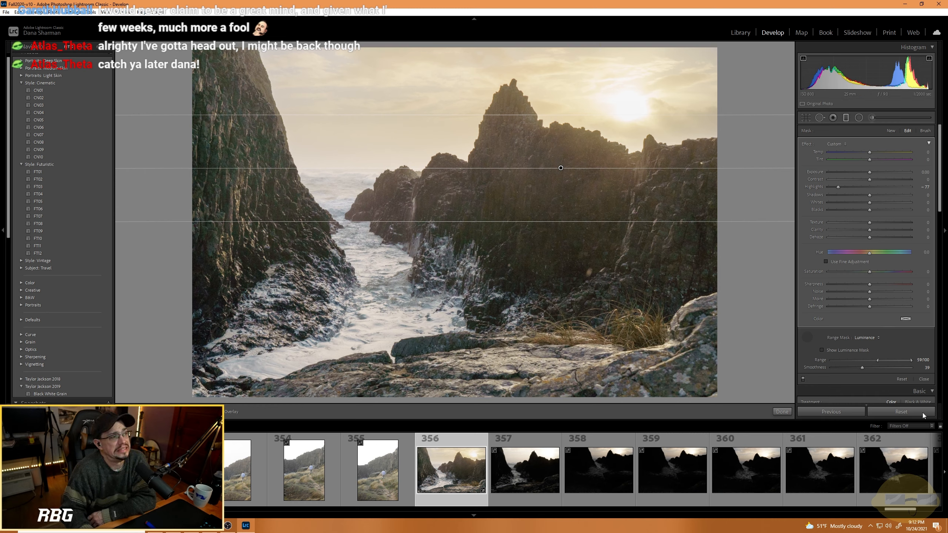
{"action": "mouse_move", "coordinate": [869, 272]}
{"action": "left_mouse_down"}
{"action": "mouse_move", "coordinate": [857, 271]}
{"action": "mouse_move", "coordinate": [871, 273]}
{"action": "left_mouse_up"}
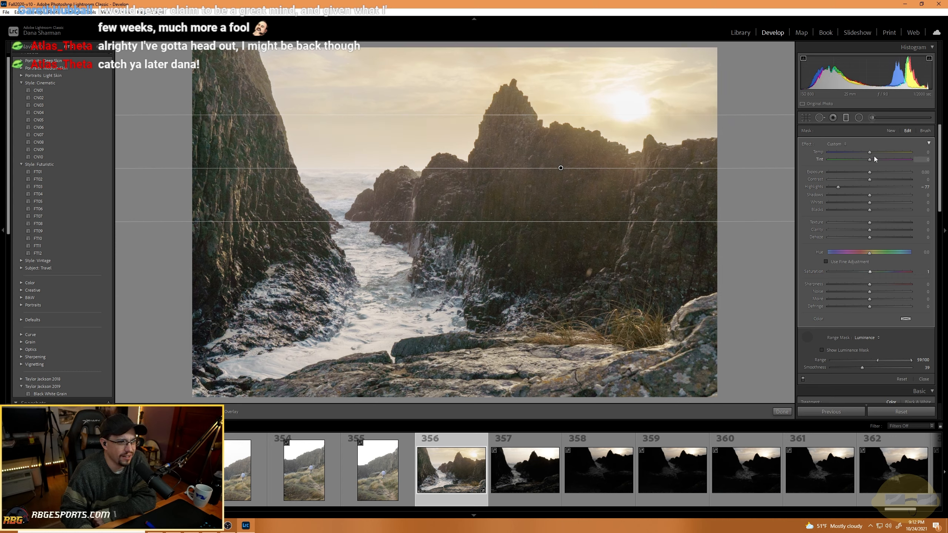
{"action": "mouse_move", "coordinate": [869, 152]}
{"action": "left_mouse_down"}
{"action": "mouse_move", "coordinate": [860, 153]}
{"action": "mouse_move", "coordinate": [878, 160]}
{"action": "mouse_move", "coordinate": [868, 151]}
{"action": "left_mouse_up"}
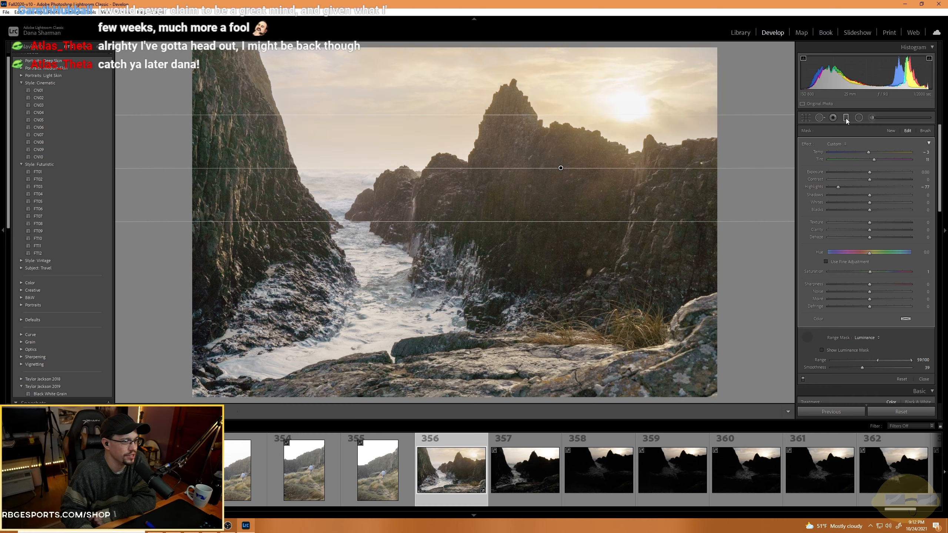
{"action": "key", "text": "m"}
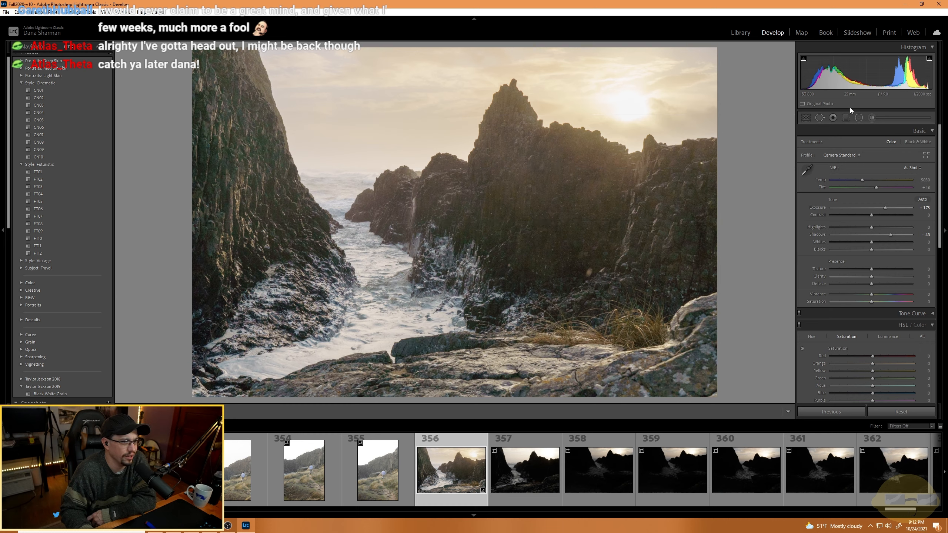
Set photo 356's exposure to +1.50, contrast to +31 and shadows to +47.
{"action": "left_click_drag", "start_coordinate": [872, 234], "coordinate": [883, 209]}
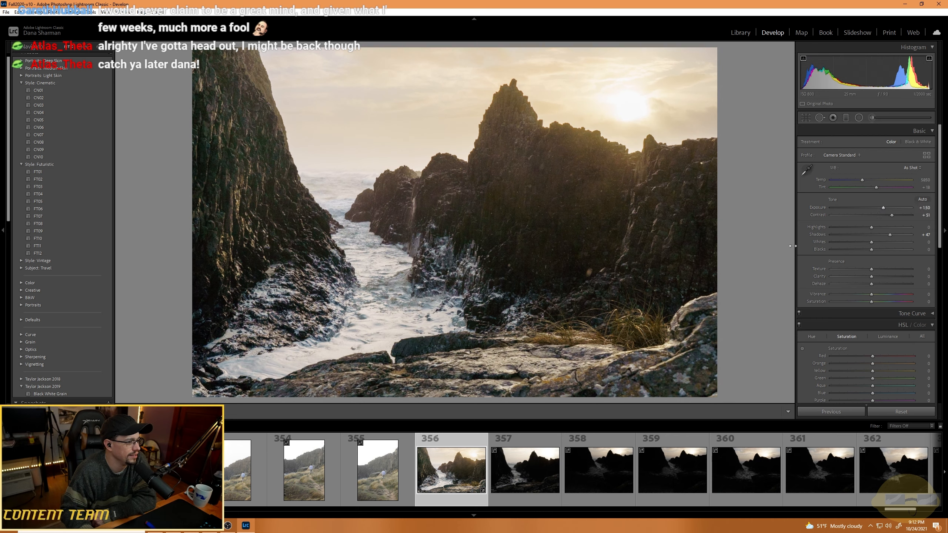
Review the wider cove shots 367, 368, 370 and 372 to compare their exposures.
{"action": "scroll", "coordinate": [911, 477], "scroll_direction": "down", "scroll_amount": 4}
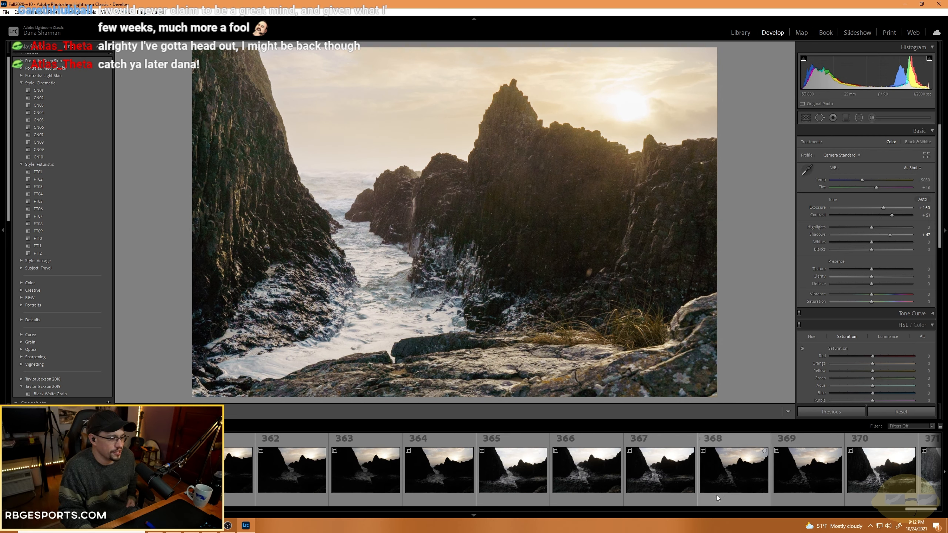
{"action": "left_click", "coordinate": [654, 476]}
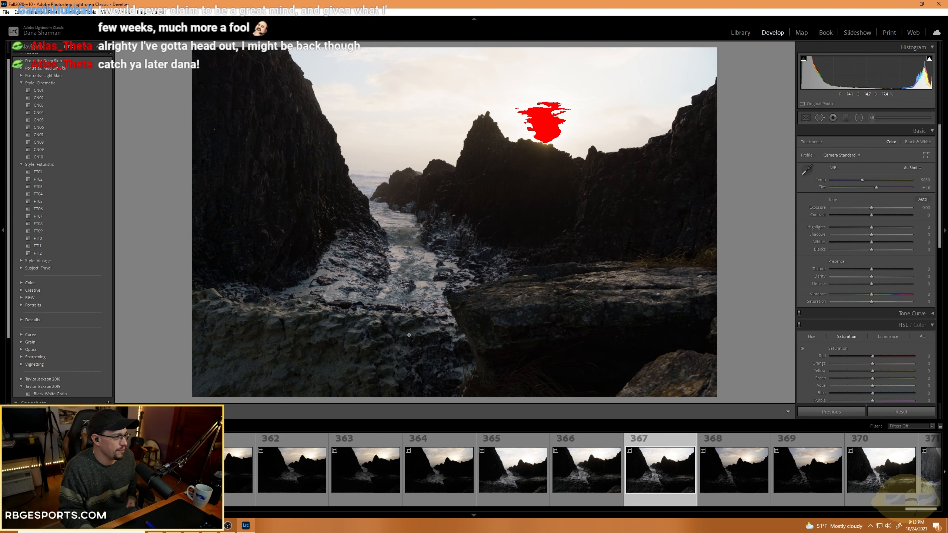
{"action": "left_click", "coordinate": [751, 470]}
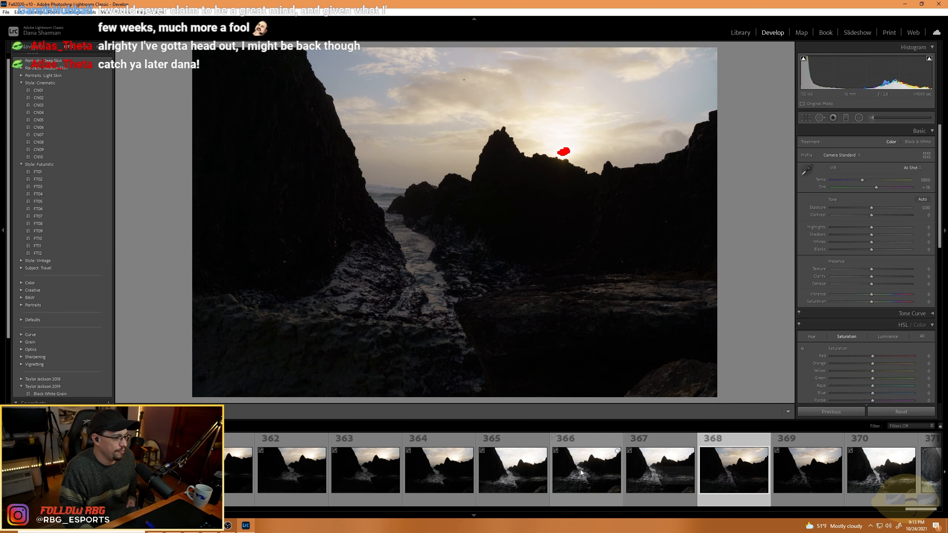
{"action": "scroll", "coordinate": [656, 470], "scroll_direction": "down", "scroll_amount": 2}
{"action": "left_click", "coordinate": [761, 484]}
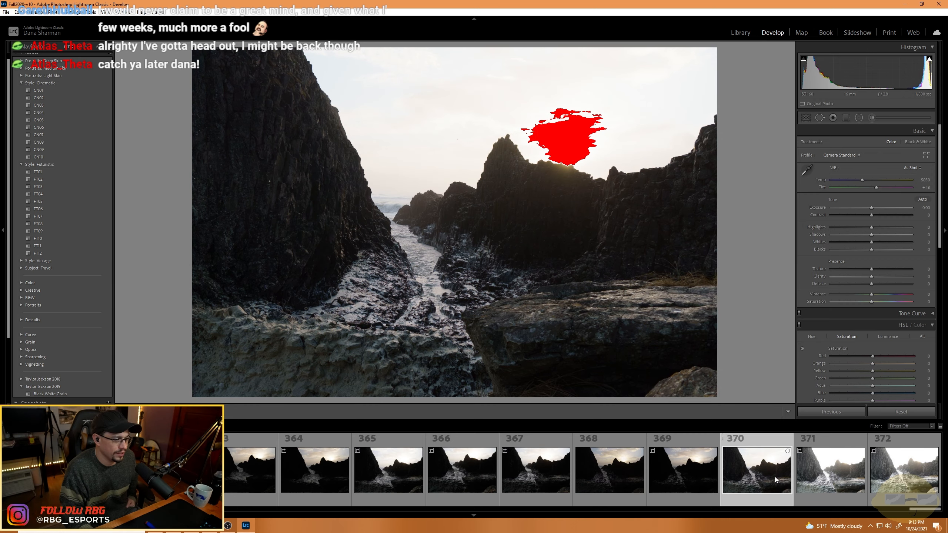
{"action": "left_click", "coordinate": [871, 480]}
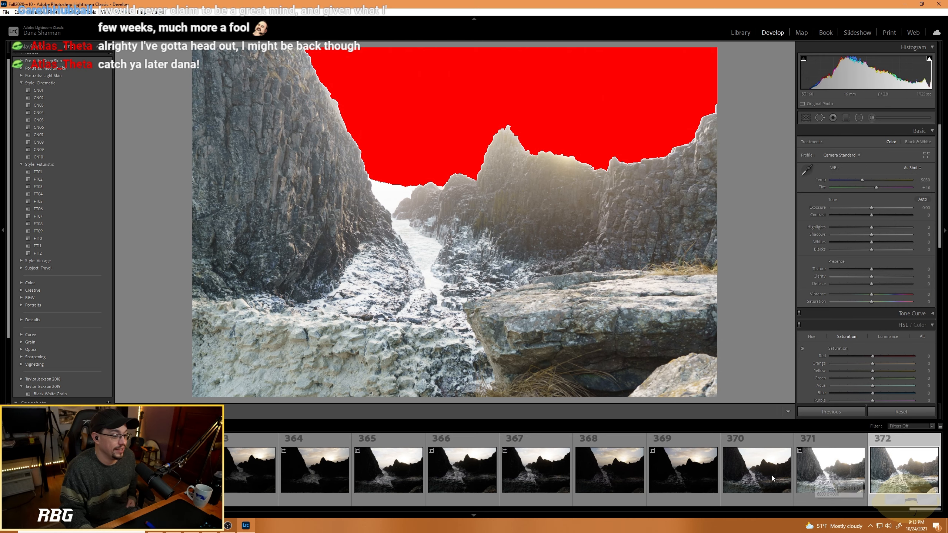
Select photo 369 and set its shadows to +79, highlights to -57 and exposure to +0.58.
{"action": "left_click", "coordinate": [683, 475]}
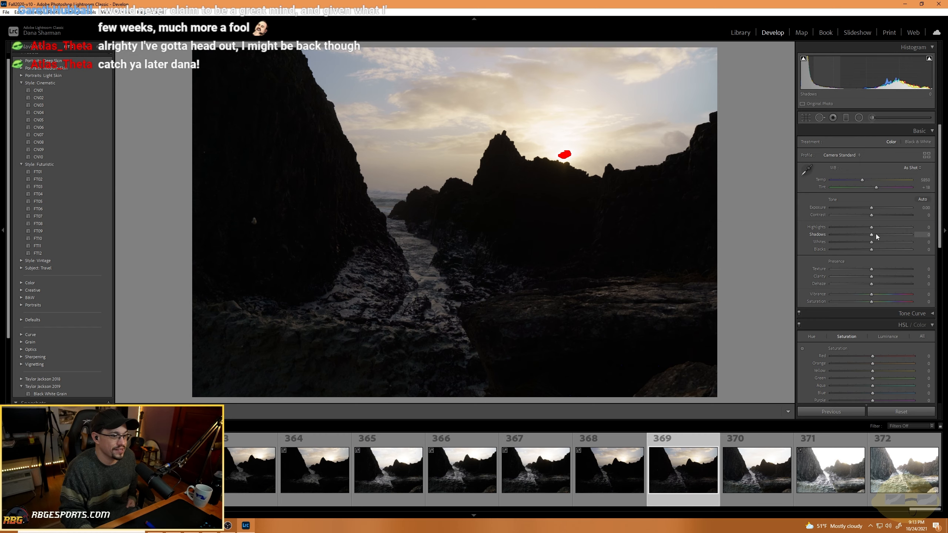
{"action": "left_click_drag", "start_coordinate": [875, 234], "coordinate": [903, 235]}
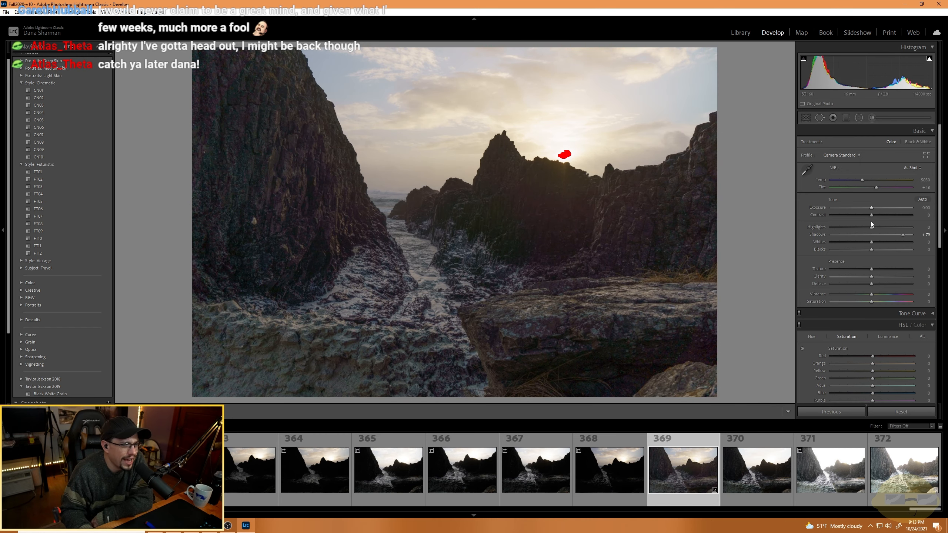
{"action": "left_click_drag", "start_coordinate": [871, 228], "coordinate": [877, 209]}
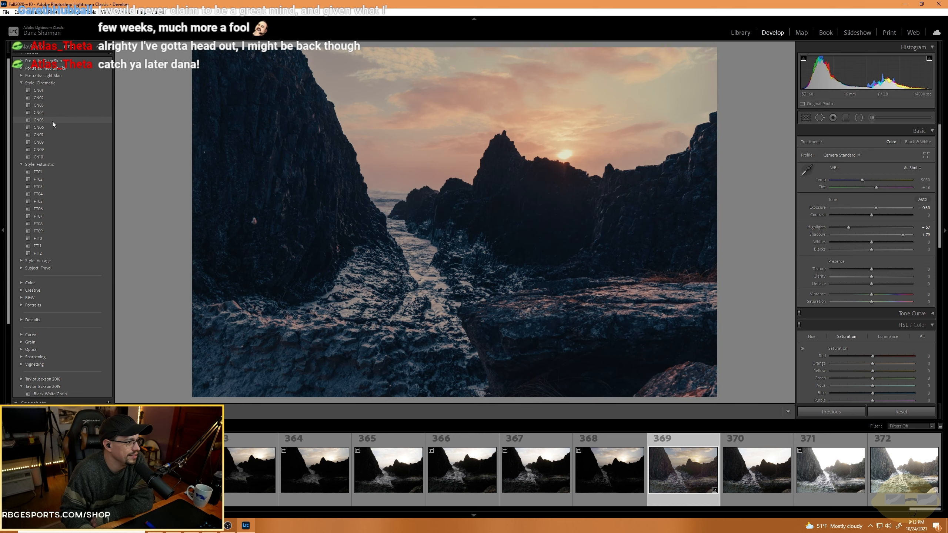
Apply the cinematic preset CN05 to photo 369, and set contrast to +37, blacks to +15 and exposure to +1.54.
{"action": "left_click", "coordinate": [52, 122]}
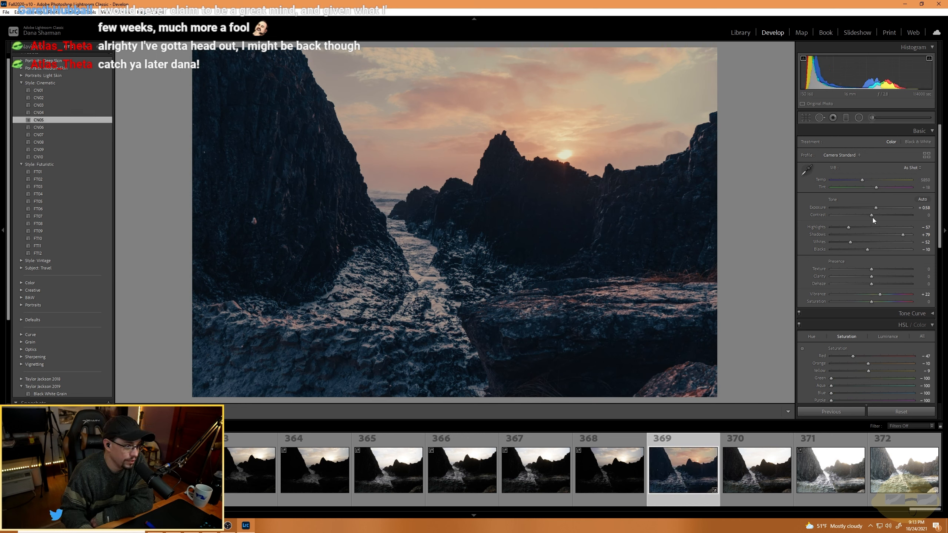
{"action": "left_click_drag", "start_coordinate": [871, 217], "coordinate": [885, 216]}
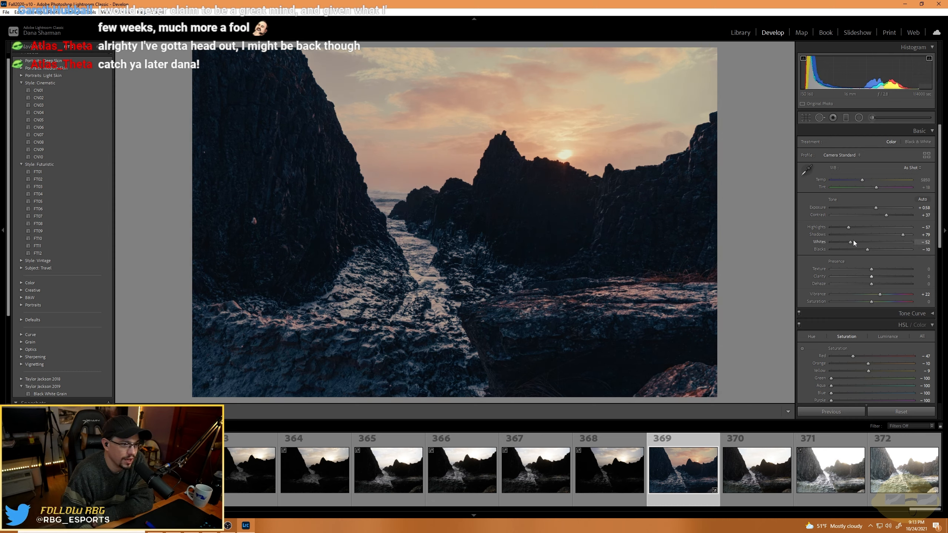
{"action": "mouse_move", "coordinate": [870, 251]}
{"action": "left_mouse_down"}
{"action": "mouse_move", "coordinate": [887, 253]}
{"action": "mouse_move", "coordinate": [878, 251]}
{"action": "left_mouse_up"}
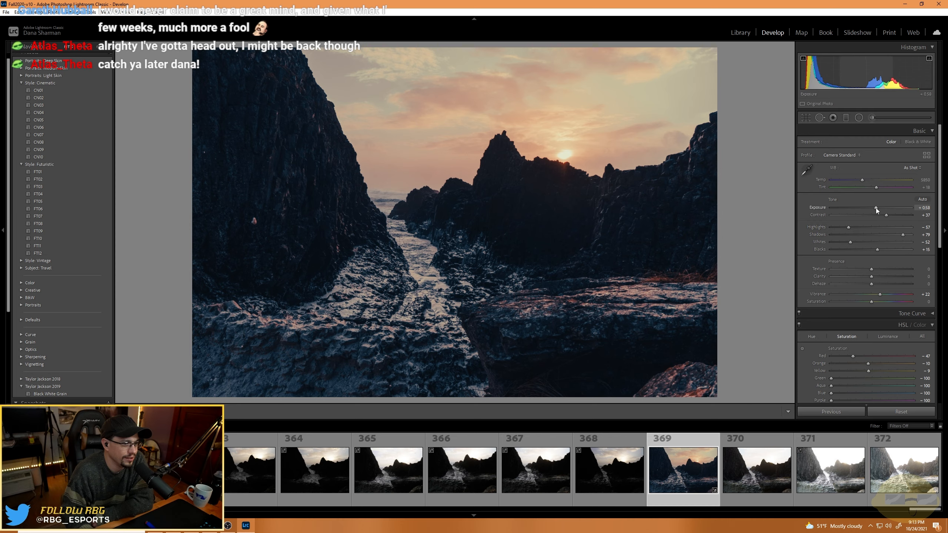
{"action": "left_click_drag", "start_coordinate": [875, 207], "coordinate": [883, 208]}
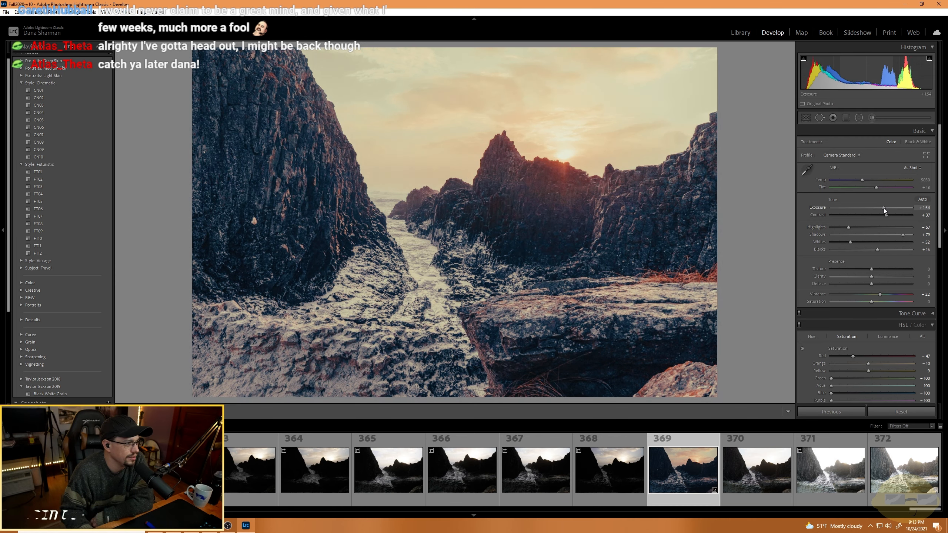
Add a graduated filter over the sky down to the horizon with exposure -1.84 and a luminance range mask.
{"action": "left_click", "coordinate": [846, 118]}
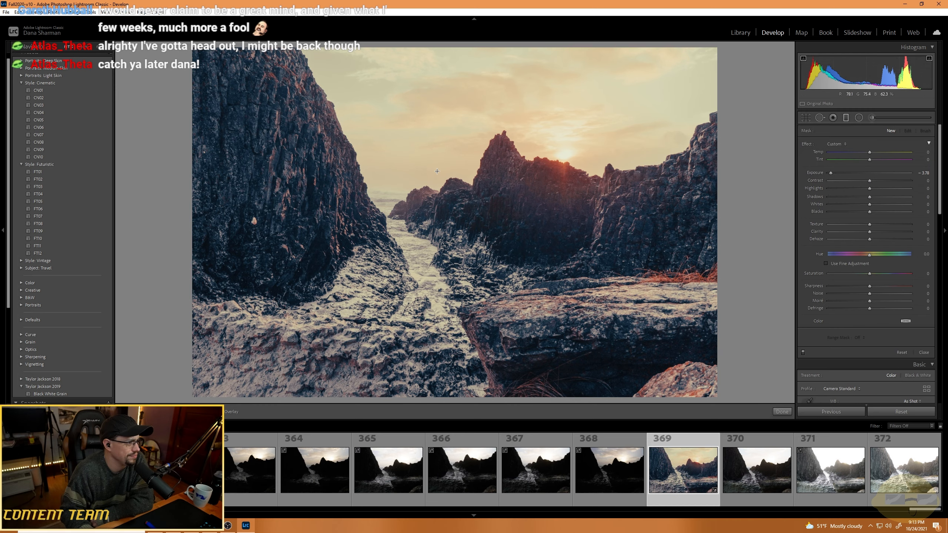
{"action": "left_click_drag", "start_coordinate": [437, 171], "coordinate": [426, 206]}
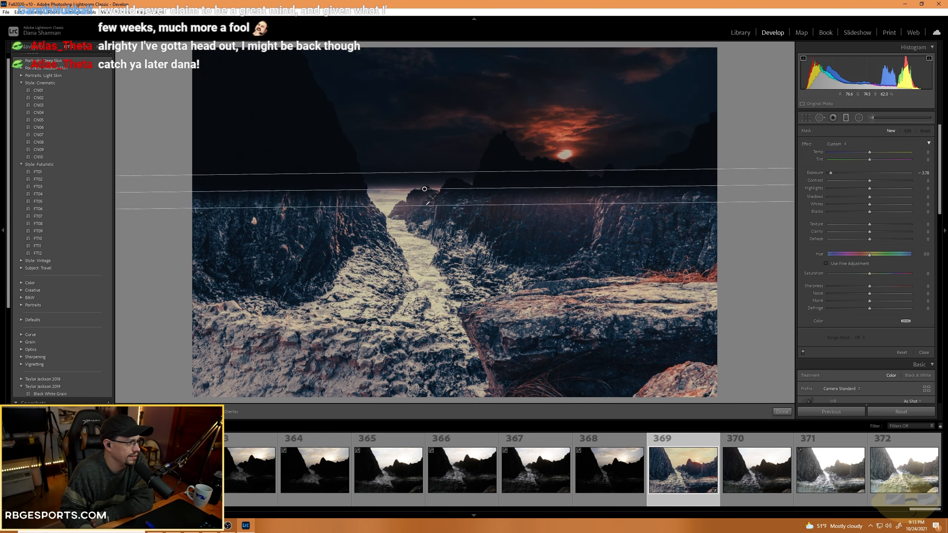
{"action": "left_click", "coordinate": [849, 172]}
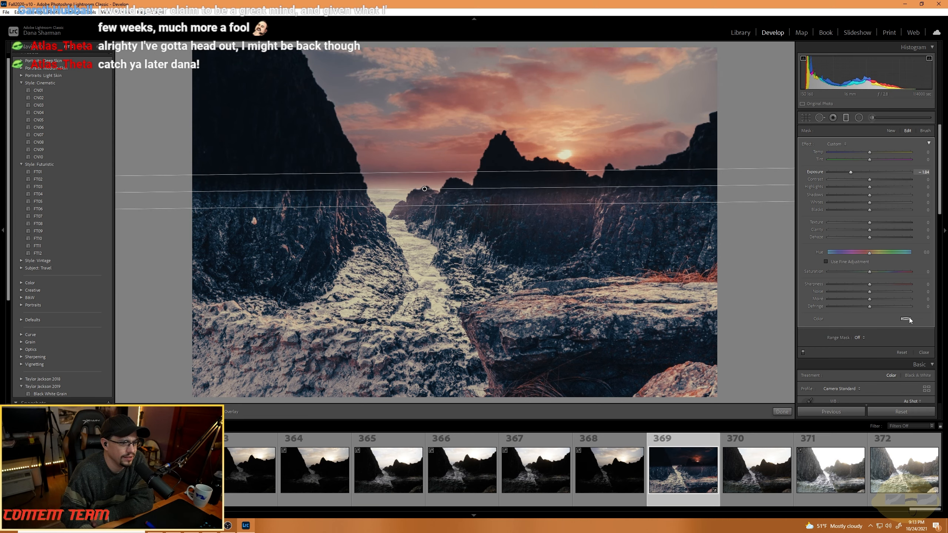
{"action": "left_click", "coordinate": [857, 338]}
{"action": "left_click", "coordinate": [854, 362]}
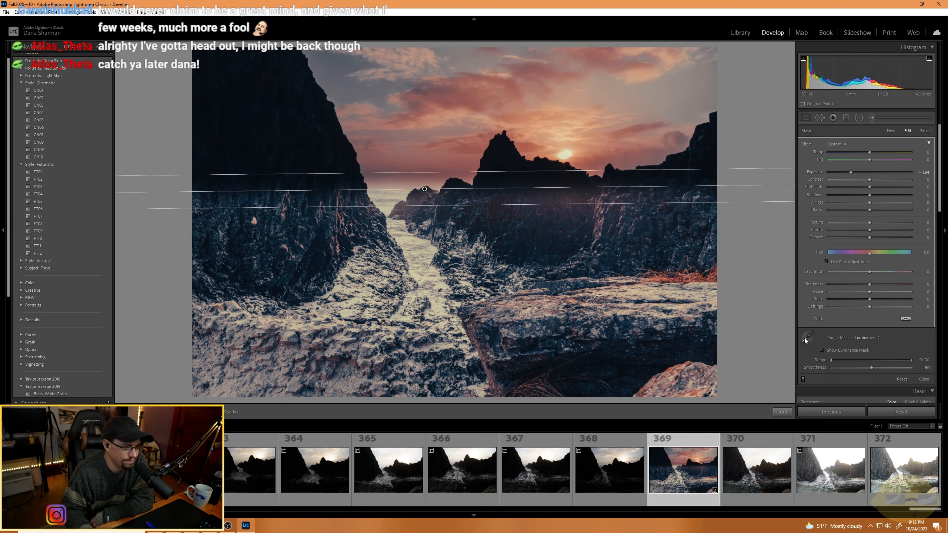
Sample the filter's luminance range from several sky areas, ending with the upper sky beside the tall cliff.
{"action": "left_click", "coordinate": [805, 340]}
{"action": "left_click", "coordinate": [412, 157]}
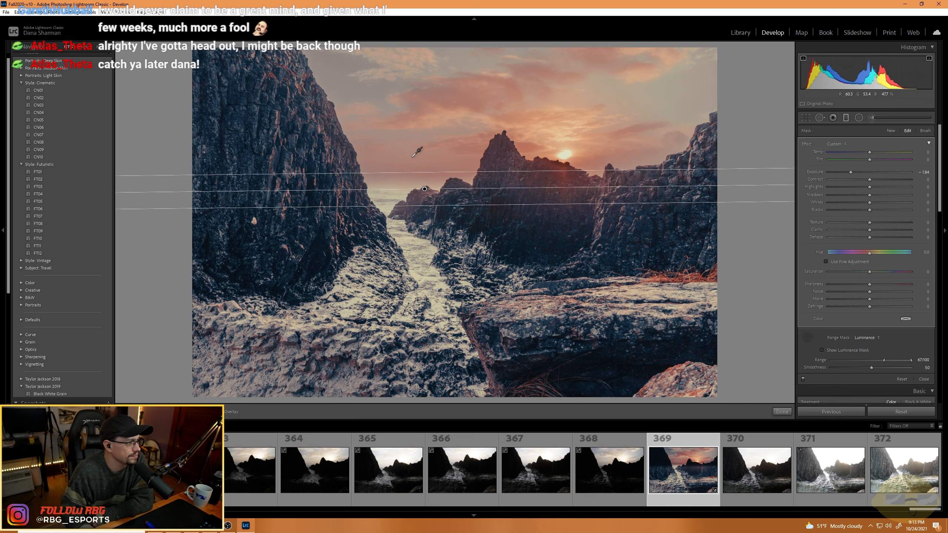
{"action": "left_click", "coordinate": [622, 101]}
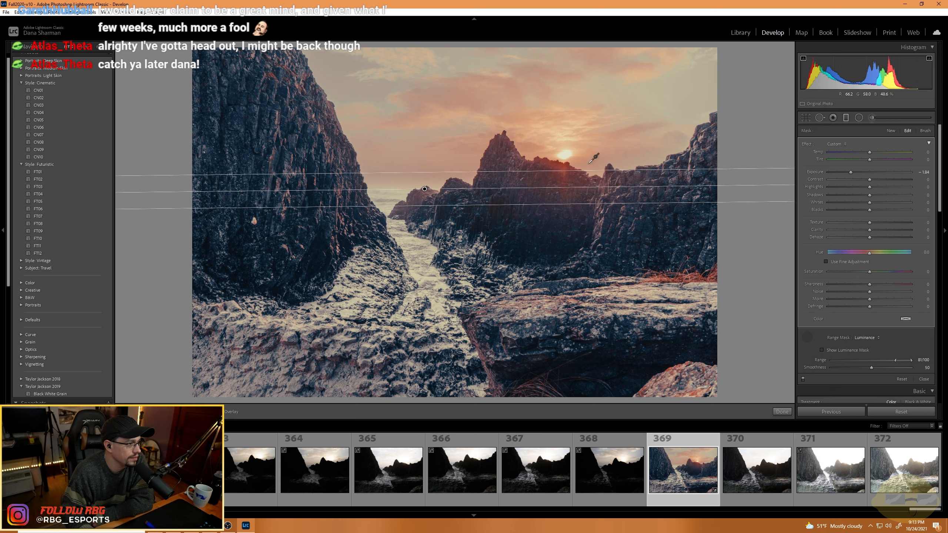
{"action": "left_click", "coordinate": [717, 94]}
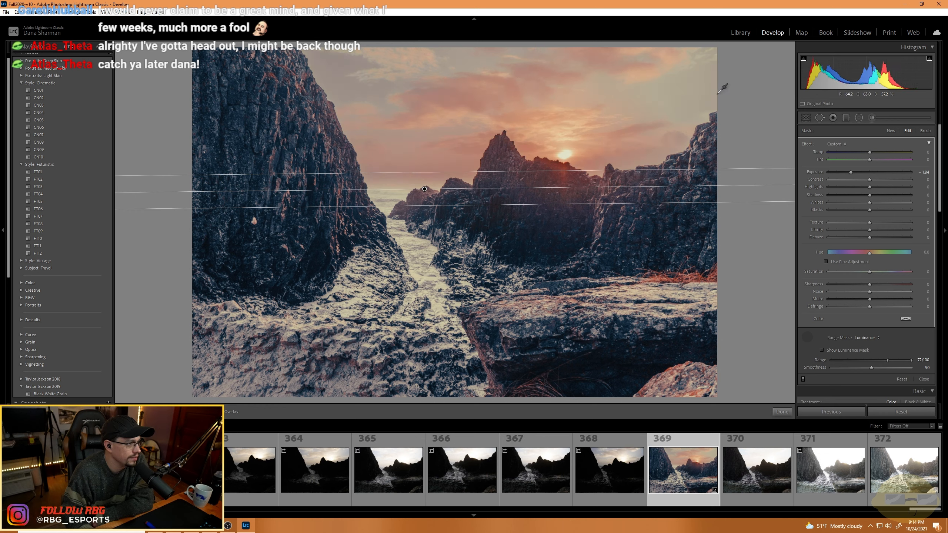
{"action": "left_click", "coordinate": [637, 105]}
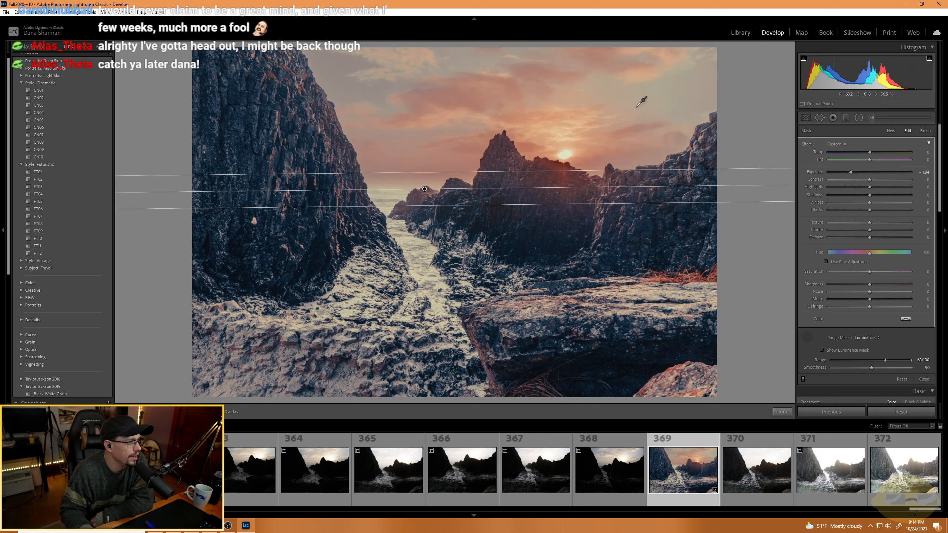
{"action": "left_click", "coordinate": [319, 56]}
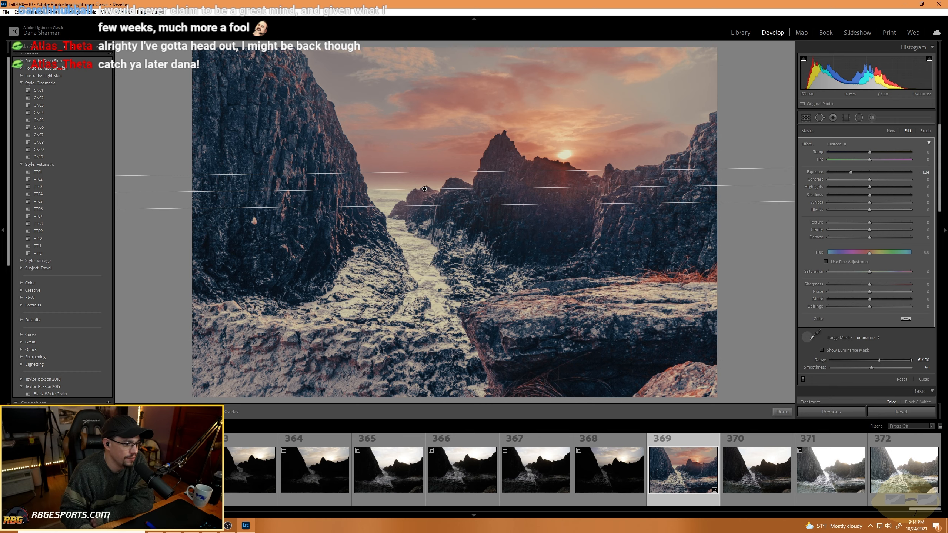
Set the filter's luminance range to 62/100 and smoothness to 49 while viewing the luminance mask, and hide the mask overlay.
{"action": "left_click", "coordinate": [831, 350]}
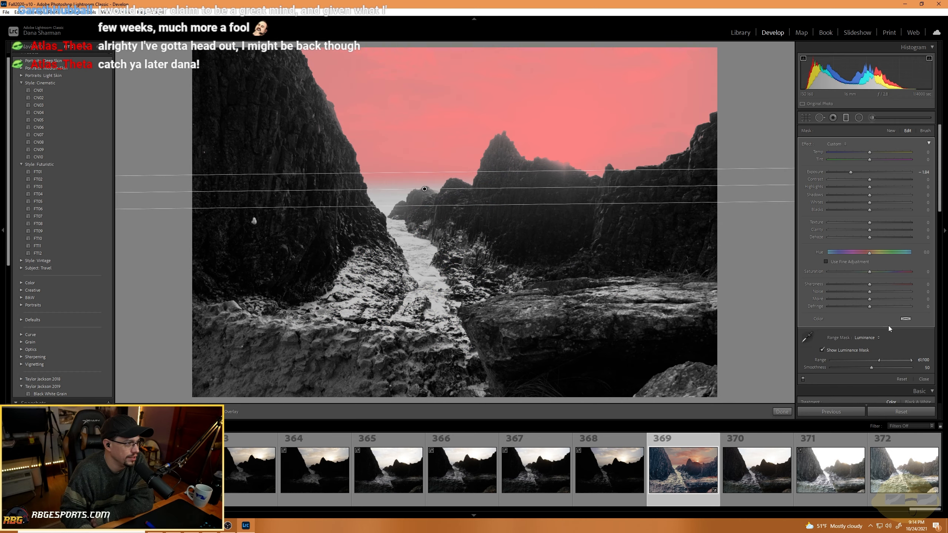
{"action": "left_click_drag", "start_coordinate": [881, 361], "coordinate": [869, 378]}
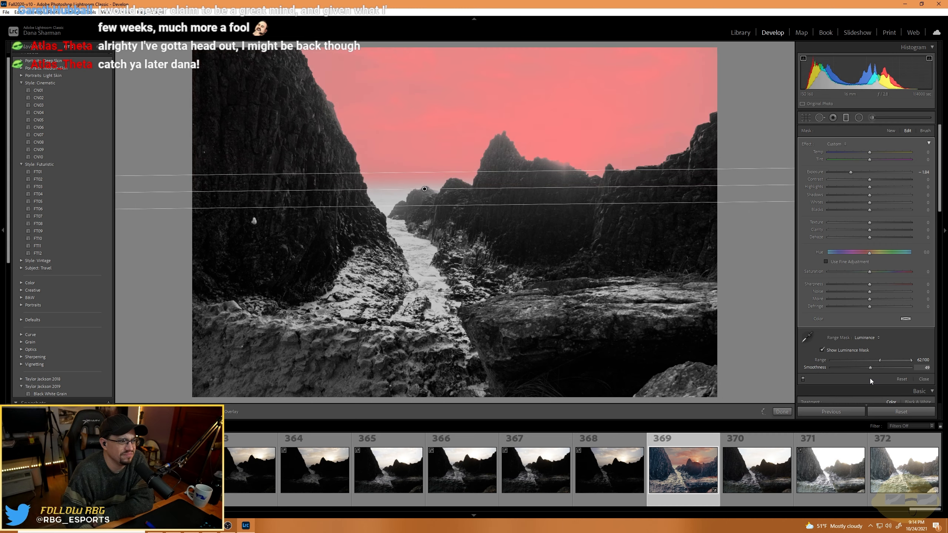
{"action": "left_click", "coordinate": [822, 349]}
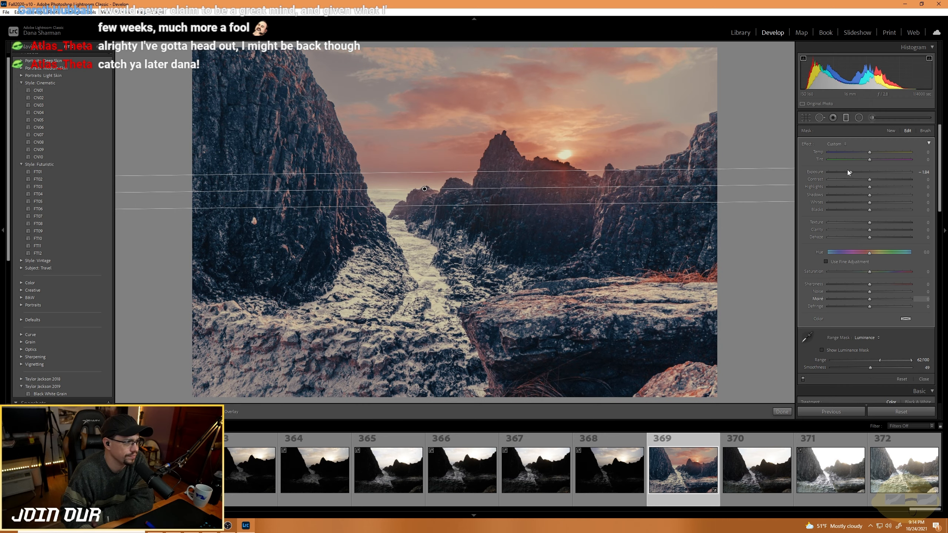
Raise the graduated filter's exposure to -1.40 and close the filter.
{"action": "left_click_drag", "start_coordinate": [854, 174], "coordinate": [857, 172]}
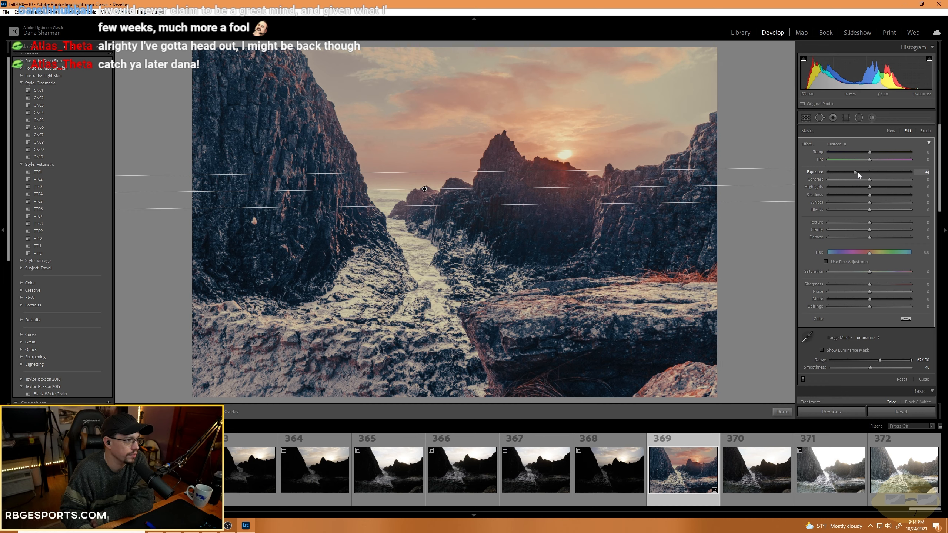
{"action": "left_click_drag", "start_coordinate": [857, 172], "coordinate": [858, 172]}
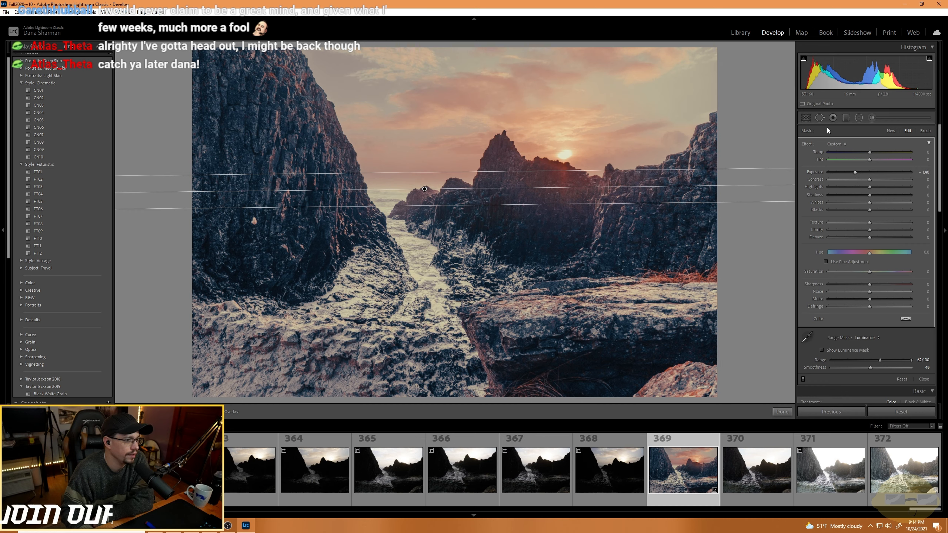
{"action": "left_click", "coordinate": [846, 118]}
Add a post-crop vignette with amount -23 to photo 369.
{"action": "scroll", "coordinate": [858, 317], "scroll_direction": "down", "scroll_amount": 5}
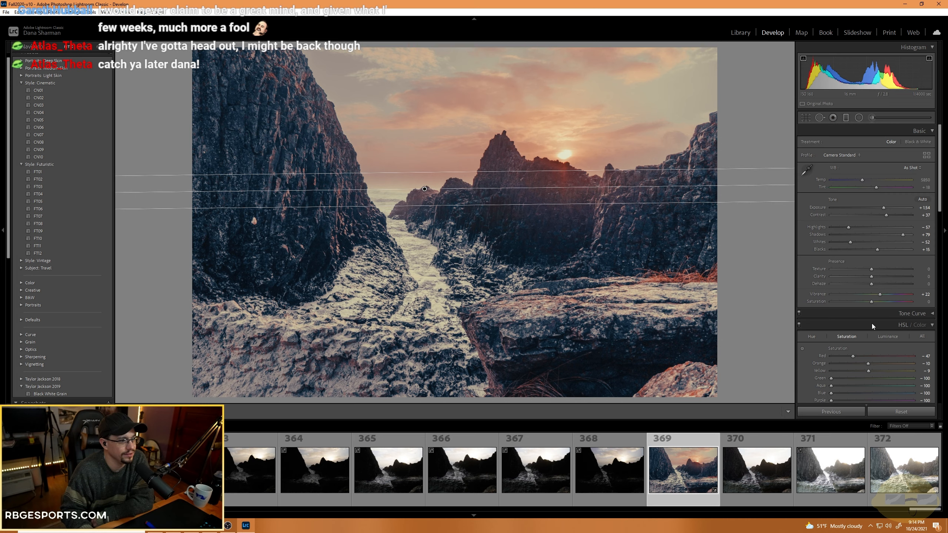
{"action": "scroll", "coordinate": [868, 334], "scroll_direction": "down", "scroll_amount": 5}
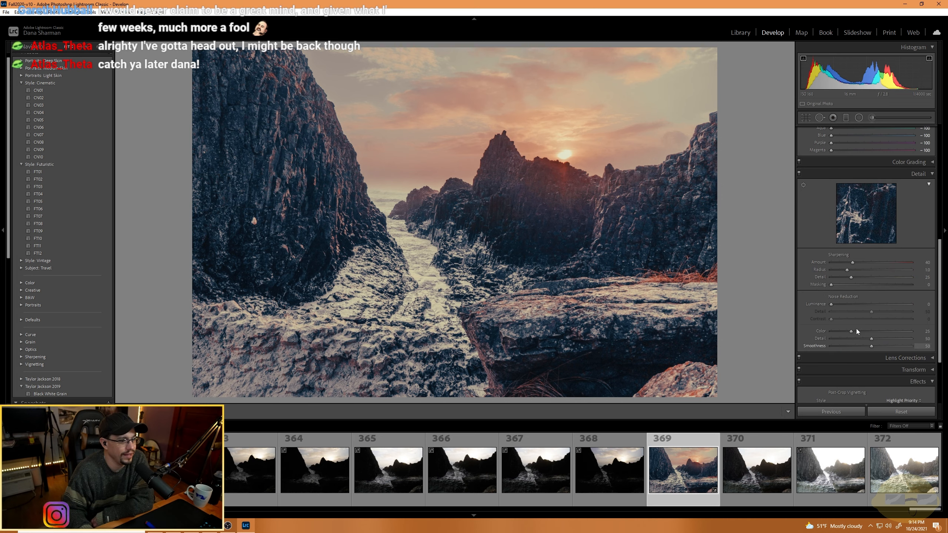
{"action": "scroll", "coordinate": [838, 332], "scroll_direction": "down", "scroll_amount": 2}
{"action": "left_click_drag", "start_coordinate": [868, 355], "coordinate": [861, 358]}
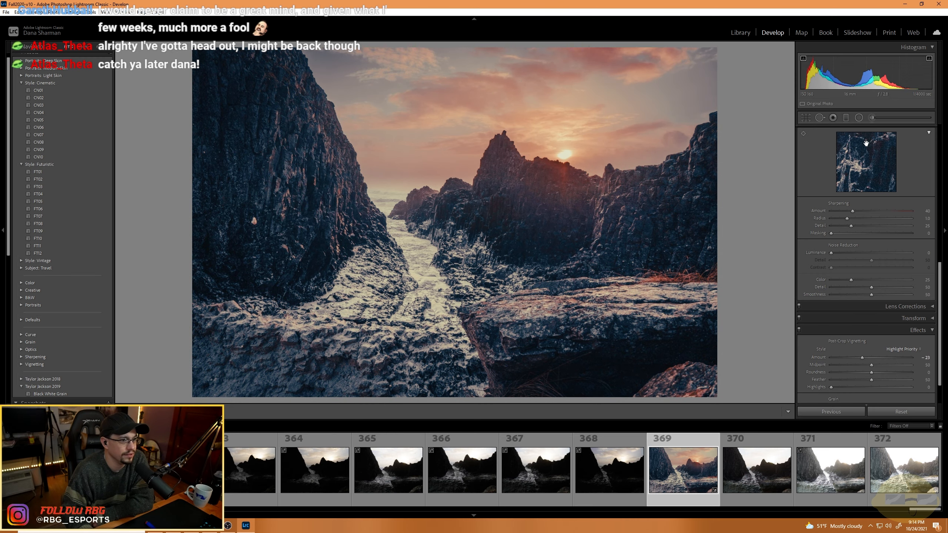
Crop the sunset seascape to the 4 x 5 / 8 x 10 aspect, shifting and slightly tightening the frame using the reoriented golden spiral overlay.
{"action": "left_click", "coordinate": [806, 117]}
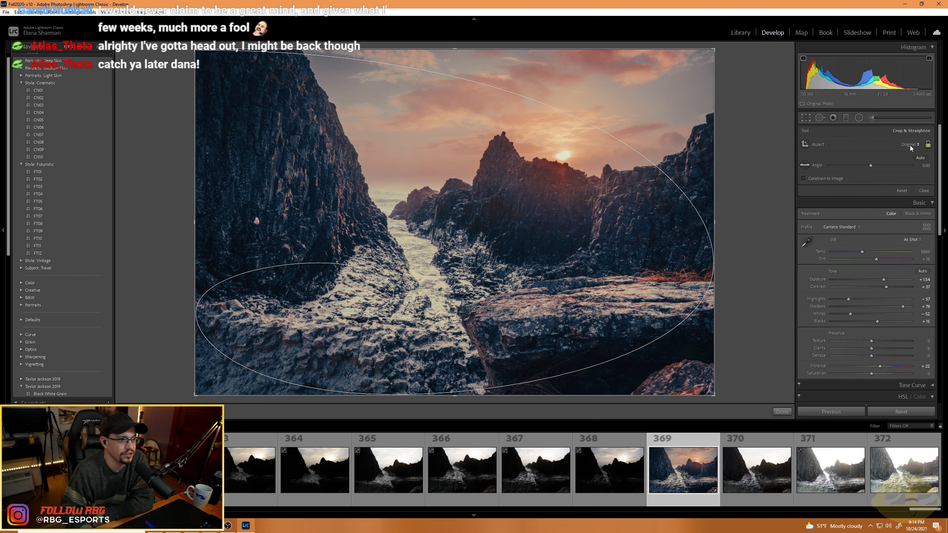
{"action": "left_click", "coordinate": [909, 145]}
{"action": "left_click", "coordinate": [903, 189]}
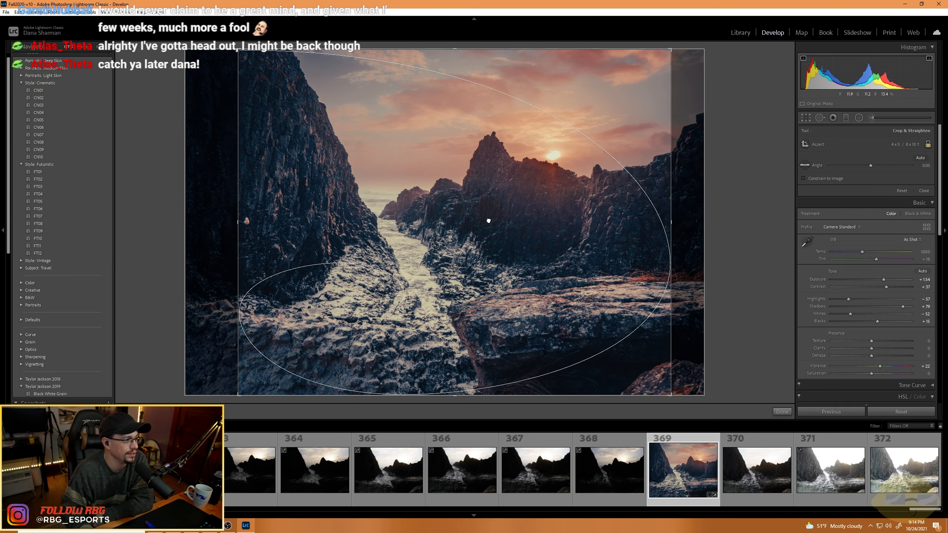
{"action": "mouse_move", "coordinate": [489, 221]}
{"action": "left_mouse_down"}
{"action": "mouse_move", "coordinate": [453, 214]}
{"action": "mouse_move", "coordinate": [497, 222]}
{"action": "left_mouse_up"}
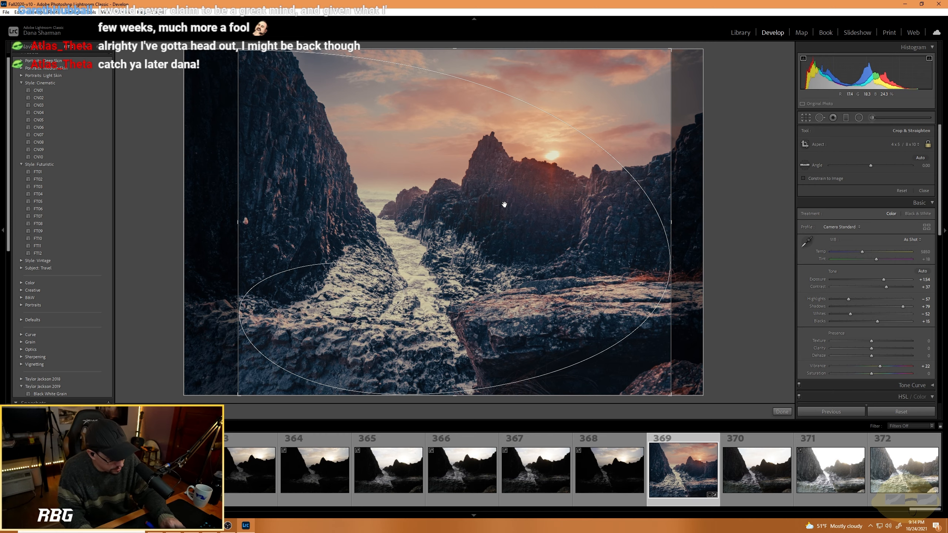
{"action": "key", "text": "shift+o"}
{"action": "key", "text": "shift+o"}
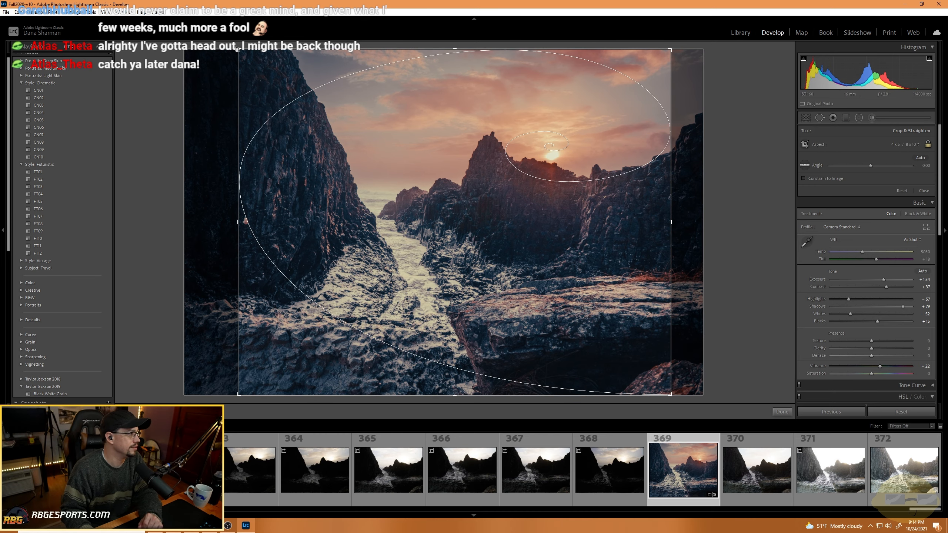
{"action": "left_click_drag", "start_coordinate": [238, 49], "coordinate": [247, 56]}
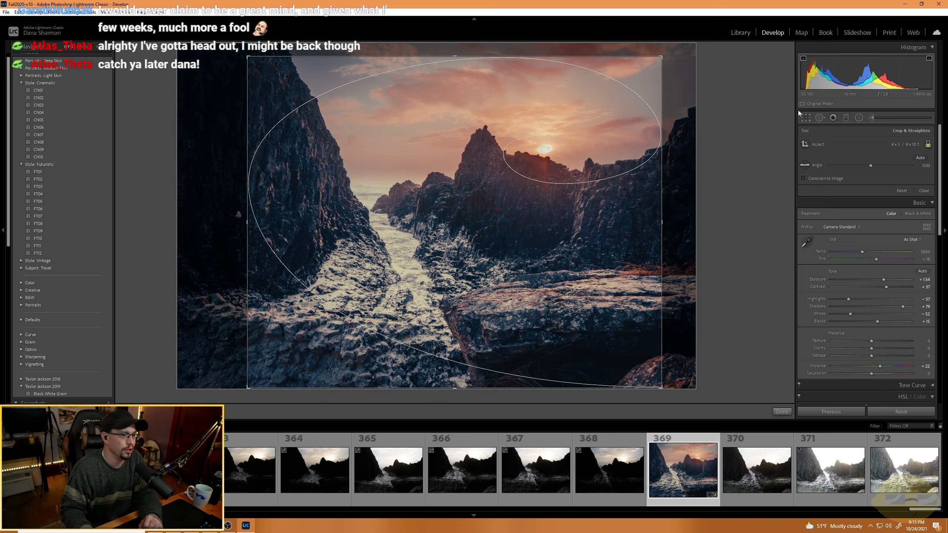
{"action": "left_click", "coordinate": [805, 119]}
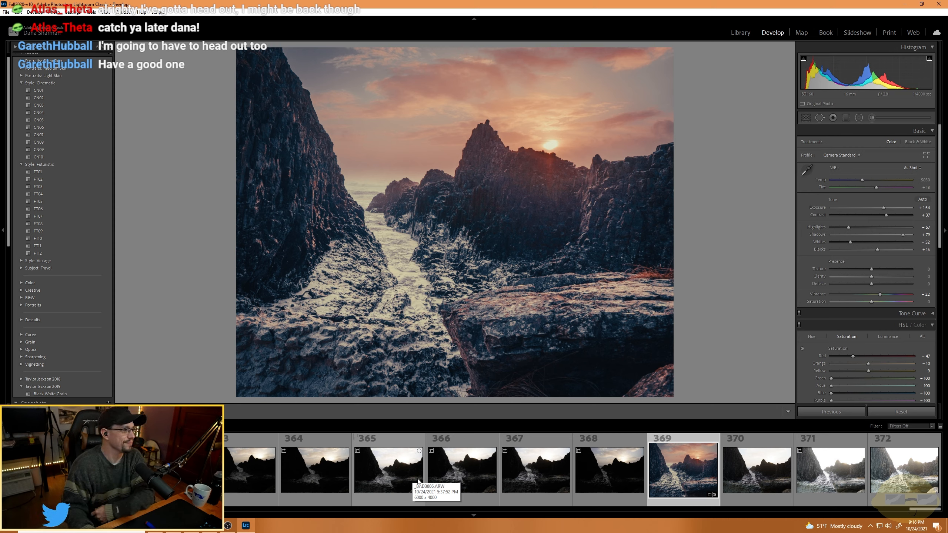
Browse back through the filmstrip and open the landscape-format photo of the man walking through the grass below the cliff.
{"action": "scroll", "coordinate": [405, 479], "scroll_direction": "up", "scroll_amount": 4}
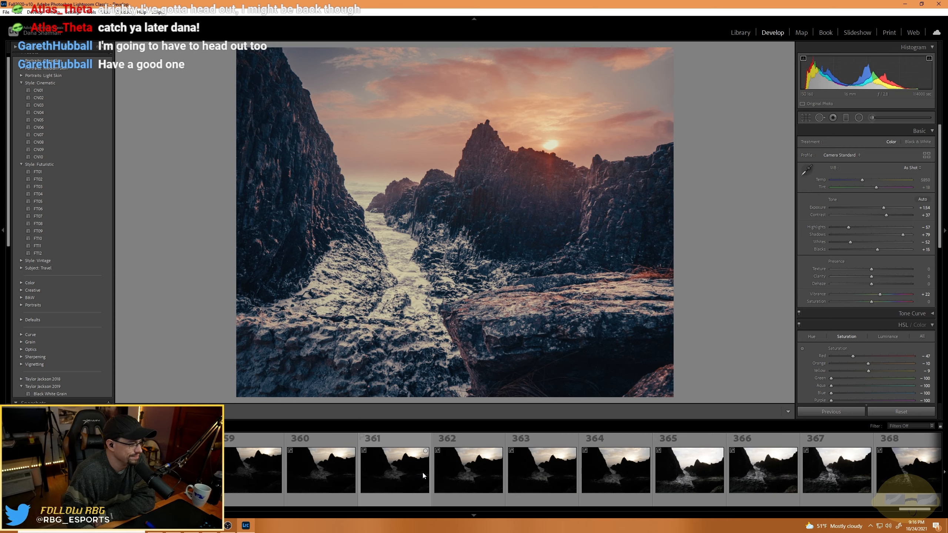
{"action": "scroll", "coordinate": [278, 472], "scroll_direction": "up", "scroll_amount": 4}
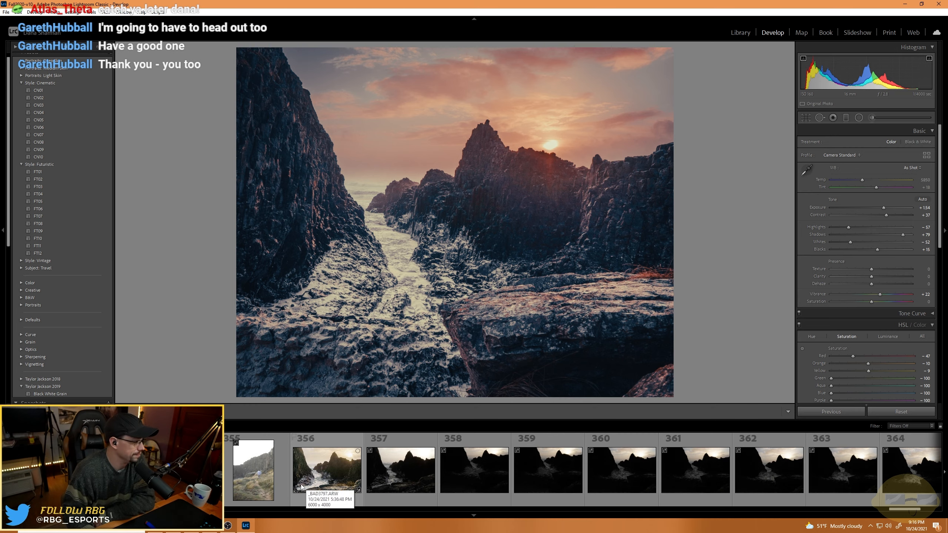
{"action": "scroll", "coordinate": [301, 486], "scroll_direction": "up", "scroll_amount": 4}
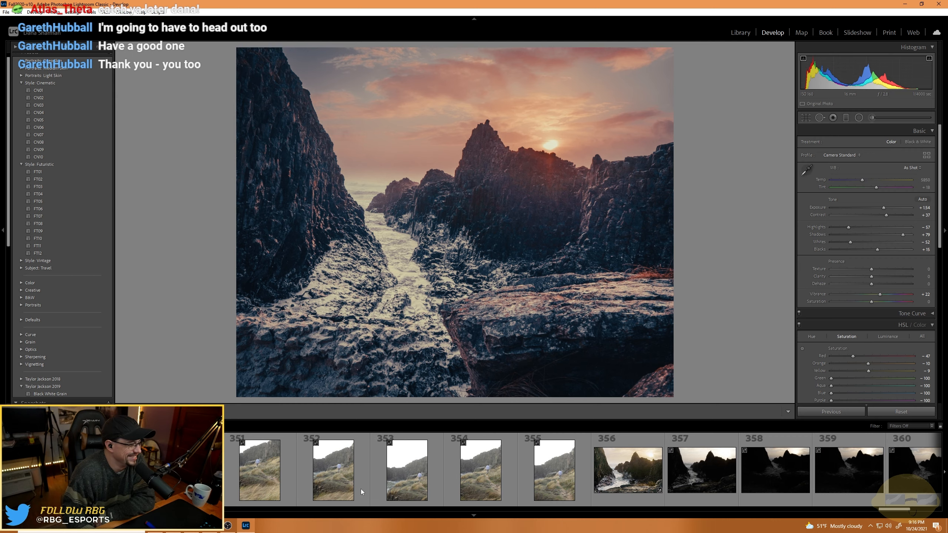
{"action": "left_click", "coordinate": [254, 483]}
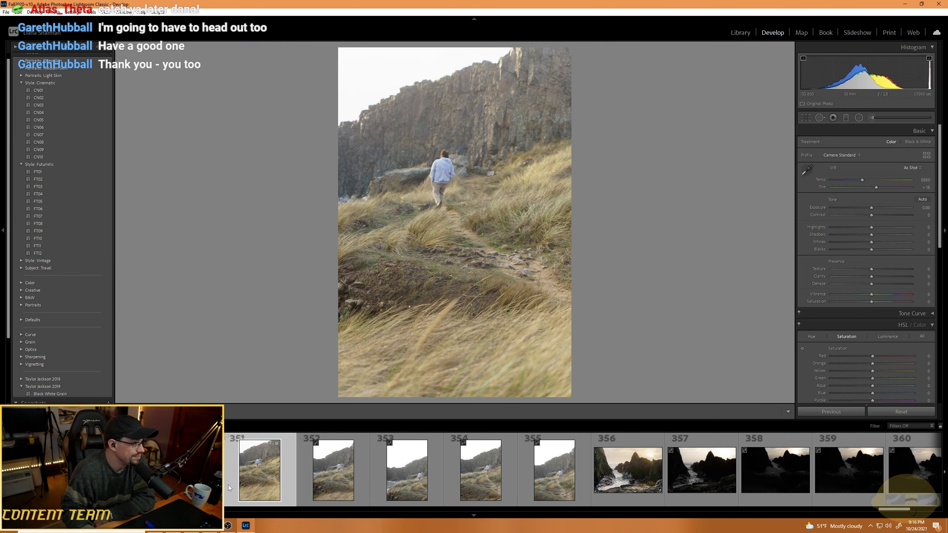
{"action": "left_click", "coordinate": [191, 481]}
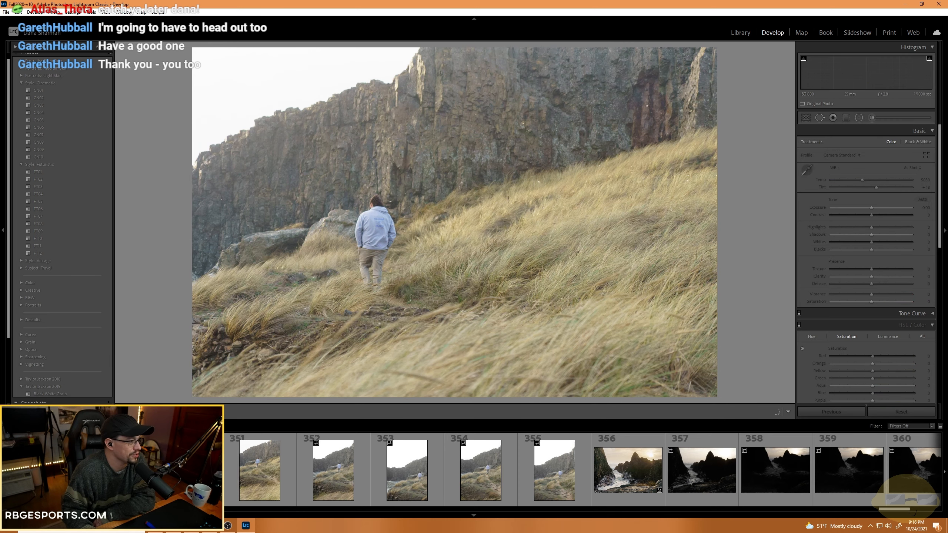
Draw a radial filter and center it on the walking man, shaping it into a narrow upright oval around his body.
{"action": "left_click", "coordinate": [859, 118]}
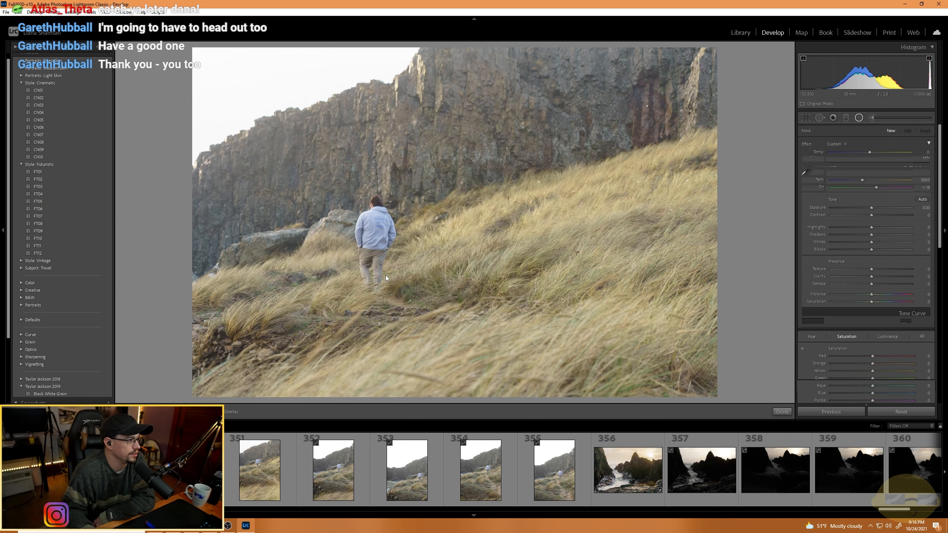
{"action": "left_click_drag", "start_coordinate": [354, 181], "coordinate": [404, 285]}
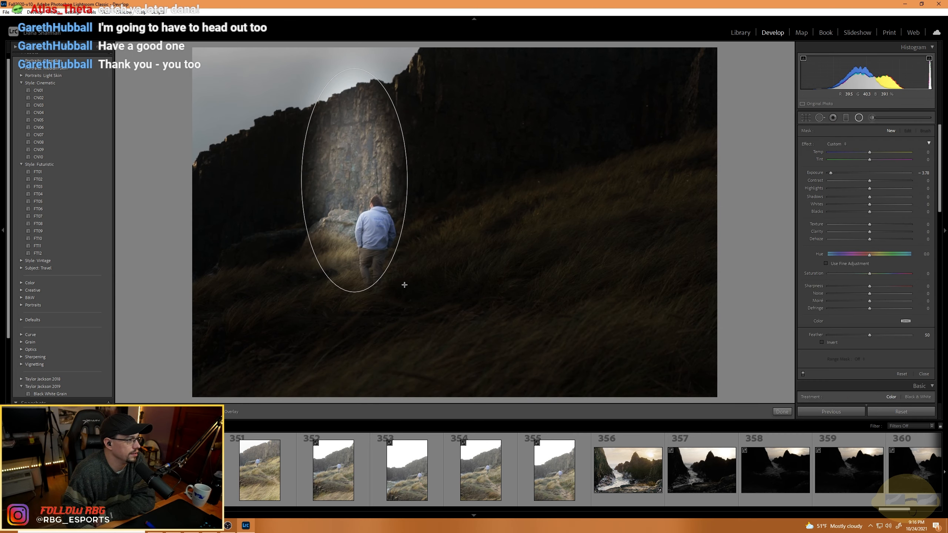
{"action": "left_click_drag", "start_coordinate": [357, 179], "coordinate": [374, 236]}
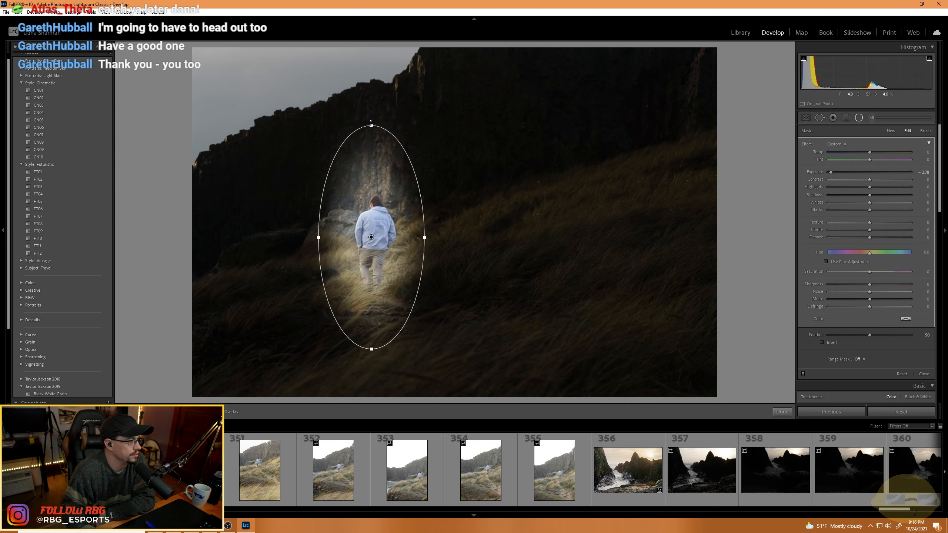
{"action": "left_click_drag", "start_coordinate": [371, 123], "coordinate": [371, 163]}
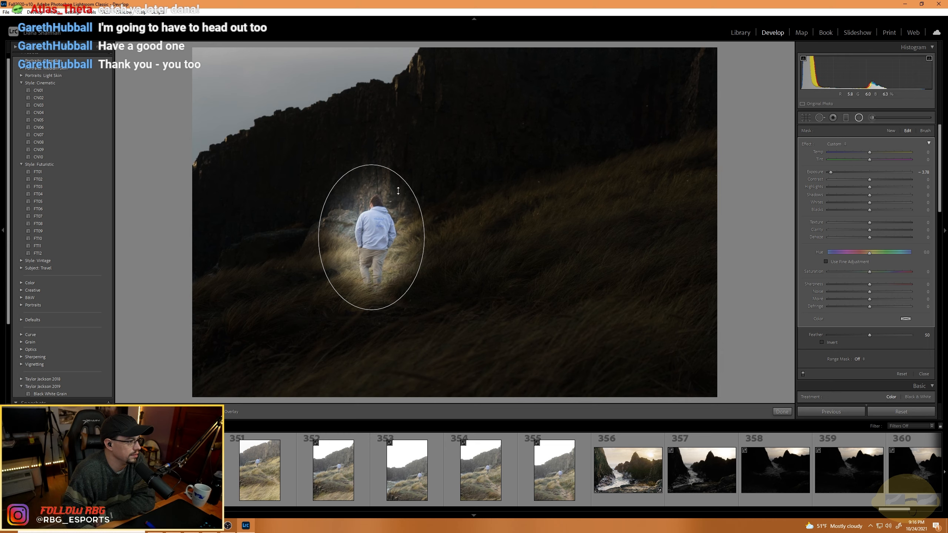
{"action": "left_click_drag", "start_coordinate": [427, 239], "coordinate": [409, 237]}
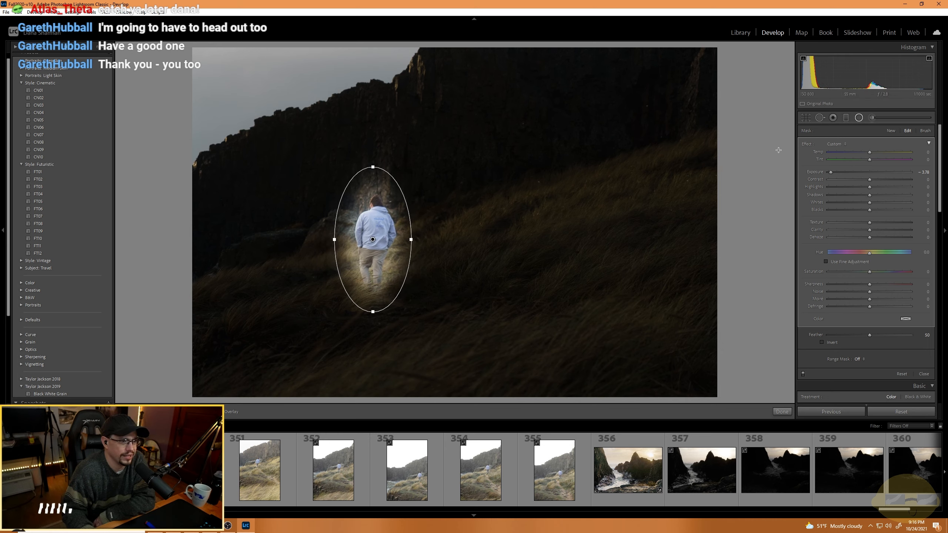
Reset the radial filter's Exposure to 0.00 and set Texture to -37, Clarity to -50 and Dehaze to 23.
{"action": "double_click", "coordinate": [868, 171]}
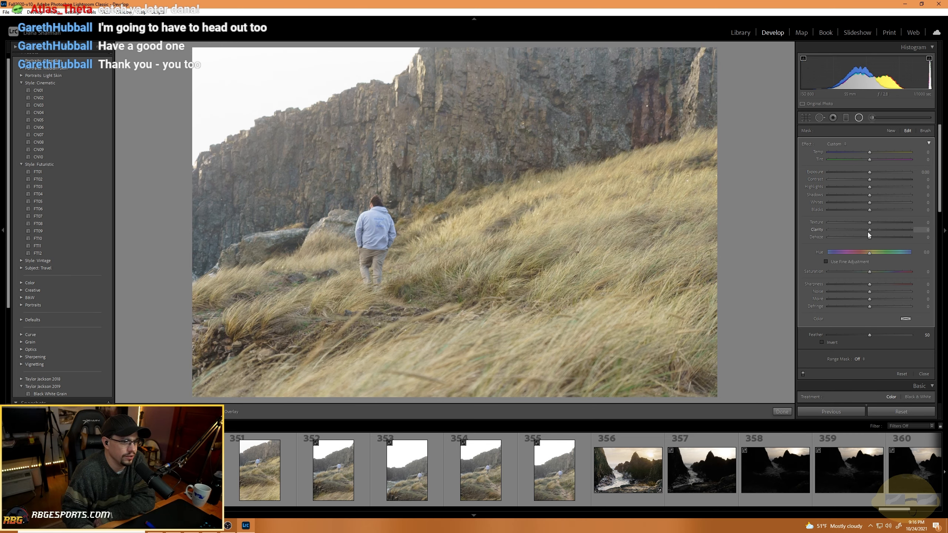
{"action": "mouse_move", "coordinate": [868, 232]}
{"action": "left_mouse_down"}
{"action": "mouse_move", "coordinate": [910, 231]}
{"action": "mouse_move", "coordinate": [835, 226]}
{"action": "mouse_move", "coordinate": [875, 240]}
{"action": "left_mouse_up"}
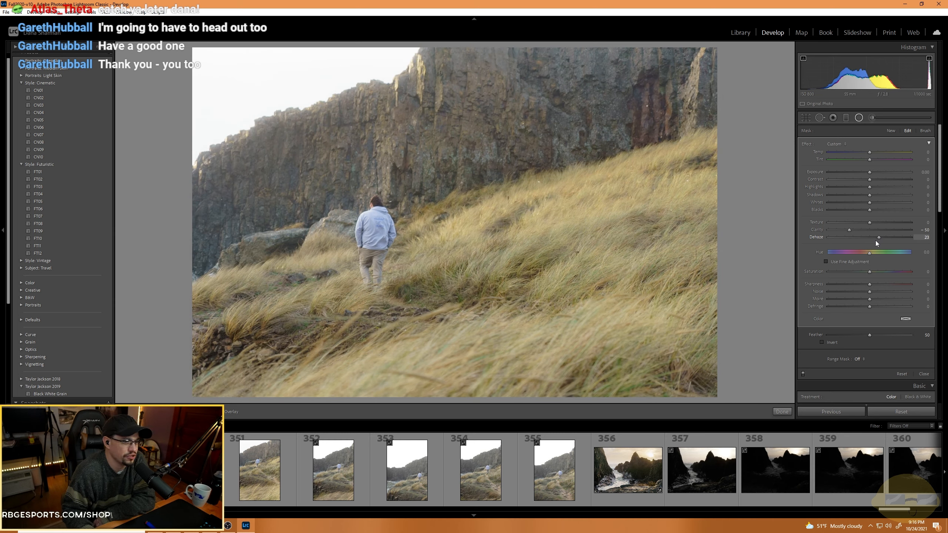
{"action": "left_click_drag", "start_coordinate": [867, 221], "coordinate": [854, 222]}
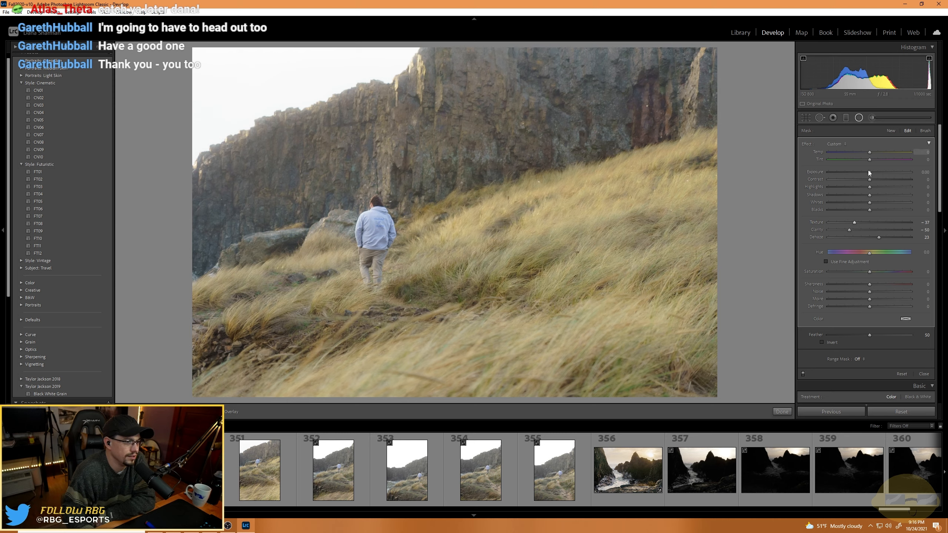
{"action": "left_click", "coordinate": [858, 118]}
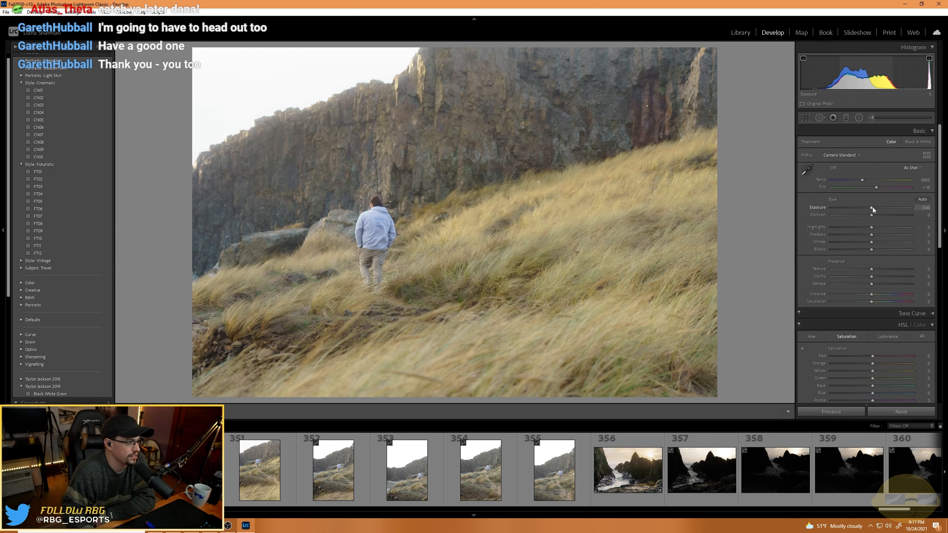
Set the photo's Contrast to +41 and Highlights to -71, apply the FT06 preset, and set Exposure to +0.12.
{"action": "left_click_drag", "start_coordinate": [869, 228], "coordinate": [888, 217]}
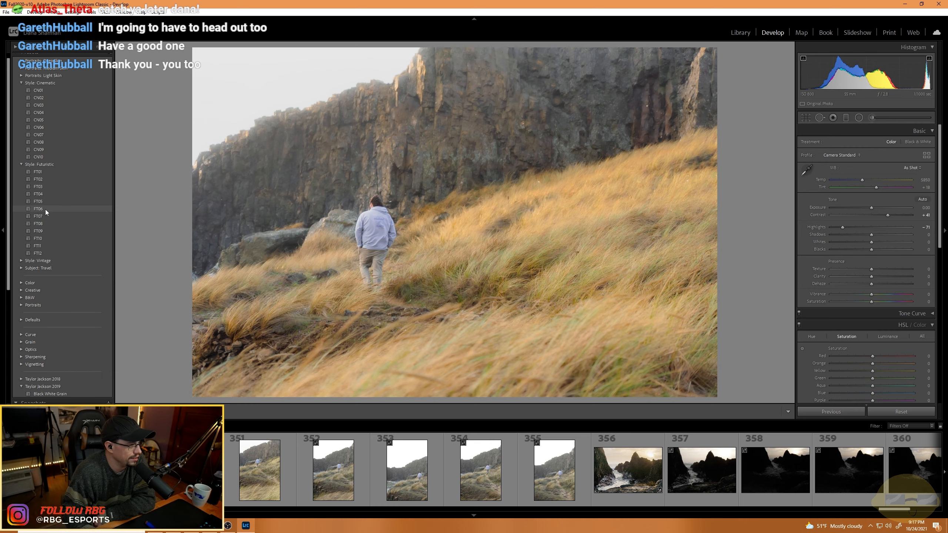
{"action": "left_click", "coordinate": [46, 210]}
{"action": "left_click", "coordinate": [870, 215]}
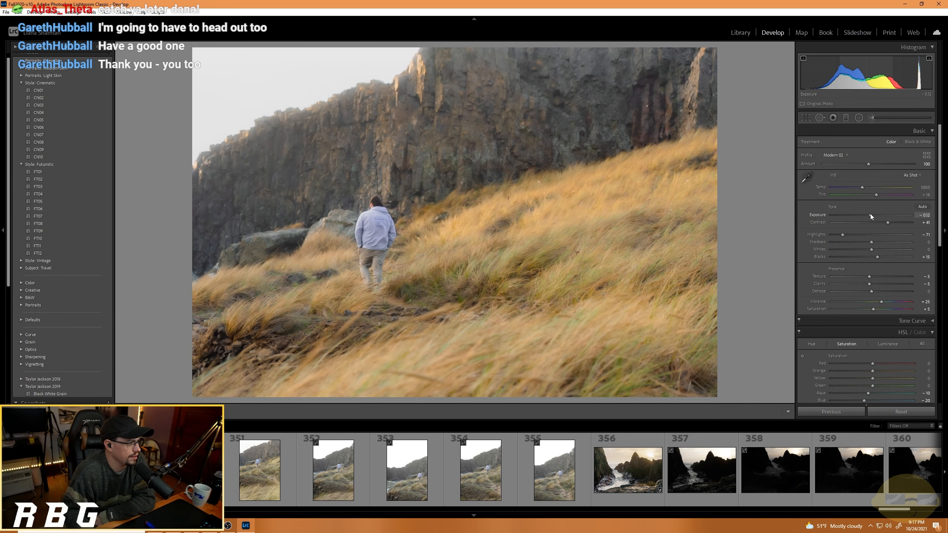
{"action": "left_click_drag", "start_coordinate": [870, 215], "coordinate": [872, 215]}
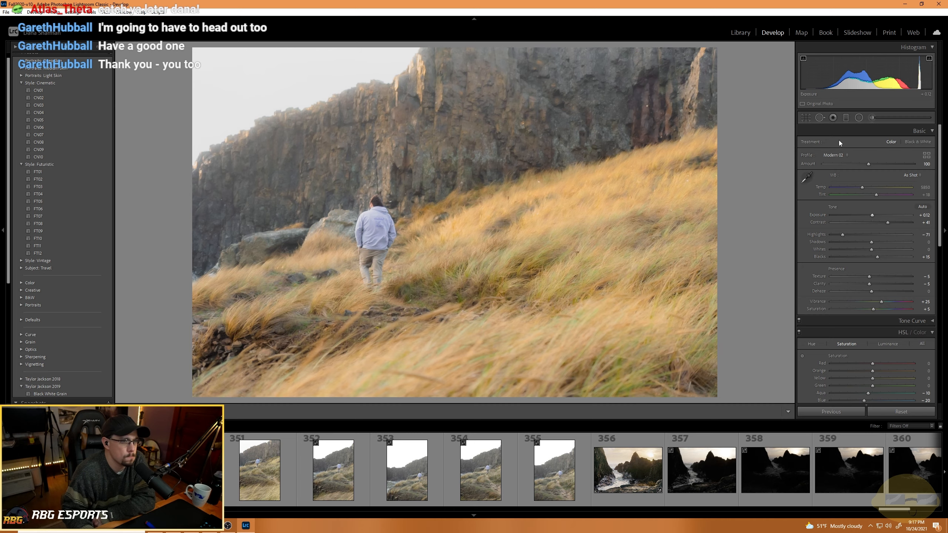
Start cropping the photo of the walking man at the 5 x 7 aspect and shrink the frame slightly.
{"action": "left_click", "coordinate": [806, 117]}
{"action": "left_click", "coordinate": [908, 144]}
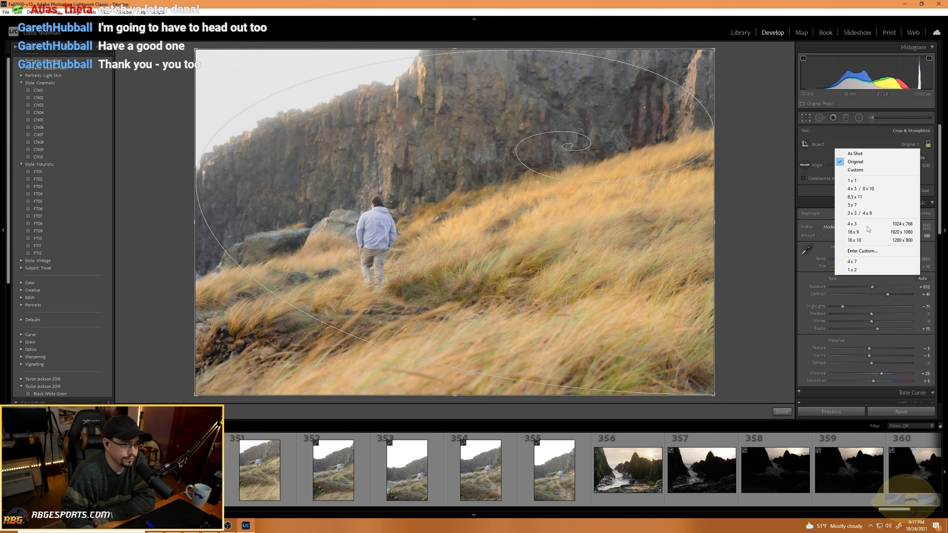
{"action": "left_click", "coordinate": [869, 205]}
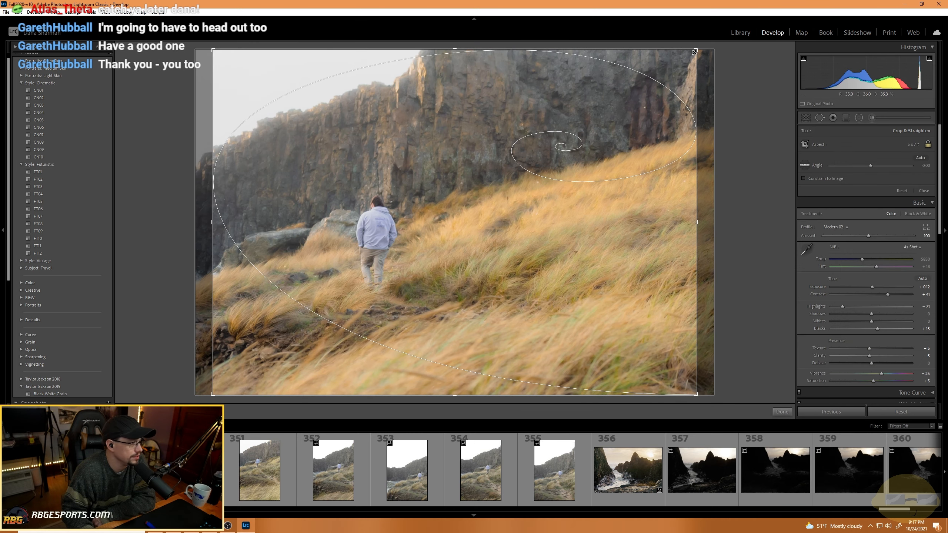
{"action": "left_click_drag", "start_coordinate": [690, 56], "coordinate": [676, 48]}
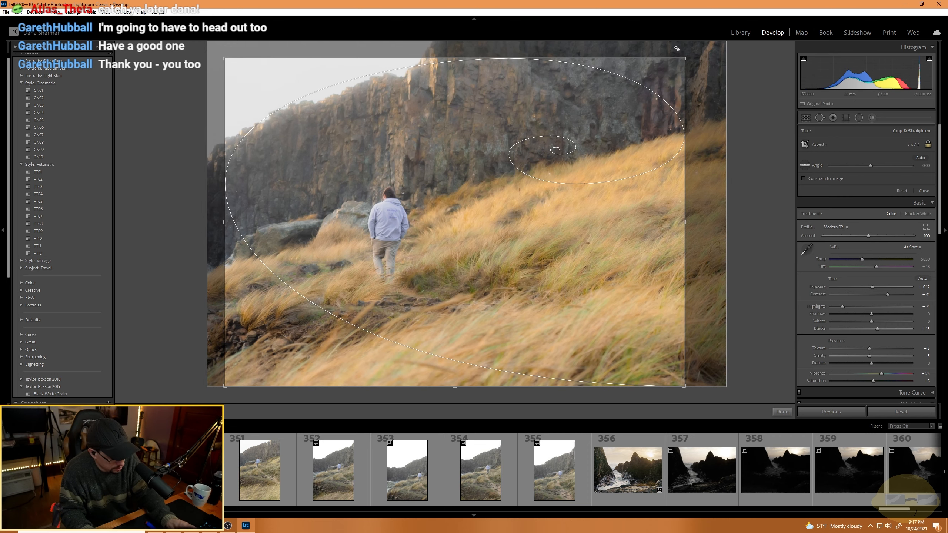
Cycle the golden spiral overlay's orientation and tighten the crop from its lower-left corner to compare compositions around the man.
{"action": "key", "text": "shift+o"}
{"action": "key", "text": "shift+o"}
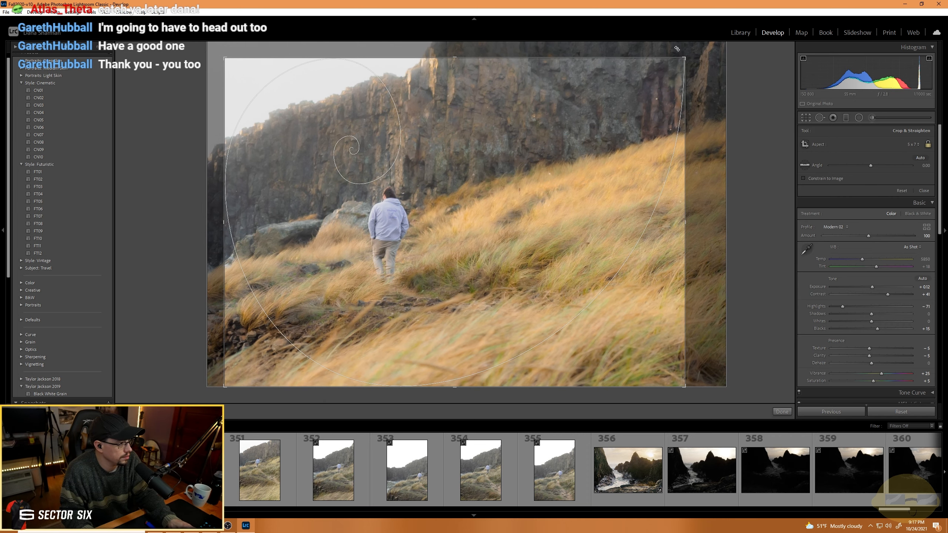
{"action": "key", "text": "shift+o"}
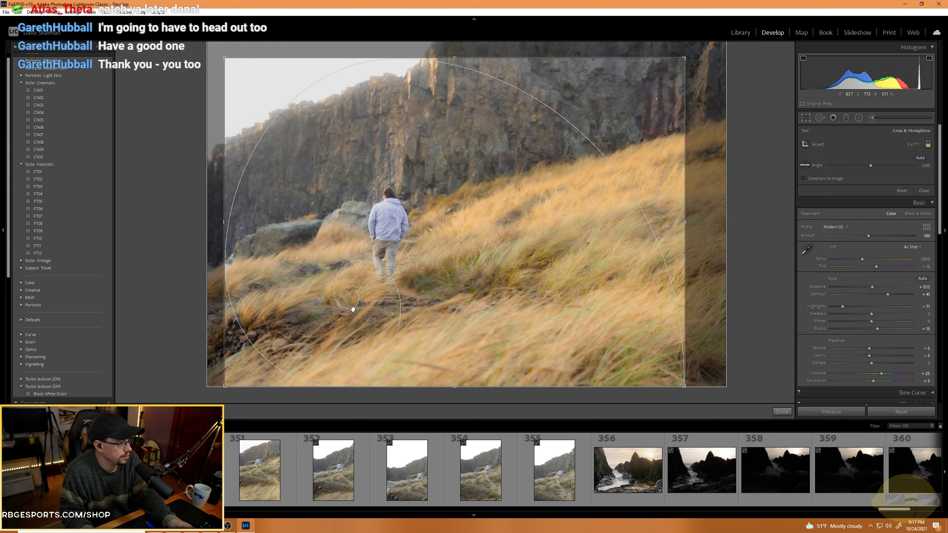
{"action": "left_click_drag", "start_coordinate": [227, 392], "coordinate": [246, 351]}
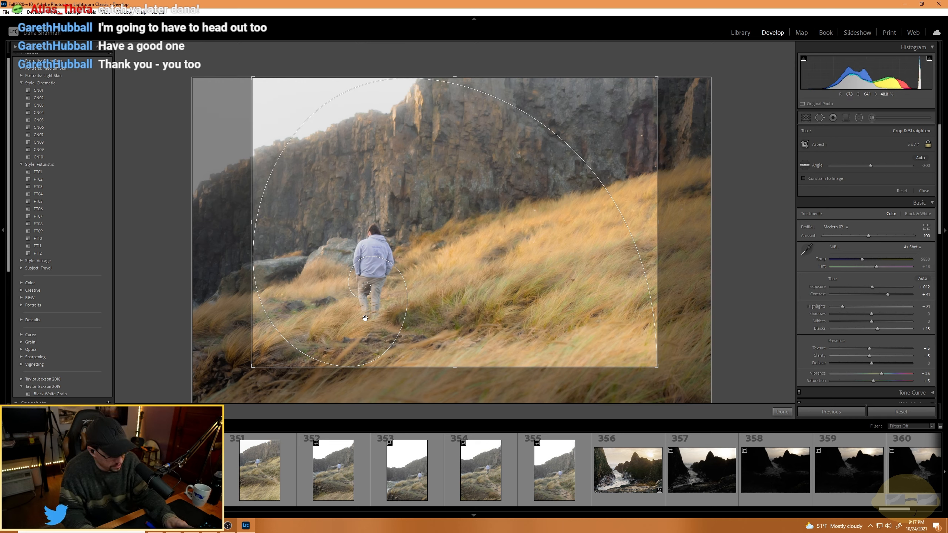
{"action": "key", "text": "shift+o"}
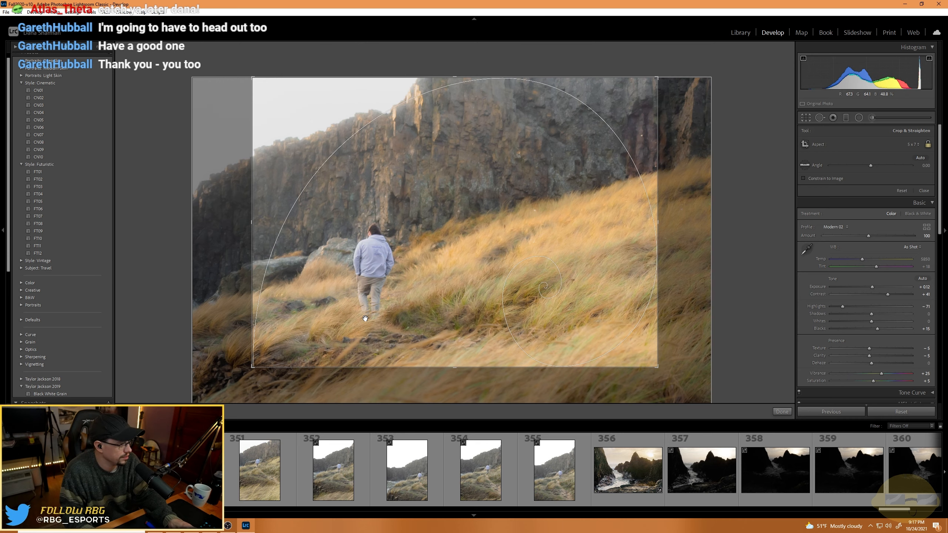
{"action": "key", "text": "shift+o"}
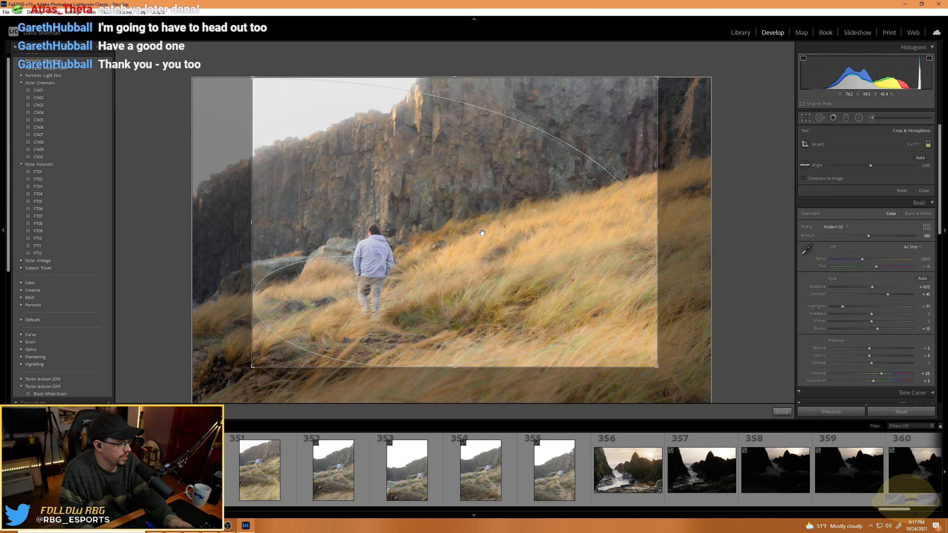
Enlarge the 5 x 7 crop to the photo's full height, trimming only the edge on the grassy slope's side, and apply it.
{"action": "left_click_drag", "start_coordinate": [445, 279], "coordinate": [442, 217]}
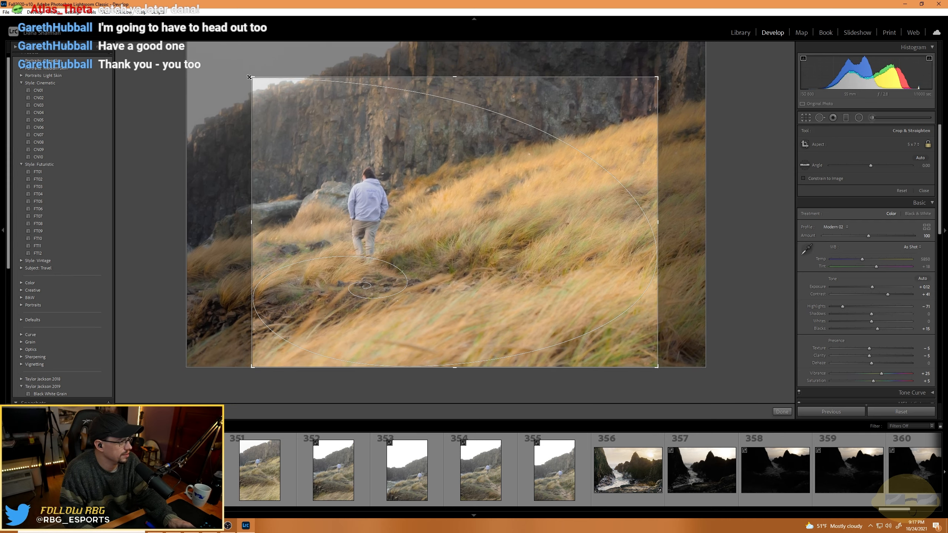
{"action": "left_click_drag", "start_coordinate": [250, 76], "coordinate": [212, 46]}
{"action": "left_click_drag", "start_coordinate": [690, 54], "coordinate": [720, 26]}
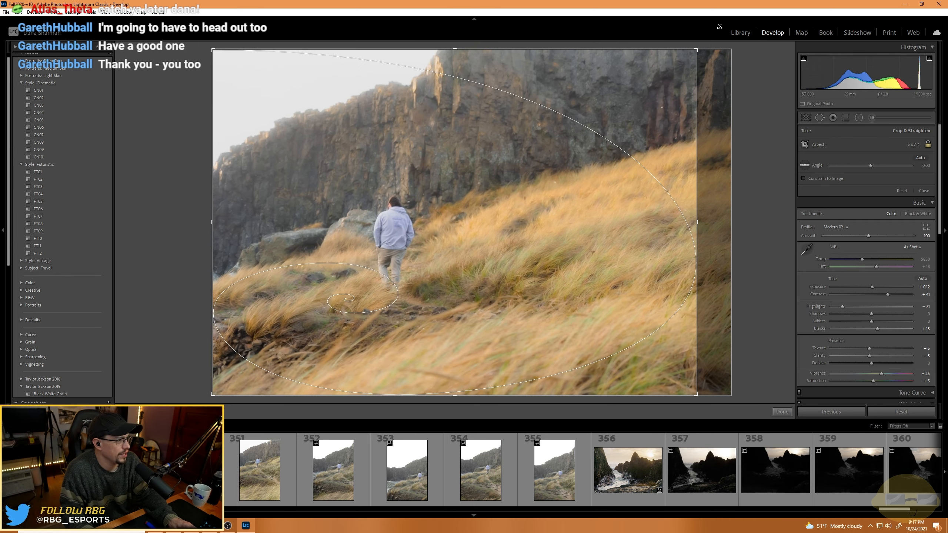
{"action": "left_click_drag", "start_coordinate": [547, 164], "coordinate": [558, 184]}
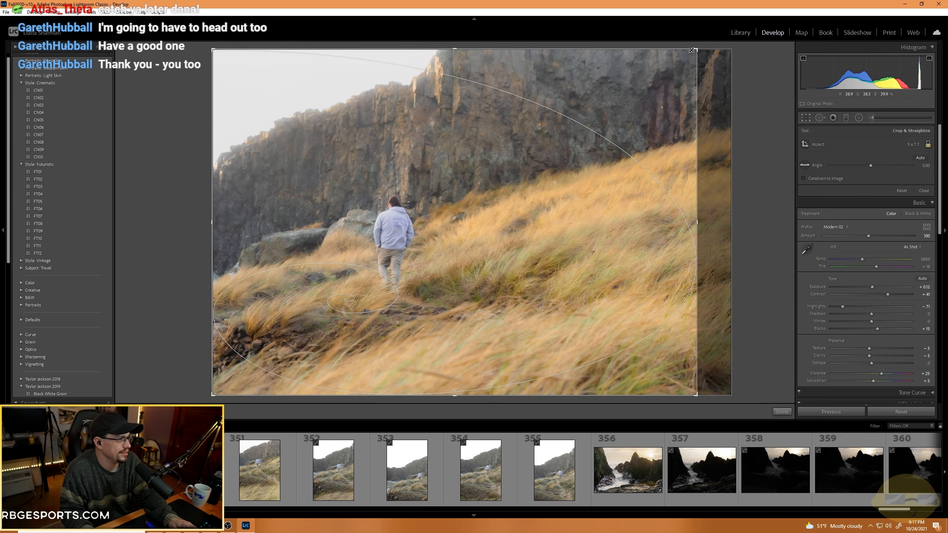
{"action": "left_click_drag", "start_coordinate": [696, 50], "coordinate": [656, 83]}
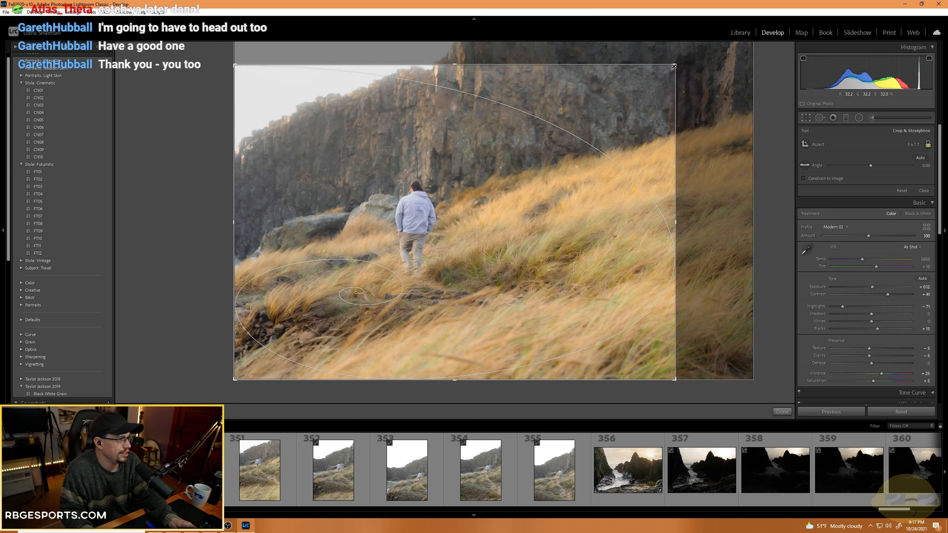
{"action": "key", "text": "ctrl+z"}
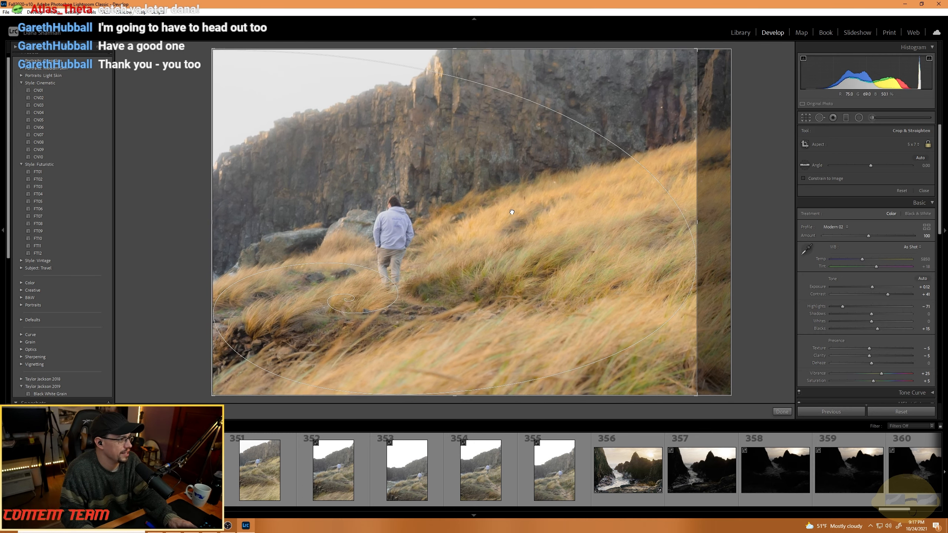
{"action": "key", "text": "ctrl+z"}
{"action": "left_click", "coordinate": [806, 118]}
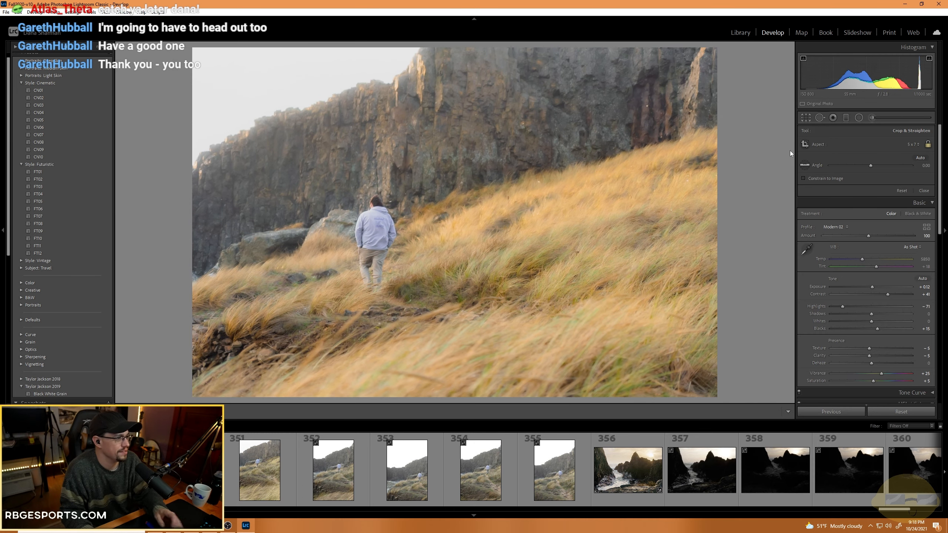
Set the walking-man photo's post-crop vignetting Amount to -39 and its Dehaze to +26.
{"action": "scroll", "coordinate": [835, 342], "scroll_direction": "down", "scroll_amount": 5}
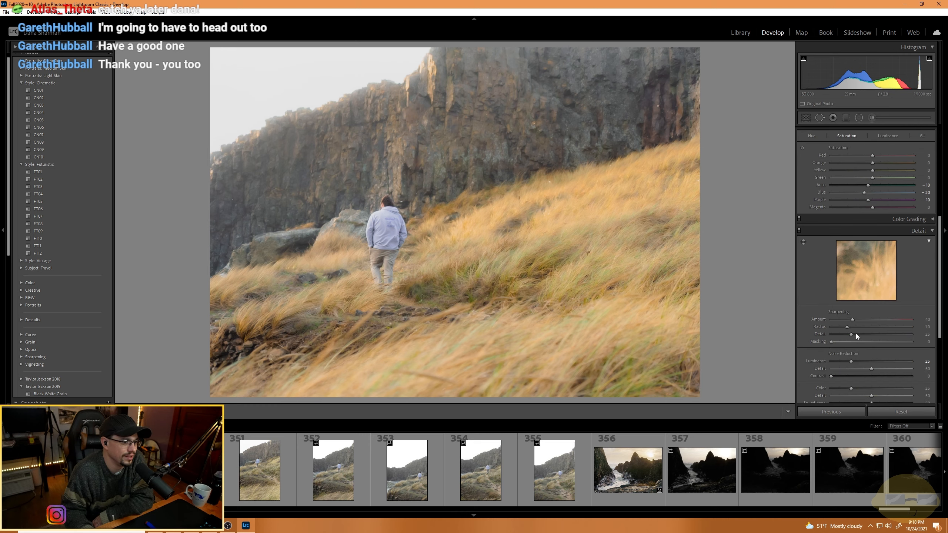
{"action": "scroll", "coordinate": [856, 333], "scroll_direction": "down", "scroll_amount": 3}
{"action": "left_click_drag", "start_coordinate": [872, 362], "coordinate": [856, 360]}
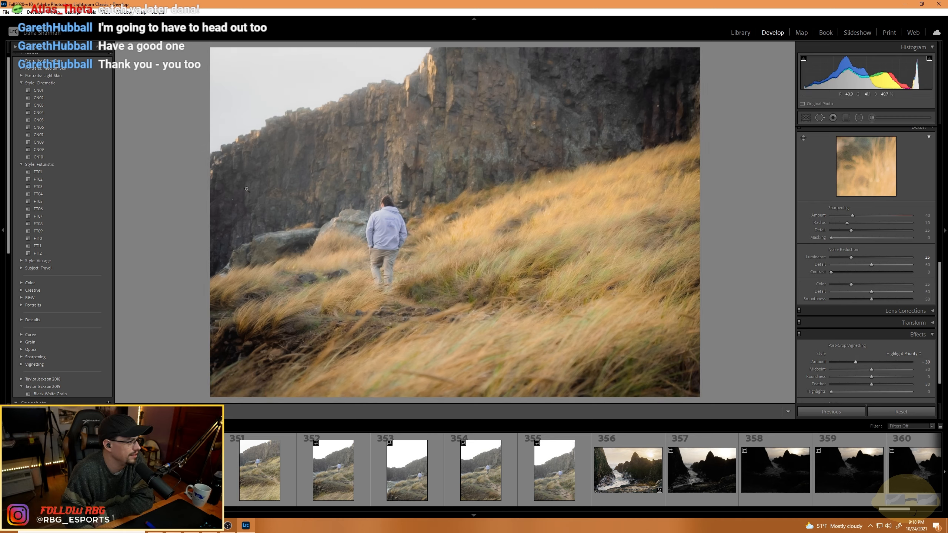
{"action": "scroll", "coordinate": [837, 255], "scroll_direction": "up", "scroll_amount": 10}
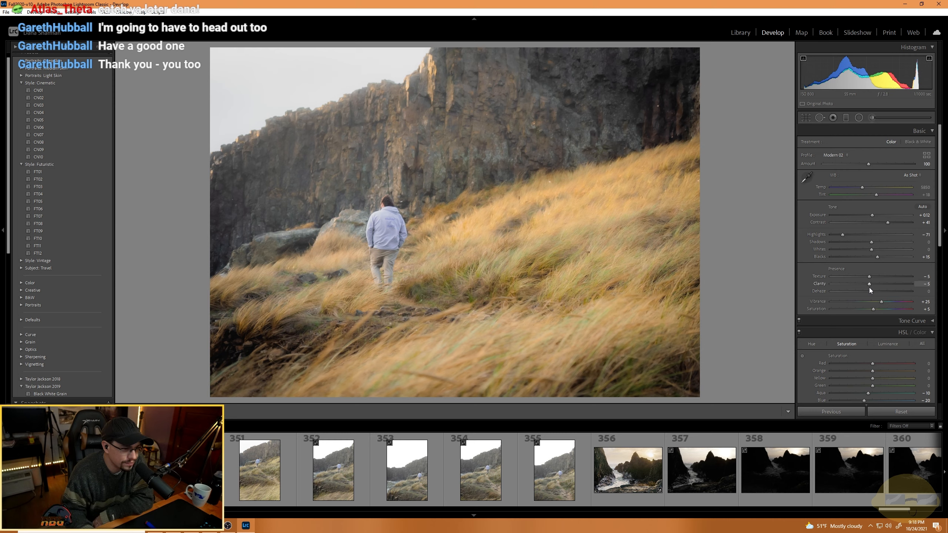
{"action": "left_click_drag", "start_coordinate": [872, 293], "coordinate": [885, 296]}
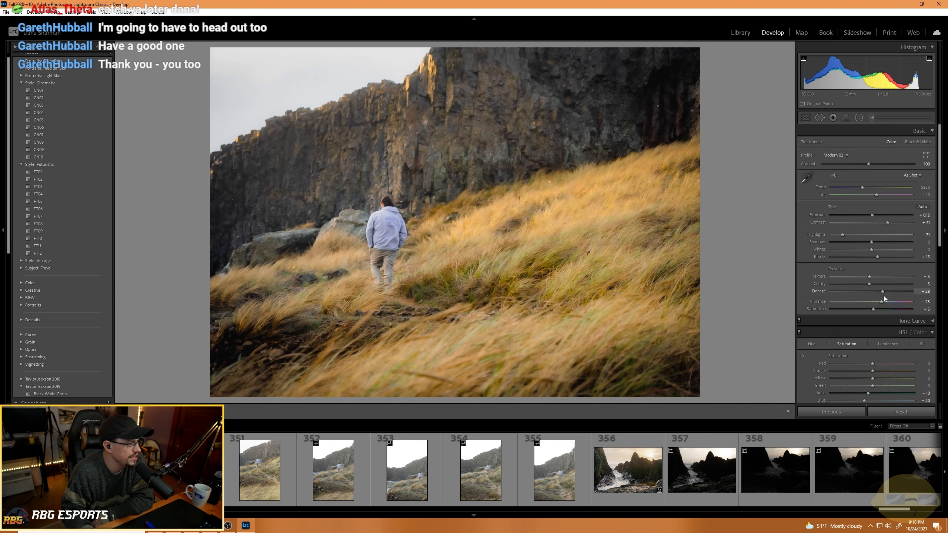
{"action": "left_click_drag", "start_coordinate": [883, 296], "coordinate": [882, 296]}
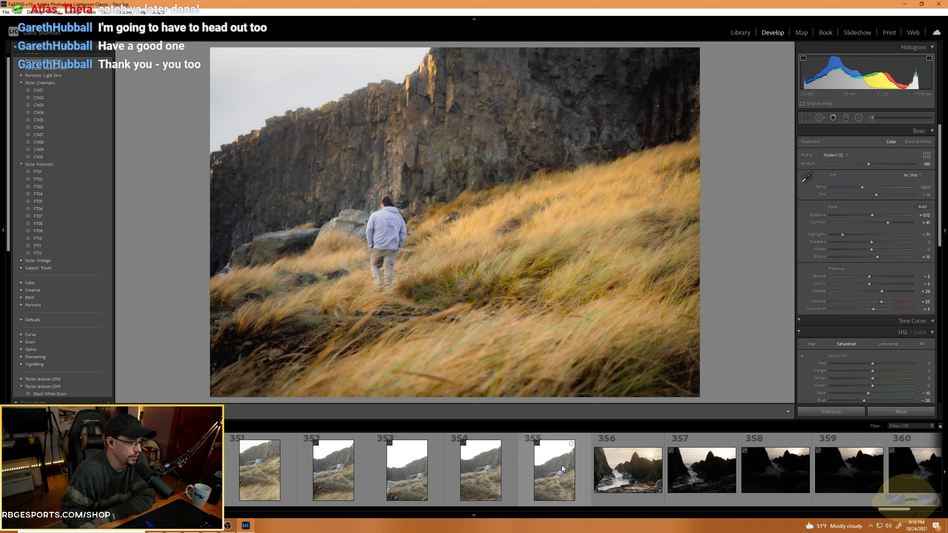
View coastal photo 356, and open the edited sunset seascape, photo 369, for review.
{"action": "left_click", "coordinate": [609, 486]}
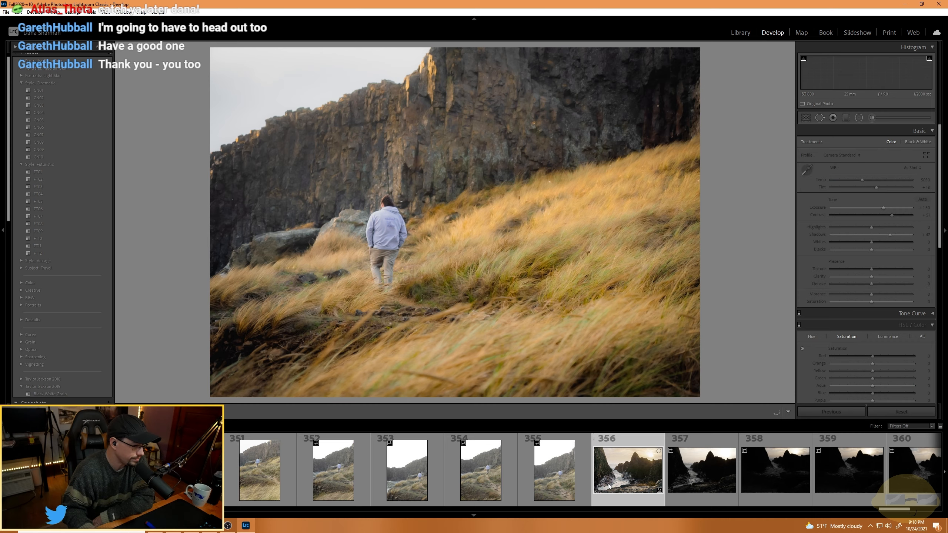
{"action": "scroll", "coordinate": [609, 486], "scroll_direction": "down", "scroll_amount": 3}
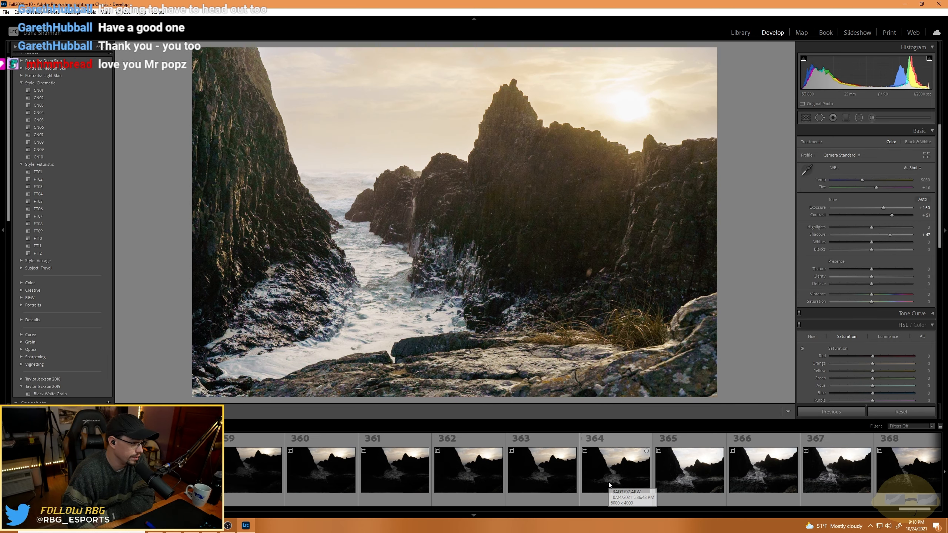
{"action": "scroll", "coordinate": [609, 484], "scroll_direction": "down", "scroll_amount": 2}
{"action": "left_click", "coordinate": [661, 470]}
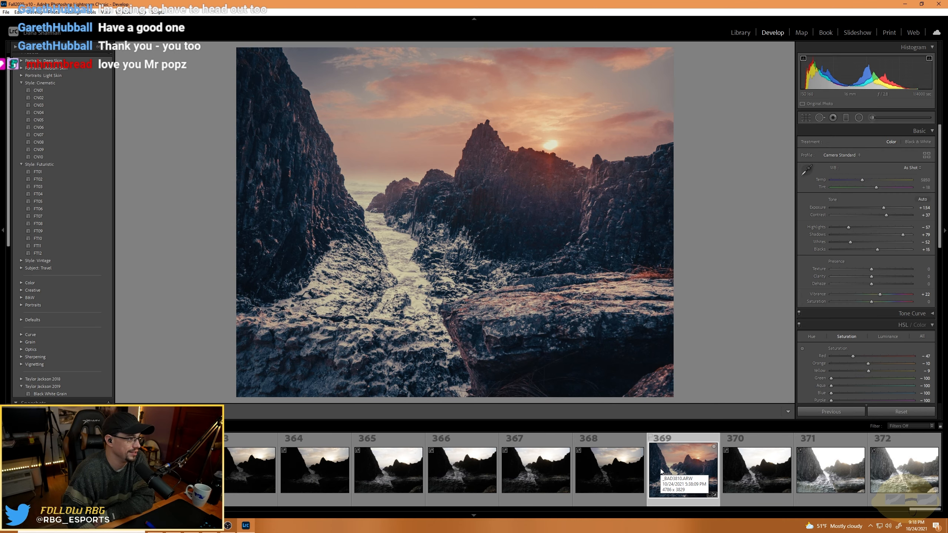
Browse back through the earlier photos and open the hazy seascape with sea rocks, photo 293.
{"action": "scroll", "coordinate": [580, 457], "scroll_direction": "up", "scroll_amount": 10}
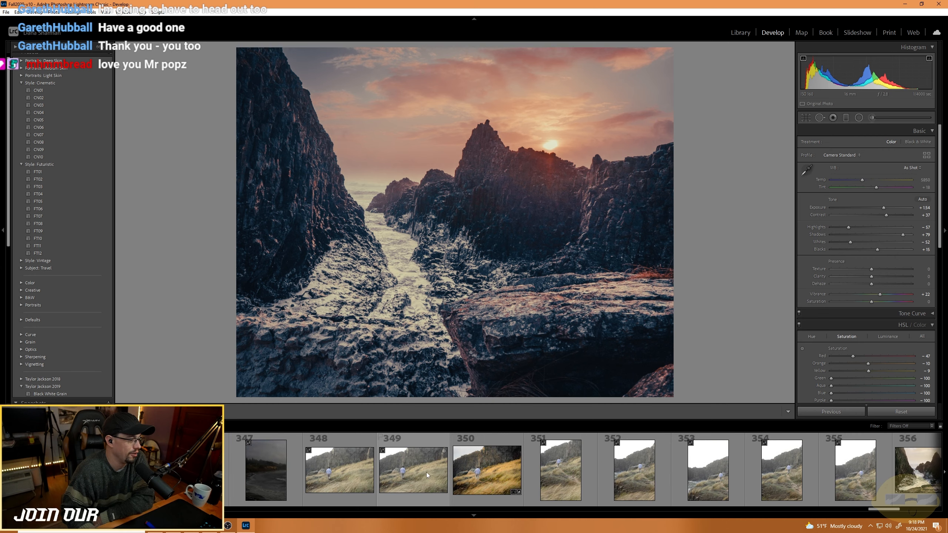
{"action": "scroll", "coordinate": [427, 472], "scroll_direction": "up", "scroll_amount": 12}
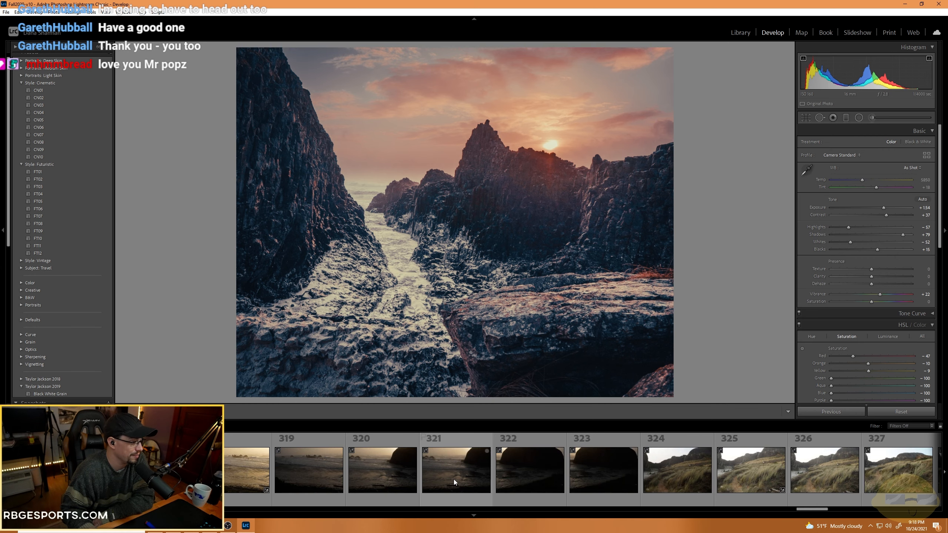
{"action": "scroll", "coordinate": [426, 483], "scroll_direction": "up", "scroll_amount": 10}
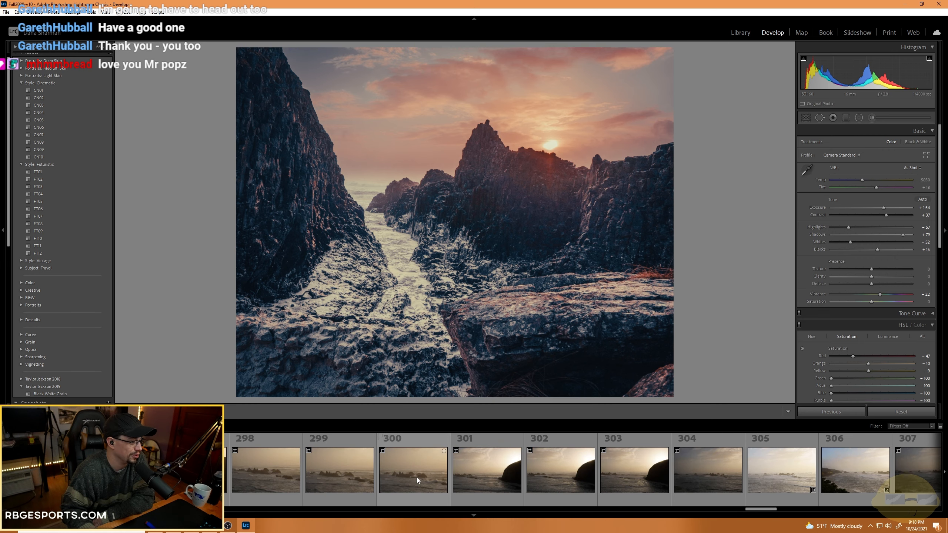
{"action": "scroll", "coordinate": [364, 474], "scroll_direction": "up", "scroll_amount": 2}
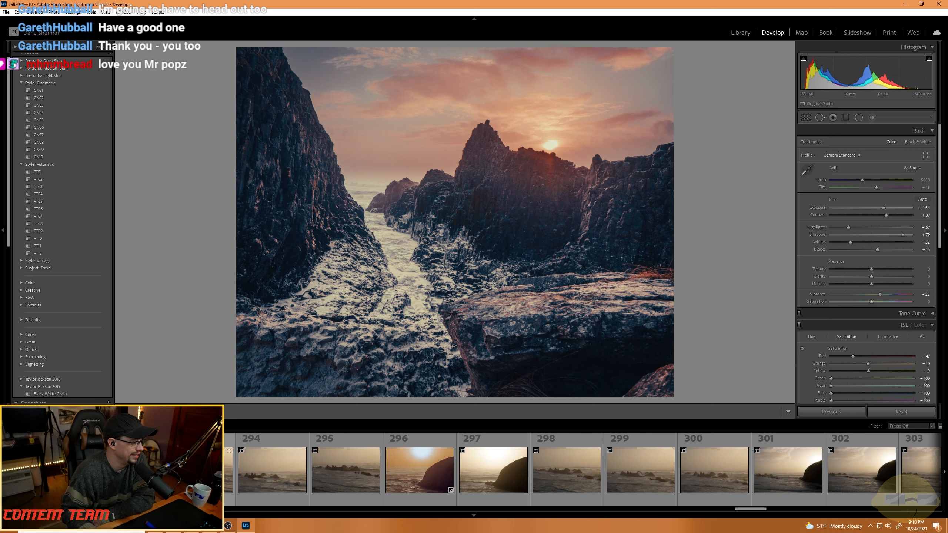
{"action": "left_click", "coordinate": [355, 473]}
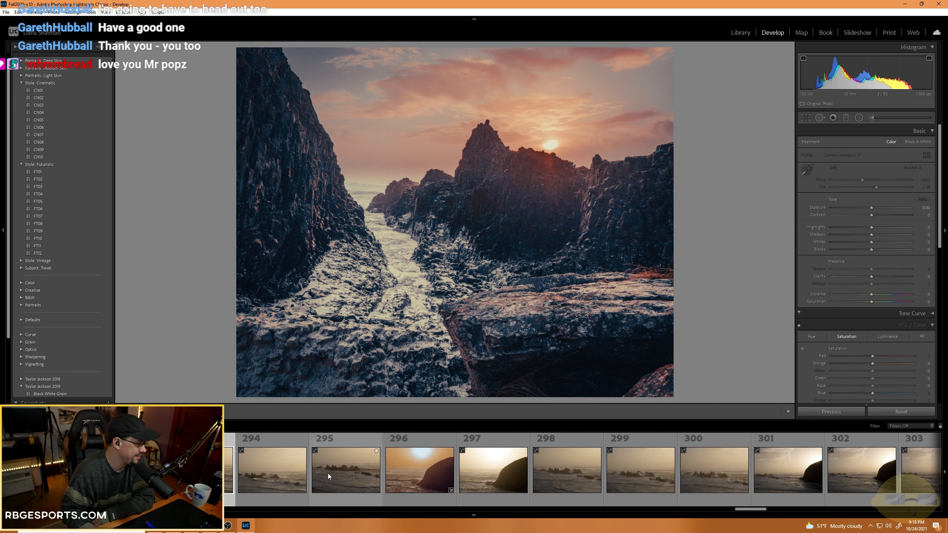
Open the forest photo with the twisted tree trunks, photo 289.
{"action": "scroll", "coordinate": [315, 473], "scroll_direction": "up", "scroll_amount": 2}
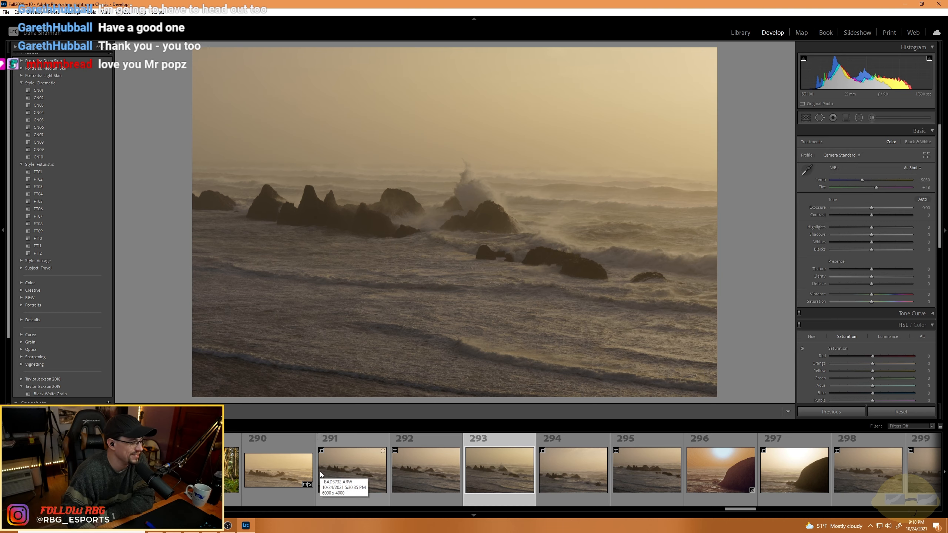
{"action": "scroll", "coordinate": [320, 474], "scroll_direction": "up", "scroll_amount": 4}
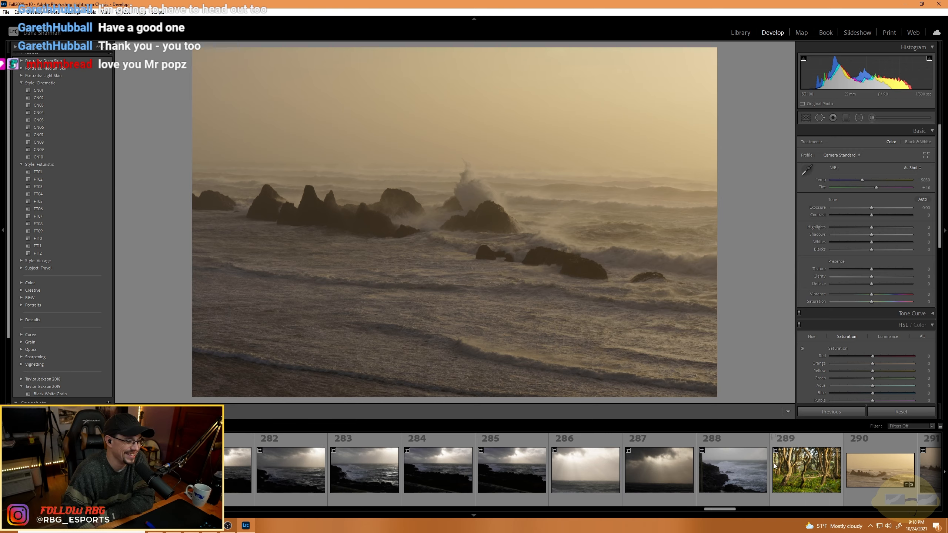
{"action": "left_click", "coordinate": [797, 475]}
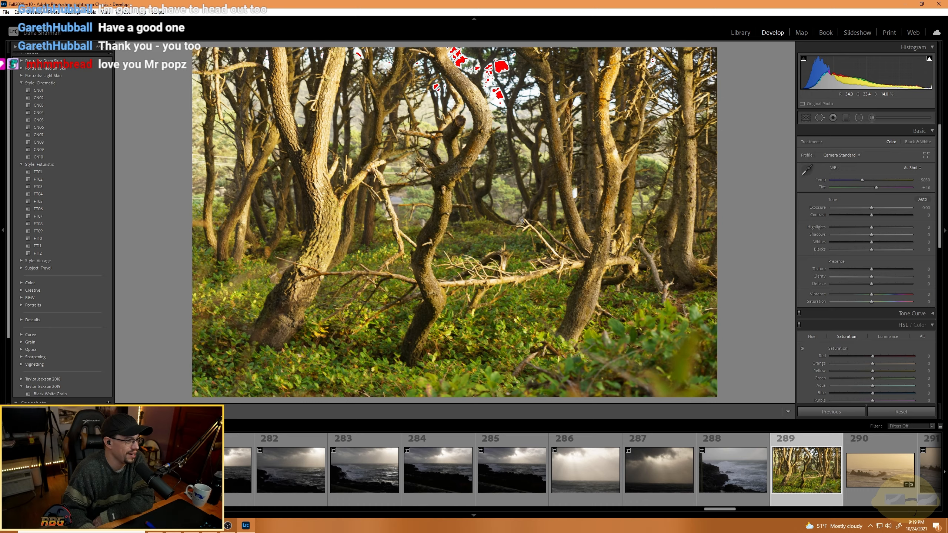
{"action": "left_click", "coordinate": [394, 245]}
{"action": "left_click", "coordinate": [562, 173]}
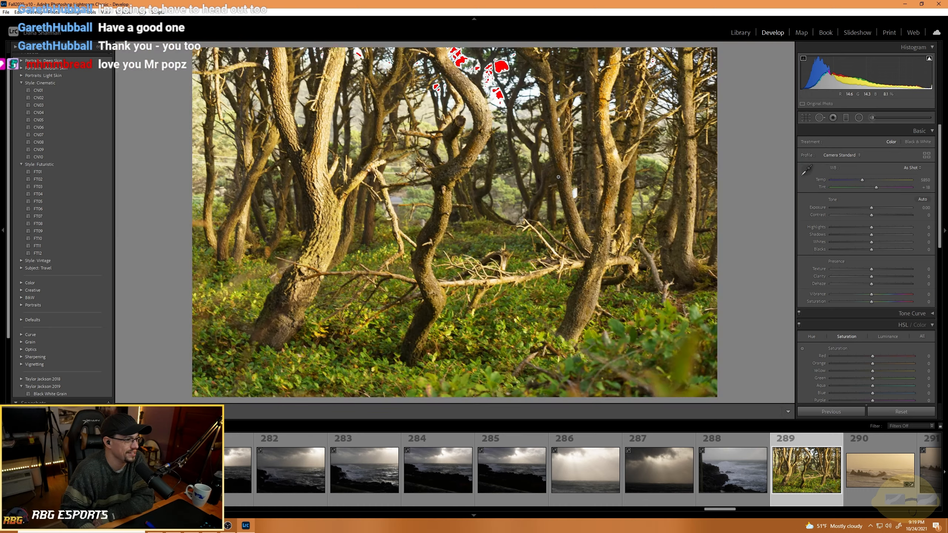
{"action": "left_click", "coordinate": [482, 201]}
{"action": "left_click", "coordinate": [367, 246]}
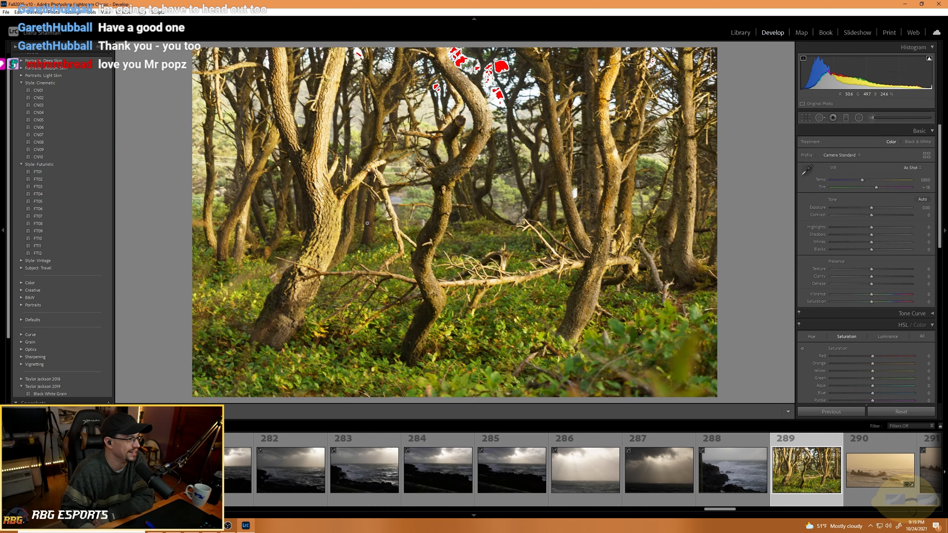
{"action": "left_click", "coordinate": [307, 231]}
{"action": "left_click", "coordinate": [388, 348]}
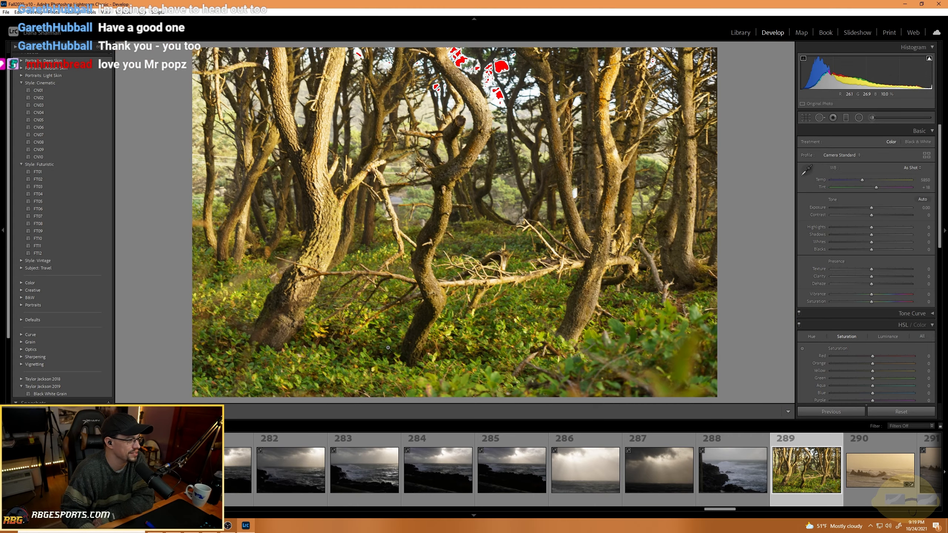
{"action": "left_click", "coordinate": [352, 361]}
{"action": "left_click", "coordinate": [385, 330]}
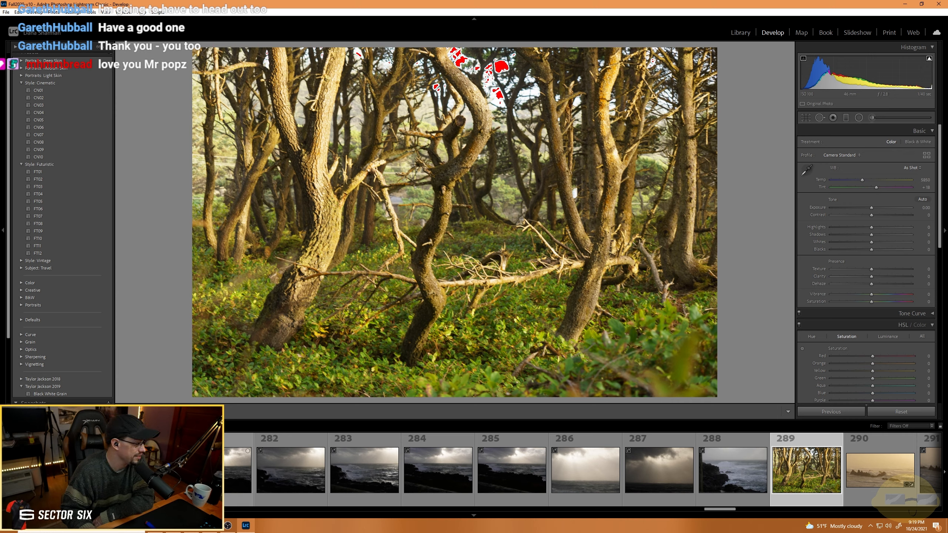
Browse back through the stormy coast photos and open the crashing-waves shot, photo 255.
{"action": "scroll", "coordinate": [394, 473], "scroll_direction": "up", "scroll_amount": 5}
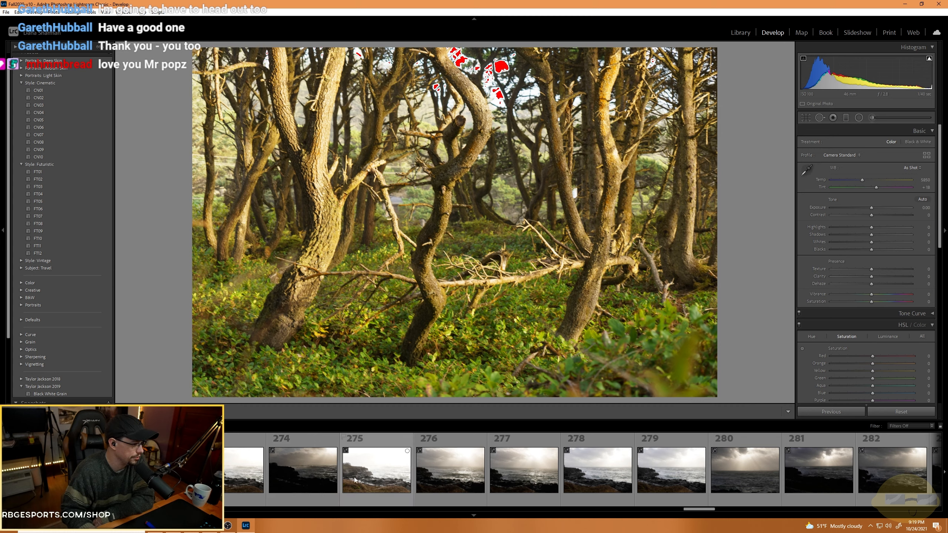
{"action": "scroll", "coordinate": [351, 479], "scroll_direction": "up", "scroll_amount": 3}
{"action": "scroll", "coordinate": [468, 468], "scroll_direction": "up", "scroll_amount": 3}
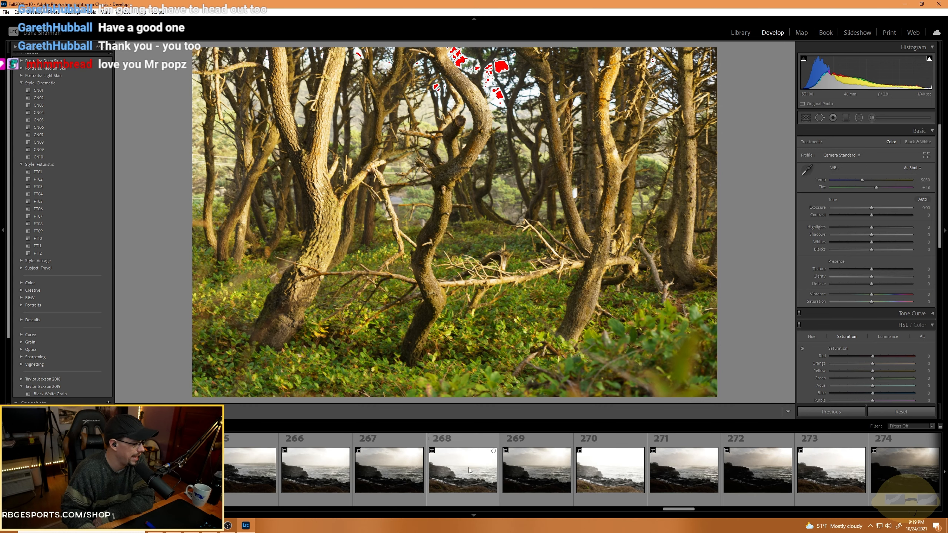
{"action": "scroll", "coordinate": [231, 465], "scroll_direction": "up", "scroll_amount": 7}
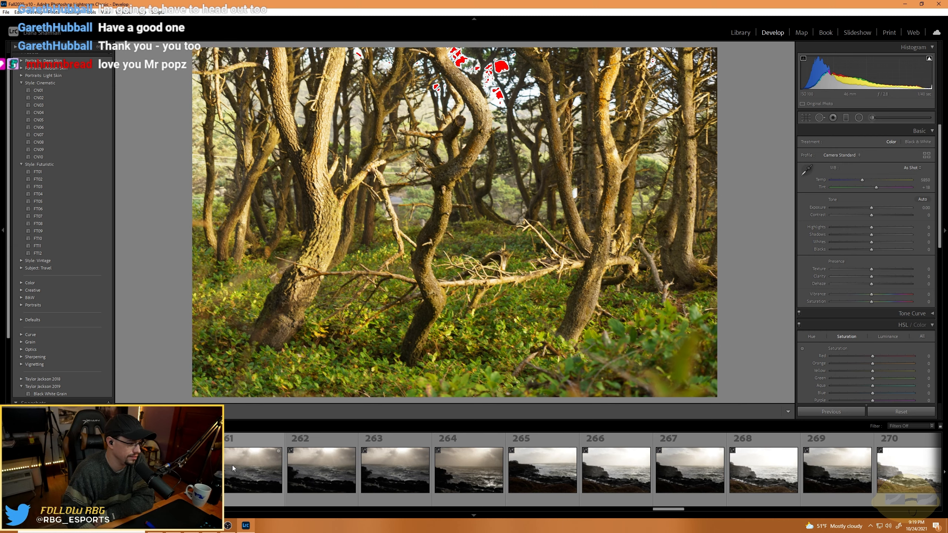
{"action": "scroll", "coordinate": [231, 464], "scroll_direction": "up", "scroll_amount": 2}
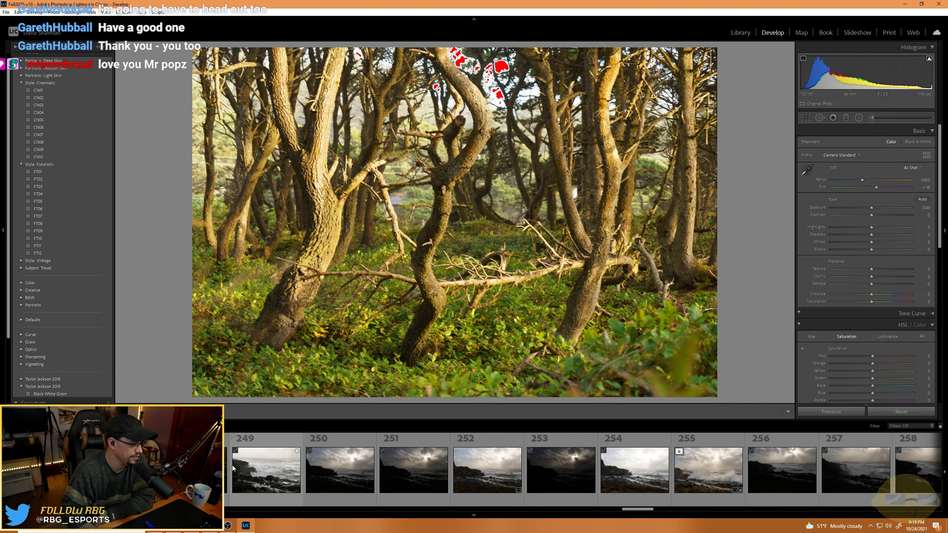
{"action": "left_click", "coordinate": [705, 482]}
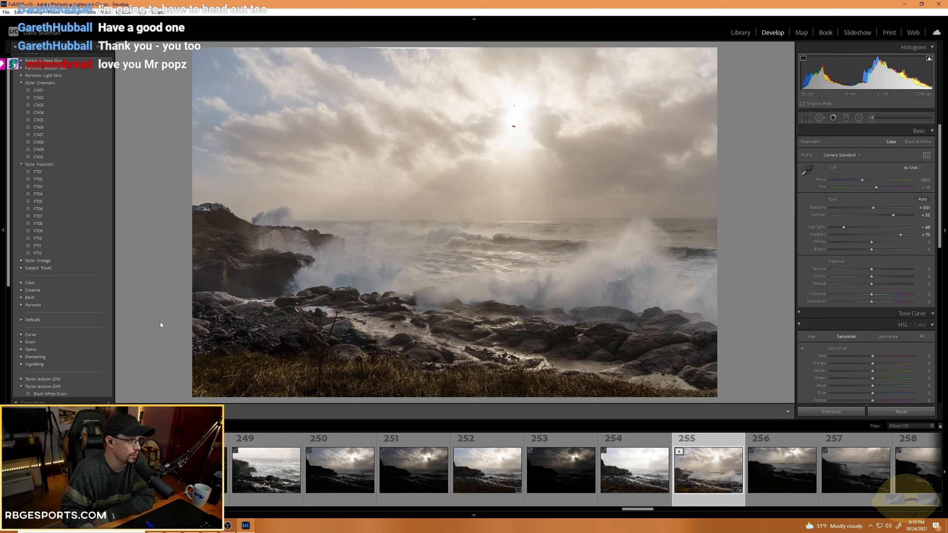
Browse back to the earlier photos and open the shot of tree-topped sea stacks, photo 197.
{"action": "scroll", "coordinate": [232, 481], "scroll_direction": "up", "scroll_amount": 3}
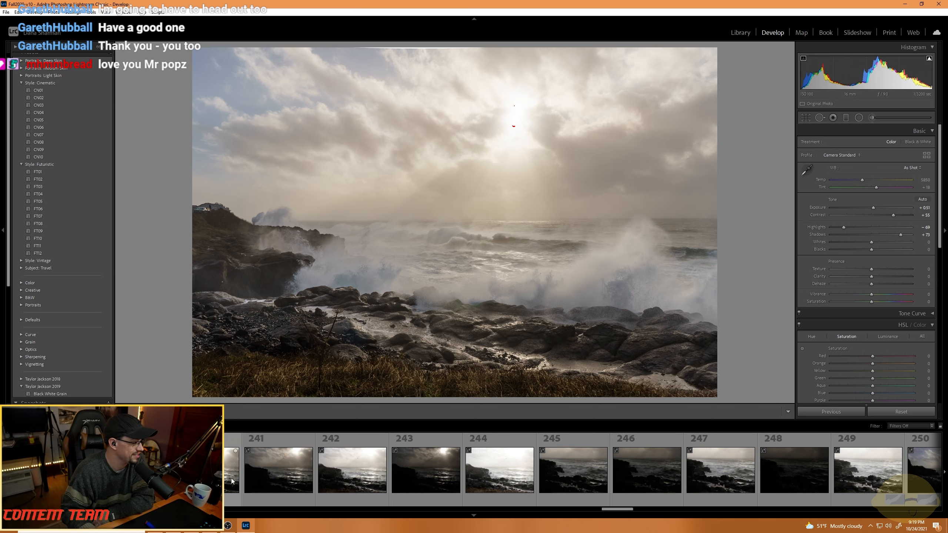
{"action": "scroll", "coordinate": [231, 481], "scroll_direction": "up", "scroll_amount": 2}
{"action": "scroll", "coordinate": [237, 478], "scroll_direction": "up", "scroll_amount": 2}
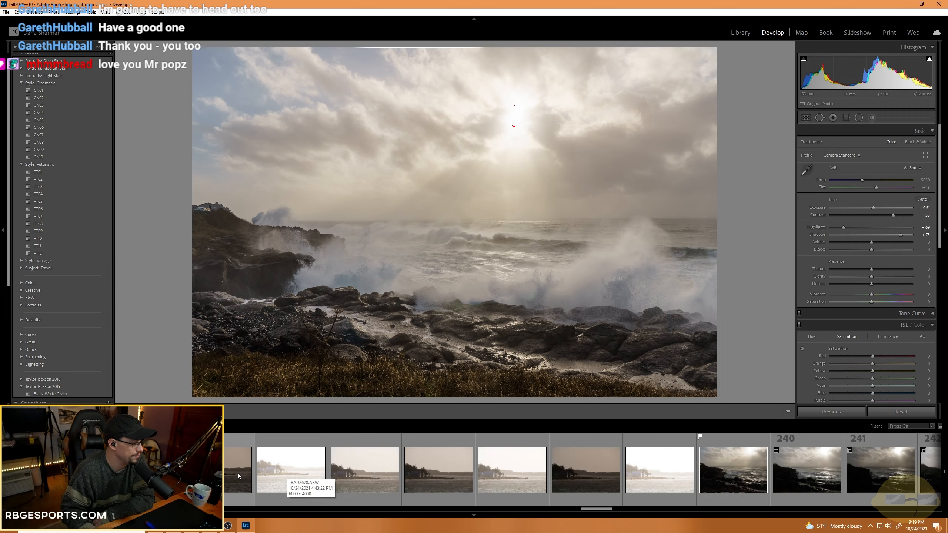
{"action": "scroll", "coordinate": [239, 476], "scroll_direction": "up", "scroll_amount": 10}
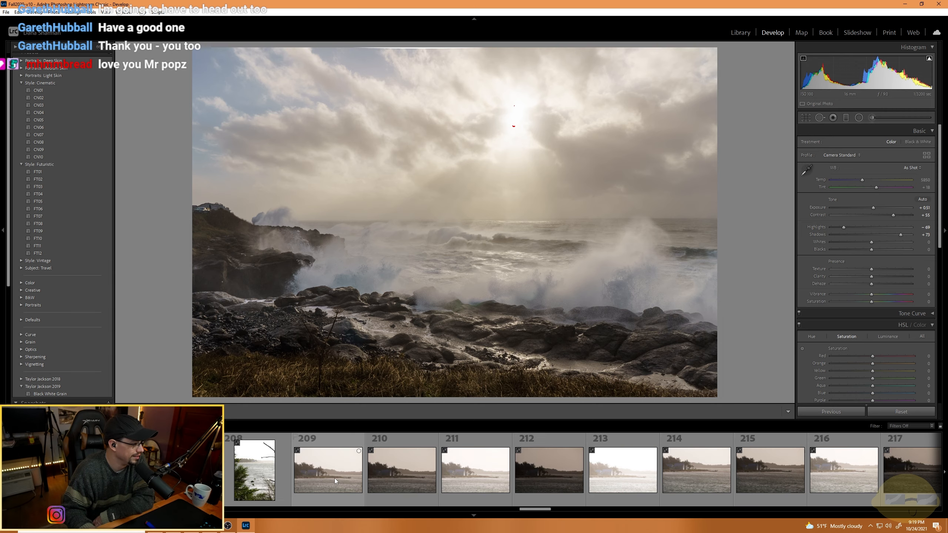
{"action": "scroll", "coordinate": [335, 479], "scroll_direction": "up", "scroll_amount": 3}
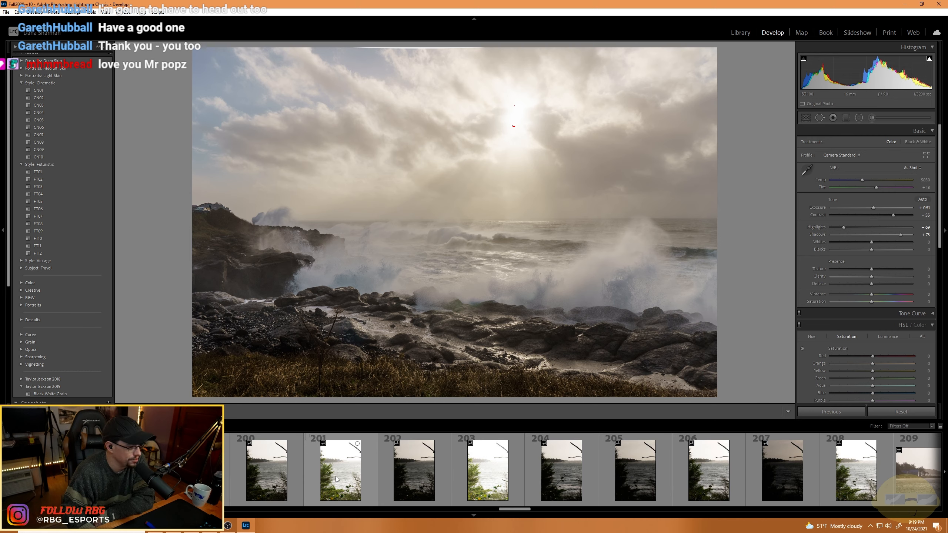
{"action": "scroll", "coordinate": [337, 479], "scroll_direction": "up", "scroll_amount": 2}
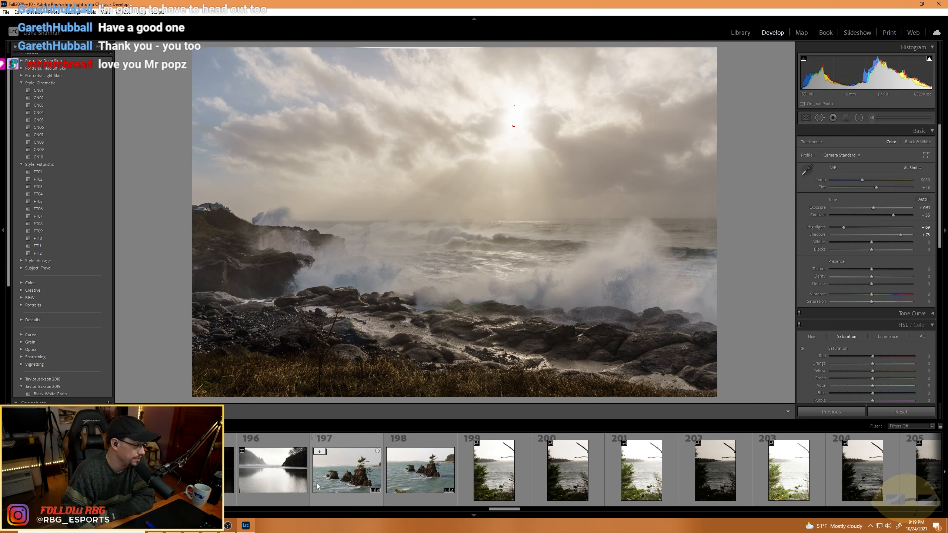
{"action": "left_click", "coordinate": [343, 482]}
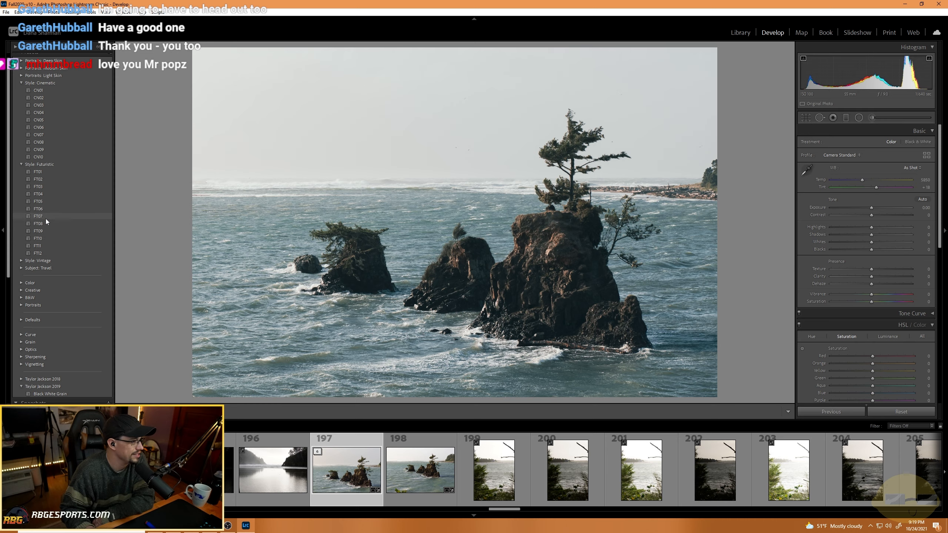
View the dark bay reflection, photo 193, and open the misty beach with the forested headland, photo 175.
{"action": "scroll", "coordinate": [286, 496], "scroll_direction": "up", "scroll_amount": 4}
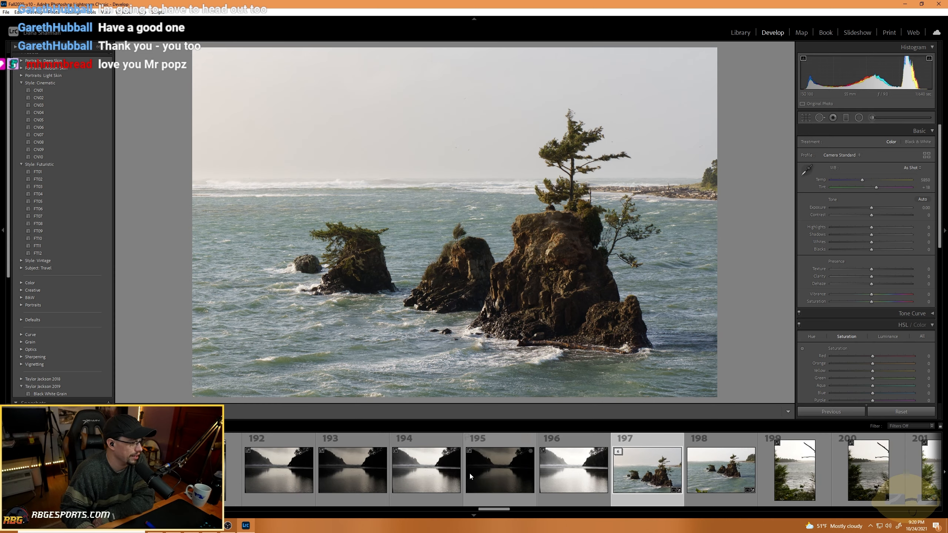
{"action": "left_click", "coordinate": [348, 472]}
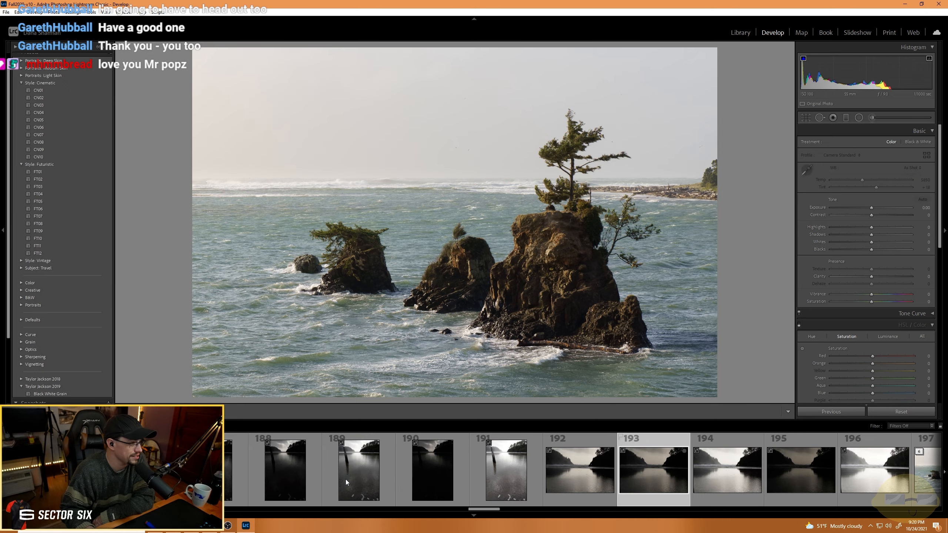
{"action": "scroll", "coordinate": [345, 479], "scroll_direction": "up", "scroll_amount": 10}
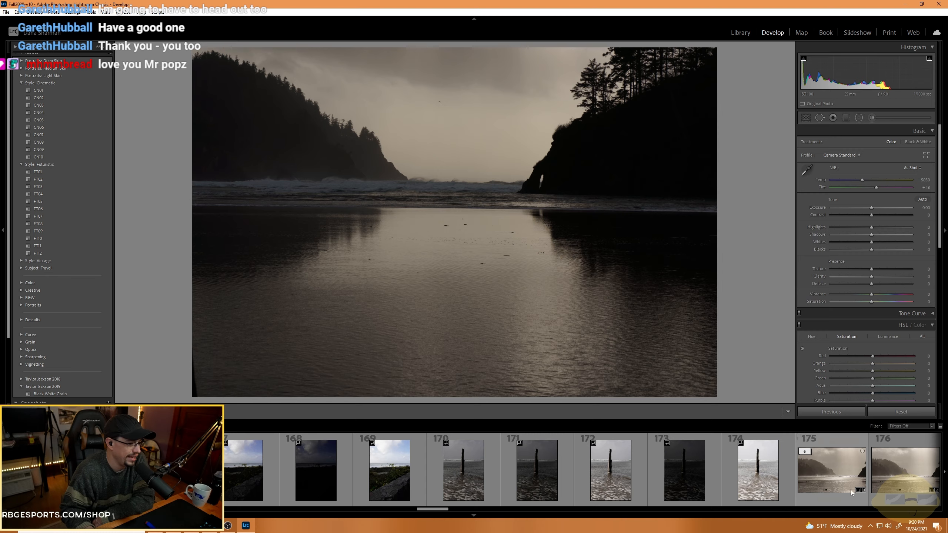
{"action": "left_click", "coordinate": [836, 470]}
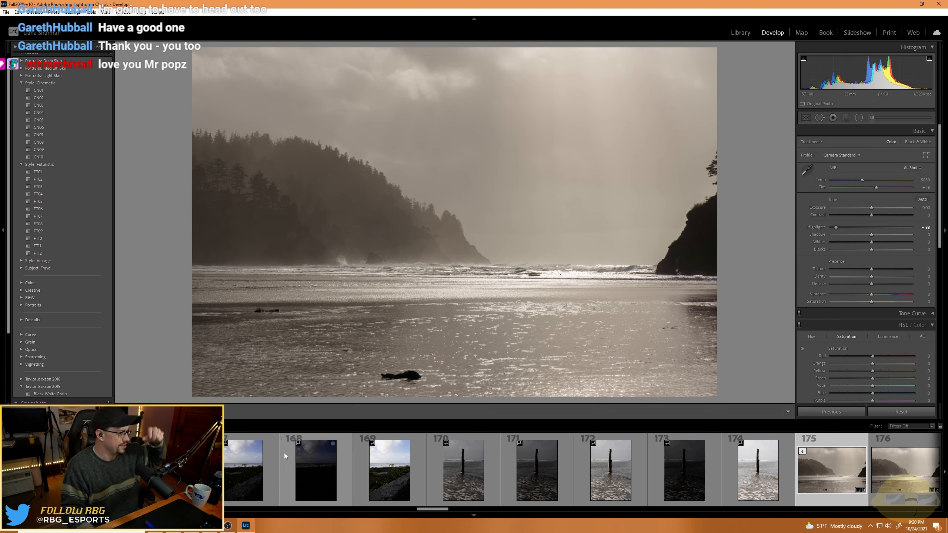
Browse back past the portrait brackets and open the edited HDR seascape with sun rays, photo 139.
{"action": "scroll", "coordinate": [337, 477], "scroll_direction": "up", "scroll_amount": 2}
{"action": "scroll", "coordinate": [335, 479], "scroll_direction": "up", "scroll_amount": 4}
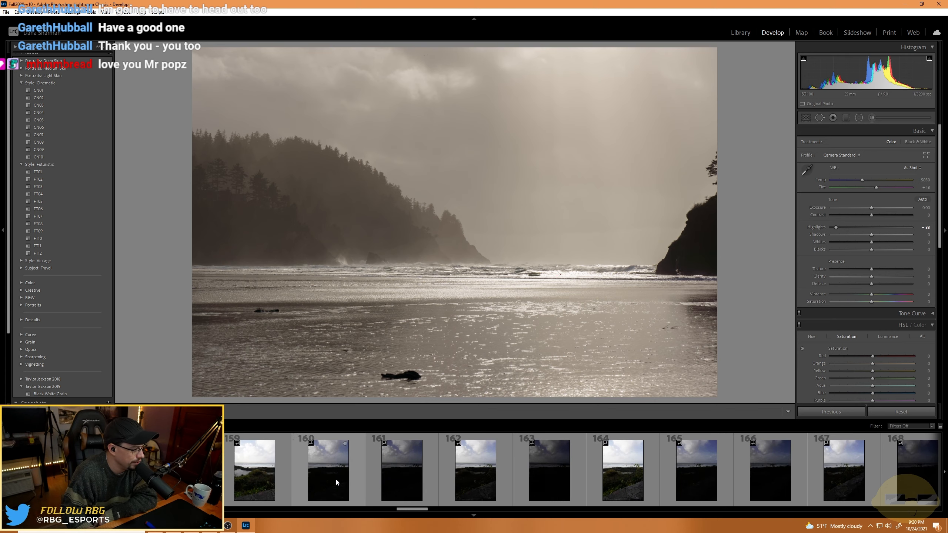
{"action": "scroll", "coordinate": [338, 482], "scroll_direction": "up", "scroll_amount": 6}
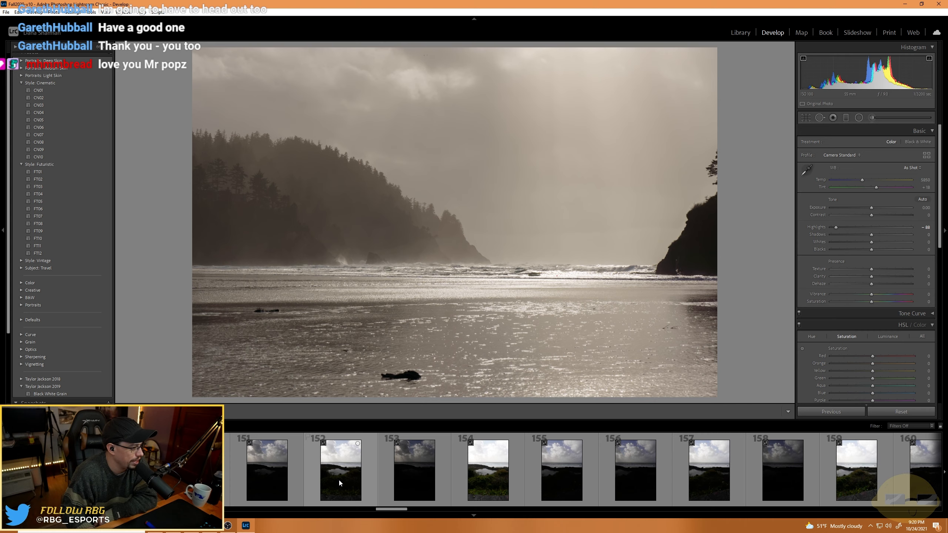
{"action": "scroll", "coordinate": [340, 480], "scroll_direction": "up", "scroll_amount": 4}
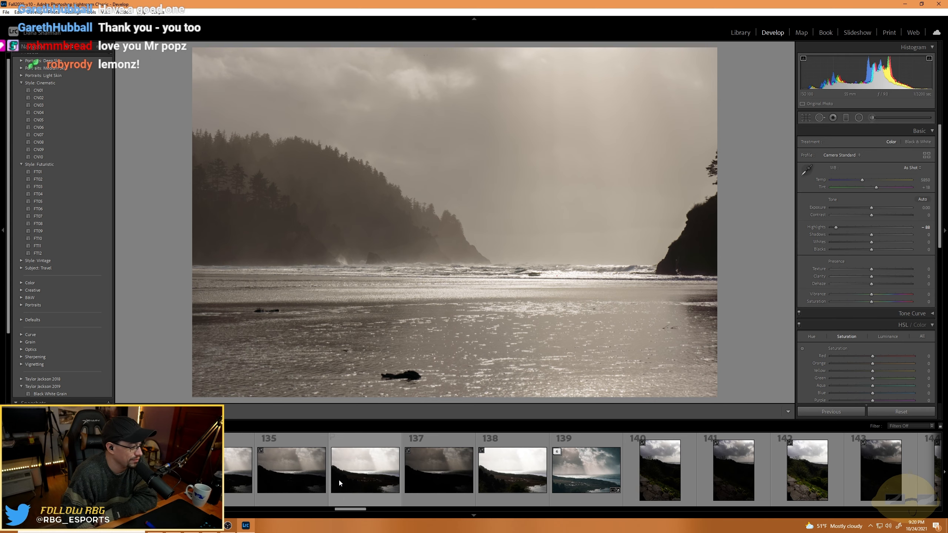
{"action": "left_click", "coordinate": [580, 463]}
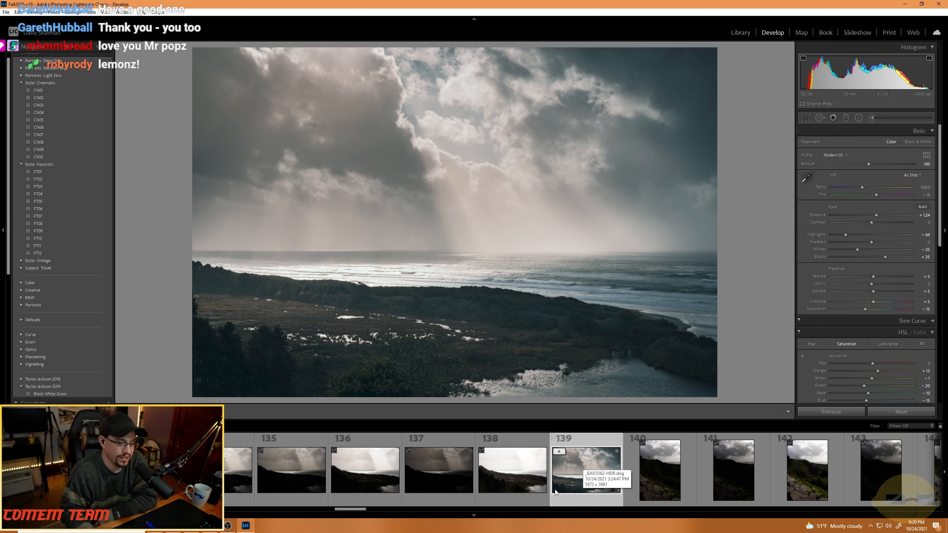
View the edited wide coastal lagoon photo, number 123, and the unedited dark exposure beside it, photo 124.
{"action": "scroll", "coordinate": [395, 487], "scroll_direction": "up", "scroll_amount": 5}
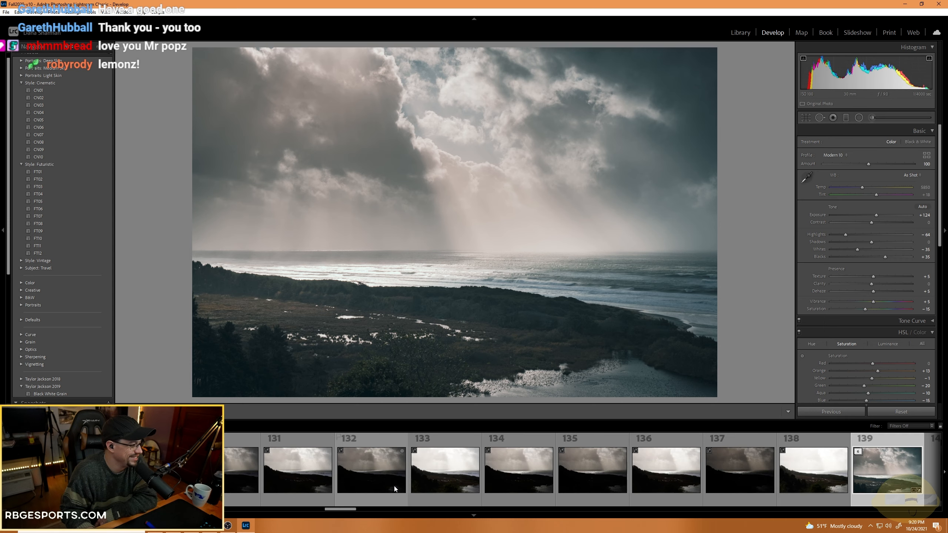
{"action": "left_click", "coordinate": [297, 477]}
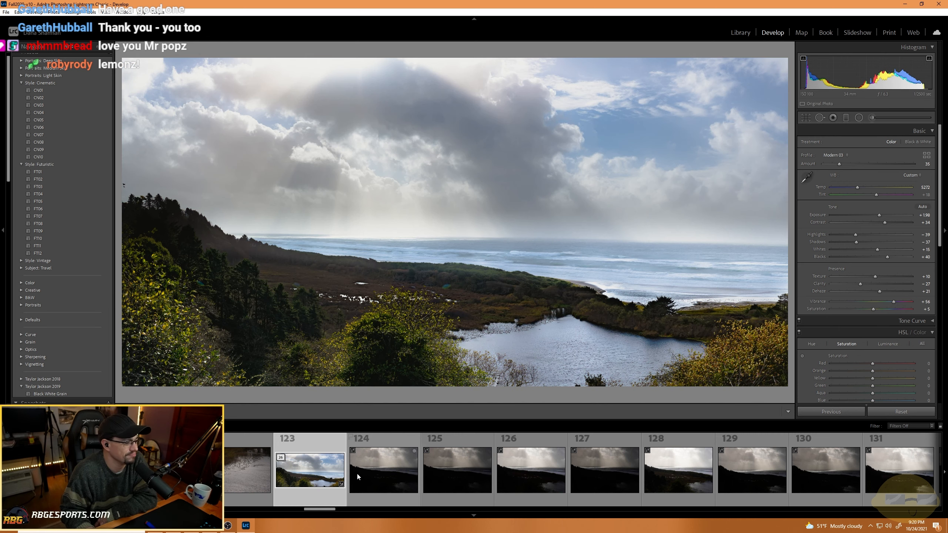
{"action": "left_click", "coordinate": [378, 472]}
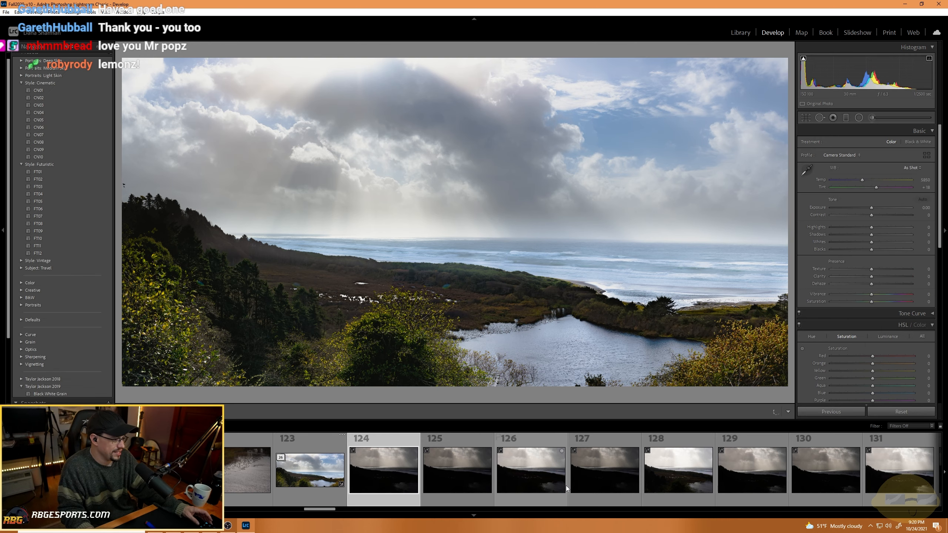
Return to the edited HDR seascape, photo 139, for another look.
{"action": "scroll", "coordinate": [601, 490], "scroll_direction": "down", "scroll_amount": 5}
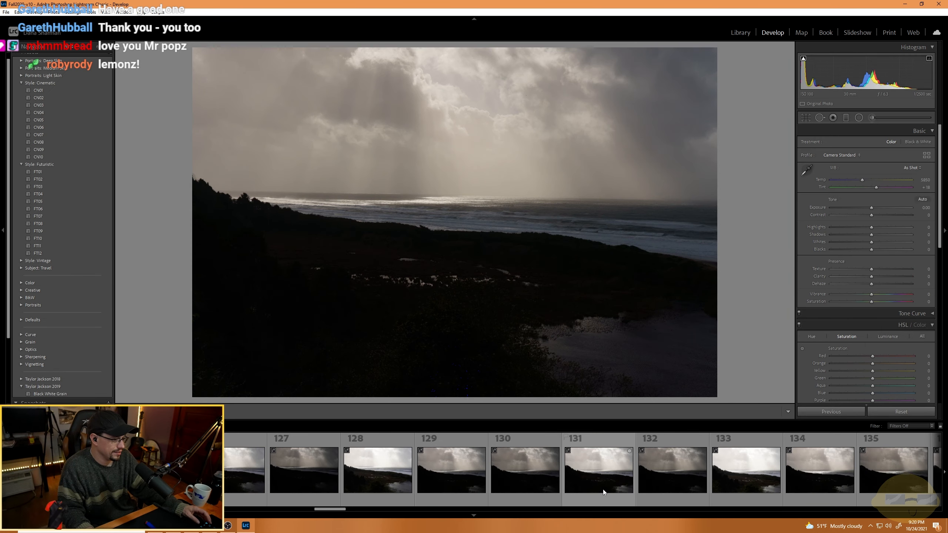
{"action": "scroll", "coordinate": [604, 489], "scroll_direction": "down", "scroll_amount": 3}
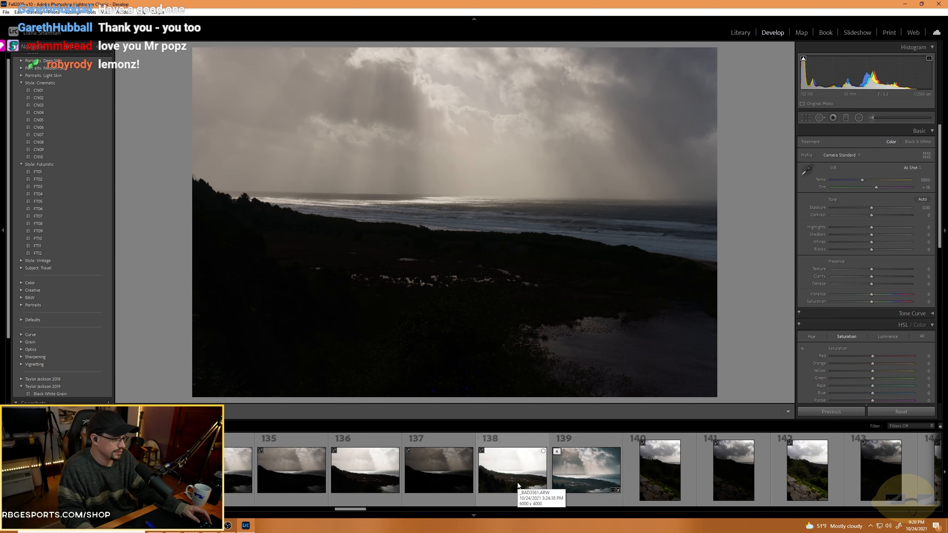
{"action": "left_click", "coordinate": [594, 473]}
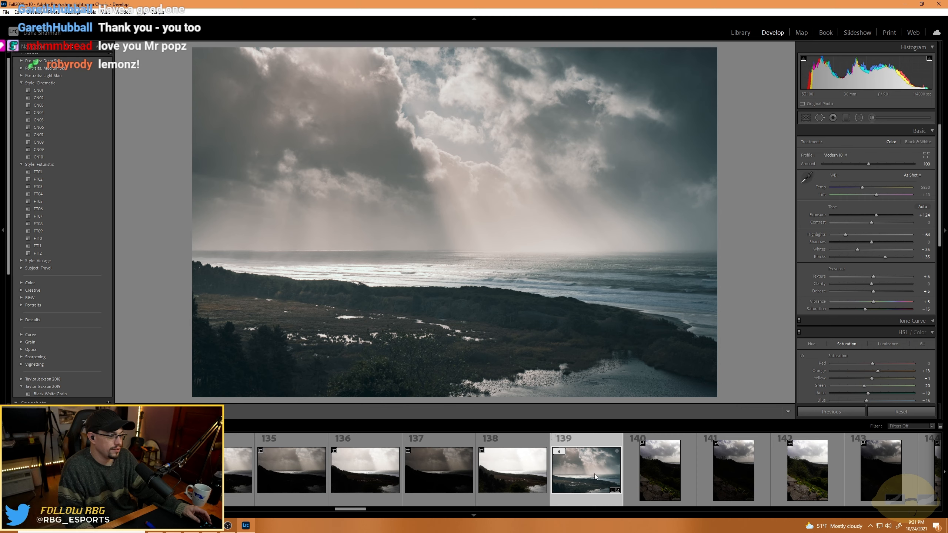
Select the whole run of bracketed portrait-format coastal photos from 140 through 169.
{"action": "scroll", "coordinate": [594, 474], "scroll_direction": "down", "scroll_amount": 4}
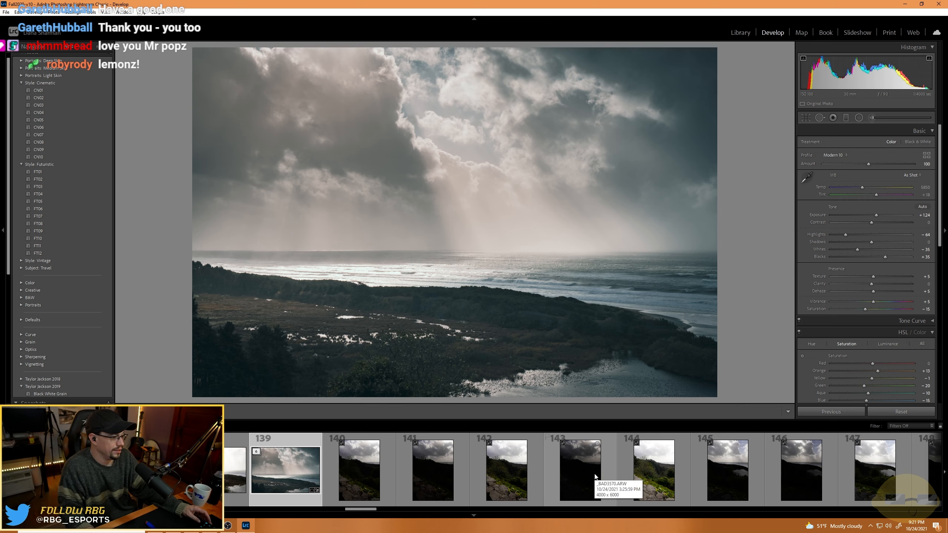
{"action": "scroll", "coordinate": [595, 476], "scroll_direction": "down", "scroll_amount": 4}
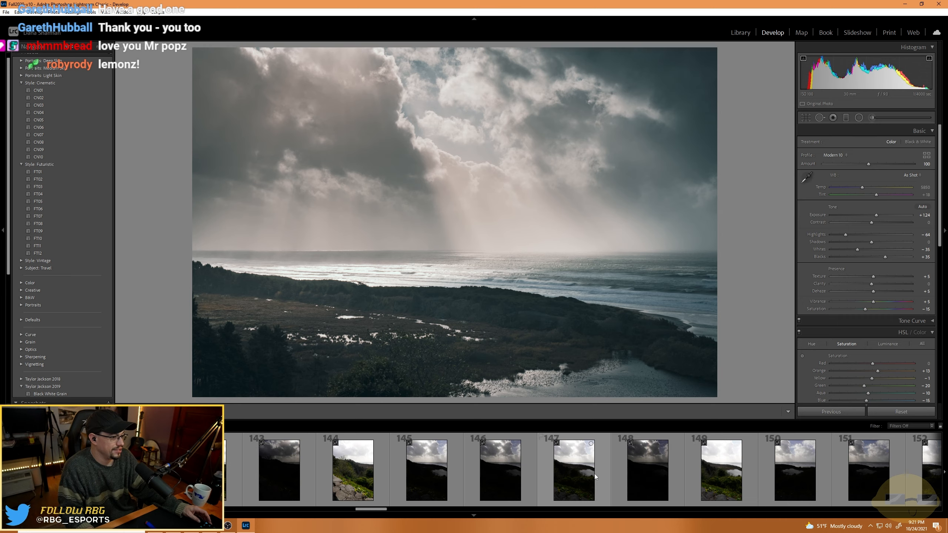
{"action": "scroll", "coordinate": [595, 476], "scroll_direction": "down", "scroll_amount": 4}
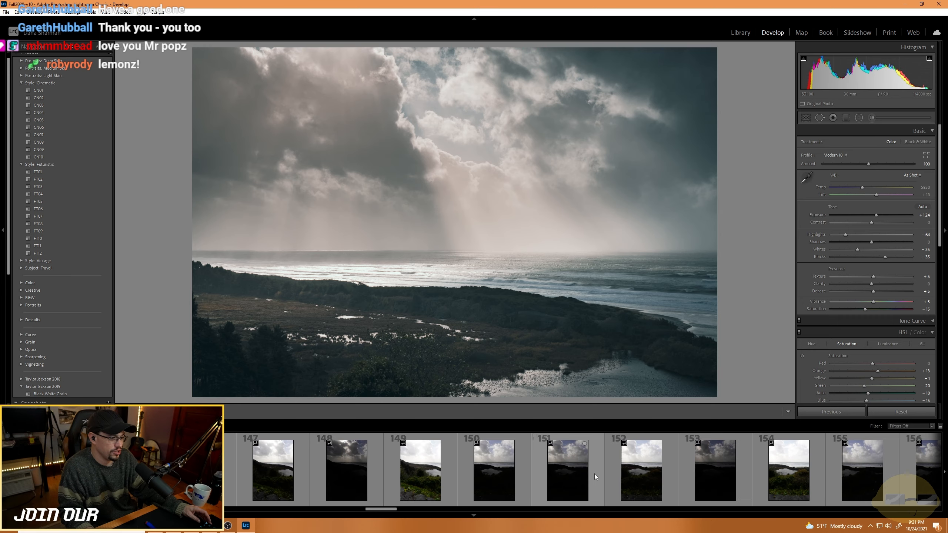
{"action": "scroll", "coordinate": [594, 474], "scroll_direction": "up", "scroll_amount": 12}
{"action": "left_click", "coordinate": [671, 480]}
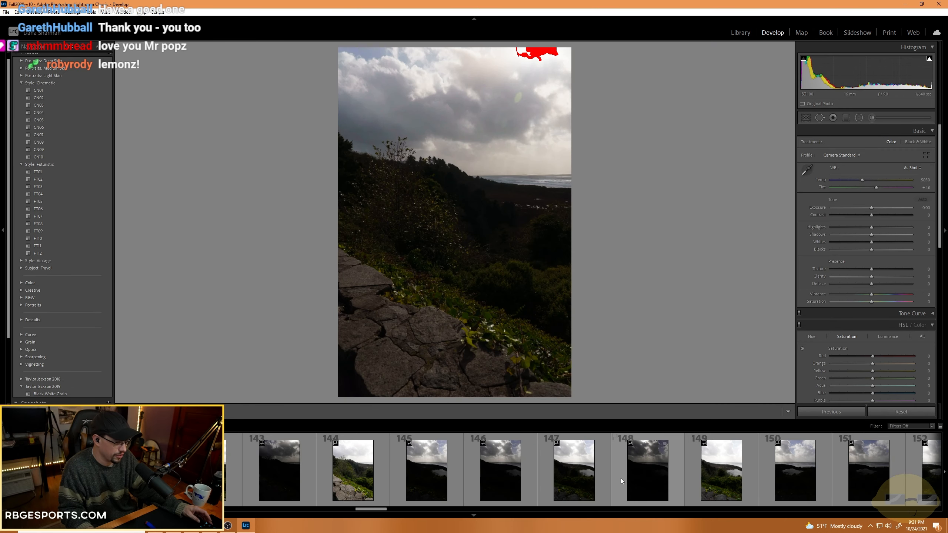
{"action": "scroll", "coordinate": [539, 480], "scroll_direction": "down", "scroll_amount": 8}
{"action": "scroll", "coordinate": [559, 471], "scroll_direction": "down", "scroll_amount": 16}
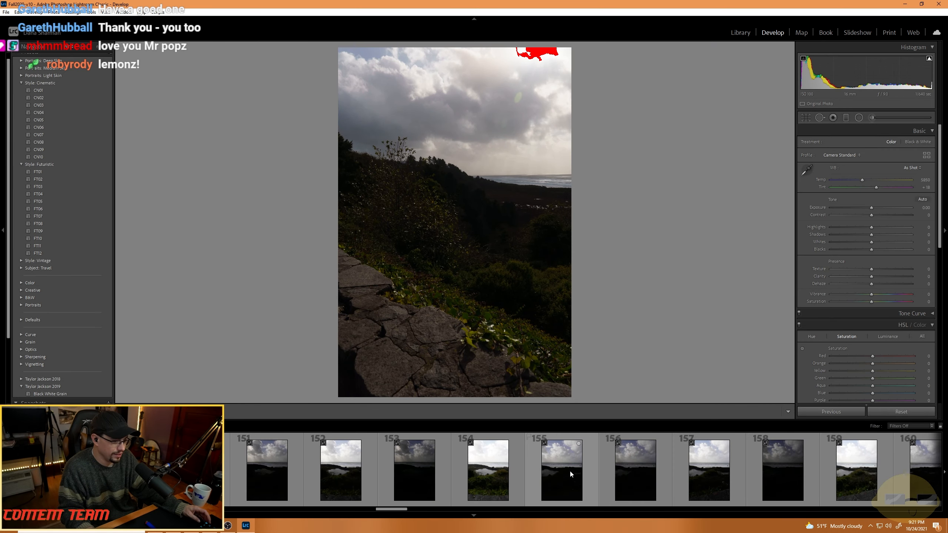
{"action": "scroll", "coordinate": [570, 471], "scroll_direction": "down", "scroll_amount": 4}
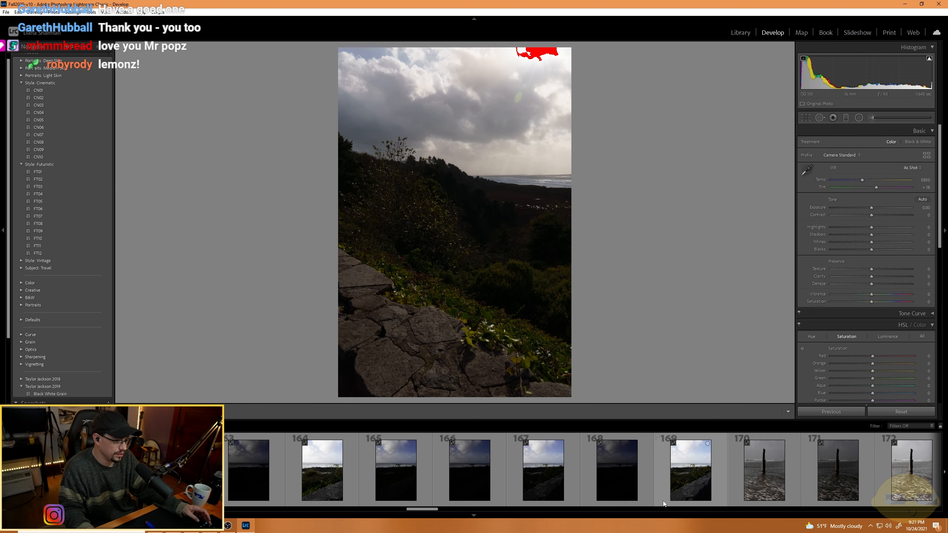
{"action": "left_click", "coordinate": [678, 492], "text": "shift"}
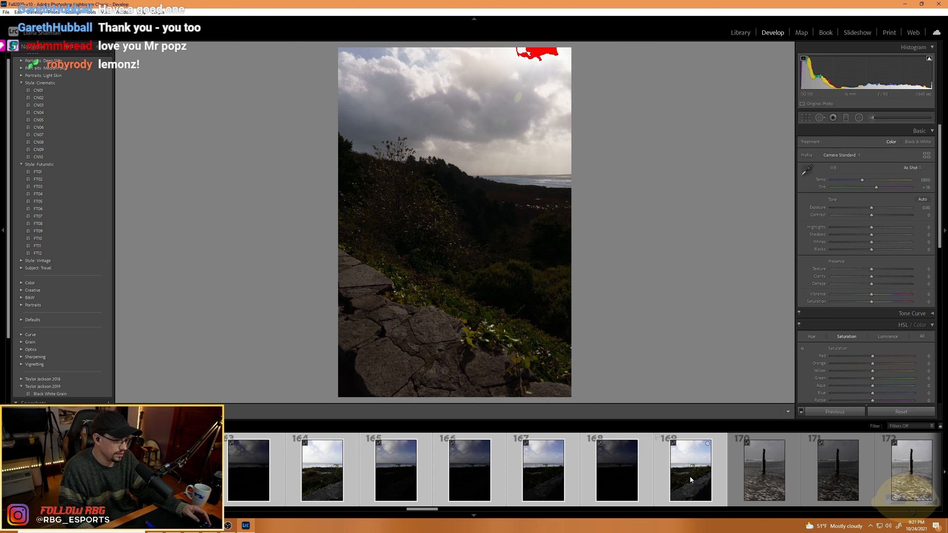
Start a Photo Merge of the selected bracketed photos as an HDR panorama.
{"action": "right_click", "coordinate": [690, 477]}
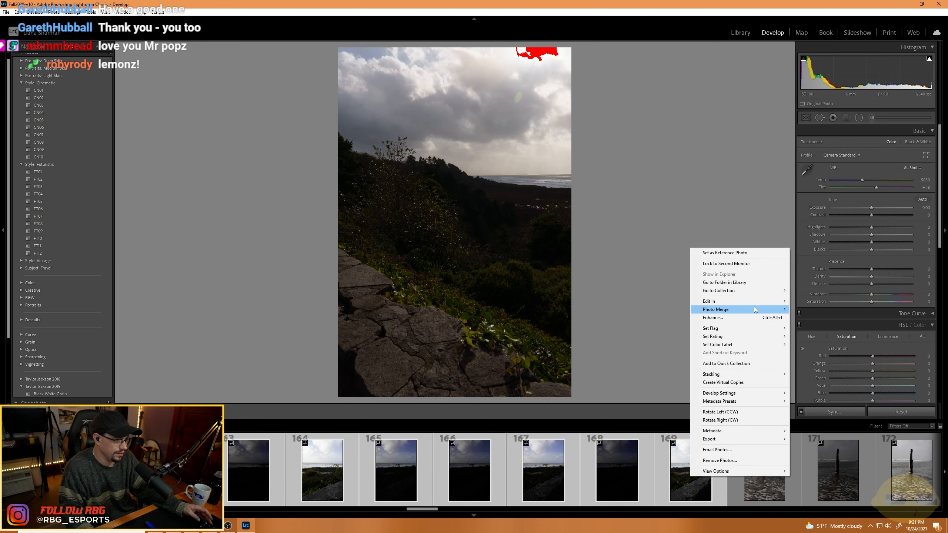
{"action": "mouse_move", "coordinate": [753, 309]}
{"action": "left_click", "coordinate": [809, 326]}
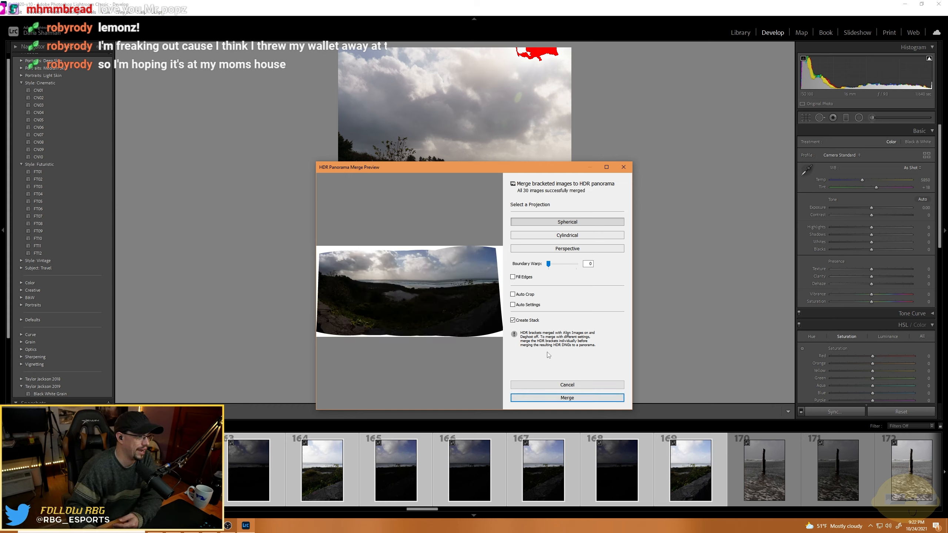
Inspect the shoreline and sky details at closer zoom in the spherical HDR panorama preview.
{"action": "left_click", "coordinate": [435, 278]}
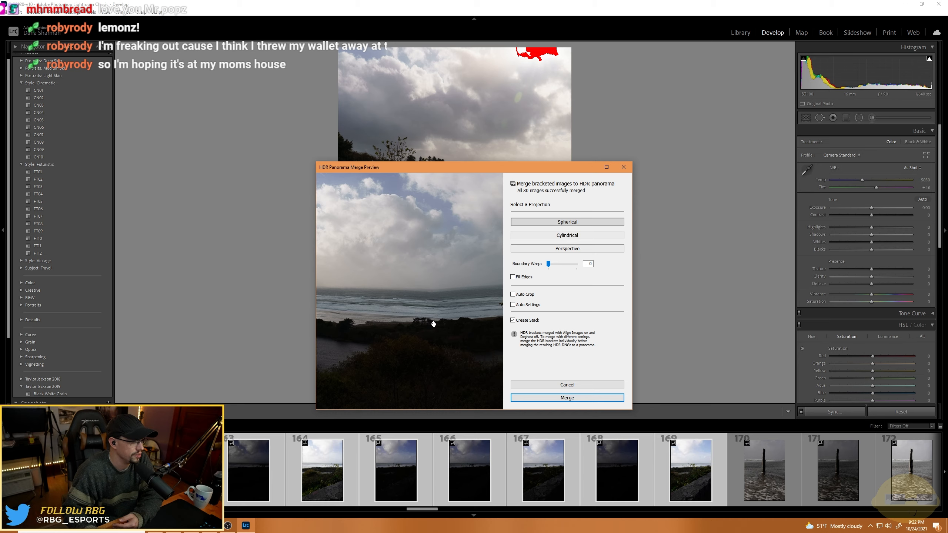
{"action": "left_click", "coordinate": [455, 310]}
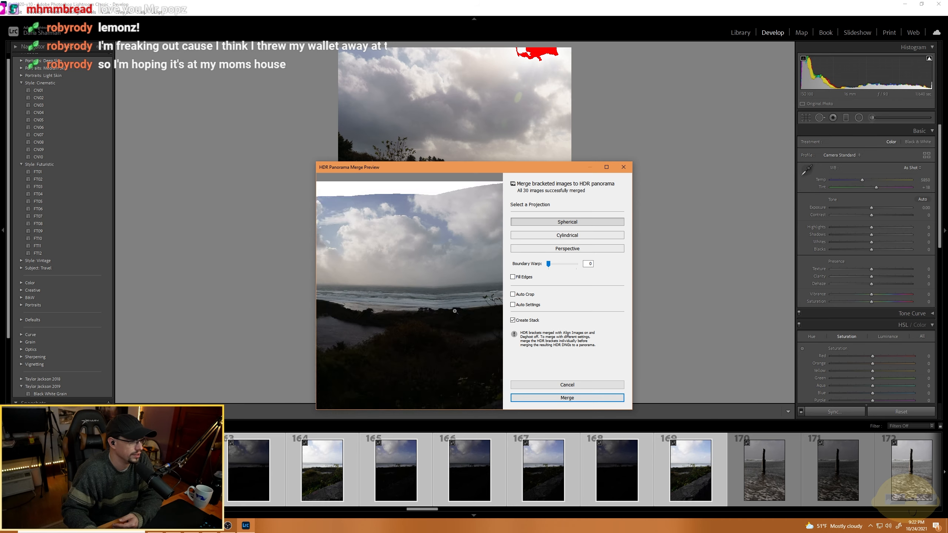
{"action": "left_click", "coordinate": [416, 299]}
{"action": "left_click", "coordinate": [383, 286]}
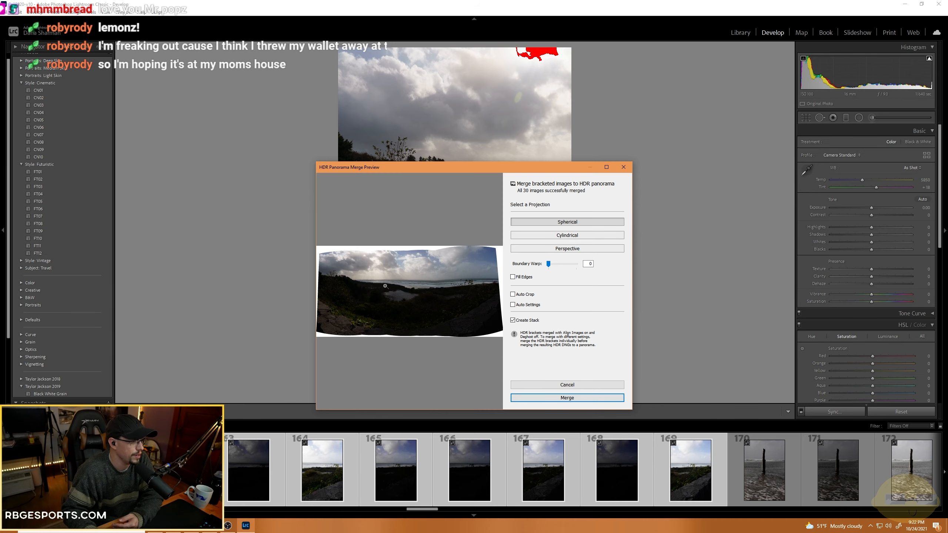
{"action": "left_click", "coordinate": [385, 285]}
{"action": "left_click", "coordinate": [447, 287]}
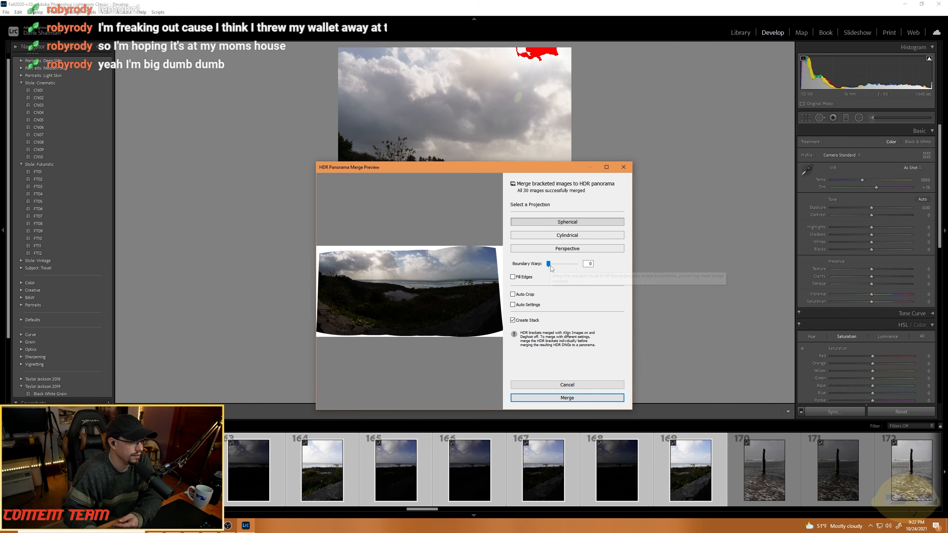
Set the panorama's Boundary Warp to 60 and enable Fill Edges.
{"action": "left_click_drag", "start_coordinate": [548, 264], "coordinate": [566, 269]}
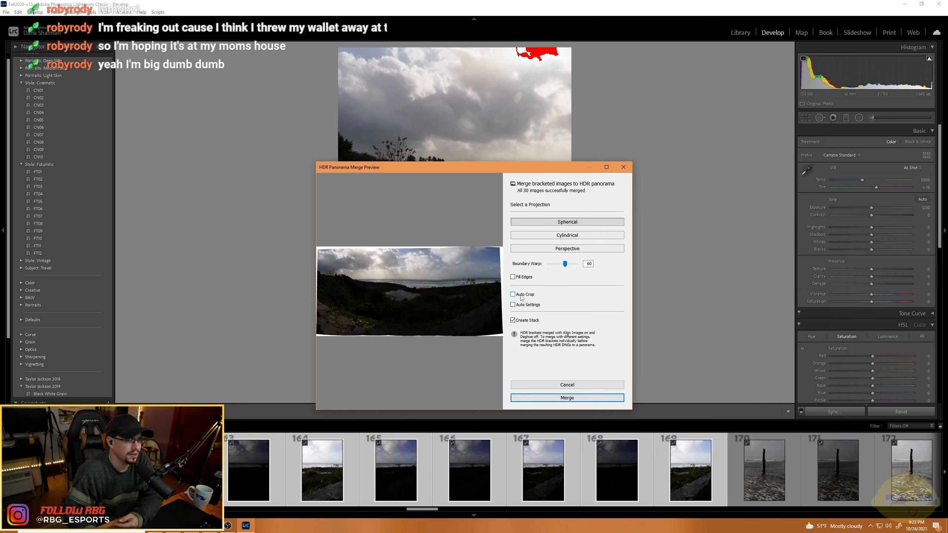
{"action": "left_click", "coordinate": [523, 281]}
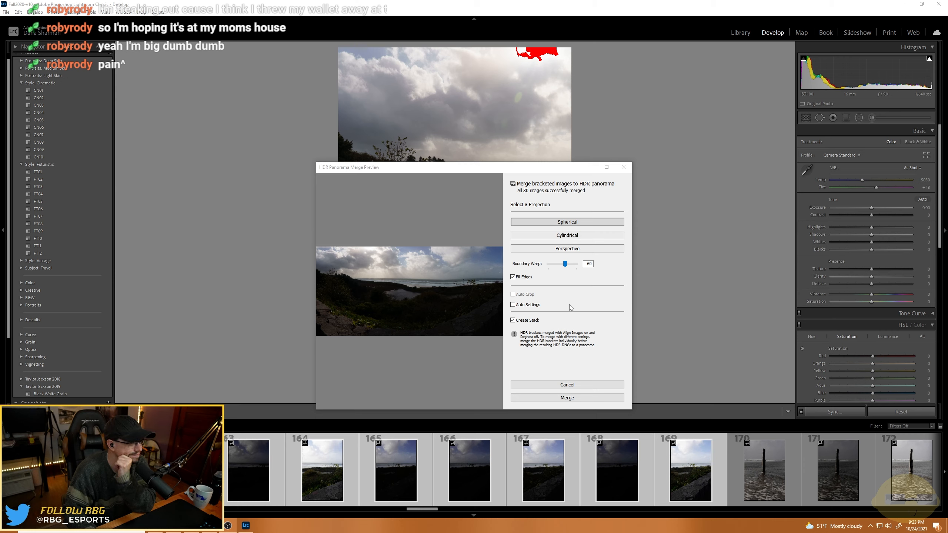
Inspect the shoreline, sky and dark foreground at closer zoom in the edge-filled spherical panorama preview.
{"action": "left_click", "coordinate": [444, 284]}
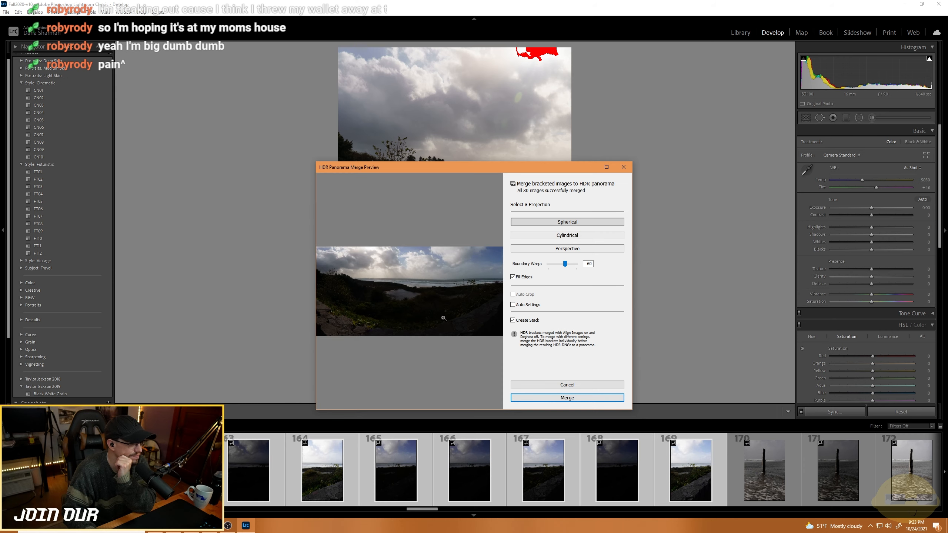
{"action": "left_click", "coordinate": [457, 309]}
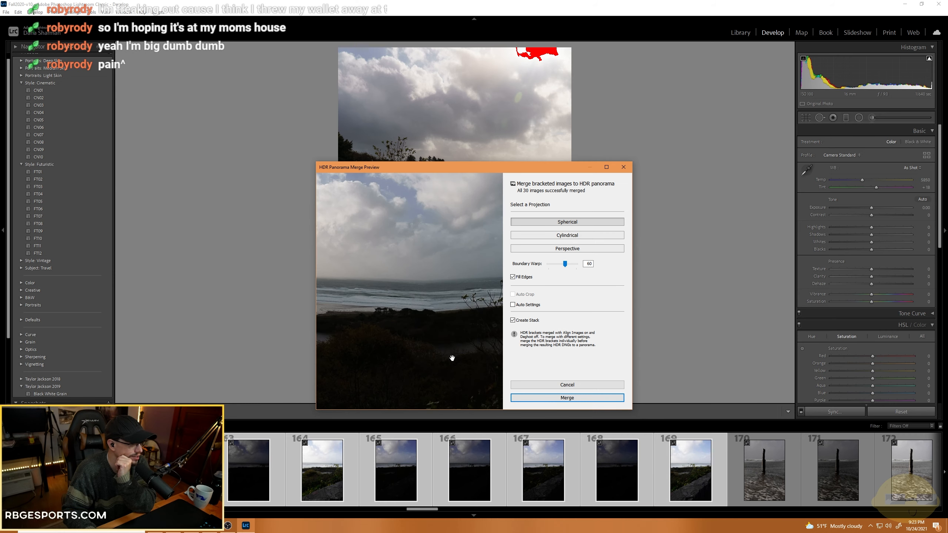
{"action": "left_click", "coordinate": [434, 294]}
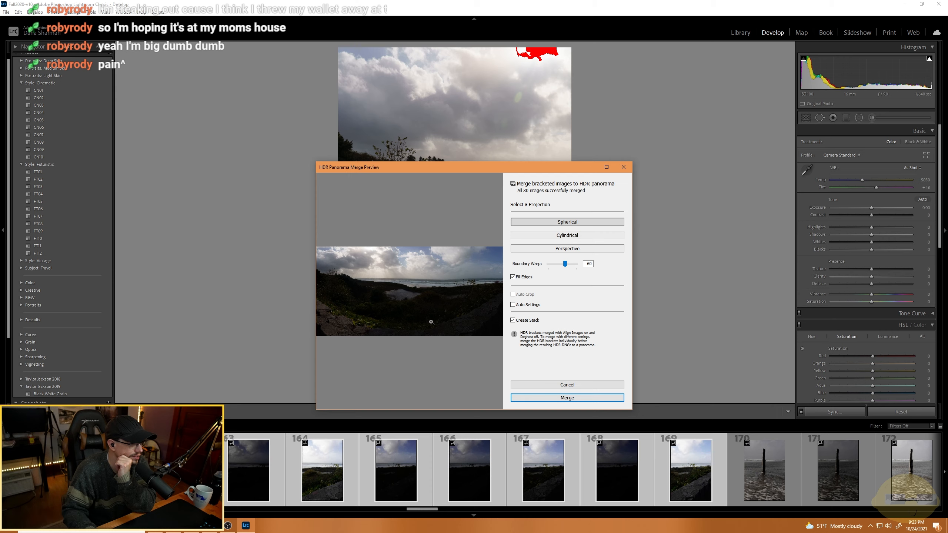
{"action": "left_click", "coordinate": [371, 282]}
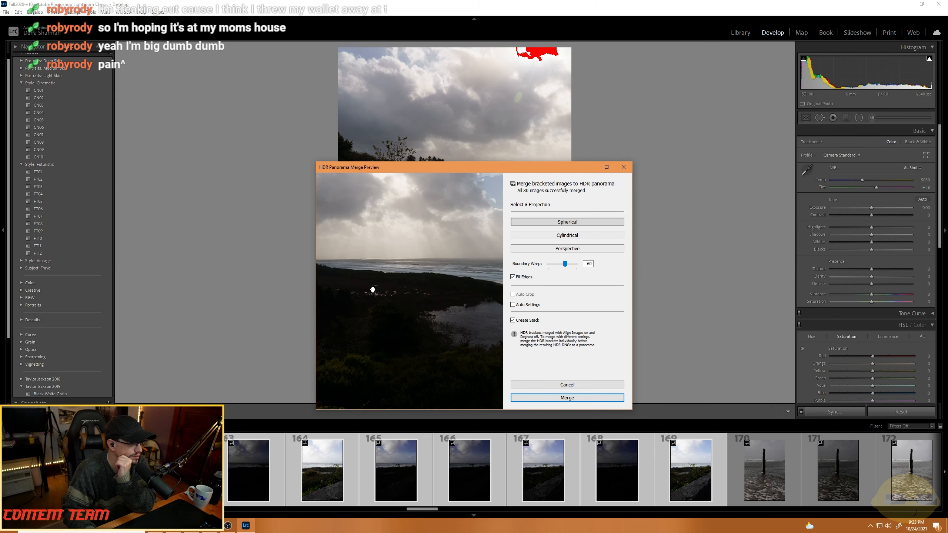
{"action": "left_click", "coordinate": [427, 278]}
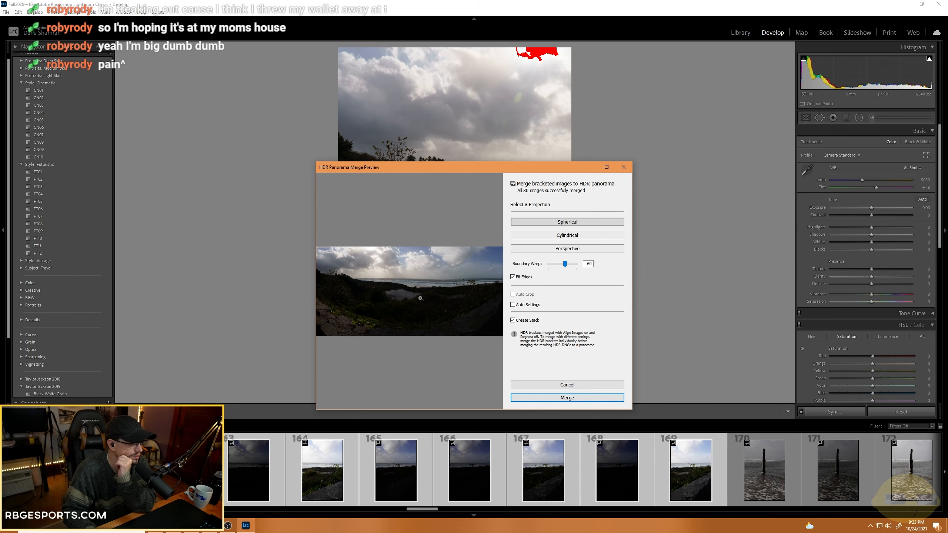
{"action": "left_click", "coordinate": [429, 288]}
{"action": "left_click", "coordinate": [447, 285]}
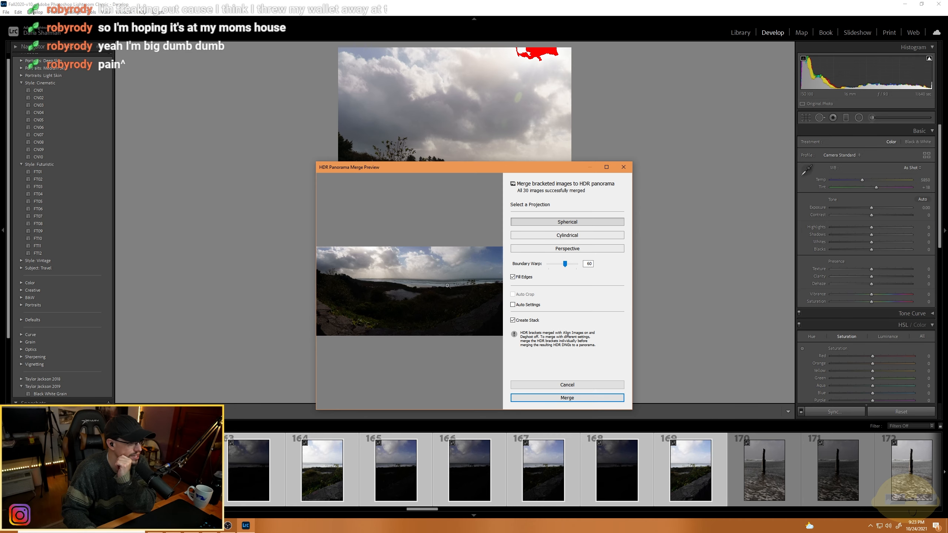
{"action": "left_click", "coordinate": [593, 397]}
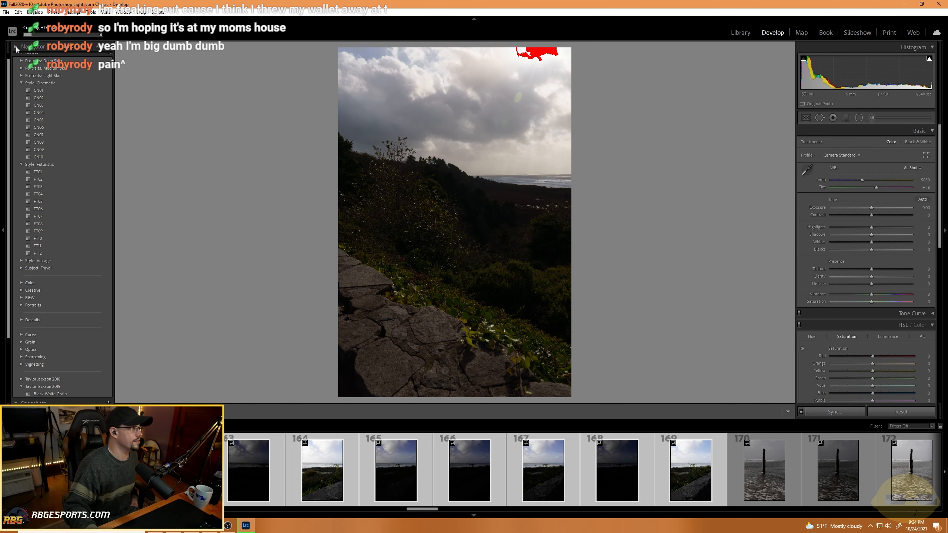
{"action": "left_click", "coordinate": [102, 36]}
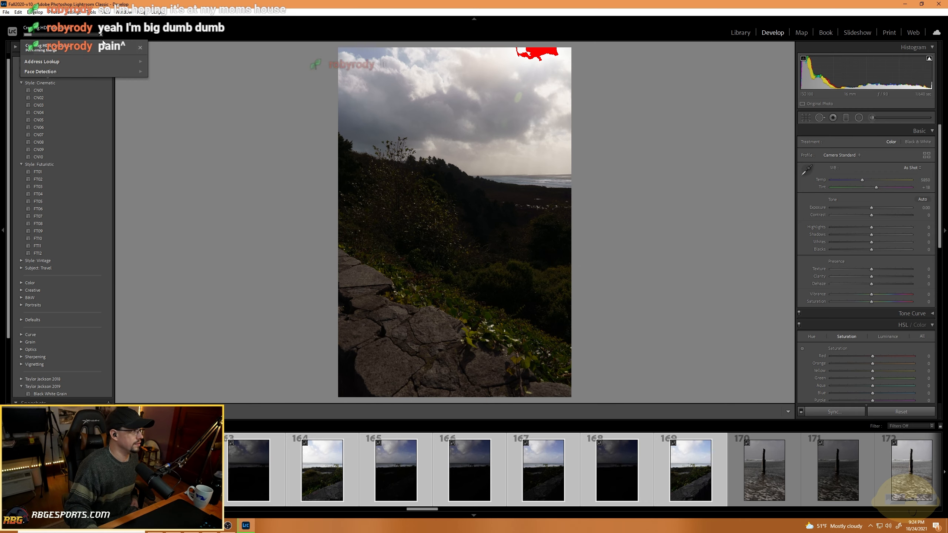
{"action": "left_click", "coordinate": [141, 48]}
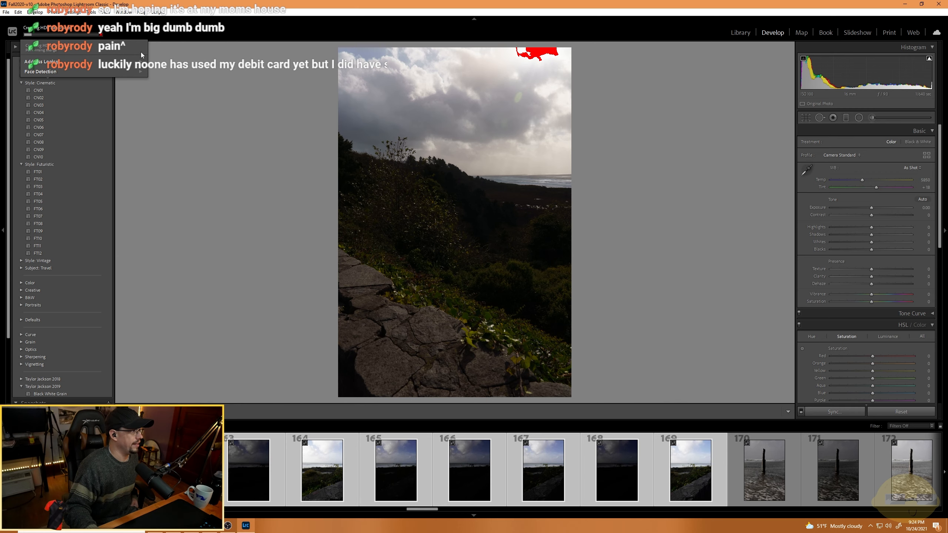
{"action": "left_click", "coordinate": [100, 36]}
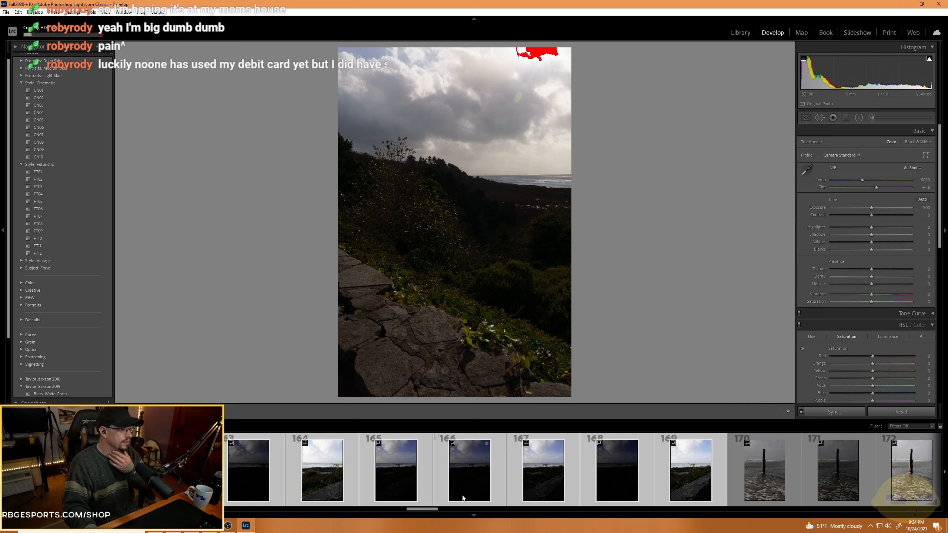
Merge the selected bracketed photos as an HDR panorama using the Cylindrical projection.
{"action": "right_click", "coordinate": [398, 434]}
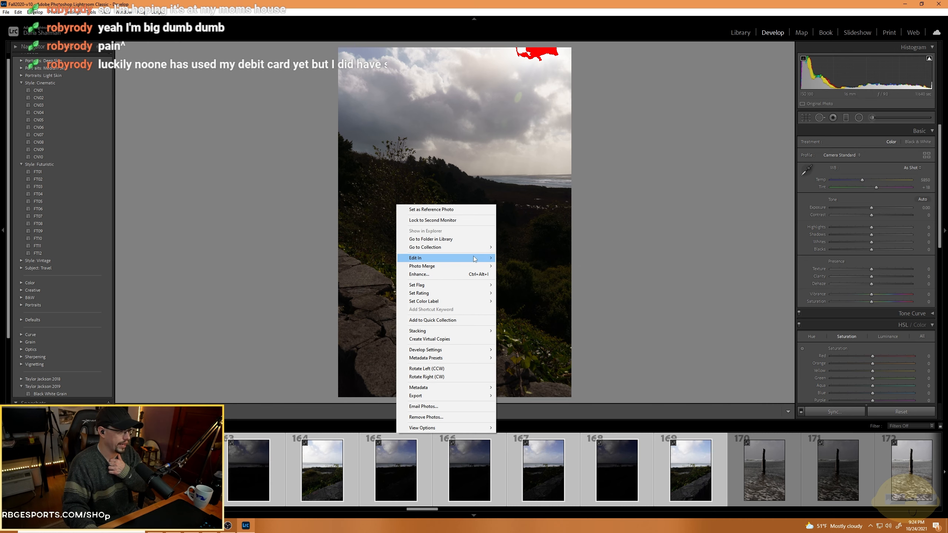
{"action": "mouse_move", "coordinate": [476, 269]}
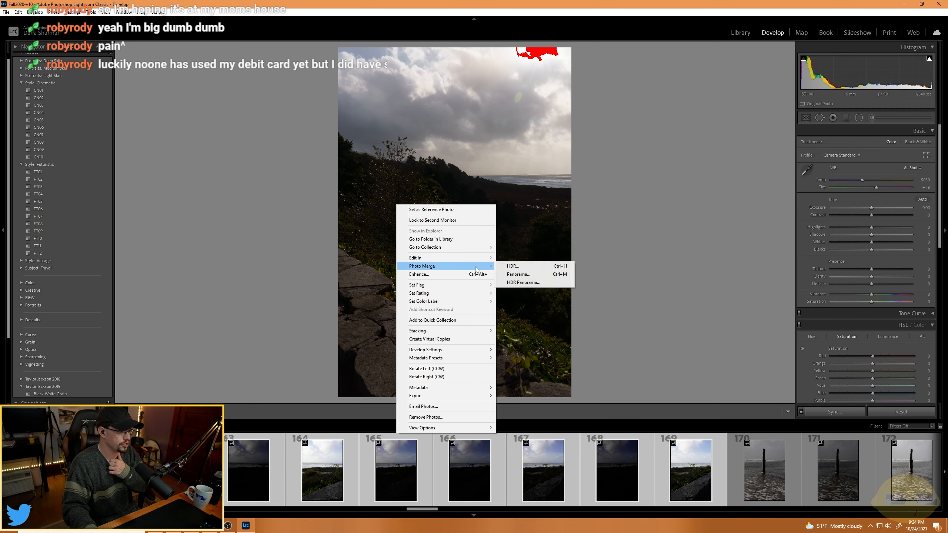
{"action": "left_click", "coordinate": [522, 282]}
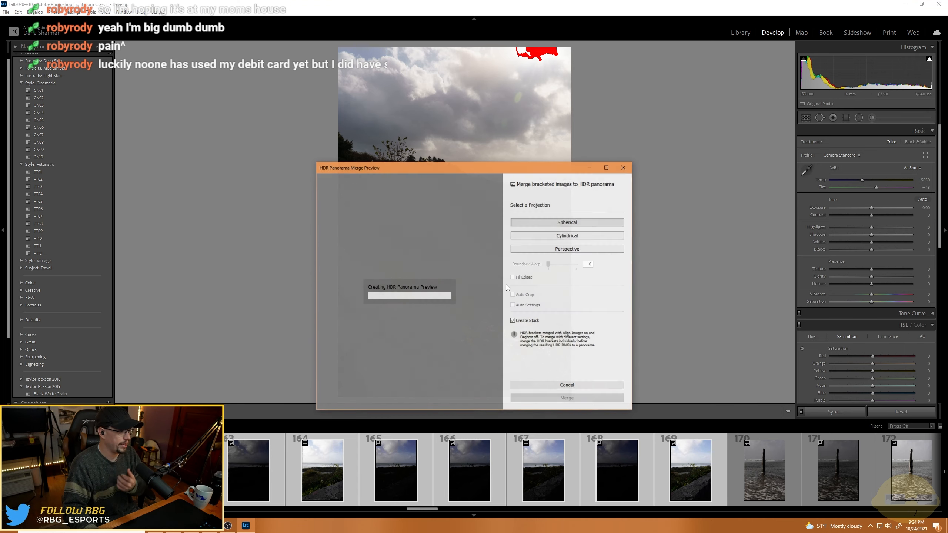
{"action": "left_click", "coordinate": [553, 236]}
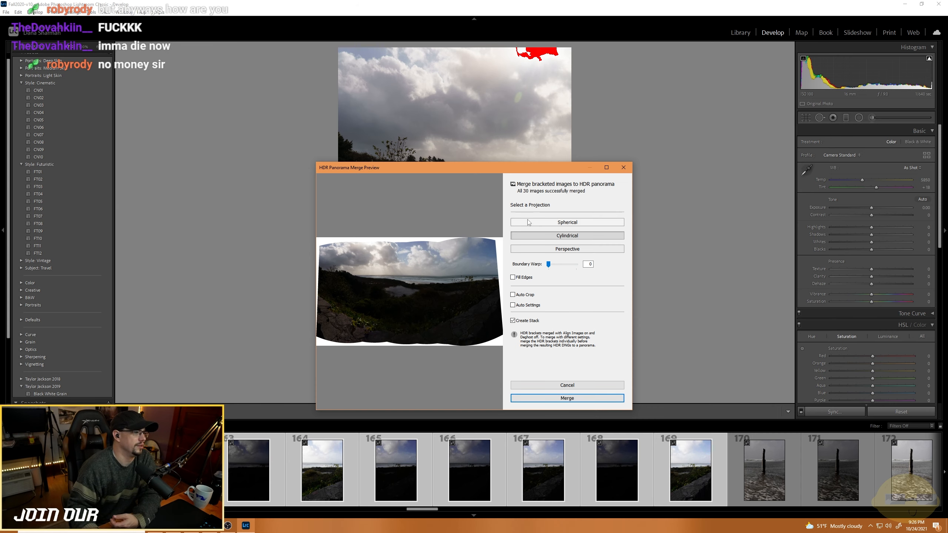
{"action": "left_click", "coordinate": [534, 398]}
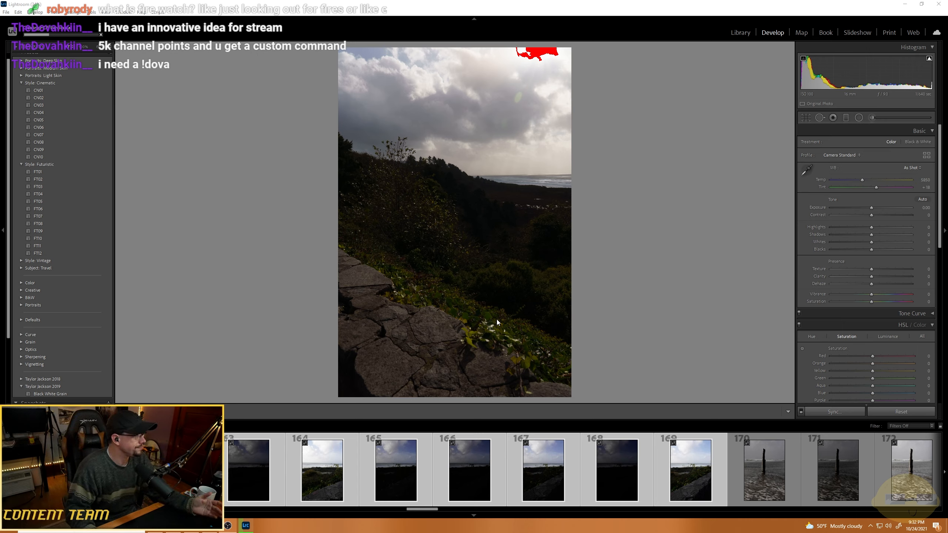
{"action": "left_click", "coordinate": [200, 18]}
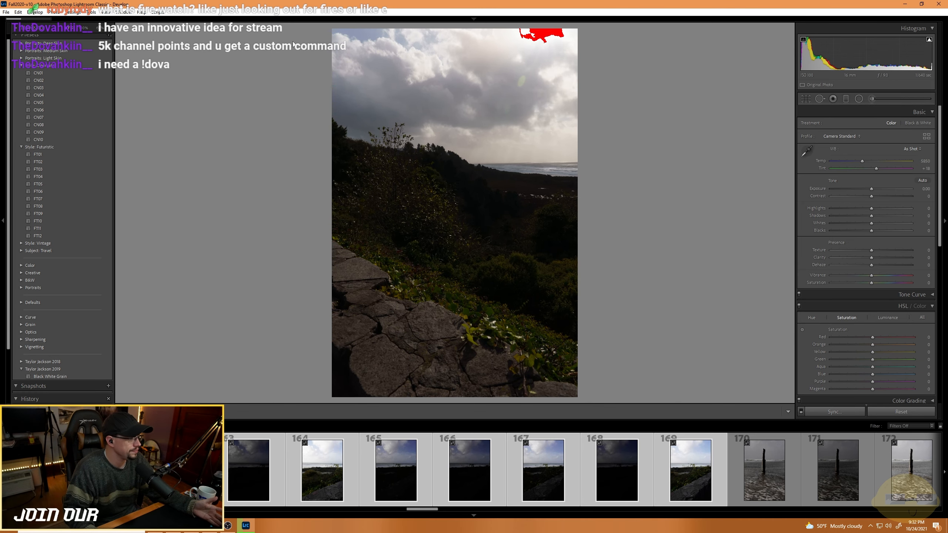
{"action": "mouse_move", "coordinate": [291, 23]}
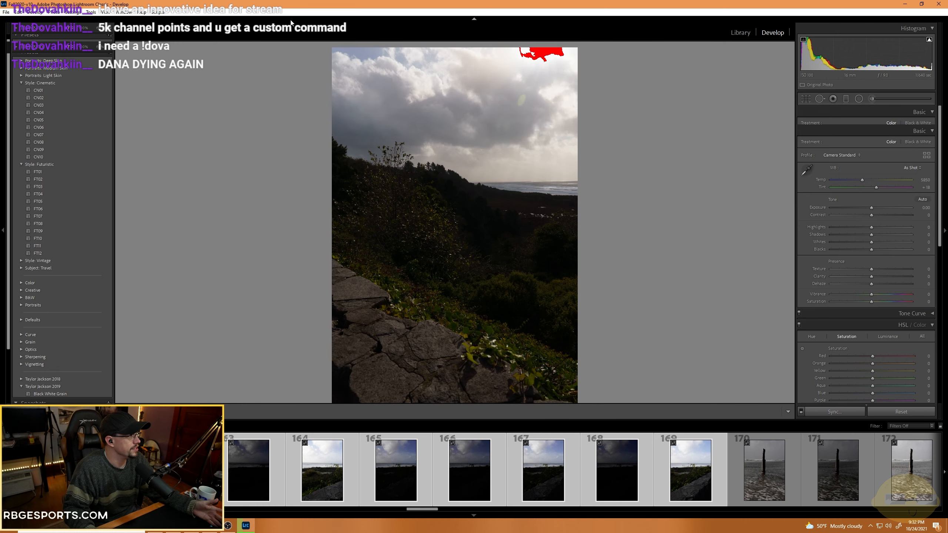
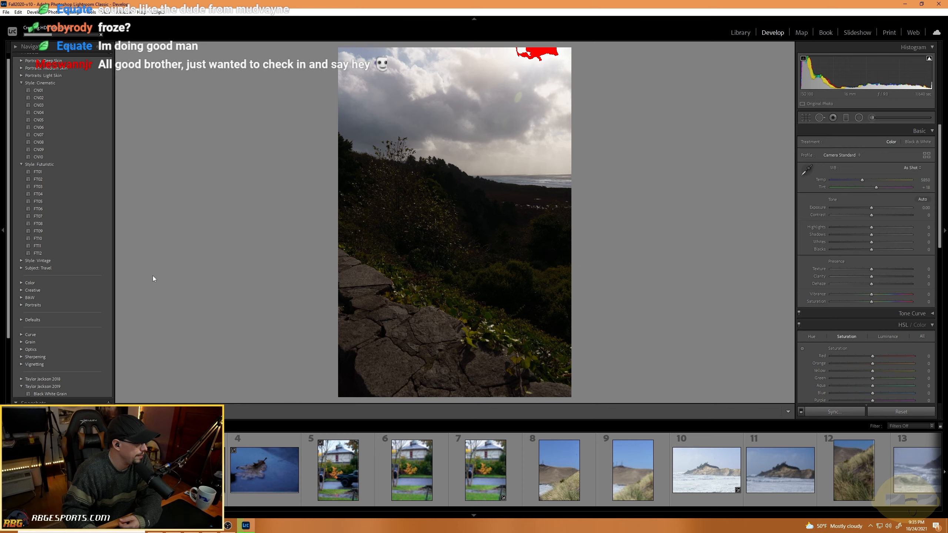
Open the Library, view the selected bracketed photos in survey and loupe views, and return to the start of the grid.
{"action": "left_click", "coordinate": [740, 33]}
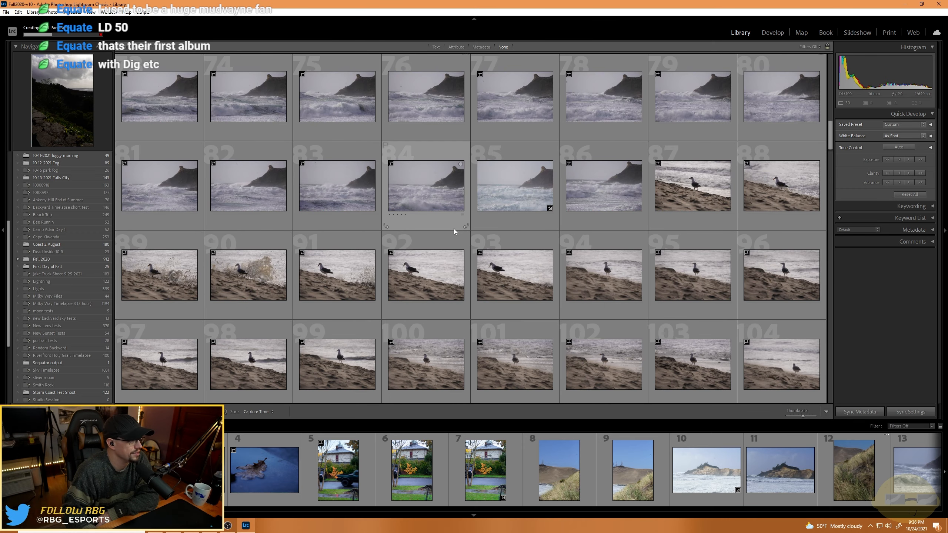
{"action": "scroll", "coordinate": [465, 265], "scroll_direction": "up", "scroll_amount": 9}
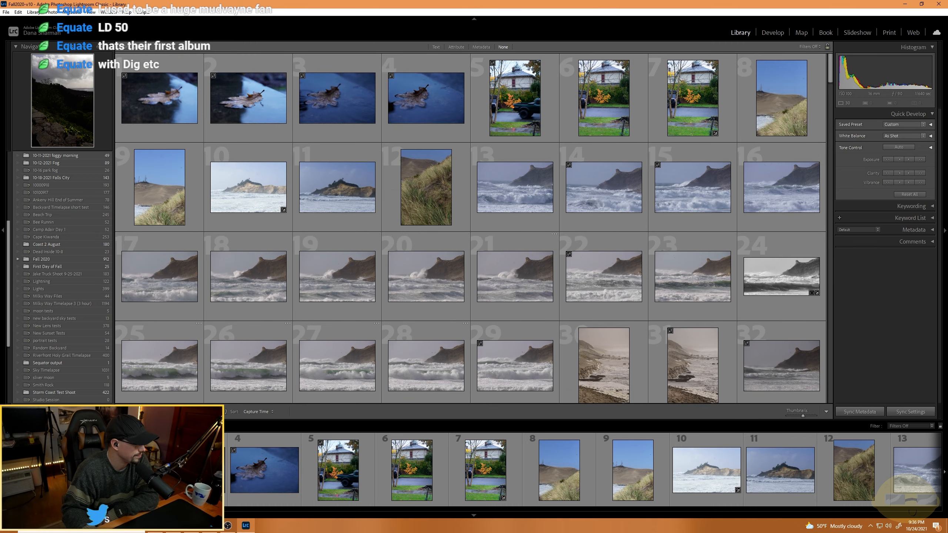
{"action": "key", "text": "n"}
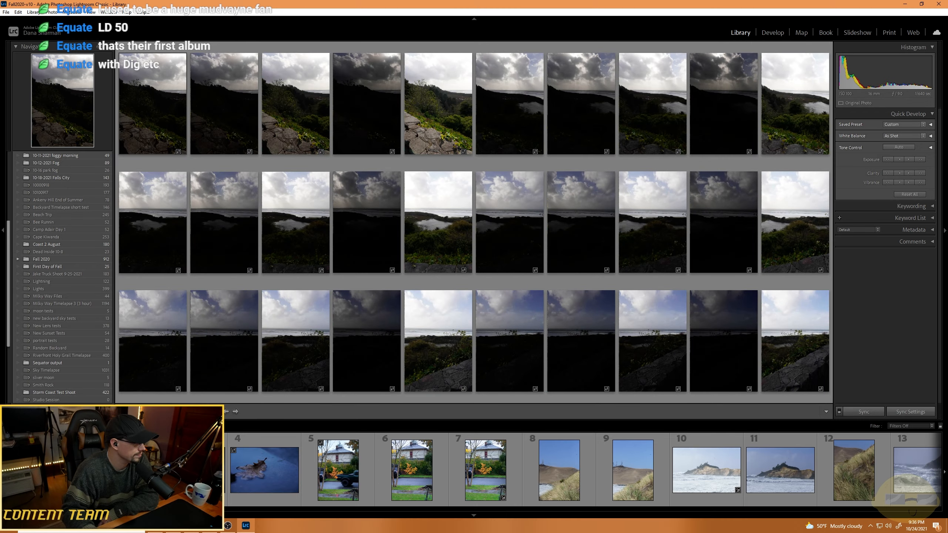
{"action": "key", "text": "g"}
{"action": "key", "text": "e"}
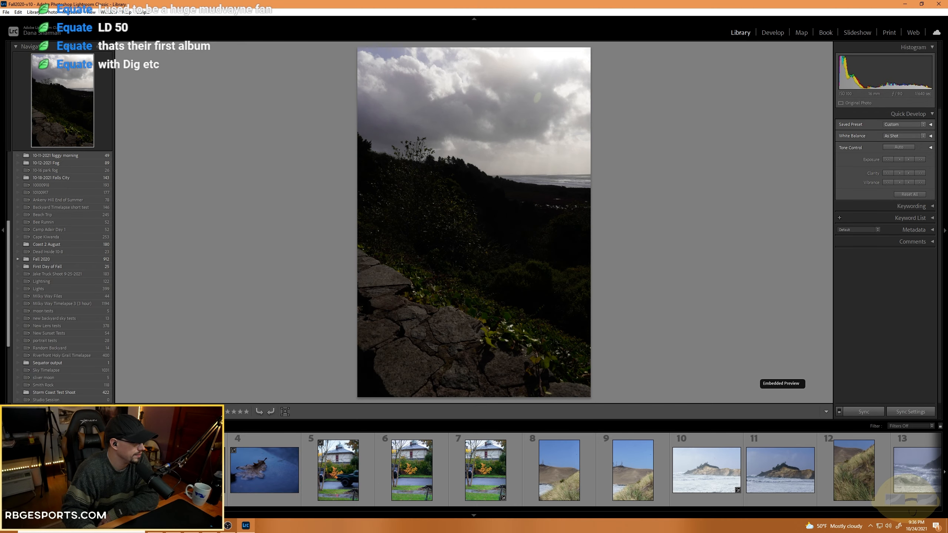
{"action": "key", "text": "g"}
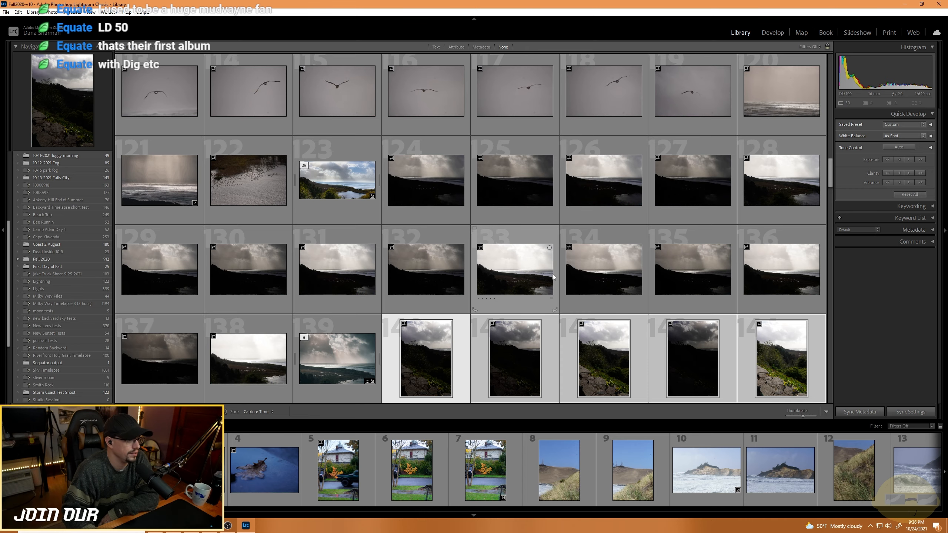
{"action": "scroll", "coordinate": [552, 274], "scroll_direction": "up", "scroll_amount": 15}
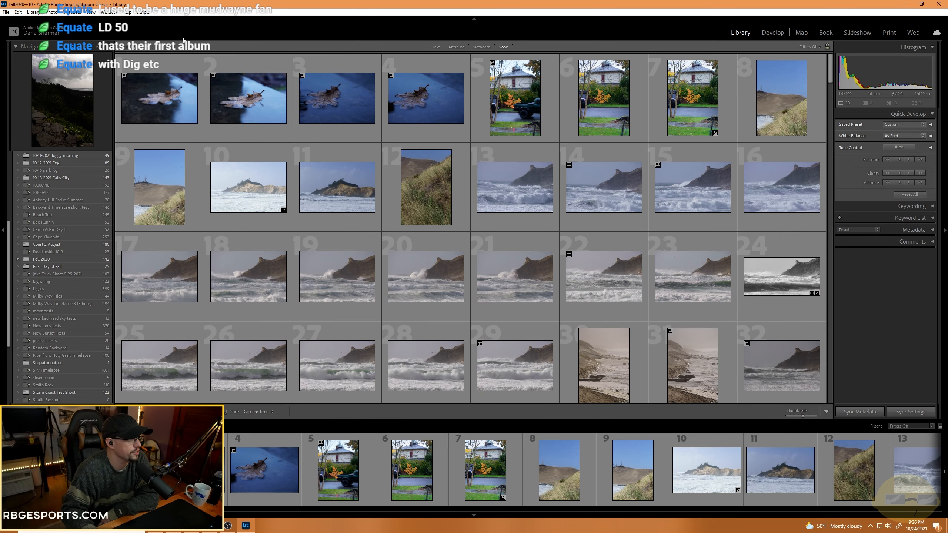
View headland photo 10 enlarged in loupe view and return to the grid.
{"action": "left_click", "coordinate": [256, 198]}
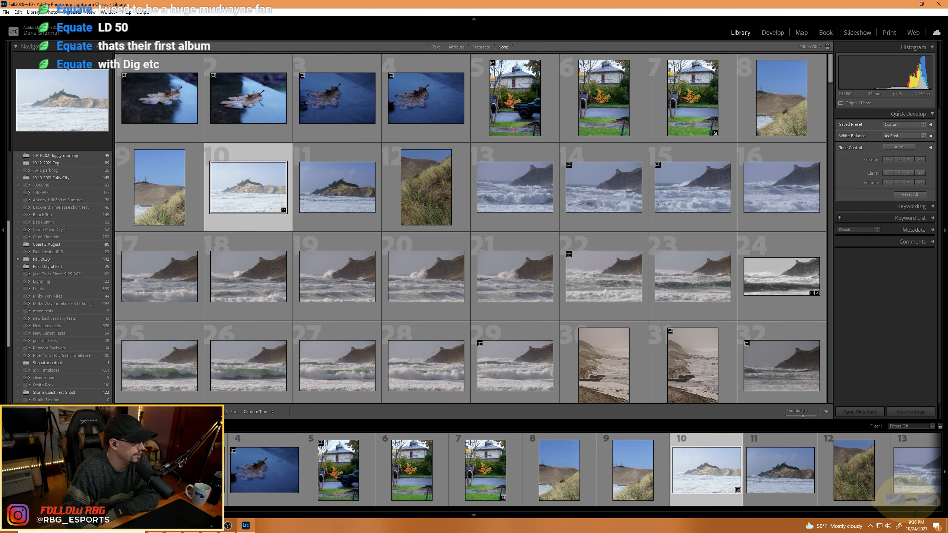
{"action": "key", "text": "e"}
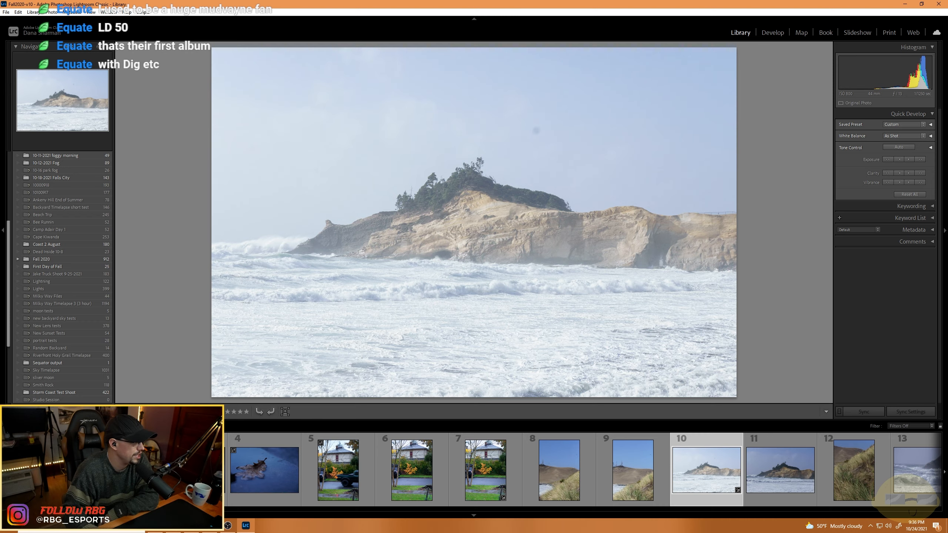
{"action": "key", "text": "g"}
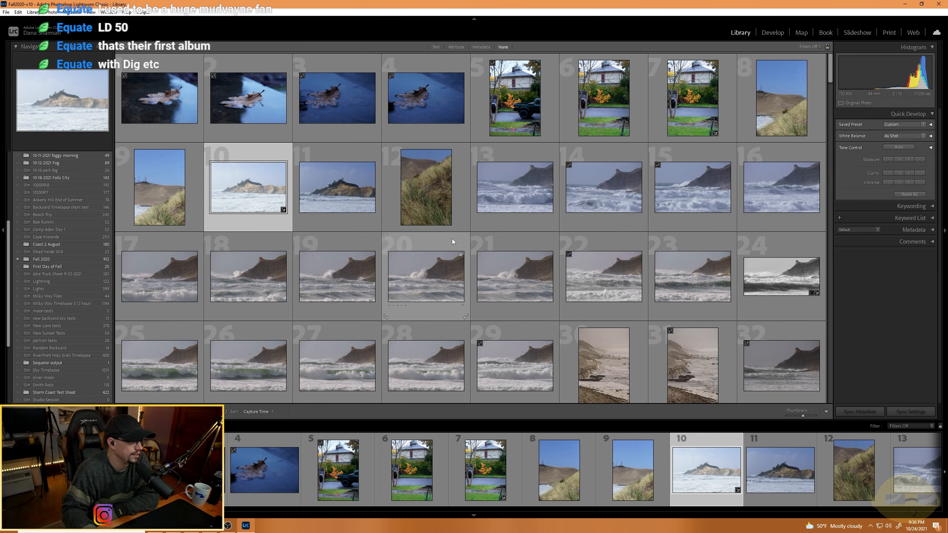
Find flying seagull photo 108 in the grid and view it enlarged.
{"action": "scroll", "coordinate": [452, 239], "scroll_direction": "down", "scroll_amount": 2}
{"action": "scroll", "coordinate": [453, 240], "scroll_direction": "down", "scroll_amount": 5}
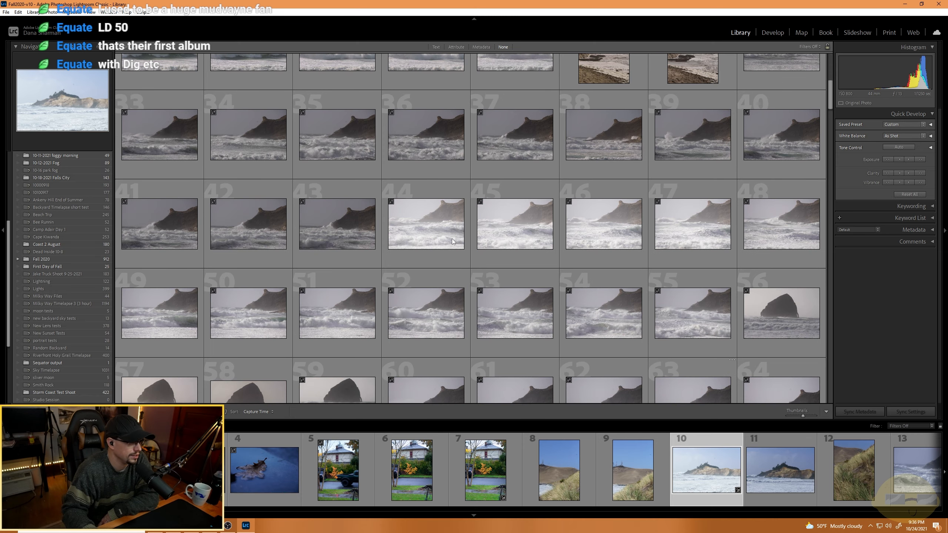
{"action": "scroll", "coordinate": [453, 241], "scroll_direction": "down", "scroll_amount": 8}
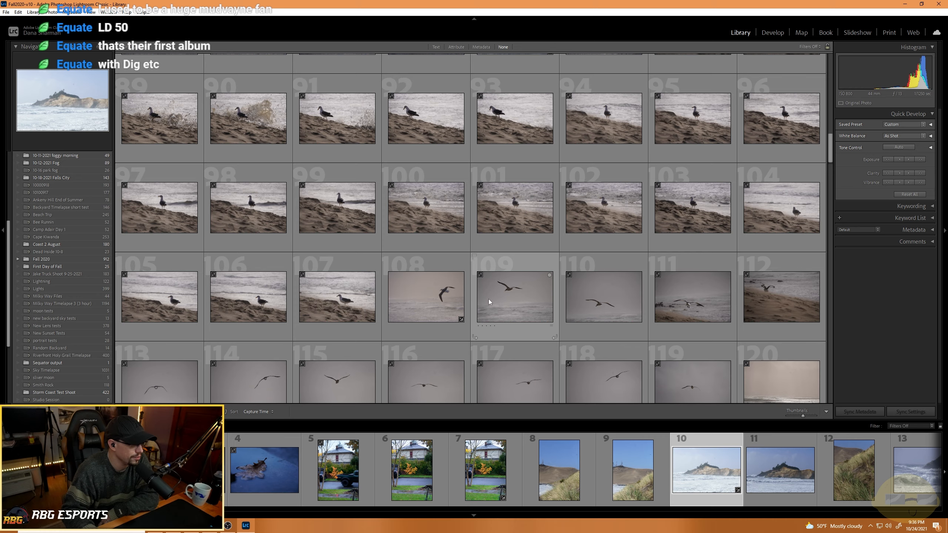
{"action": "double_click", "coordinate": [398, 315]}
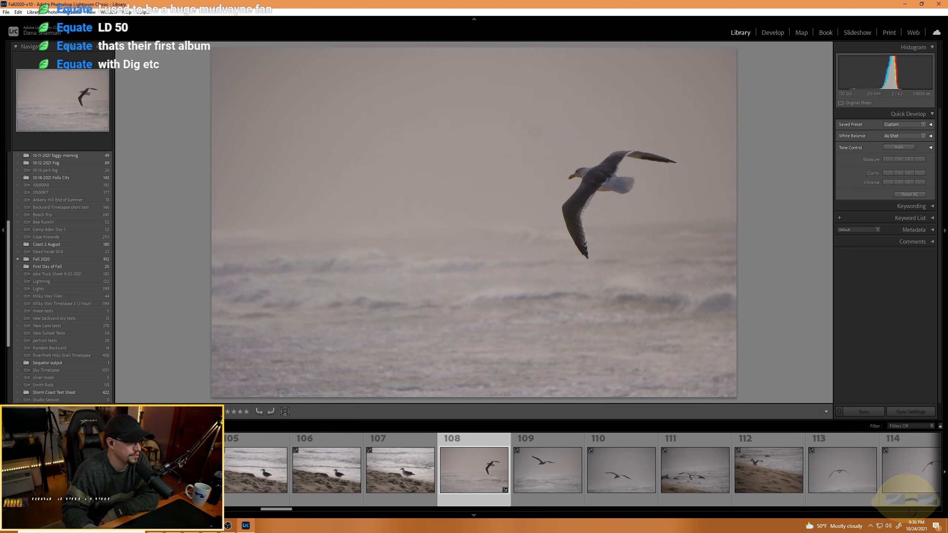
{"action": "key", "text": "g"}
View photo 139 of the sun rays over the coast enlarged, and browse the bracketed photos after it in the grid.
{"action": "scroll", "coordinate": [449, 265], "scroll_direction": "up", "scroll_amount": 10}
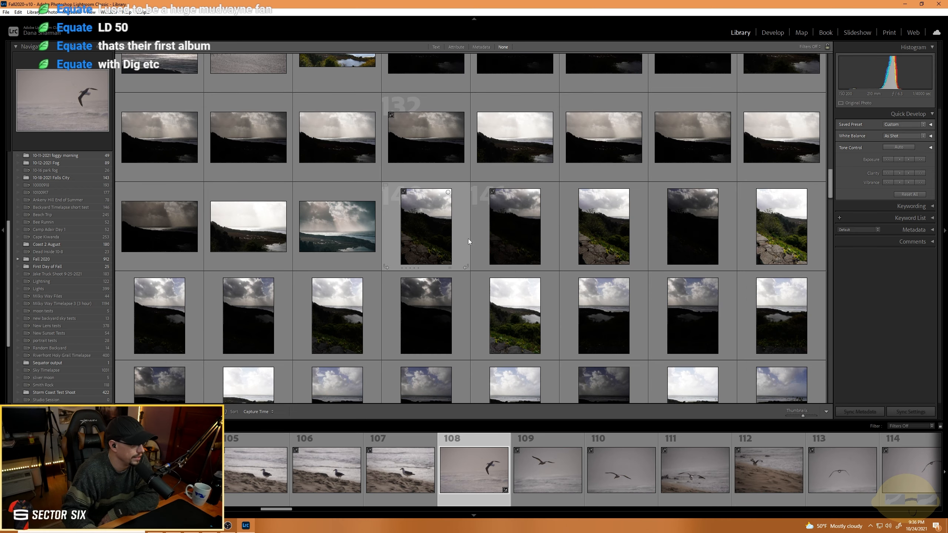
{"action": "left_click", "coordinate": [345, 227]}
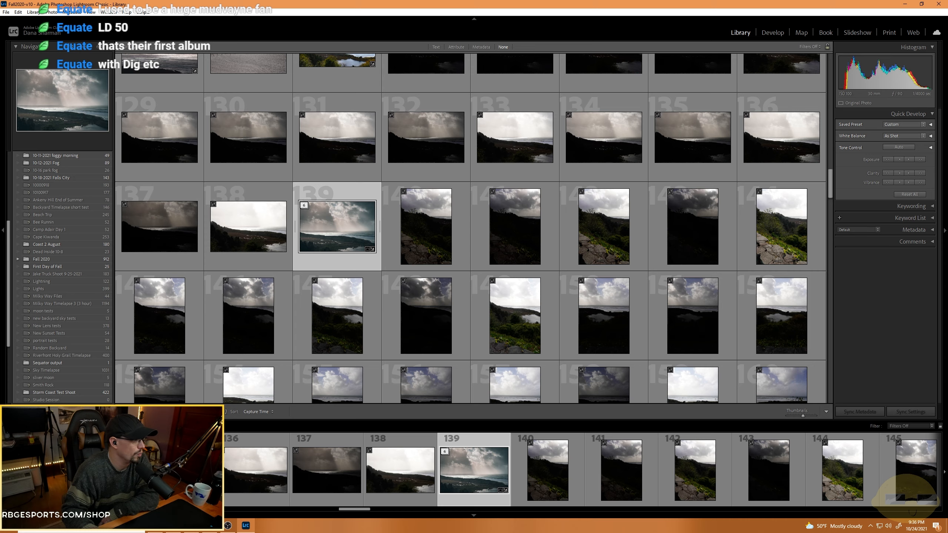
{"action": "key", "text": "e"}
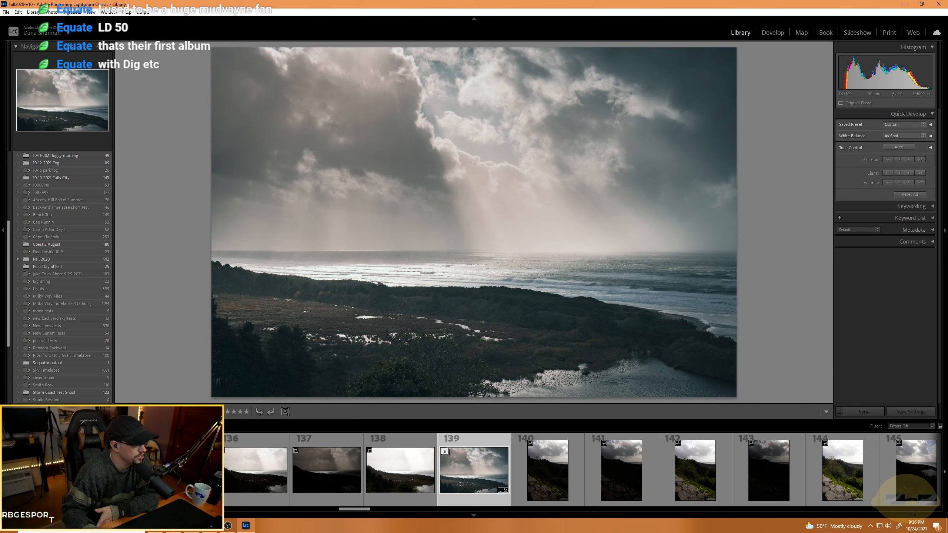
{"action": "key", "text": "g"}
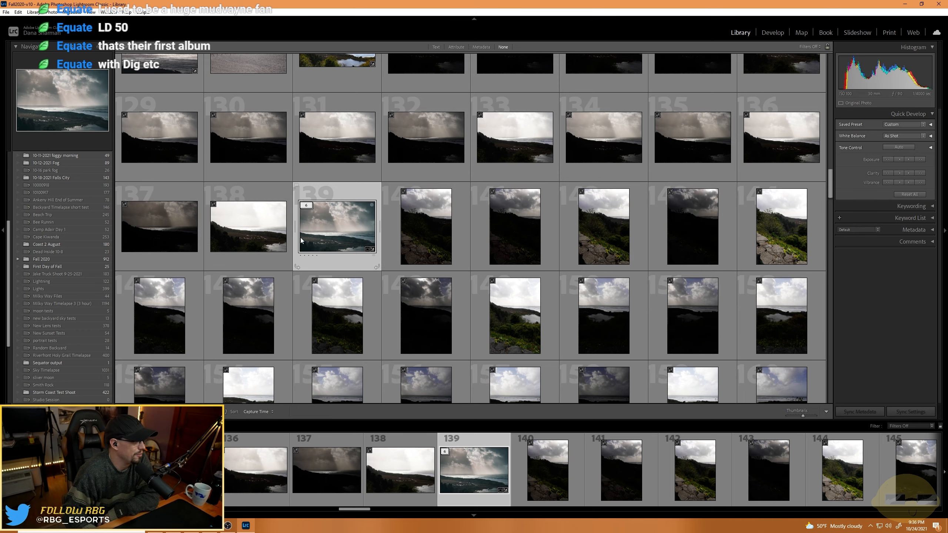
{"action": "scroll", "coordinate": [350, 291], "scroll_direction": "down", "scroll_amount": 3}
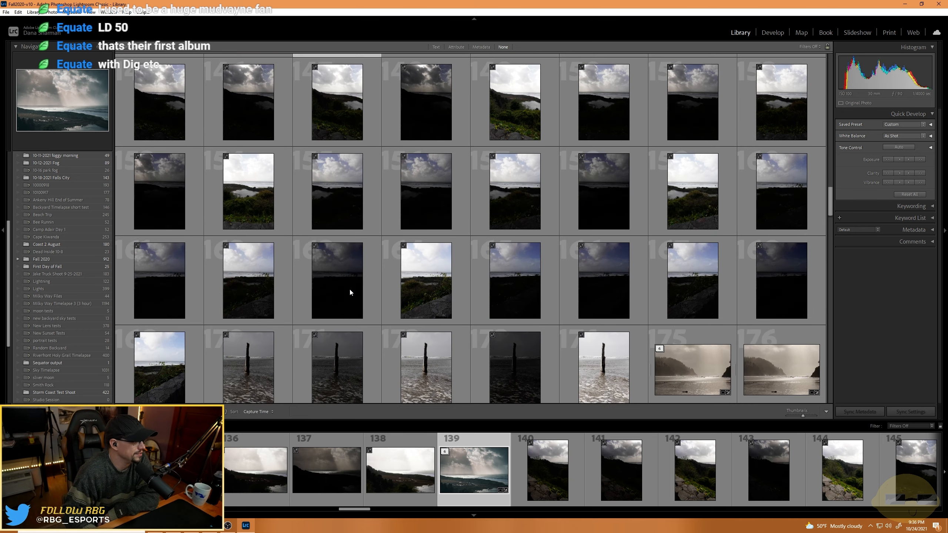
Find photo 175 of the misty beach and headland in the grid, view it enlarged, and return to the grid.
{"action": "scroll", "coordinate": [406, 283], "scroll_direction": "down", "scroll_amount": 2}
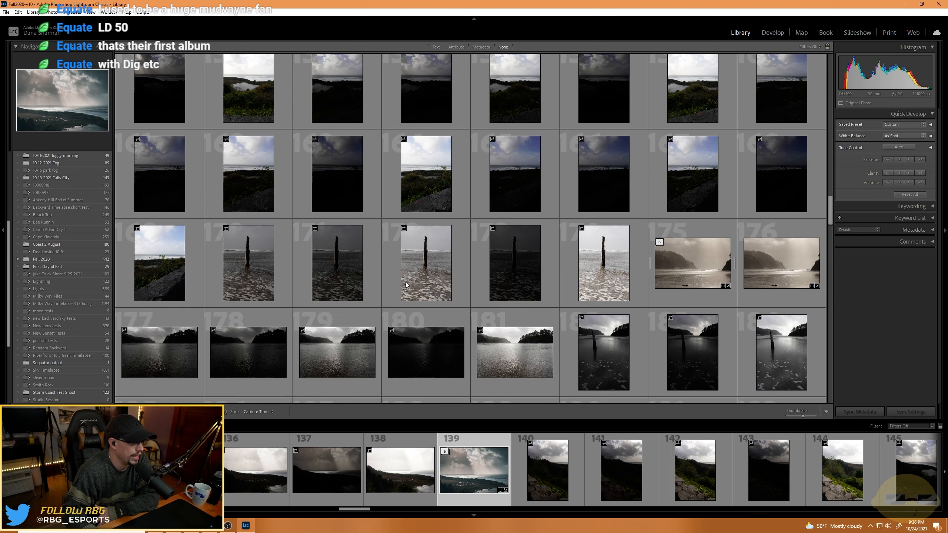
{"action": "scroll", "coordinate": [405, 282], "scroll_direction": "down", "scroll_amount": 2}
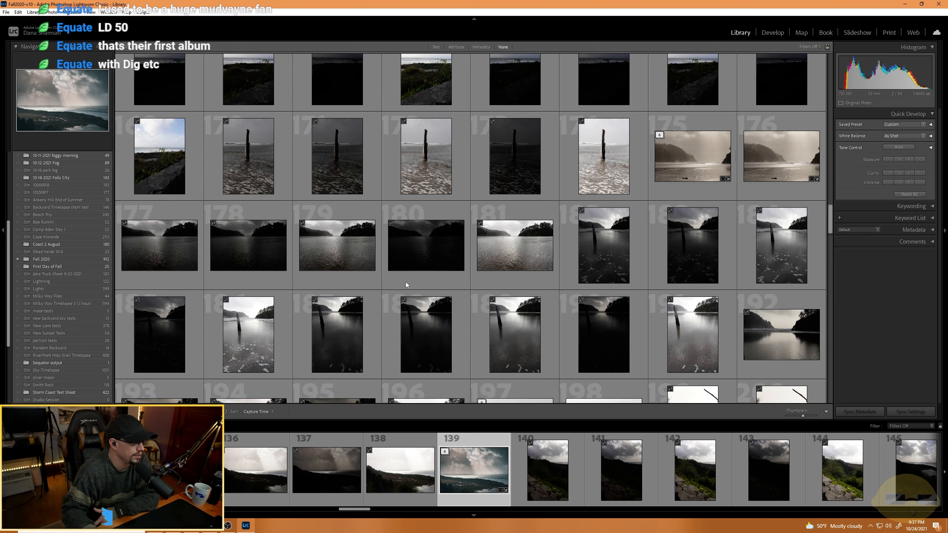
{"action": "left_click", "coordinate": [680, 159]}
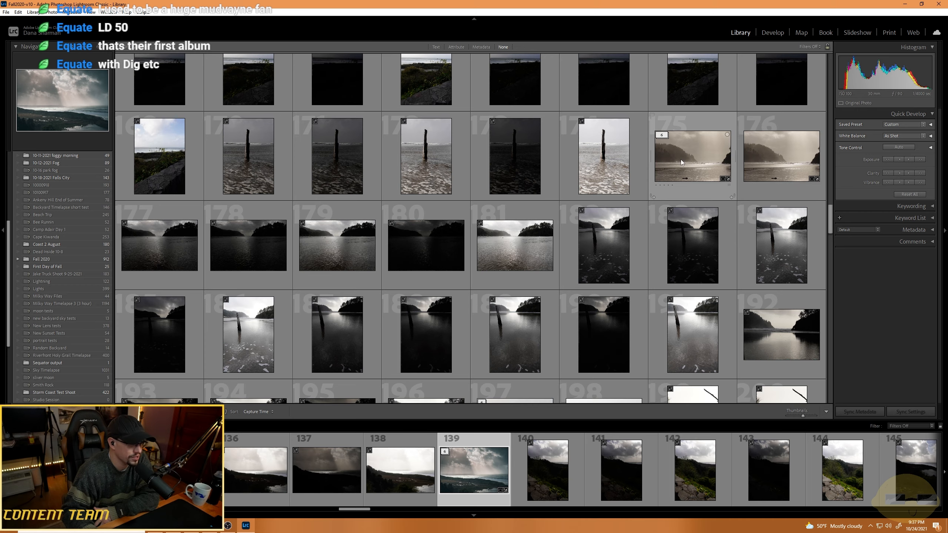
{"action": "key", "text": "e"}
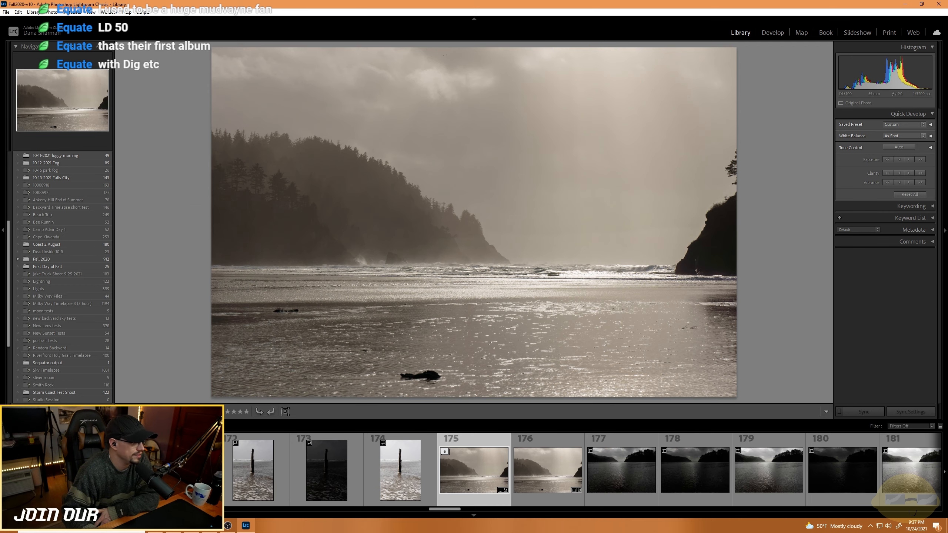
{"action": "key", "text": "g"}
Find photo 197 of the tree-topped sea rocks, view it enlarged, and return to the grid.
{"action": "scroll", "coordinate": [539, 306], "scroll_direction": "down", "scroll_amount": 3}
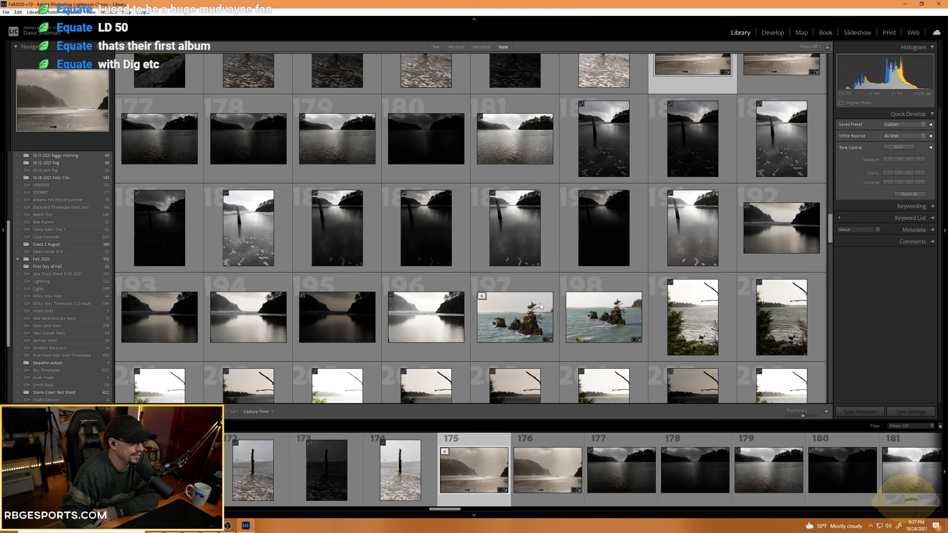
{"action": "scroll", "coordinate": [540, 305], "scroll_direction": "down", "scroll_amount": 2}
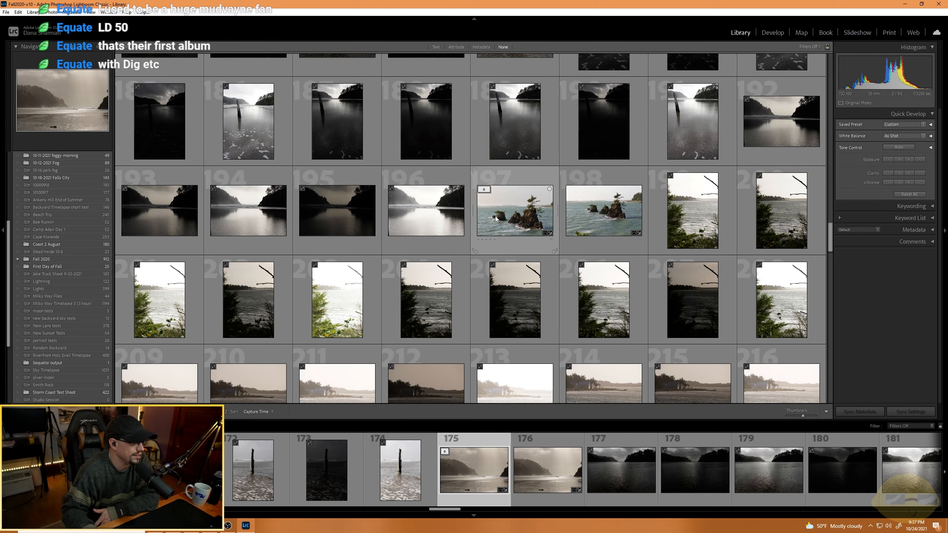
{"action": "left_click", "coordinate": [515, 211]}
{"action": "key", "text": "e"}
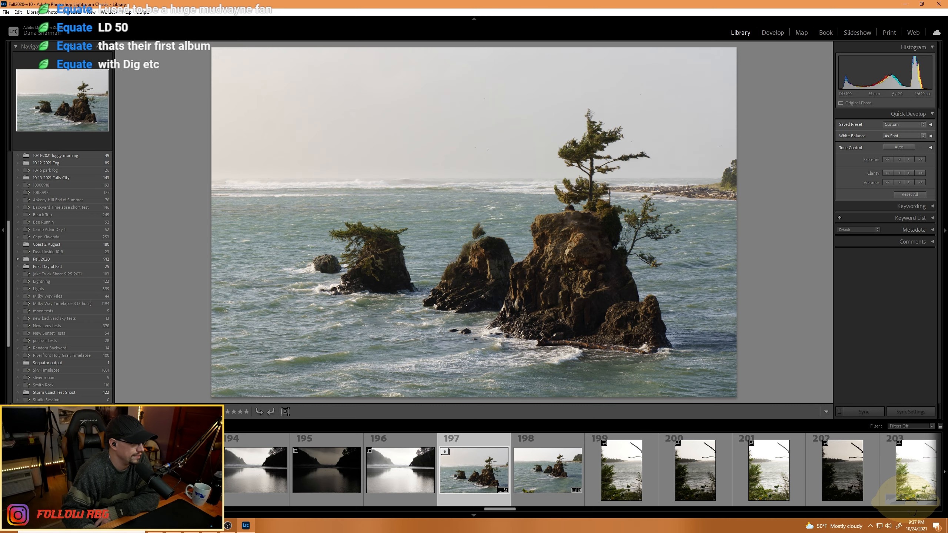
{"action": "key", "text": "g"}
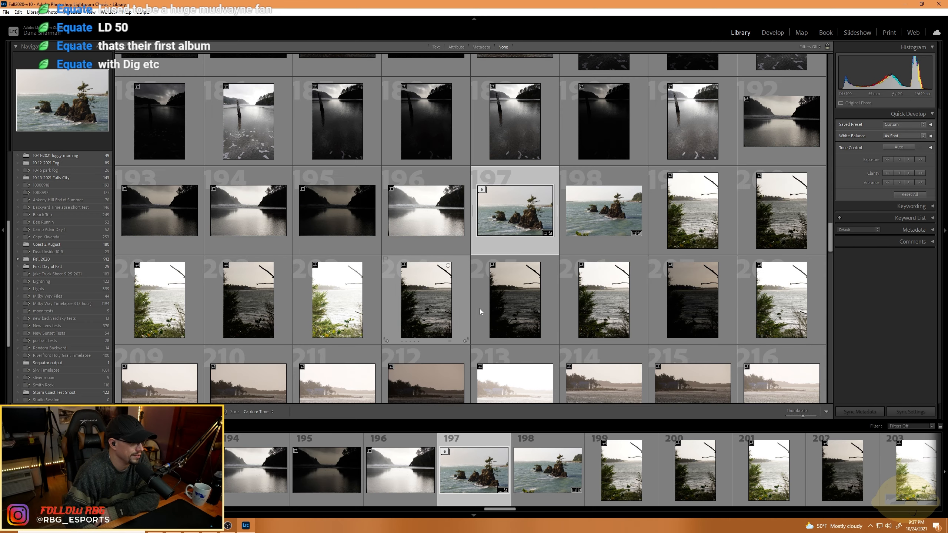
View photo 215 of the houses along the shore in loupe view and return to the grid.
{"action": "scroll", "coordinate": [480, 308], "scroll_direction": "down", "scroll_amount": 2}
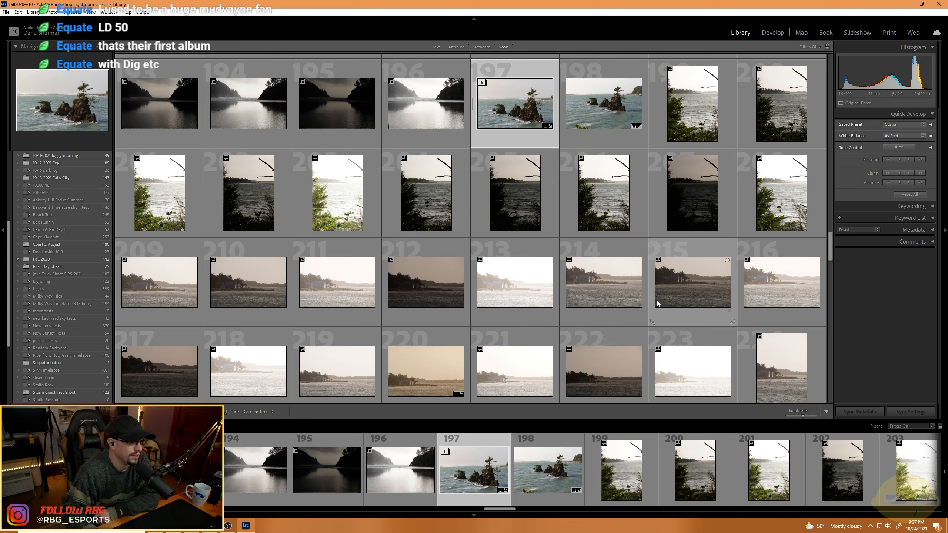
{"action": "left_click", "coordinate": [693, 280]}
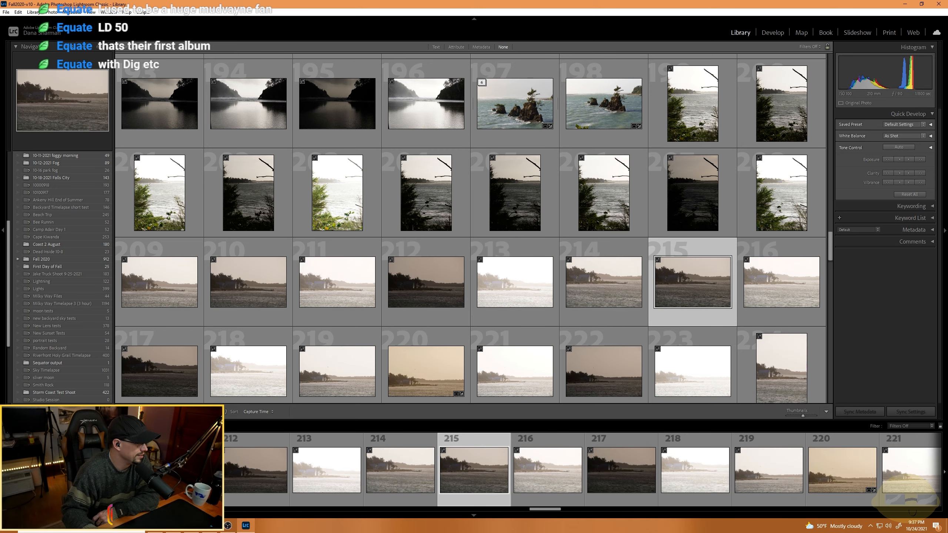
{"action": "key", "text": "e"}
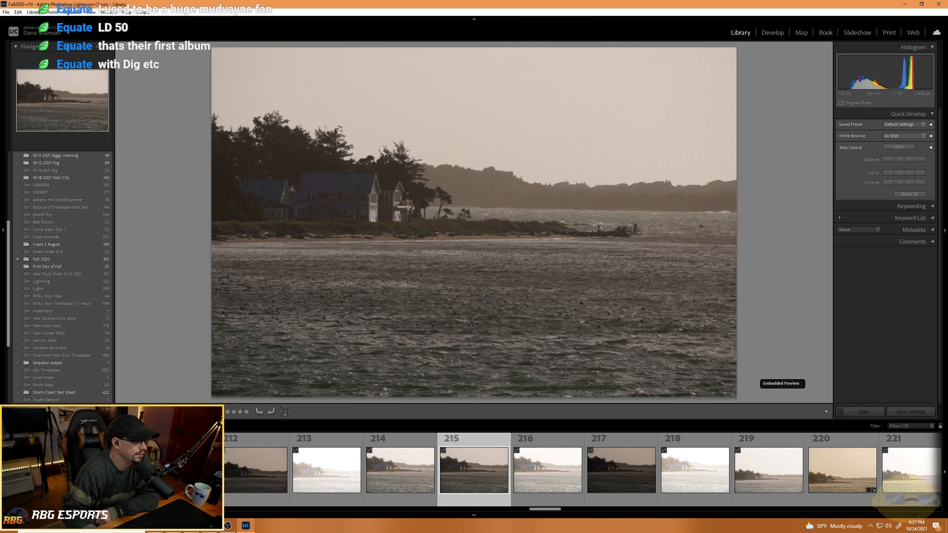
{"action": "key", "text": "g"}
Find photo 239 of the rocky coast under warm clouds and view it in loupe view.
{"action": "scroll", "coordinate": [419, 367], "scroll_direction": "down", "scroll_amount": 3}
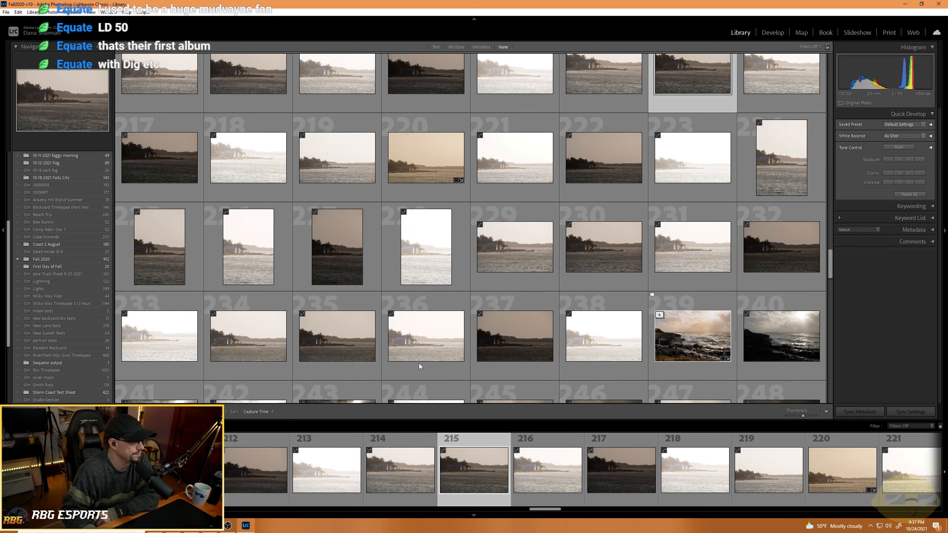
{"action": "scroll", "coordinate": [719, 285], "scroll_direction": "down", "scroll_amount": 2}
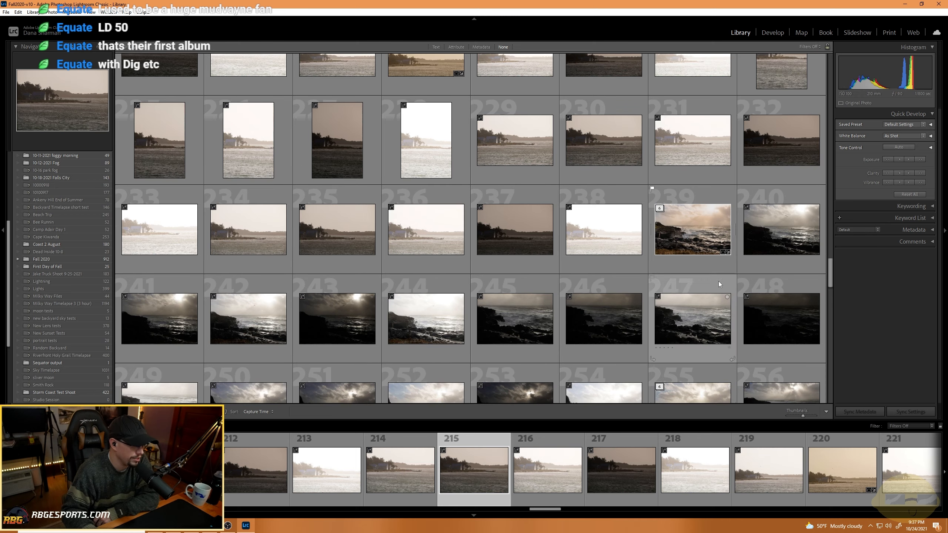
{"action": "left_click", "coordinate": [685, 240]}
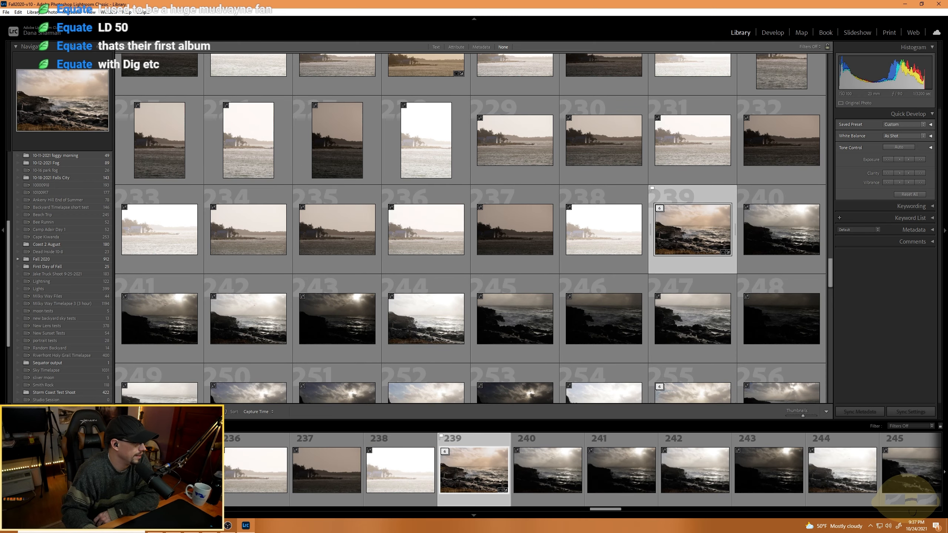
{"action": "key", "text": "e"}
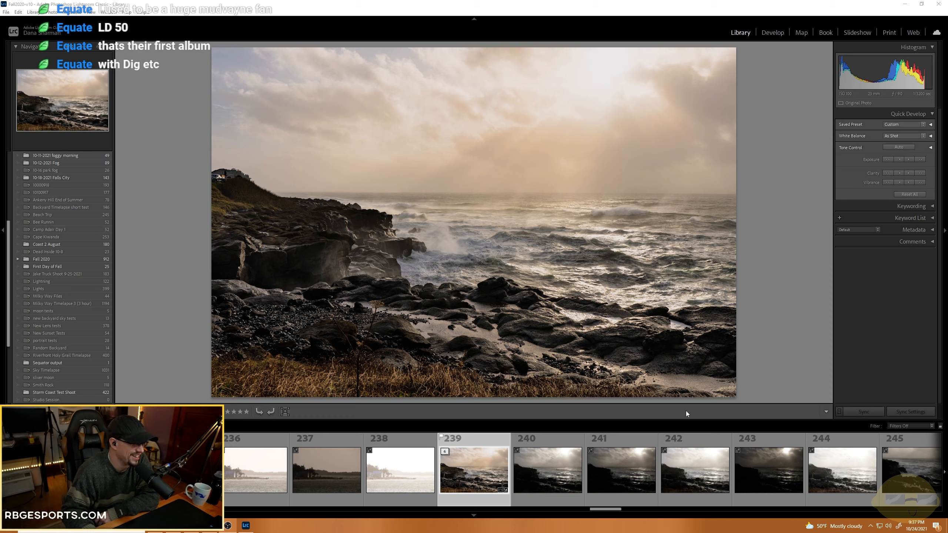
Browse the rocky coast shots in the filmstrip and view photos 252 and 255 enlarged.
{"action": "scroll", "coordinate": [452, 493], "scroll_direction": "down", "scroll_amount": 5}
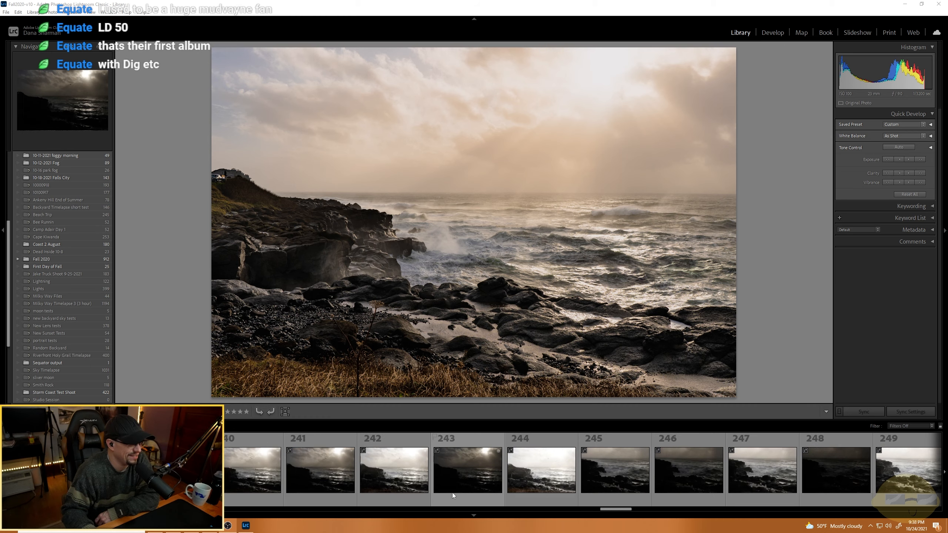
{"action": "left_click", "coordinate": [515, 479]}
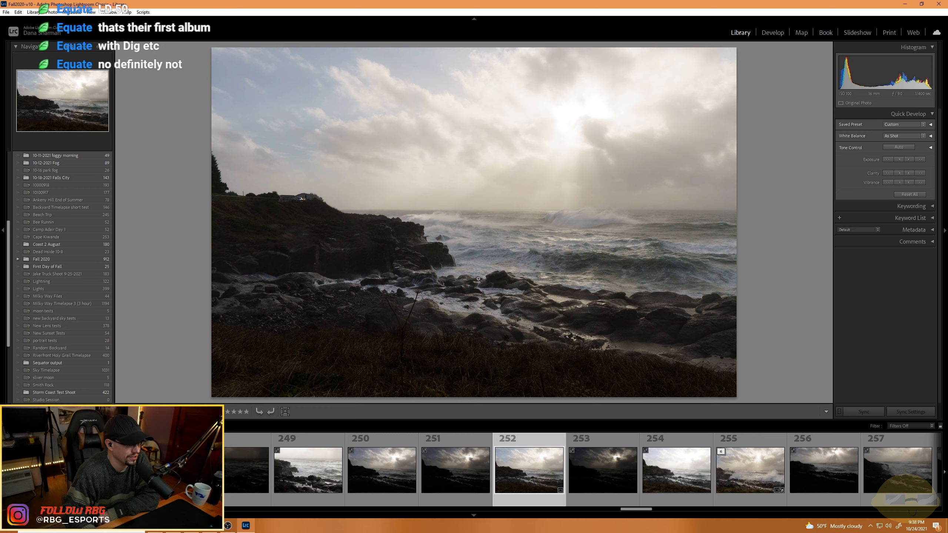
{"action": "left_click", "coordinate": [760, 478]}
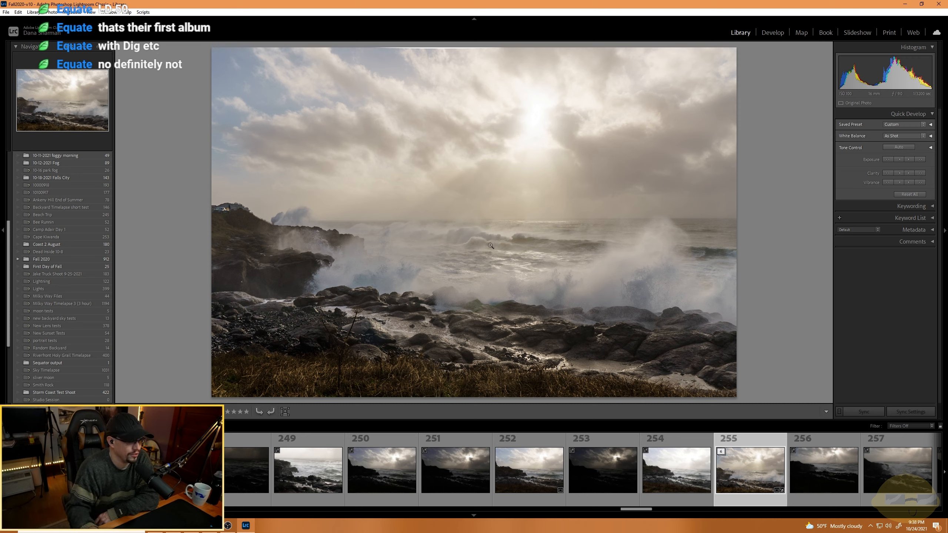
Inspect the wave spray and cliff in photo 255 at close zoom, and return to the full view.
{"action": "left_click", "coordinate": [276, 222]}
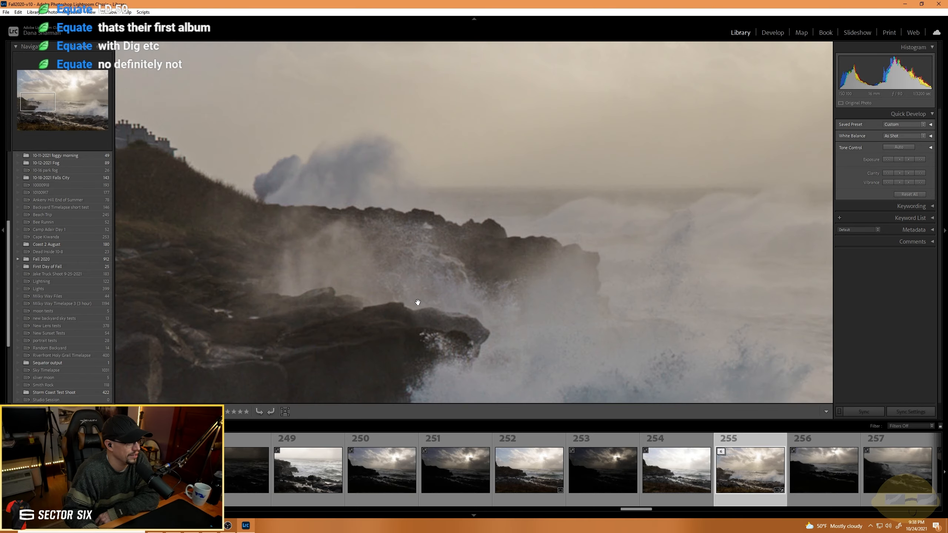
{"action": "left_click", "coordinate": [466, 306]}
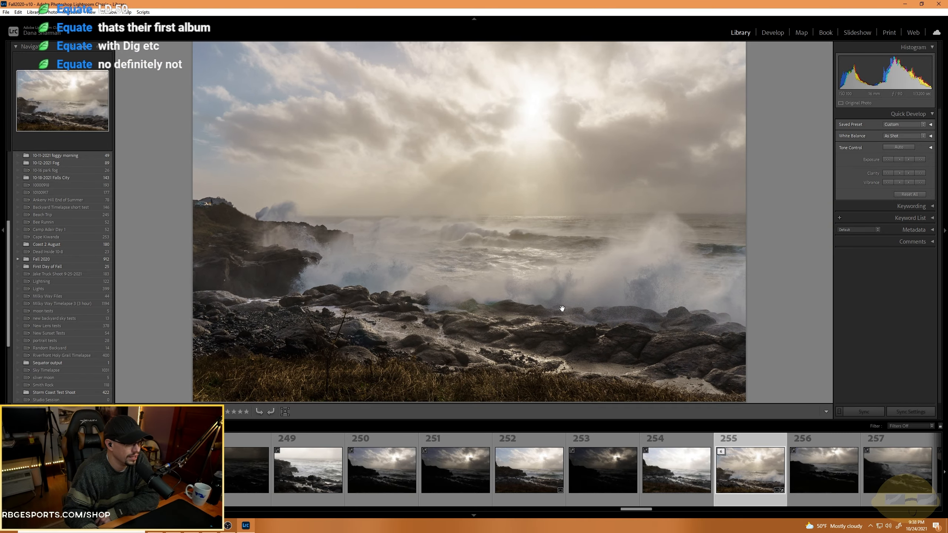
{"action": "left_click", "coordinate": [562, 311]}
{"action": "left_click", "coordinate": [536, 296]}
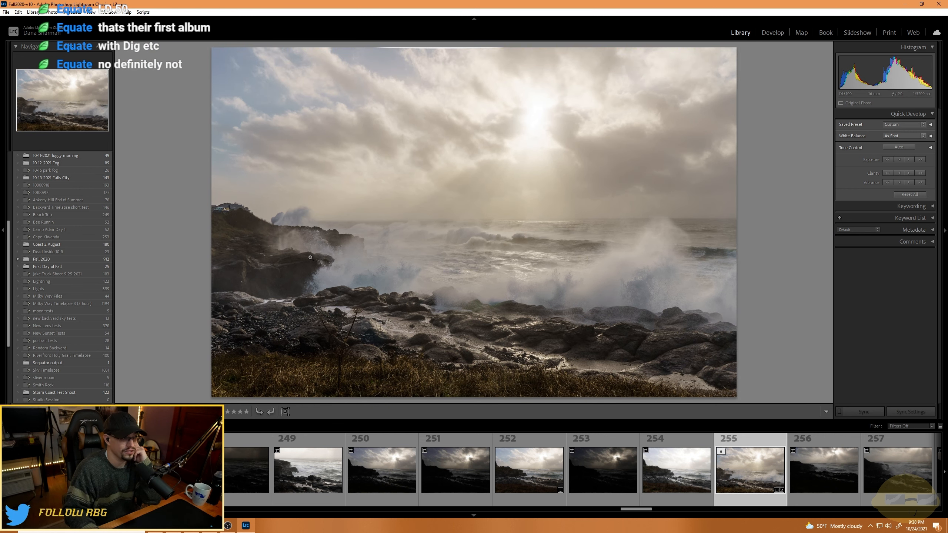
{"action": "left_click", "coordinate": [285, 212]}
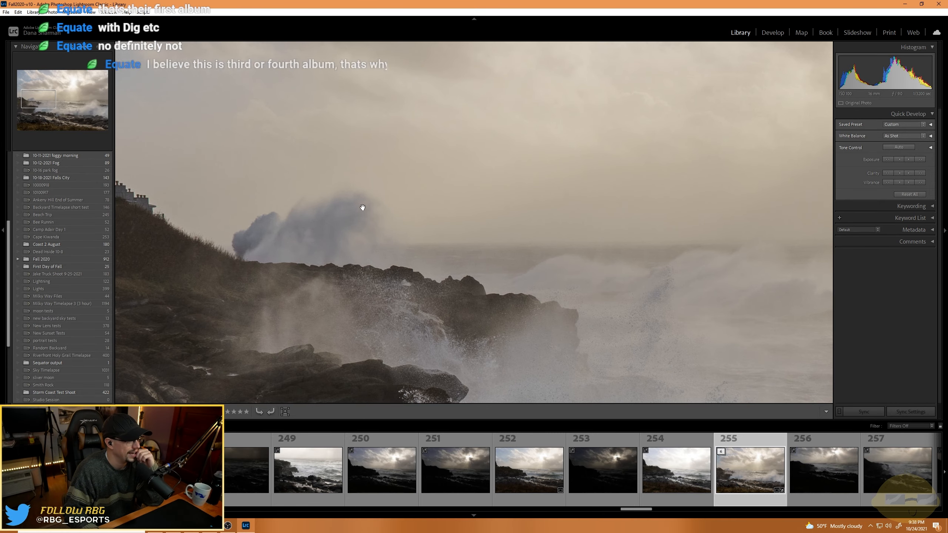
{"action": "left_click", "coordinate": [482, 263]}
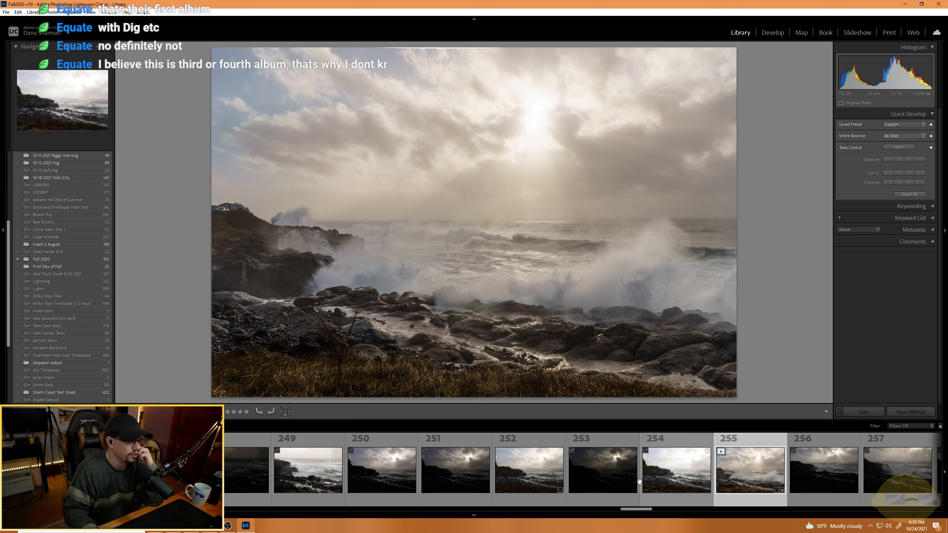
Browse the filmstrip past the storm coast brackets and view photo 291 of the sea rocks in golden light.
{"action": "scroll", "coordinate": [639, 480], "scroll_direction": "down", "scroll_amount": 4}
{"action": "scroll", "coordinate": [561, 471], "scroll_direction": "down", "scroll_amount": 8}
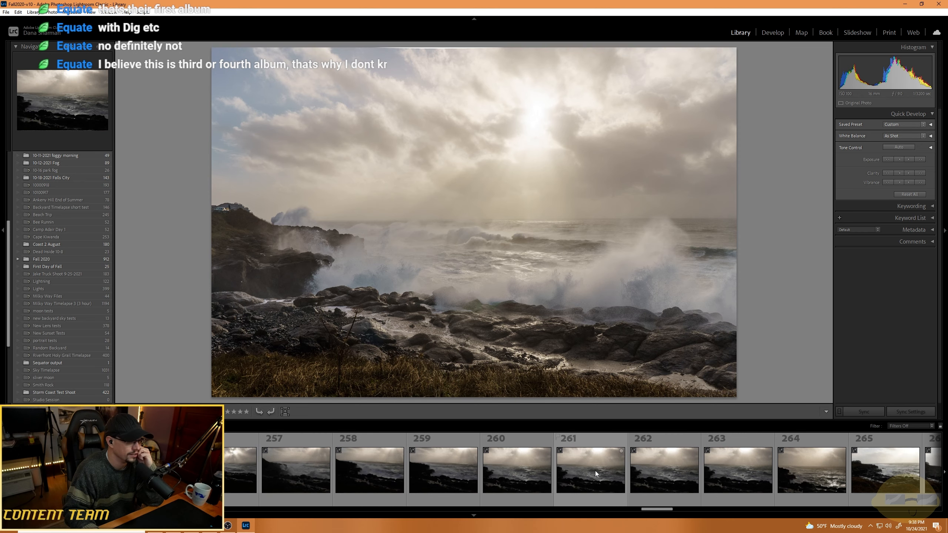
{"action": "scroll", "coordinate": [595, 471], "scroll_direction": "down", "scroll_amount": 12}
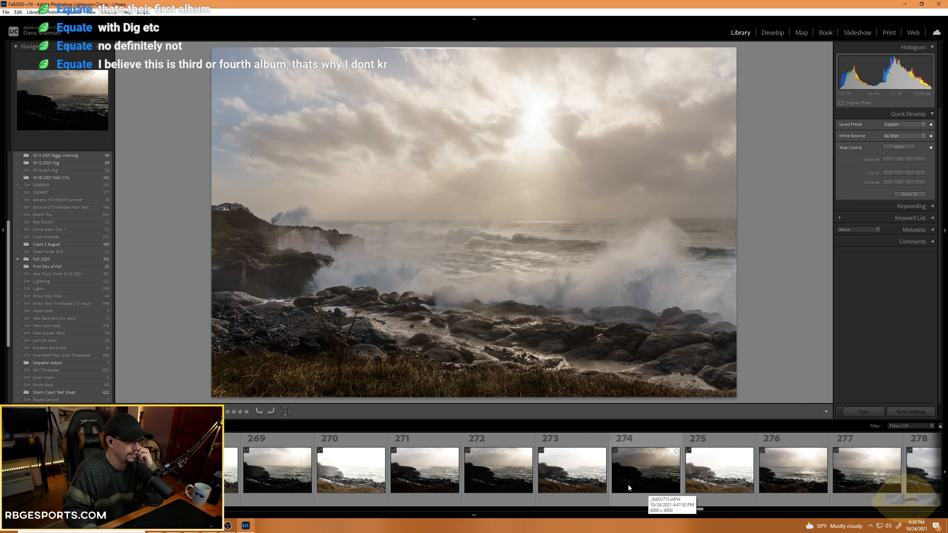
{"action": "scroll", "coordinate": [619, 483], "scroll_direction": "down", "scroll_amount": 12}
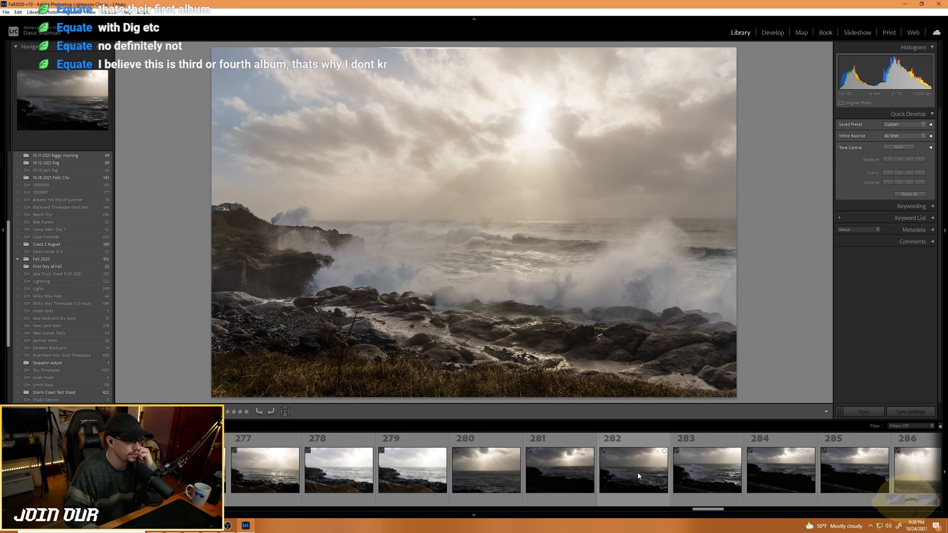
{"action": "scroll", "coordinate": [621, 472], "scroll_direction": "down", "scroll_amount": 4}
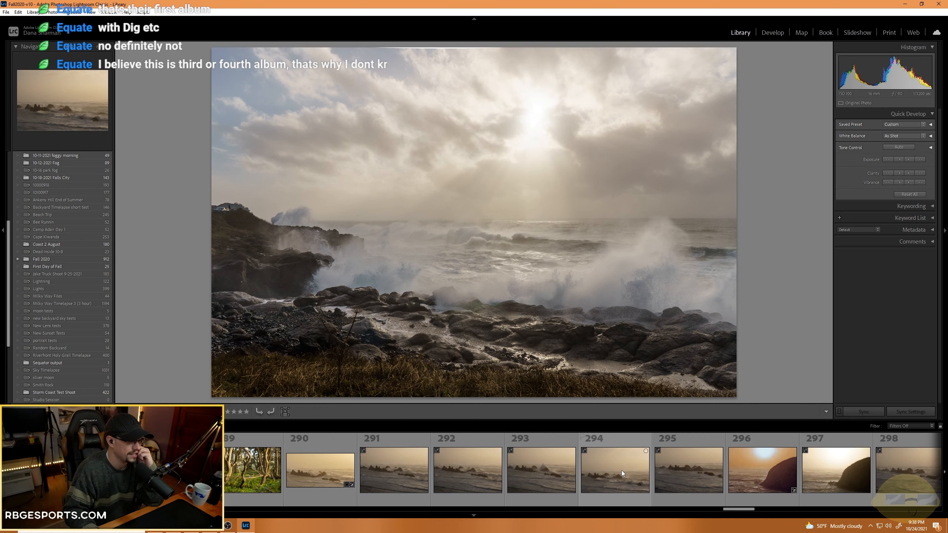
{"action": "left_click", "coordinate": [387, 474]}
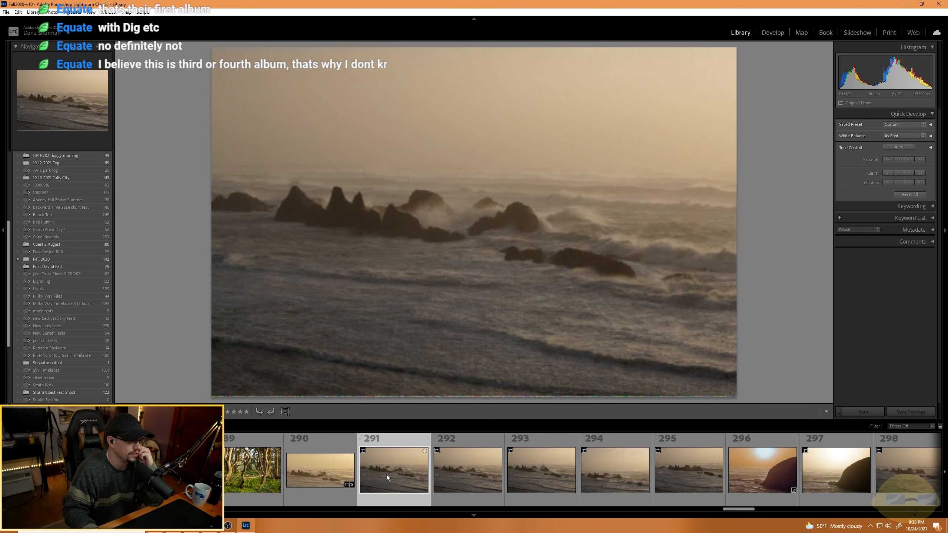
View sea rock photos 300, 308 and 307 one after another from the filmstrip.
{"action": "scroll", "coordinate": [569, 457], "scroll_direction": "down", "scroll_amount": 4}
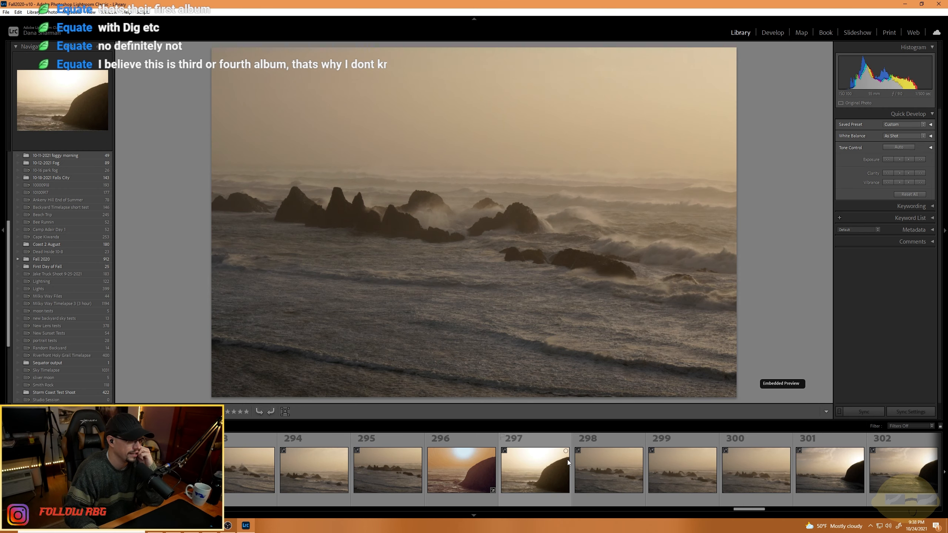
{"action": "left_click", "coordinate": [767, 476]}
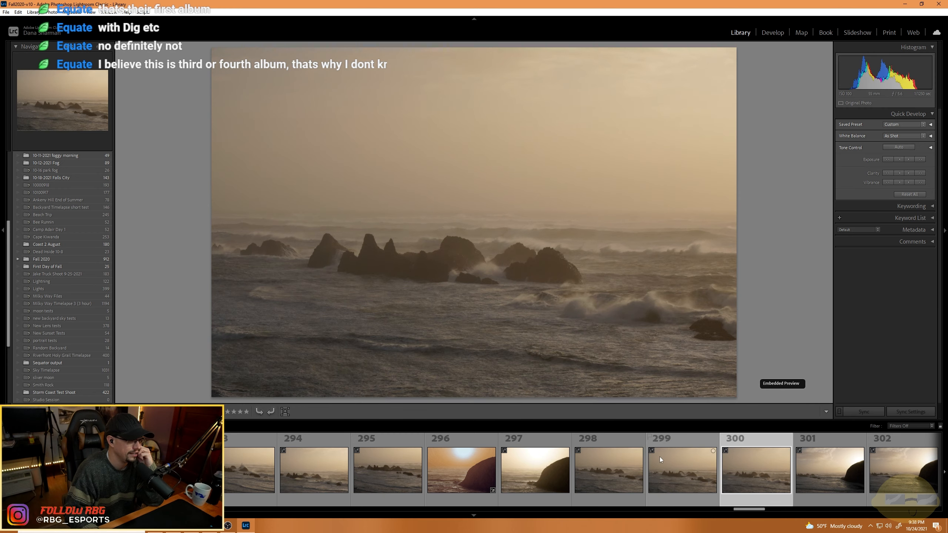
{"action": "scroll", "coordinate": [663, 478], "scroll_direction": "down", "scroll_amount": 8}
{"action": "left_click", "coordinate": [746, 478]}
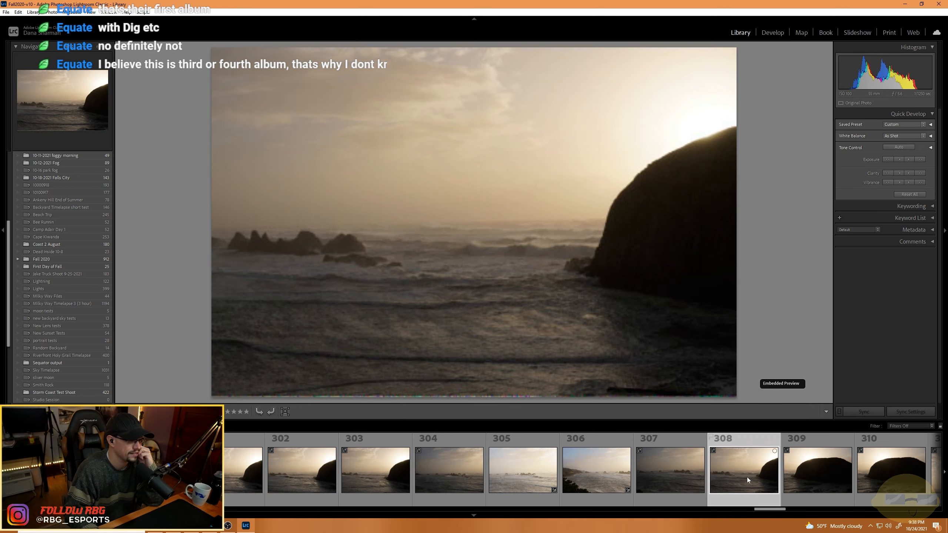
{"action": "left_click", "coordinate": [657, 482]}
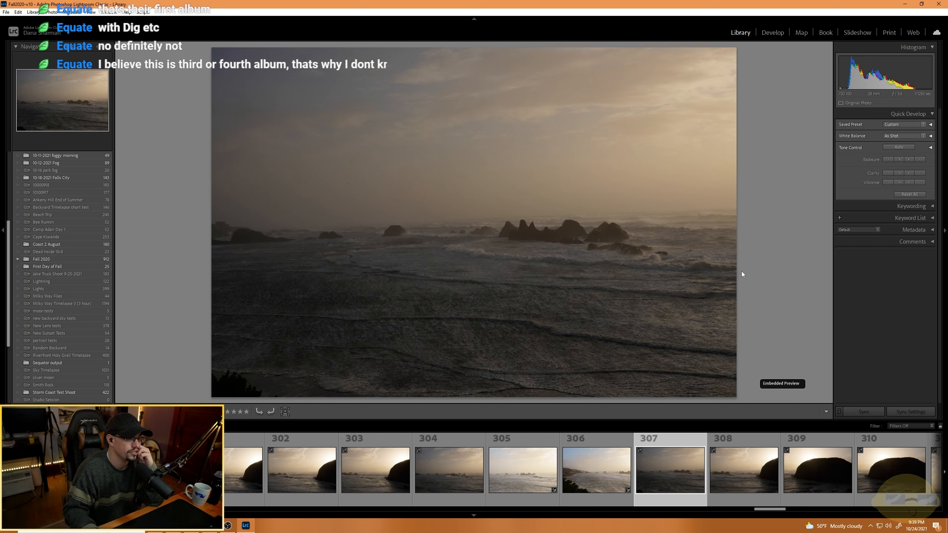
View photo 313 of the sunlit clouds over the sea, zoom into it, and return to the full view.
{"action": "scroll", "coordinate": [719, 473], "scroll_direction": "down", "scroll_amount": 8}
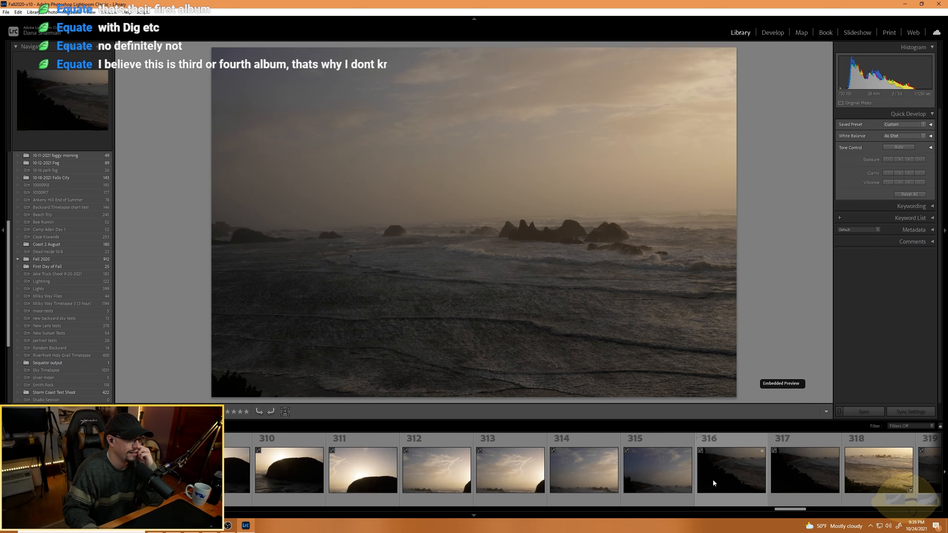
{"action": "left_click", "coordinate": [488, 471]}
{"action": "left_click", "coordinate": [456, 266]}
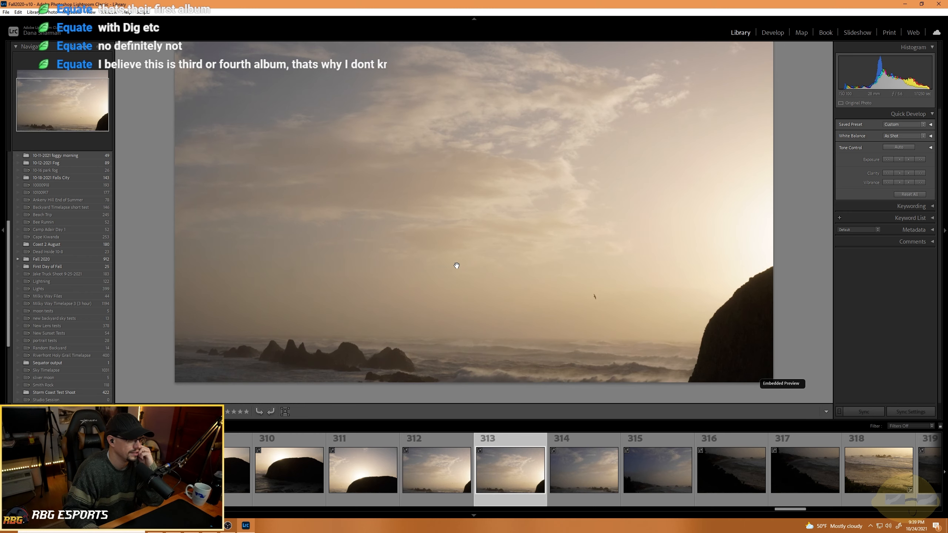
{"action": "left_click", "coordinate": [457, 265]}
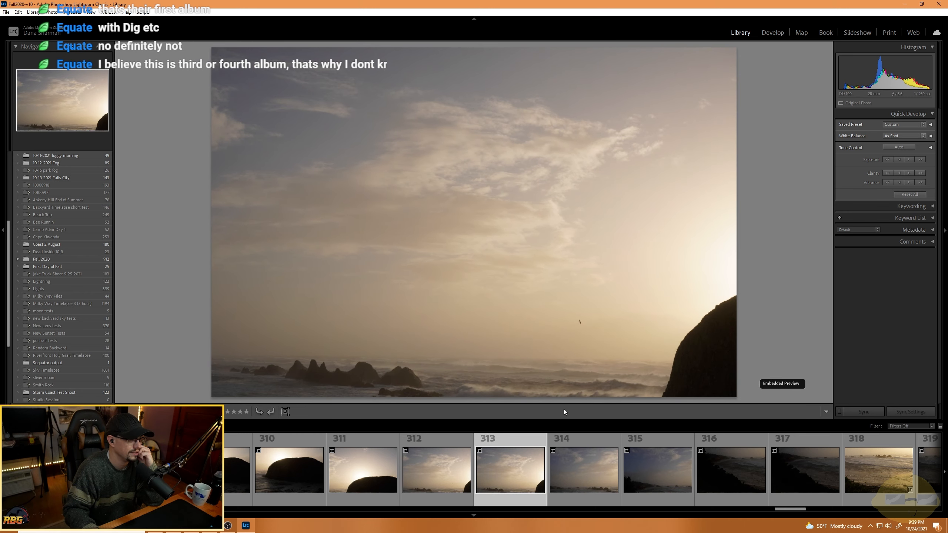
View coastal photos 314, 315, 316 and 318 one after another, and browse the filmstrip past photo 322.
{"action": "left_click", "coordinate": [594, 477]}
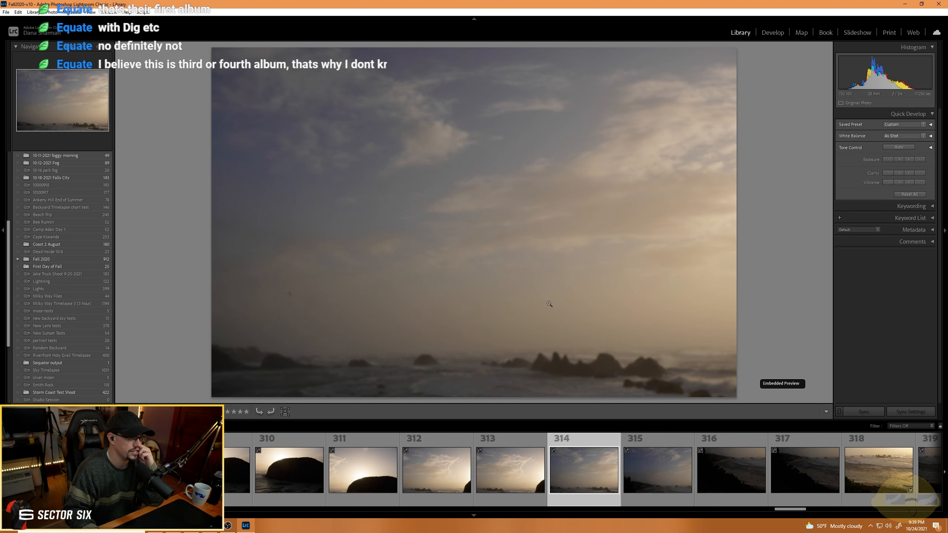
{"action": "left_click", "coordinate": [657, 480]}
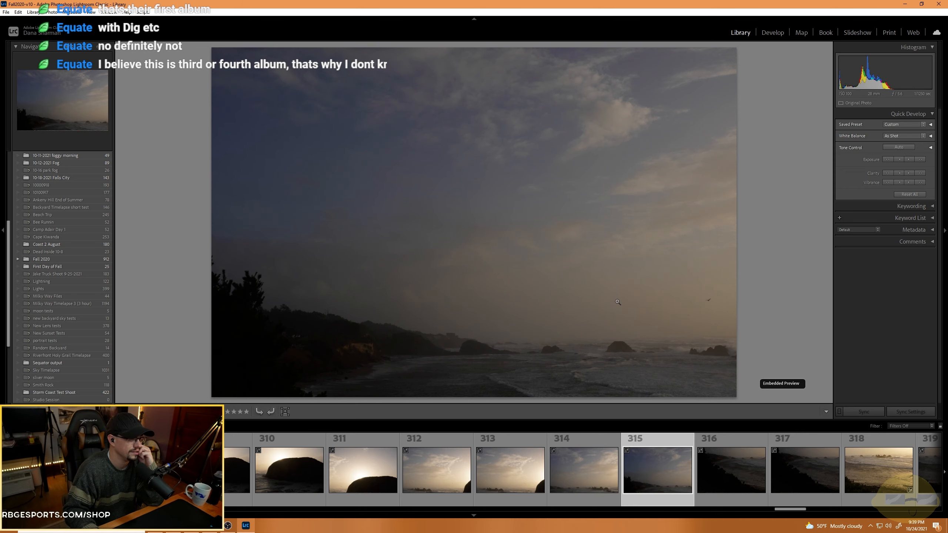
{"action": "left_click", "coordinate": [721, 471]}
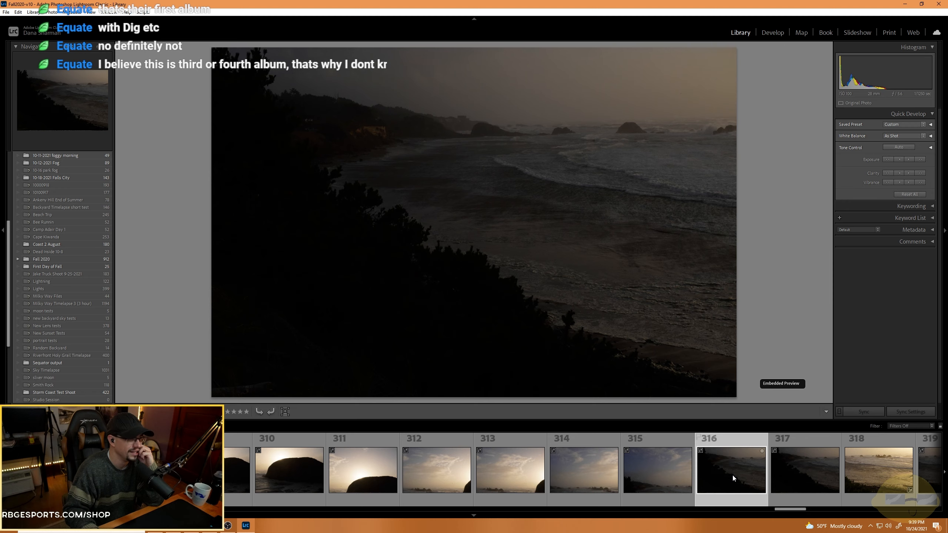
{"action": "scroll", "coordinate": [722, 474], "scroll_direction": "down", "scroll_amount": 4}
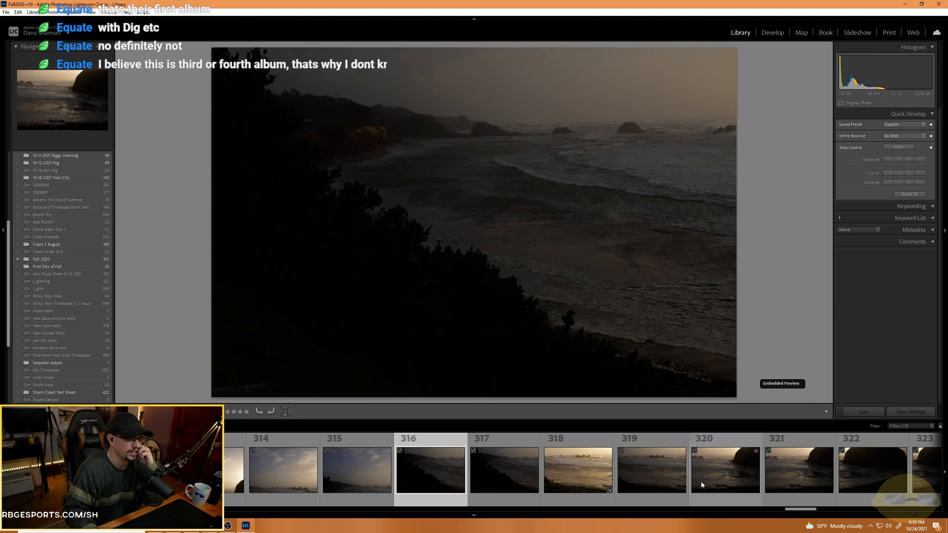
{"action": "left_click", "coordinate": [605, 472]}
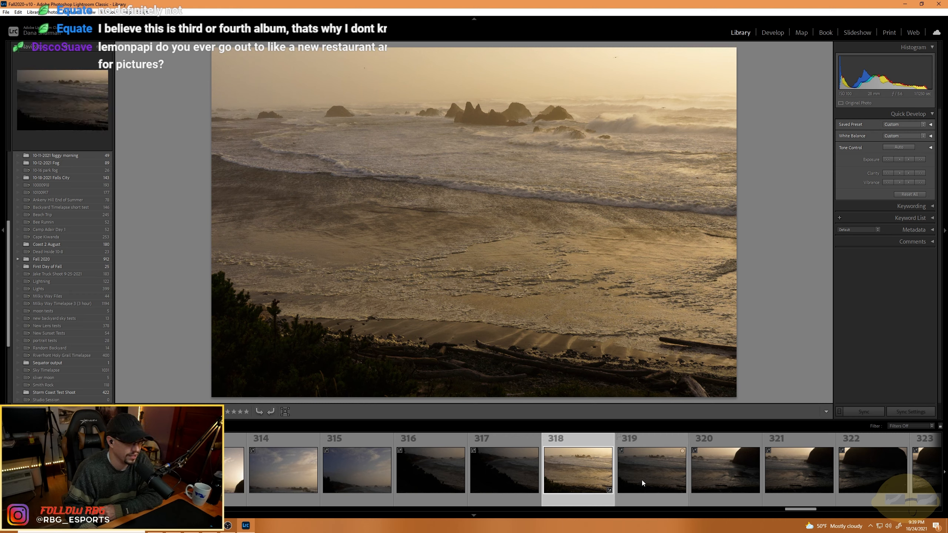
{"action": "scroll", "coordinate": [642, 480], "scroll_direction": "down", "scroll_amount": 4}
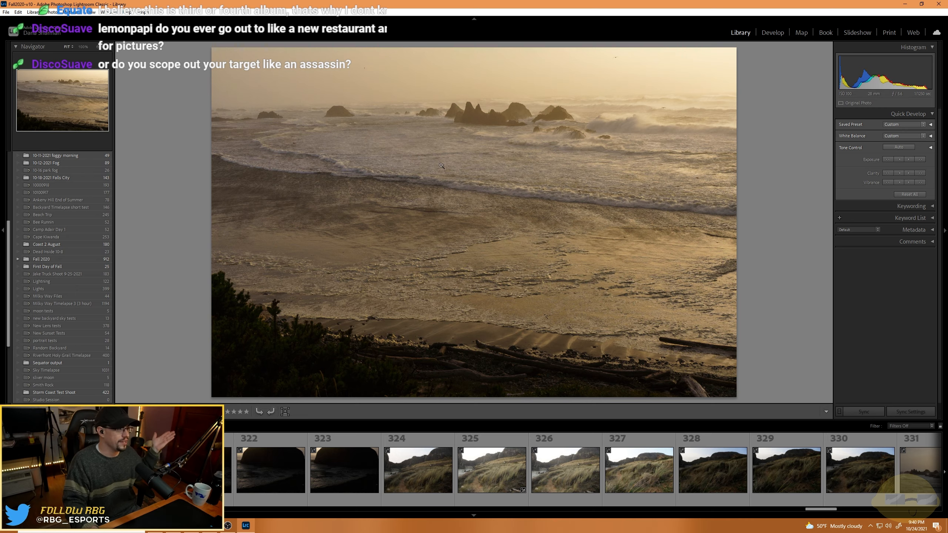
View the blue tree tunnel photo 7 in the 10-11-2021 foggy morning folder, and open the Fall 2020 folder.
{"action": "left_click", "coordinate": [64, 155]}
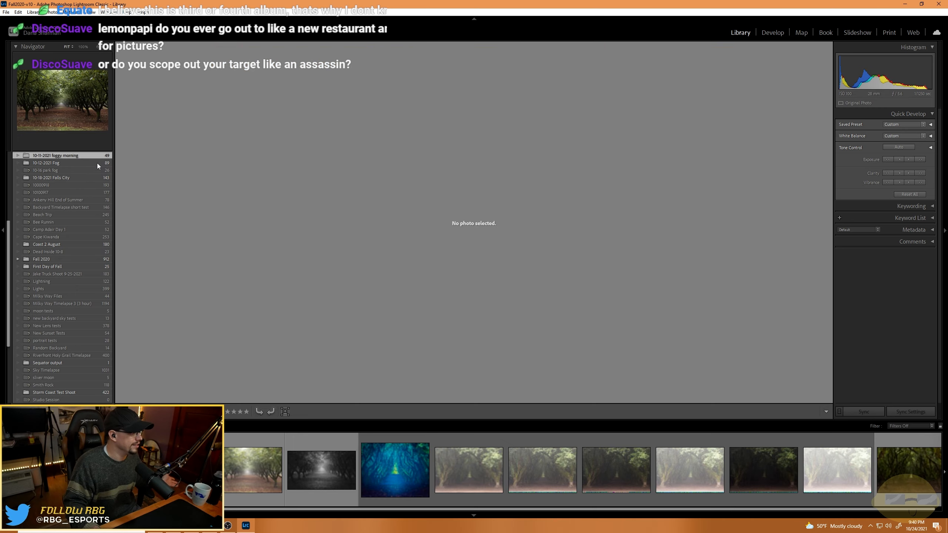
{"action": "left_click", "coordinate": [498, 462]}
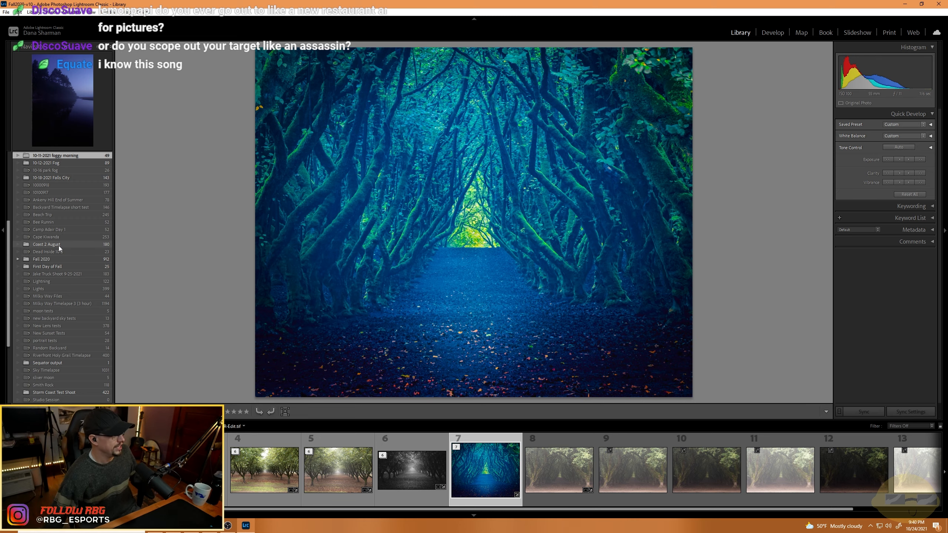
{"action": "left_click", "coordinate": [67, 260]}
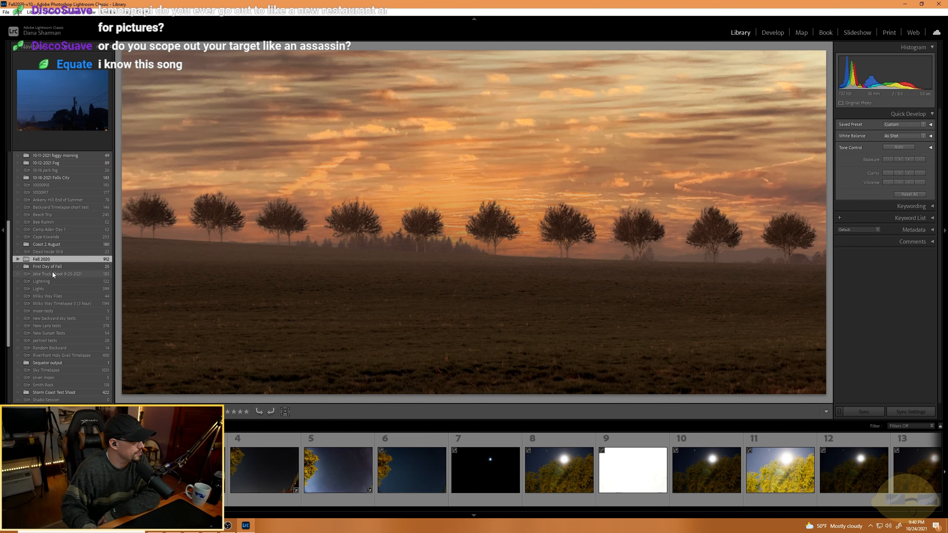
Open the Falls City folder and view photo 12 of the grassy rocks in the river.
{"action": "scroll", "coordinate": [53, 225], "scroll_direction": "up", "scroll_amount": 3}
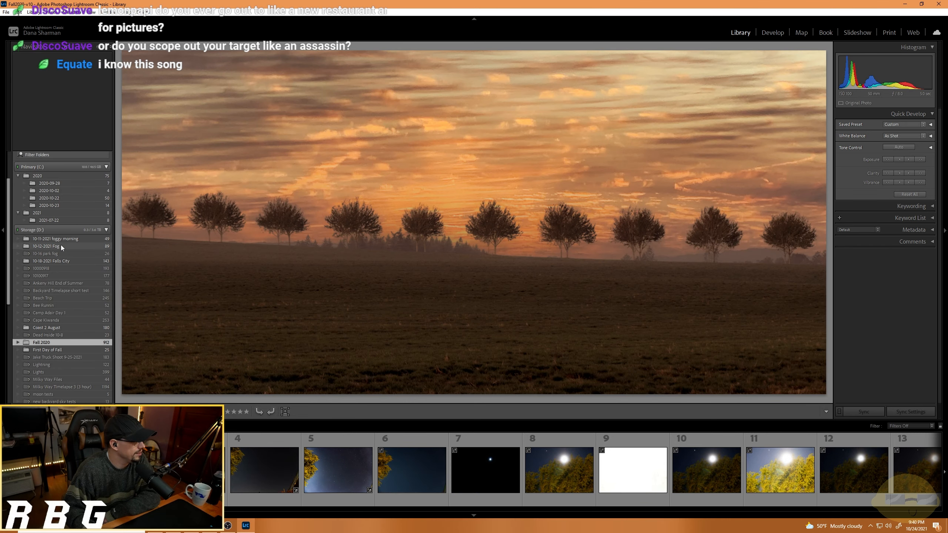
{"action": "left_click", "coordinate": [63, 258]}
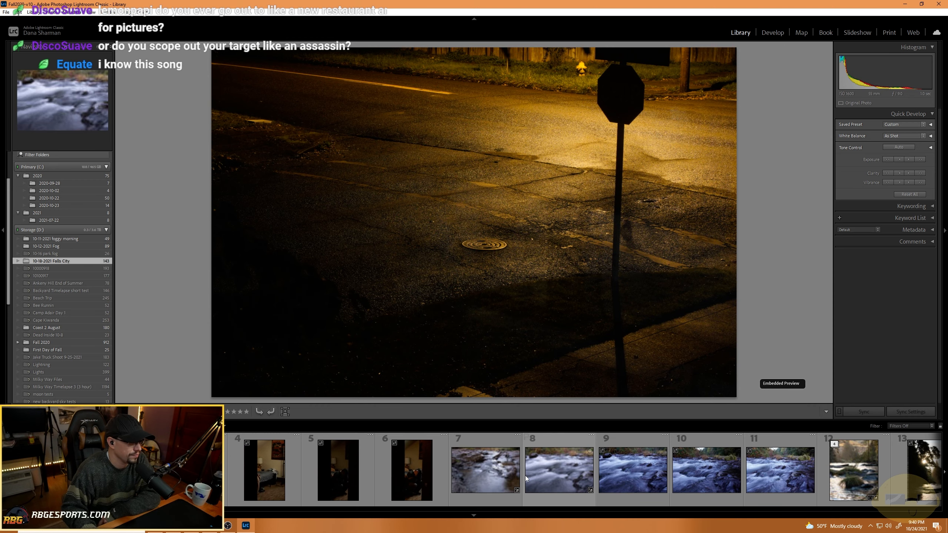
{"action": "left_click", "coordinate": [866, 482]}
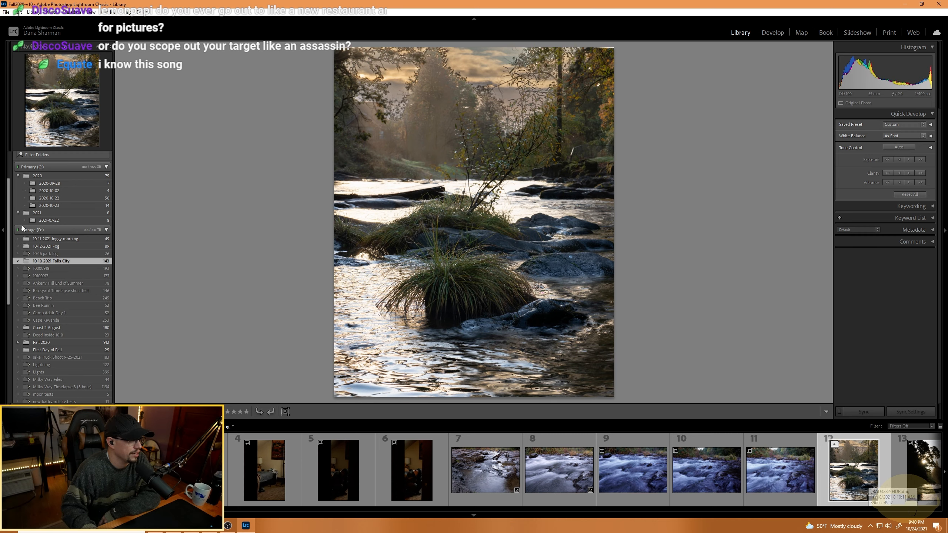
Find the Storm Coast Test Shoot folder in the folder list and open it.
{"action": "scroll", "coordinate": [62, 387], "scroll_direction": "down", "scroll_amount": 2}
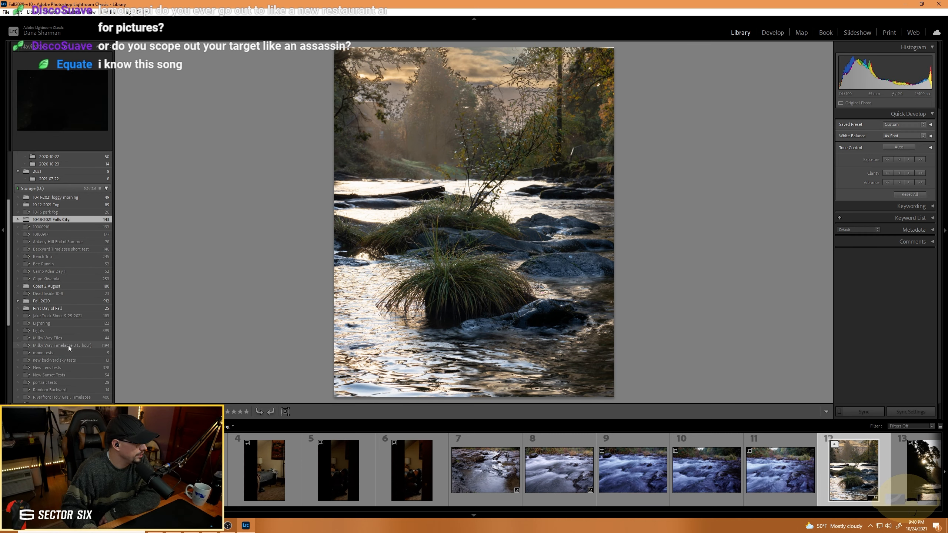
{"action": "scroll", "coordinate": [70, 378], "scroll_direction": "down", "scroll_amount": 6}
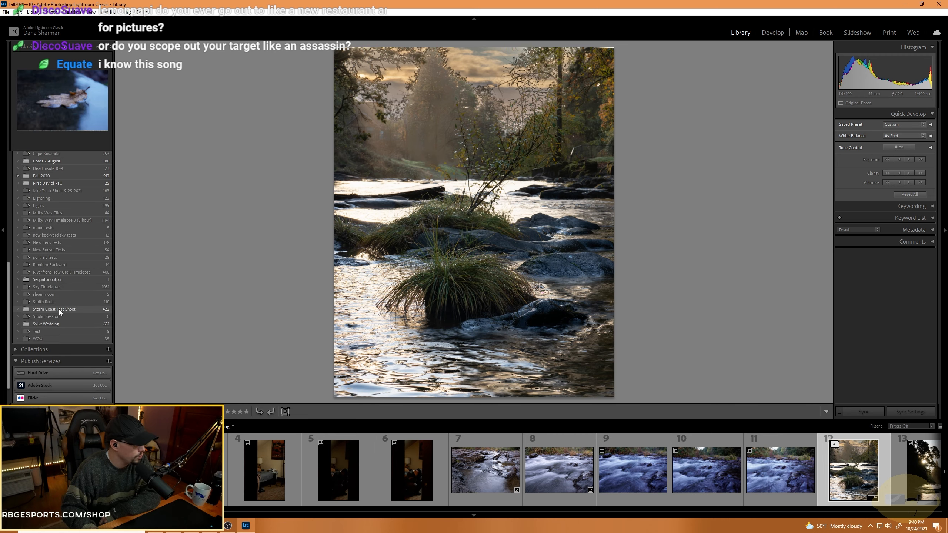
{"action": "left_click", "coordinate": [59, 309]}
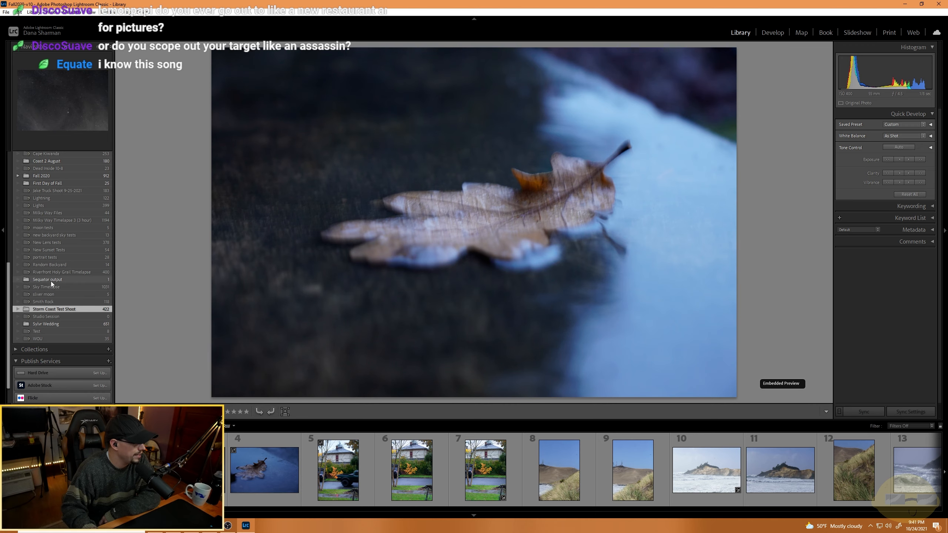
Open the First Day of Fall folder and view sunrise photos 10 and 11 and the farm field photo 17.
{"action": "scroll", "coordinate": [56, 299], "scroll_direction": "up", "scroll_amount": 4}
{"action": "left_click", "coordinate": [45, 268]}
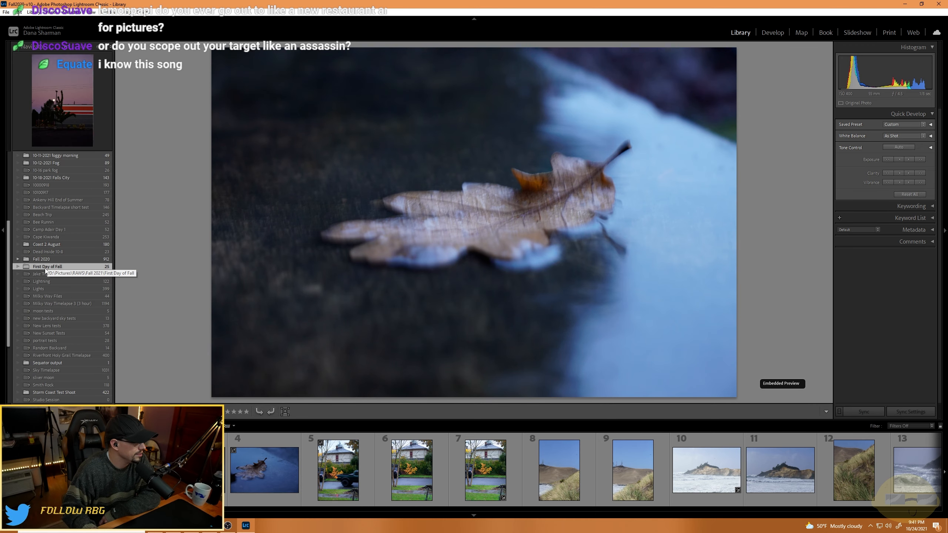
{"action": "left_click", "coordinate": [703, 474]}
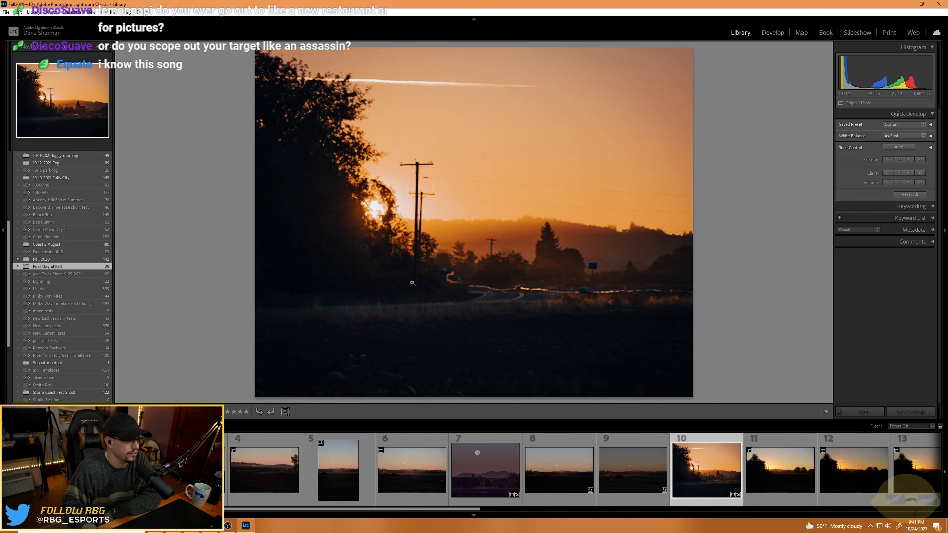
{"action": "left_click", "coordinate": [763, 465]}
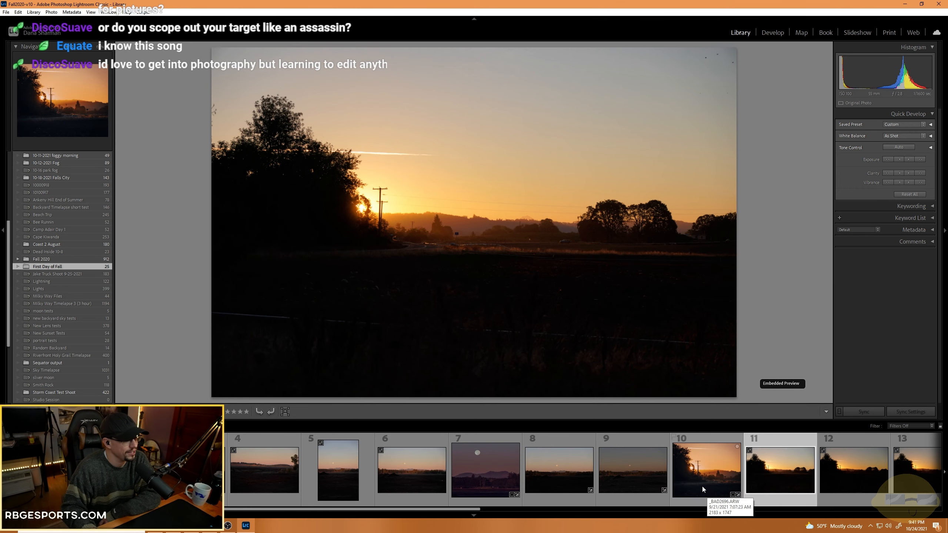
{"action": "scroll", "coordinate": [702, 485], "scroll_direction": "down", "scroll_amount": 3}
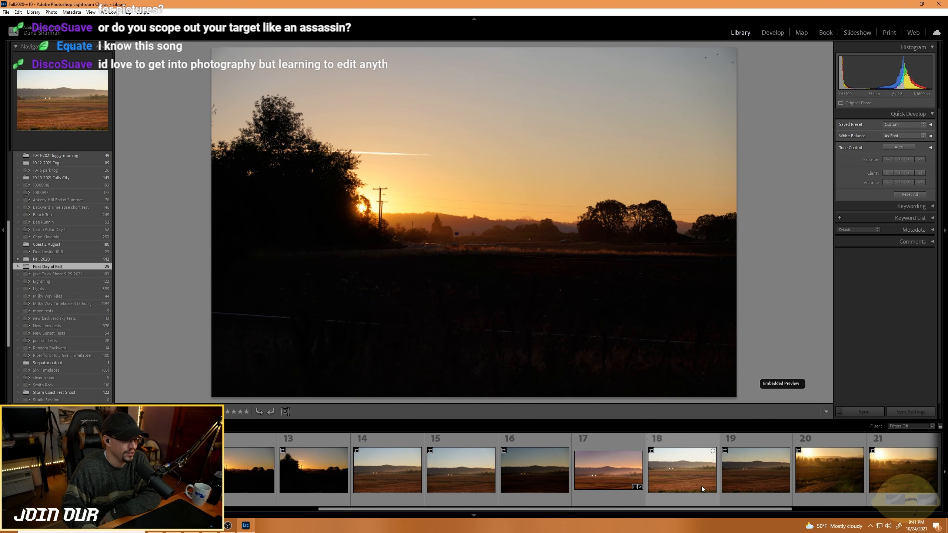
{"action": "left_click", "coordinate": [591, 471]}
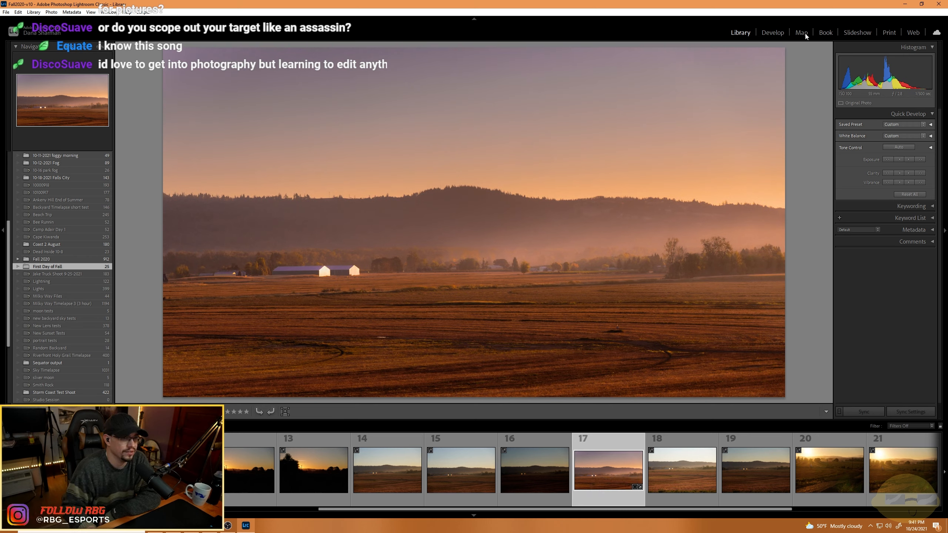
Open farm field photo 17 in the Develop module and set Exposure to -0.07 and Highlights to -67.
{"action": "left_click", "coordinate": [772, 33]}
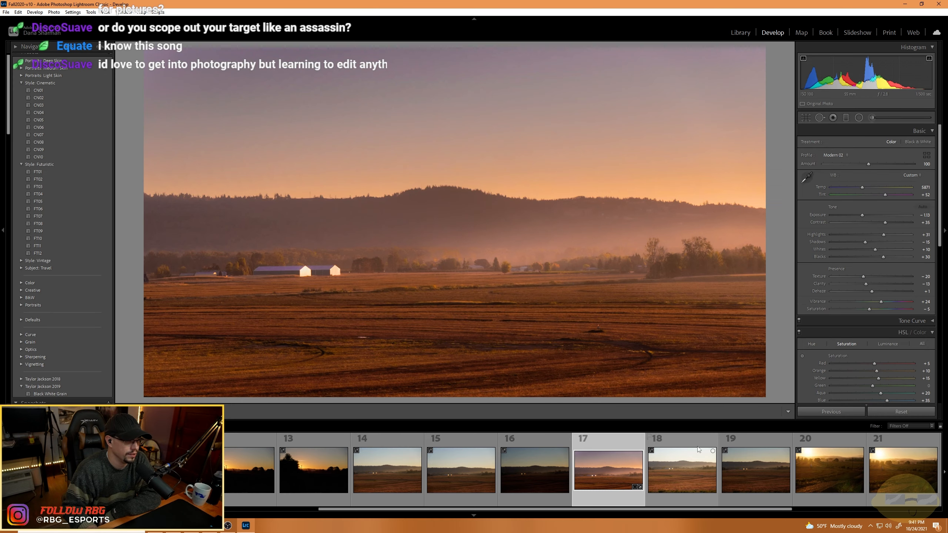
{"action": "left_click_drag", "start_coordinate": [862, 215], "coordinate": [870, 218]}
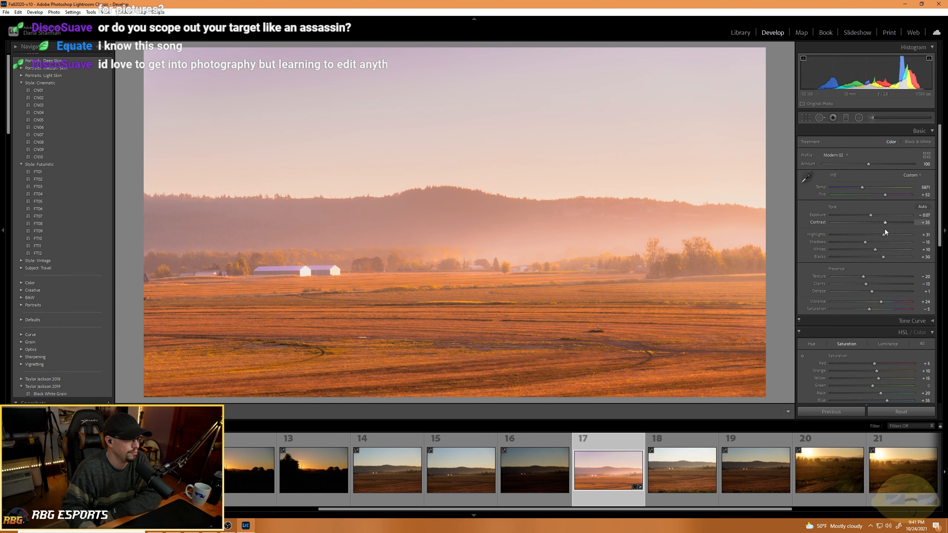
{"action": "left_click_drag", "start_coordinate": [867, 236], "coordinate": [859, 236]}
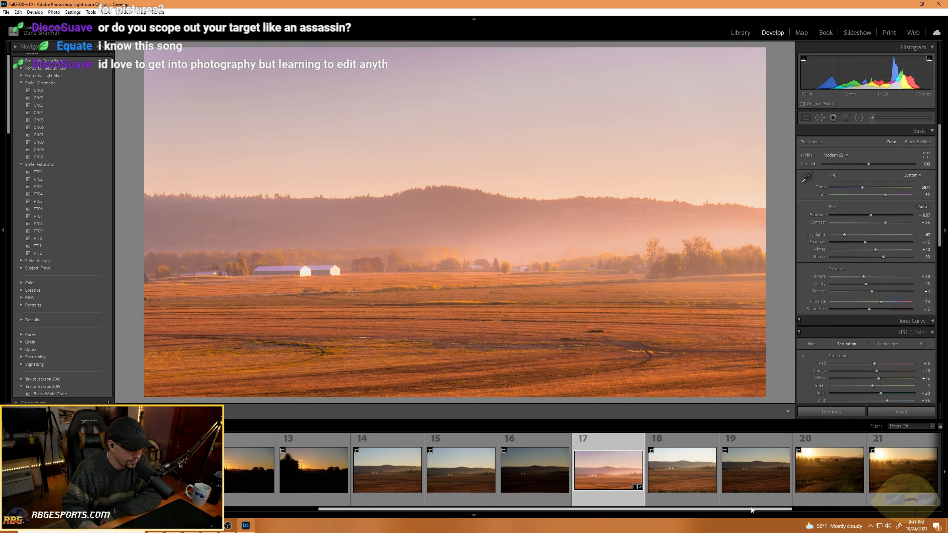
View the sunlit field photos 20 and 23 in the Develop module.
{"action": "scroll", "coordinate": [720, 487], "scroll_direction": "down", "scroll_amount": 2}
{"action": "left_click", "coordinate": [661, 473]}
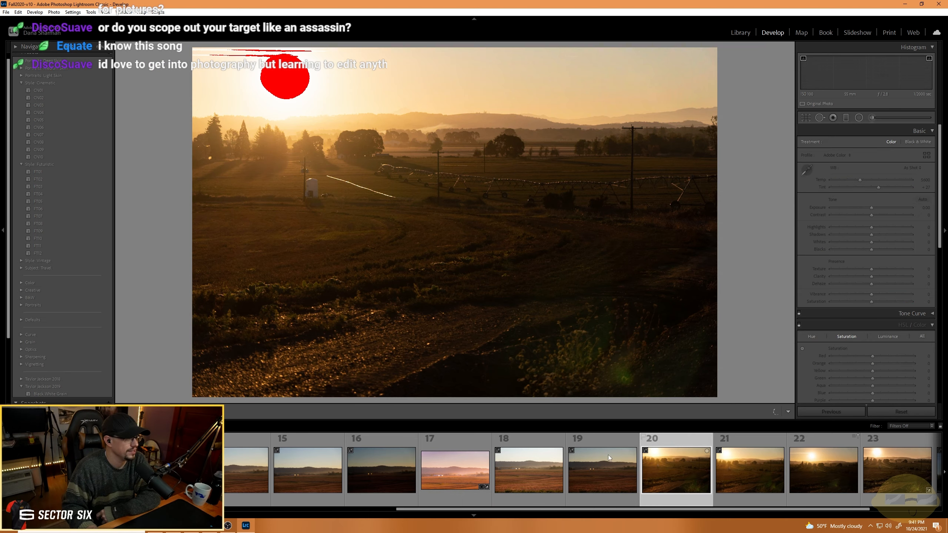
{"action": "scroll", "coordinate": [757, 476], "scroll_direction": "down", "scroll_amount": 3}
{"action": "scroll", "coordinate": [757, 475], "scroll_direction": "up", "scroll_amount": 3}
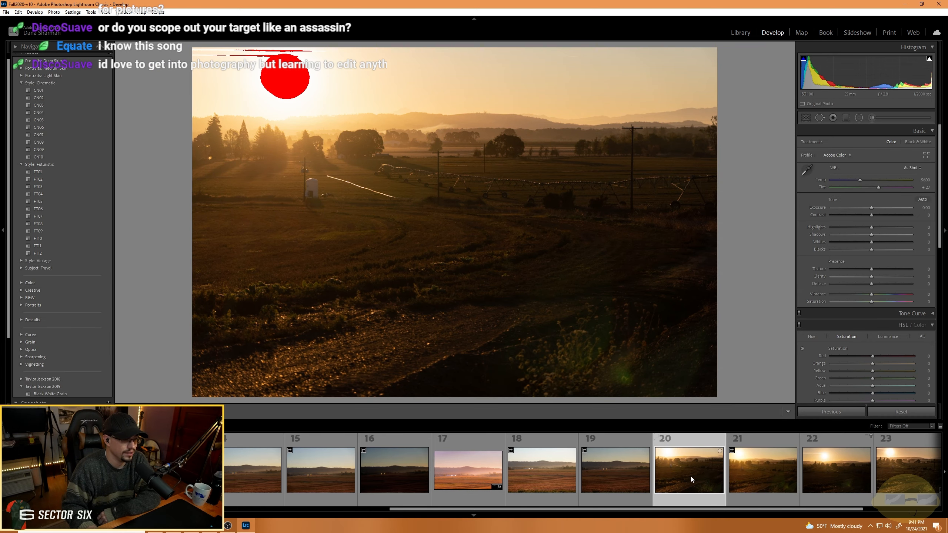
{"action": "scroll", "coordinate": [690, 477], "scroll_direction": "down", "scroll_amount": 2}
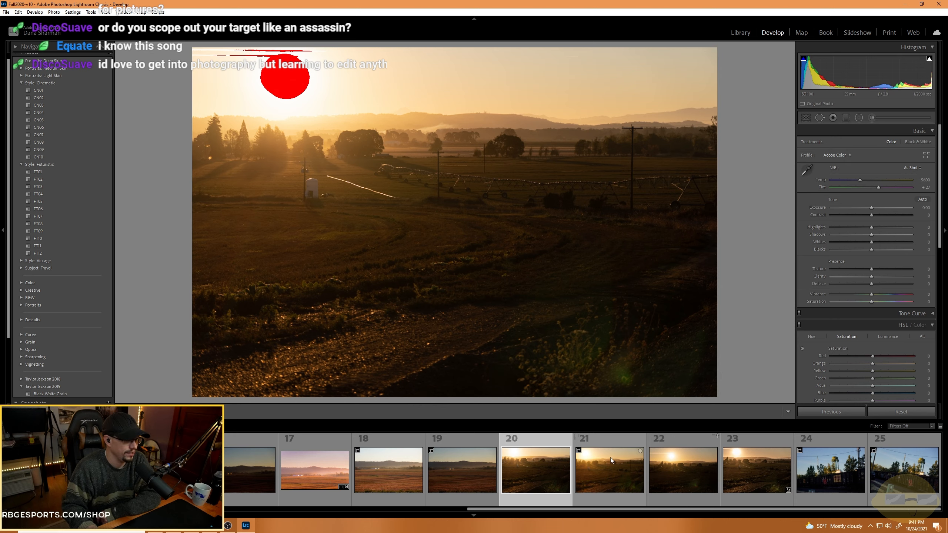
{"action": "left_click", "coordinate": [753, 481]}
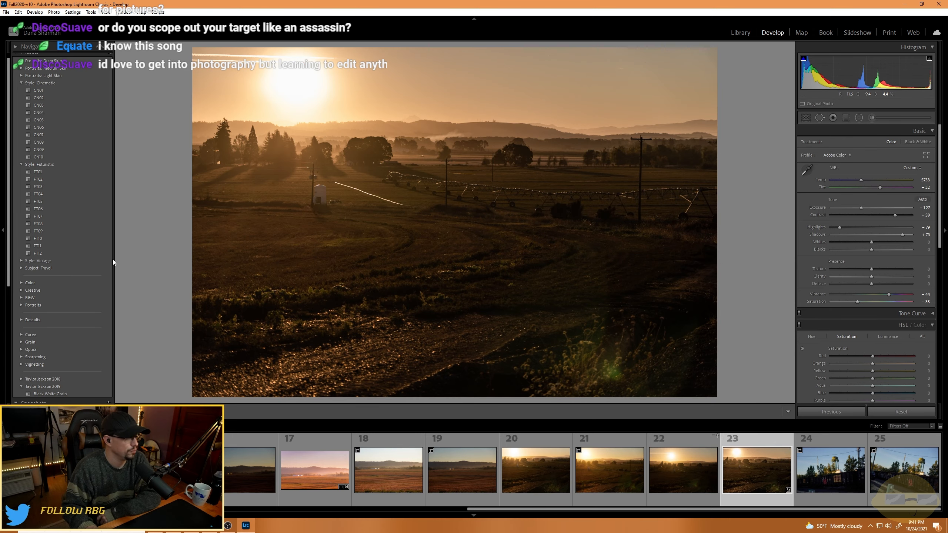
View photo 23 alternately in the Library and Develop modules, ending in Library with the filmstrip back near its beginning.
{"action": "left_click", "coordinate": [743, 34]}
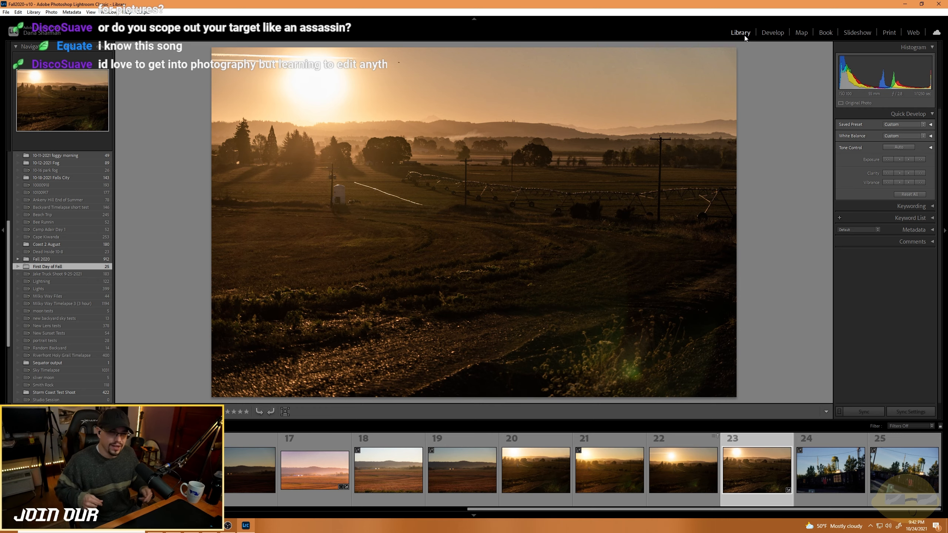
{"action": "left_click", "coordinate": [772, 33]}
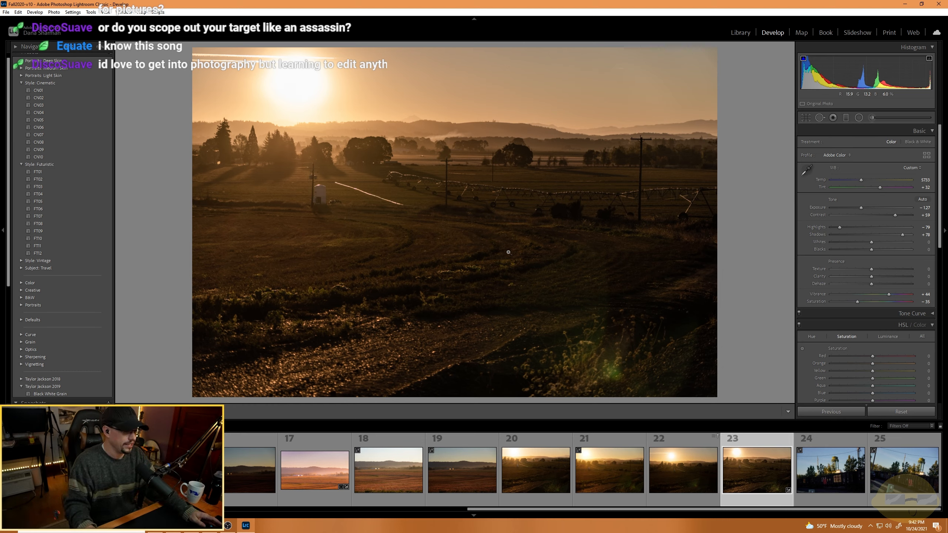
{"action": "scroll", "coordinate": [544, 469], "scroll_direction": "up", "scroll_amount": 10}
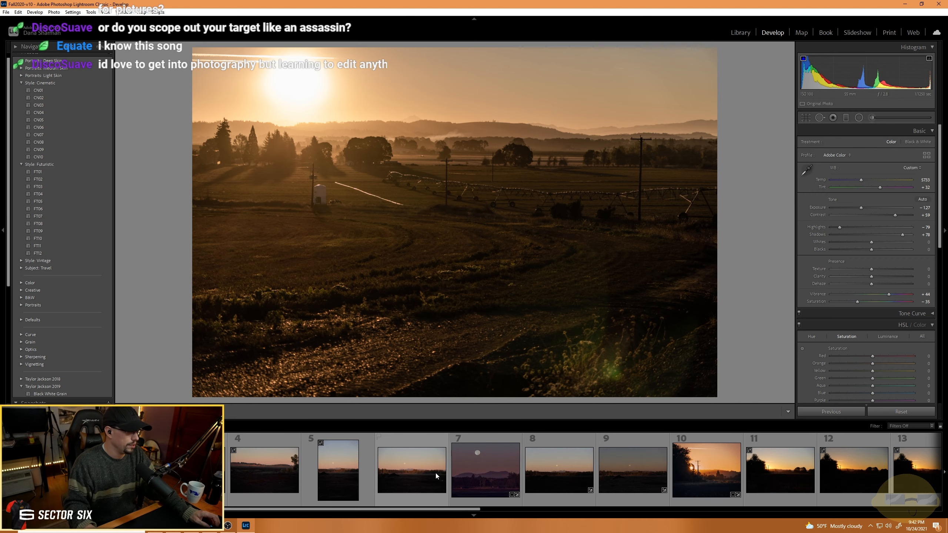
{"action": "left_click", "coordinate": [741, 33]}
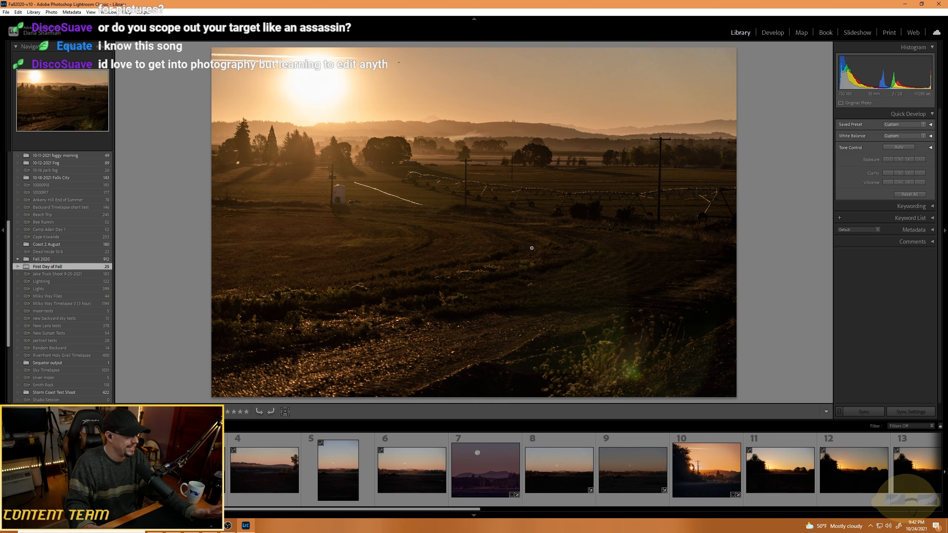
Open the 10-12-2021 Fog folder and expand the photo stack at sunrise photo 26.
{"action": "left_click", "coordinate": [55, 165]}
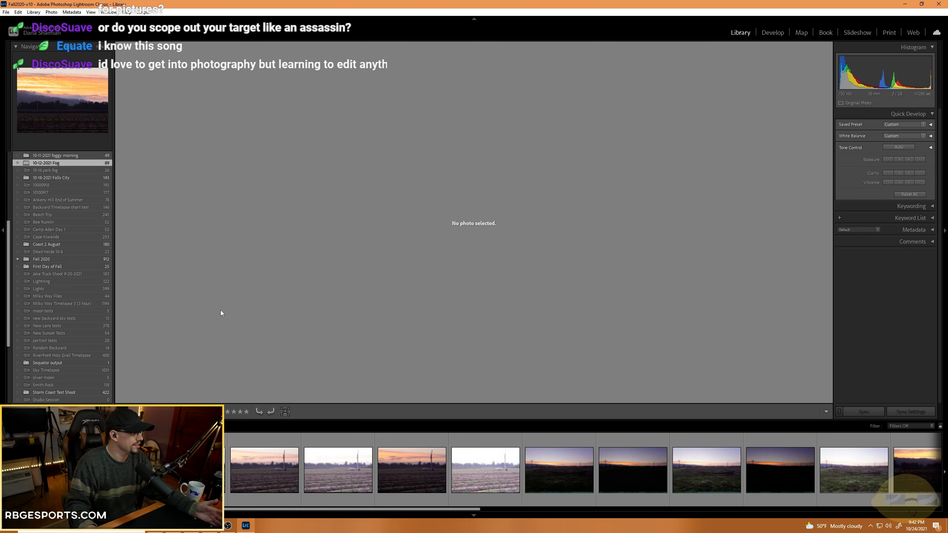
{"action": "scroll", "coordinate": [470, 472], "scroll_direction": "down", "scroll_amount": 5}
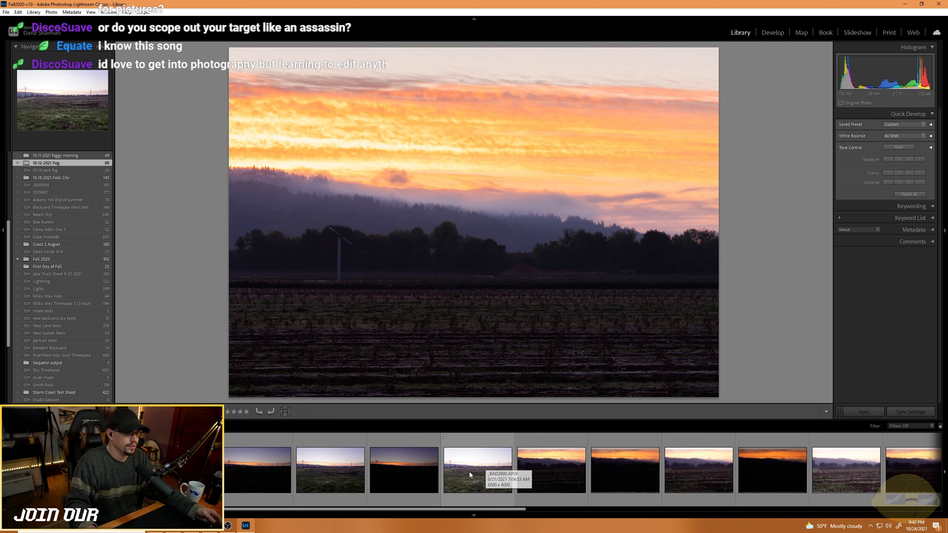
{"action": "scroll", "coordinate": [471, 470], "scroll_direction": "down", "scroll_amount": 3}
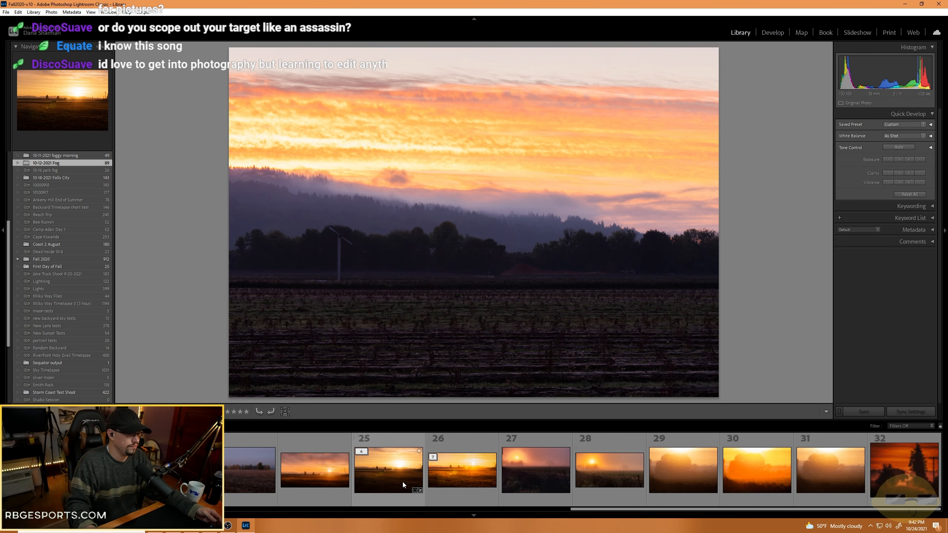
{"action": "left_click", "coordinate": [433, 456]}
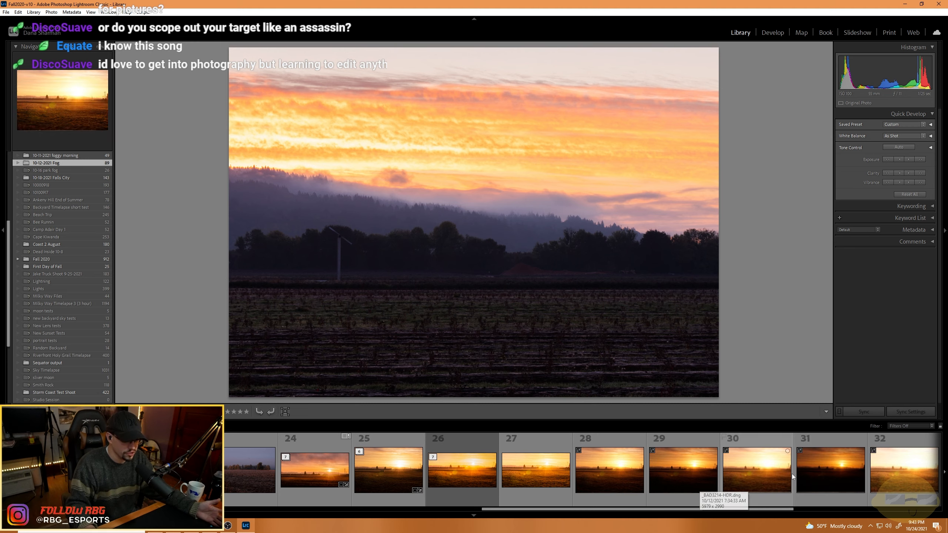
View the sunrise stack's bracketed exposures from photo 32 back to the merged photo 27 and the edited photo 26.
{"action": "scroll", "coordinate": [670, 478], "scroll_direction": "down", "scroll_amount": 1}
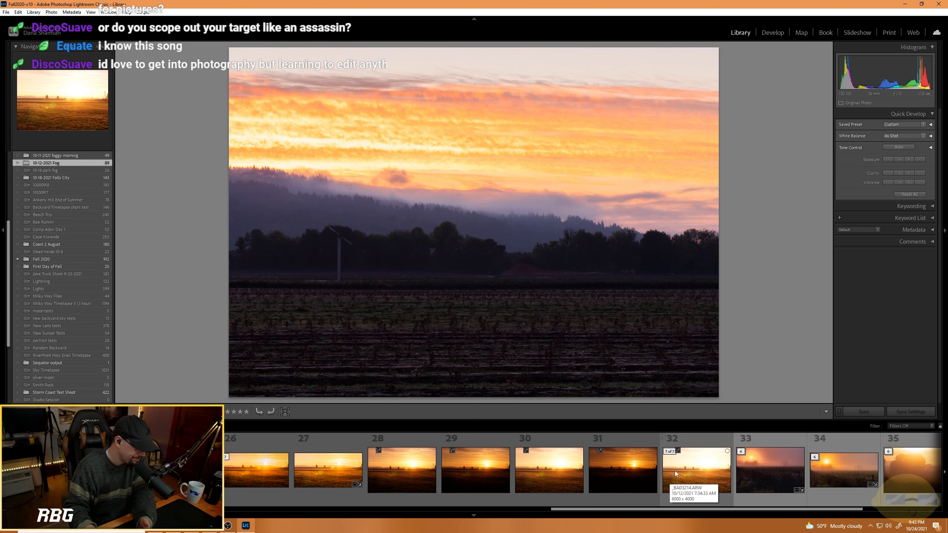
{"action": "left_click", "coordinate": [675, 471]}
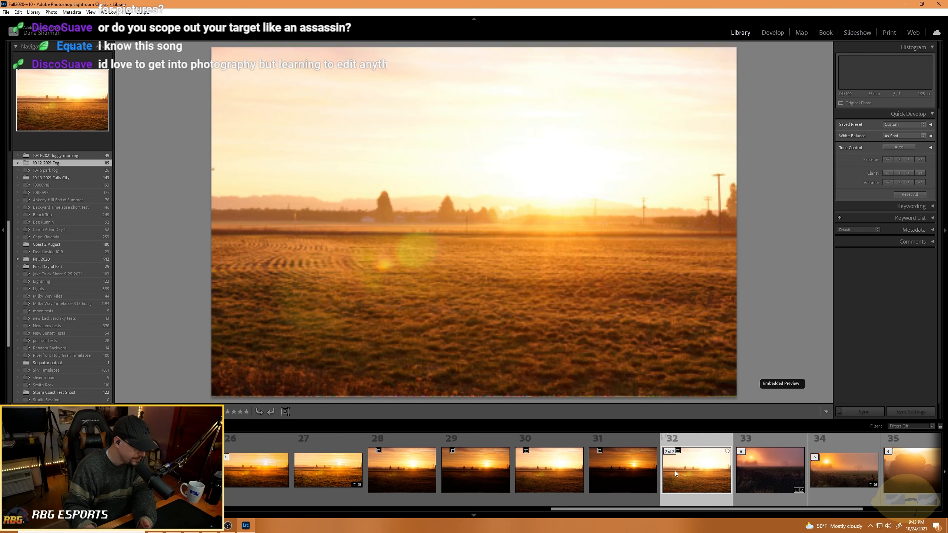
{"action": "left_click", "coordinate": [636, 477]}
{"action": "left_click", "coordinate": [542, 473]}
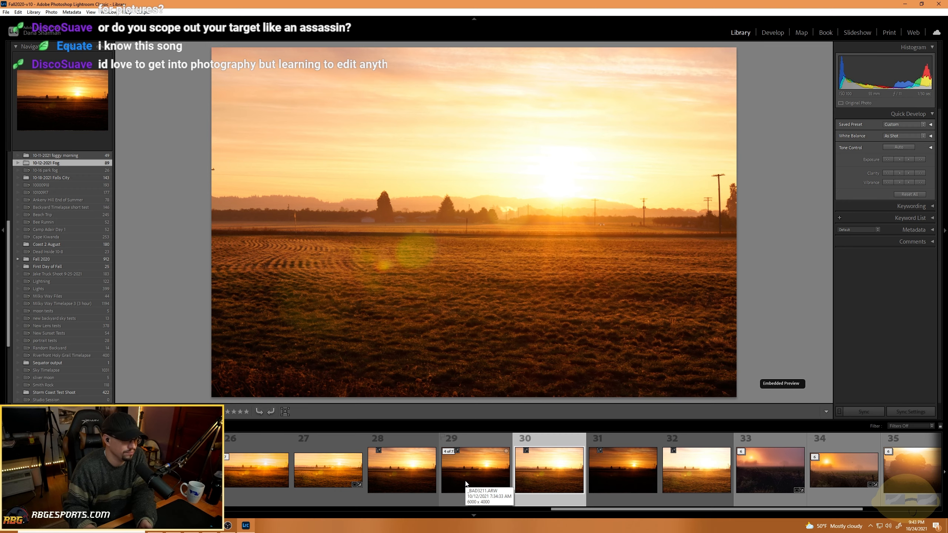
{"action": "left_click", "coordinate": [465, 484]}
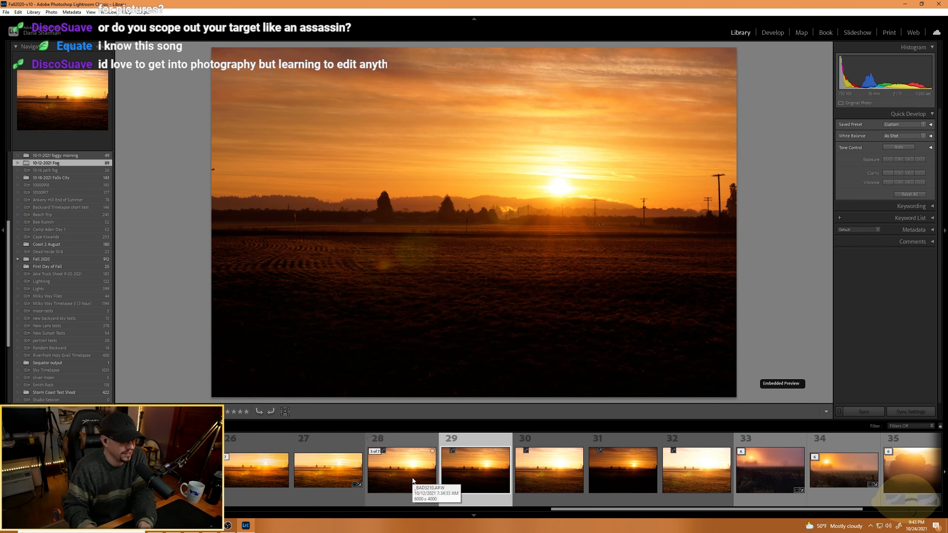
{"action": "left_click", "coordinate": [411, 478]}
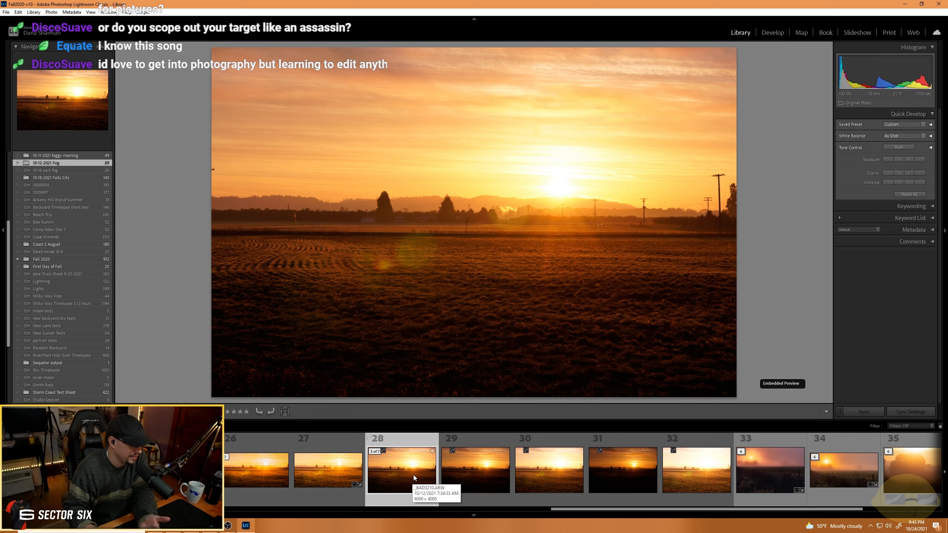
{"action": "left_click", "coordinate": [310, 470]}
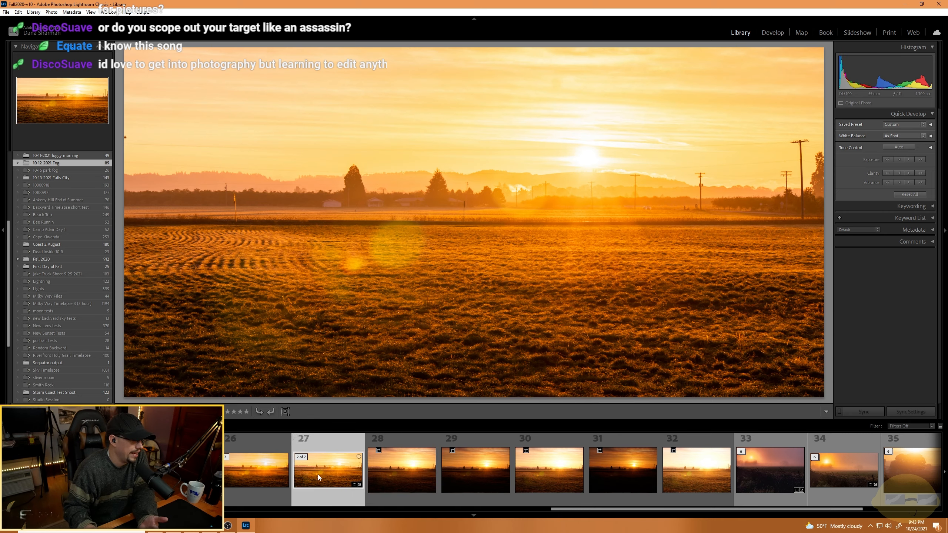
{"action": "left_click", "coordinate": [259, 473]}
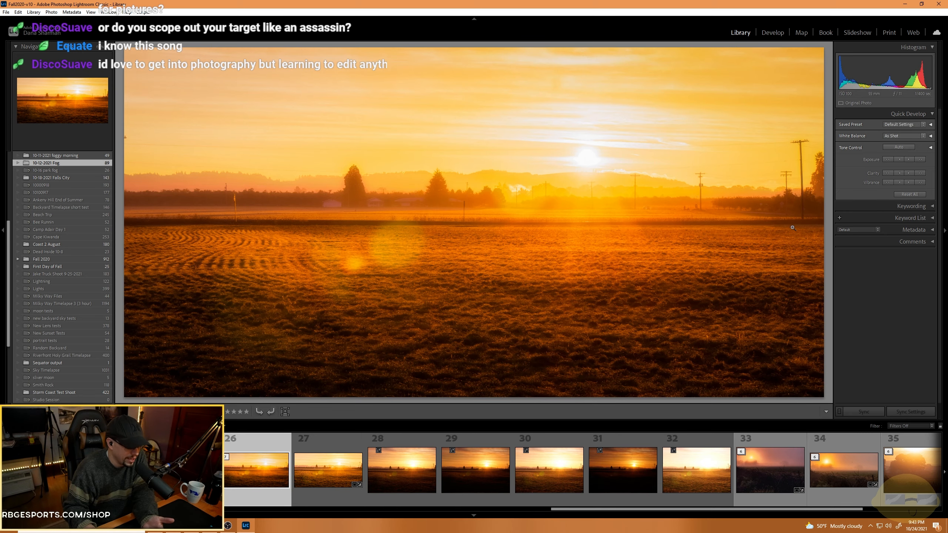
Compare the merged HDR photo 27 with the edited photo 26 and the bright and dark brackets 32 and 31.
{"action": "key", "text": "Right"}
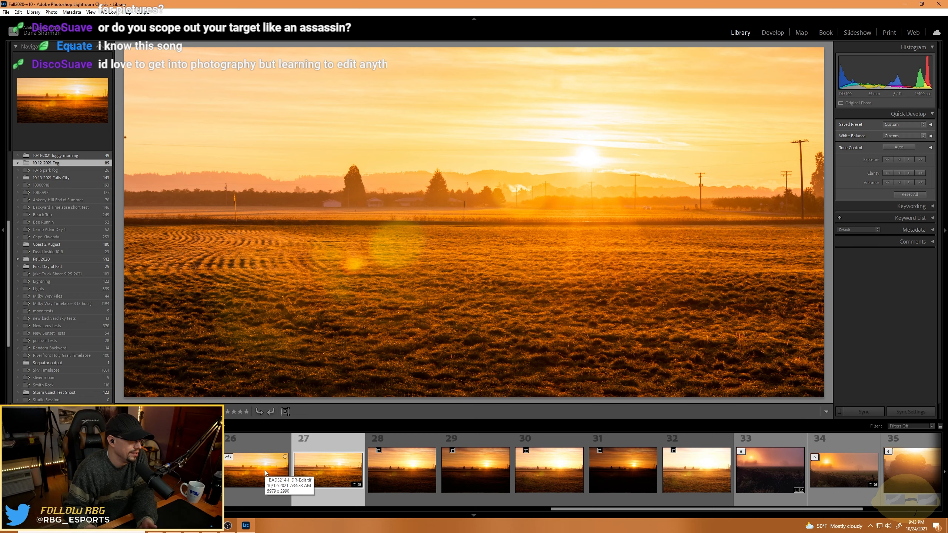
{"action": "left_click", "coordinate": [266, 472]}
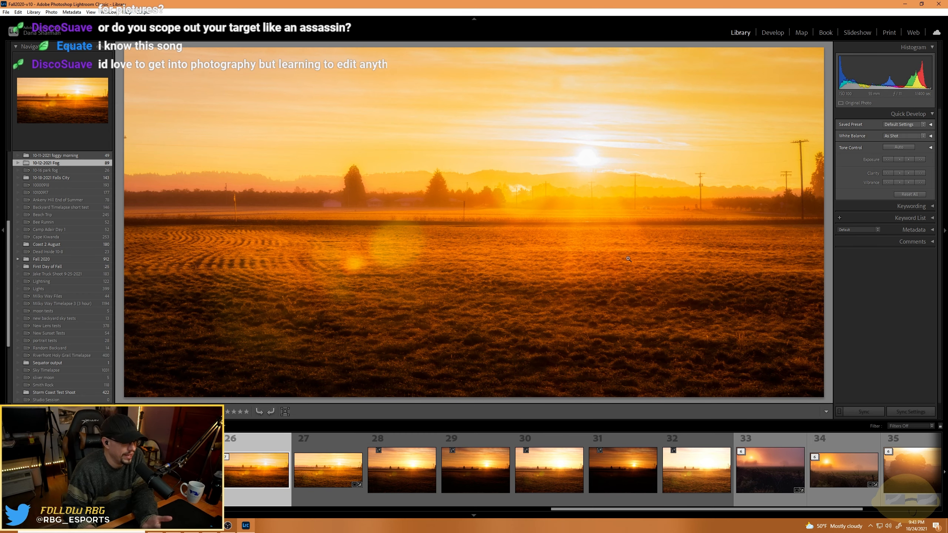
{"action": "left_click", "coordinate": [336, 469]}
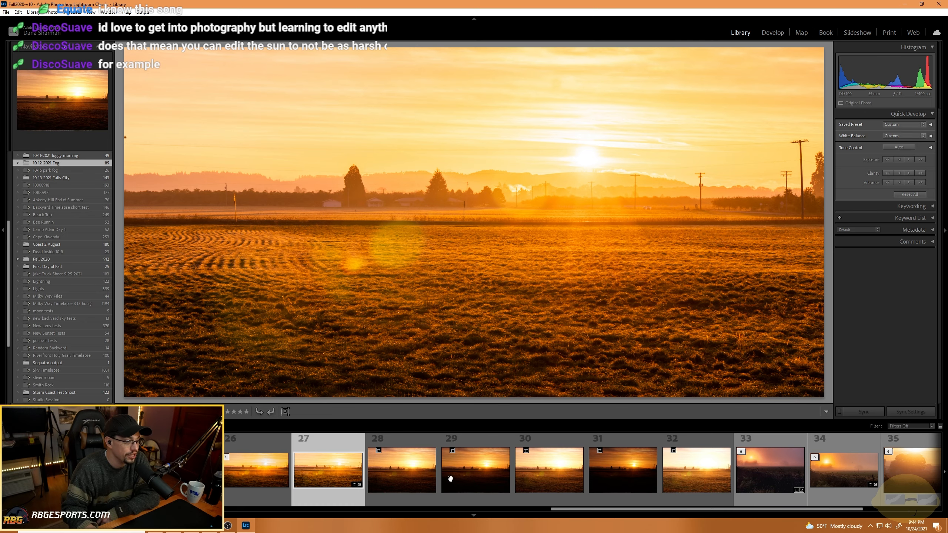
{"action": "left_click", "coordinate": [692, 474]}
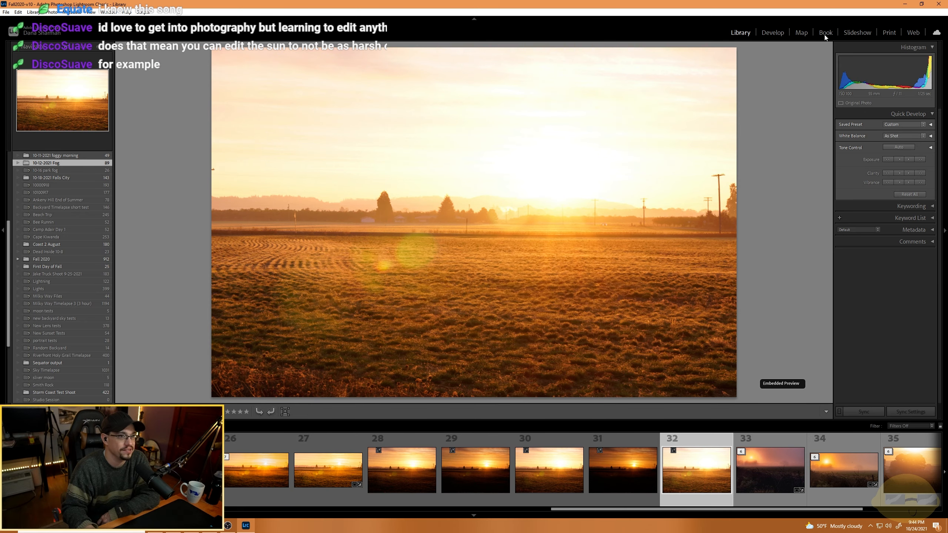
{"action": "left_click", "coordinate": [611, 475]}
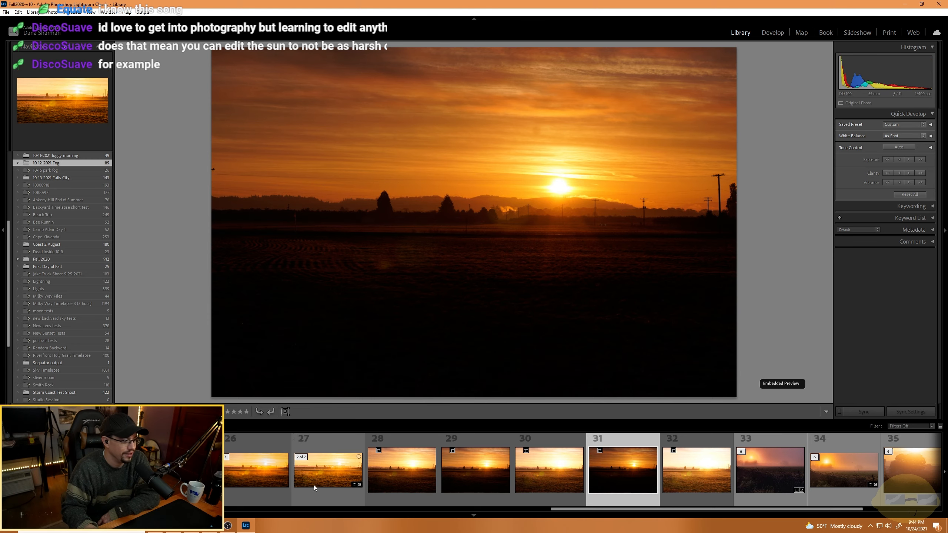
{"action": "left_click", "coordinate": [333, 481]}
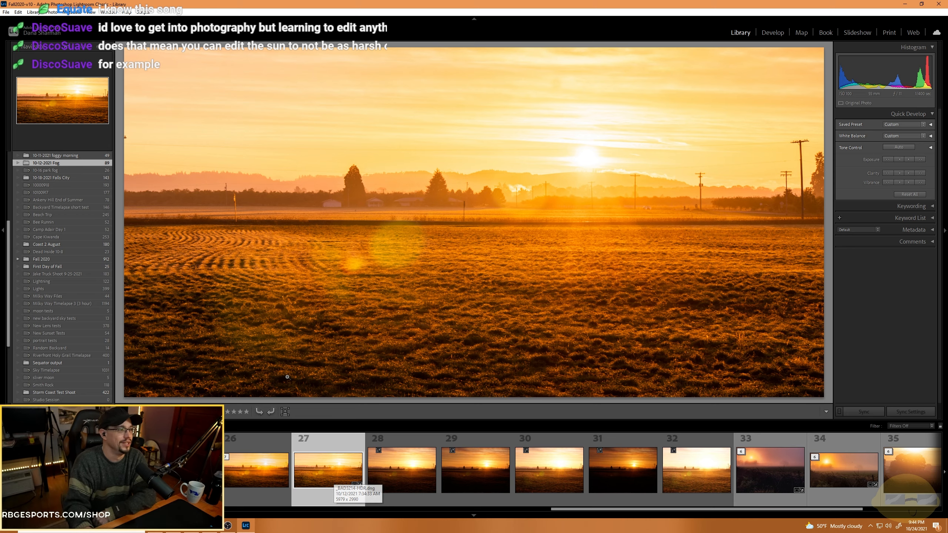
Open merged photo 27 in the Develop module and reset all its develop settings.
{"action": "left_click", "coordinate": [772, 33]}
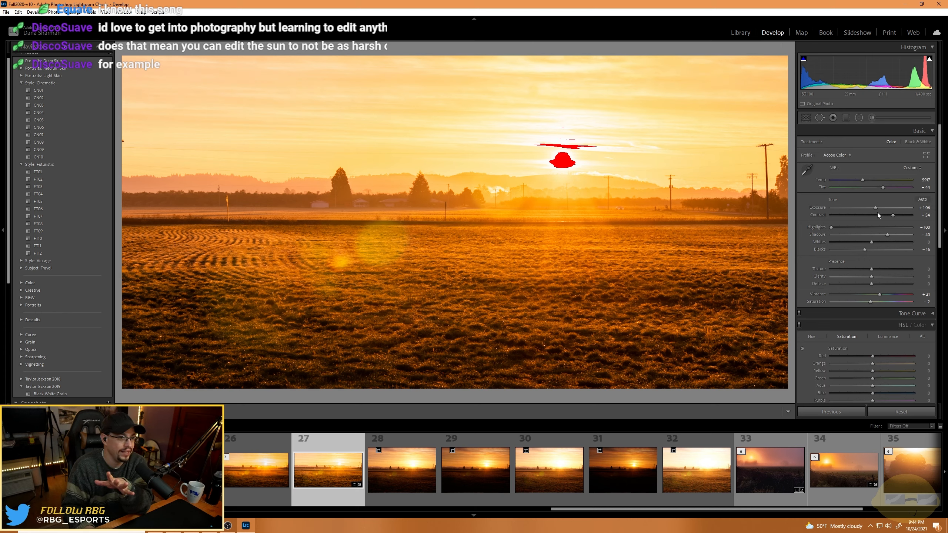
{"action": "left_click", "coordinate": [56, 12]}
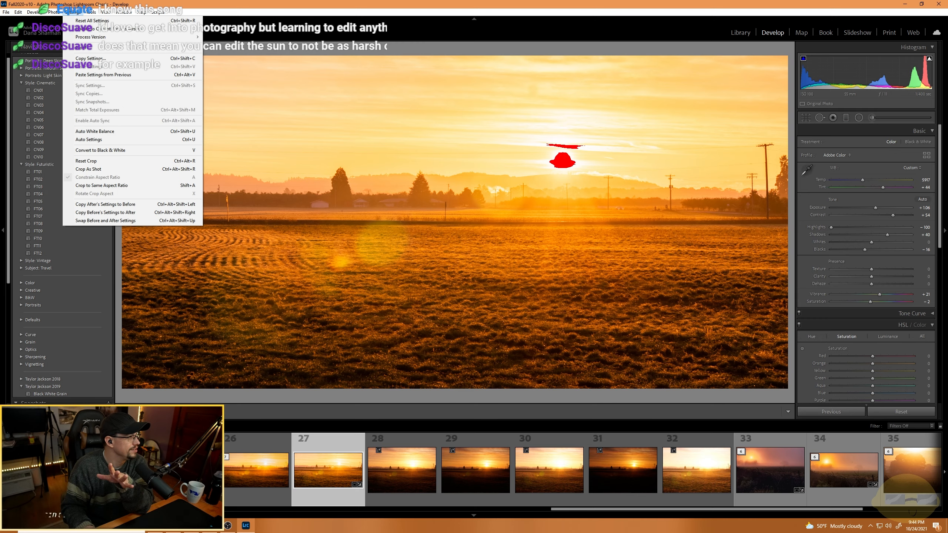
{"action": "left_click", "coordinate": [33, 12]}
{"action": "left_click", "coordinate": [18, 12]}
{"action": "mouse_move", "coordinate": [51, 13]}
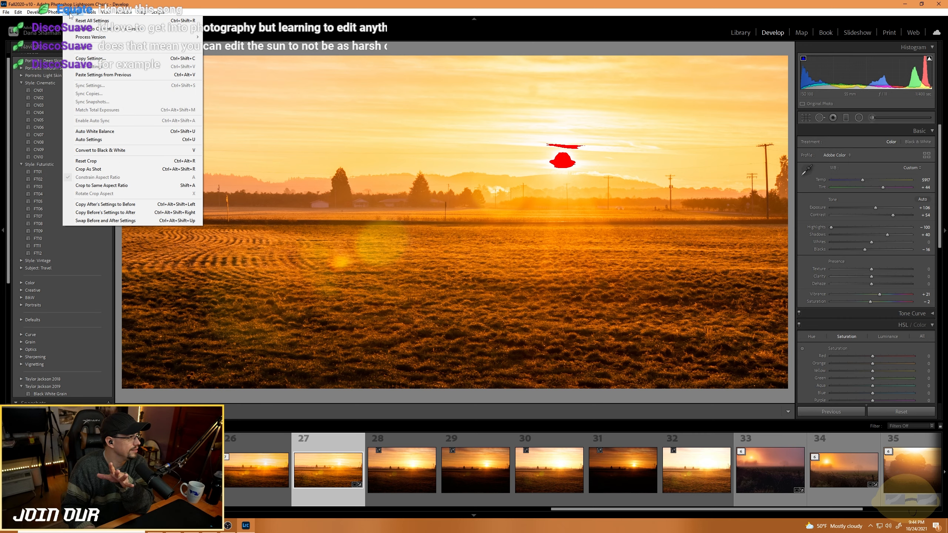
{"action": "left_click", "coordinate": [91, 21]}
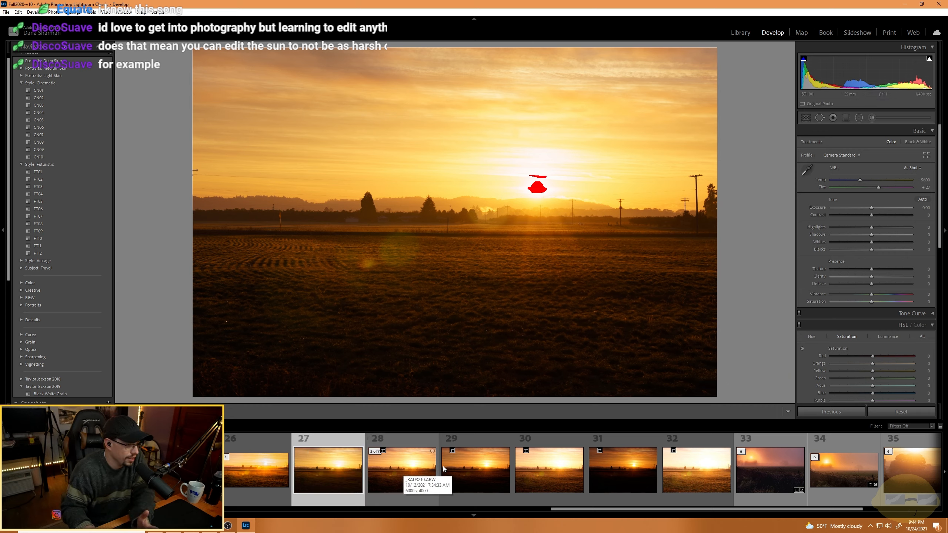
Set Shadows to +100 on both the merged photo 27 and the single exposure 28.
{"action": "left_click", "coordinate": [407, 479]}
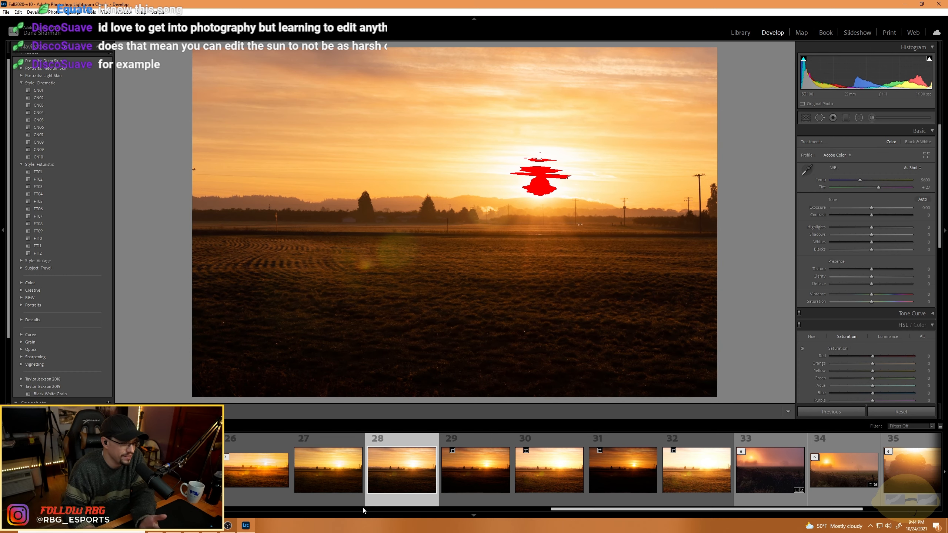
{"action": "left_click", "coordinate": [326, 479]}
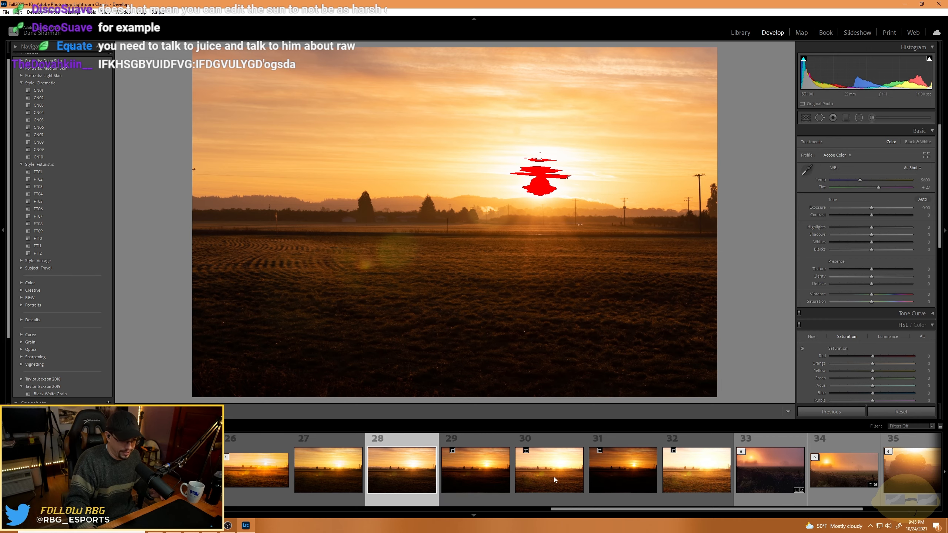
{"action": "left_click", "coordinate": [341, 472]}
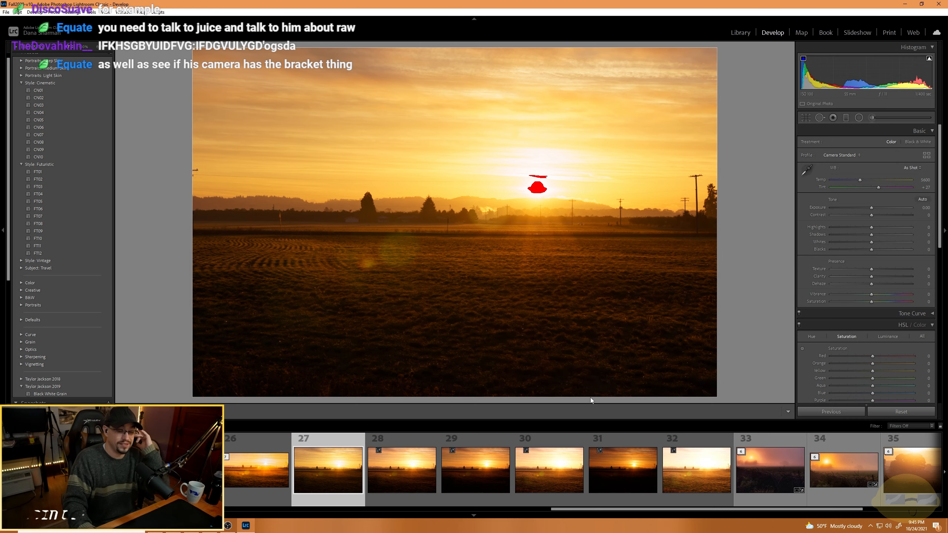
{"action": "left_click_drag", "start_coordinate": [874, 236], "coordinate": [915, 234]}
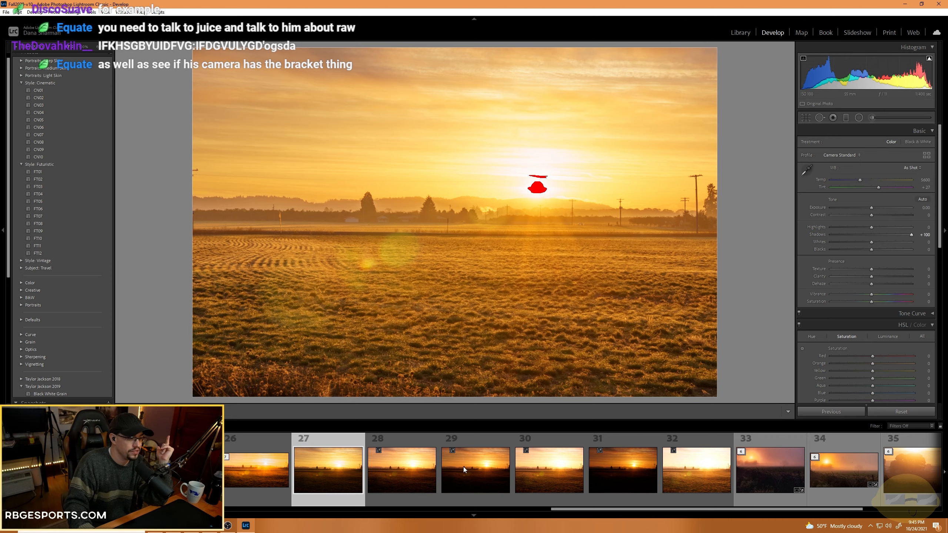
{"action": "left_click", "coordinate": [389, 478]}
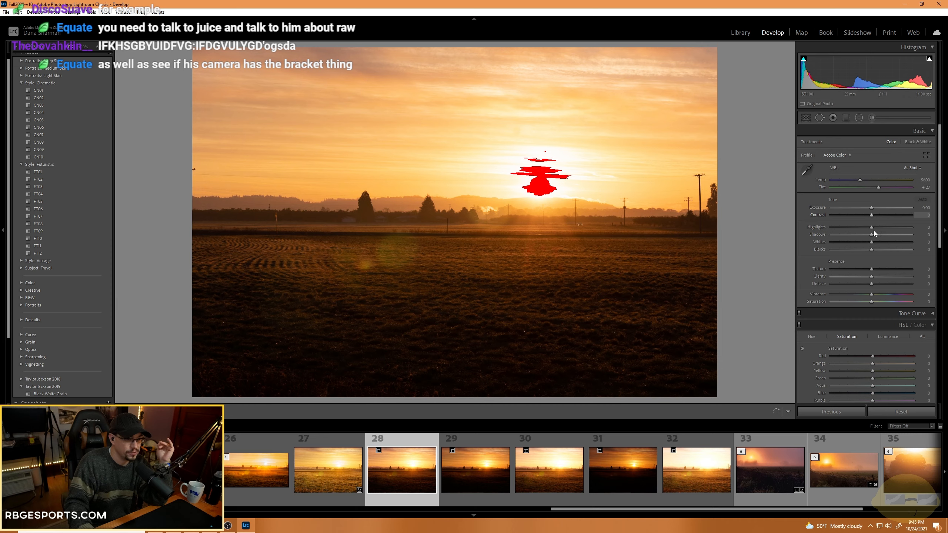
{"action": "left_click_drag", "start_coordinate": [874, 235], "coordinate": [921, 236]}
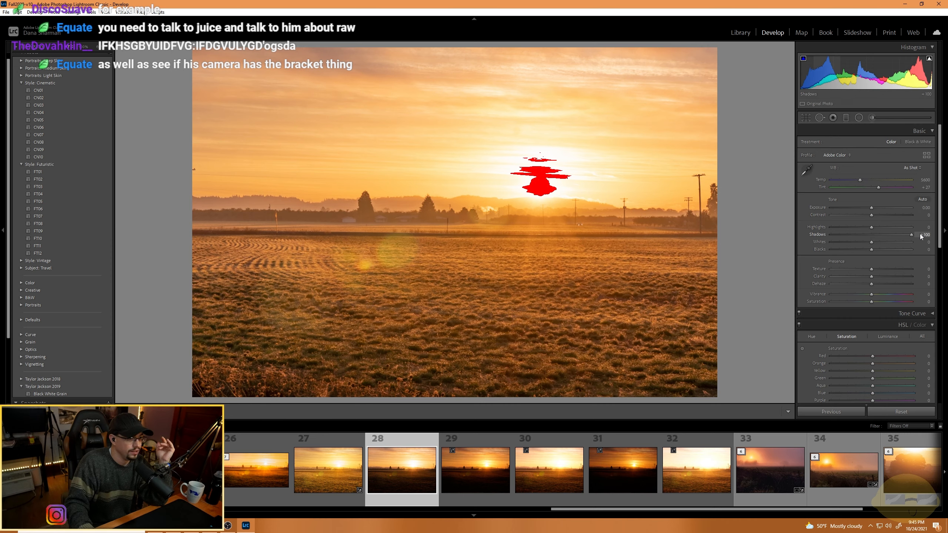
Compare photos 27 and 28 in full and zoomed in on the grass, ending with the whole of photo 27 in view.
{"action": "left_click", "coordinate": [329, 477]}
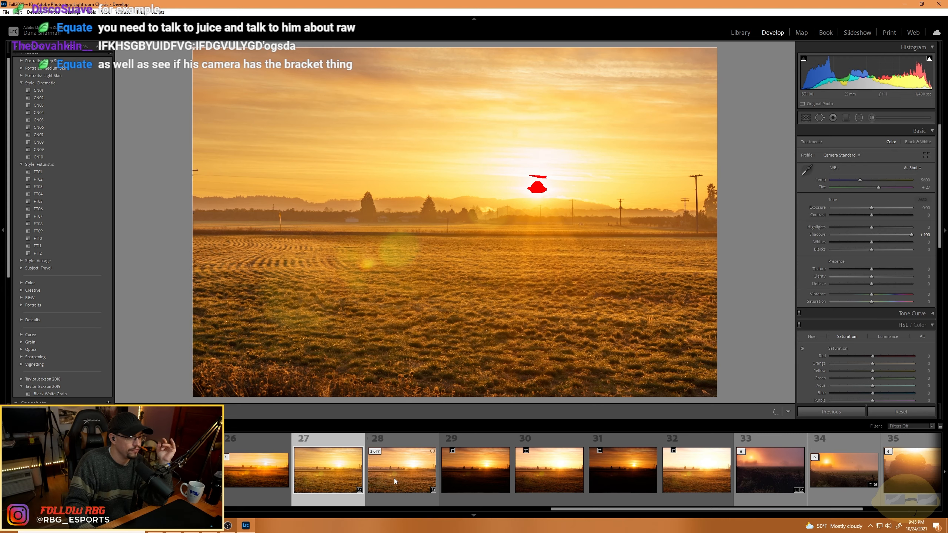
{"action": "left_click", "coordinate": [394, 479]}
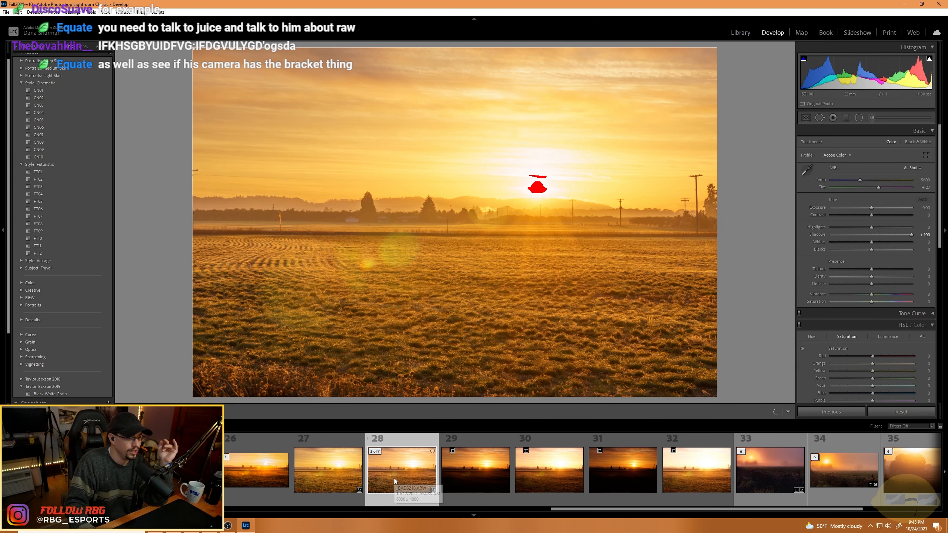
{"action": "left_click", "coordinate": [590, 324]}
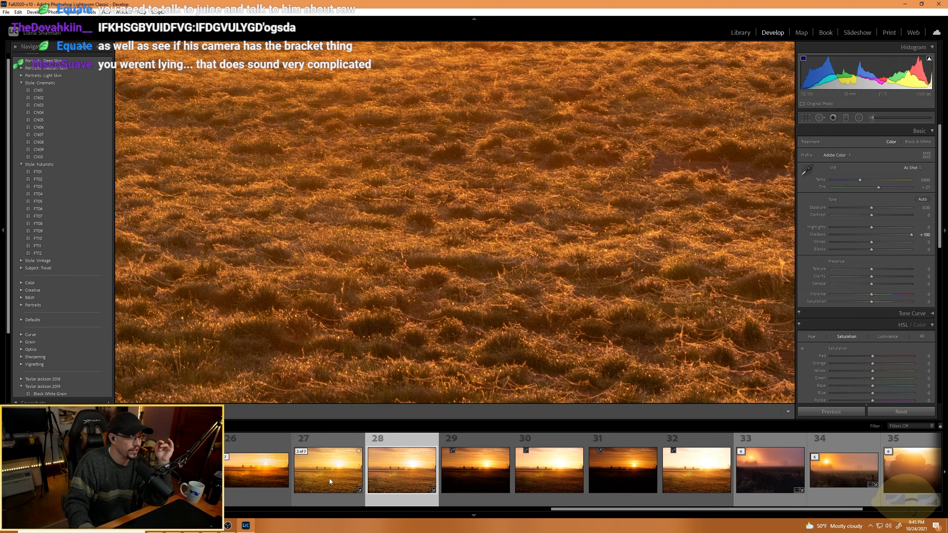
{"action": "left_click", "coordinate": [329, 479]}
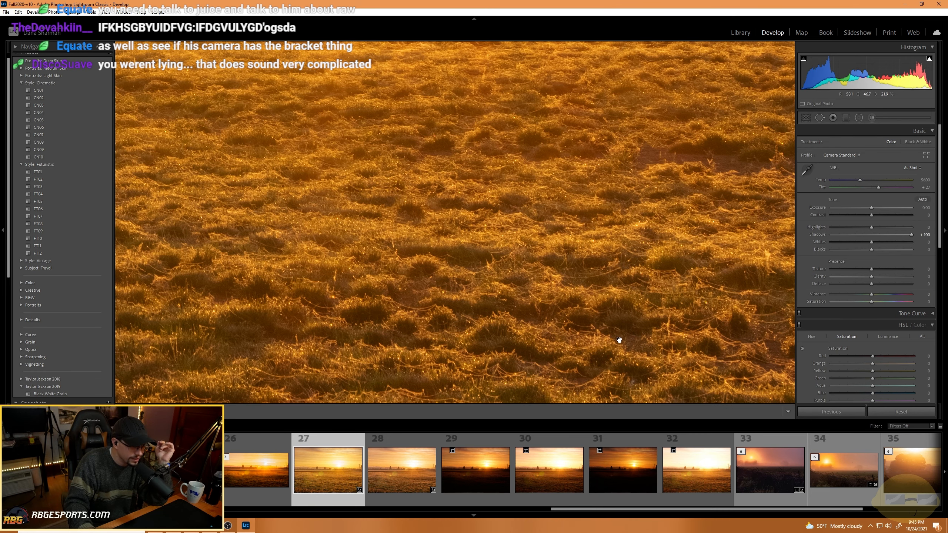
{"action": "left_click", "coordinate": [383, 465]}
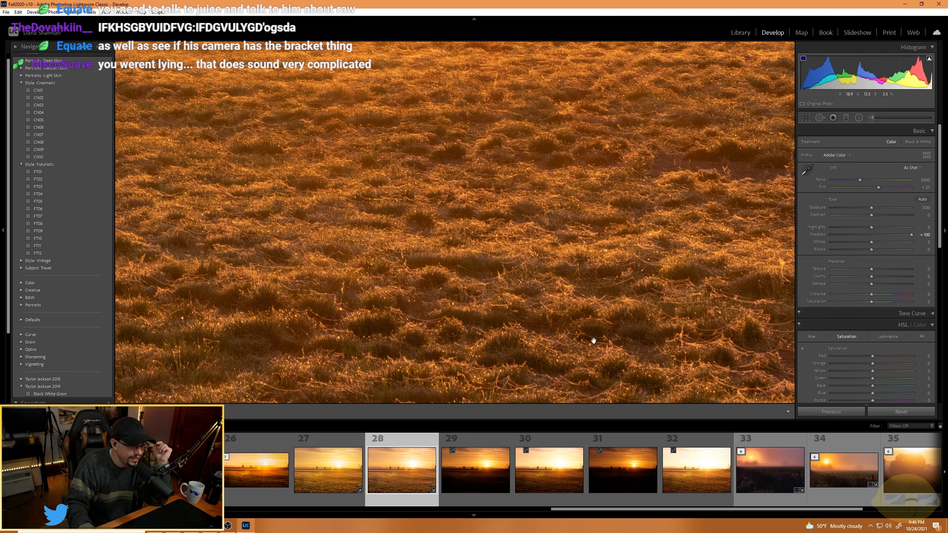
{"action": "left_click", "coordinate": [317, 480]}
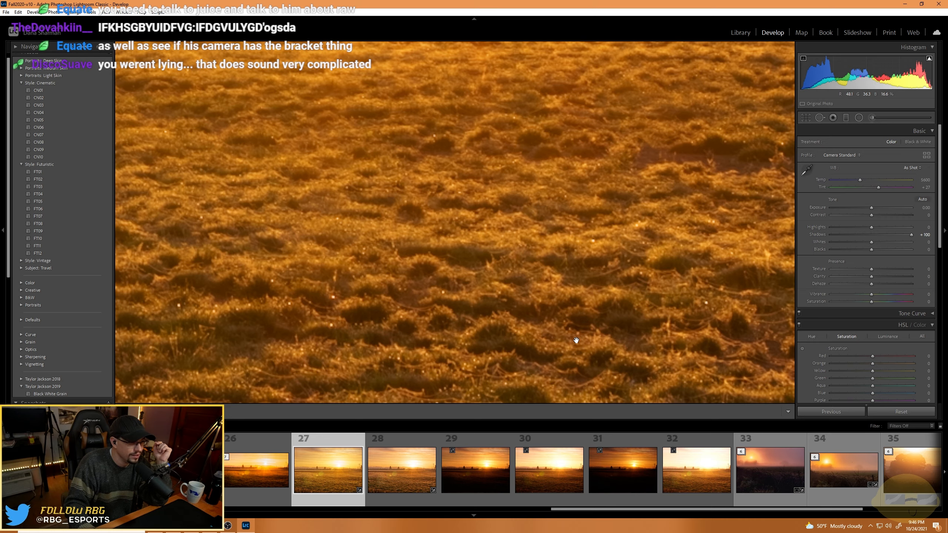
{"action": "left_click", "coordinate": [595, 319]}
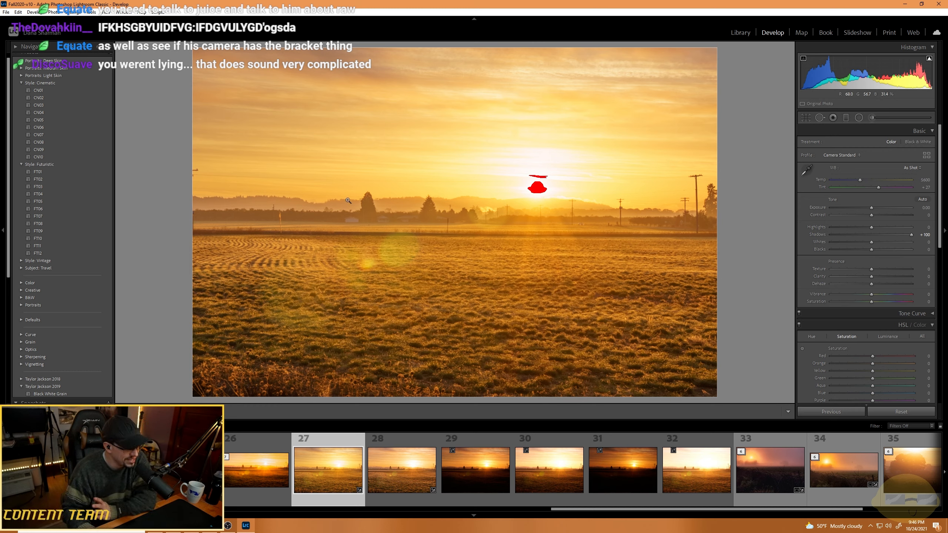
Adjust photo 27 with slightly reduced Saturation, Highlights at -100 and Shadows at +71.
{"action": "left_click", "coordinate": [872, 234]}
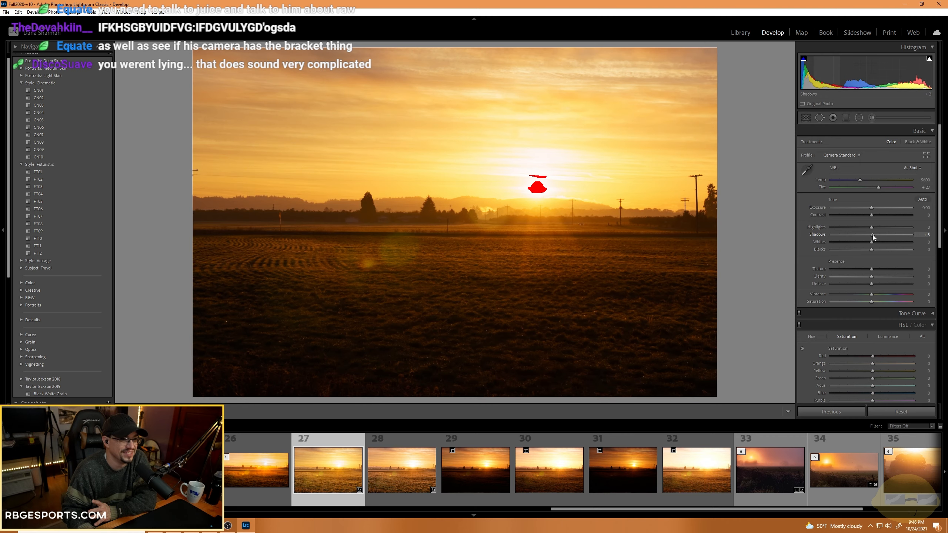
{"action": "double_click", "coordinate": [872, 234]}
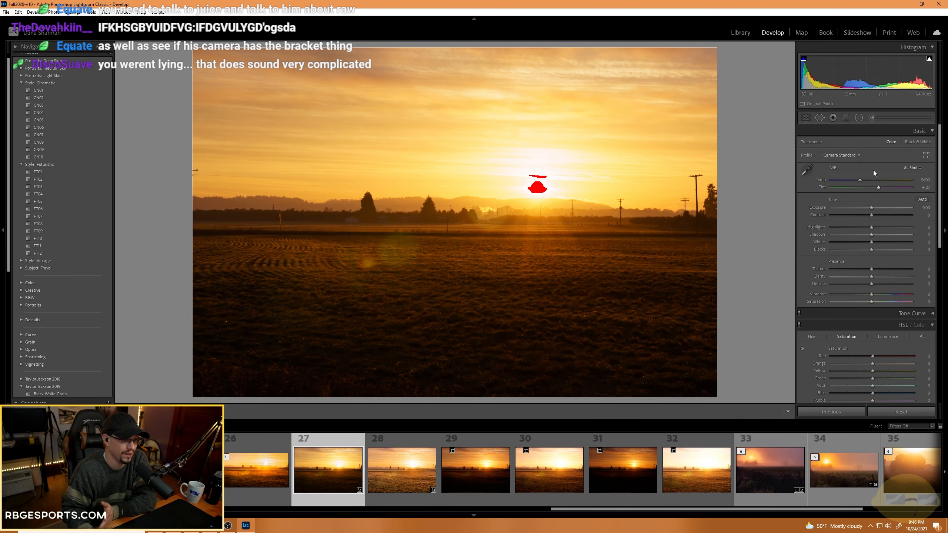
{"action": "left_click_drag", "start_coordinate": [871, 303], "coordinate": [867, 296]}
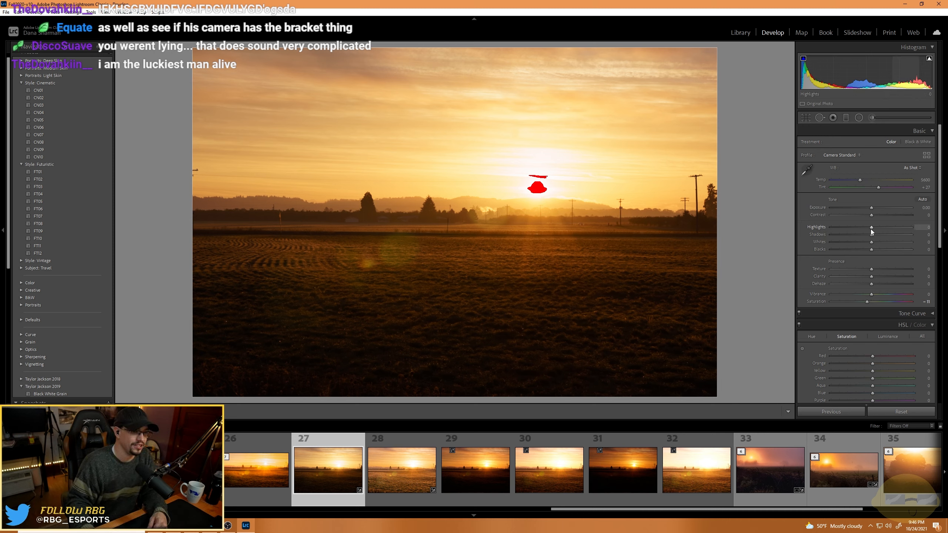
{"action": "left_click_drag", "start_coordinate": [870, 227], "coordinate": [830, 224]}
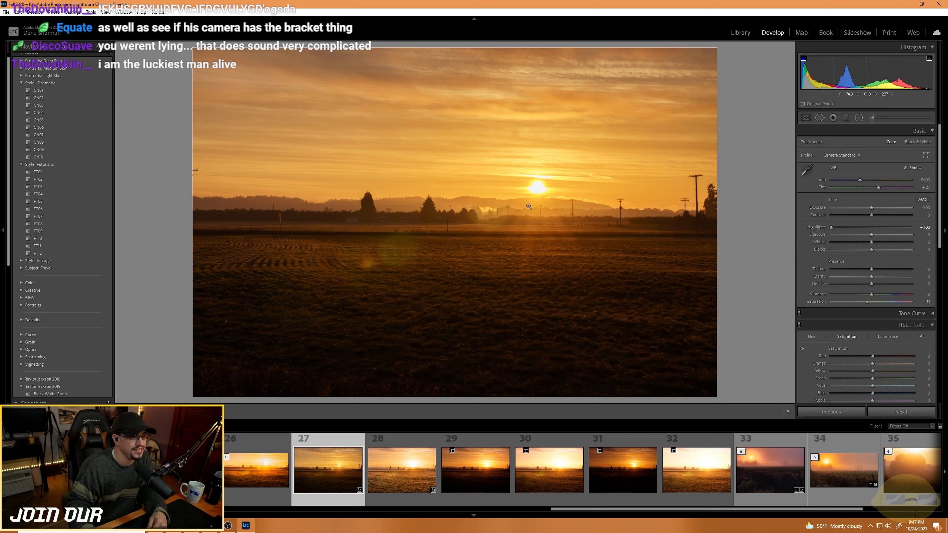
{"action": "left_click_drag", "start_coordinate": [871, 234], "coordinate": [899, 234]}
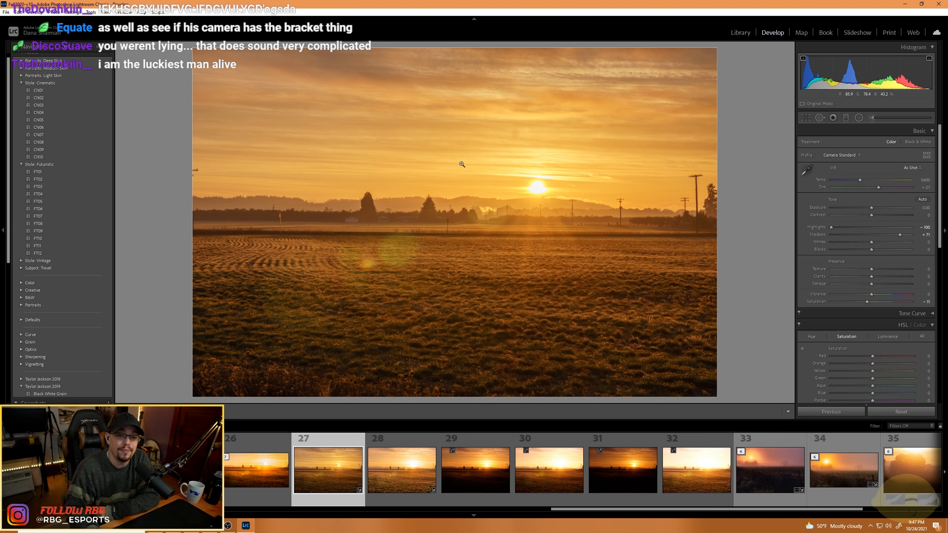
Reset Highlights and Shadows to their defaults on photo 27.
{"action": "left_click", "coordinate": [868, 227]}
{"action": "double_click", "coordinate": [870, 229]}
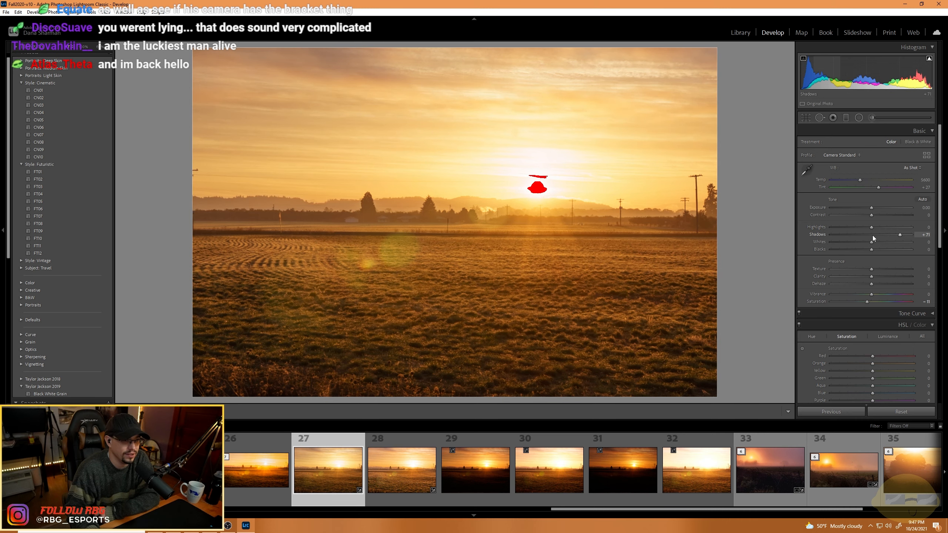
{"action": "double_click", "coordinate": [873, 236]}
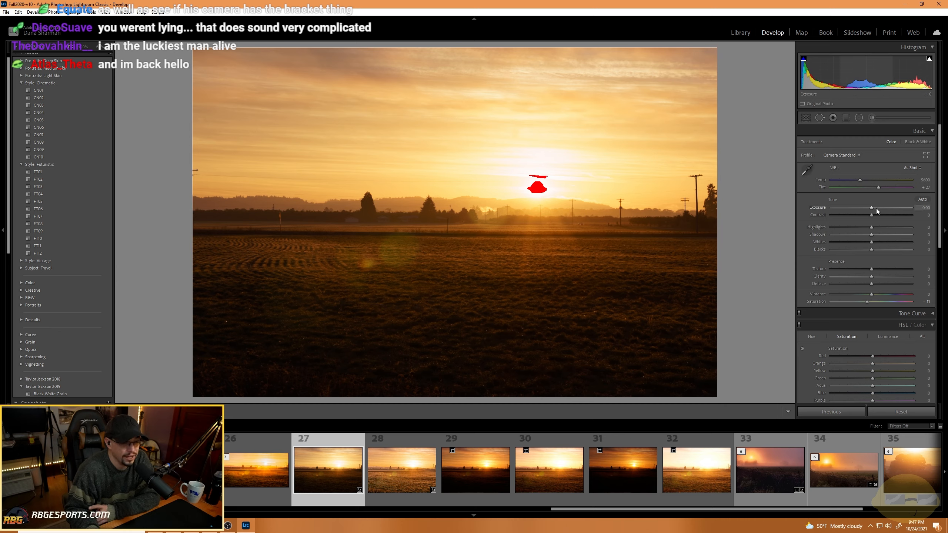
Adjust photo 27 with Exposure +1.61, Highlights -94, Vibrance +55, Saturation -19 and Tint +44.
{"action": "left_click_drag", "start_coordinate": [870, 208], "coordinate": [831, 226]}
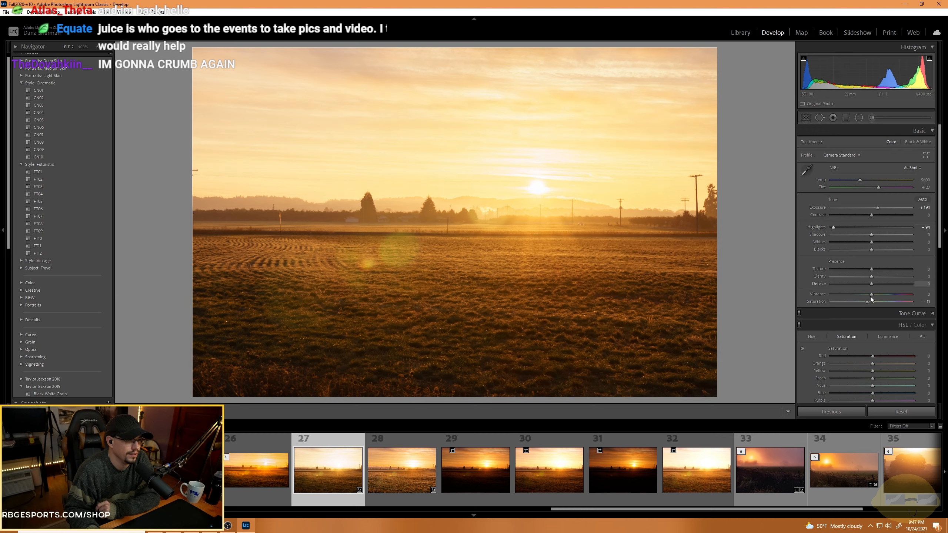
{"action": "left_click_drag", "start_coordinate": [868, 303], "coordinate": [893, 295]}
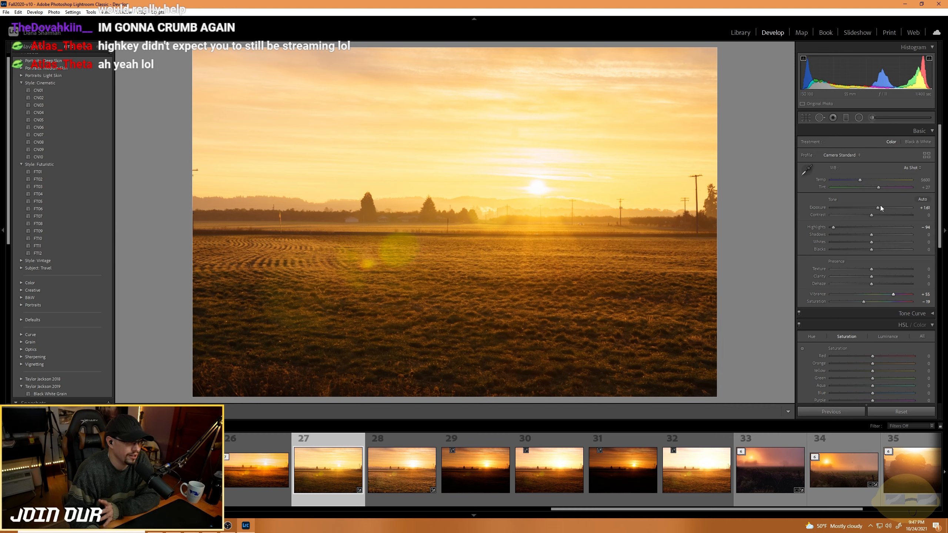
{"action": "left_click_drag", "start_coordinate": [879, 188], "coordinate": [883, 189]}
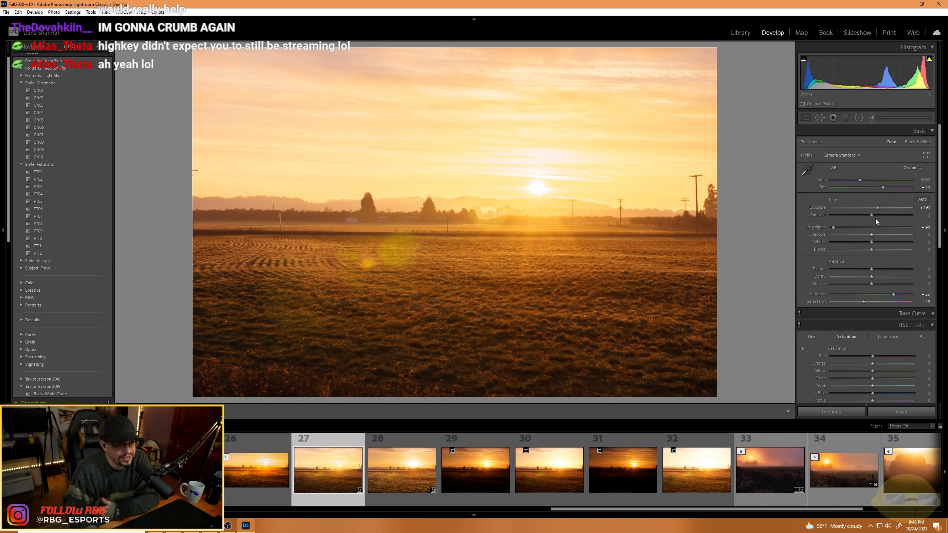
Reset all develop settings of photo 27.
{"action": "left_click", "coordinate": [73, 12]}
{"action": "left_click", "coordinate": [92, 21]}
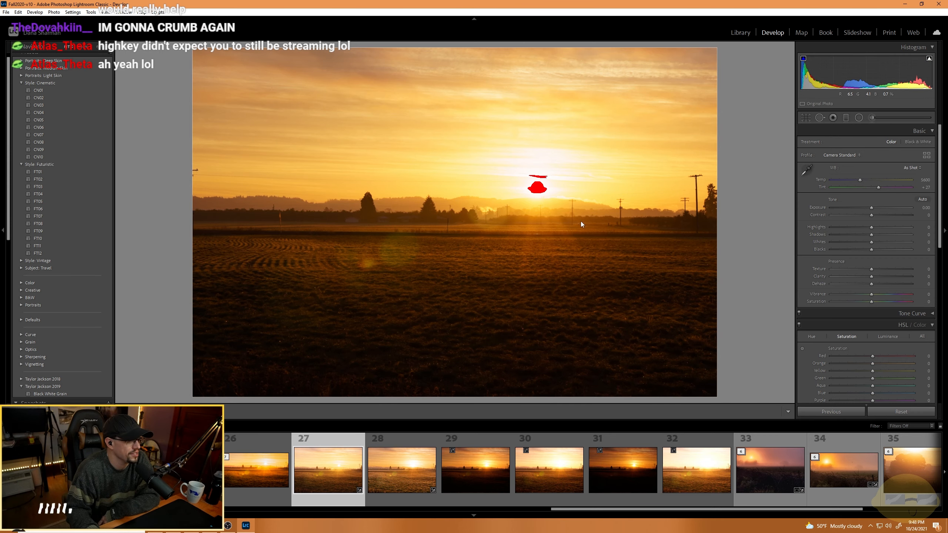
View the finished sunset edits and compare the cloudy-sky version with its unedited merged photo.
{"action": "left_click", "coordinate": [241, 477]}
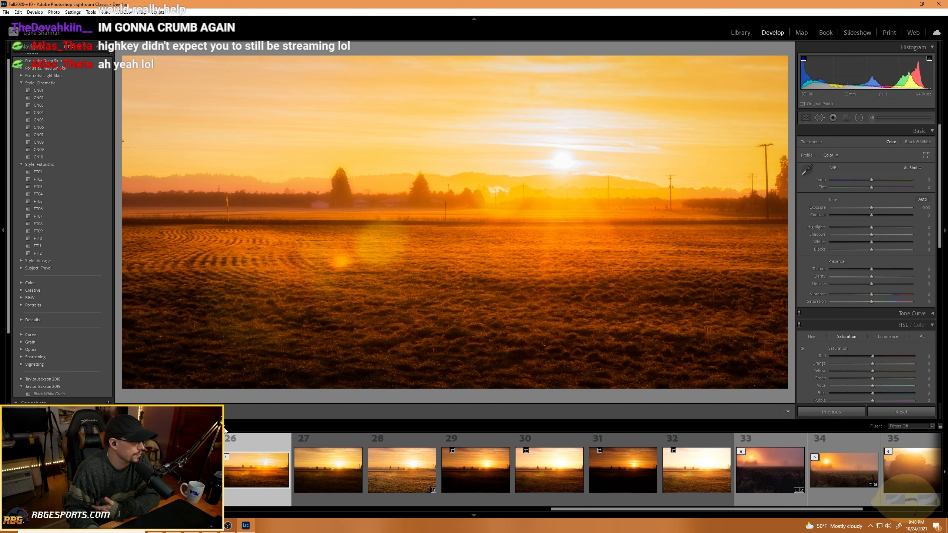
{"action": "key", "text": "Left"}
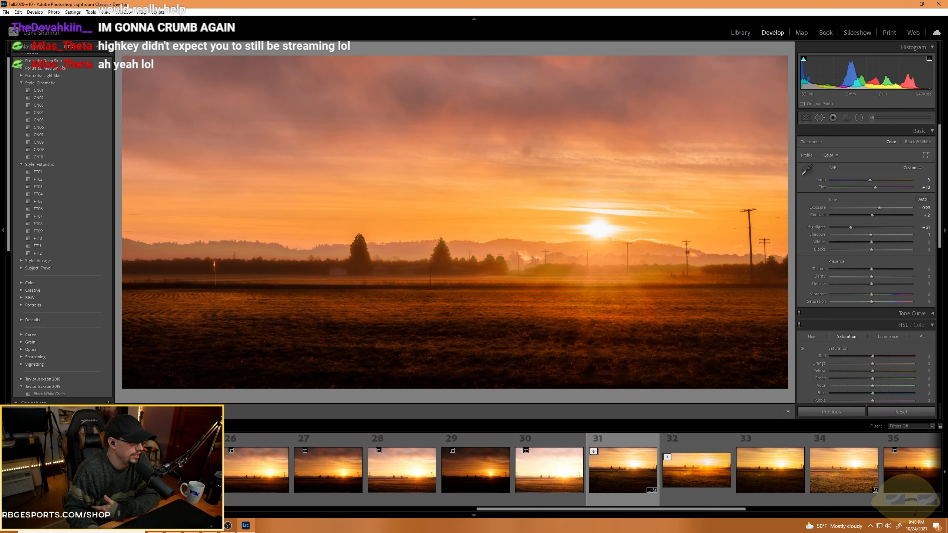
{"action": "left_click", "coordinate": [545, 470]}
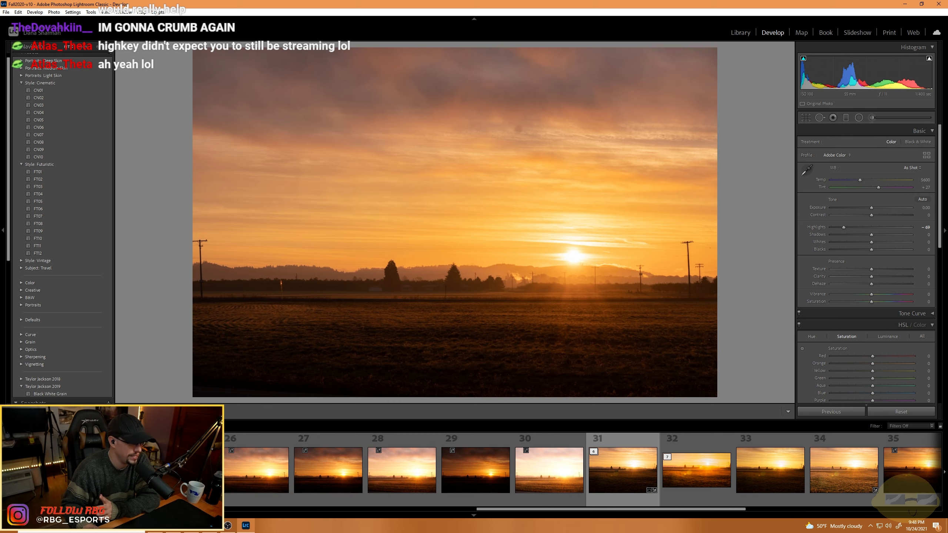
{"action": "key", "text": "Left"}
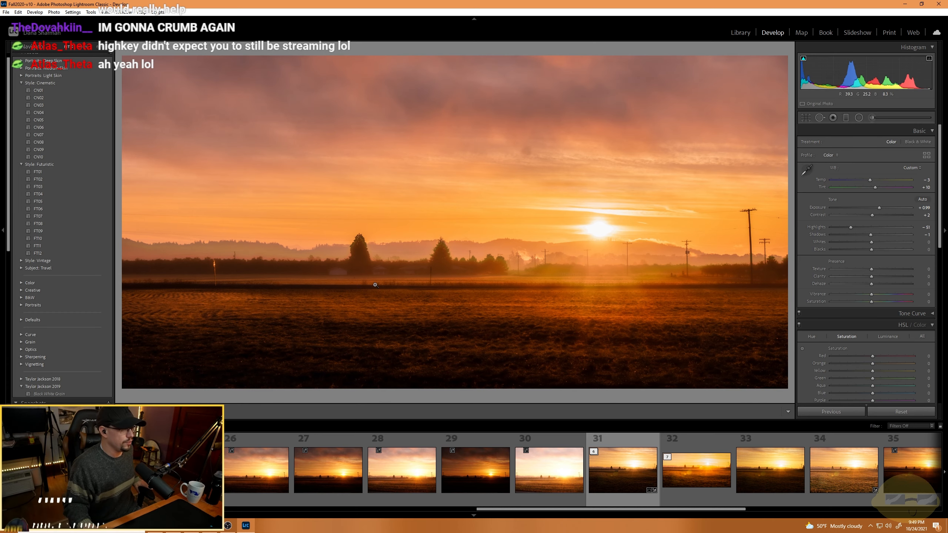
{"action": "key", "text": "Left"}
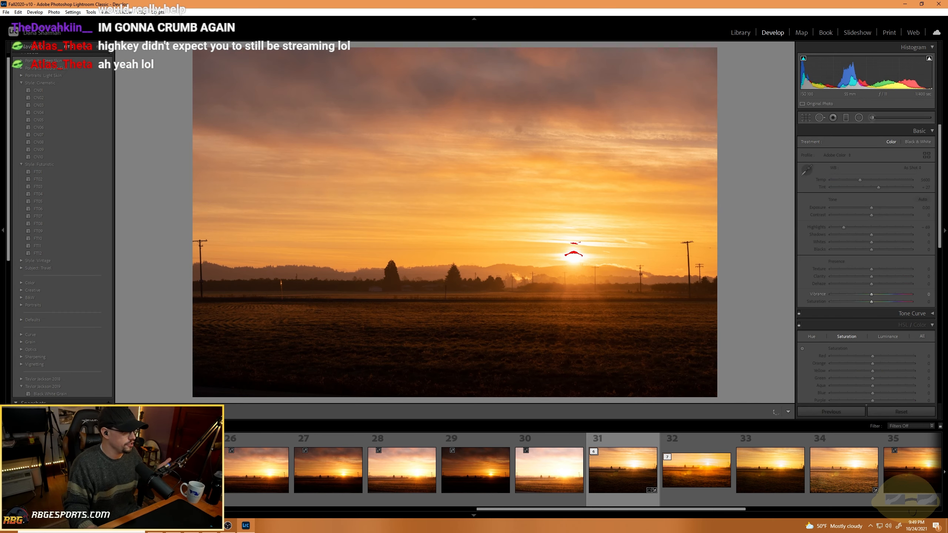
Open the unedited merged sunset photo in Adobe Photoshop 2021 and check it against the finished edit in Lightroom.
{"action": "right_click", "coordinate": [277, 246]}
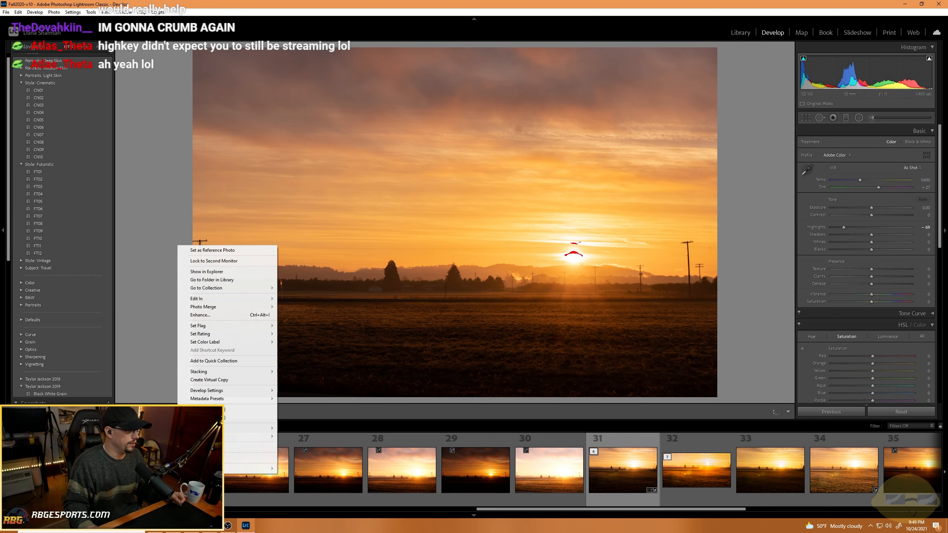
{"action": "mouse_move", "coordinate": [239, 298]}
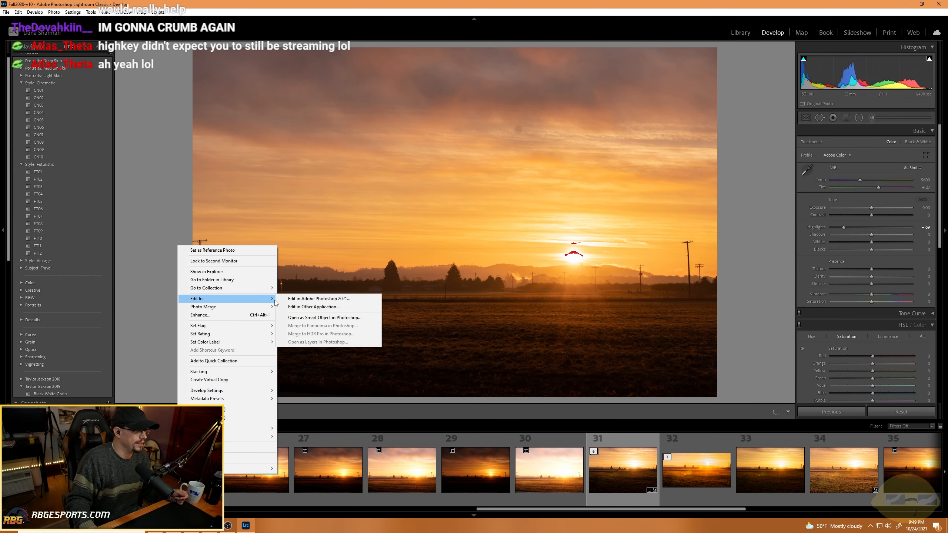
{"action": "left_click", "coordinate": [301, 299]}
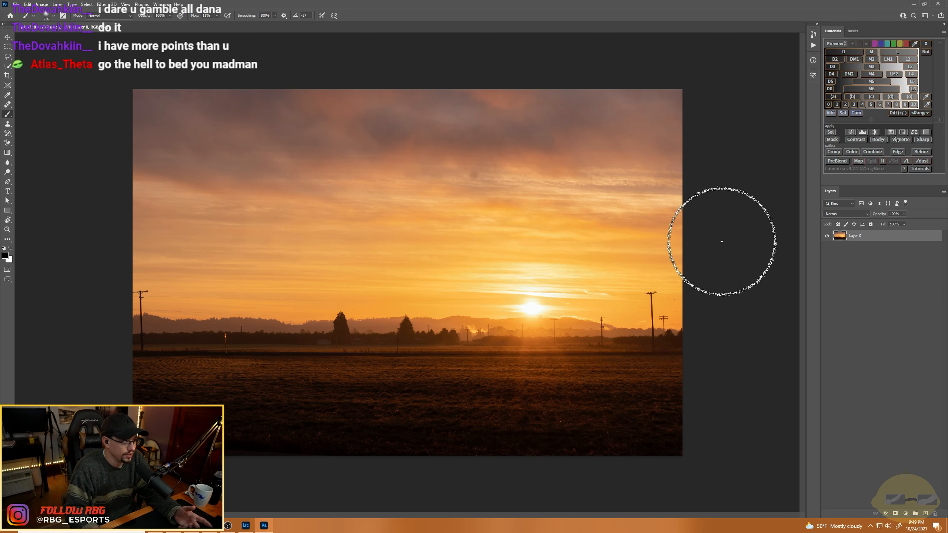
{"action": "left_click", "coordinate": [246, 525]}
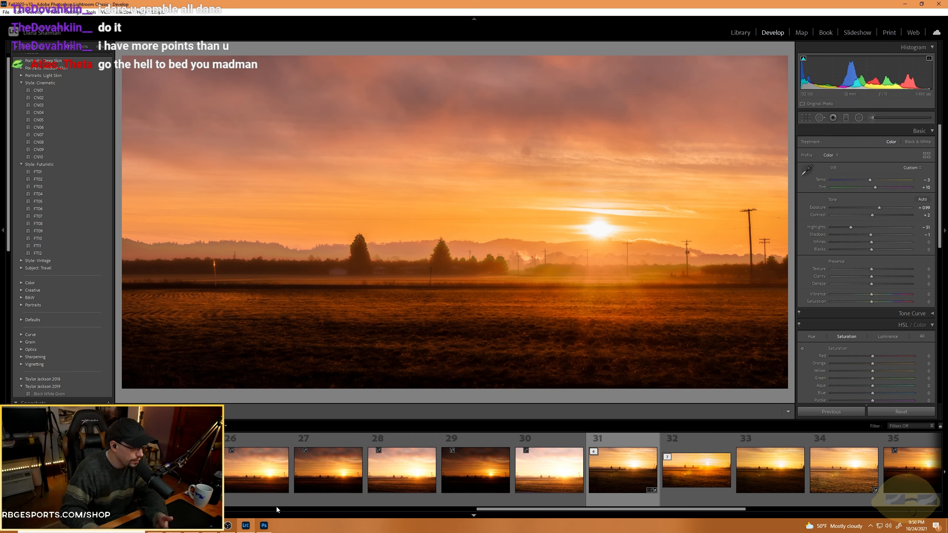
{"action": "left_click", "coordinate": [264, 525]}
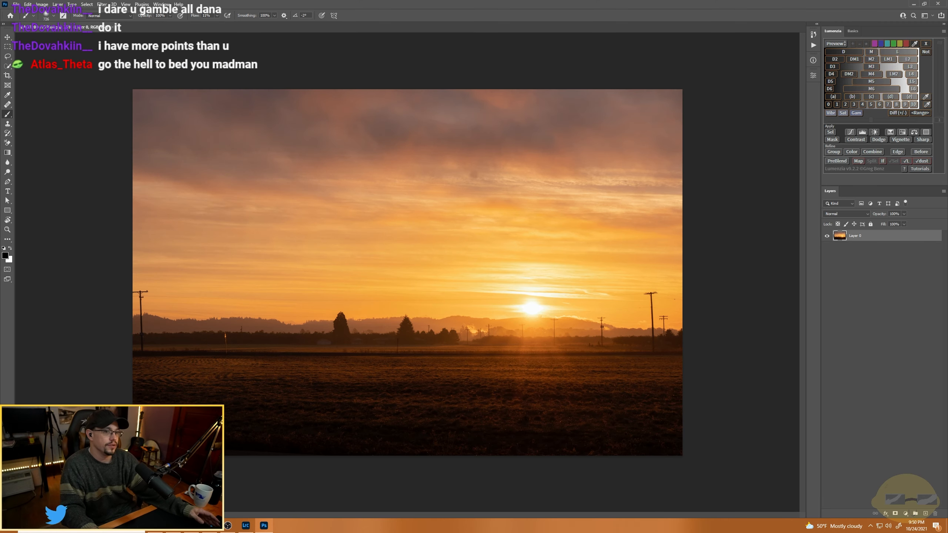
Duplicate the sunset layer and move the copy straight down so its sky covers the original's horizon.
{"action": "left_click", "coordinate": [880, 239]}
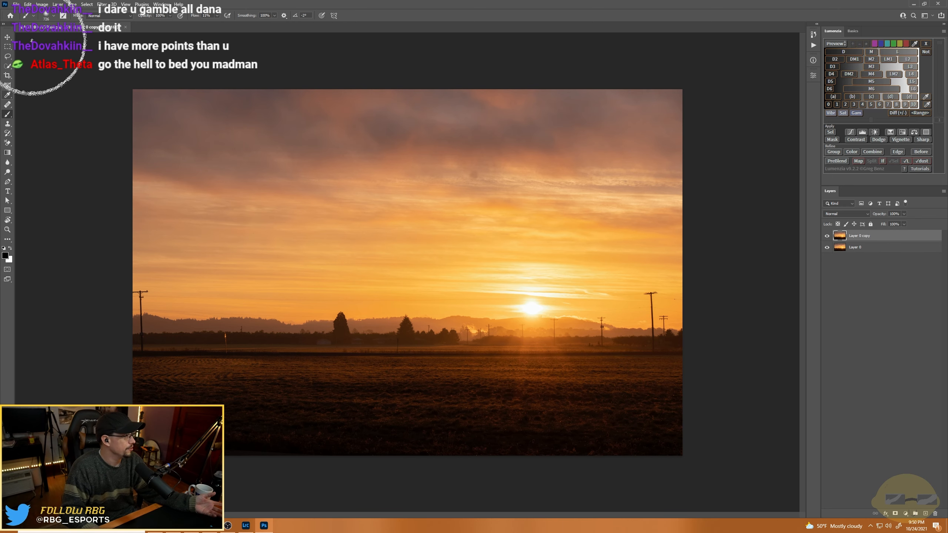
{"action": "left_click", "coordinate": [7, 37]}
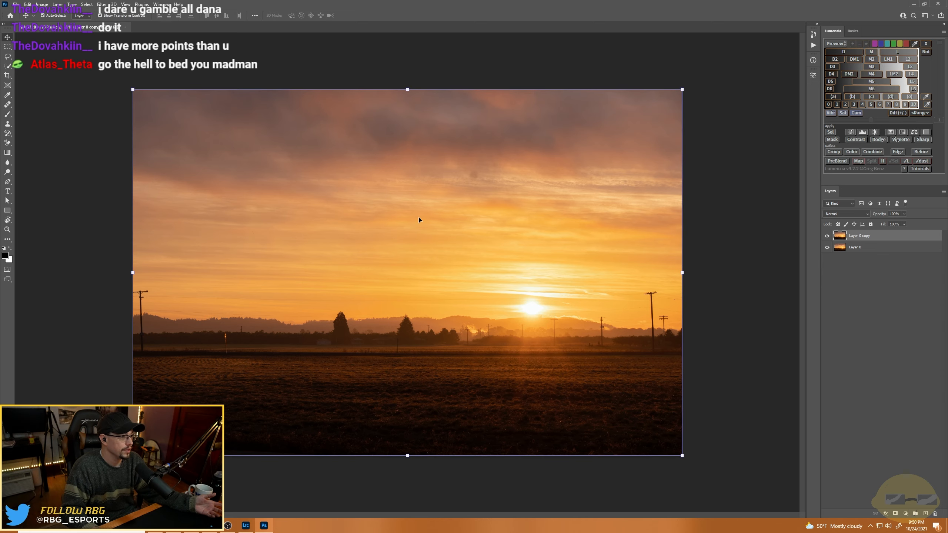
{"action": "left_click_drag", "start_coordinate": [418, 218], "coordinate": [420, 322]}
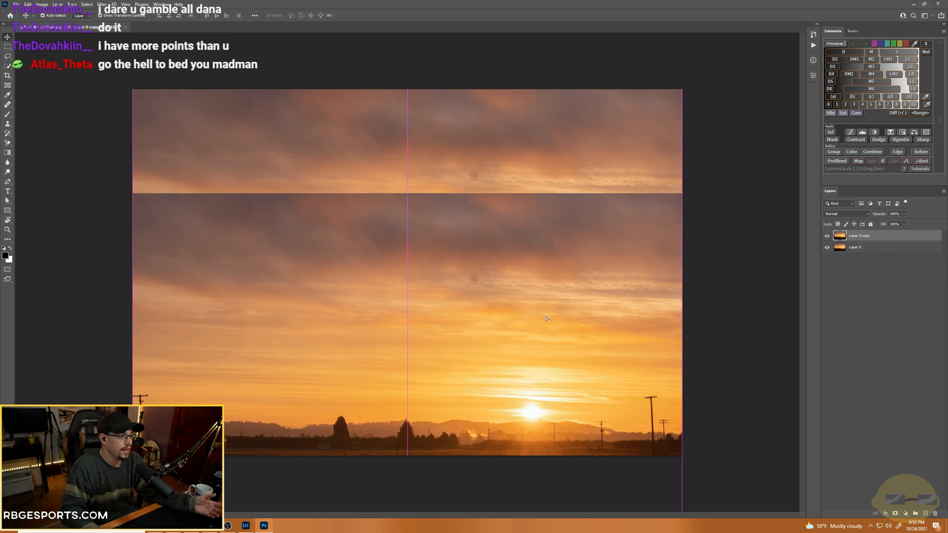
Set the layer copy's opacity to 72% and shift it back up until its treeline sits a little below the original horizon.
{"action": "left_click", "coordinate": [904, 213]}
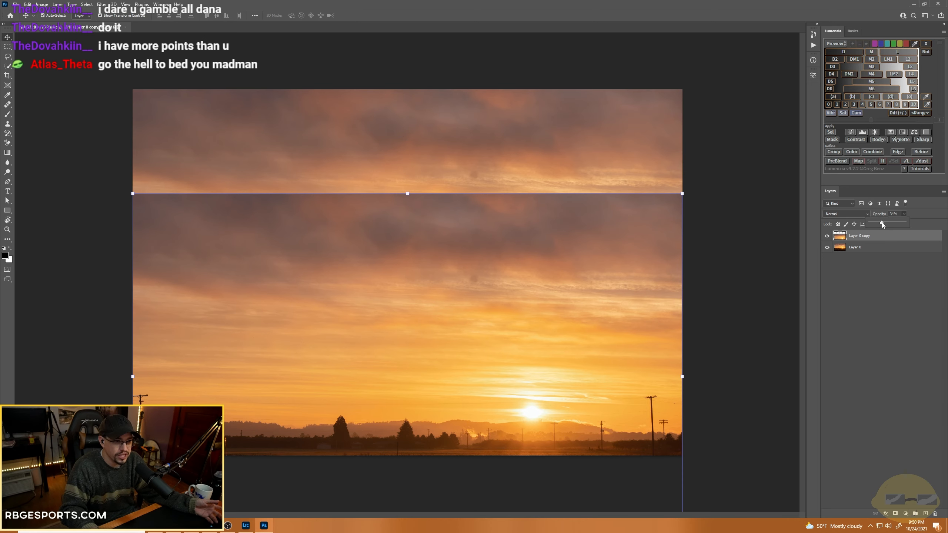
{"action": "left_click_drag", "start_coordinate": [881, 223], "coordinate": [890, 223]}
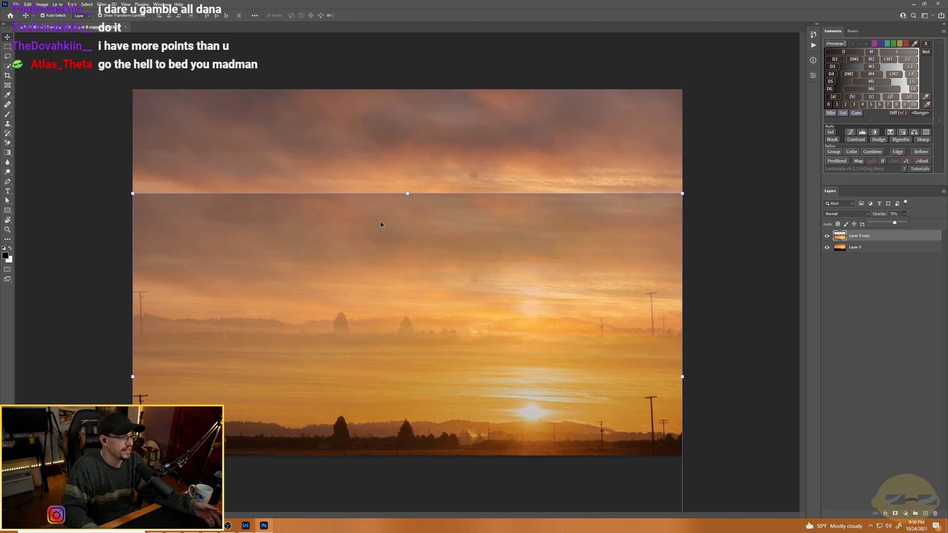
{"action": "left_click_drag", "start_coordinate": [376, 222], "coordinate": [380, 186]}
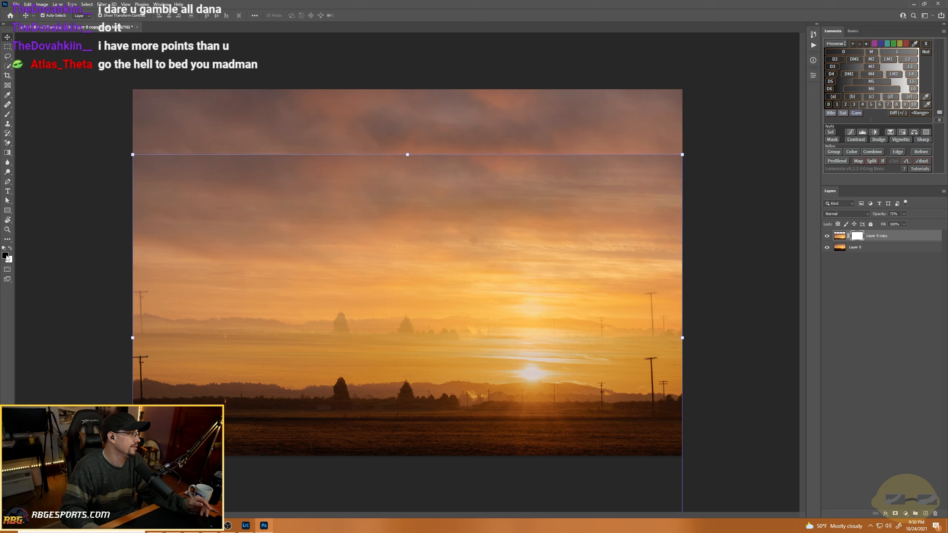
Add a white layer mask to the copy and set up a Soft Round brush with 100% flow.
{"action": "left_click", "coordinate": [8, 114]}
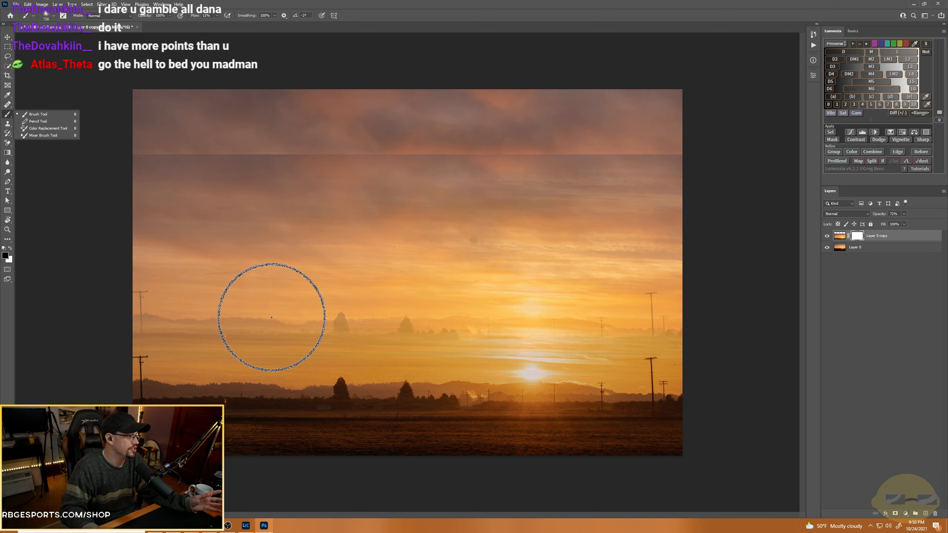
{"action": "left_click", "coordinate": [54, 16]}
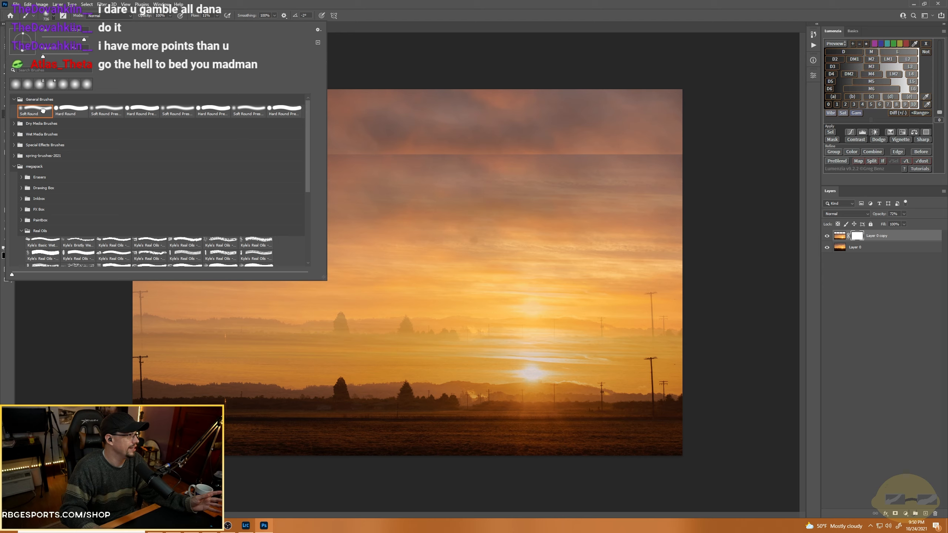
{"action": "left_click", "coordinate": [50, 19]}
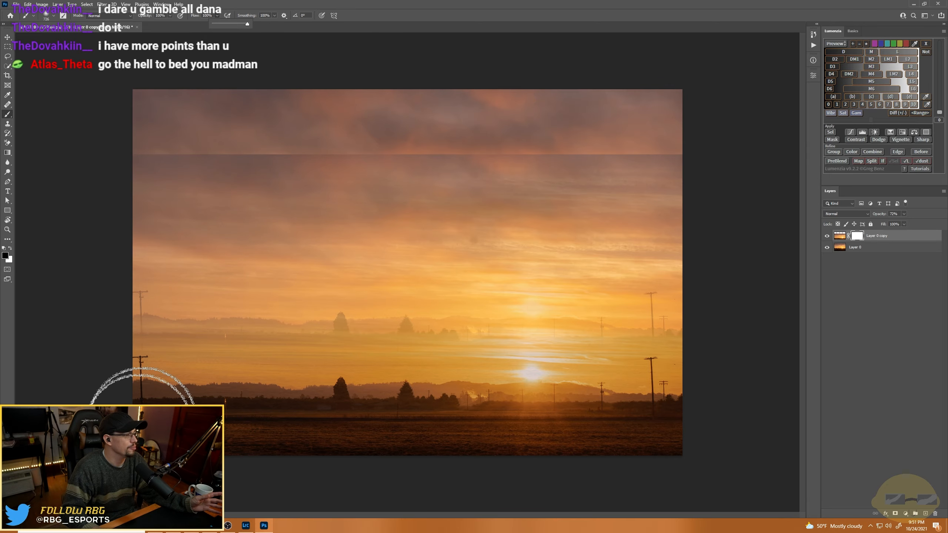
Paint black on the copy's mask to hide its field and horizon, softening the transition along the hills with a lower brush flow.
{"action": "left_click", "coordinate": [112, 445]}
{"action": "mouse_move", "coordinate": [354, 447]}
{"action": "left_mouse_down"}
{"action": "mouse_move", "coordinate": [568, 447]}
{"action": "mouse_move", "coordinate": [775, 432]}
{"action": "mouse_move", "coordinate": [10, 387]}
{"action": "mouse_move", "coordinate": [309, 401]}
{"action": "mouse_move", "coordinate": [792, 376]}
{"action": "mouse_move", "coordinate": [1, 397]}
{"action": "mouse_move", "coordinate": [185, 354]}
{"action": "mouse_move", "coordinate": [475, 352]}
{"action": "mouse_move", "coordinate": [764, 334]}
{"action": "mouse_move", "coordinate": [598, 315]}
{"action": "mouse_move", "coordinate": [108, 341]}
{"action": "mouse_move", "coordinate": [671, 342]}
{"action": "mouse_move", "coordinate": [689, 398]}
{"action": "left_mouse_up"}
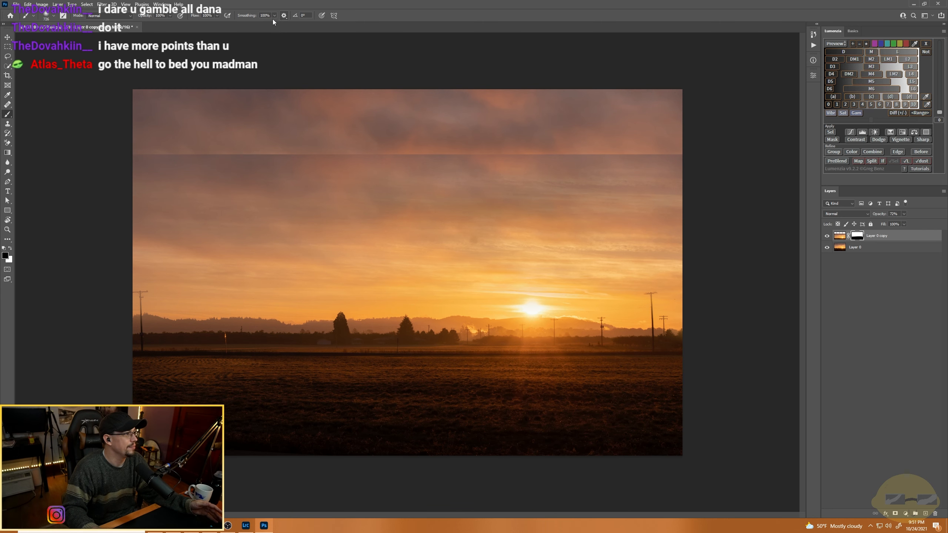
{"action": "left_click", "coordinate": [216, 16]}
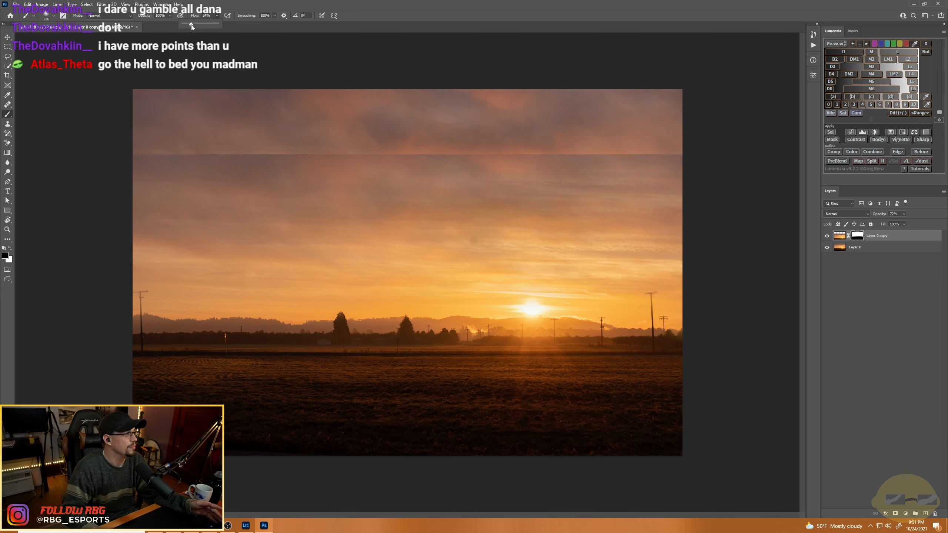
{"action": "left_click_drag", "start_coordinate": [130, 297], "coordinate": [736, 323]}
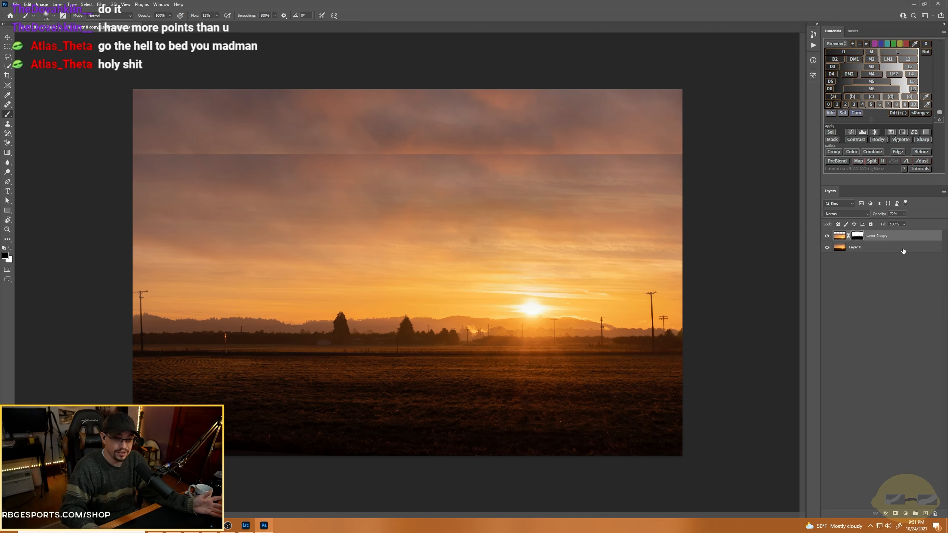
Crop the image to a 2:1 ratio across its full width, removing the strip above the sky seam and a little of the foreground.
{"action": "left_click", "coordinate": [7, 75]}
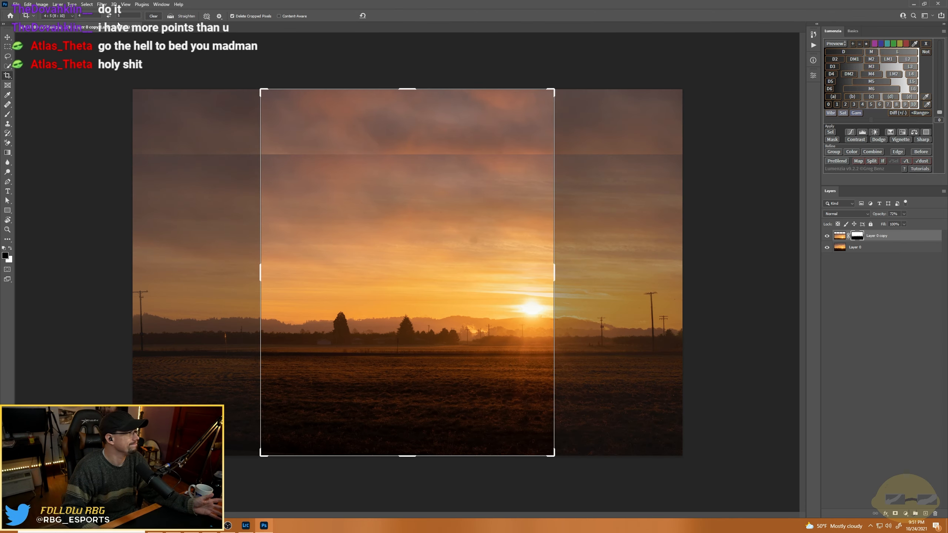
{"action": "left_click", "coordinate": [72, 16]}
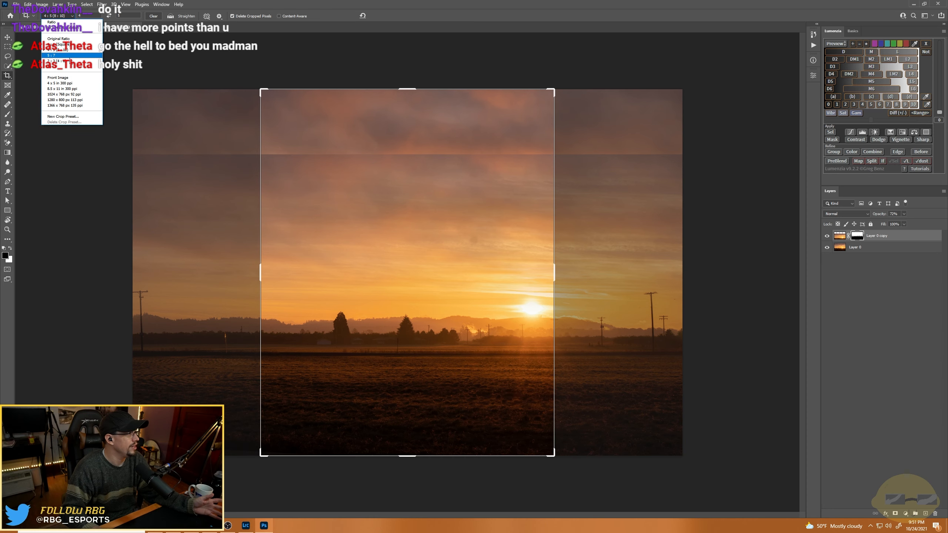
{"action": "left_click", "coordinate": [120, 16]}
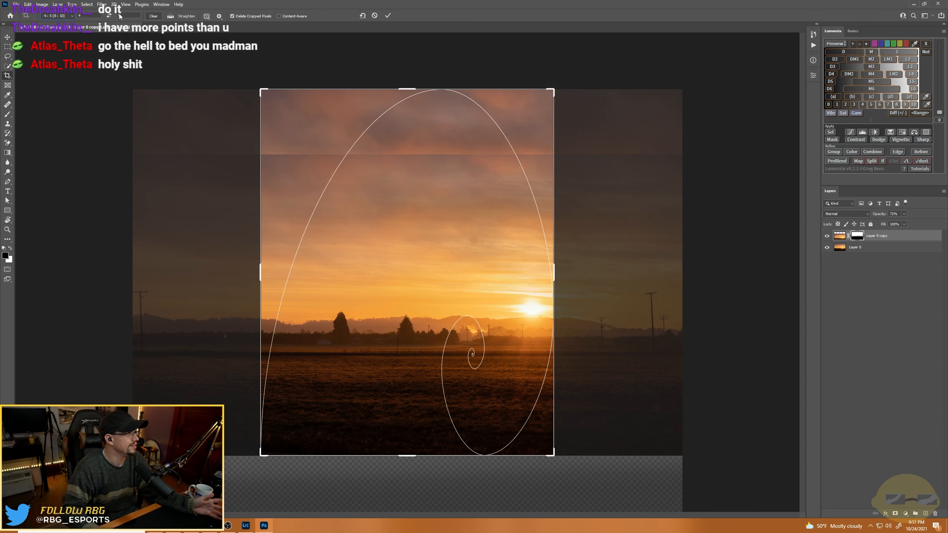
{"action": "left_click", "coordinate": [91, 15]}
{"action": "type", "text": "2"}
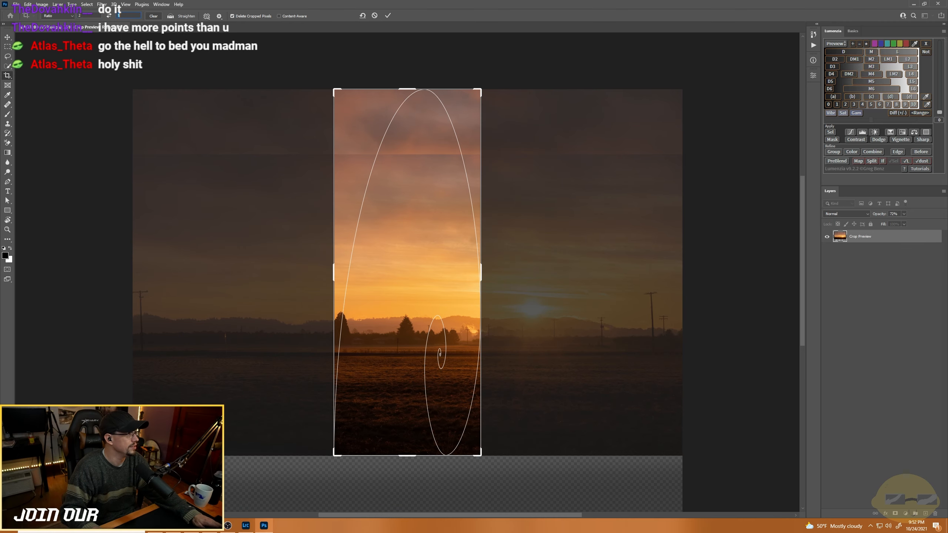
{"action": "key", "text": "Tab"}
{"action": "type", "text": "1"}
{"action": "left_click_drag", "start_coordinate": [481, 236], "coordinate": [581, 198]}
{"action": "left_click_drag", "start_coordinate": [455, 295], "coordinate": [456, 228]}
{"action": "left_click_drag", "start_coordinate": [185, 382], "coordinate": [81, 435]}
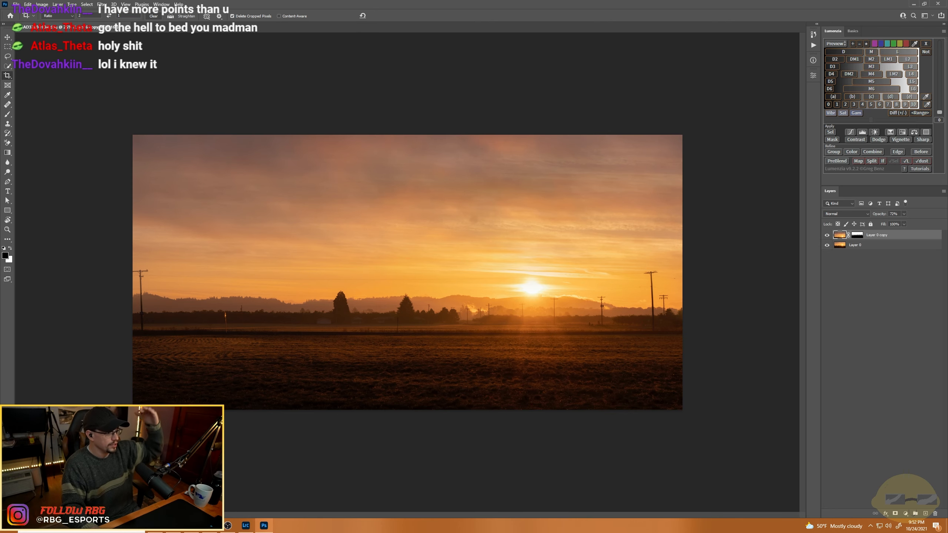
Compare the cropped composite with the original in Lightroom, and set the layer copy's opacity to 100% in Photoshop.
{"action": "left_click", "coordinate": [246, 526]}
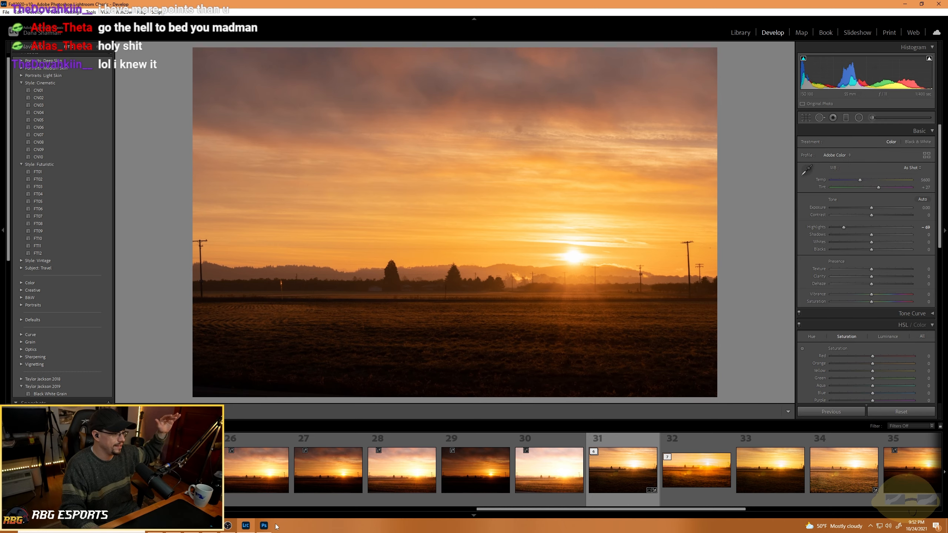
{"action": "left_click", "coordinate": [264, 526]}
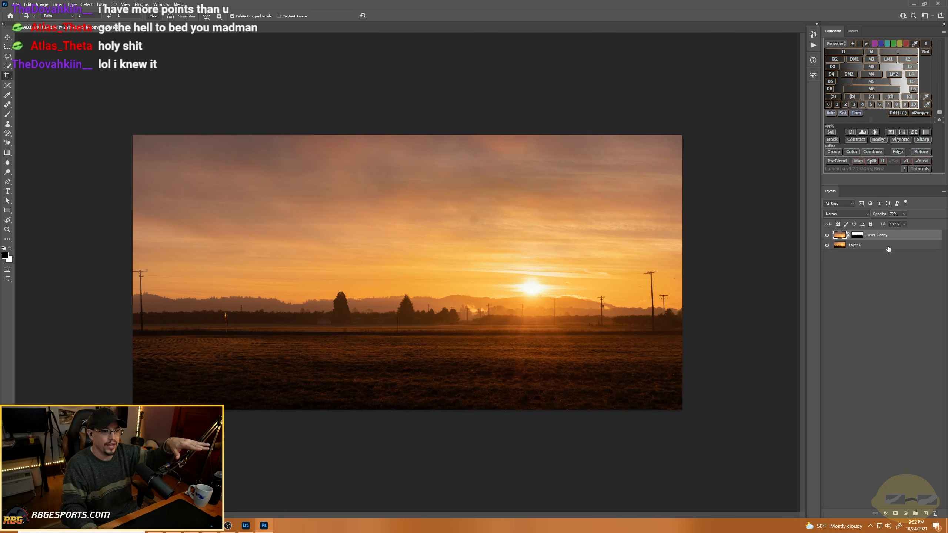
{"action": "left_click", "coordinate": [904, 215]}
{"action": "left_click_drag", "start_coordinate": [904, 223], "coordinate": [915, 223]}
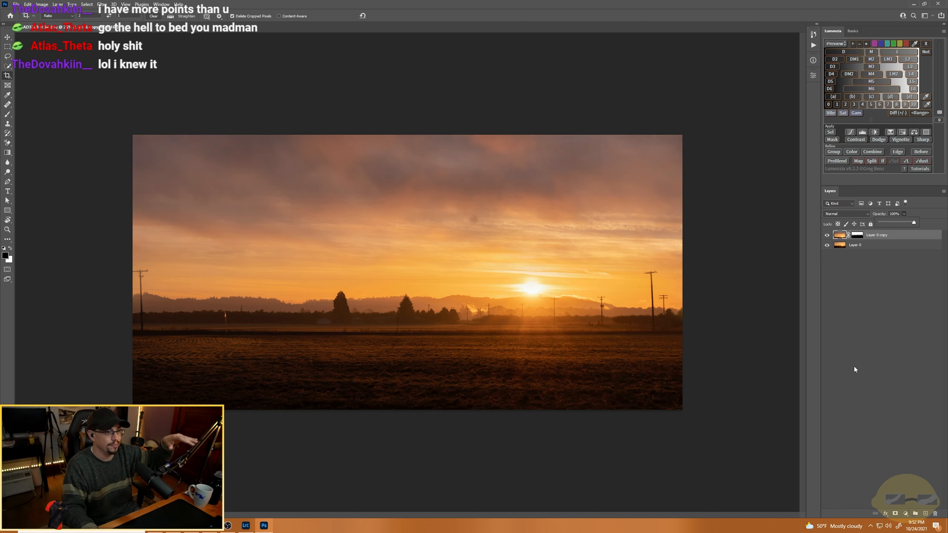
{"action": "left_click", "coordinate": [833, 363]}
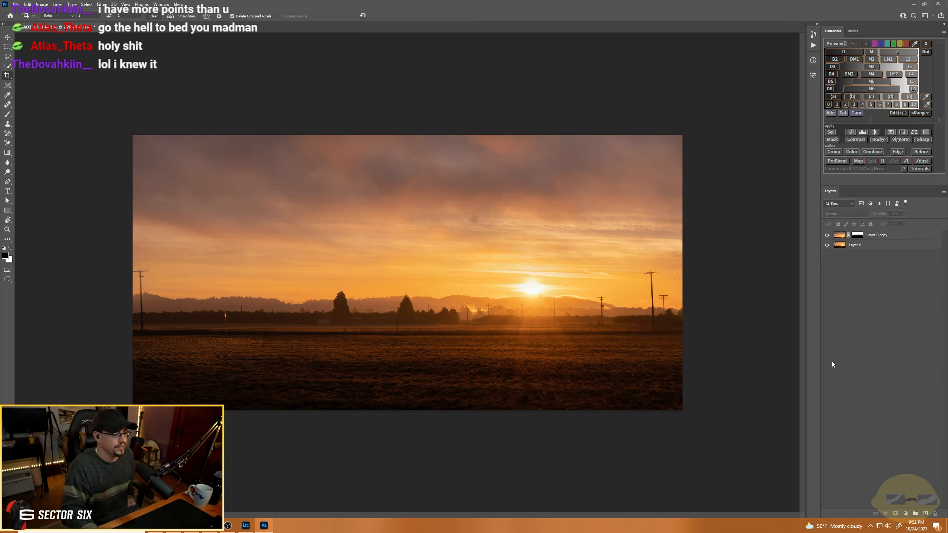
Check the composite against the original in Lightroom again and activate the Healing Brush back in Photoshop.
{"action": "left_click", "coordinate": [245, 525]}
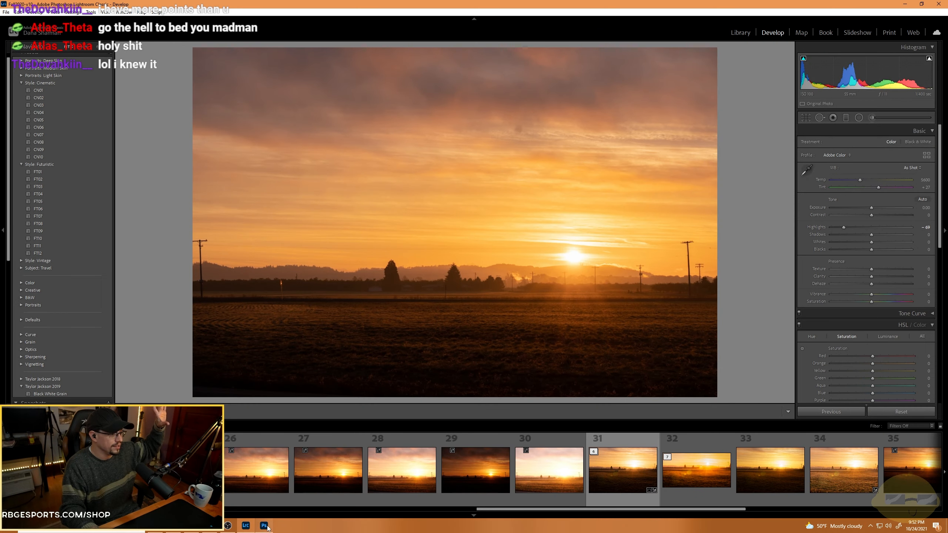
{"action": "left_click", "coordinate": [264, 525]}
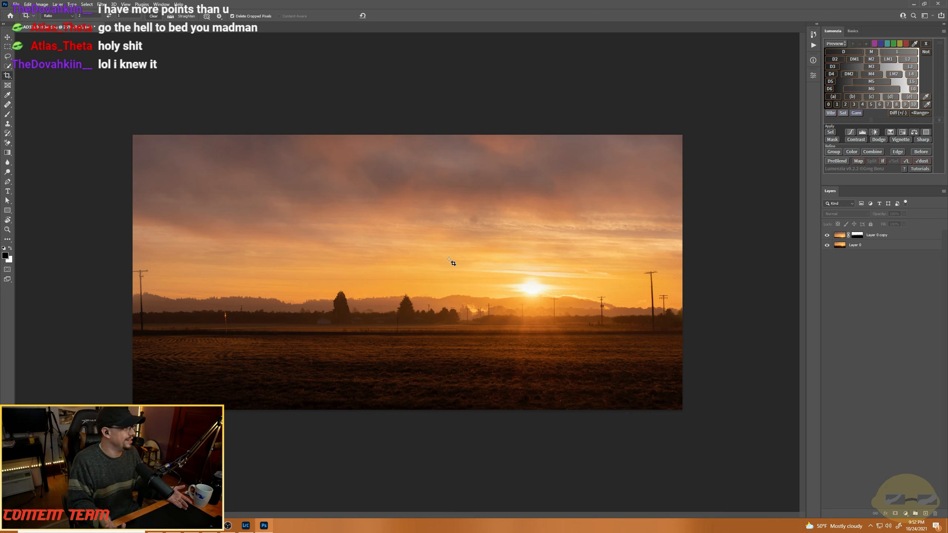
{"action": "key", "text": "j"}
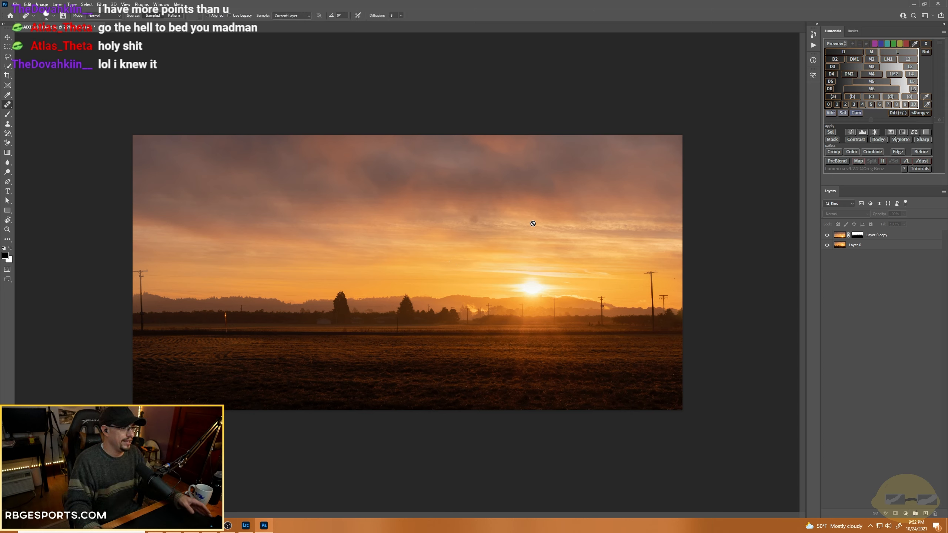